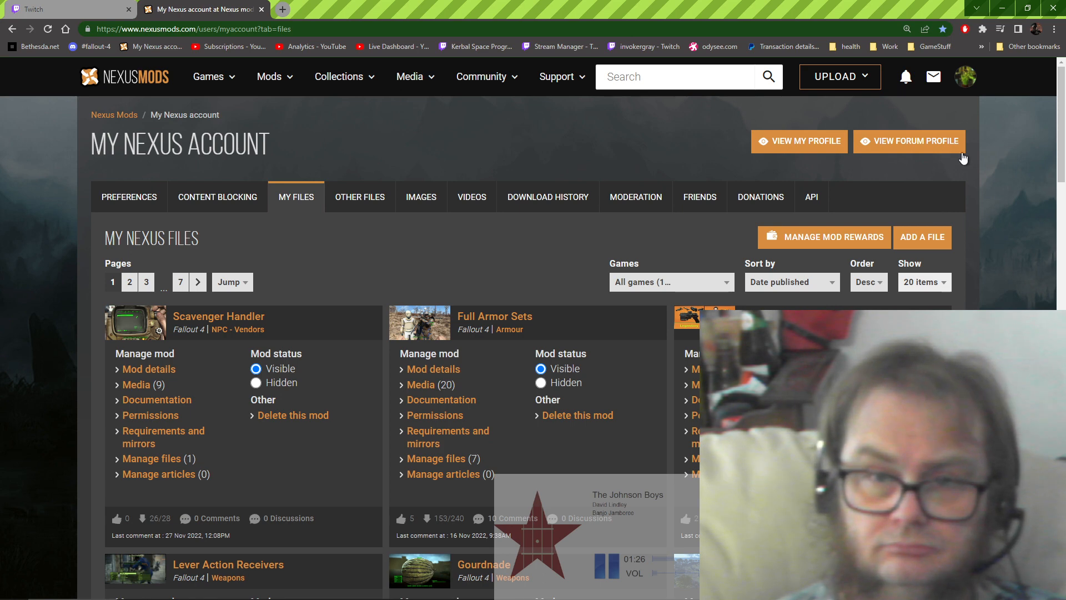
Step: Search the mods for "grell" and open The Grell mod page
click(729, 82)
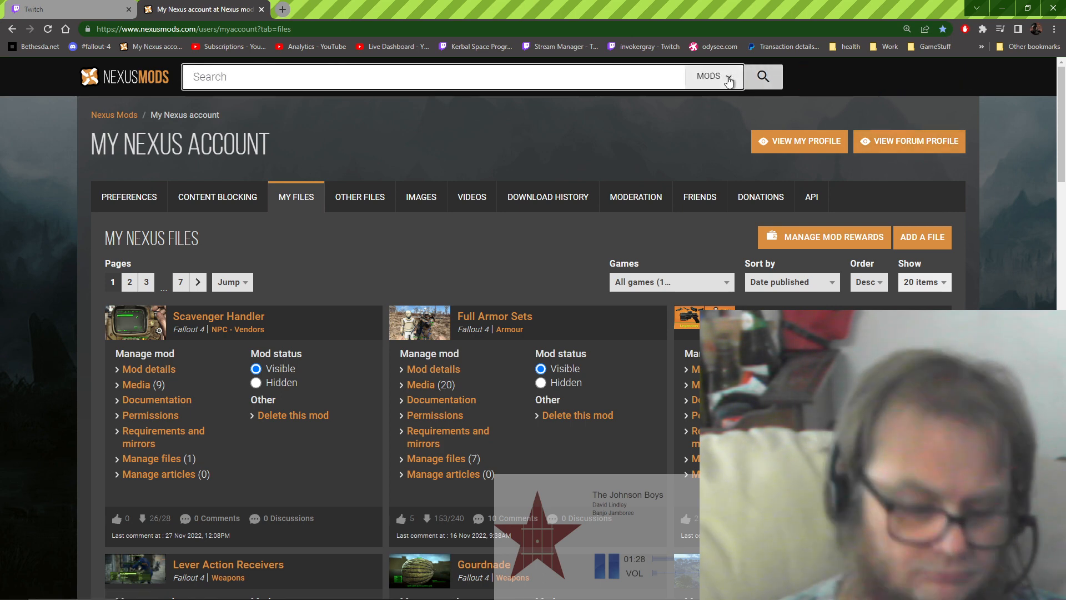
text(gre)
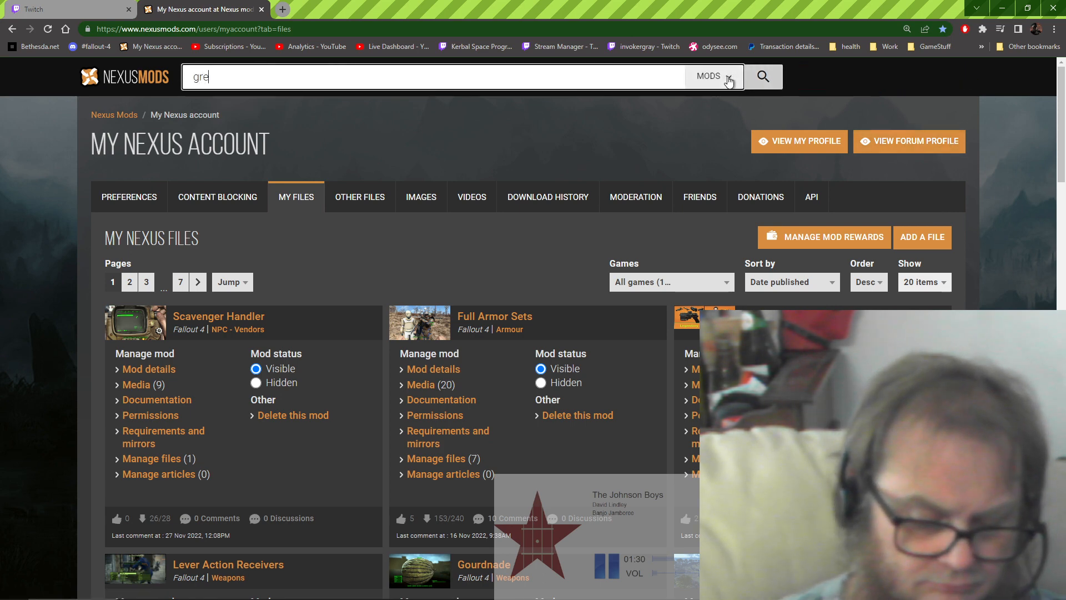
text(ll)
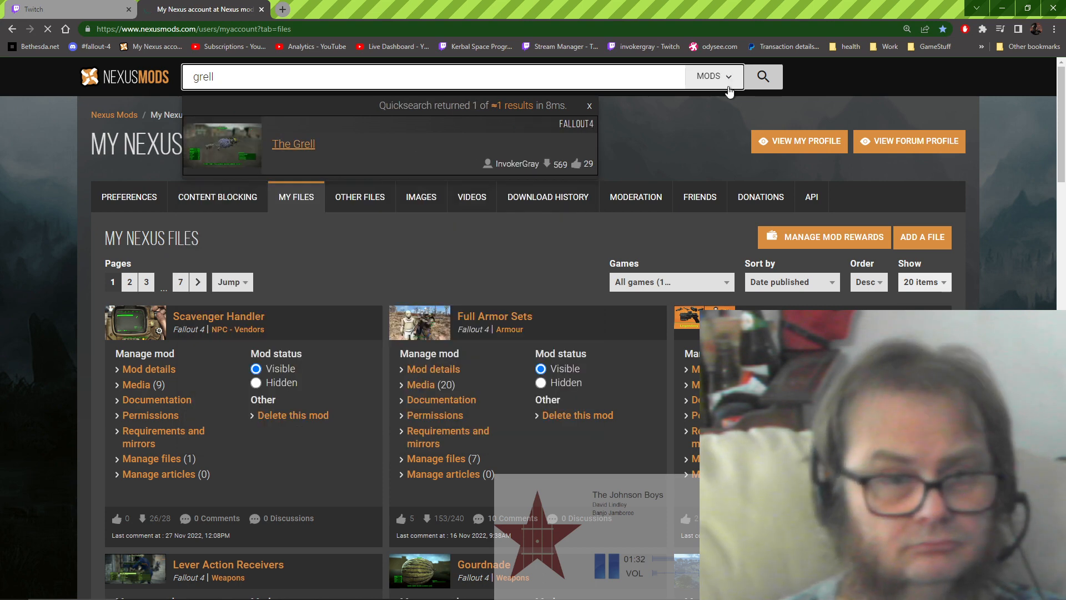
click(290, 147)
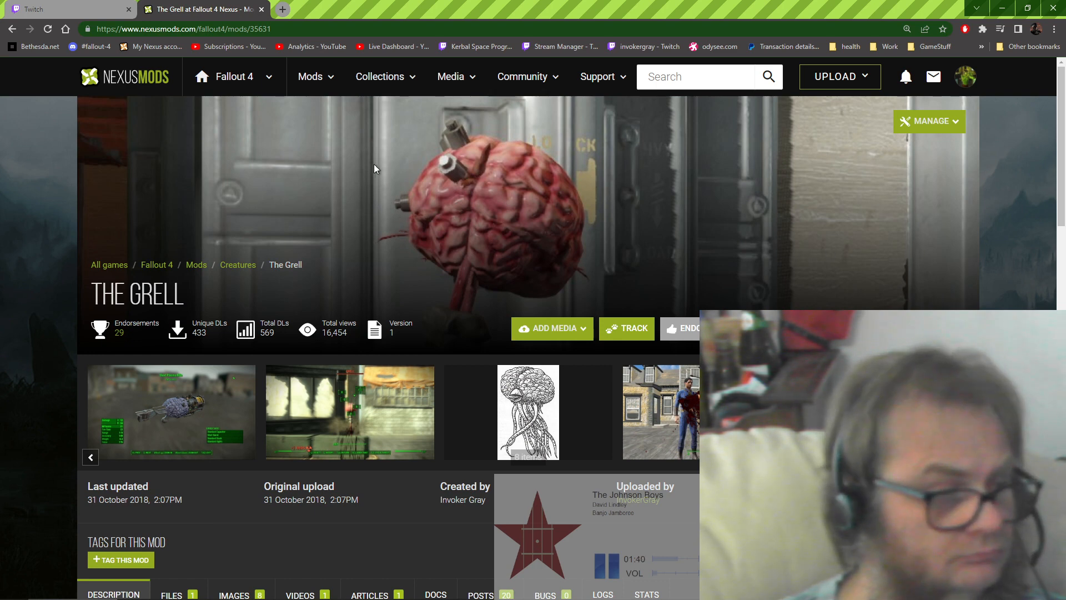
Step: Copy the web address of The Grell mod page and switch to the other open window
click(295, 27)
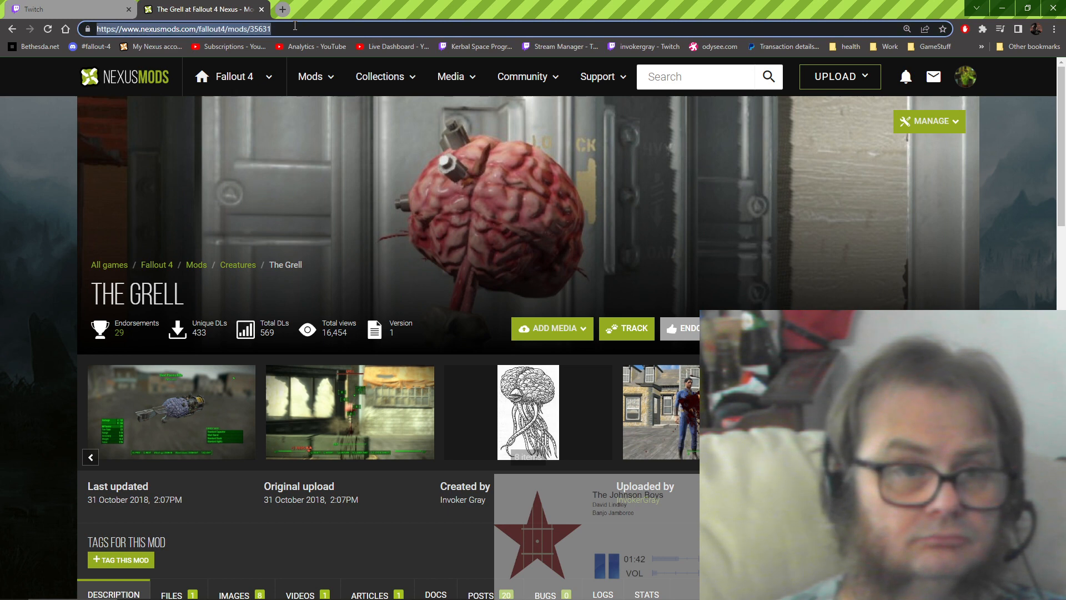
right_click(295, 26)
click(359, 85)
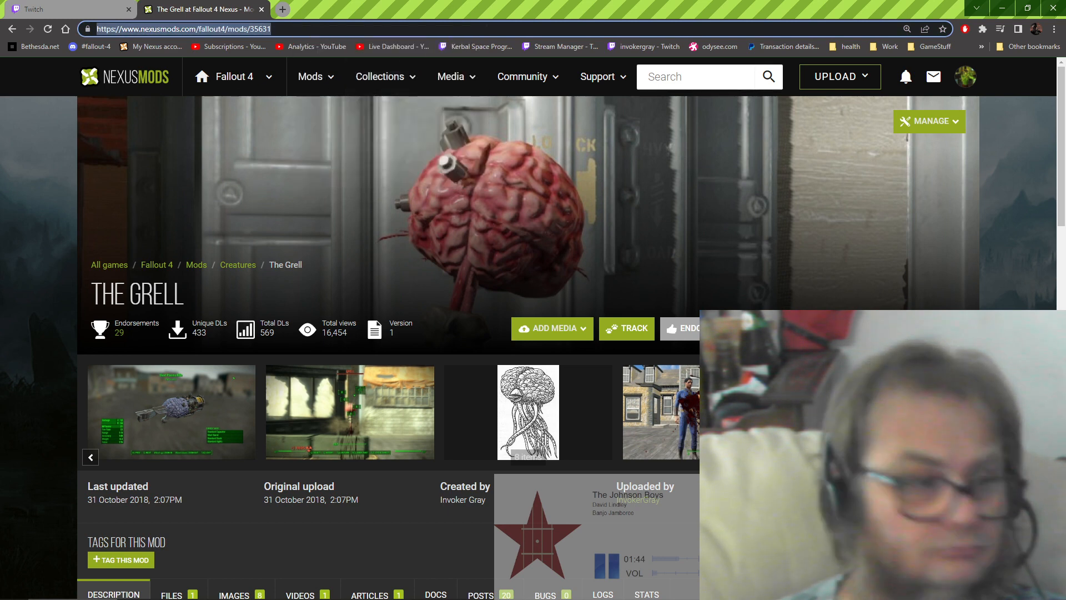
key(alt+Tab)
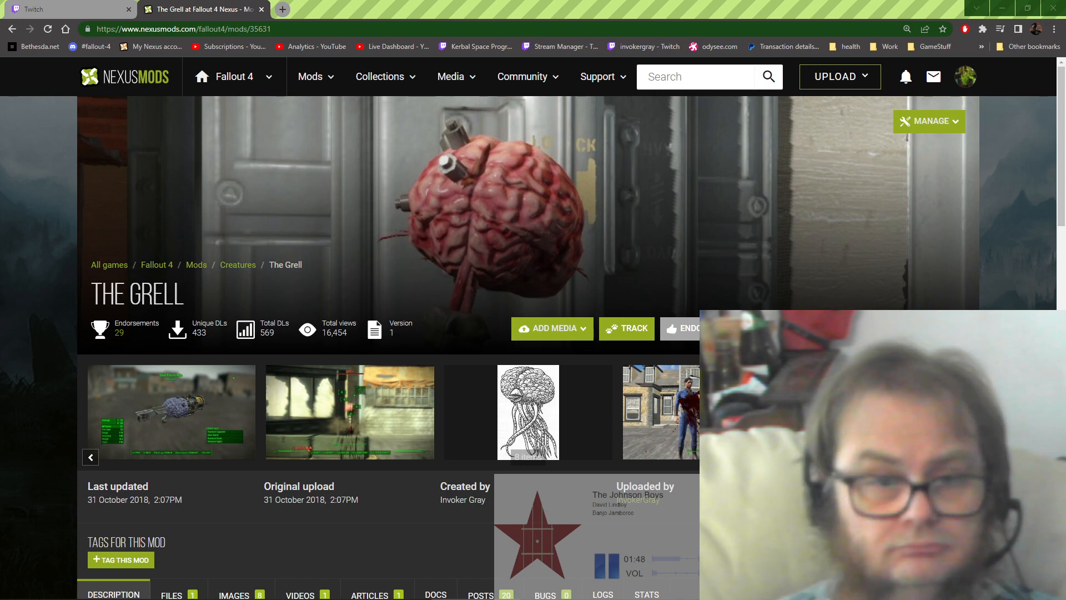
Step: Open The Grell's file listing and request the manual download of the main file TheGrell
scroll(267, 450, down, 3)
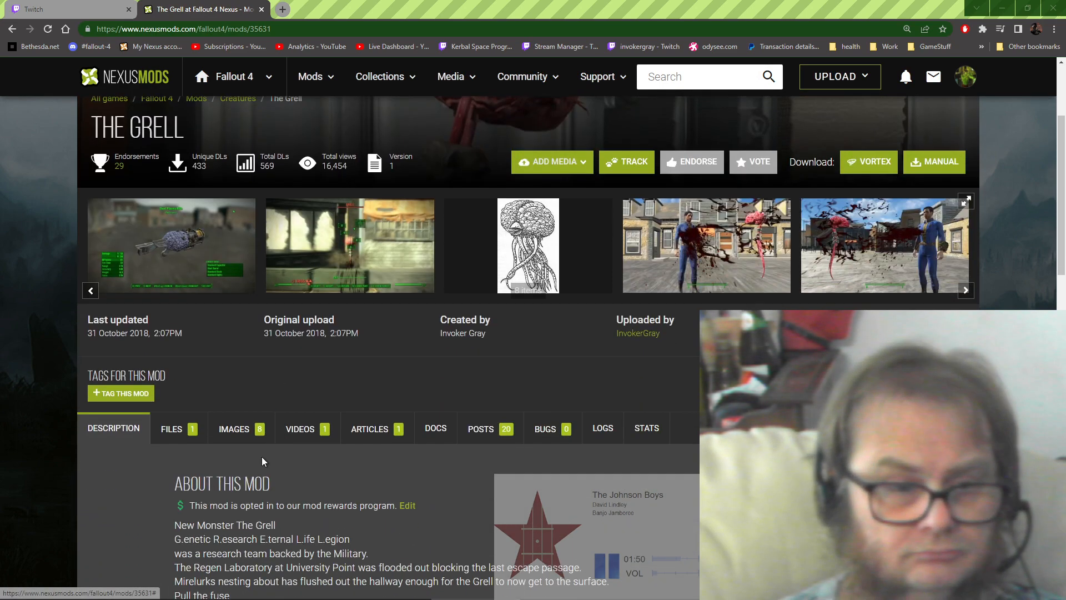
click(173, 429)
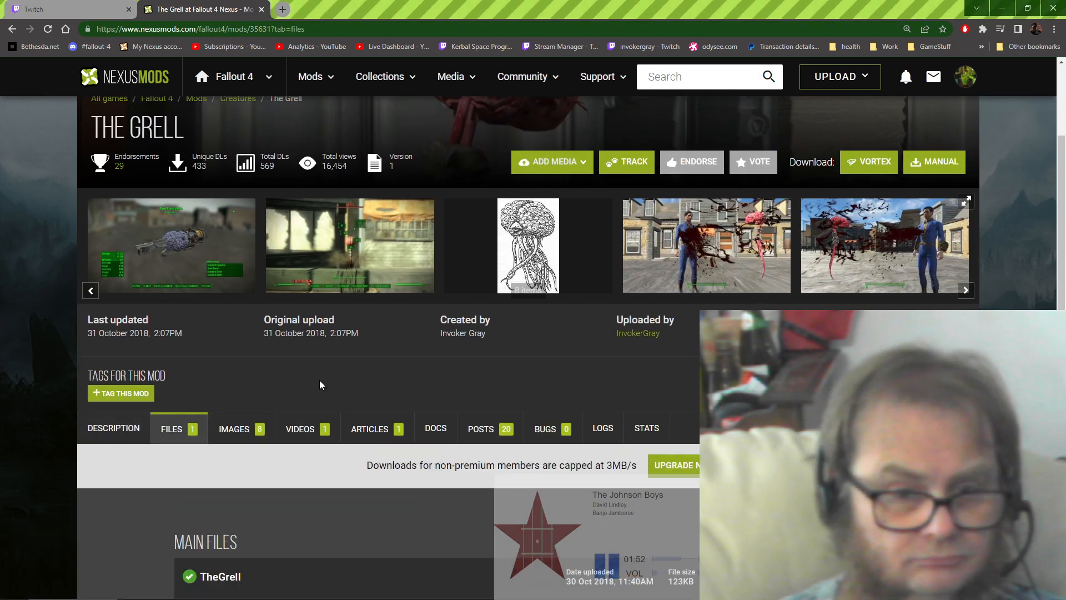
scroll(308, 370, down, 4)
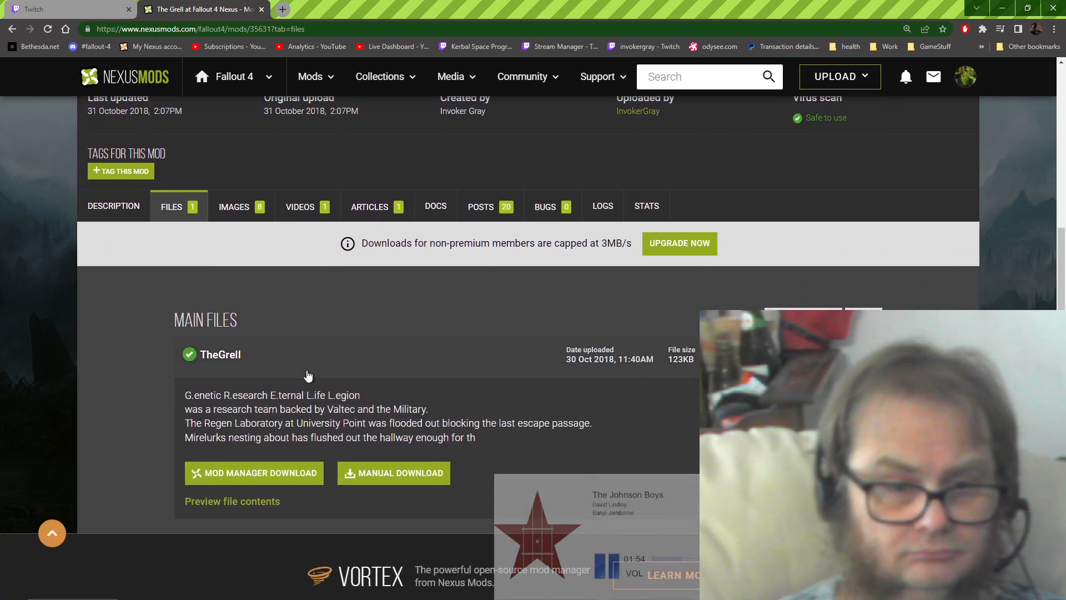
click(435, 485)
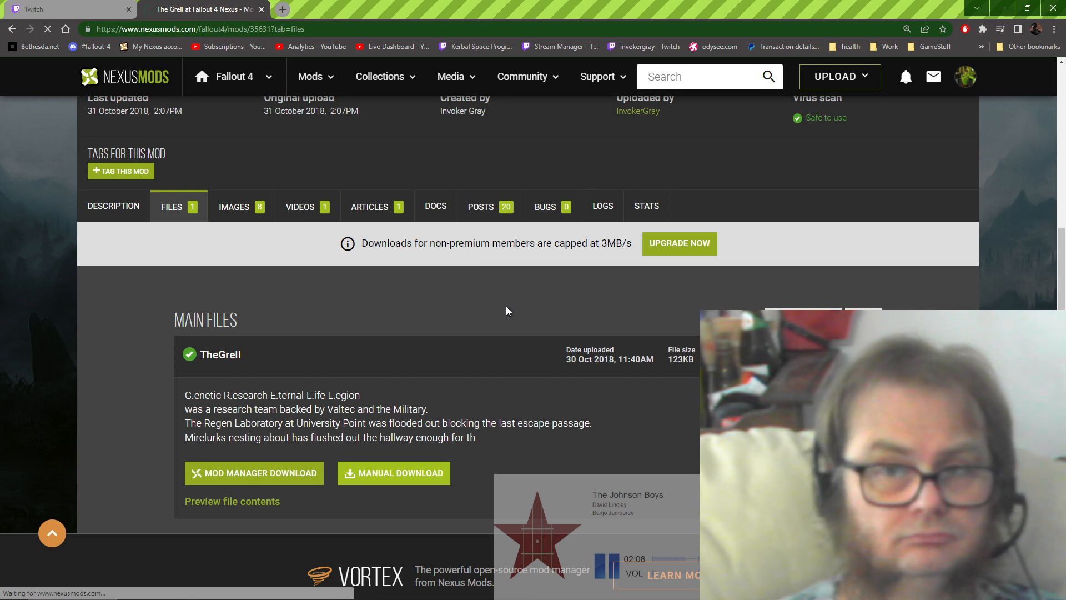
scroll(506, 308, down, 2)
scroll(505, 306, up, 9)
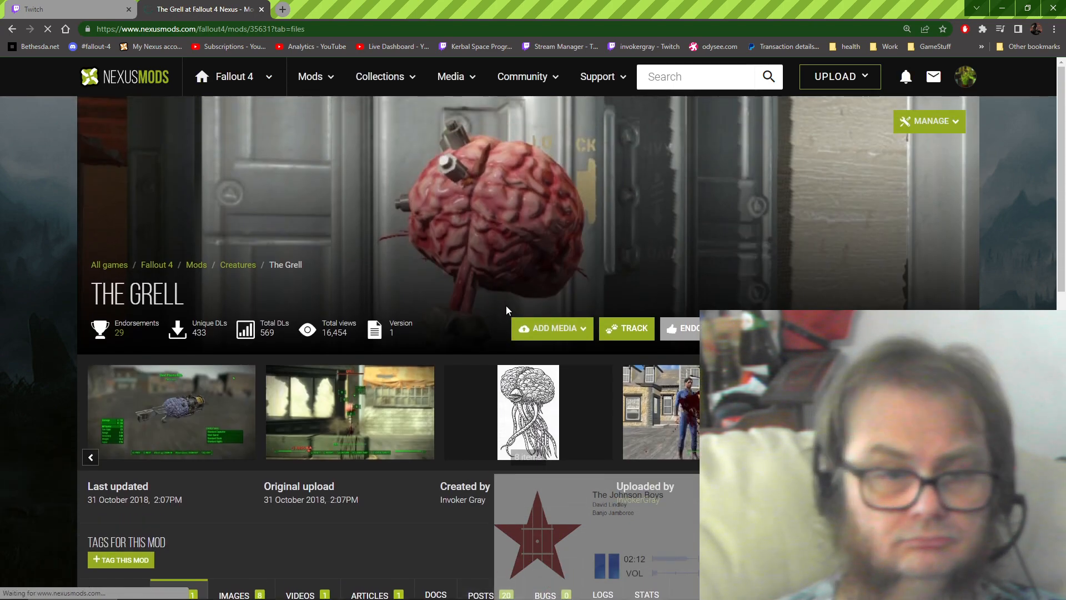
scroll(505, 305, down, 9)
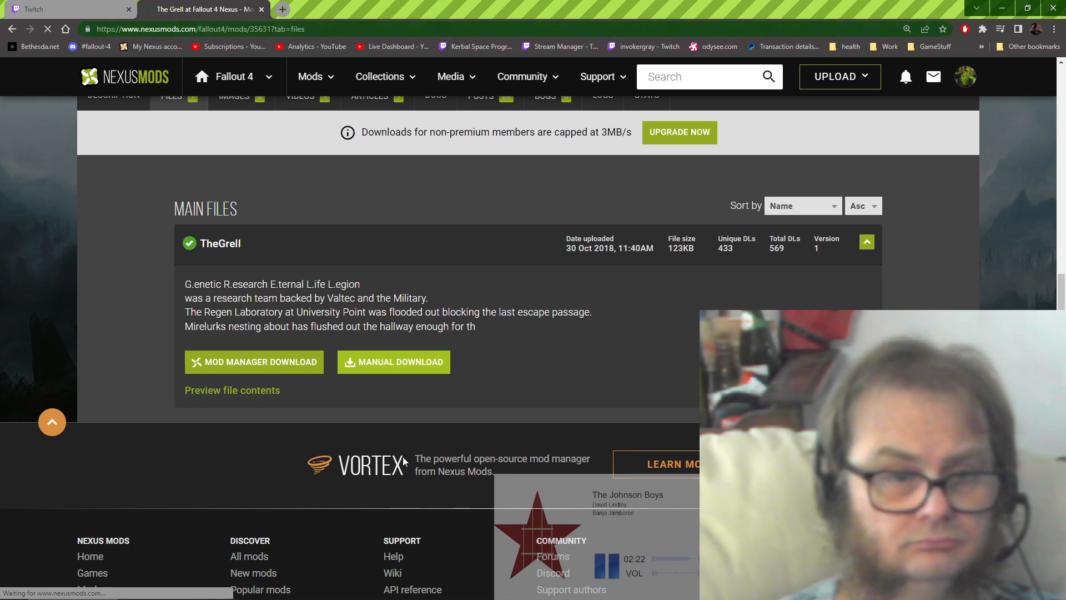
scroll(503, 300, up, 3)
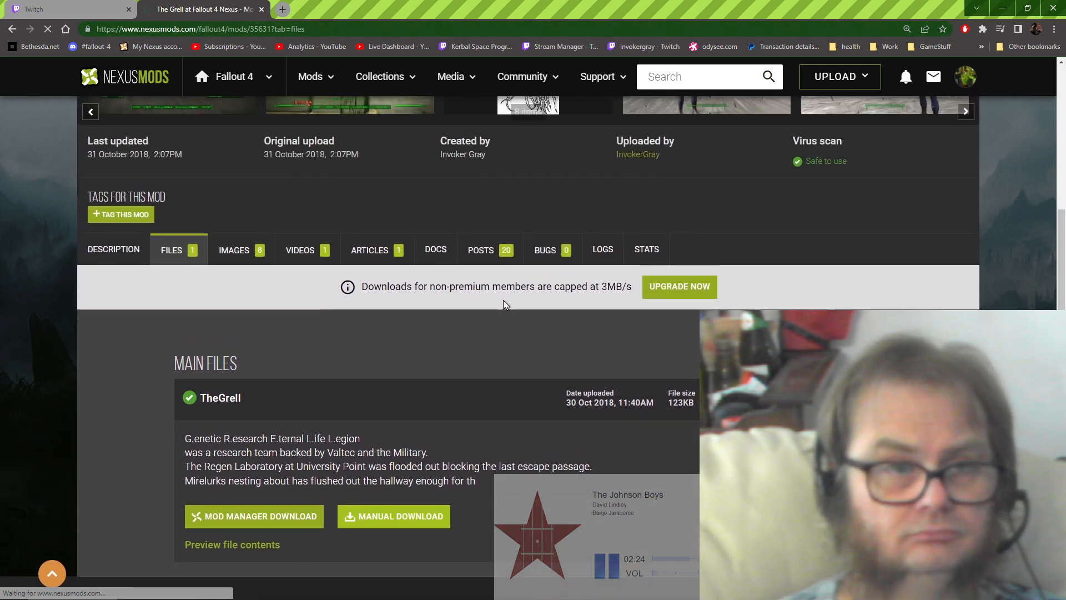
Step: Load the My Nexus account page in a new browser tab and start the slow download of TheGrell-35631-1-1540917604.zip
click(281, 8)
click(157, 48)
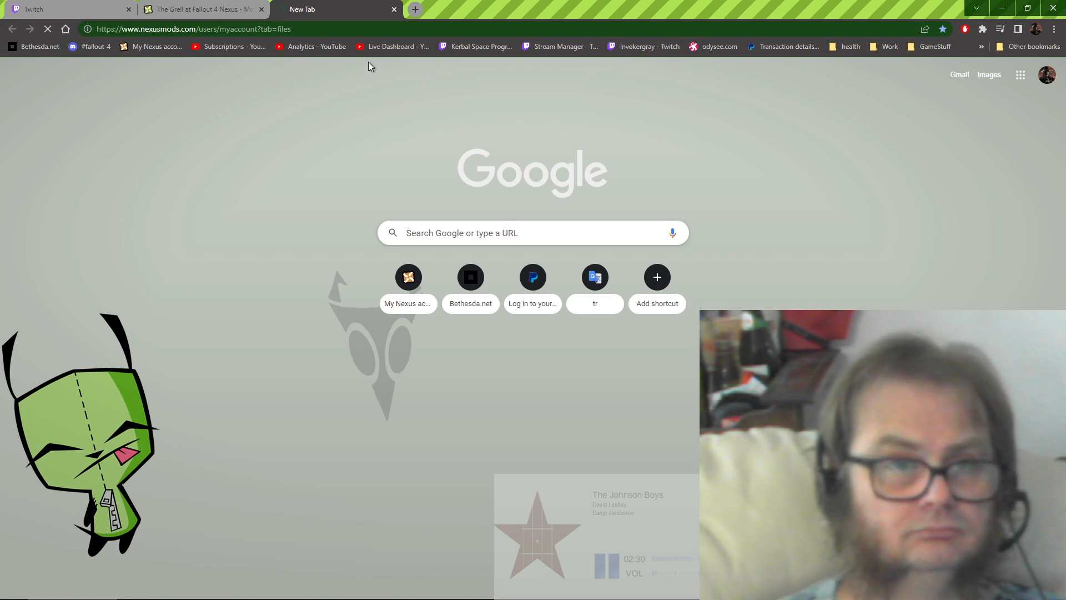
click(187, 8)
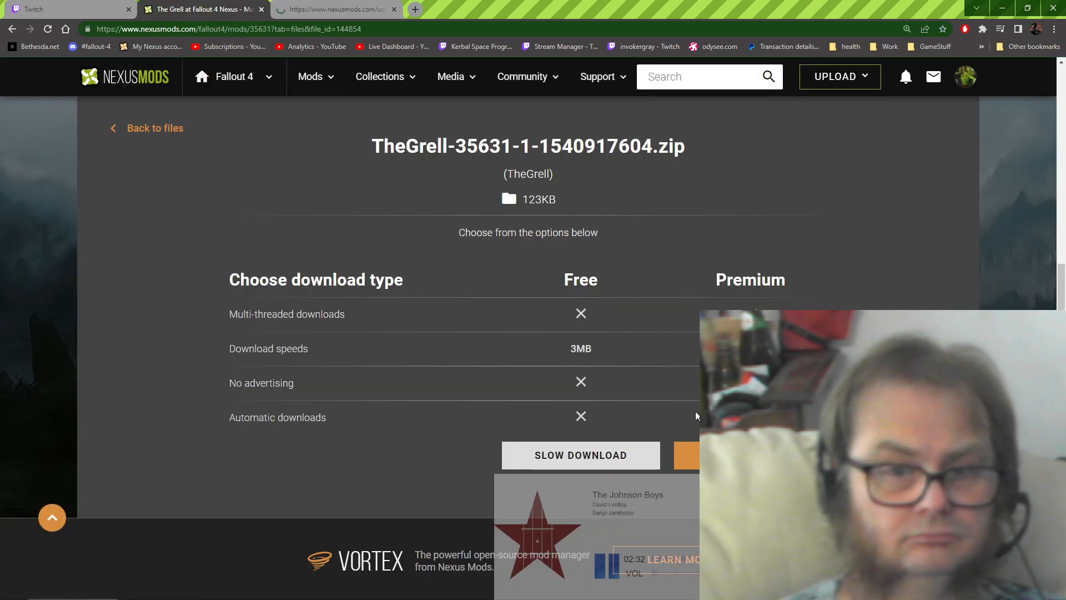
click(581, 461)
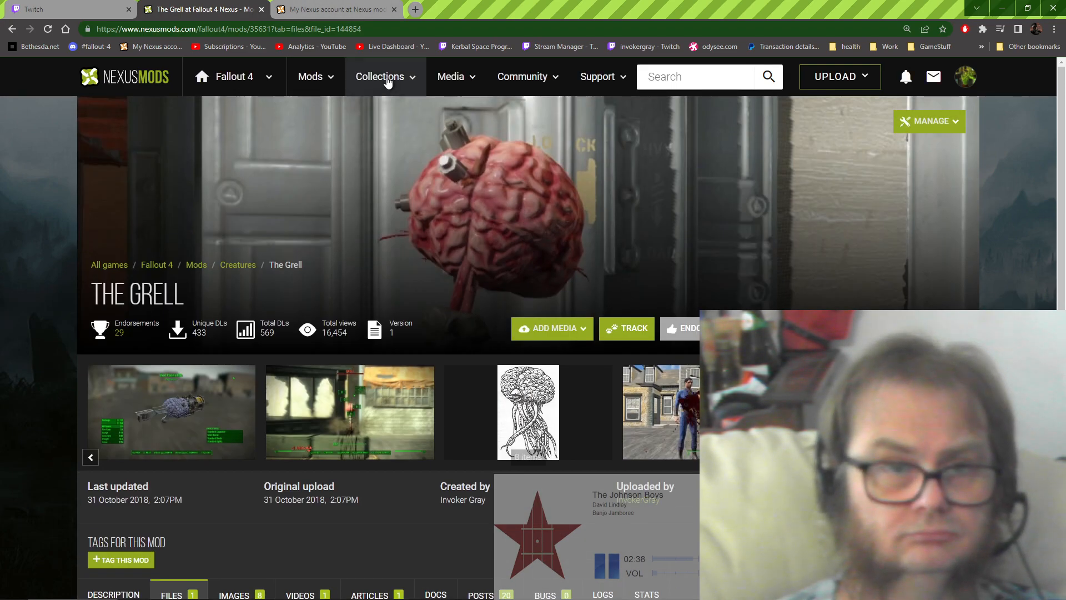
Step: Search the mods for "Vault 700" from the My Nexus account page, and clear the filename filter from the results
click(325, 8)
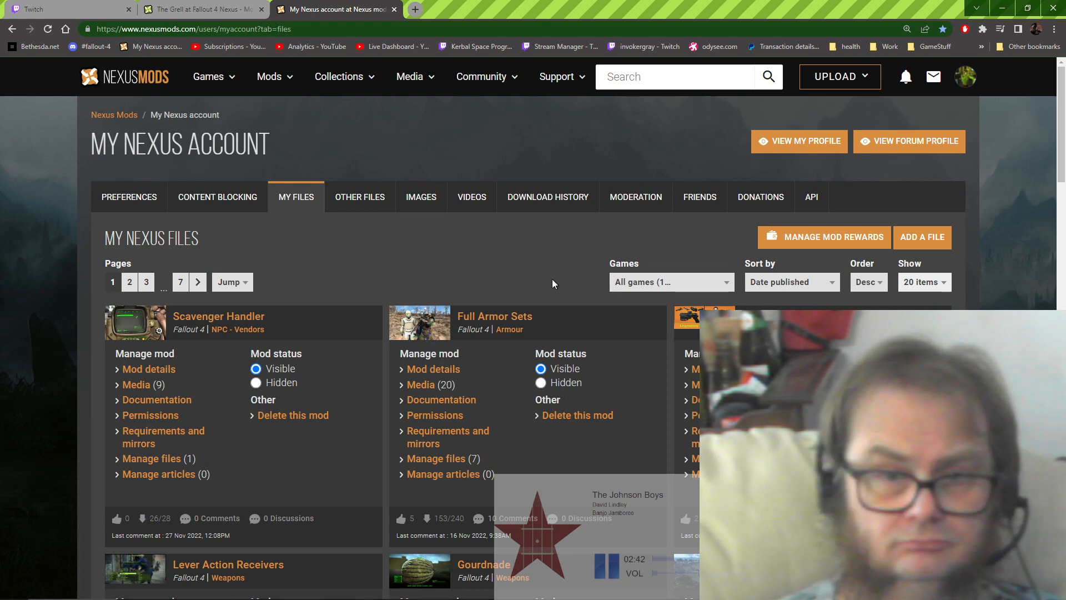
click(684, 82)
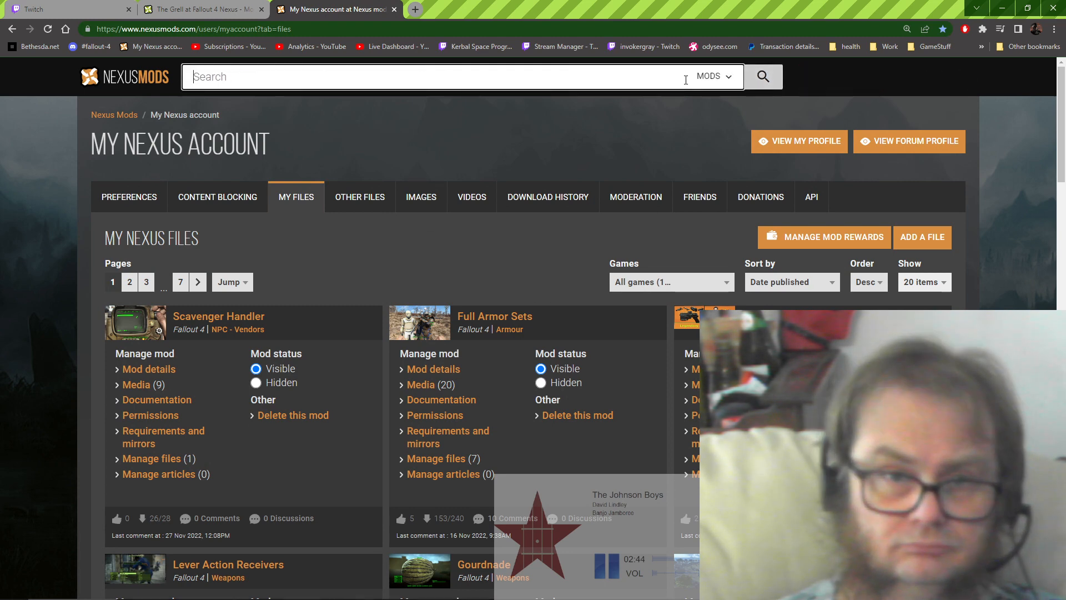
text(Va)
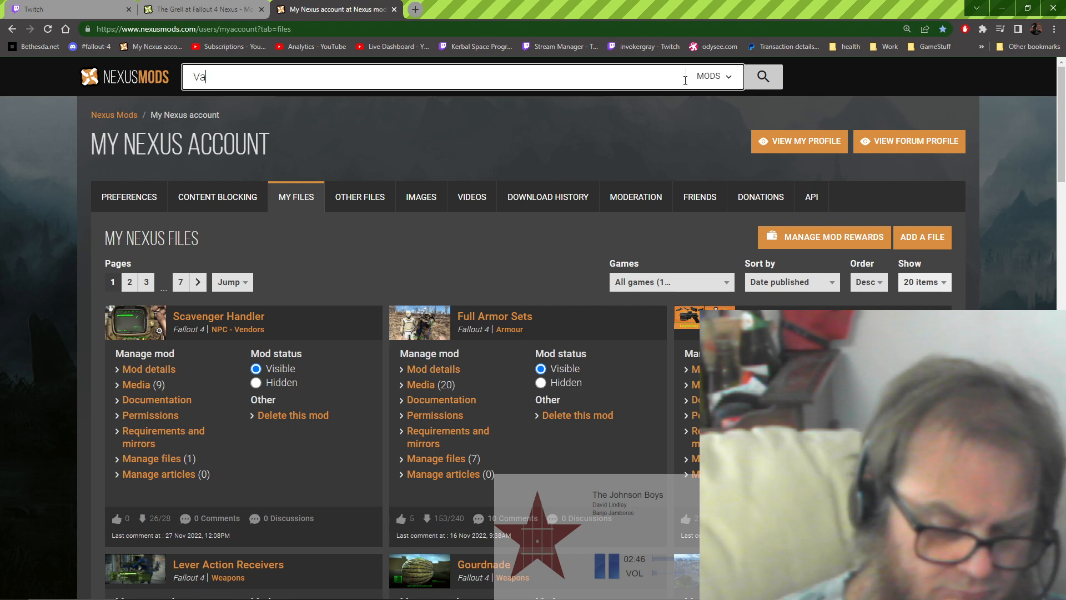
text(ult)
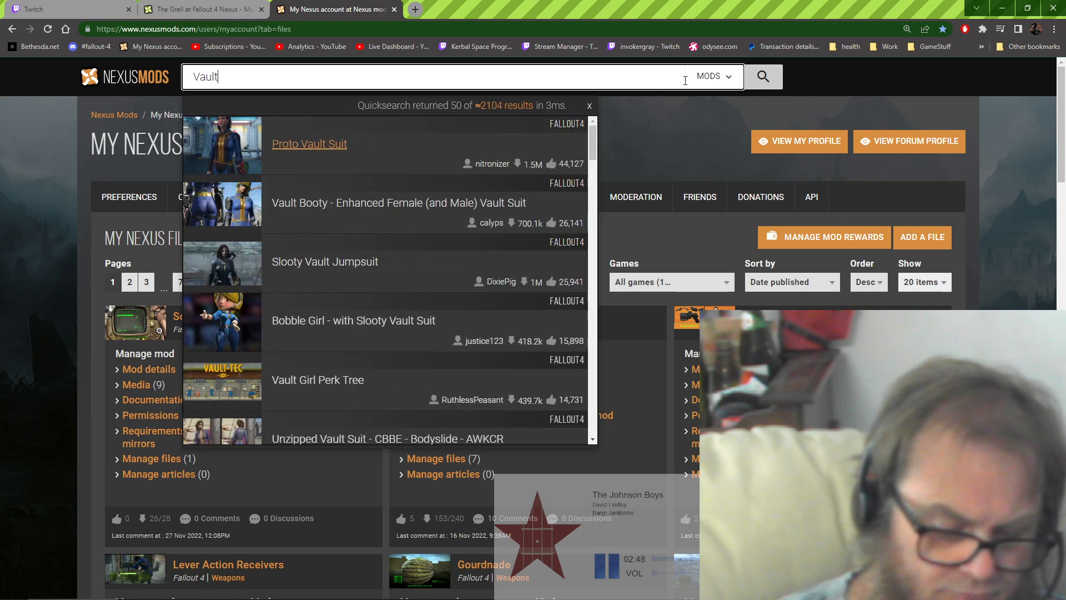
text( 700)
key(Return)
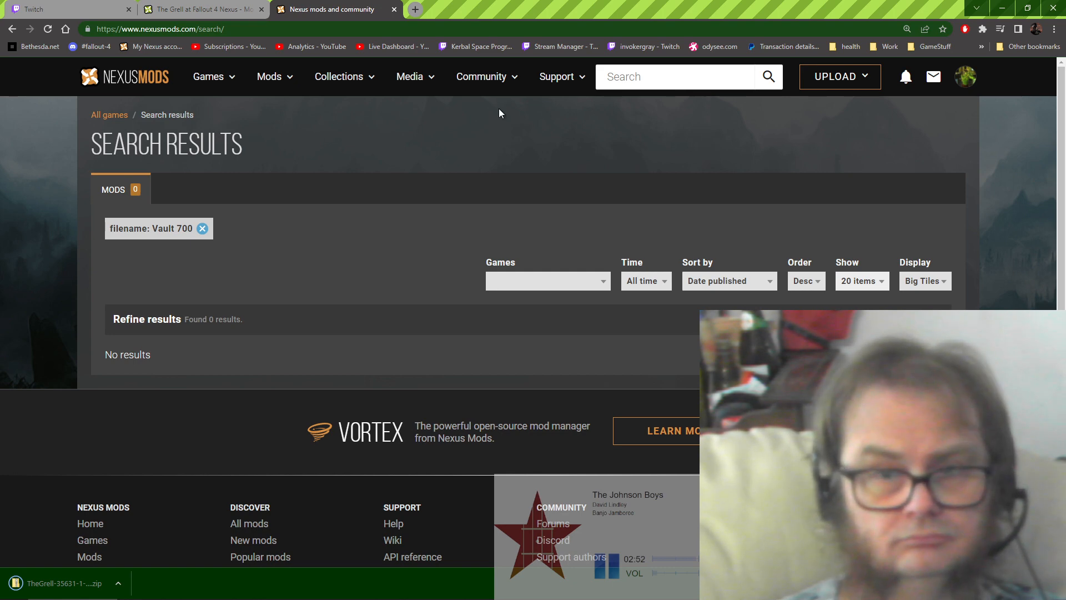
click(202, 229)
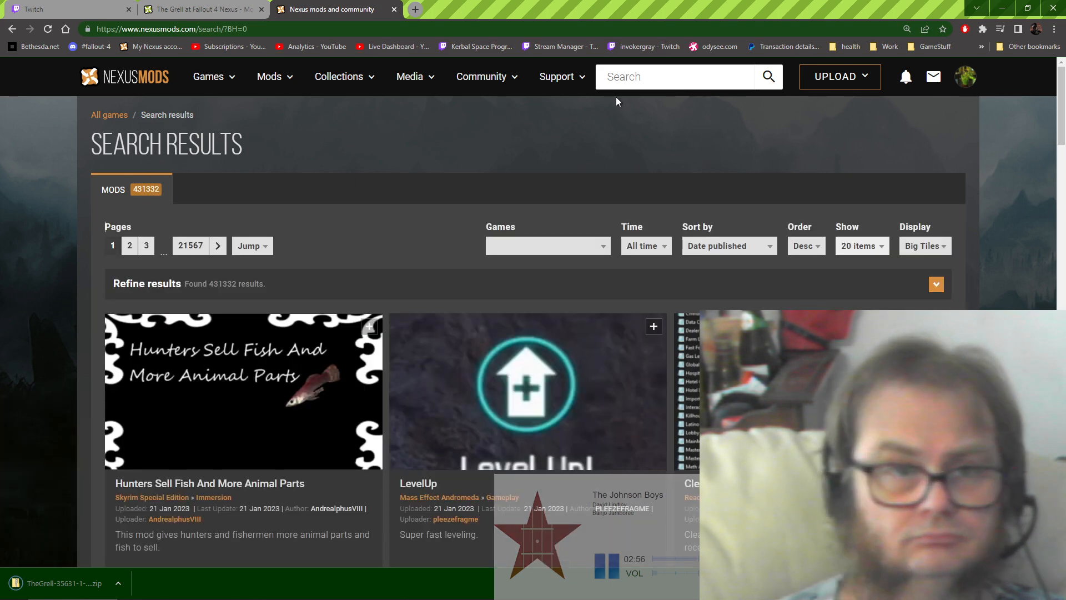
Step: Reopen the My Nexus account file list and look through the uploaded mods on its first page
click(142, 43)
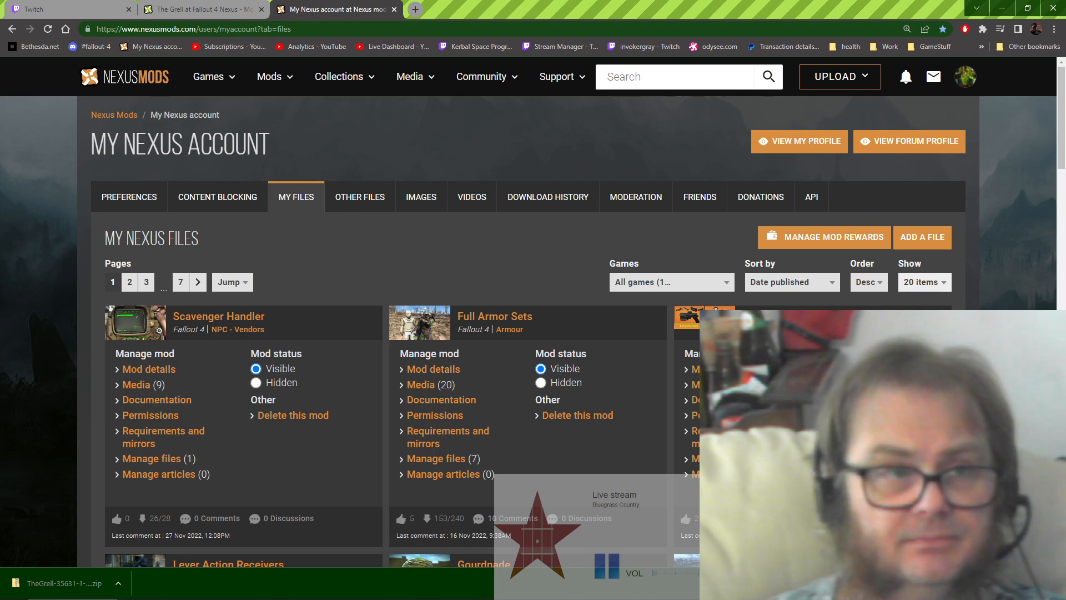
scroll(528, 334, down, 4)
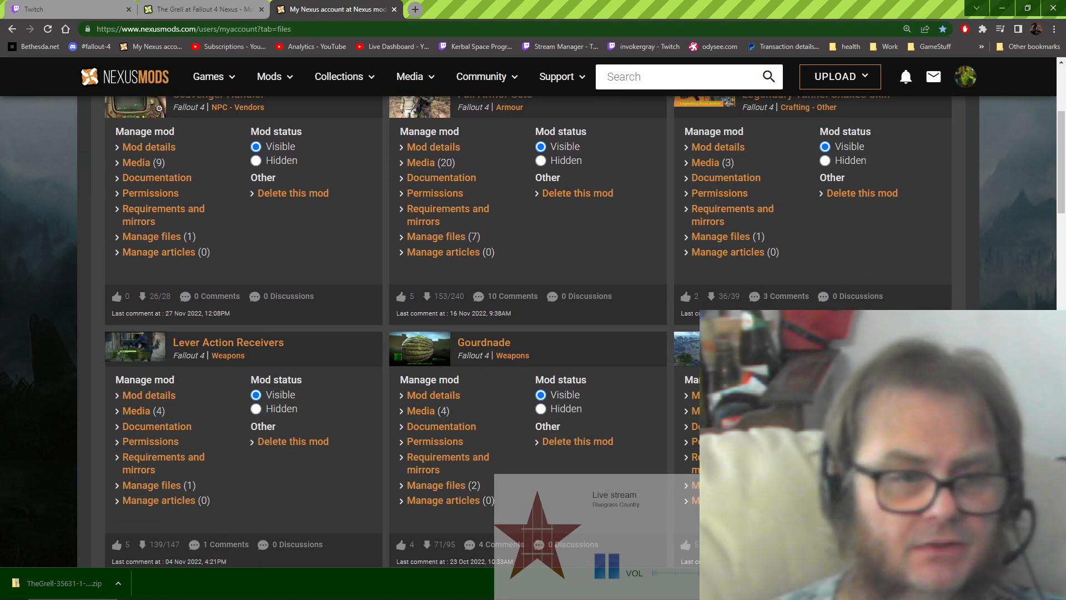
scroll(527, 334, down, 5)
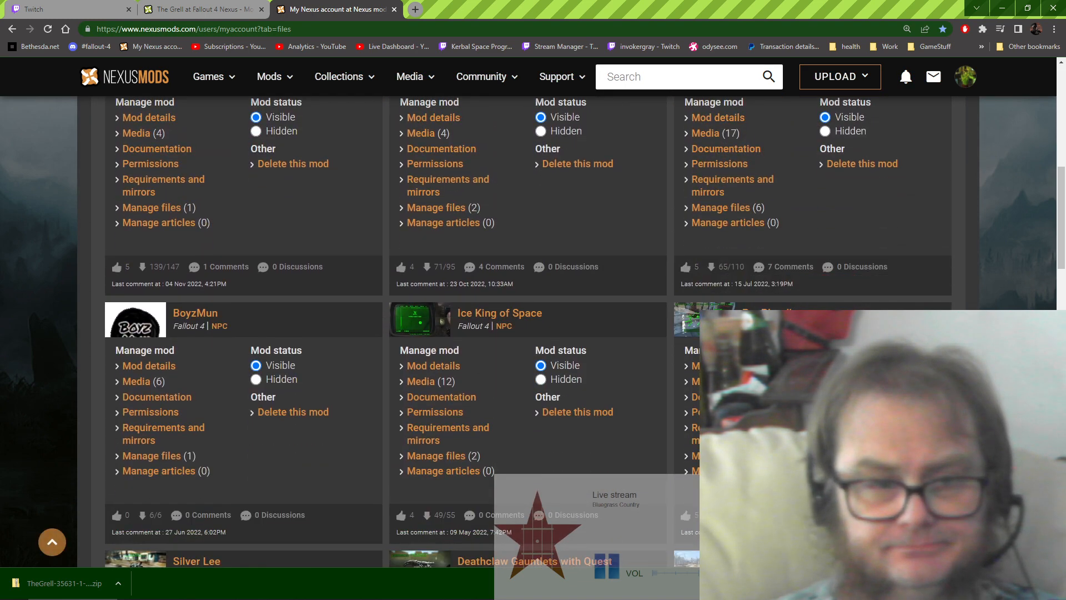
scroll(528, 333, down, 6)
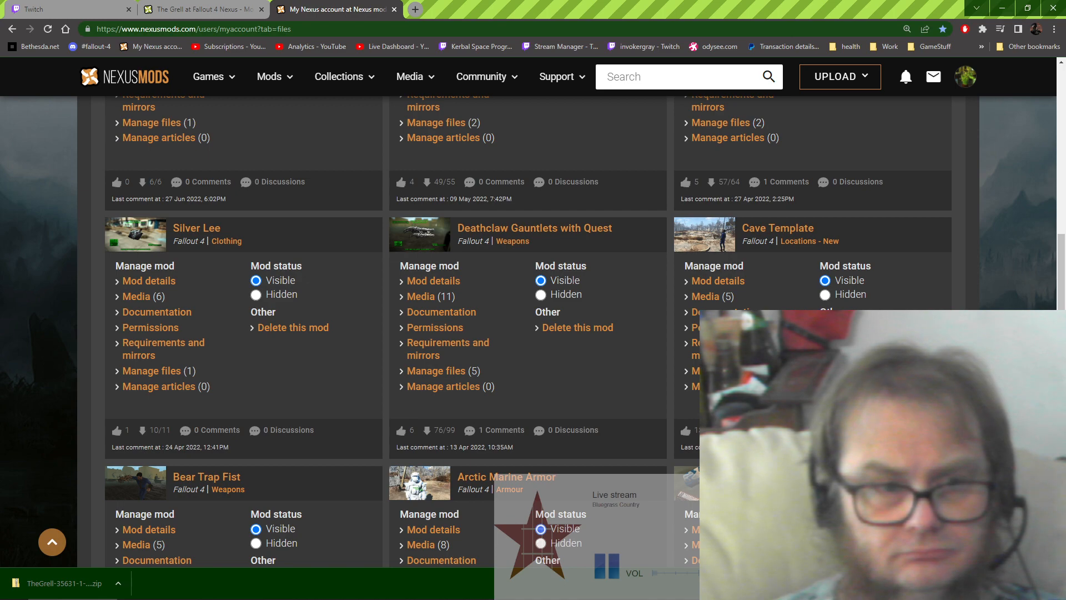
scroll(528, 333, down, 6)
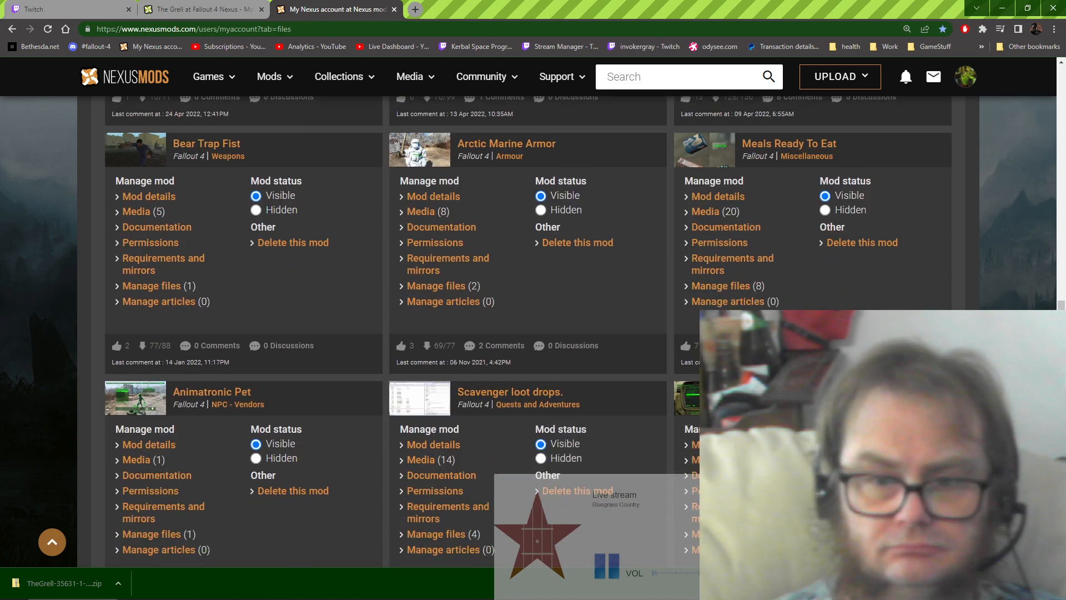
scroll(528, 333, down, 3)
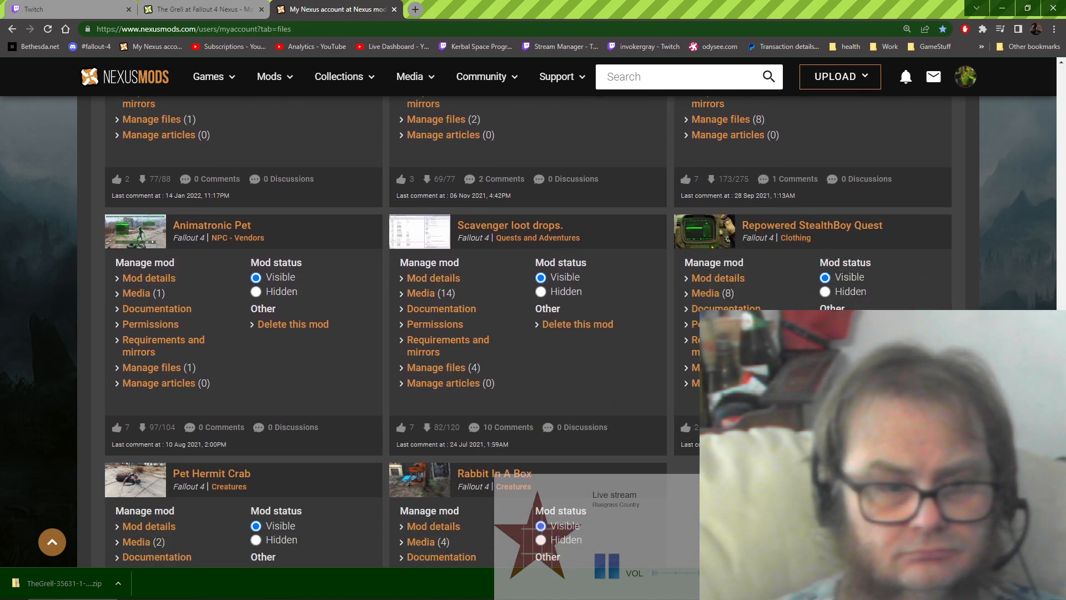
scroll(527, 333, down, 2)
scroll(528, 333, up, 5)
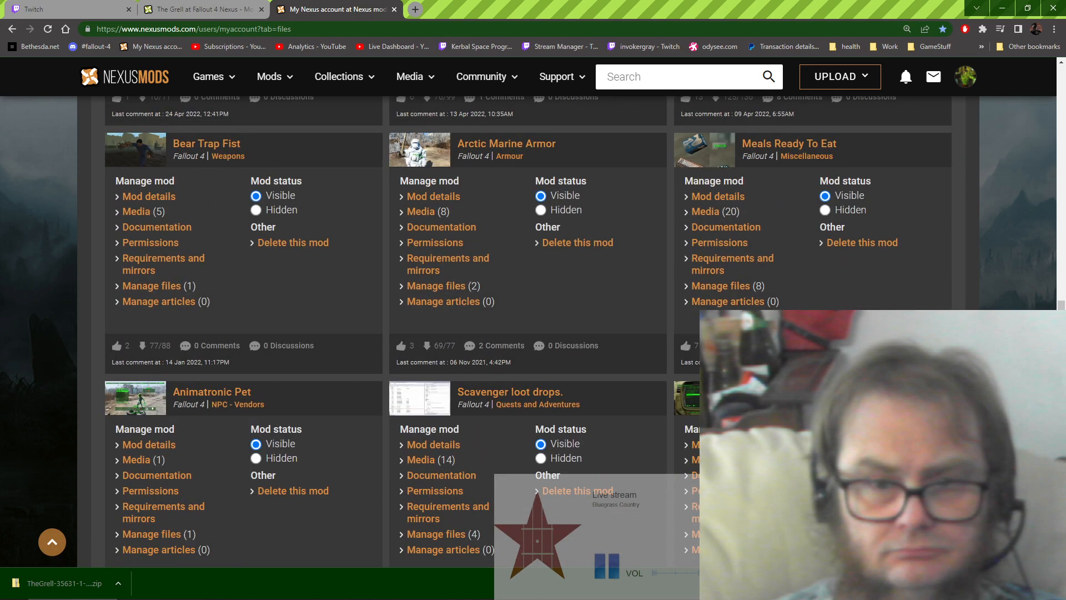
scroll(528, 333, up, 12)
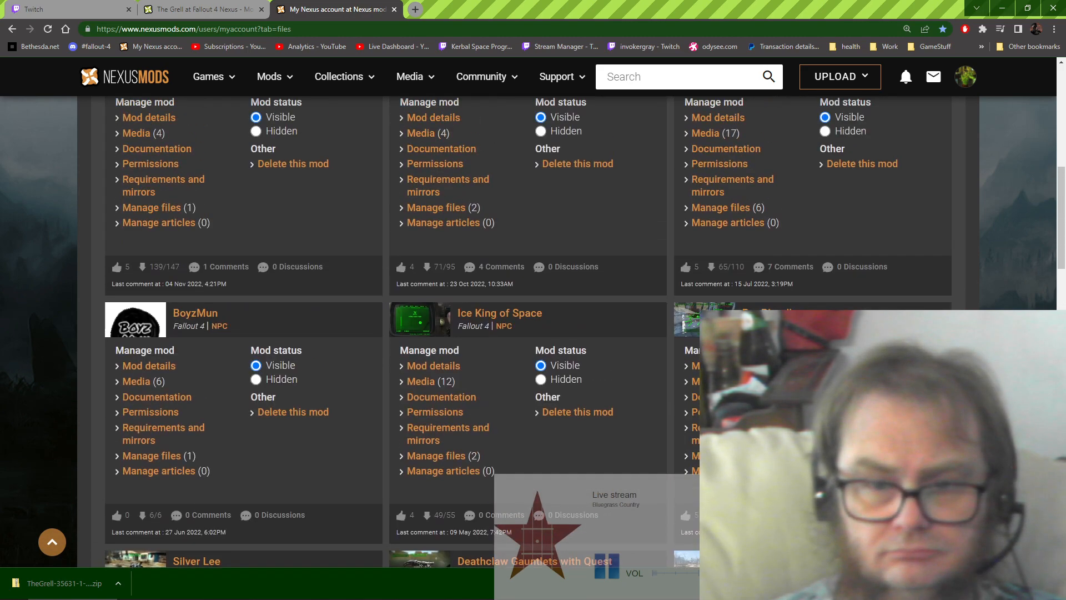
scroll(527, 333, up, 6)
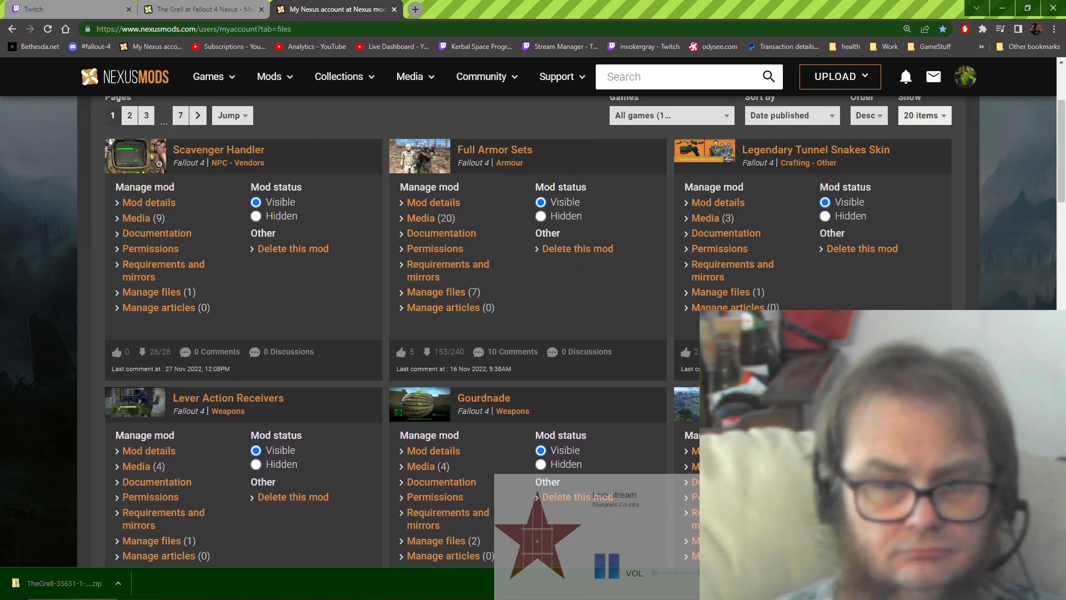
scroll(810, 276, up, 3)
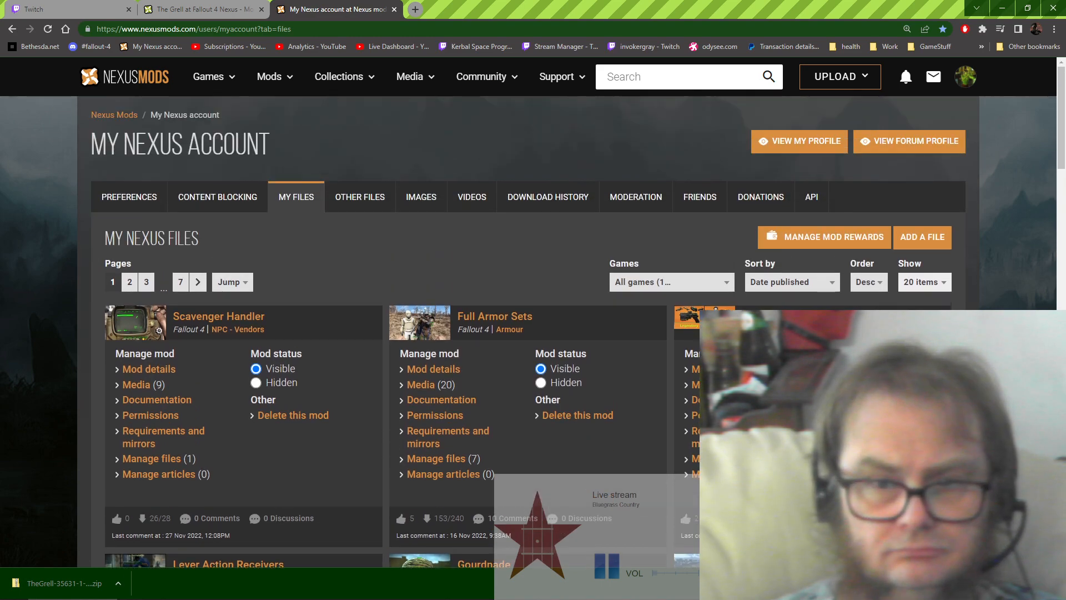
scroll(809, 293, down, 20)
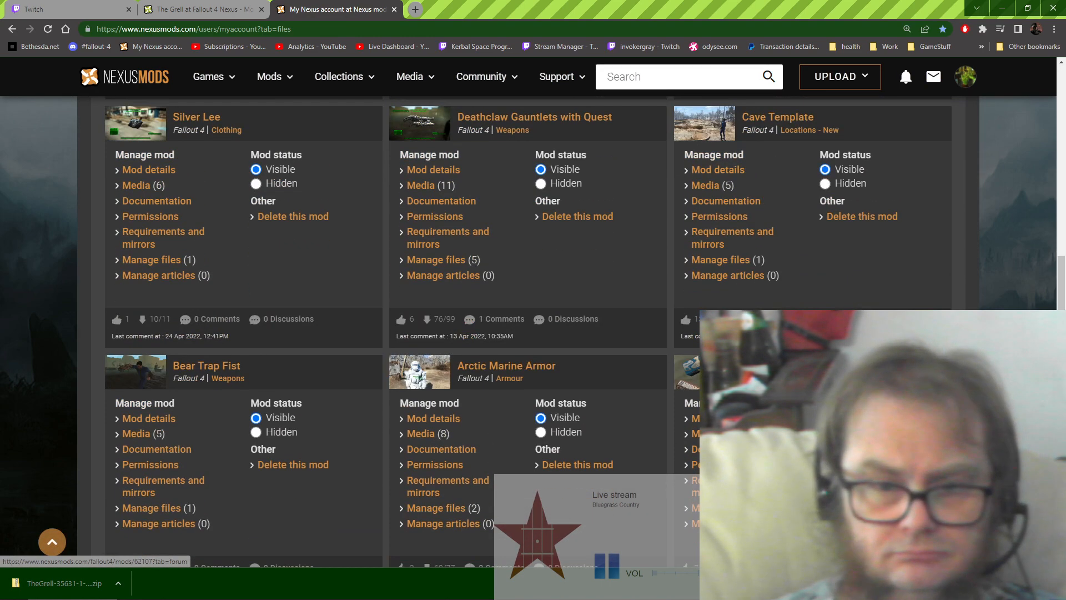
scroll(635, 376, down, 5)
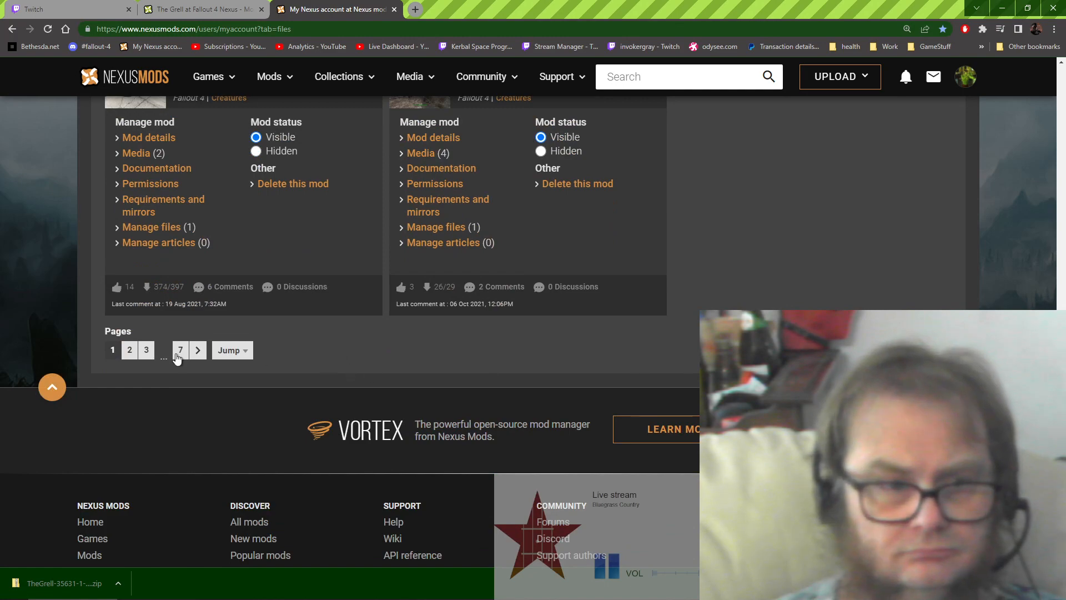
Step: Go to page 2 of the uploaded mods, open the Template Vault mod and show its file listing
click(125, 355)
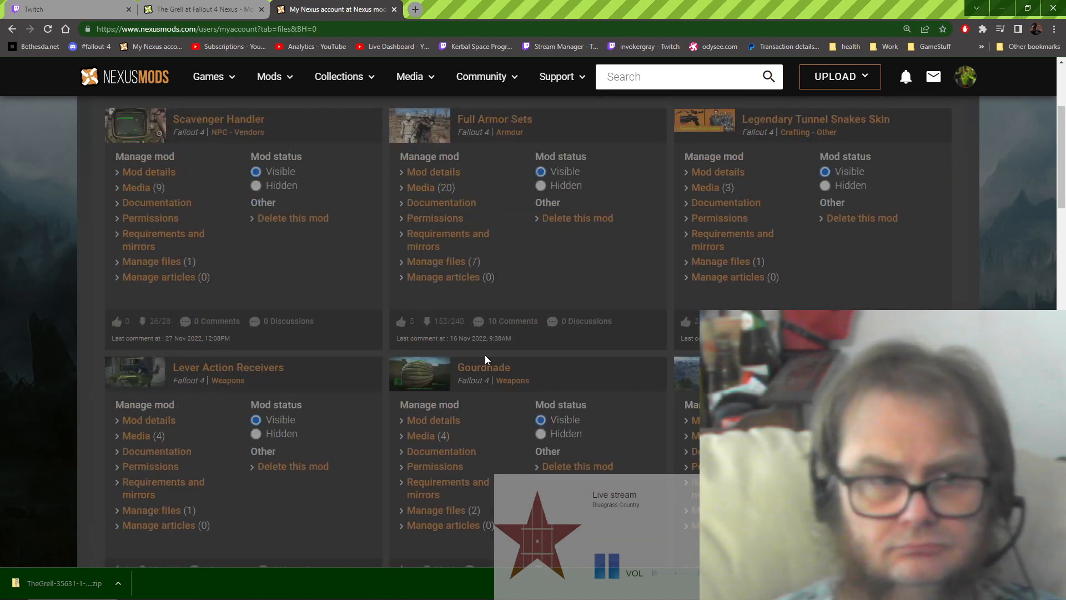
scroll(539, 352, up, 4)
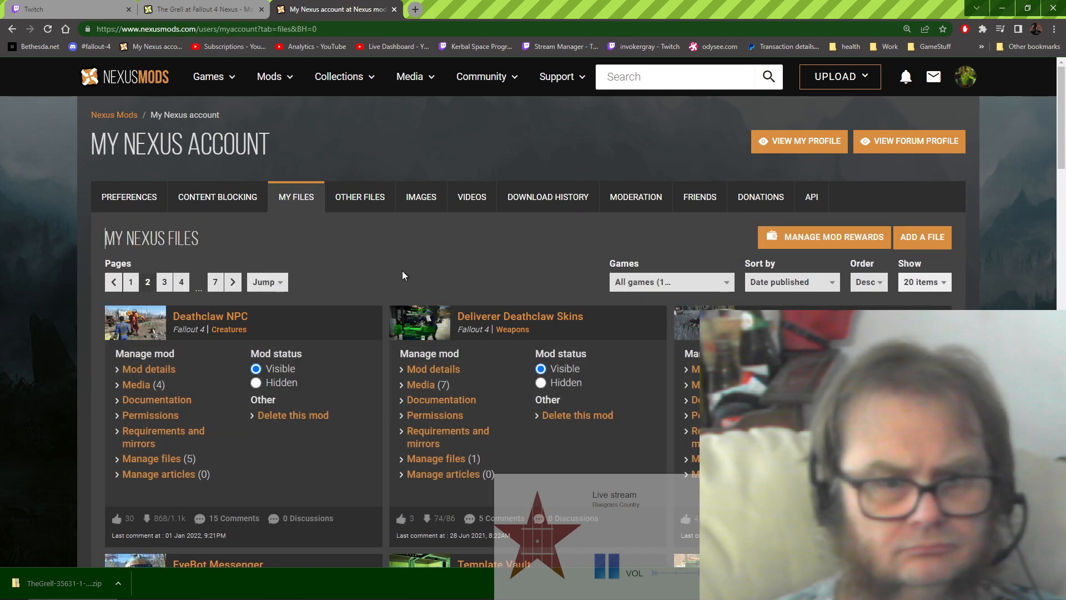
scroll(402, 271, down, 6)
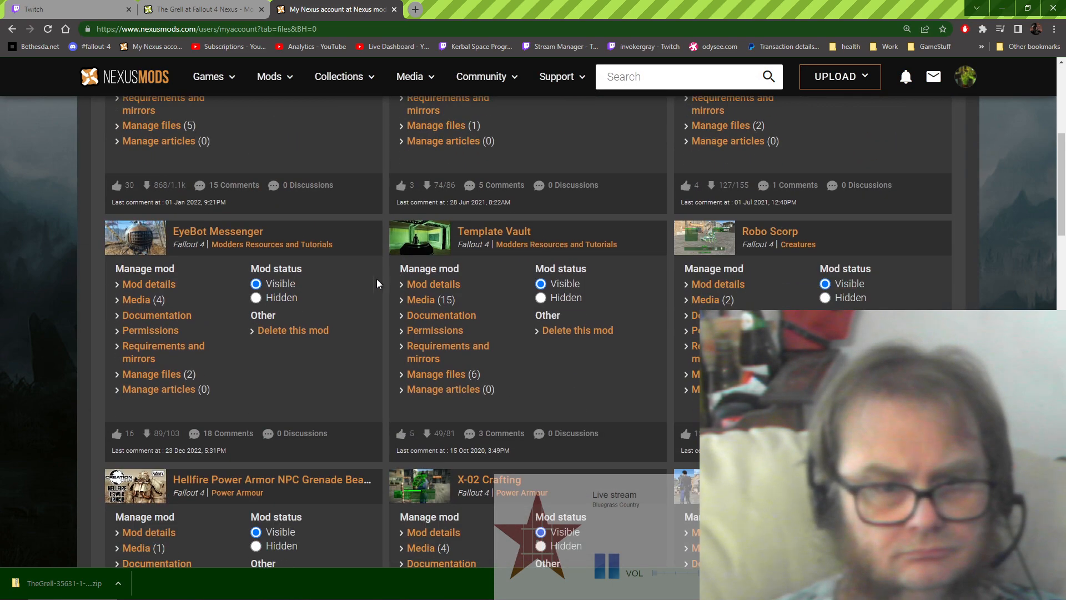
click(492, 232)
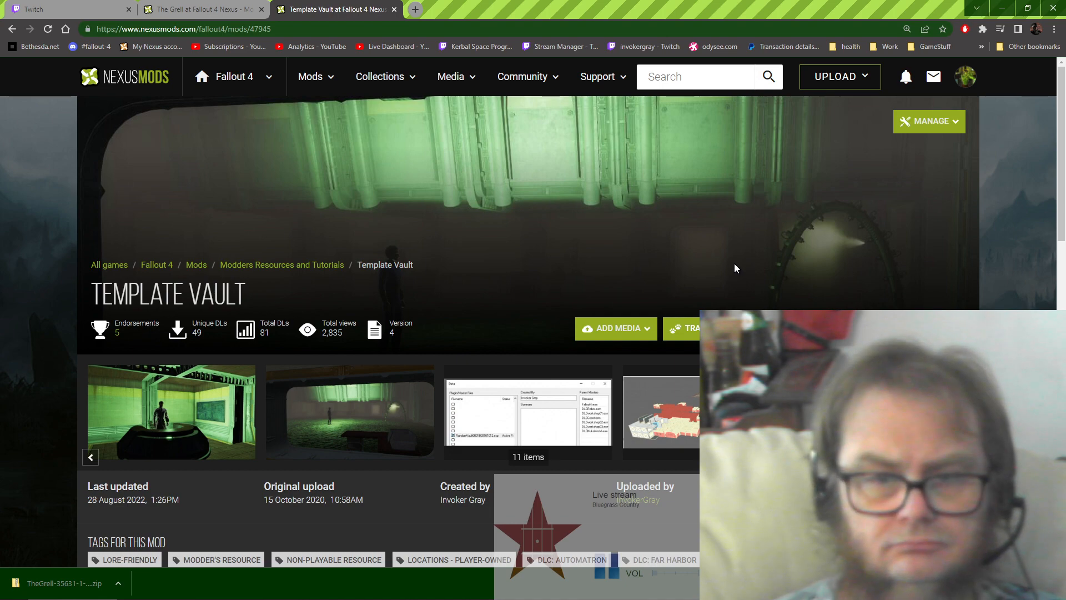
scroll(259, 324, down, 8)
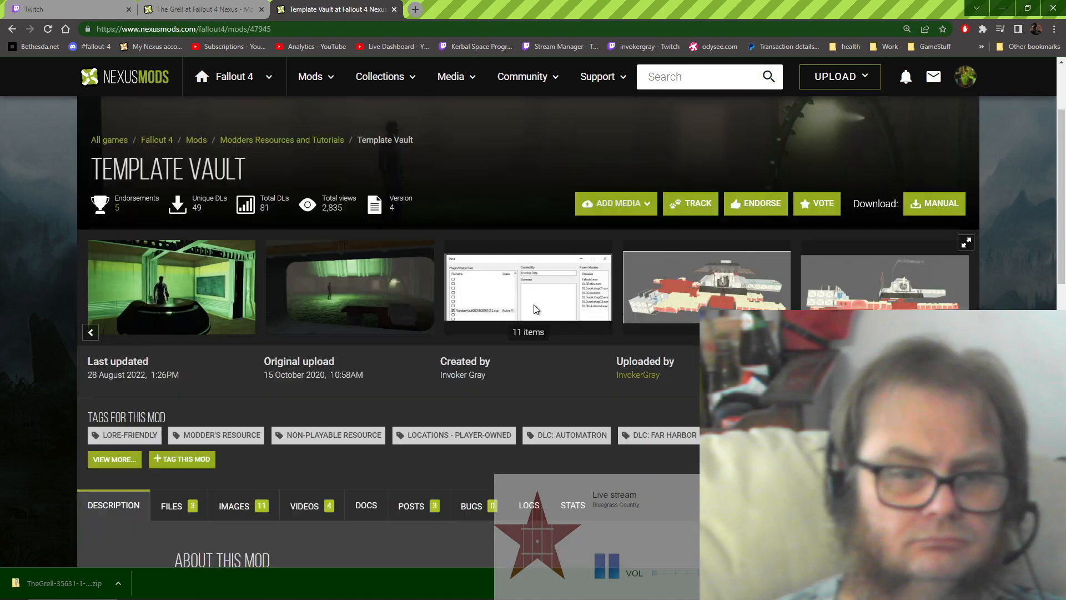
click(178, 189)
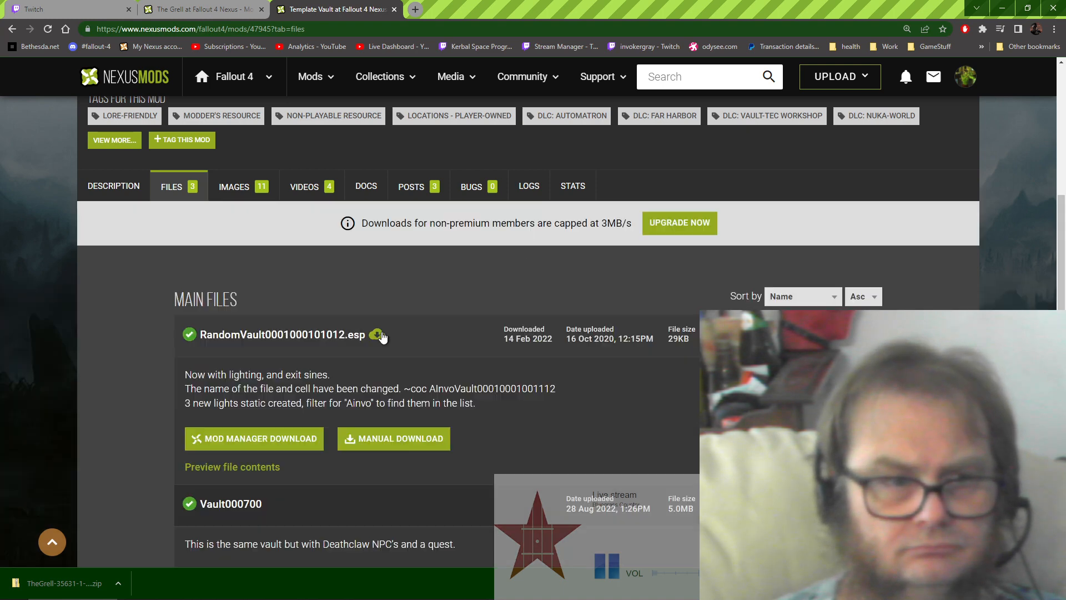
Step: Look through the tag suggestions for Template Vault, add the Xbox One Version Available tag, and close the tag window
scroll(230, 307, up, 3)
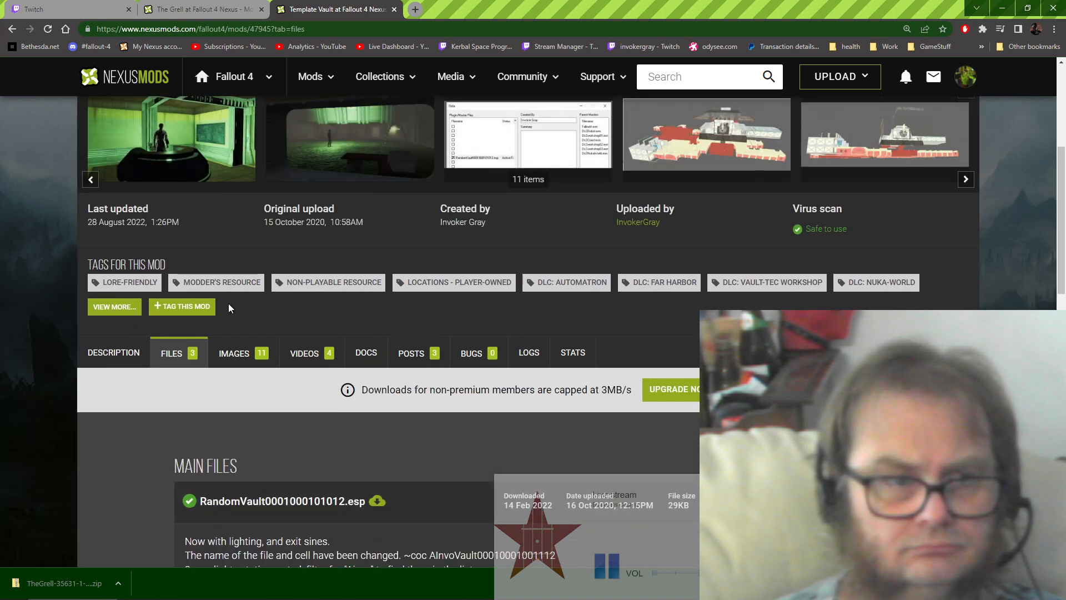
click(186, 308)
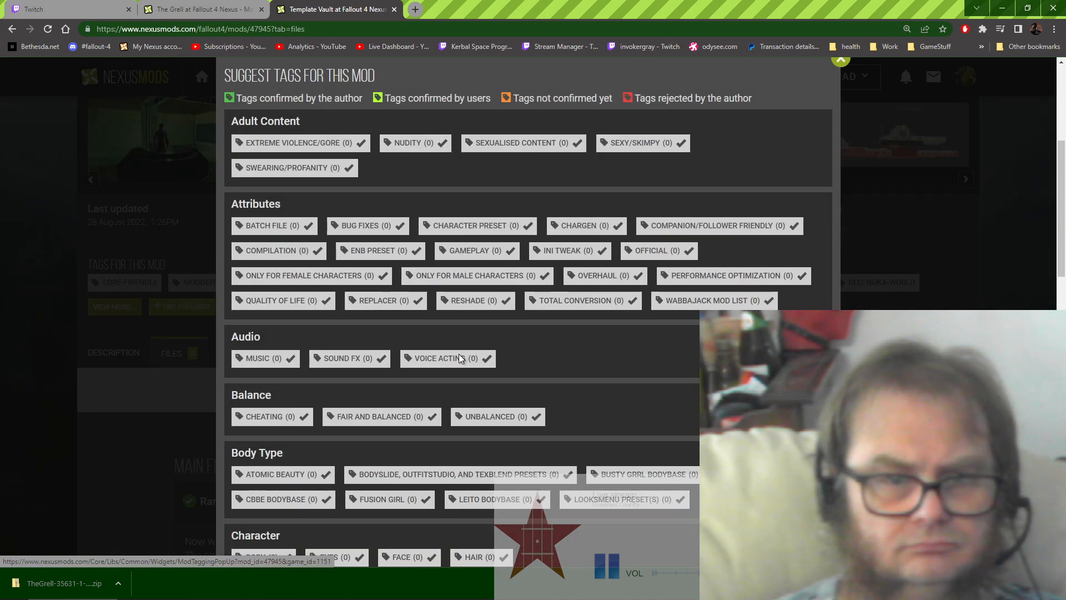
scroll(545, 362, down, 4)
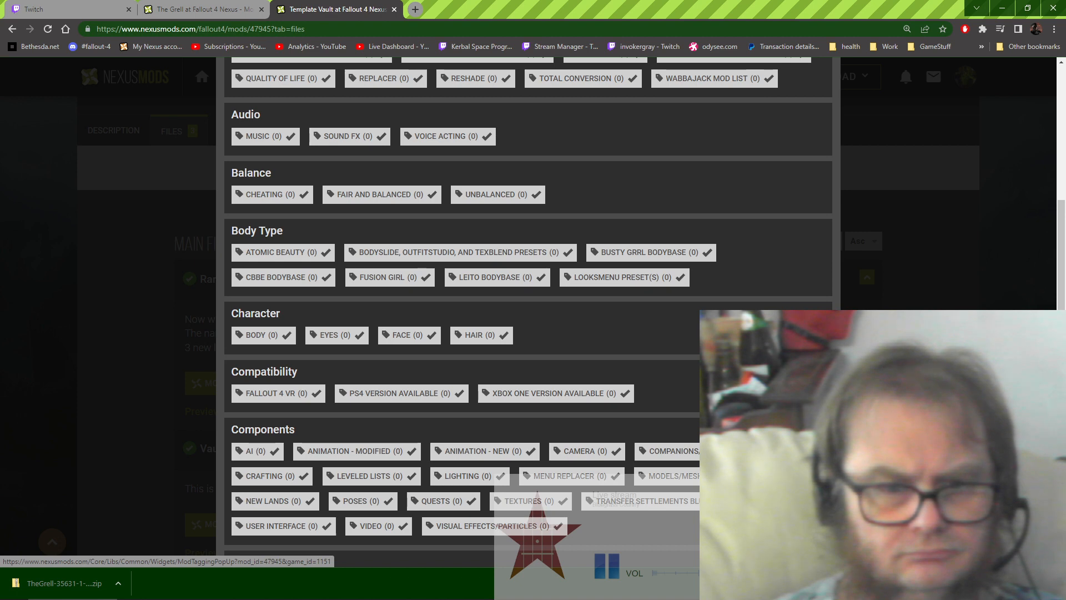
scroll(528, 333, down, 1)
scroll(633, 319, down, 1)
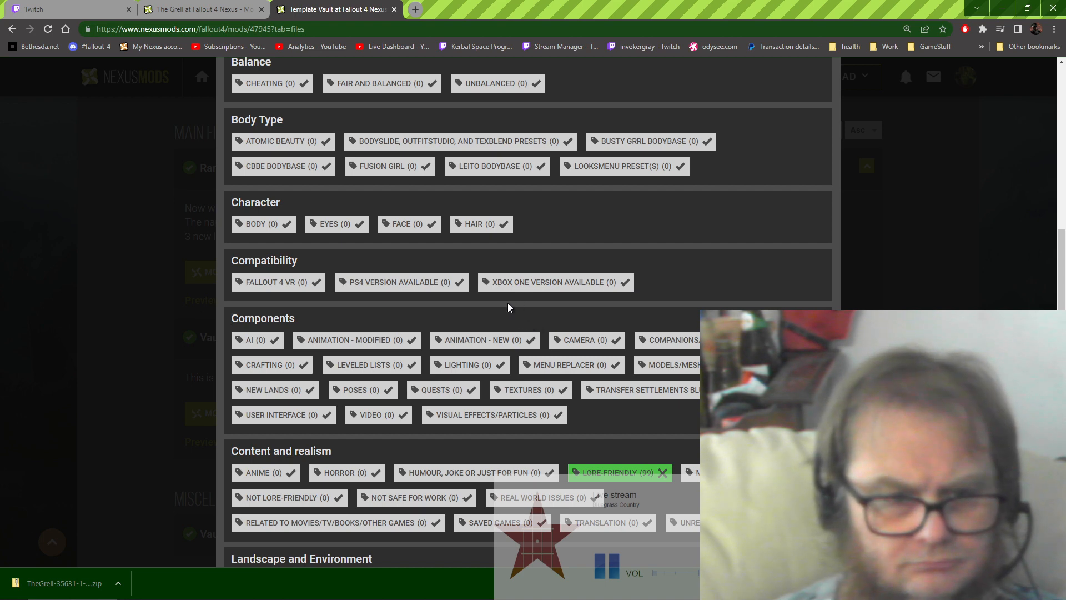
scroll(507, 302, up, 2)
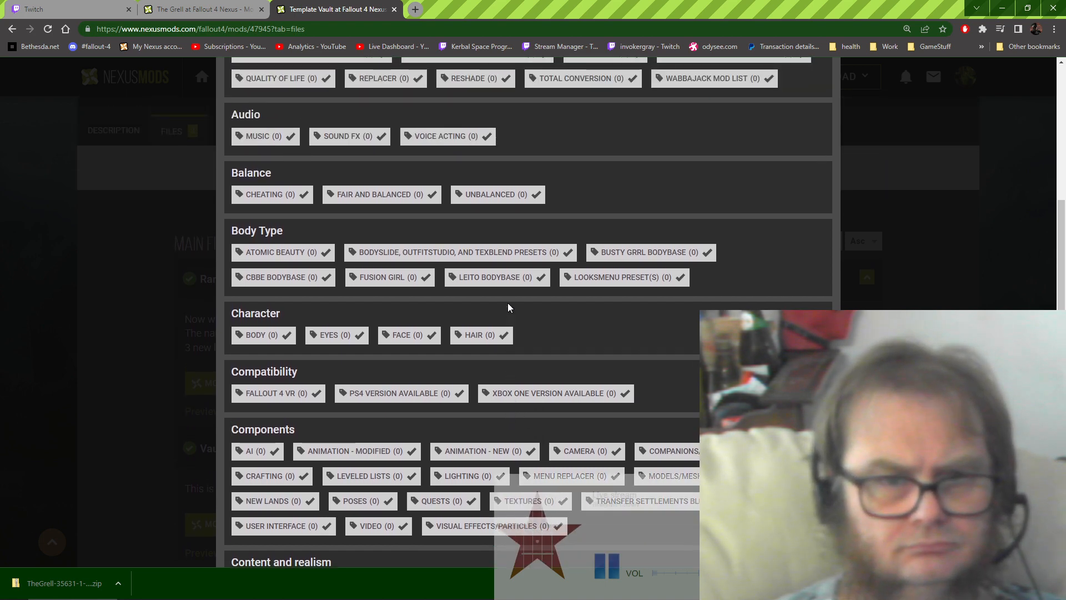
scroll(508, 302, down, 4)
scroll(481, 385, down, 2)
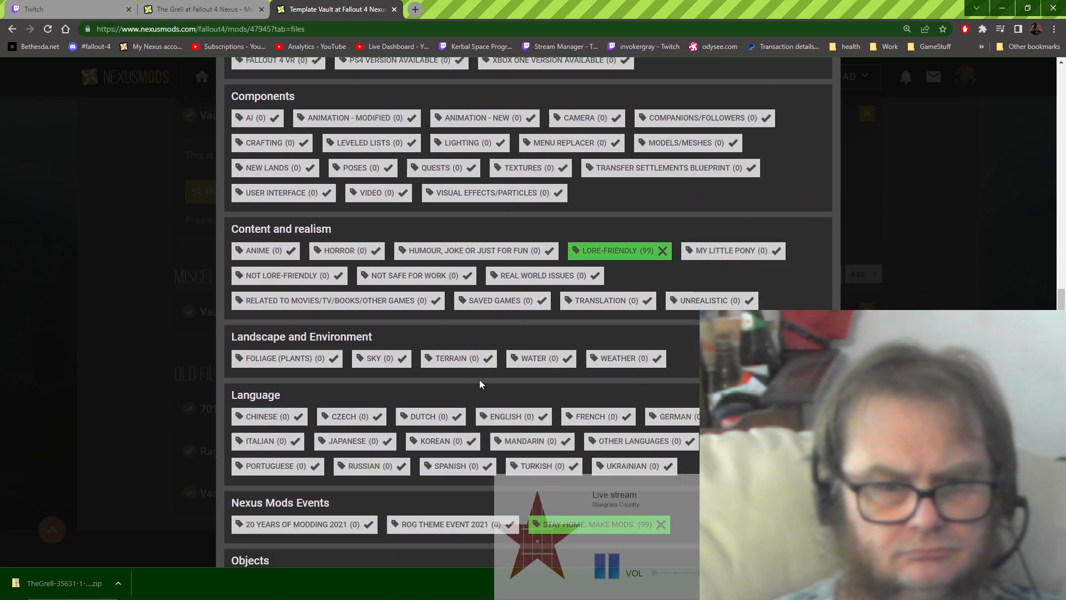
scroll(439, 414, down, 5)
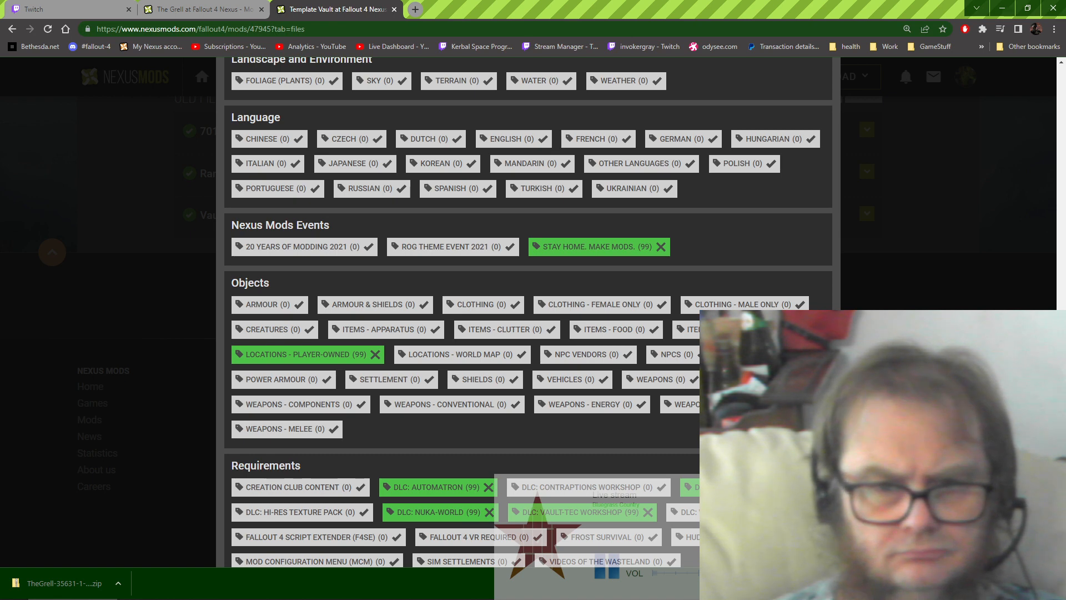
scroll(527, 311, down, 3)
scroll(528, 311, down, 1)
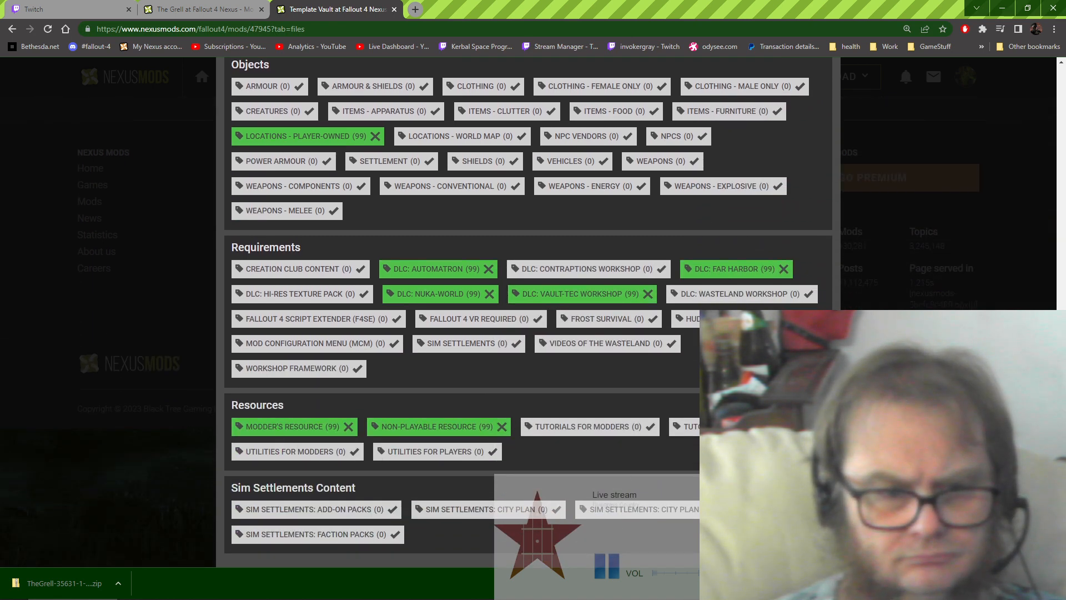
scroll(232, 100, up, 8)
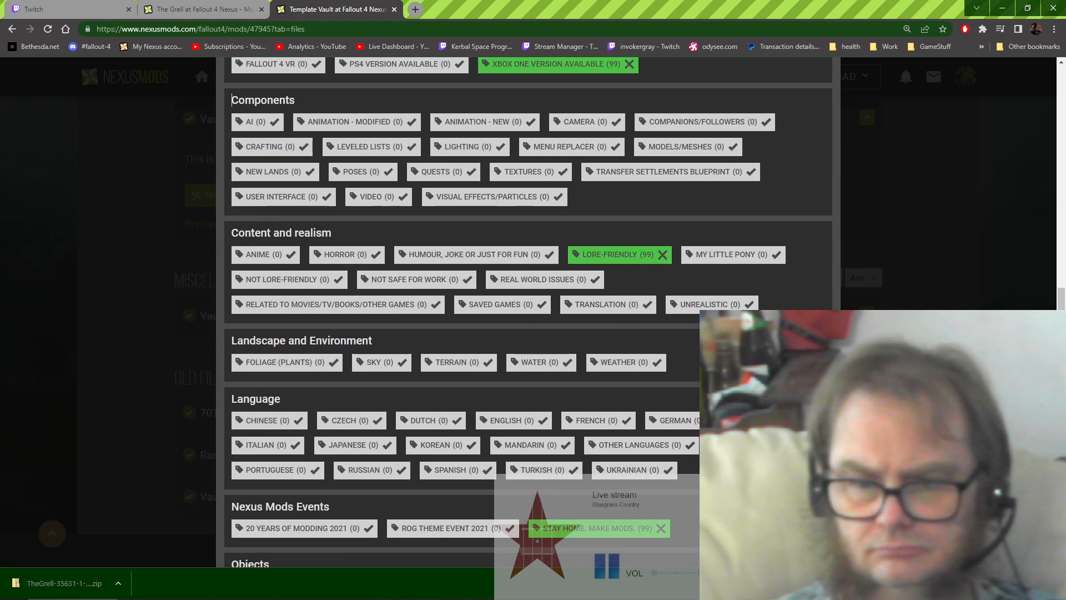
scroll(233, 100, down, 7)
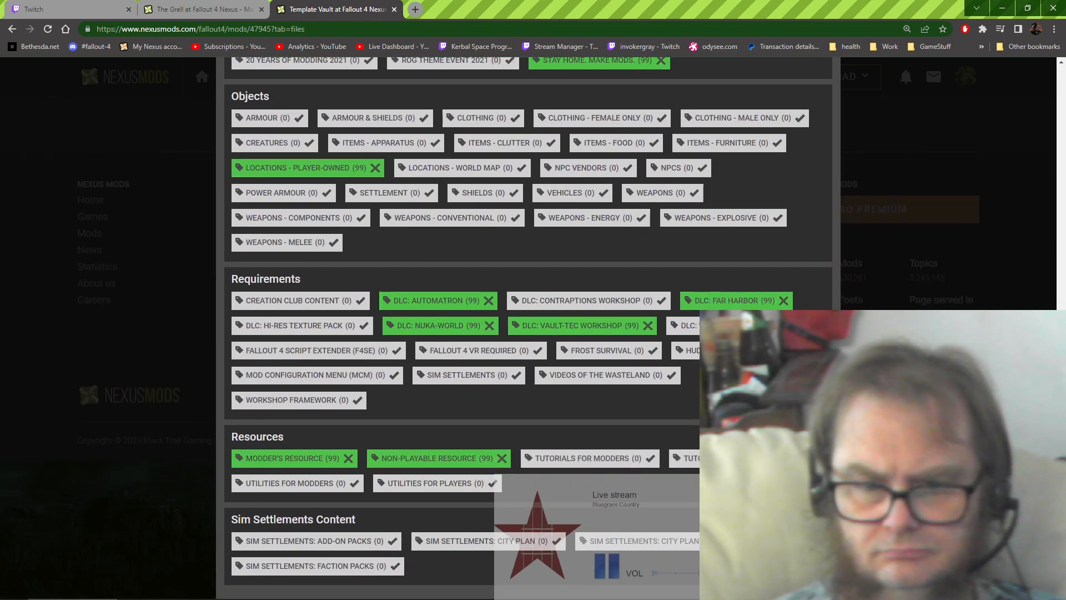
scroll(842, 284, up, 18)
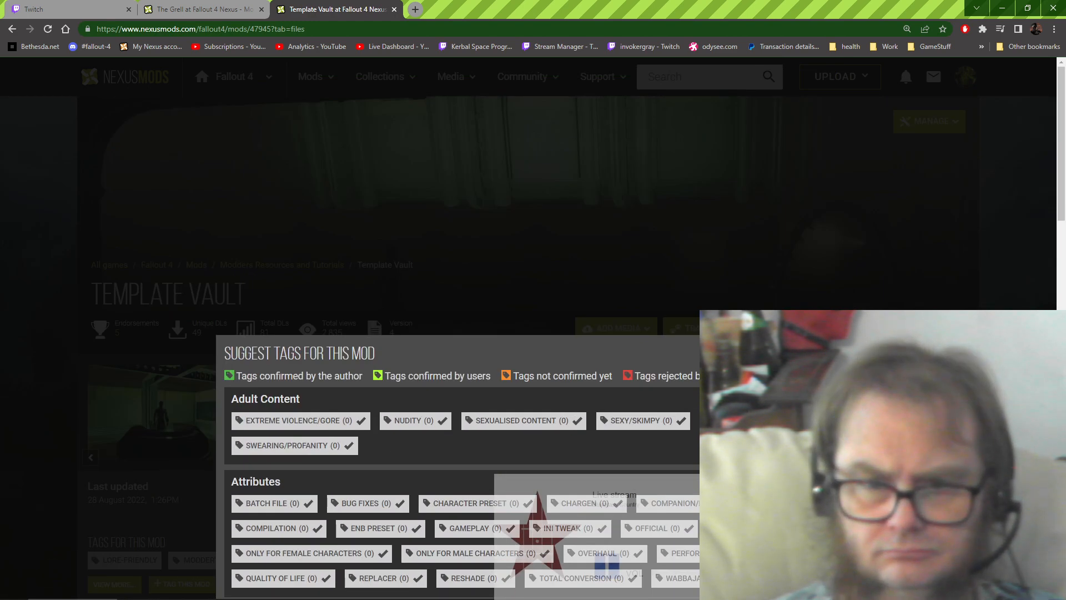
key(Escape)
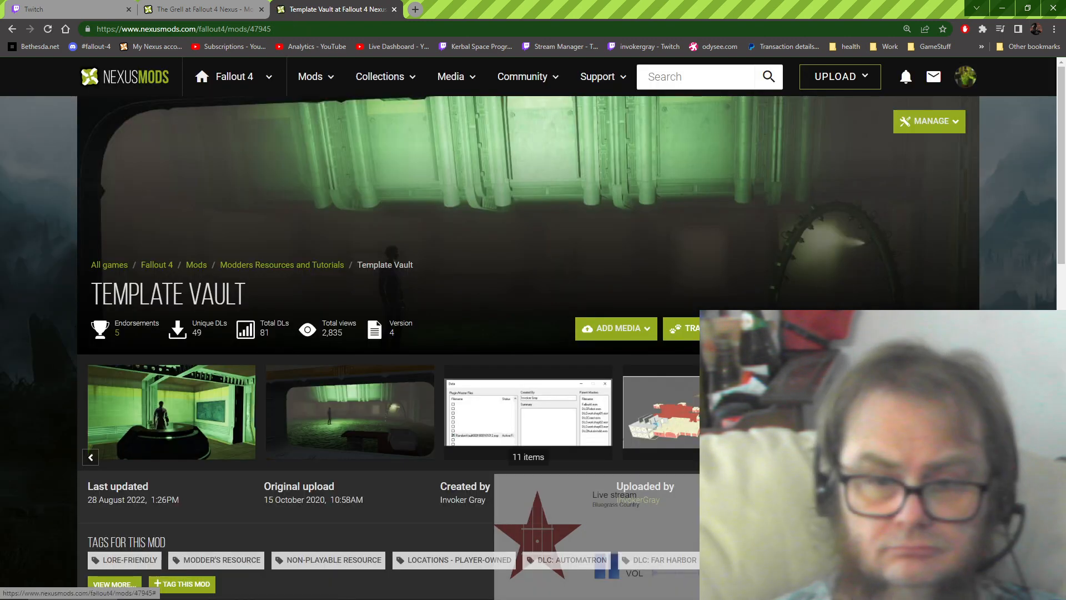
Step: Copy the web address of the Template Vault mod page
click(267, 29)
right_click(281, 30)
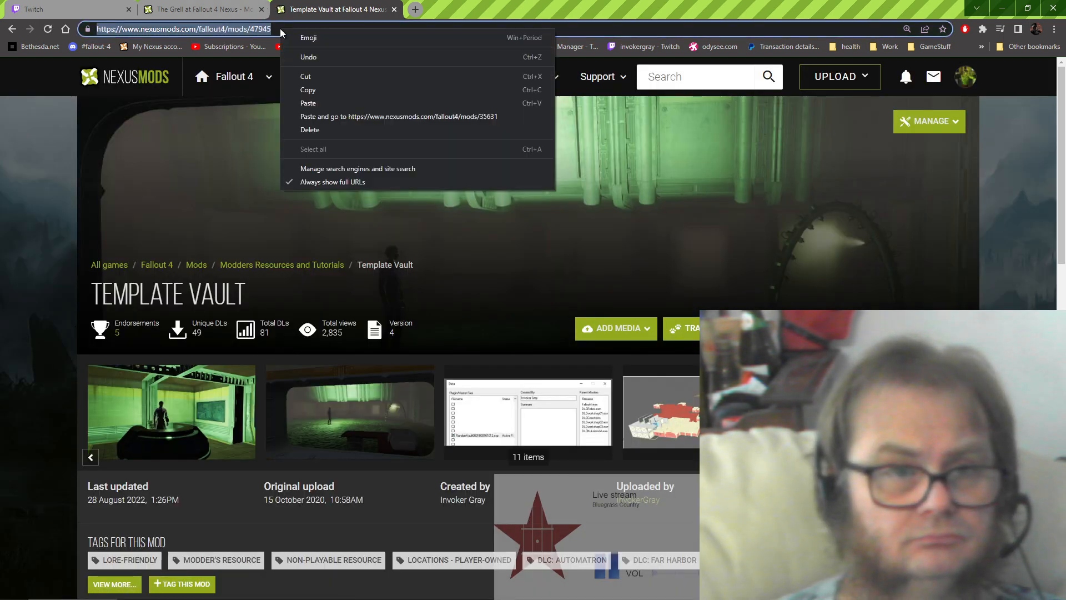
click(328, 92)
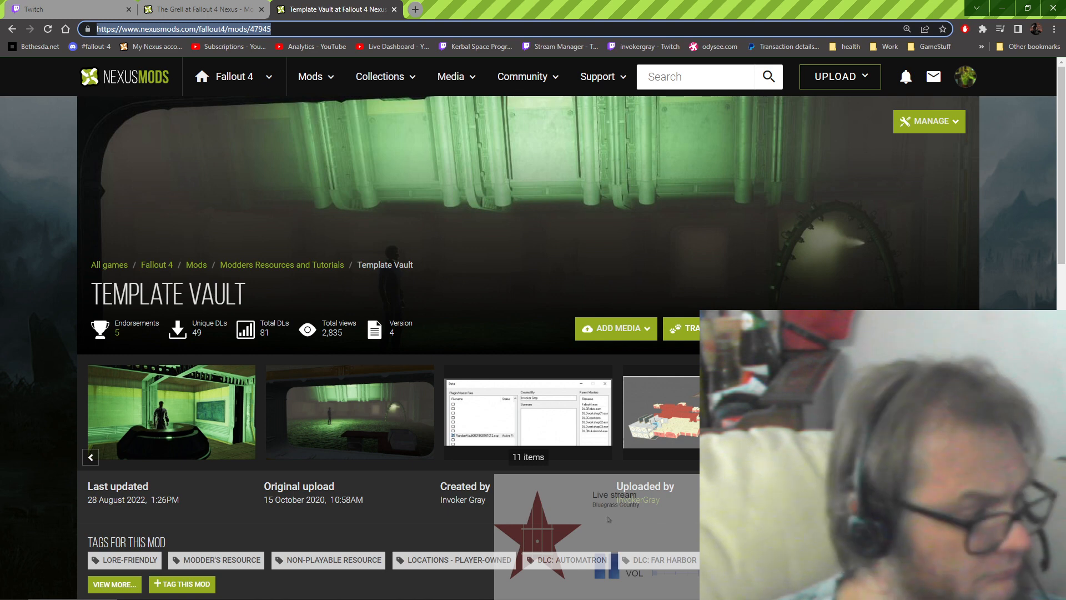
key(alt+Tab)
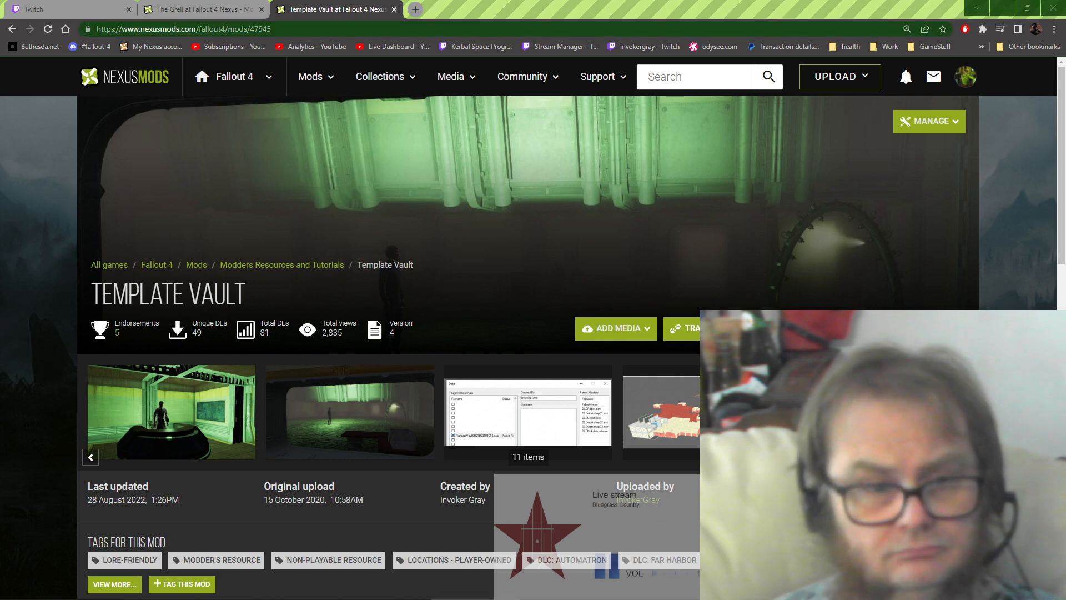
Step: Open Template Vault's file listing again and look through its main, miscellaneous and old files
scroll(391, 297, down, 9)
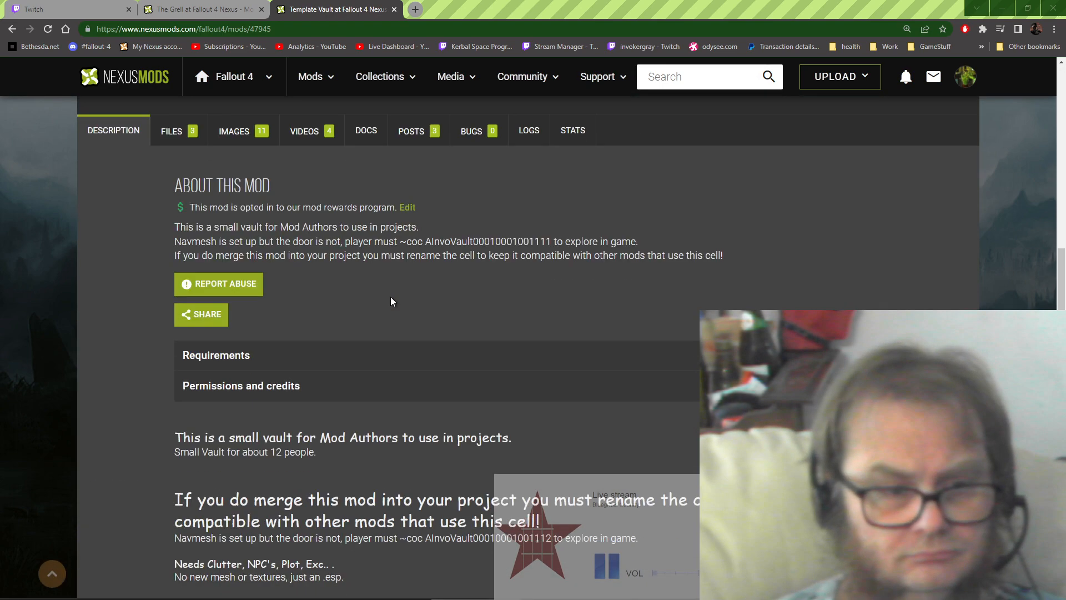
scroll(198, 269, up, 2)
click(186, 247)
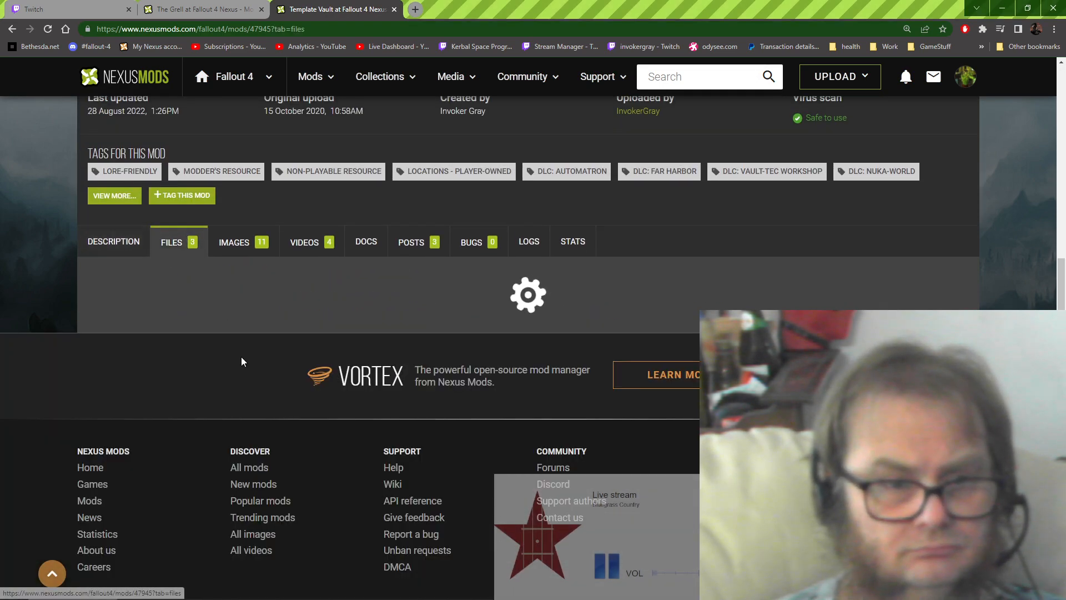
scroll(408, 469, down, 5)
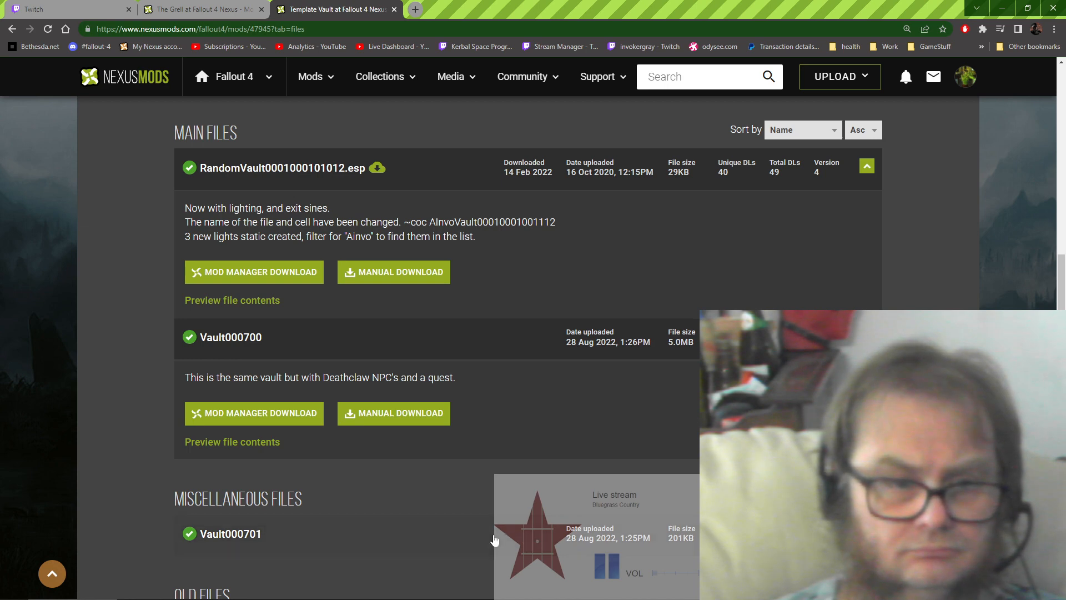
scroll(494, 541, down, 6)
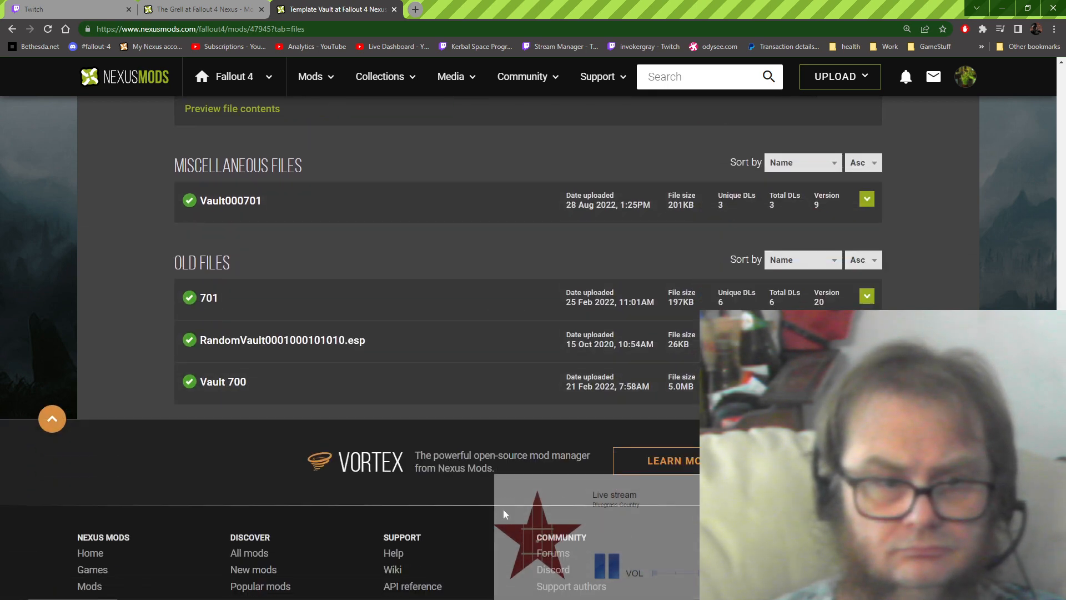
scroll(503, 509, up, 6)
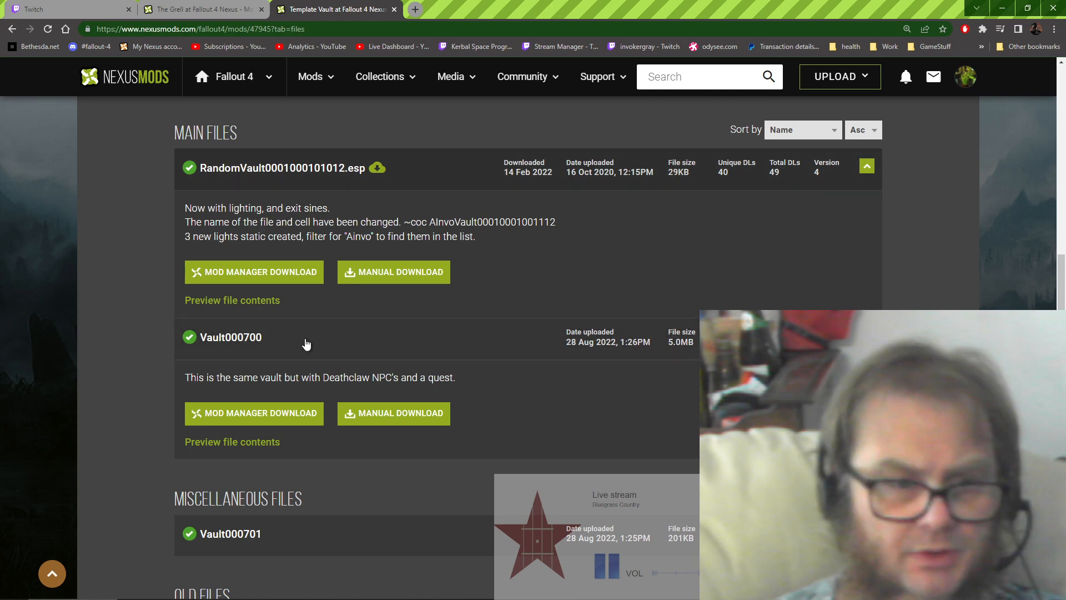
Step: Download the main file Vault000700 manually, accepting the additional file requirements and using the slow download
click(436, 415)
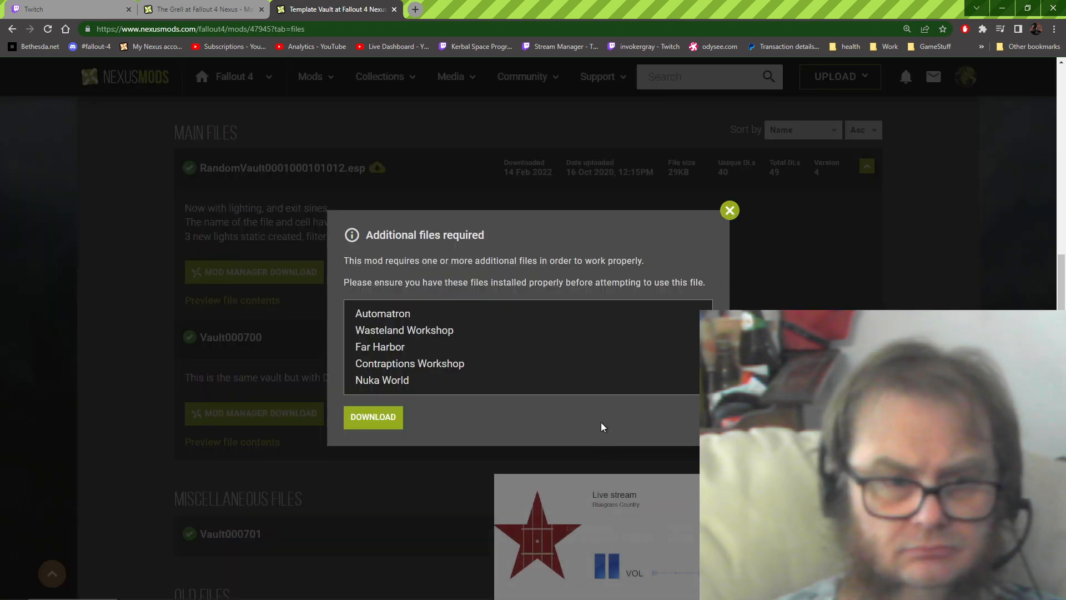
click(375, 419)
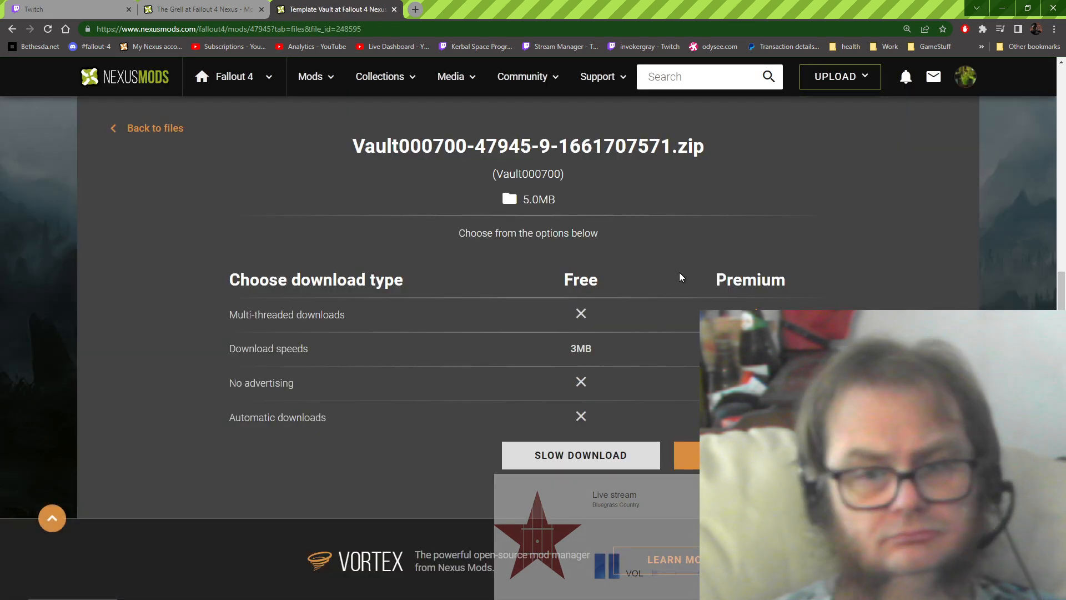
click(597, 447)
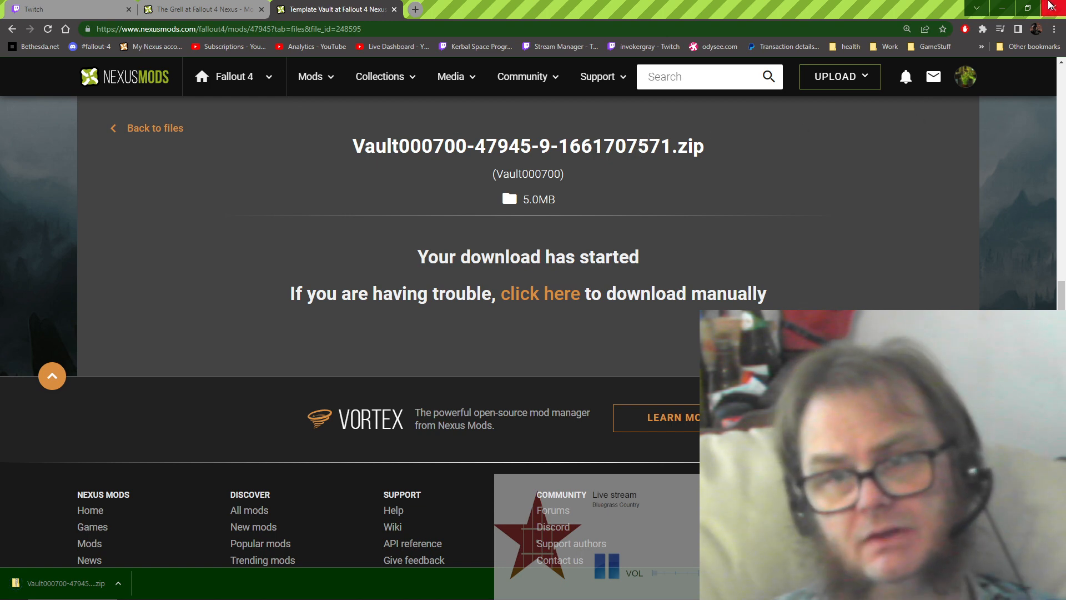
Step: Minimize the browser and show the Downloads folder in a maximized File Explorer window
click(1004, 8)
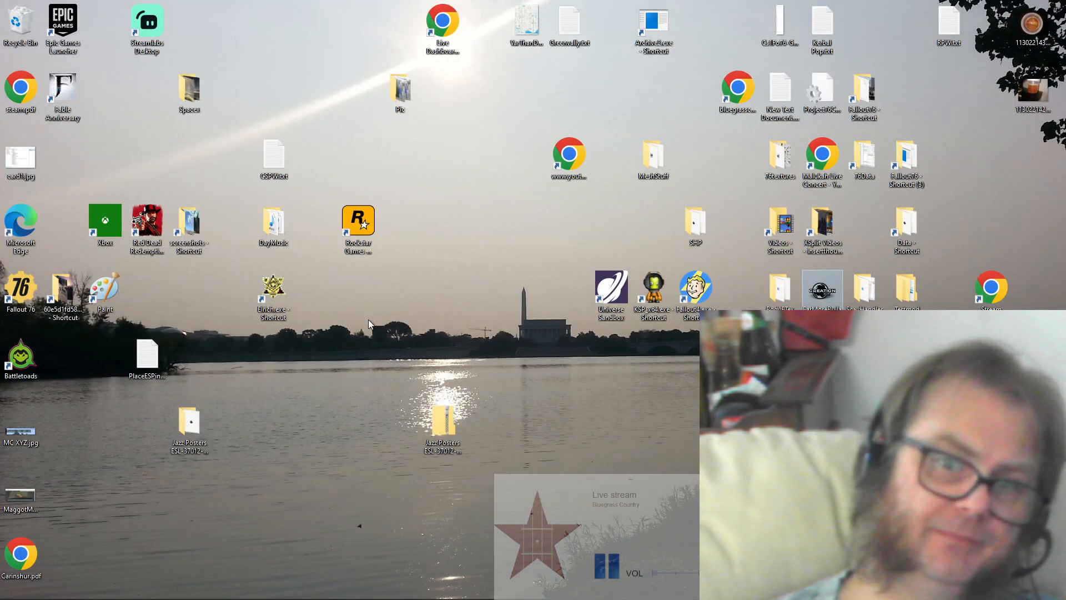
mouse_move(91, 587)
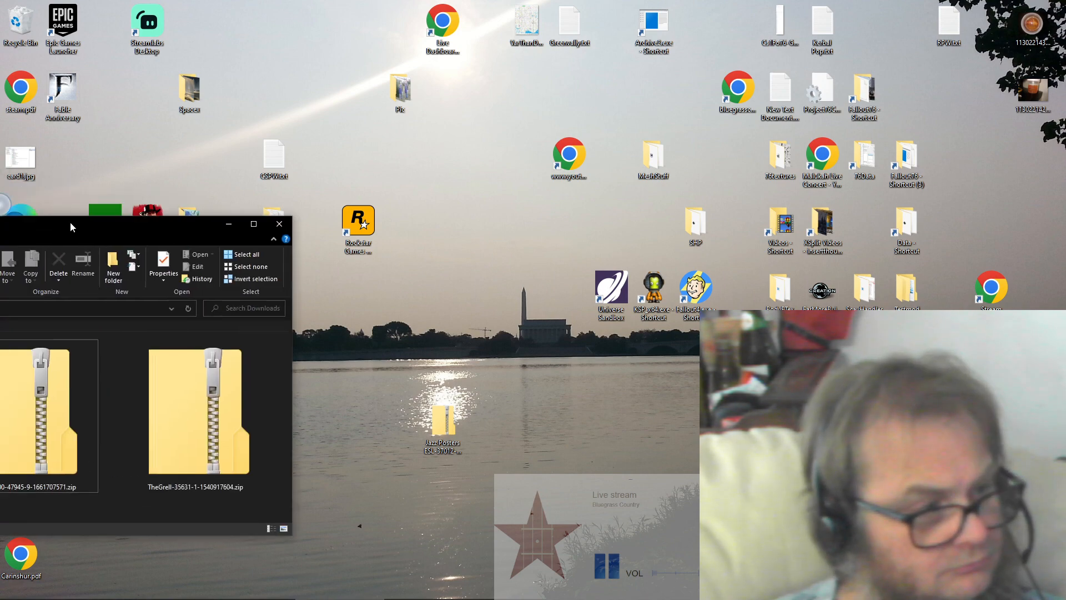
drag(222, 216, 732, 5)
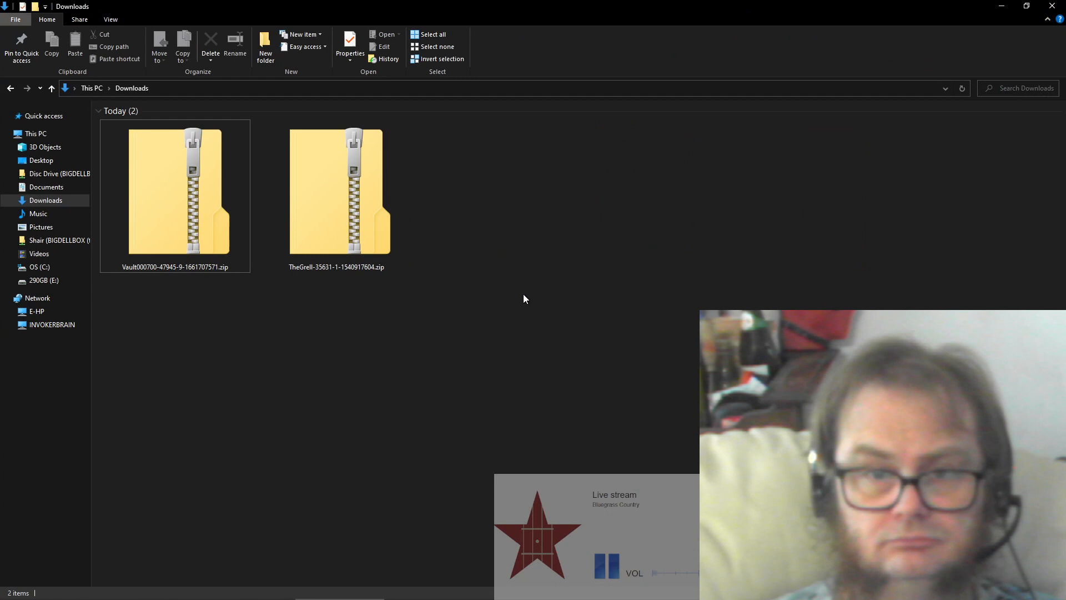
Step: Extract TheGrell-35631-1-1540917604.zip into the suggested folder in Downloads
click(364, 215)
right_click(351, 177)
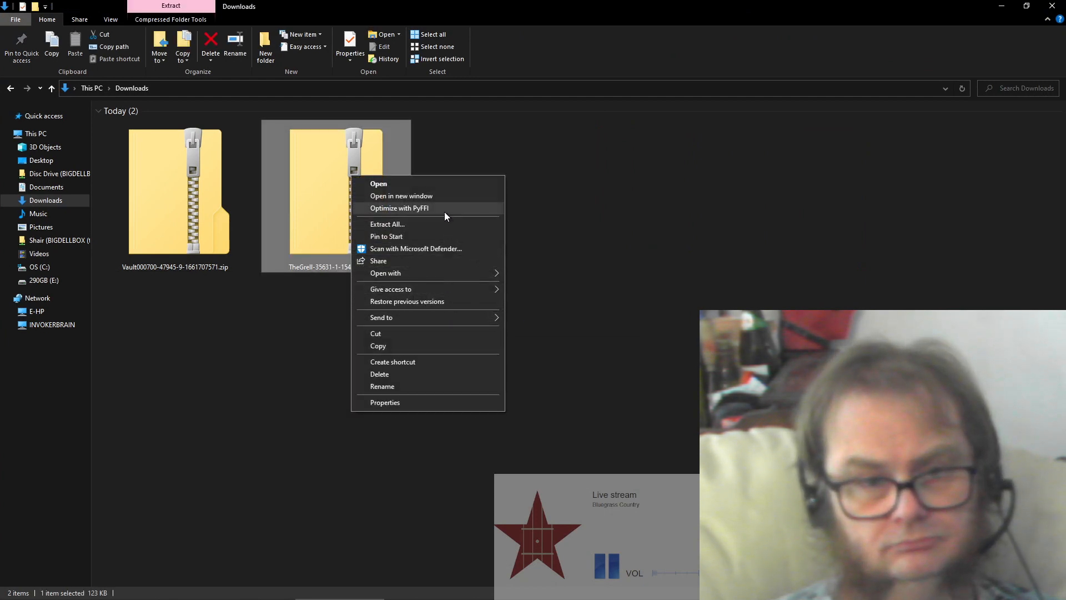
click(449, 226)
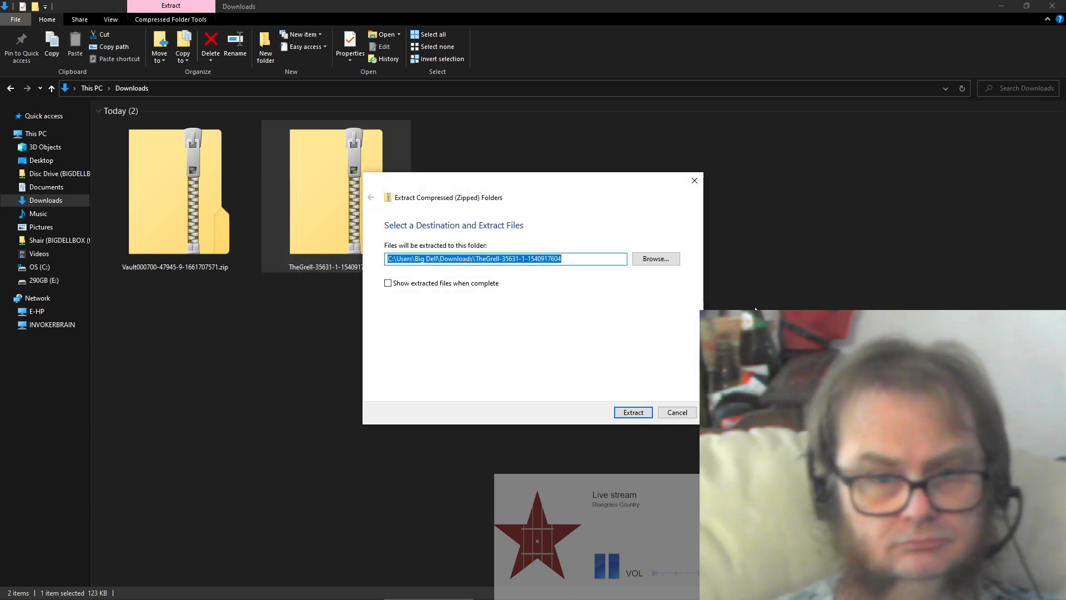
click(642, 409)
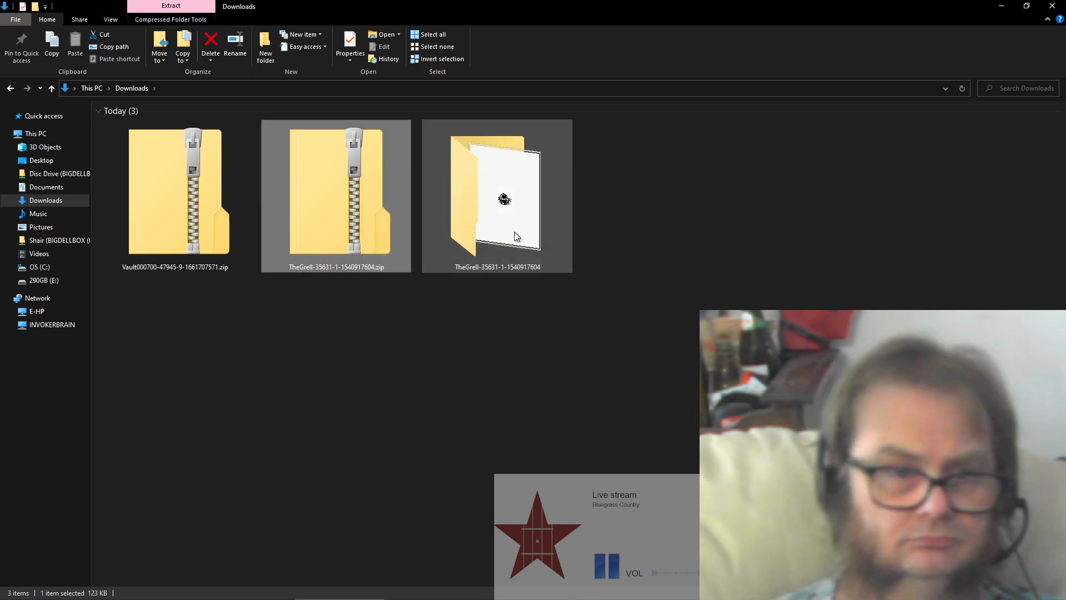
right_click(210, 211)
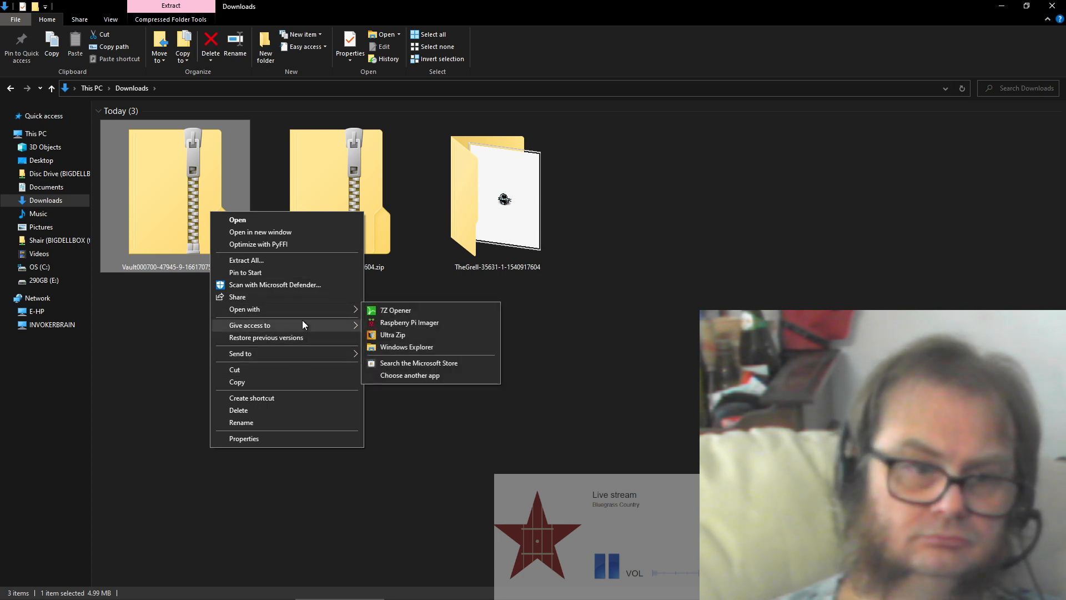
click(302, 260)
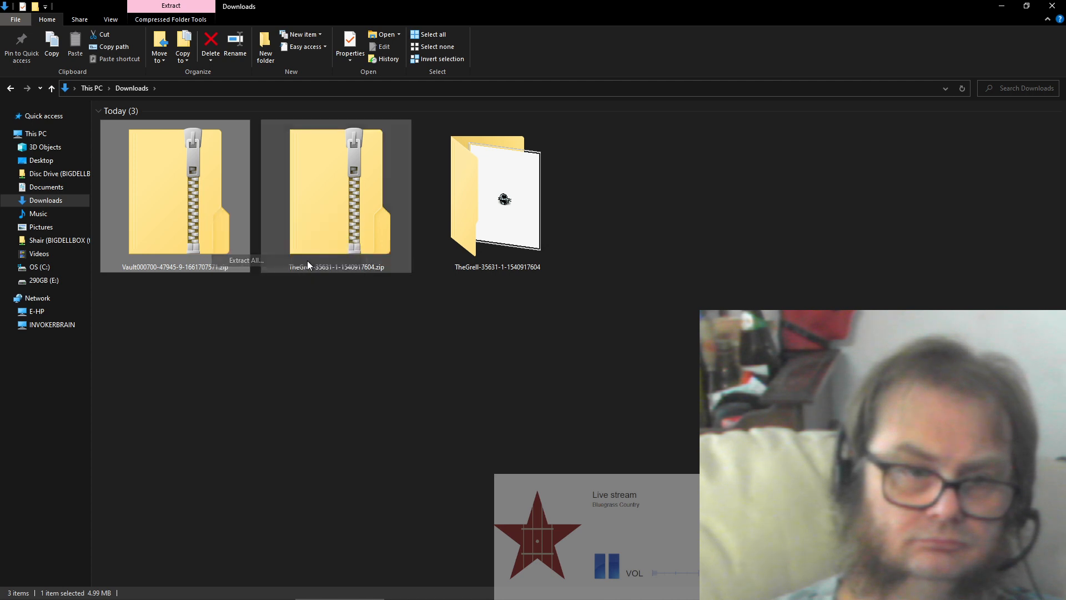
click(633, 412)
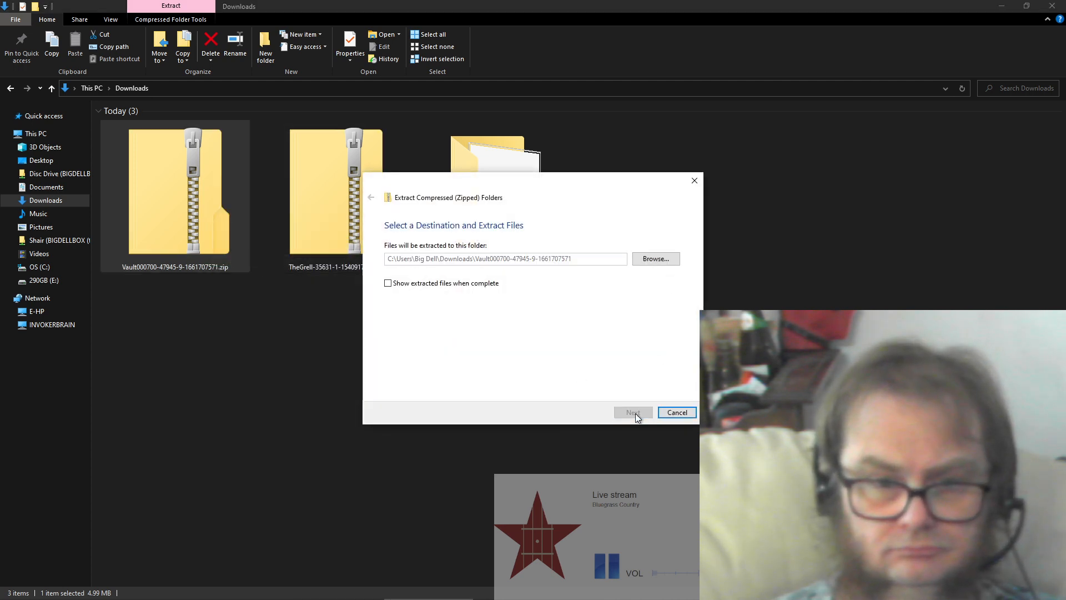
double_click(502, 177)
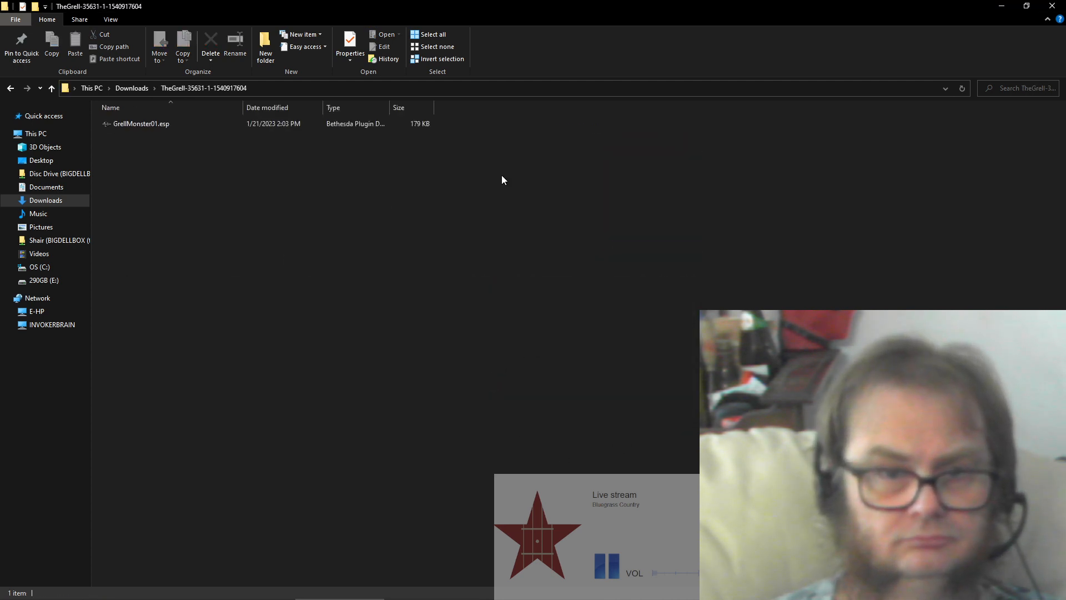
click(188, 125)
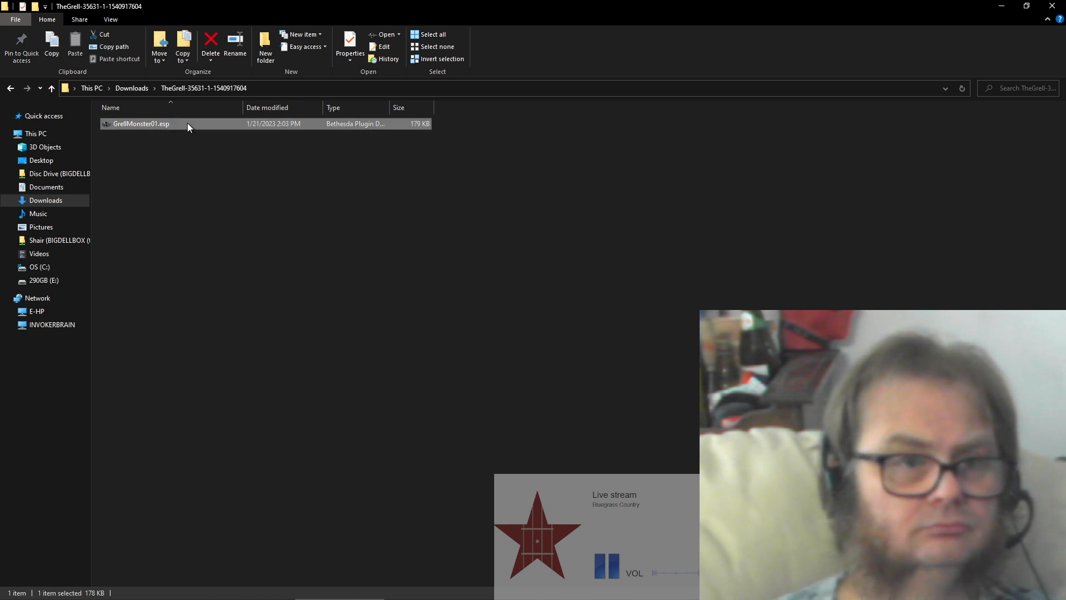
right_click(188, 124)
click(231, 241)
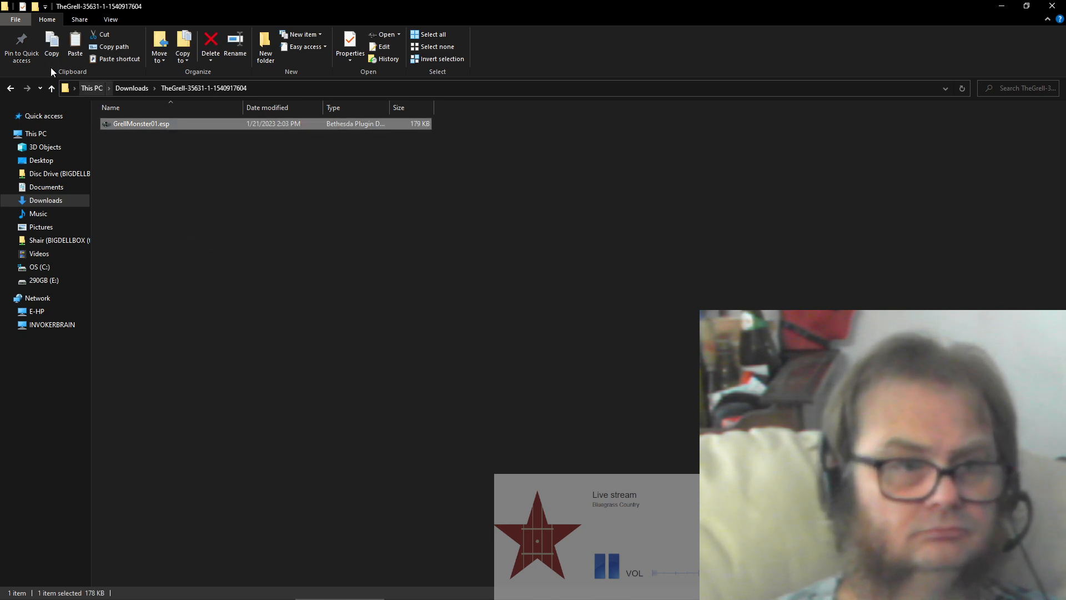
click(52, 89)
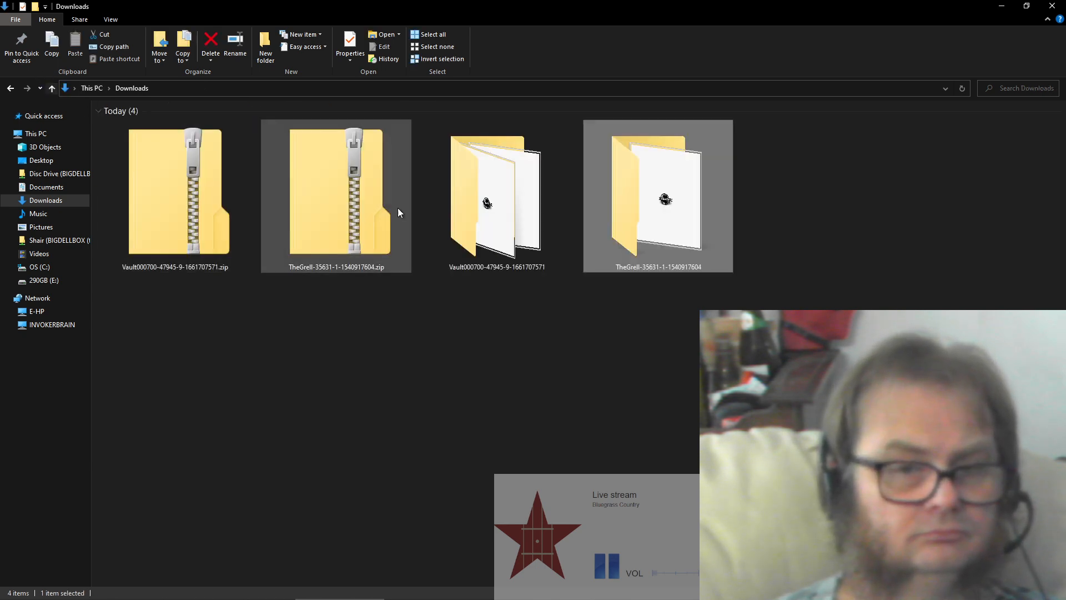
double_click(678, 205)
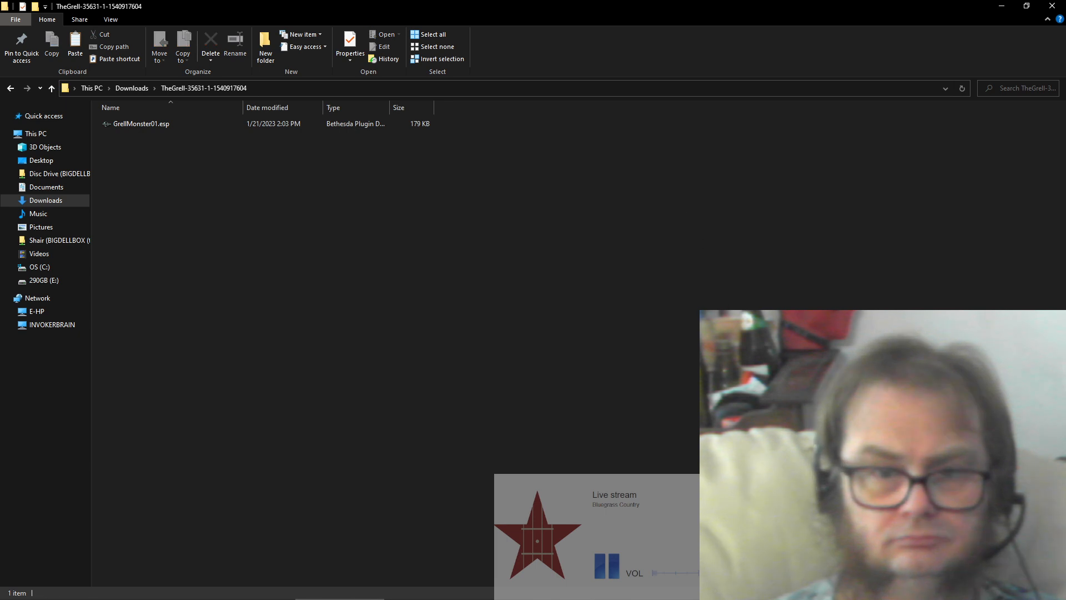
click(52, 88)
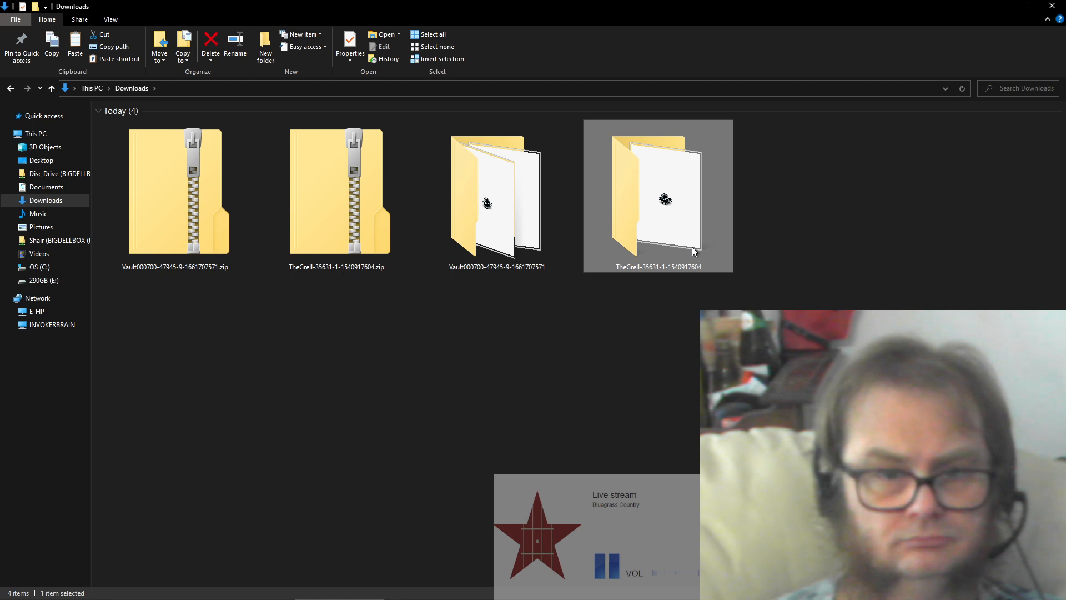
double_click(494, 207)
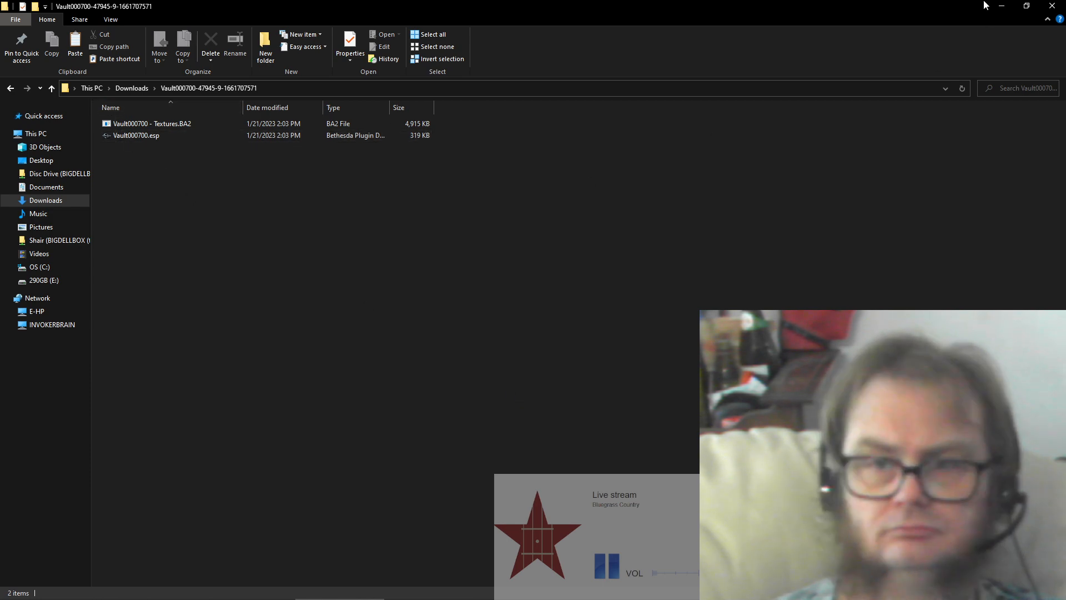
Step: Minimize the extracted folder's window, bring up the Fallout 4 Data folder and paste GrellMonster01.esp into it
click(1002, 6)
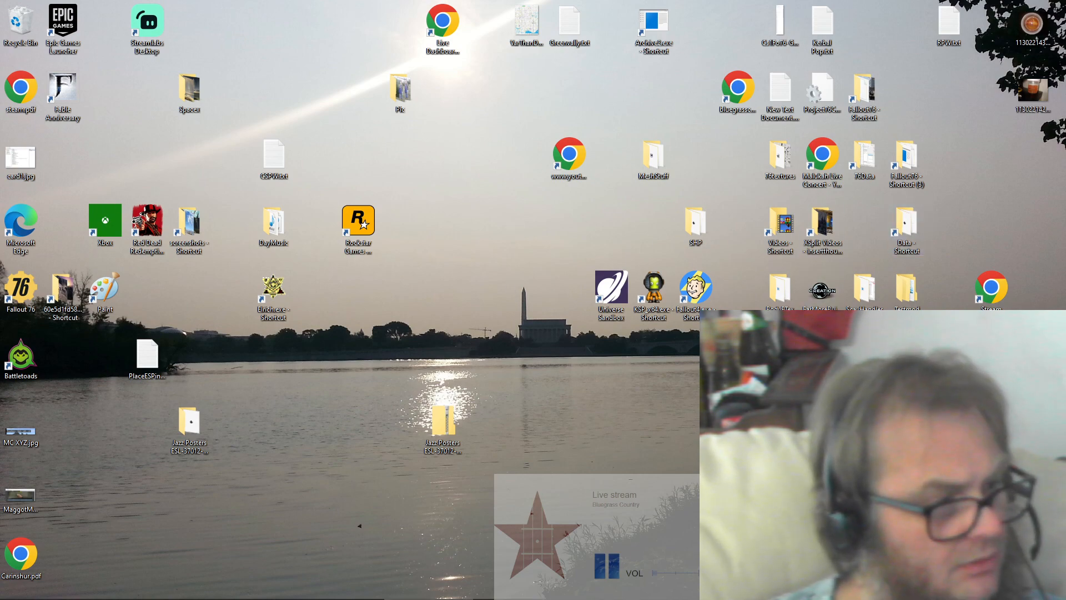
drag(628, 599, 644, 1)
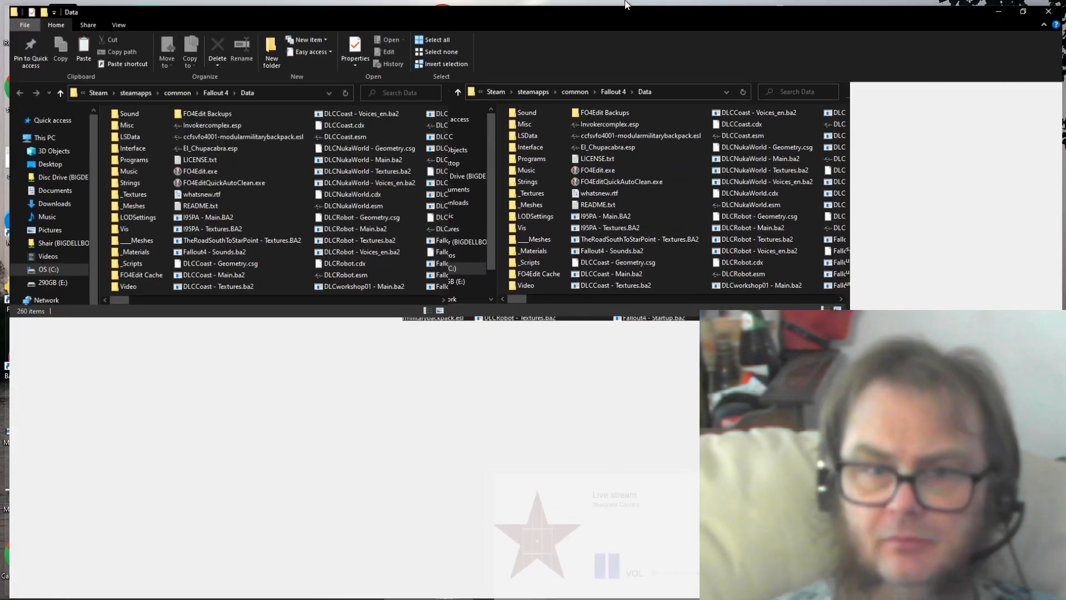
scroll(389, 334, right, 3)
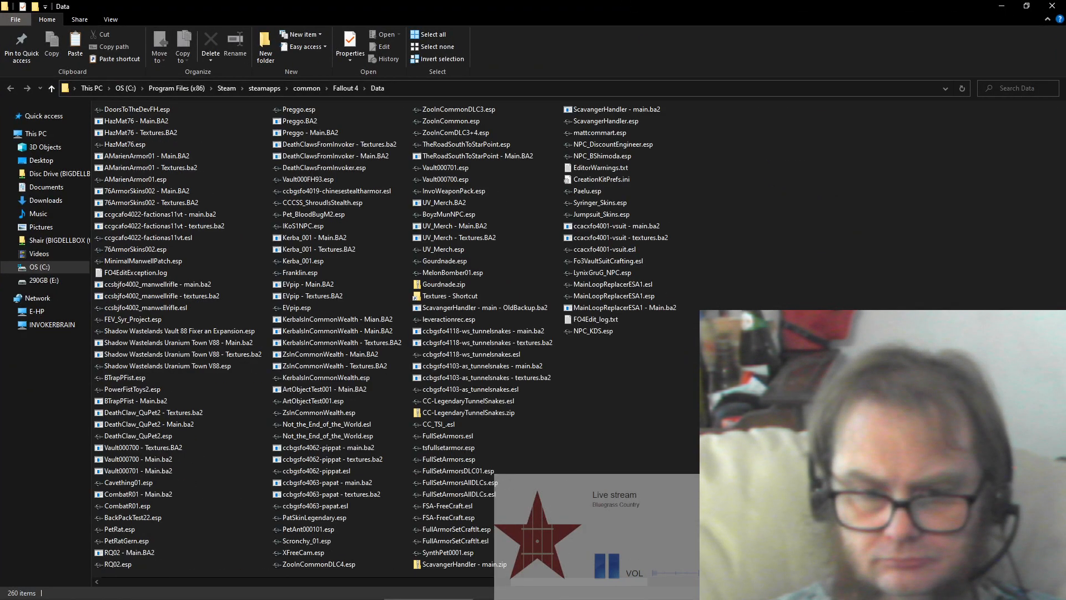
key(ctrl+v)
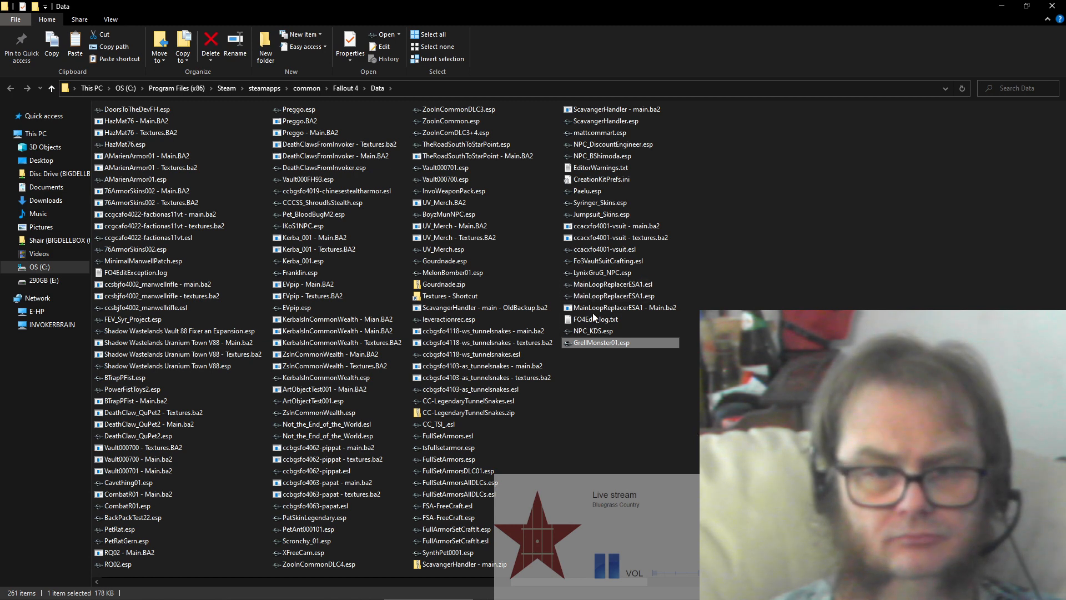
Step: Copy Vault000700 - Textures.BA2 and Vault000700.esp from the extracted Vault000700 folder
mouse_move(350, 597)
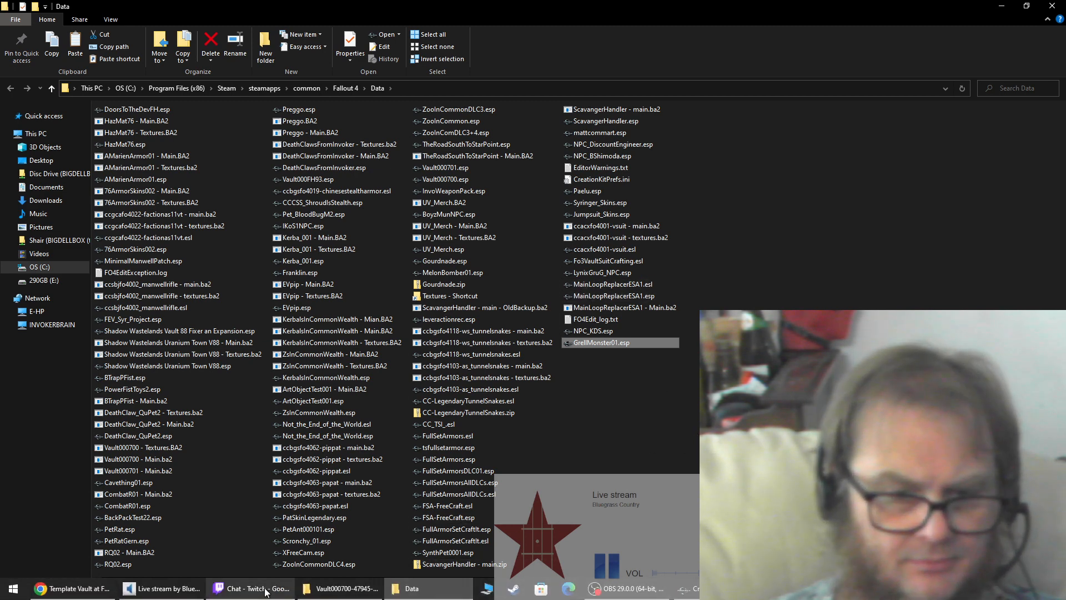
click(350, 597)
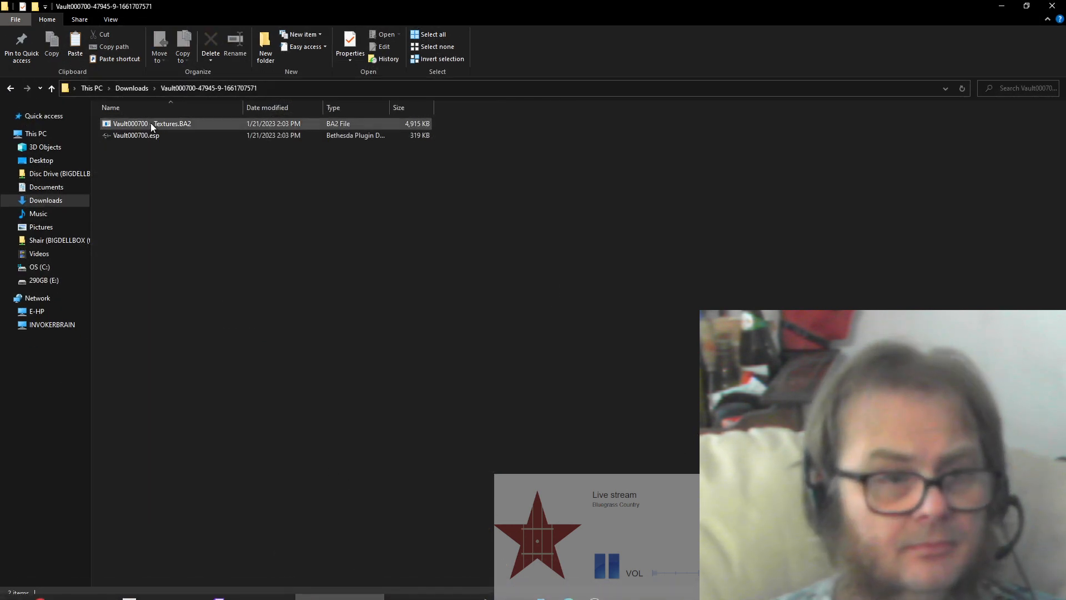
click(145, 123)
shift+click(142, 136)
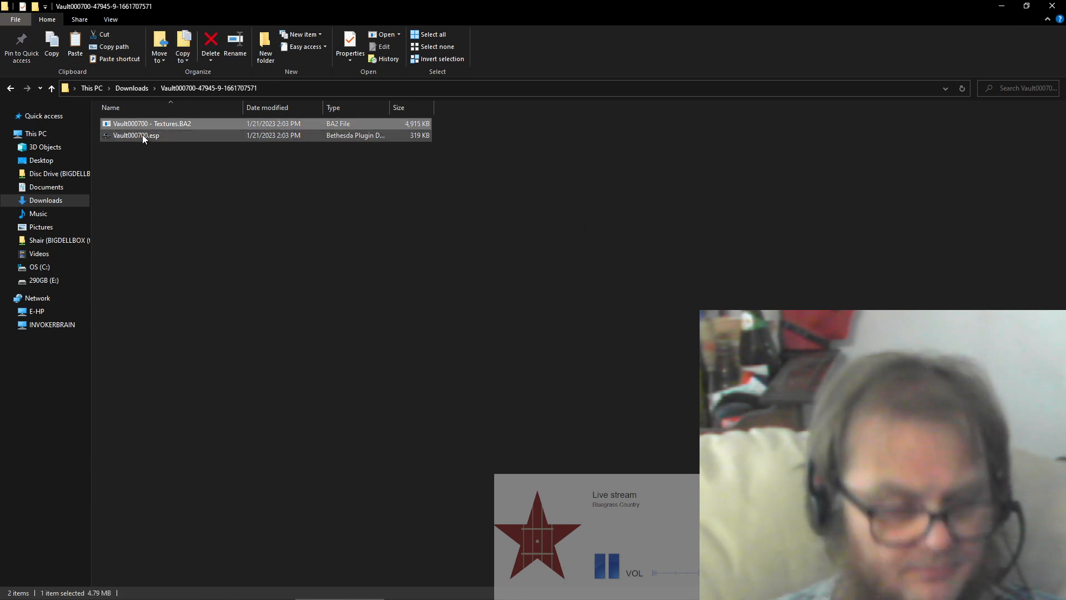
right_click(143, 135)
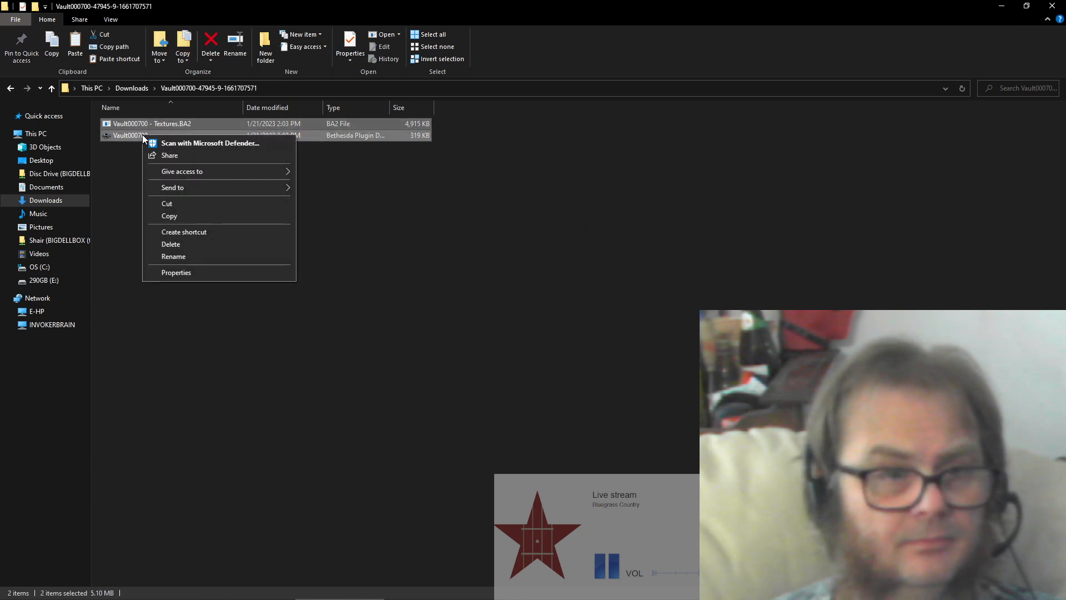
click(192, 216)
Step: Paste the two Vault000700 files into the Fallout 4 Data folder, replacing the files with the same names
key(alt+Tab)
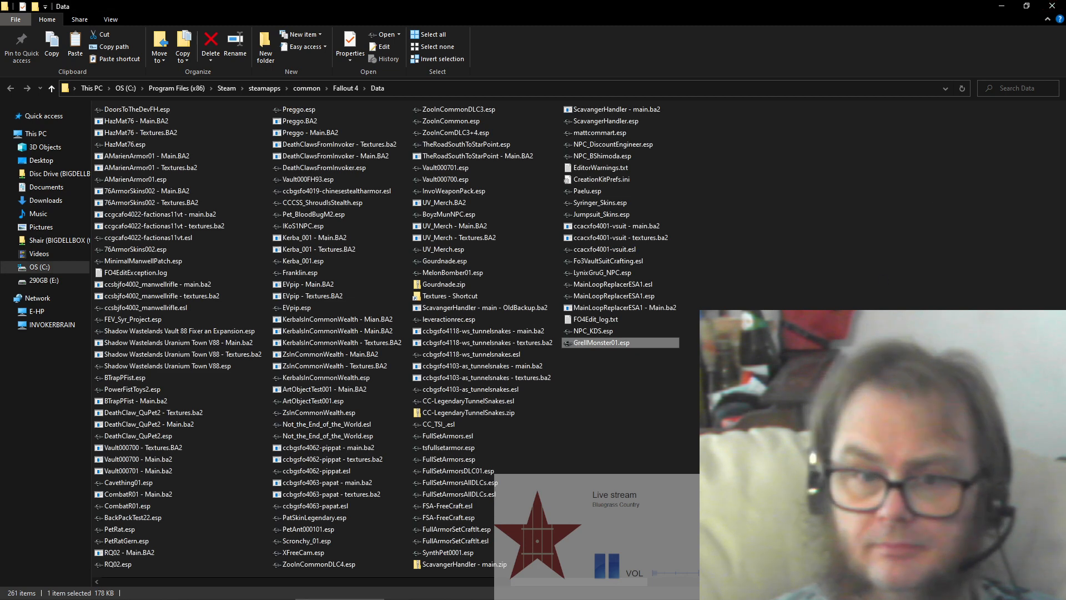
right_click(666, 419)
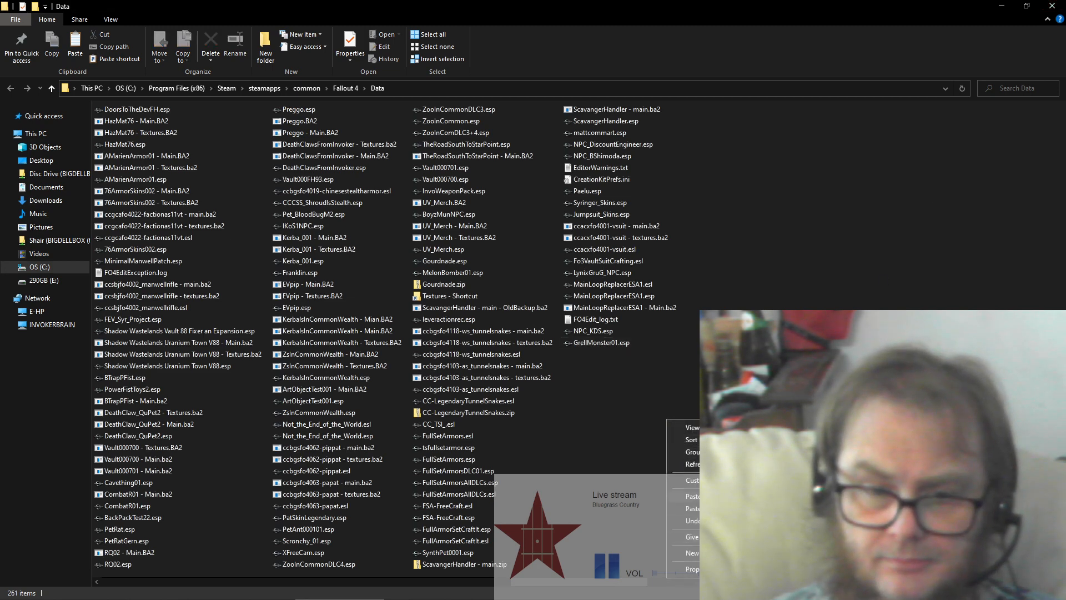
click(705, 497)
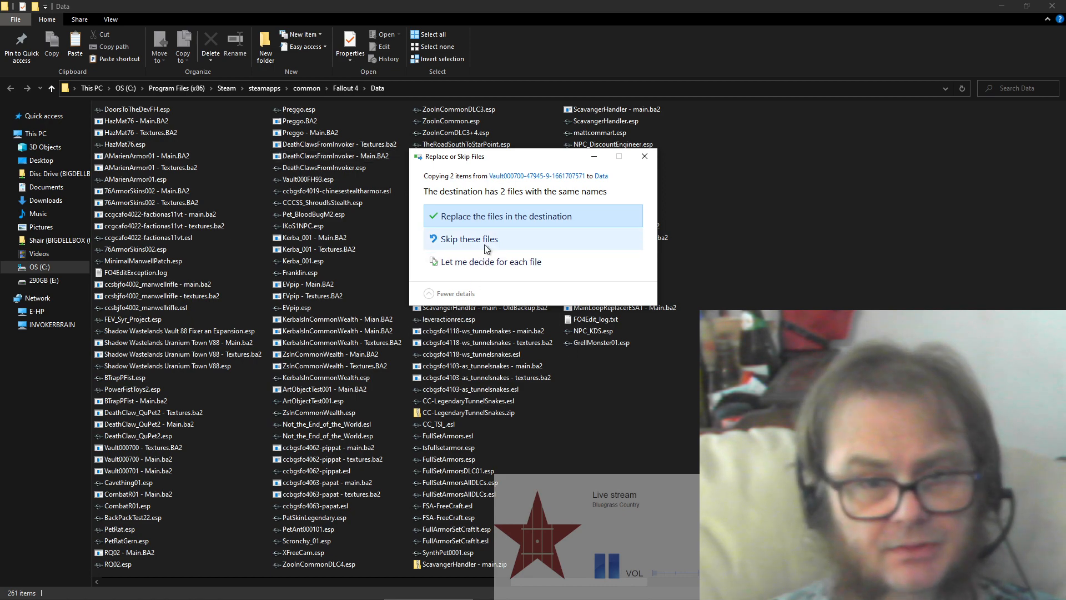
click(483, 217)
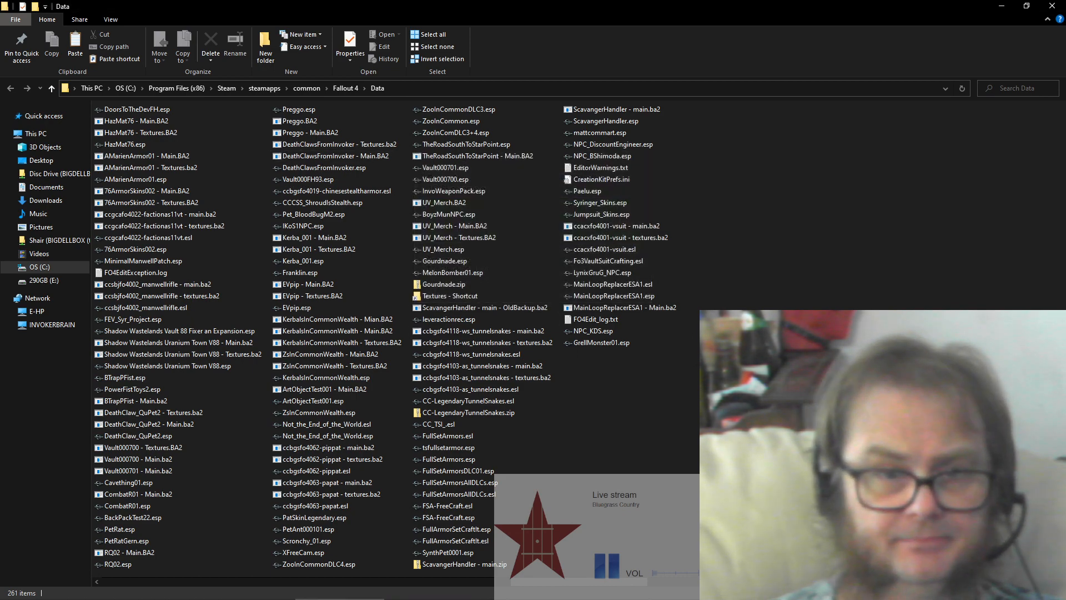
Step: Look through the files in the Fallout 4 Data folder and close its window
scroll(599, 265, up, 3)
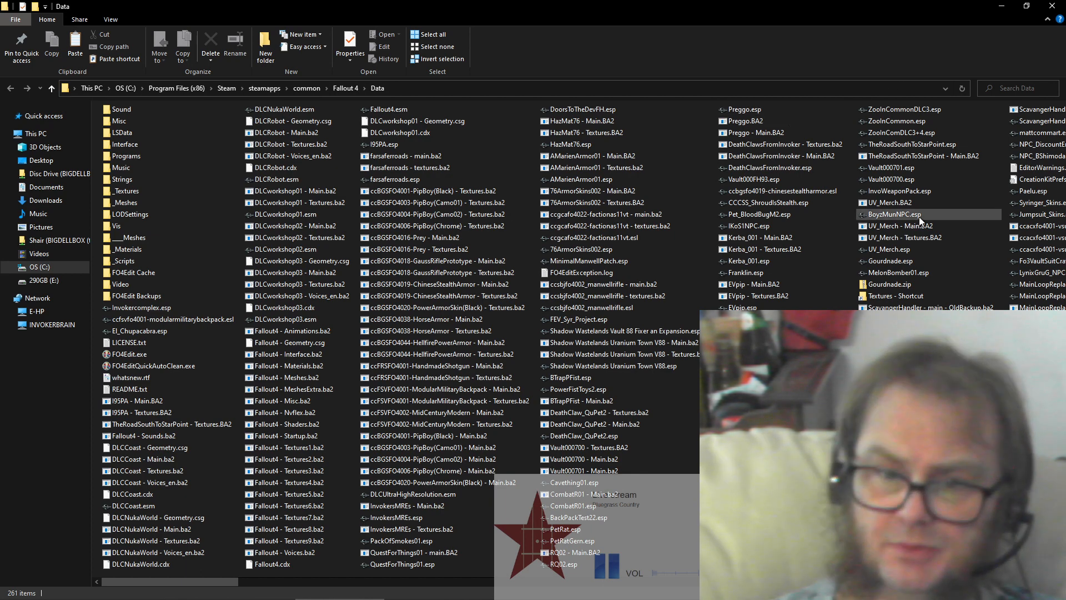
scroll(954, 232, right, 1)
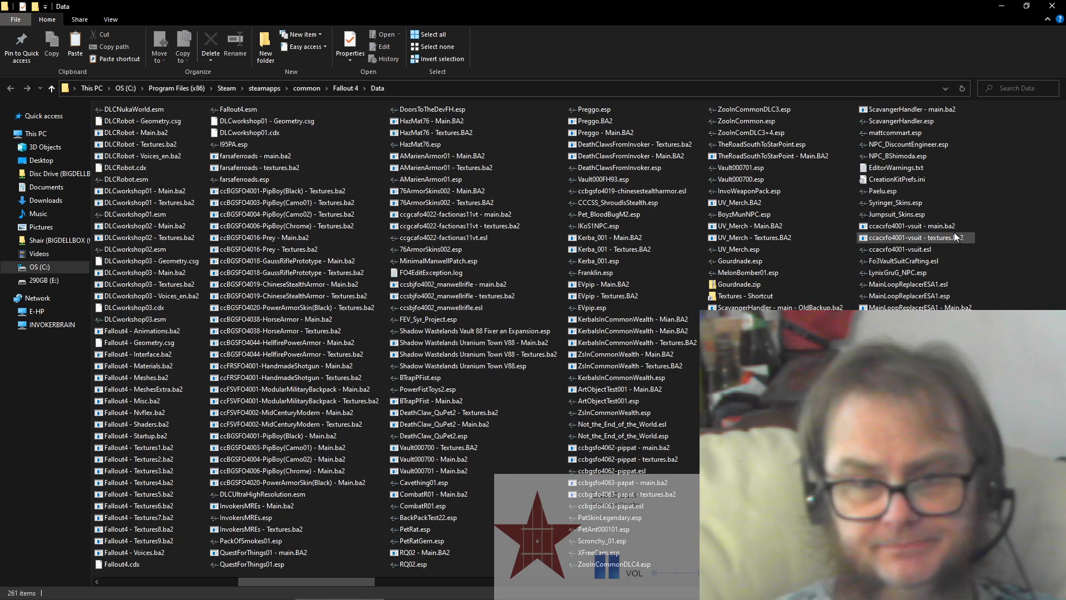
scroll(941, 174, left, 1)
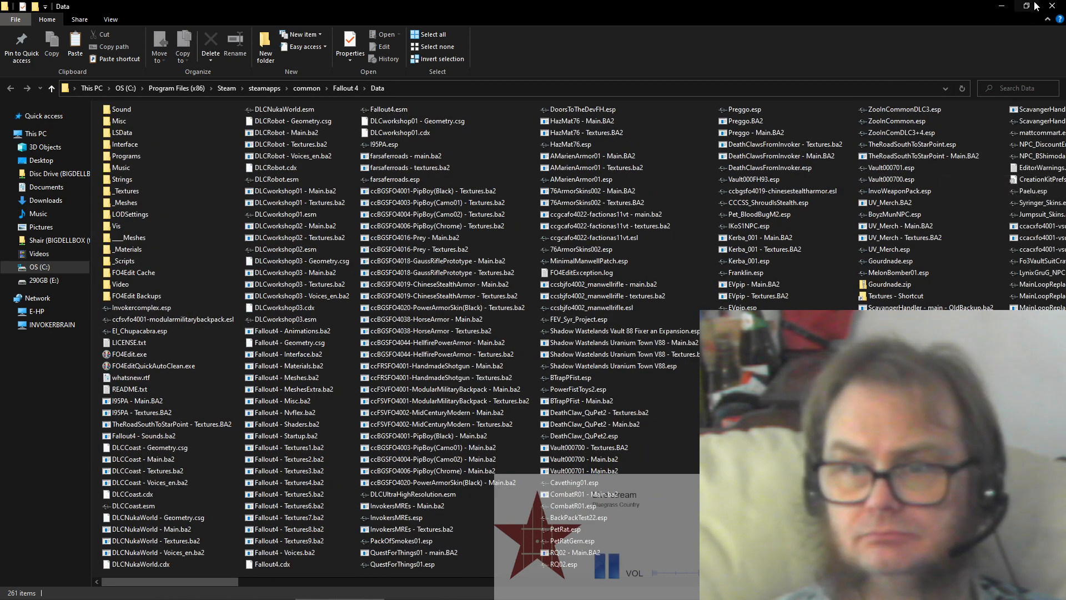
click(1052, 5)
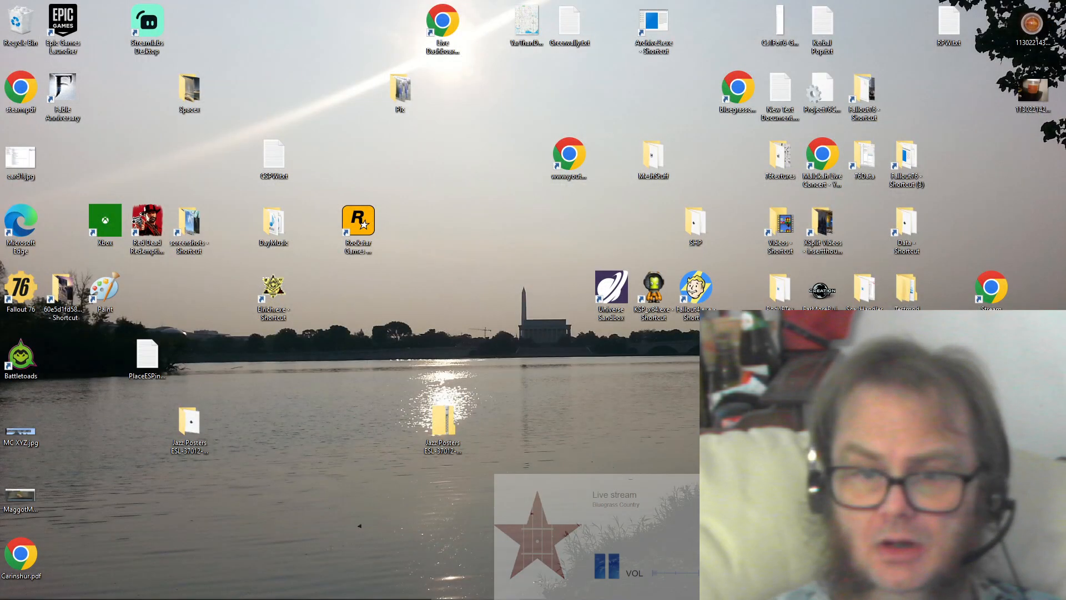
Step: Reopen the Fallout 4 Data folder from its desktop shortcut, launch FO4Edit.exe and dismiss the developer's message
double_click(911, 218)
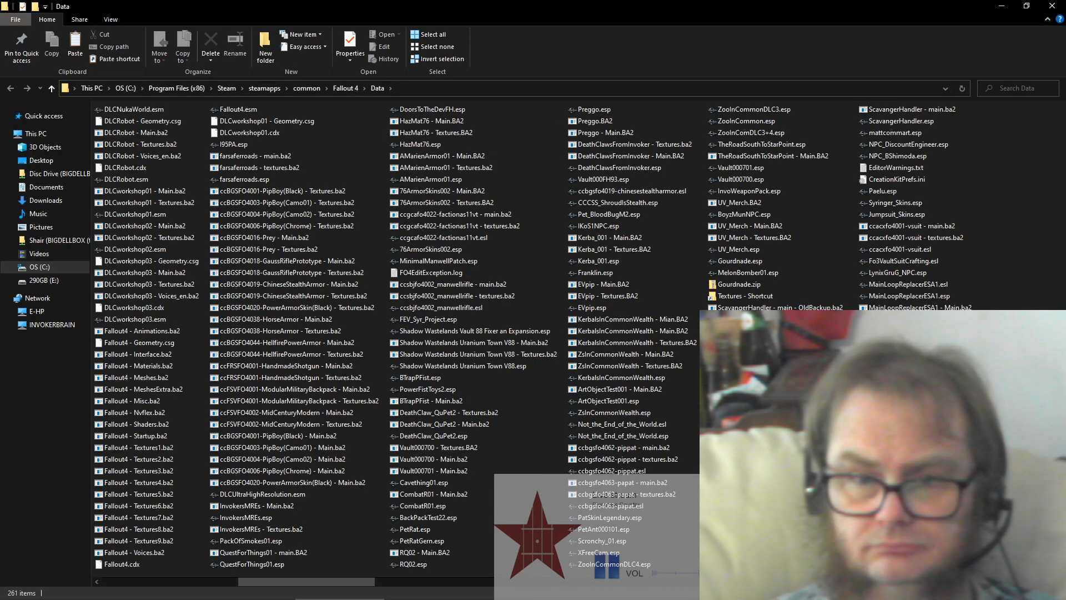
scroll(138, 382, left, 3)
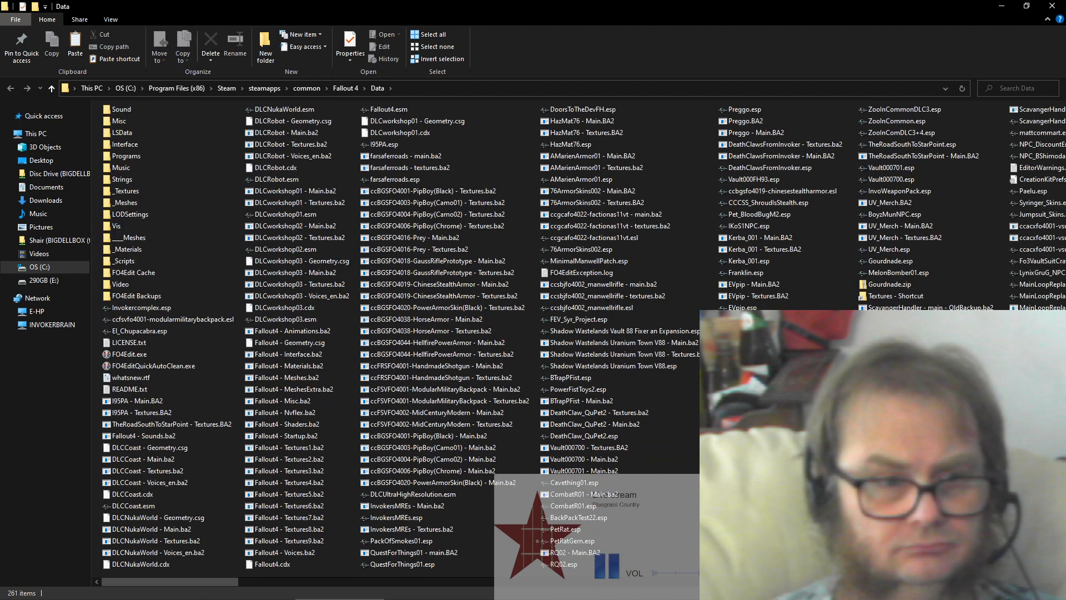
double_click(145, 352)
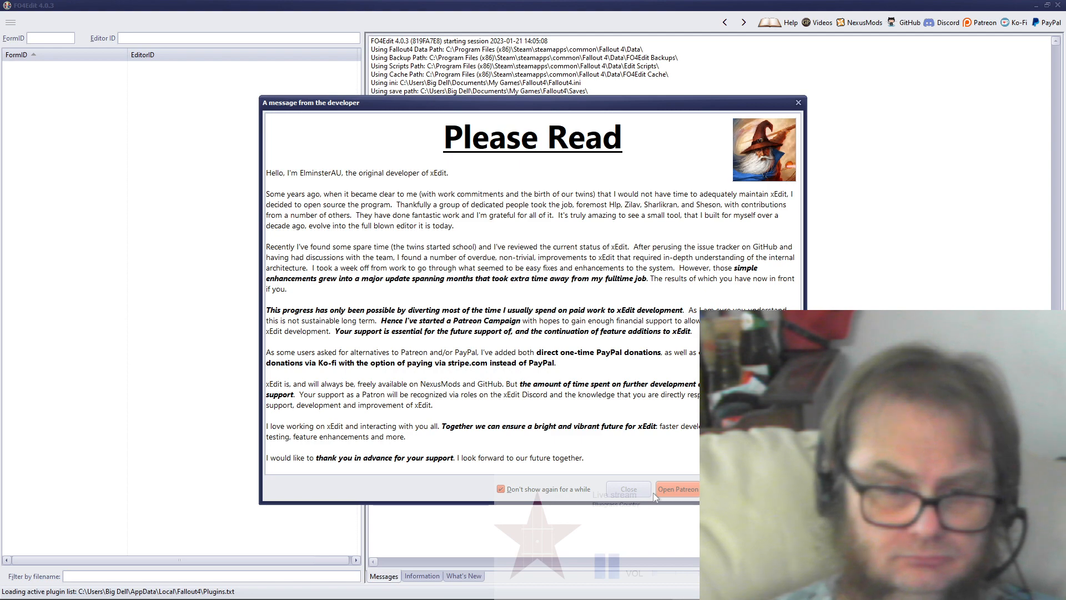
click(632, 492)
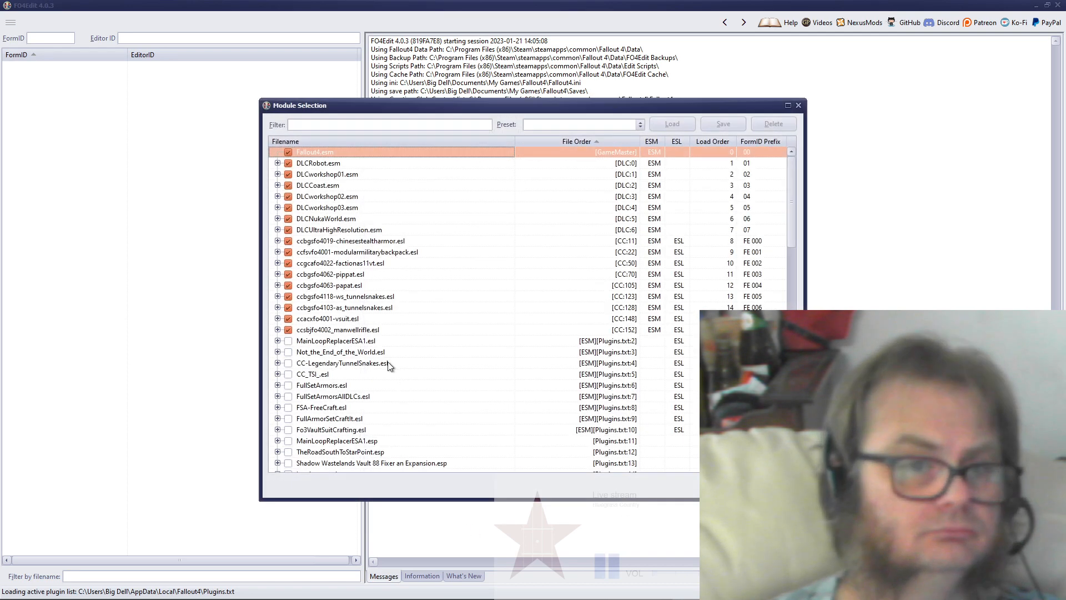
Step: Sort the module list by filename and deselect all modules
click(365, 140)
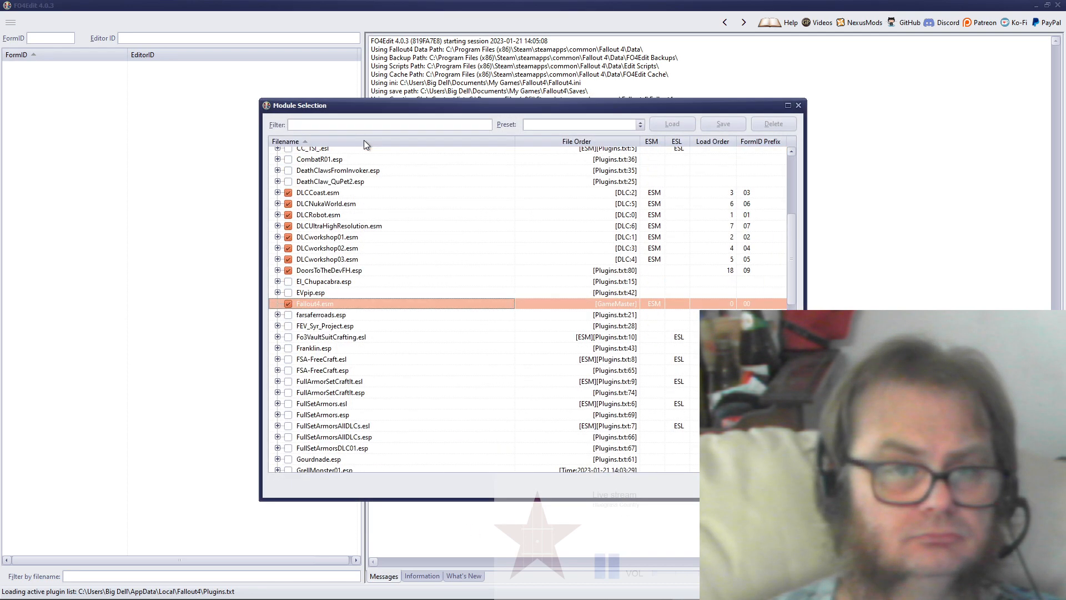
click(364, 141)
click(364, 141)
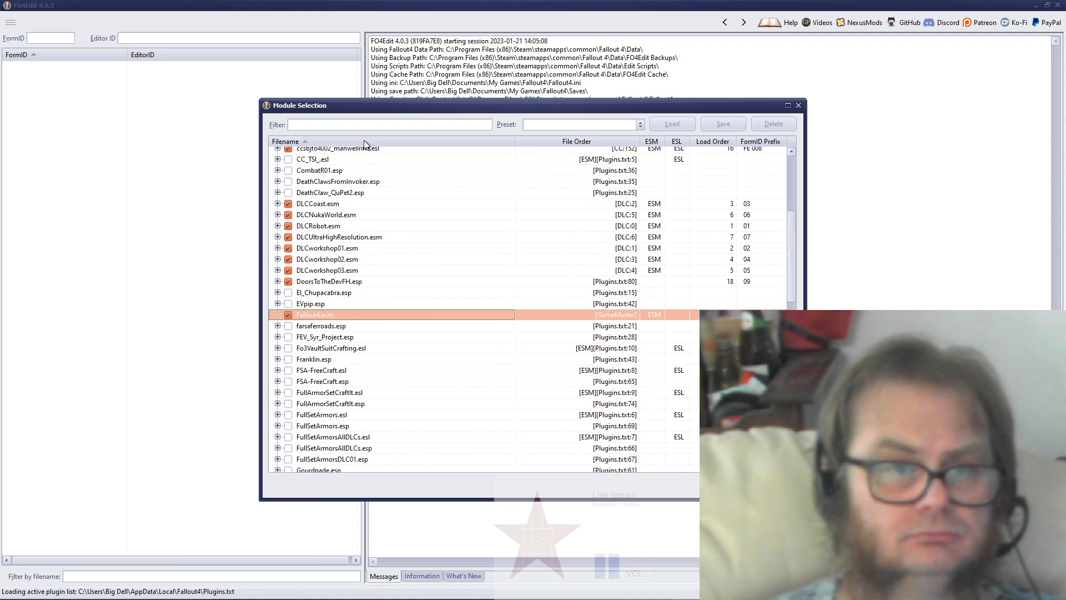
right_click(391, 173)
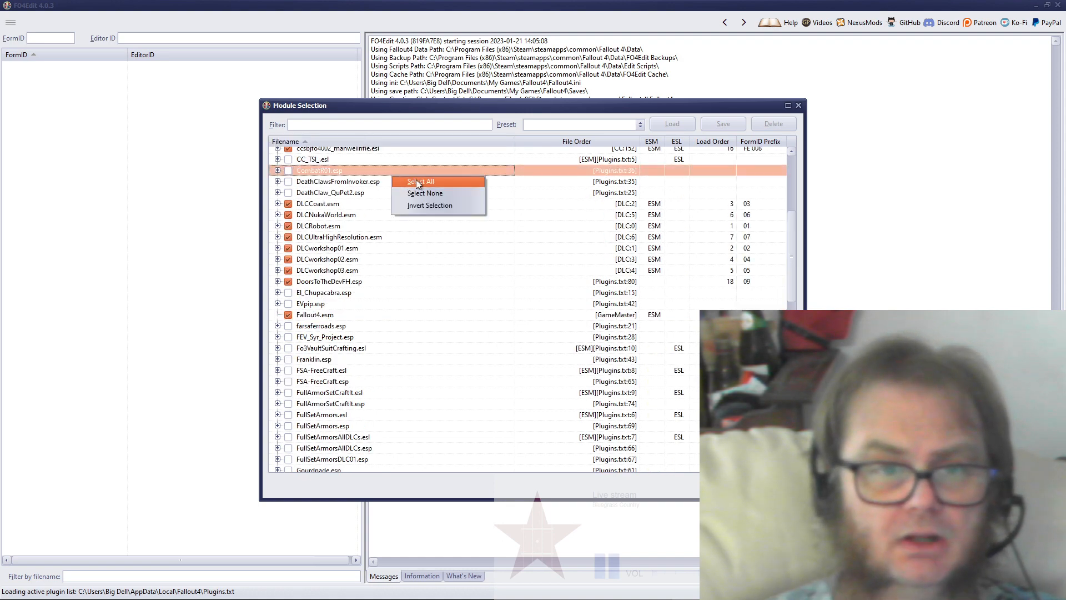
click(459, 192)
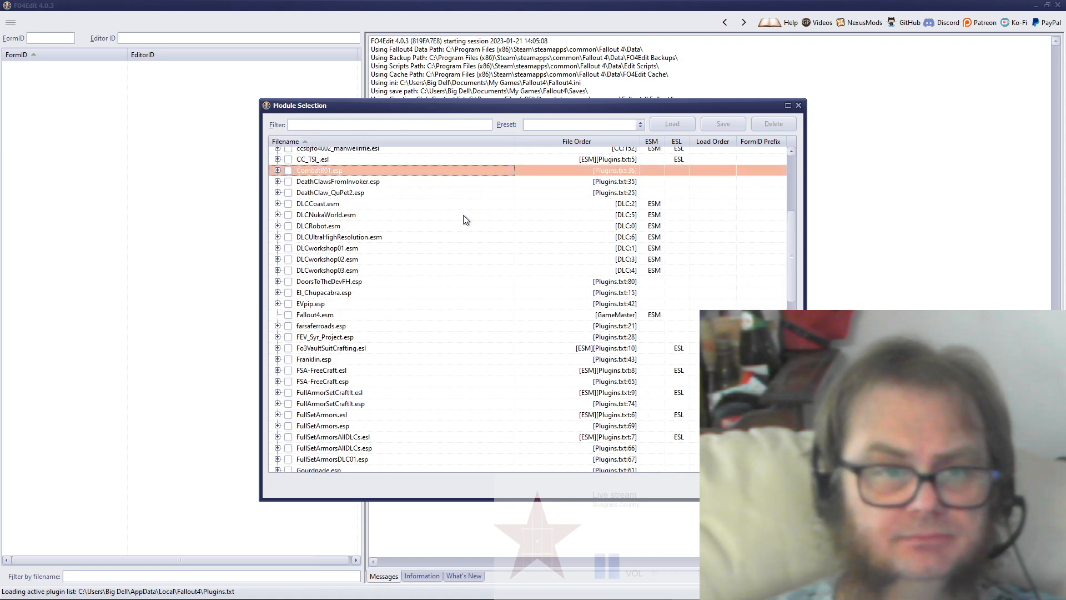
scroll(462, 216, down, 10)
scroll(462, 217, down, 6)
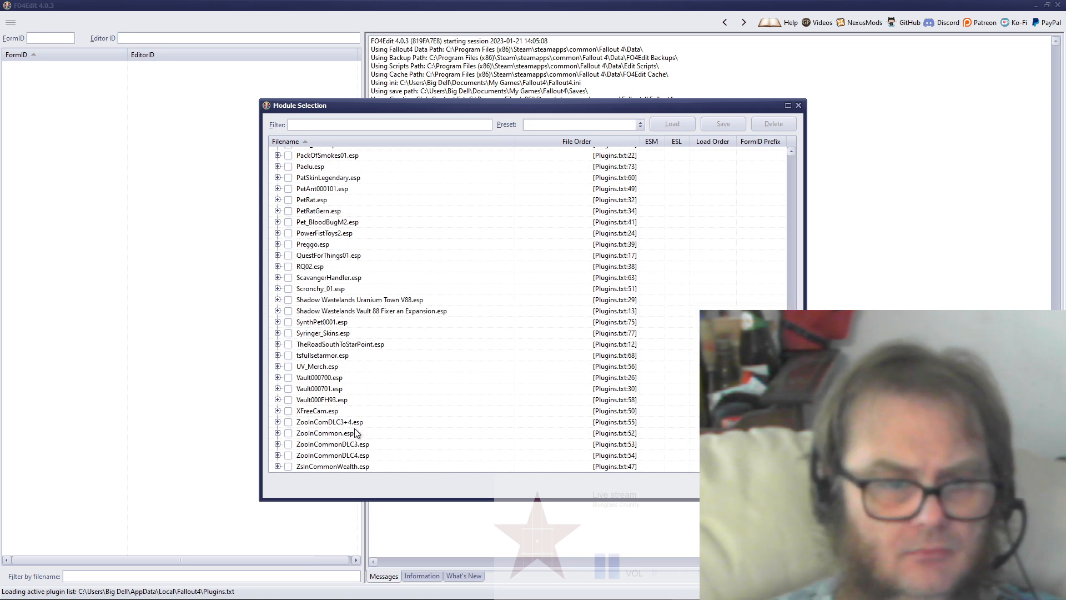
Step: Select Vault000700.esp in the module list and glance at the files in the Fallout 4 Data folder
click(288, 379)
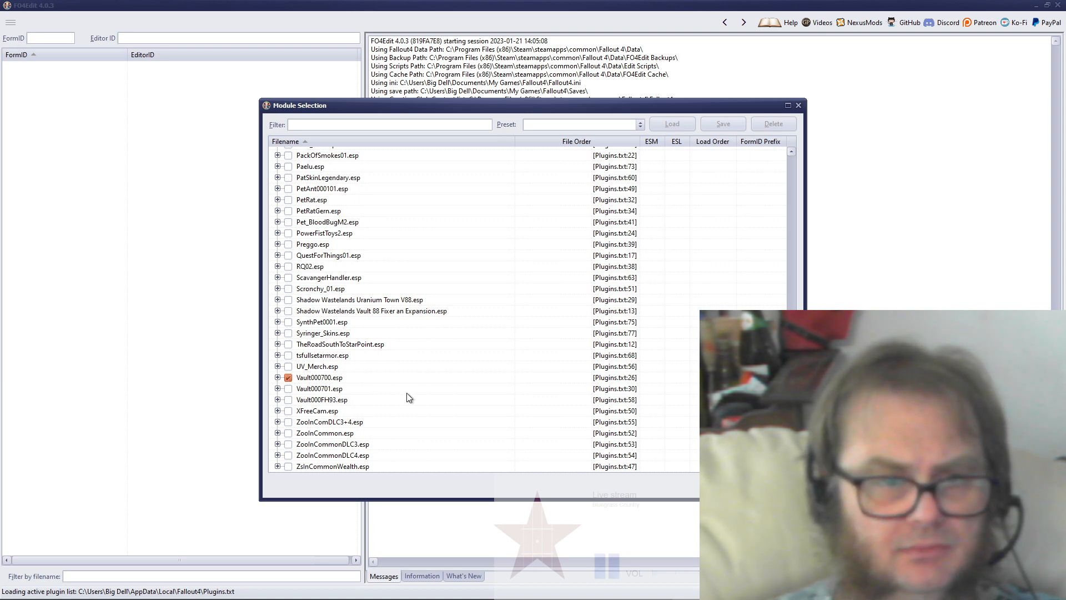
scroll(409, 398, up, 1)
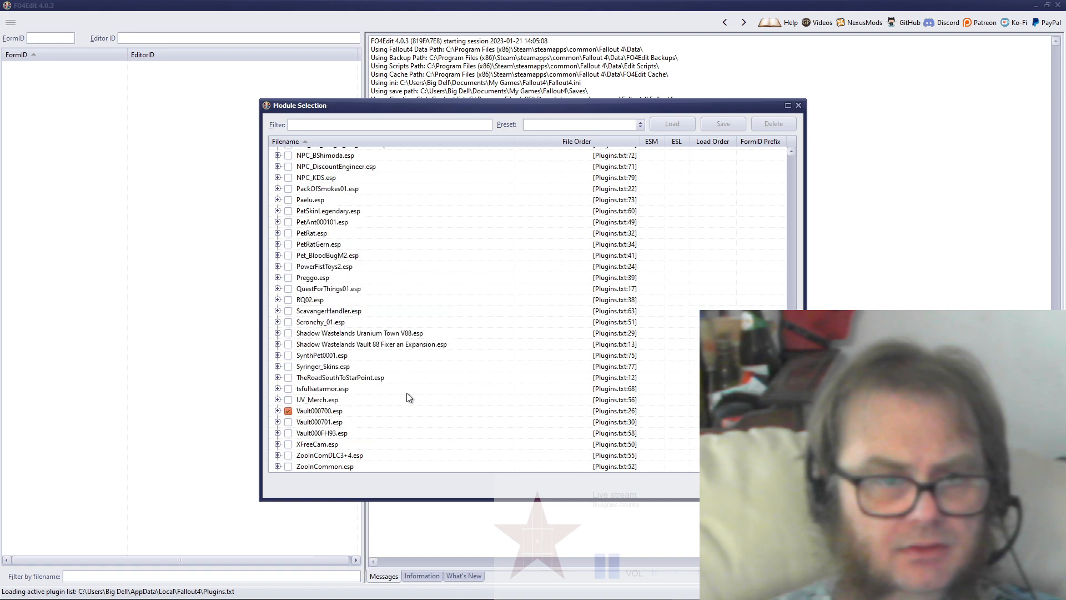
scroll(409, 398, up, 3)
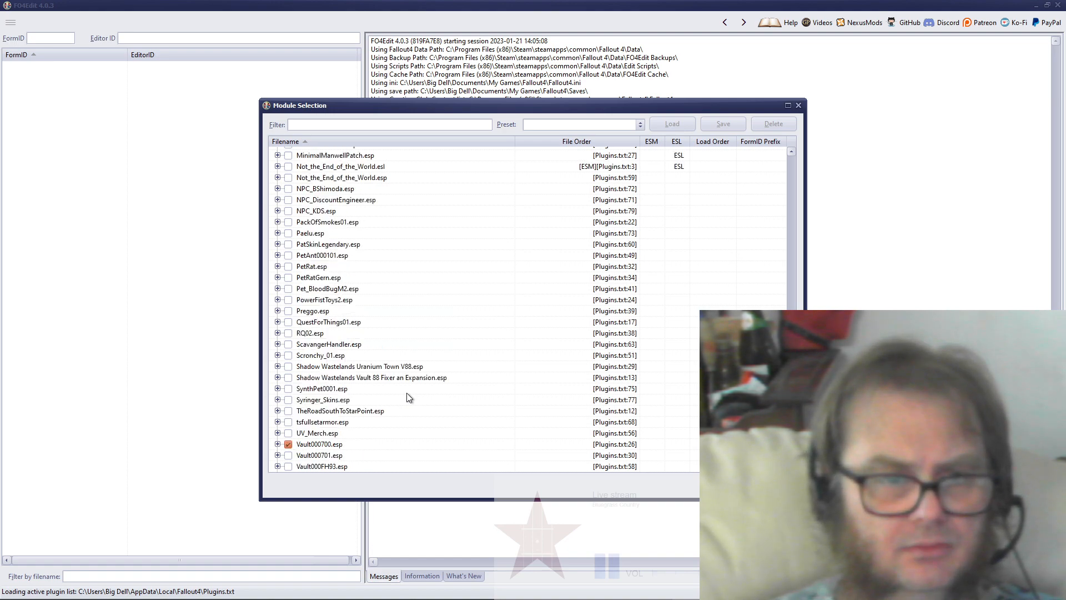
scroll(409, 397, up, 2)
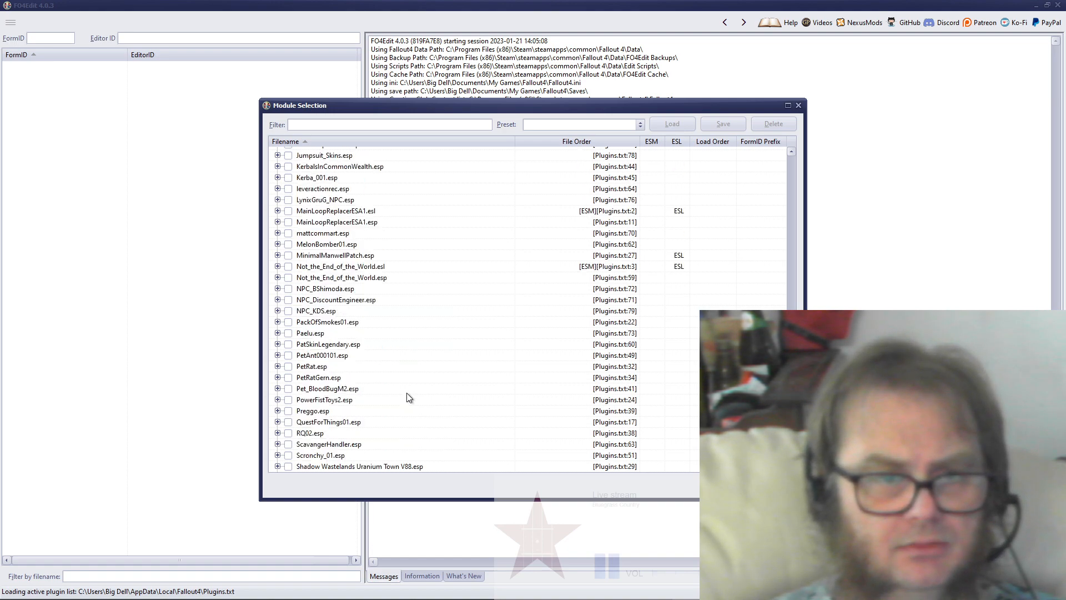
scroll(409, 398, down, 6)
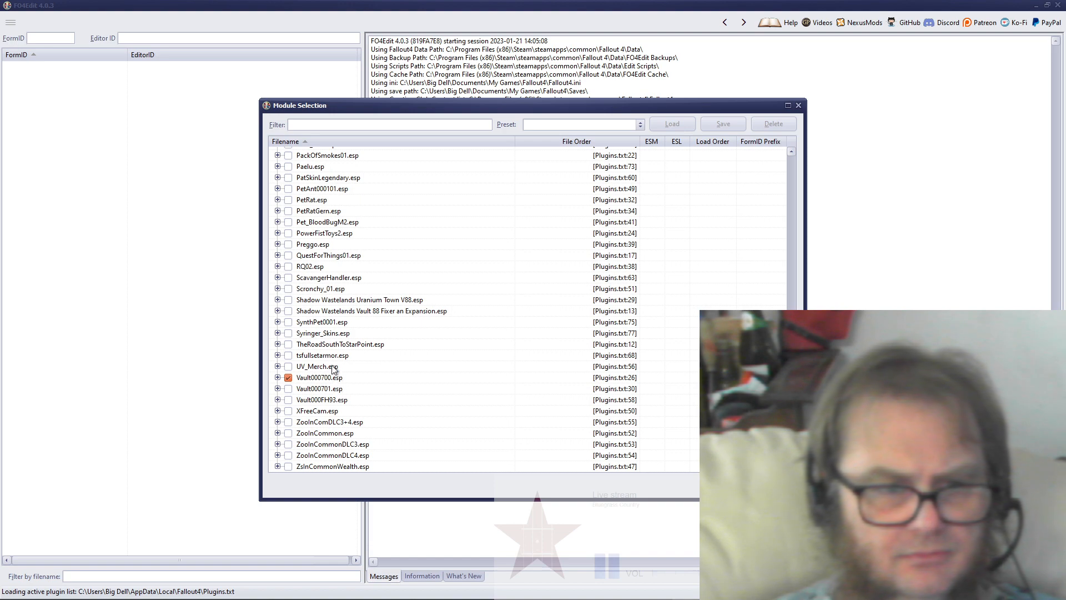
scroll(326, 328, up, 4)
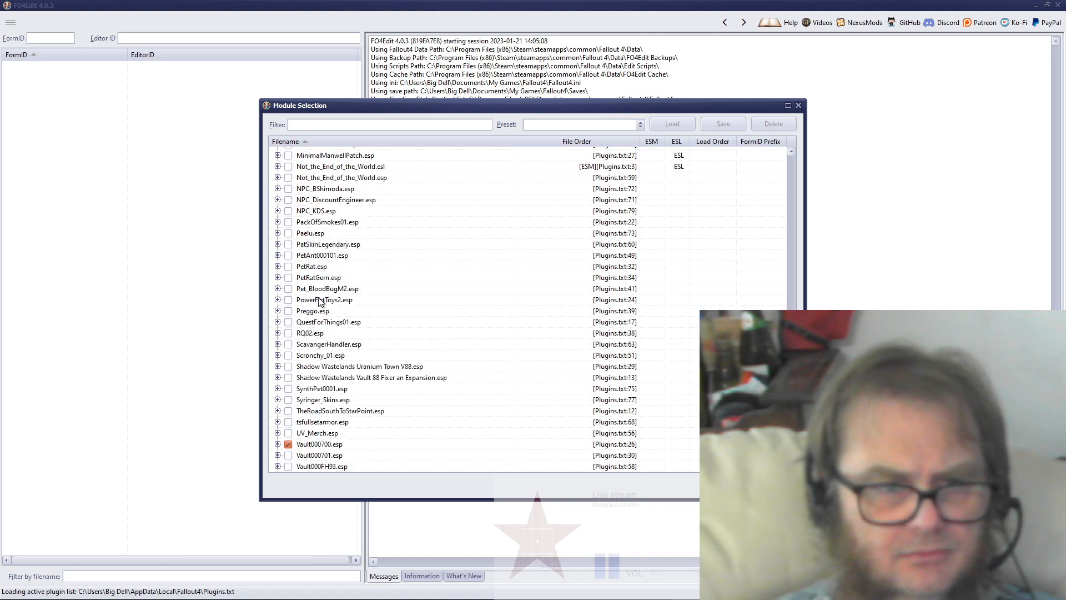
scroll(321, 300, up, 1)
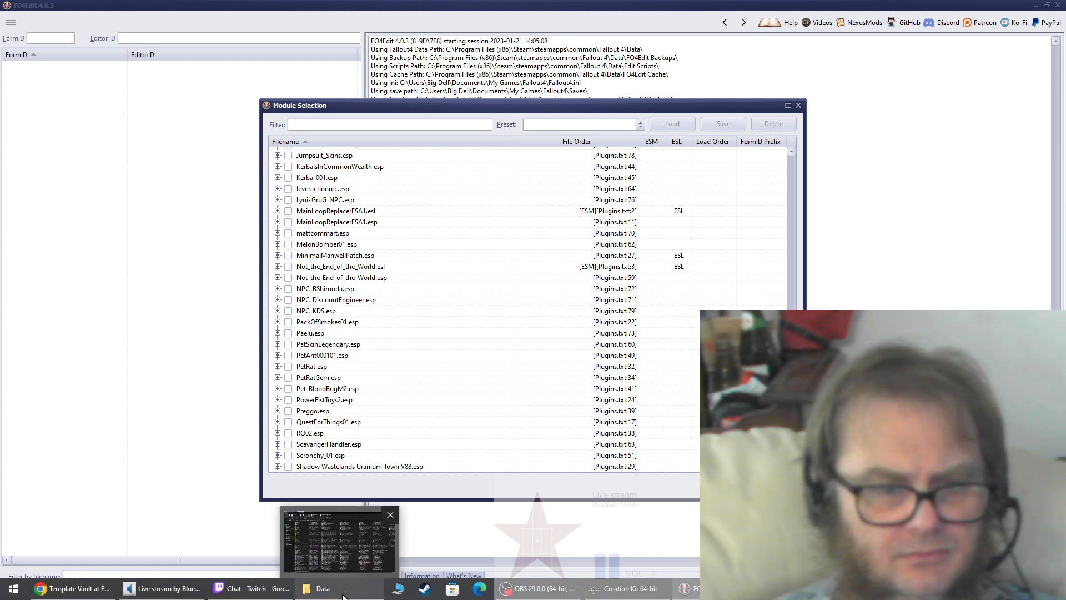
click(340, 590)
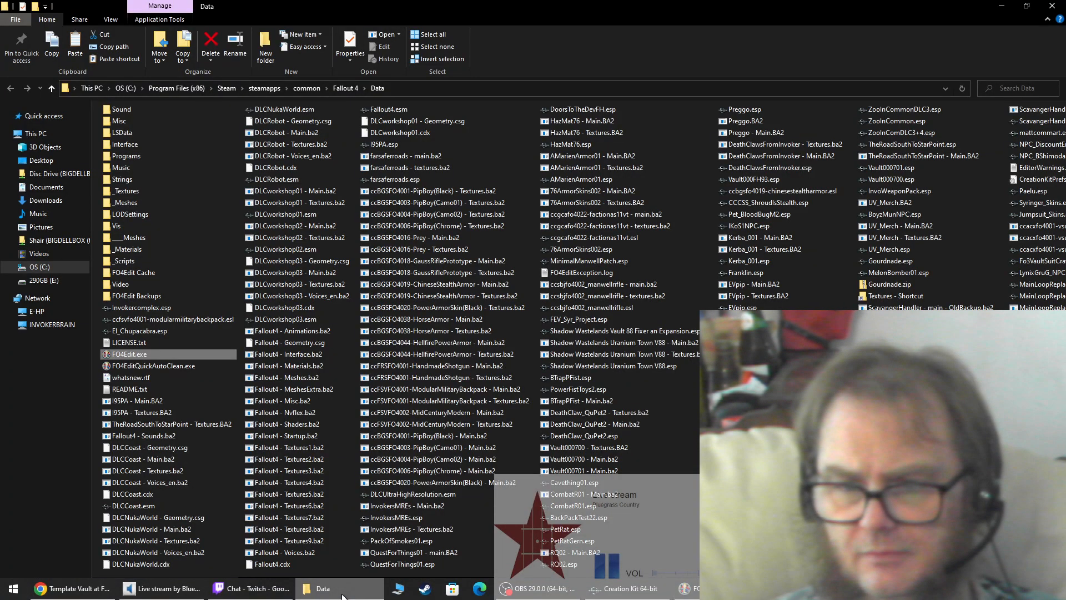
click(341, 592)
Step: Include GrellMonster01.esp in the selection and load it together with Vault000700.esp
scroll(326, 311, up, 4)
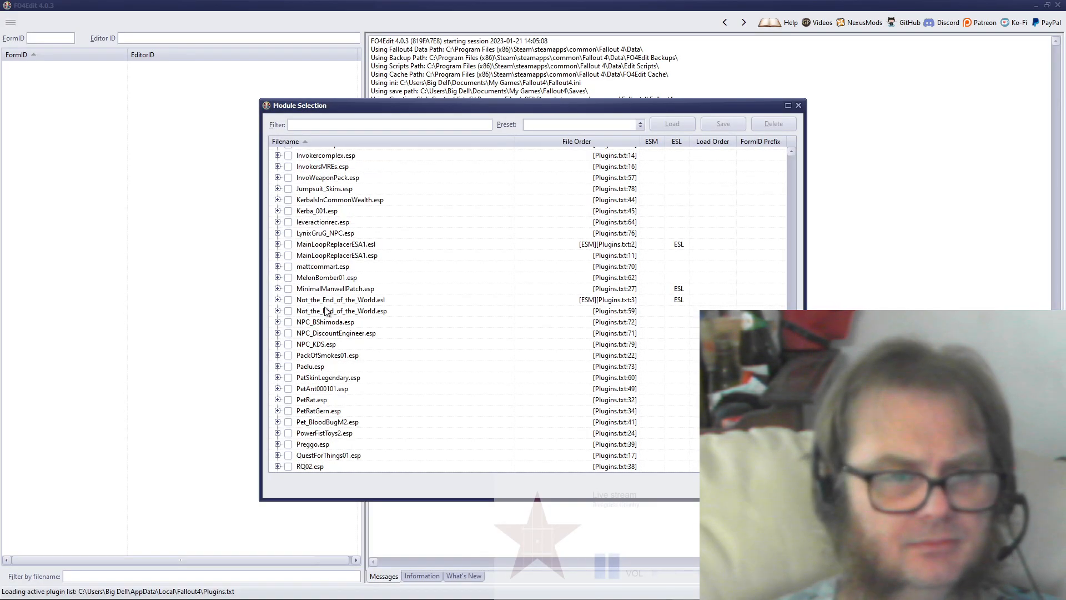
scroll(326, 311, up, 1)
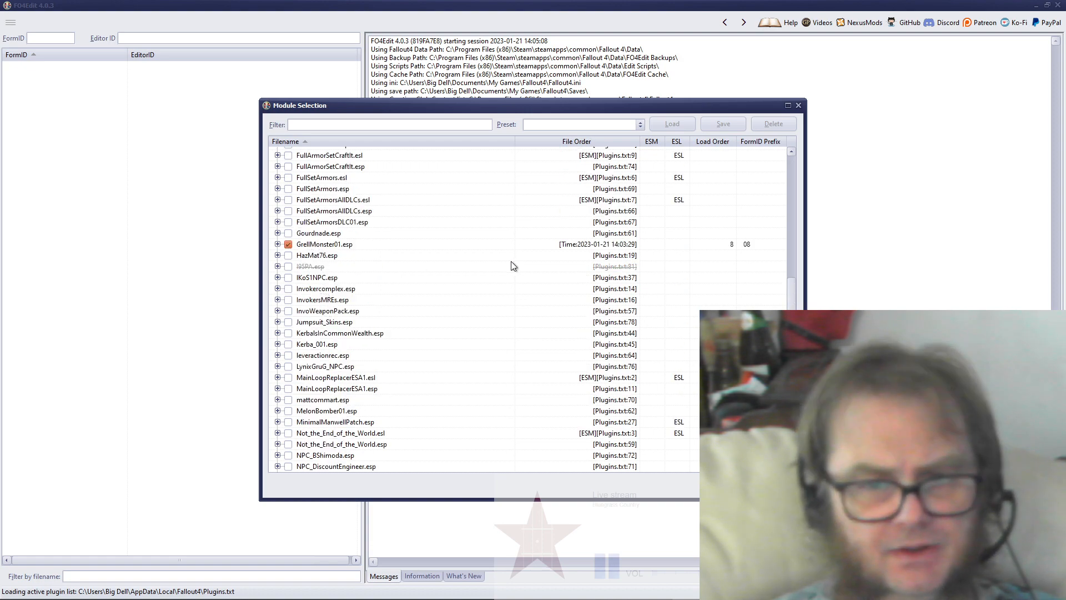
scroll(501, 270, down, 9)
scroll(501, 272, down, 1)
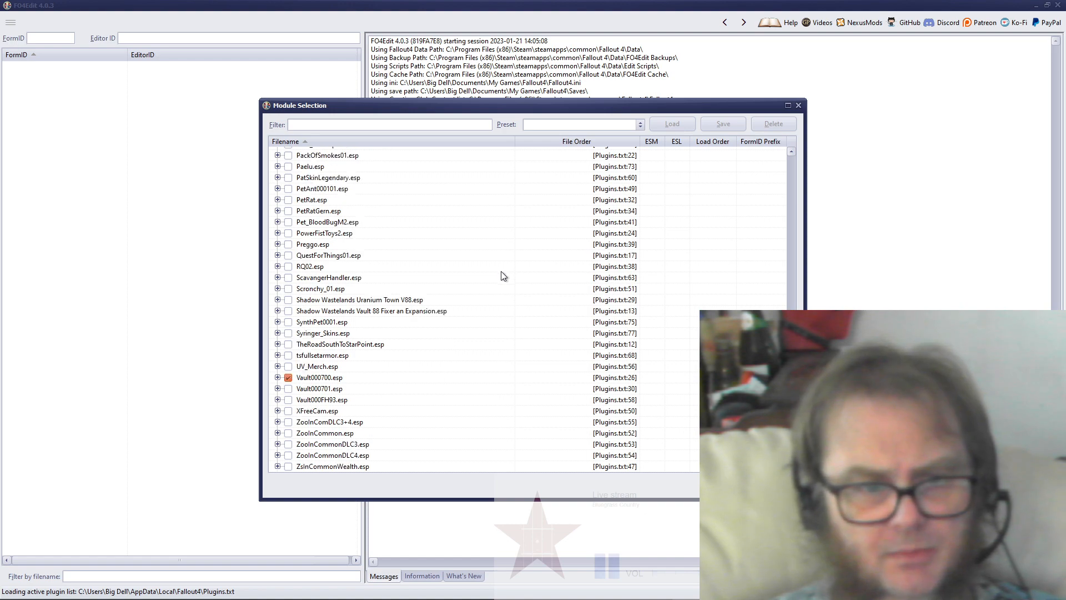
key(Return)
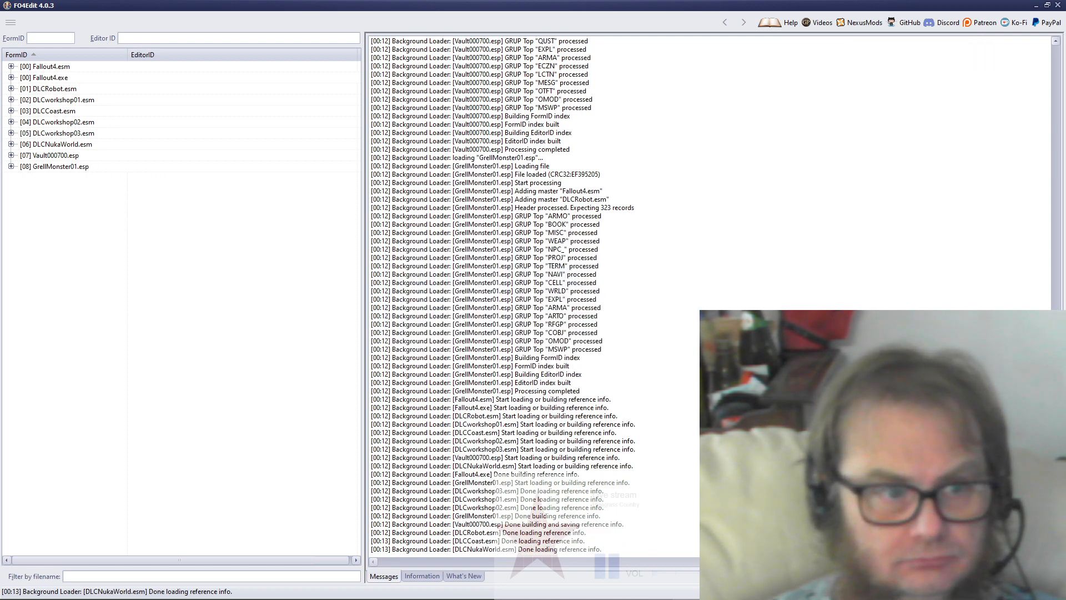
Step: Expand the record groups of GrellMonster01.esp and Vault000700.esp, and view GrellMonster01.esp's file header details and available commands
click(10, 166)
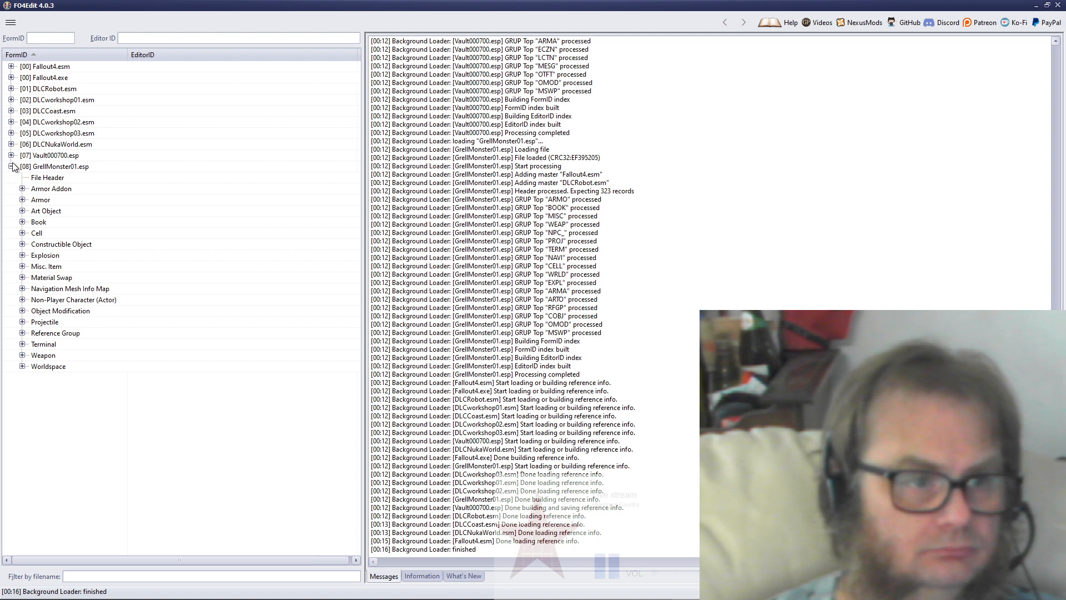
click(11, 155)
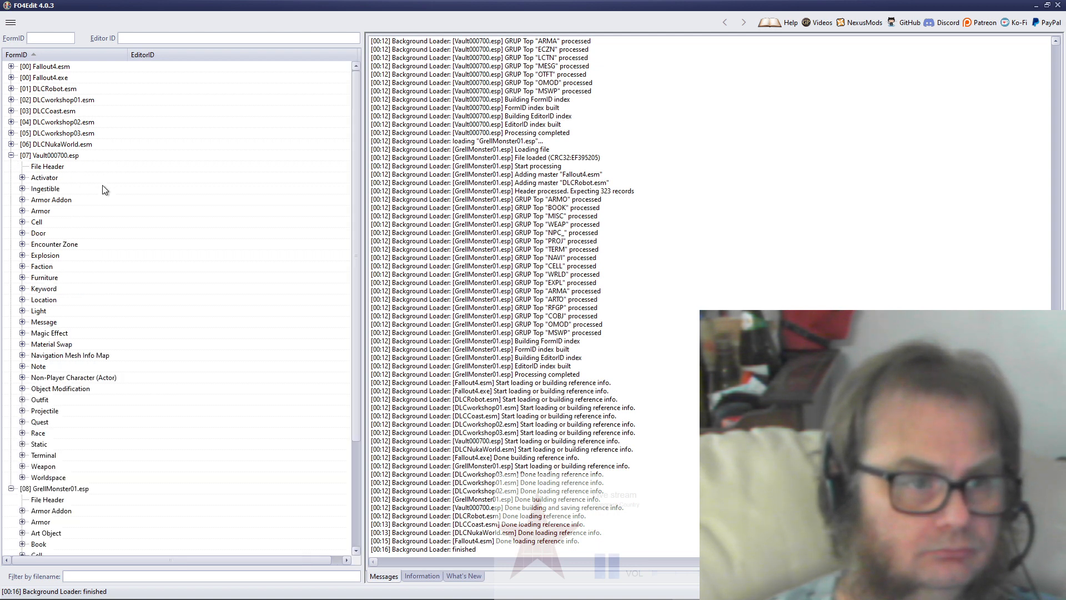
scroll(104, 191, down, 5)
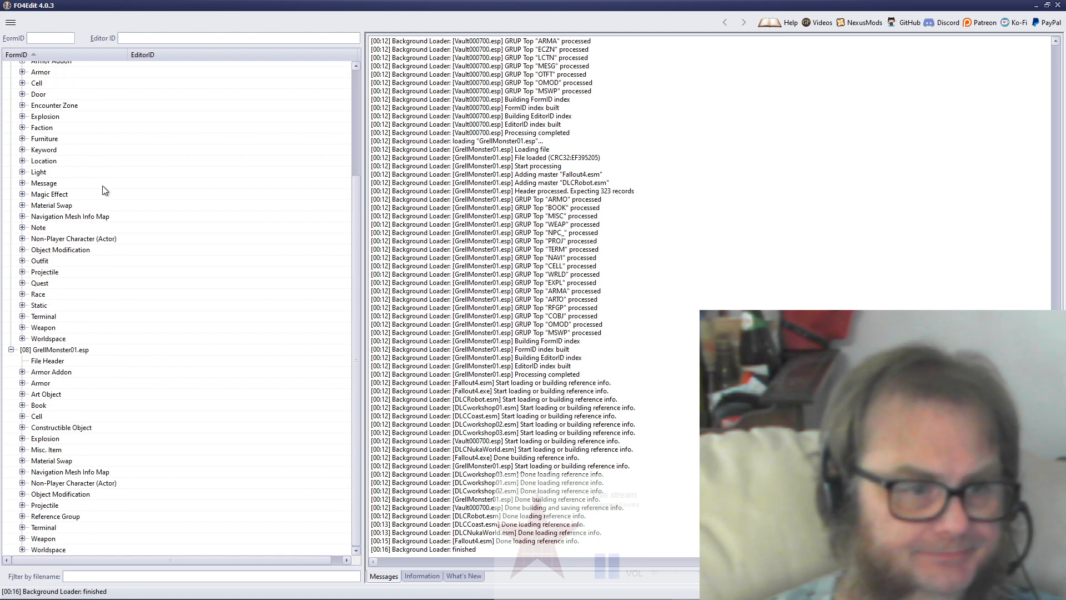
click(52, 351)
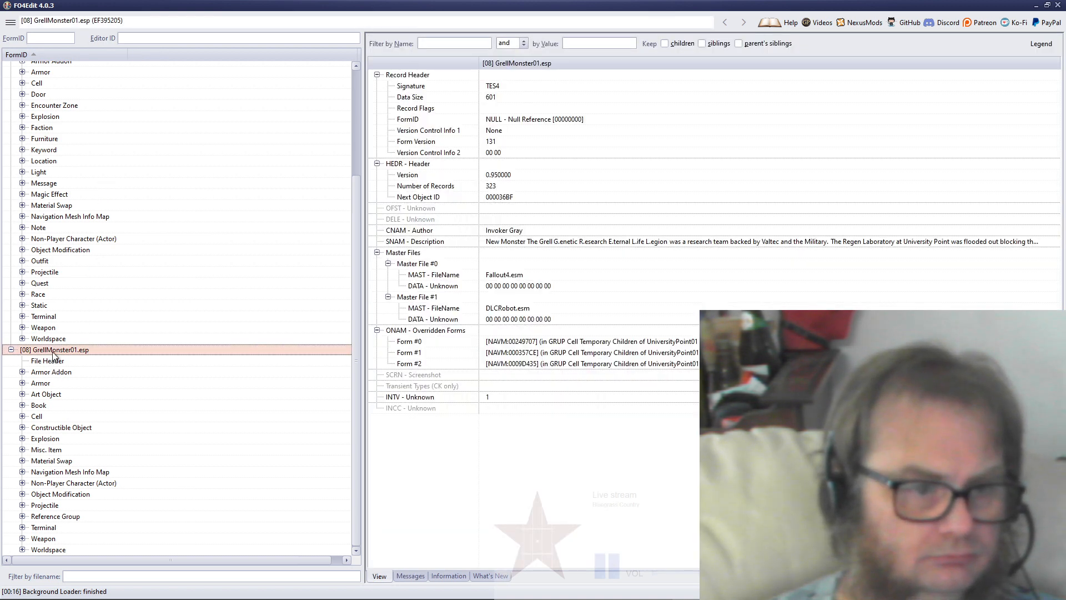
right_click(54, 352)
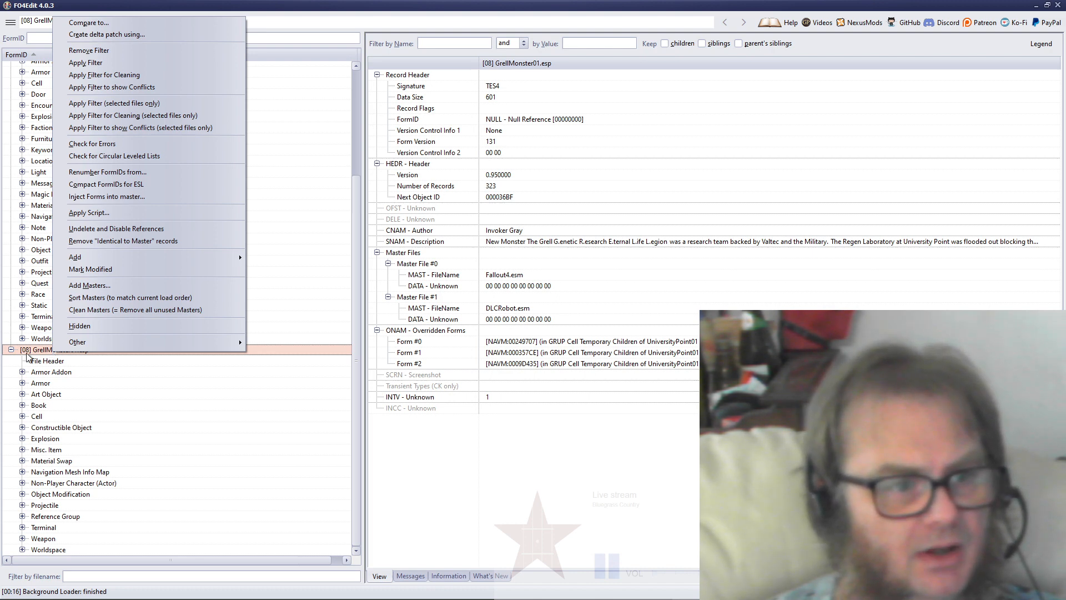
key(Escape)
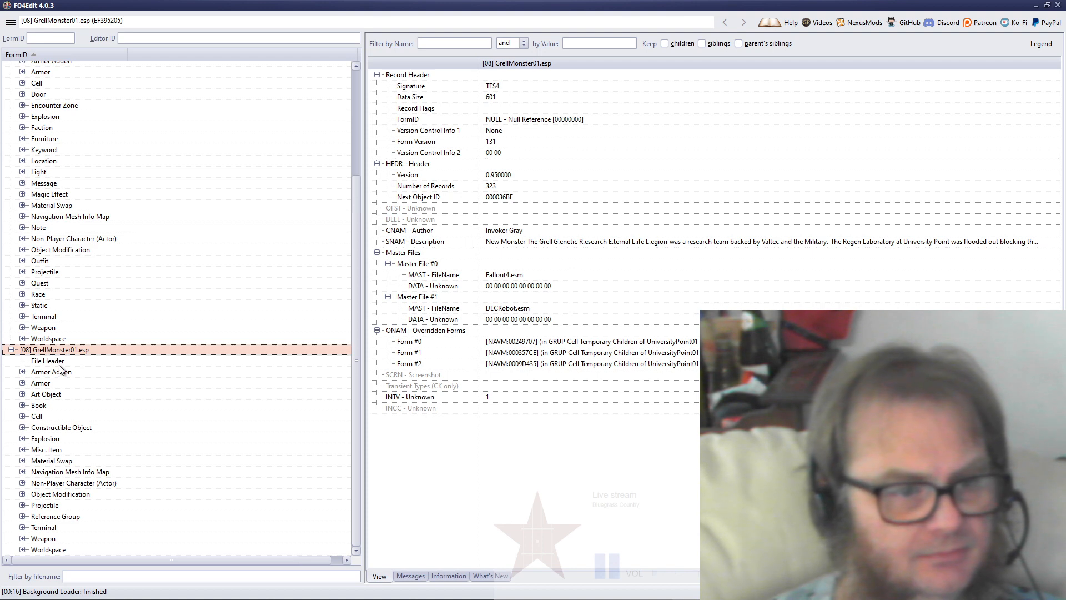
Step: Try to deep copy GrellMonster01.esp's record groups from Armor Addon through Weapon as overrides into another file, accepting the module edit warning
click(61, 374)
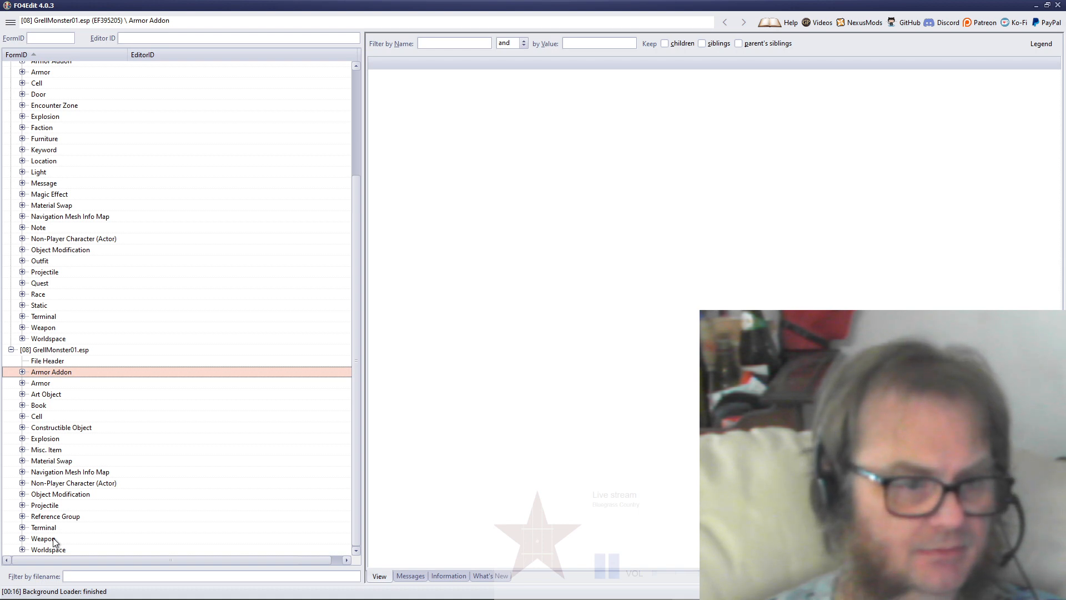
shift+click(44, 538)
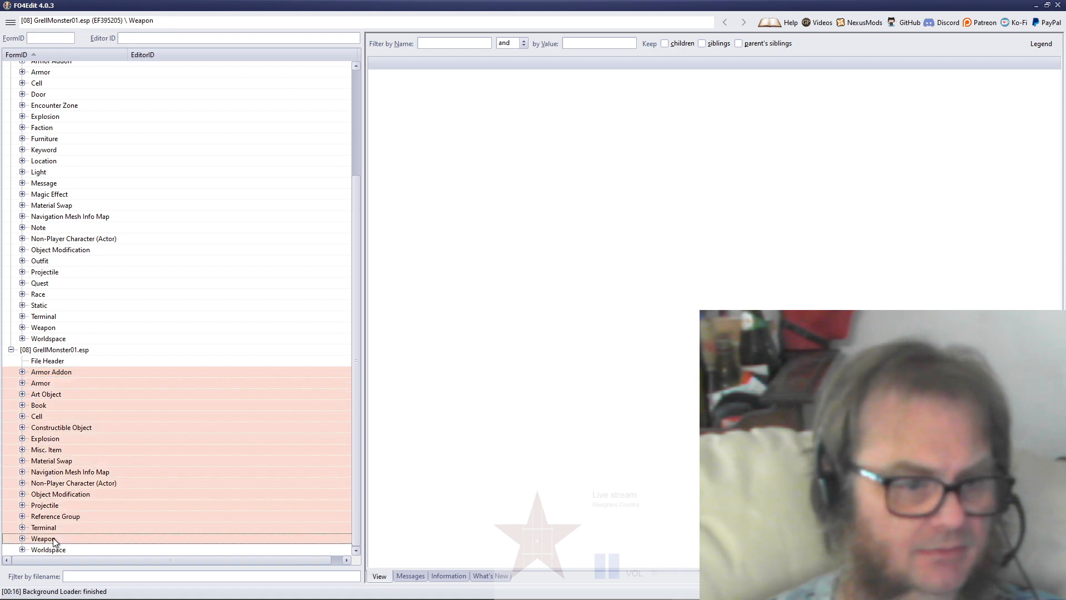
right_click(117, 372)
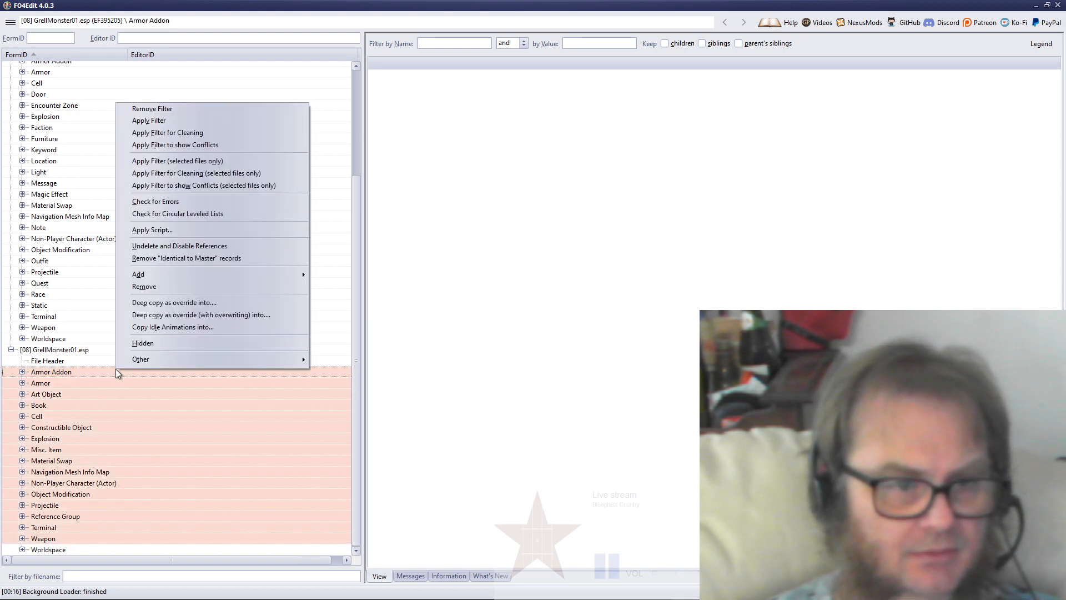
click(258, 302)
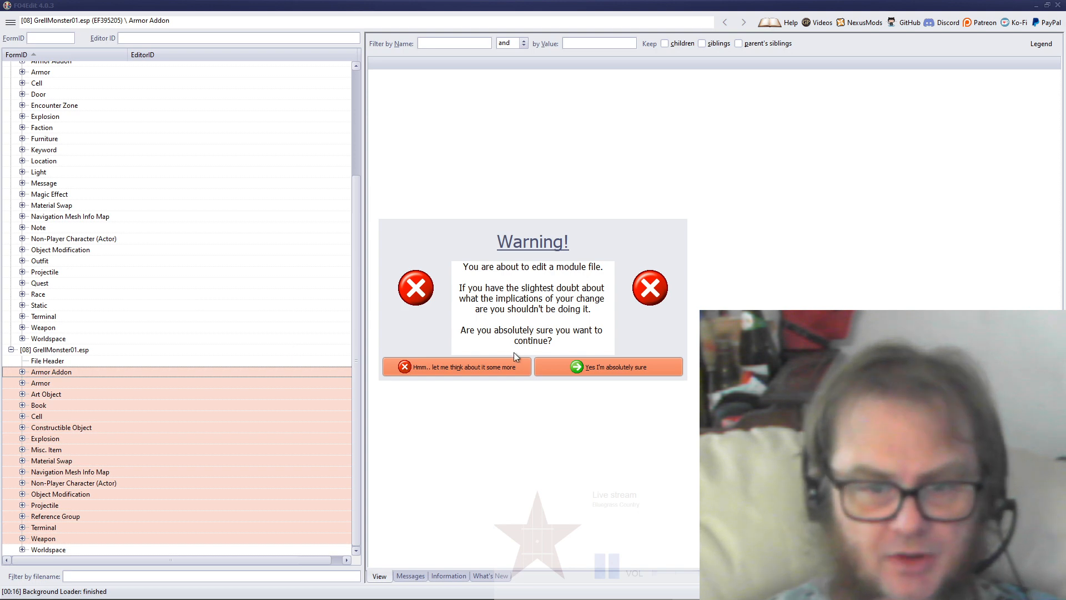
click(617, 365)
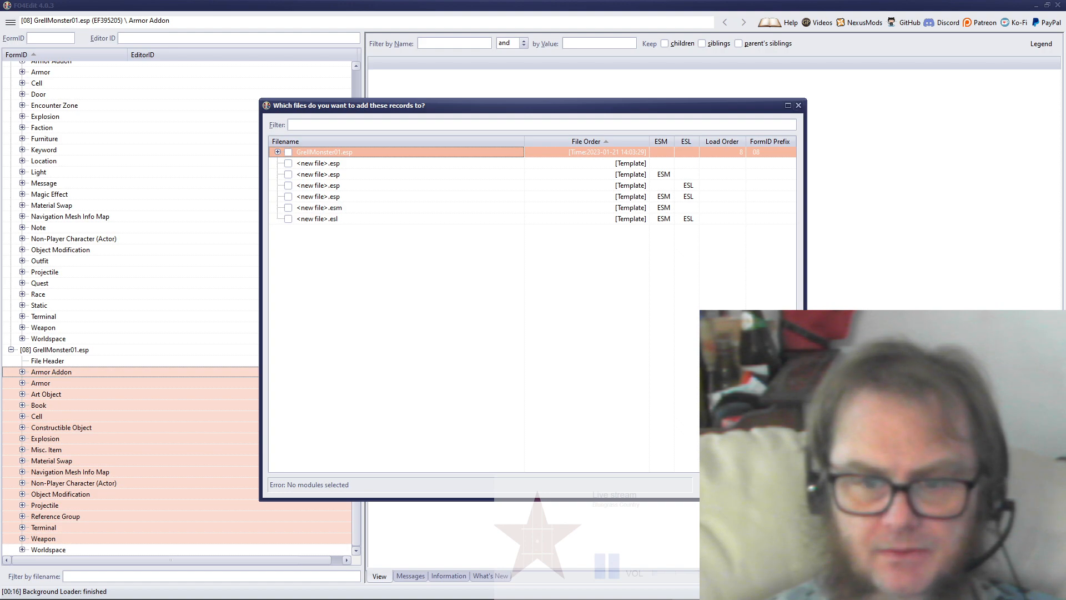
key(Escape)
Step: Select Vault000700.esp's entries from File Header through Worldspace and review the commands available for them
scroll(211, 265, up, 4)
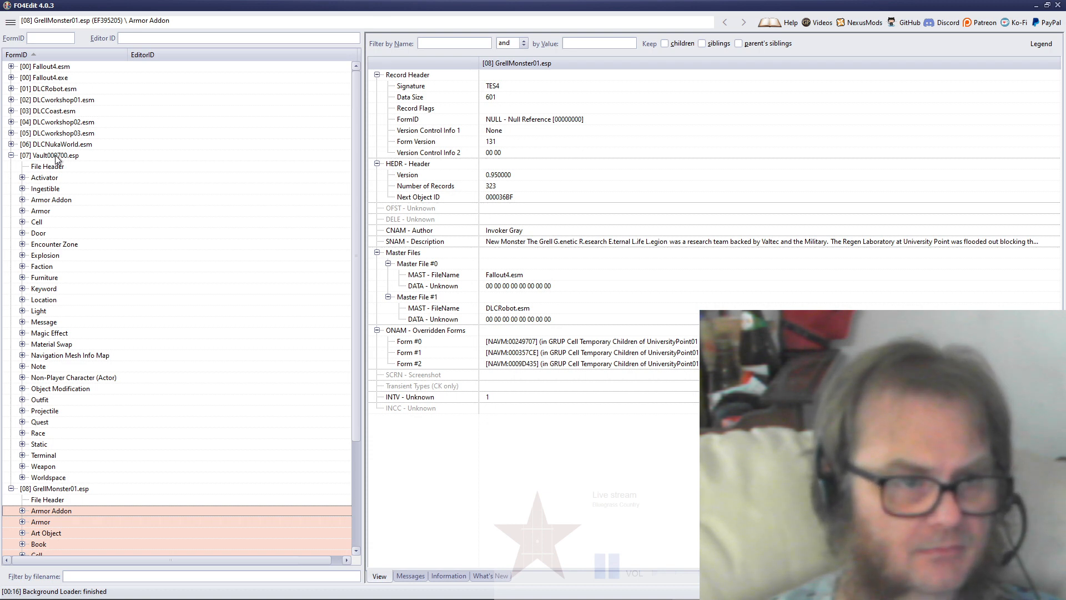
click(56, 156)
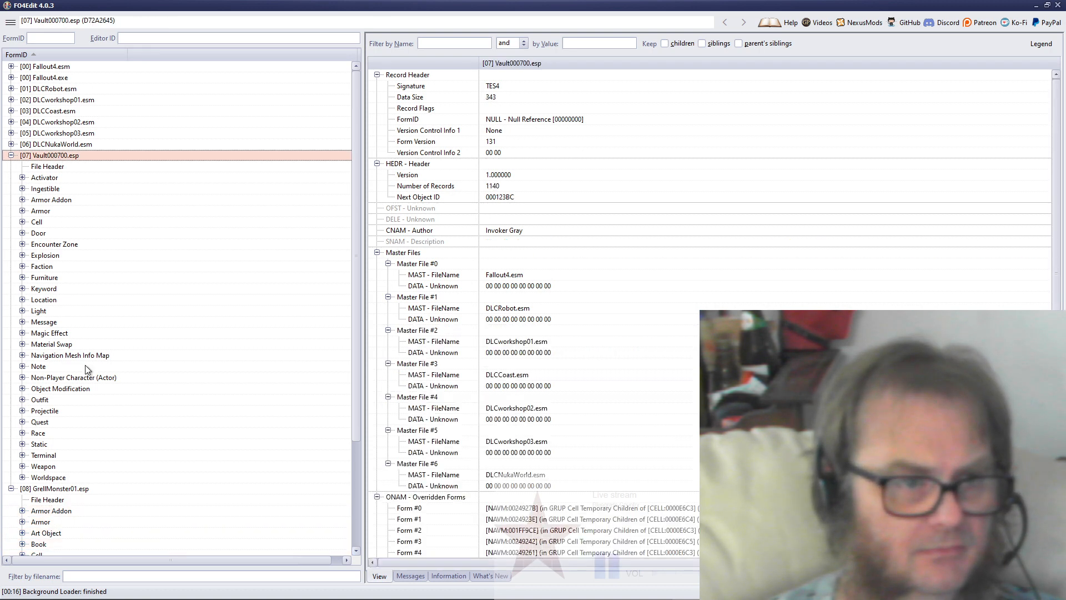
click(43, 477)
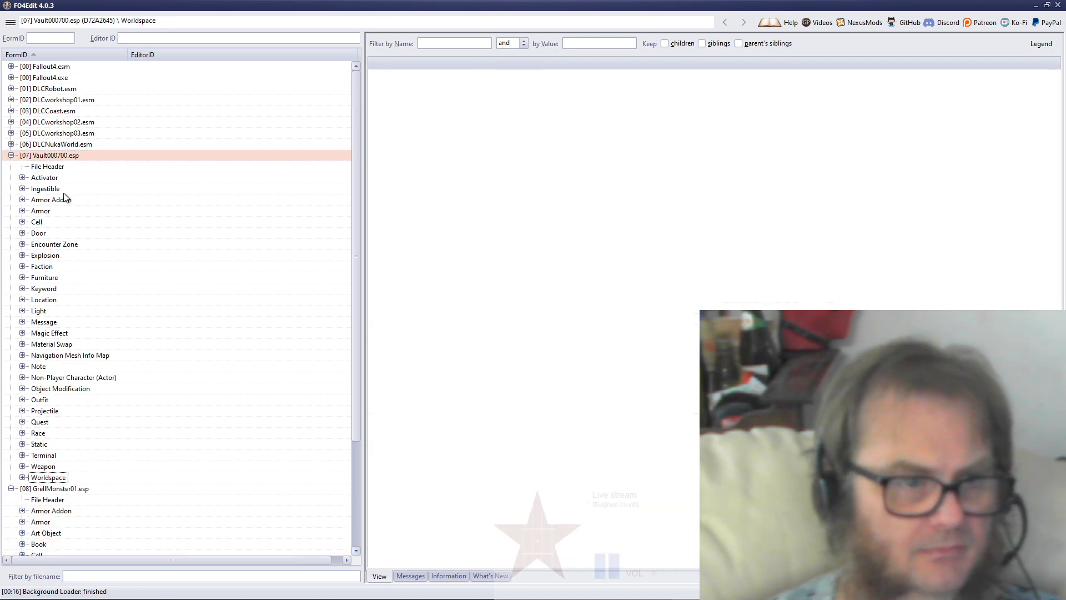
click(46, 168)
scroll(90, 301, down, 6)
scroll(91, 300, up, 4)
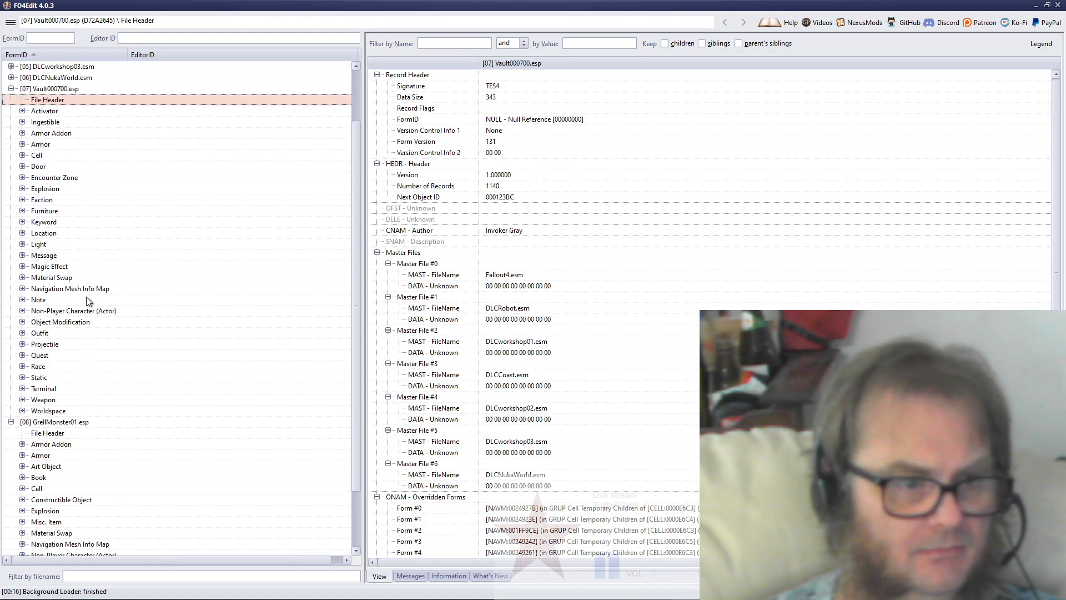
shift+click(51, 411)
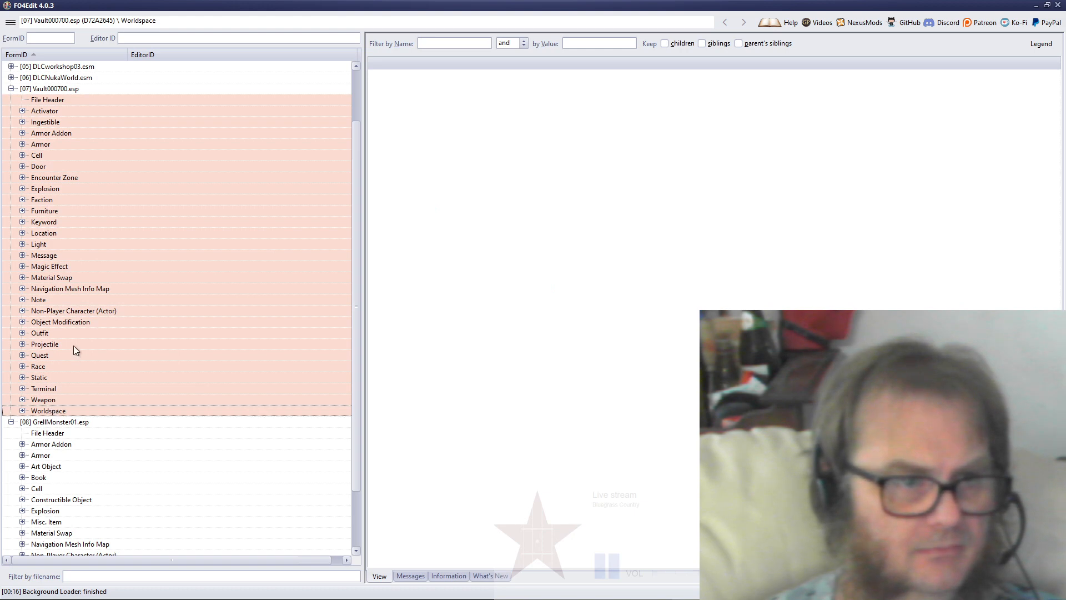
click(56, 89)
scroll(92, 282, down, 3)
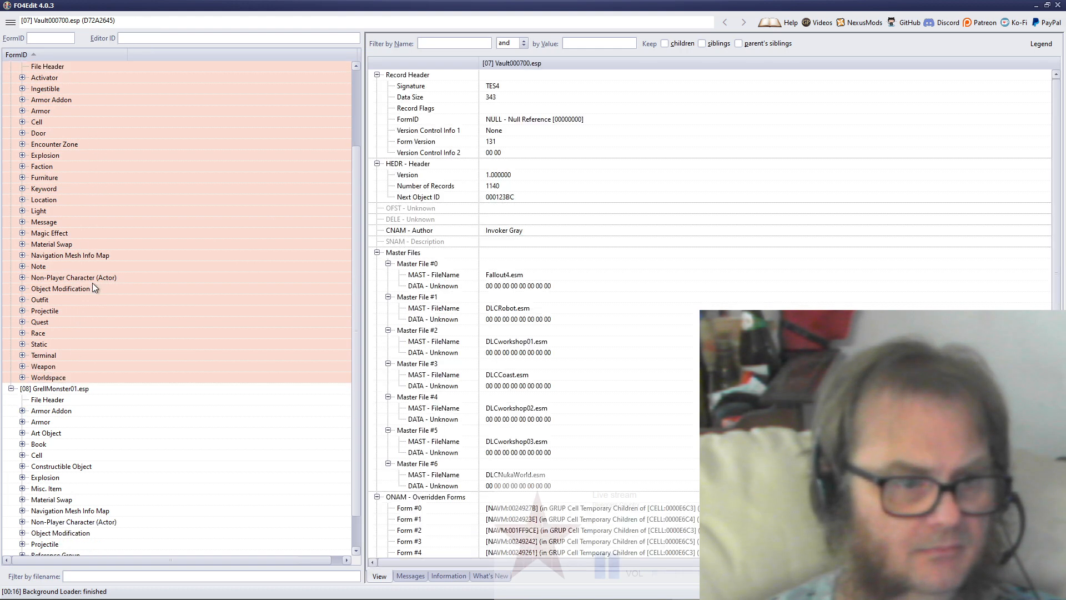
right_click(92, 155)
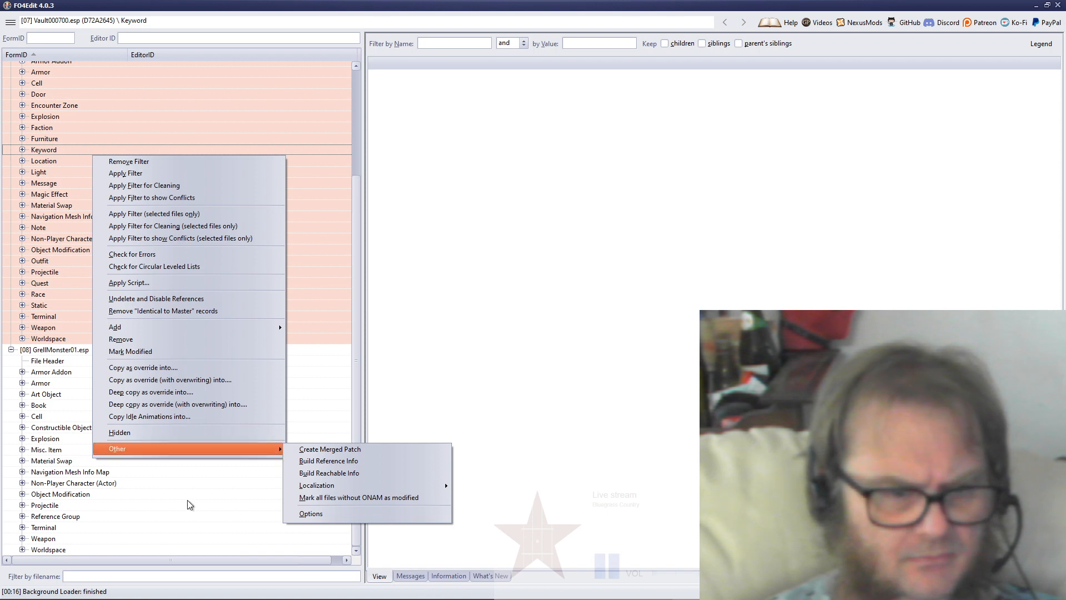
Step: Try to deep copy GrellMonster01.esp's groups from Armor Addon through Weapon as override with overwriting, then close the target file selection
click(44, 374)
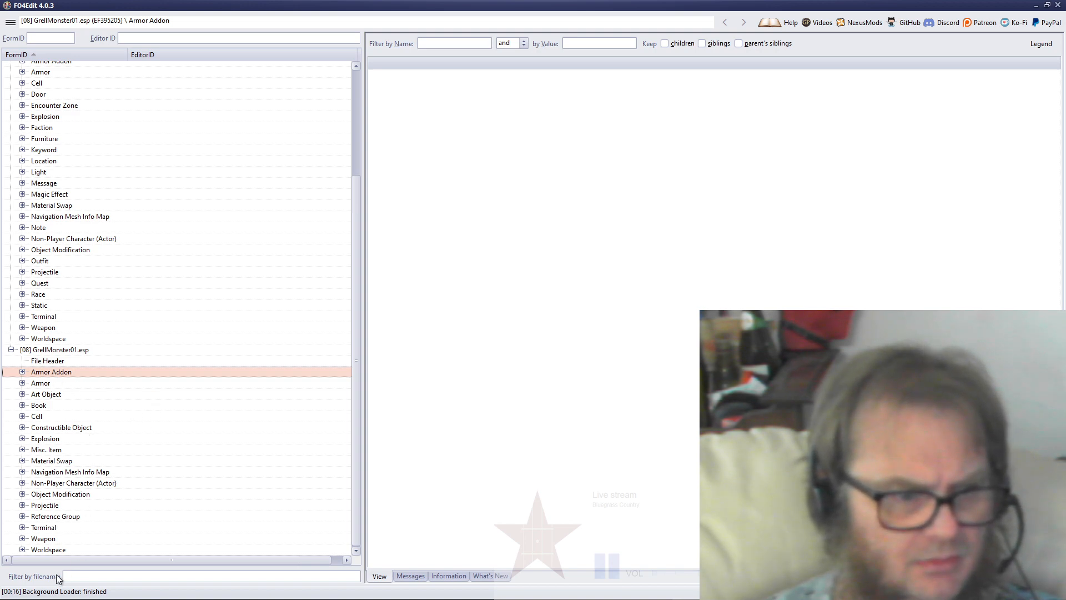
shift+click(49, 541)
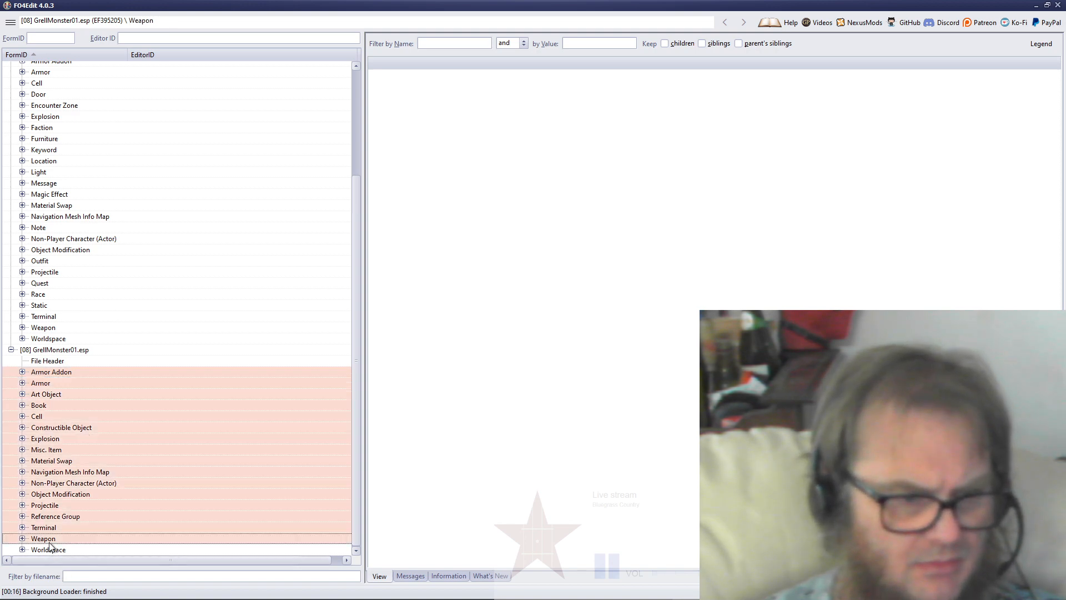
right_click(132, 382)
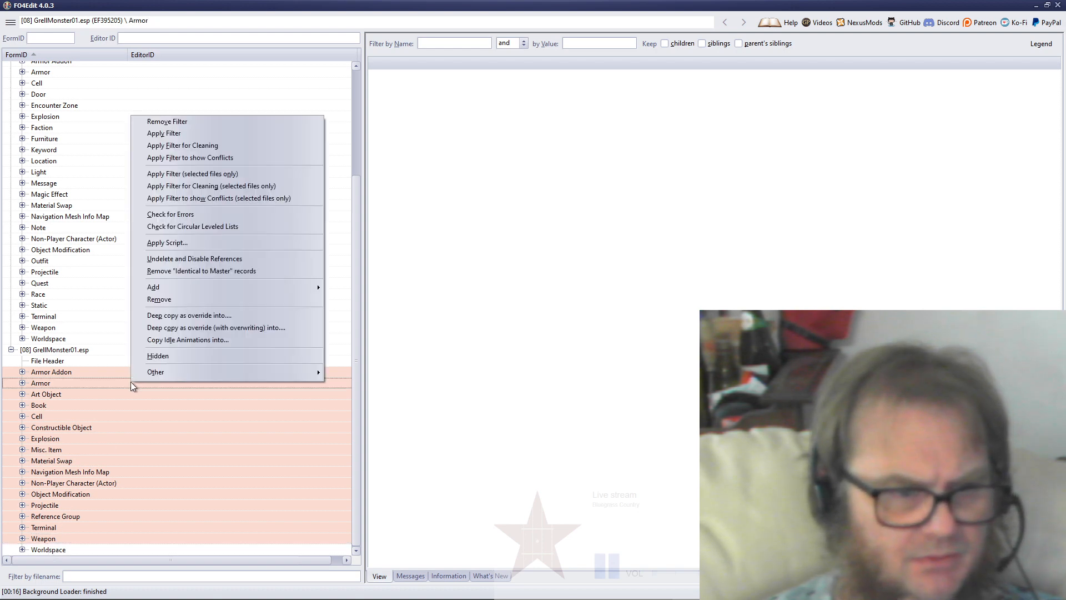
click(283, 327)
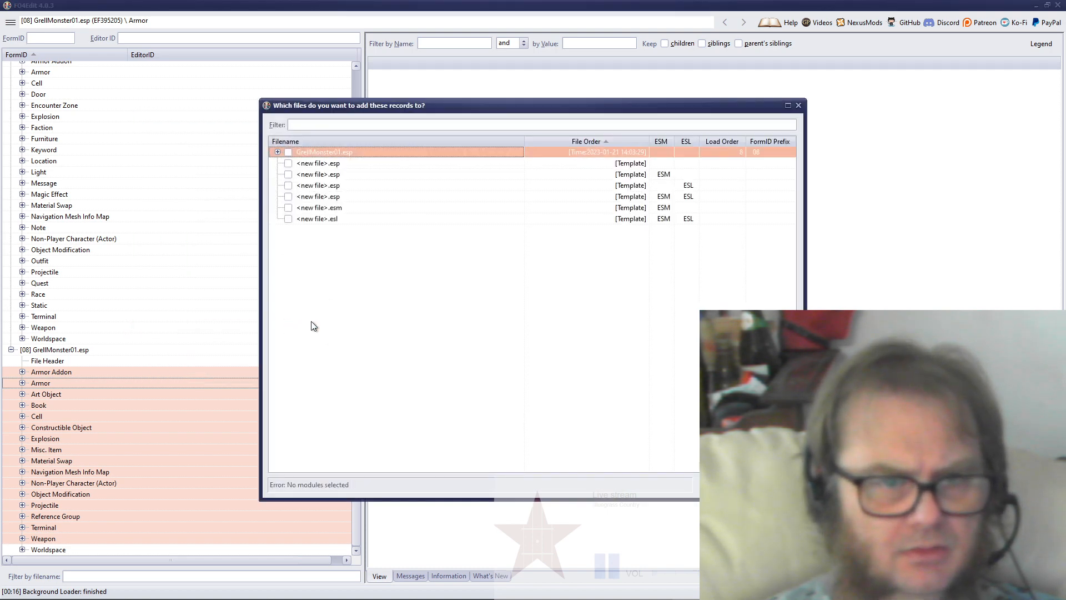
click(798, 105)
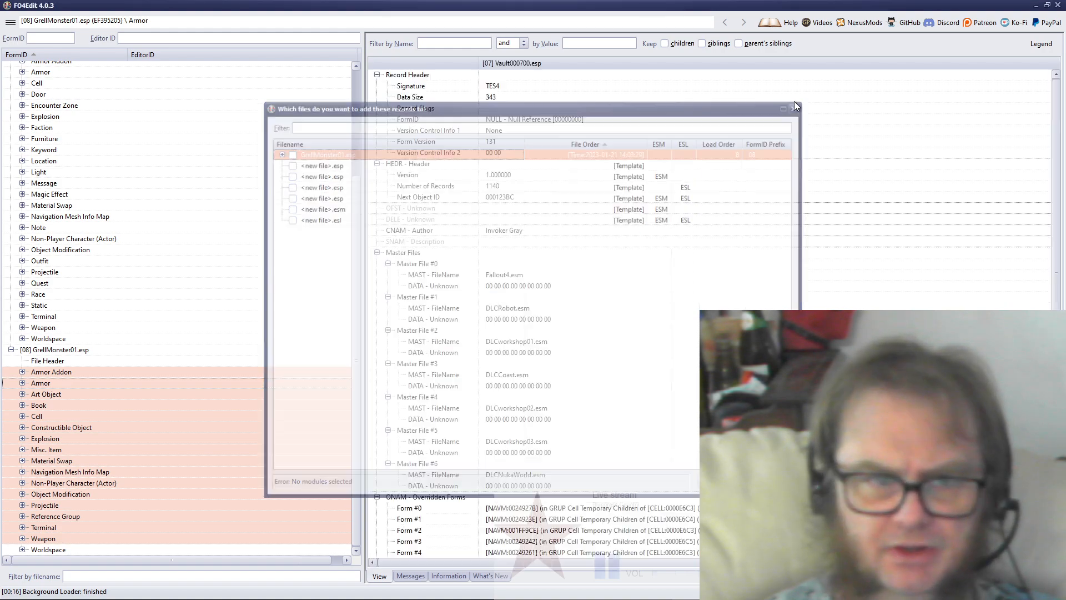
scroll(78, 322, up, 1)
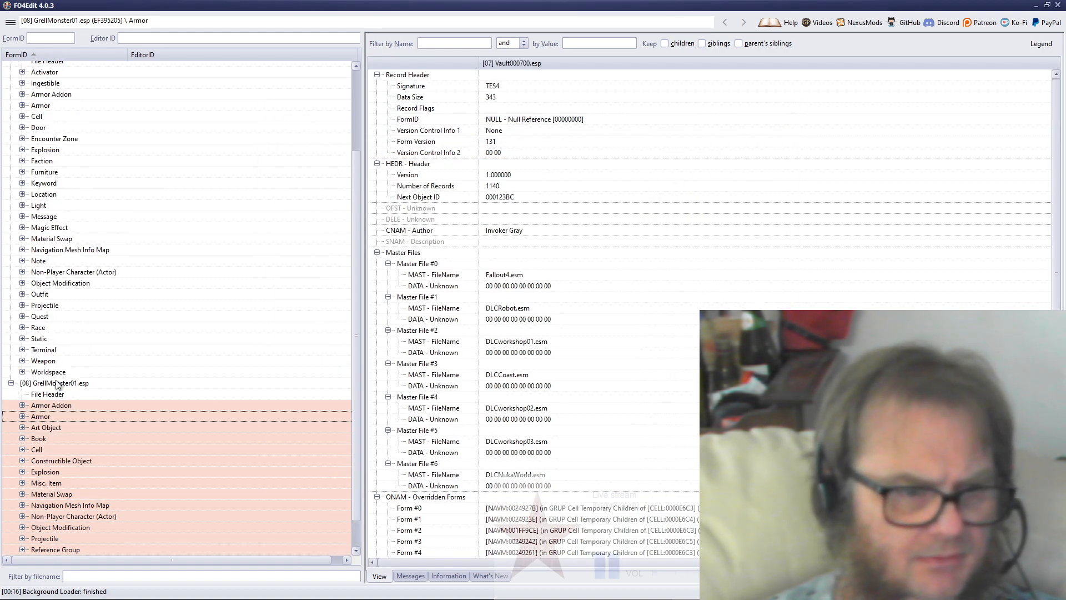
right_click(57, 420)
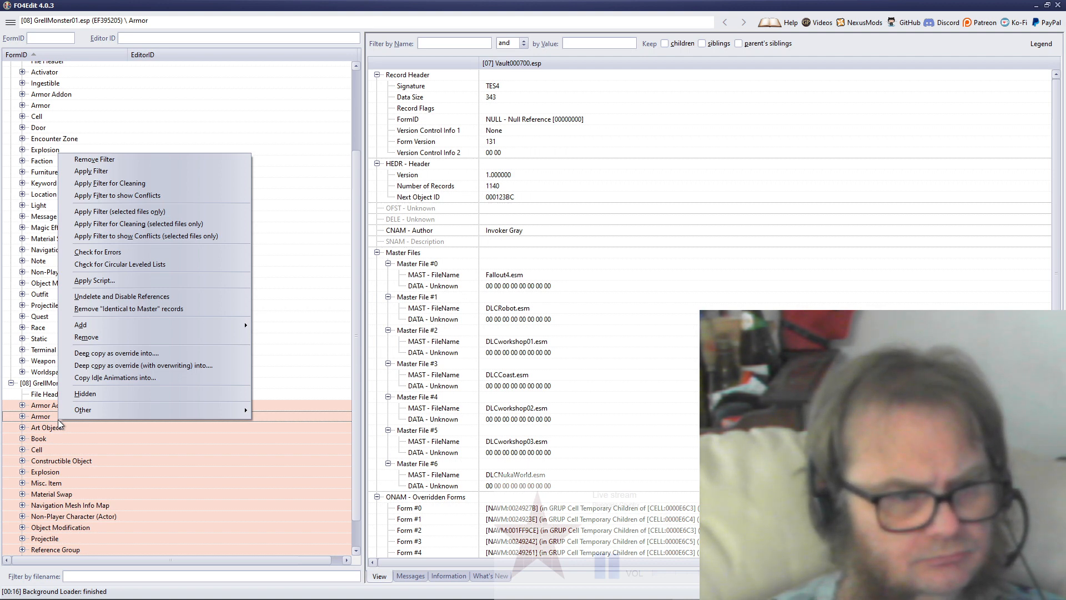
mouse_move(117, 408)
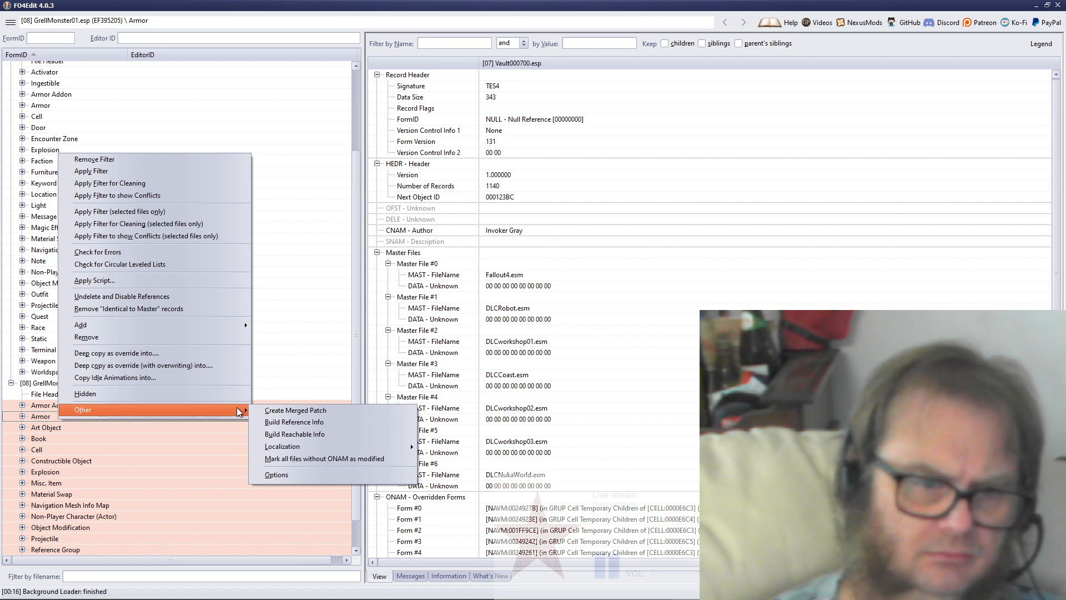
click(286, 412)
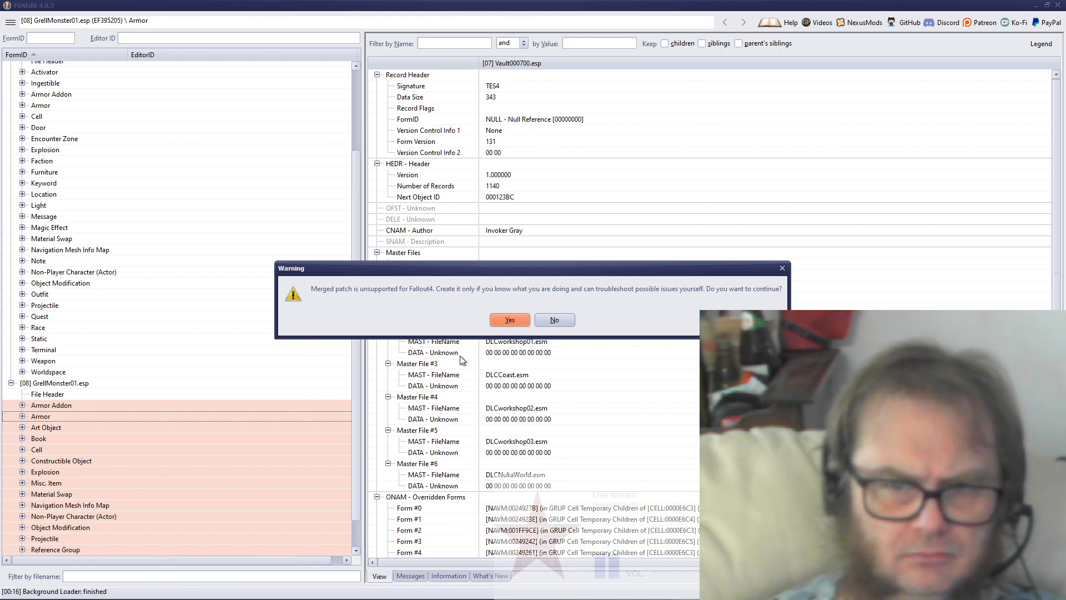
click(504, 321)
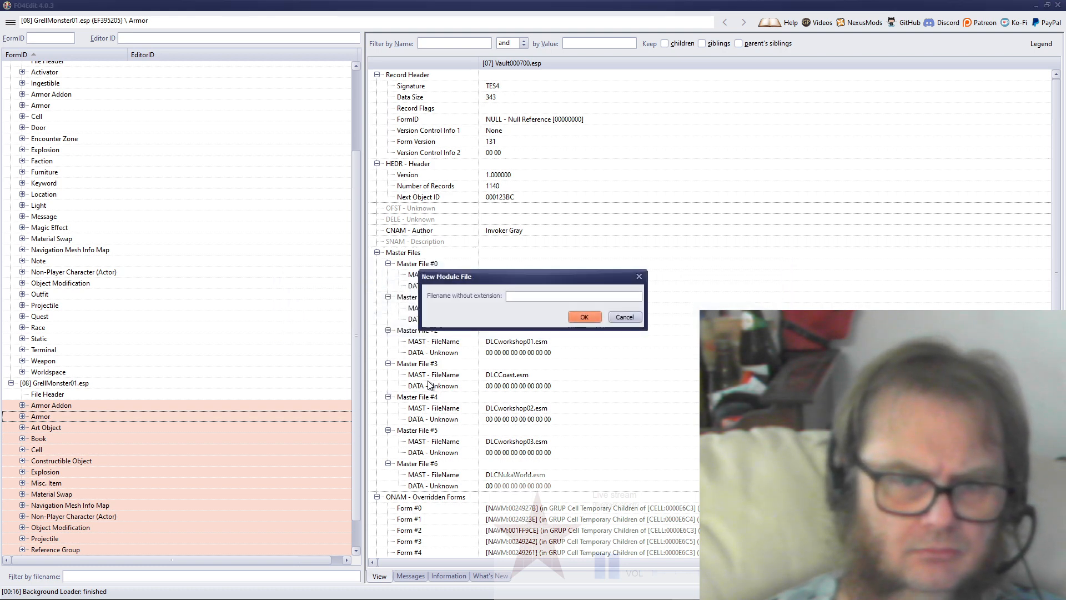
click(626, 316)
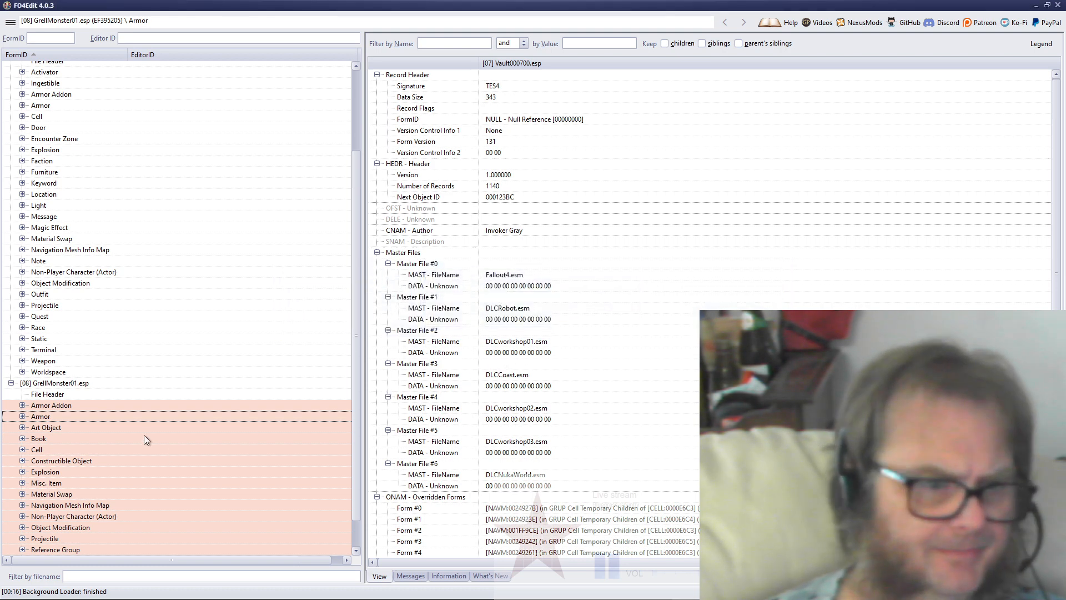
Step: Deep copy GrellMonster01.esp's groups from Armor Addon through Weapon as override into a new plain .esp file named GrellVault
right_click(114, 408)
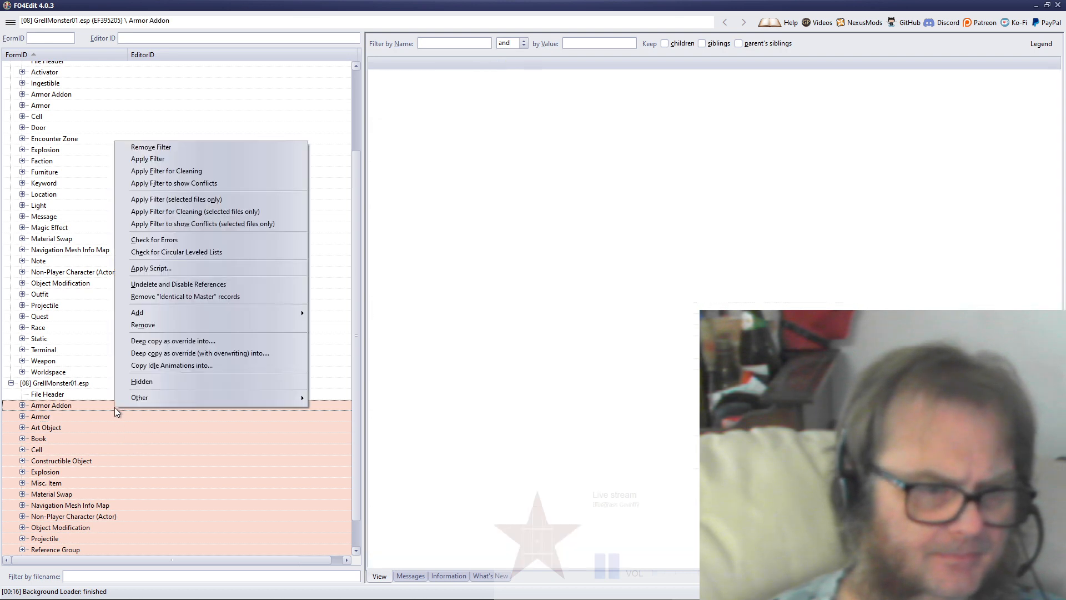
click(239, 343)
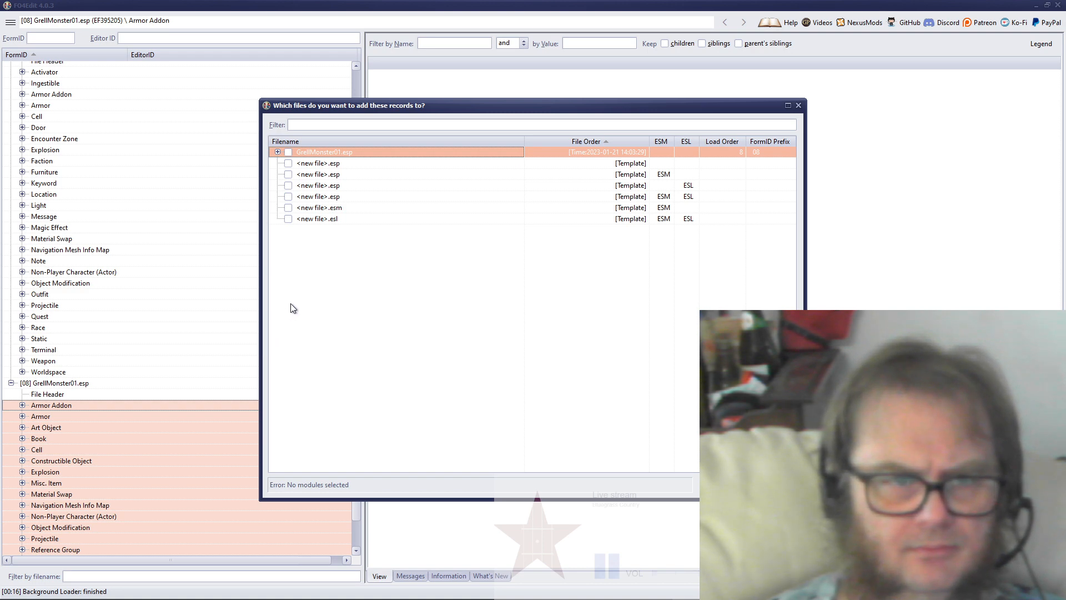
click(288, 163)
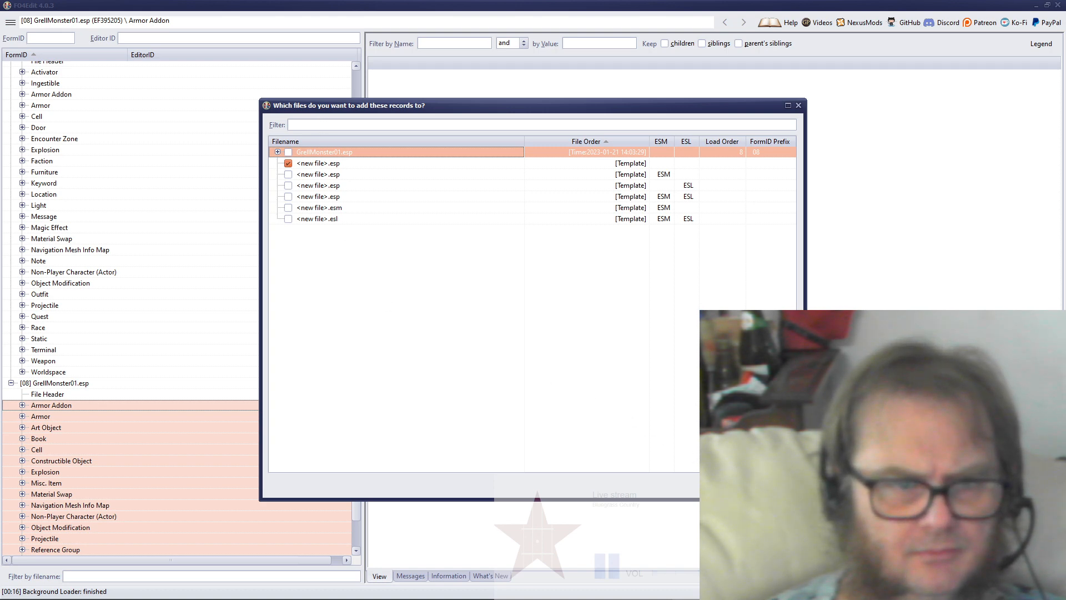
click(722, 487)
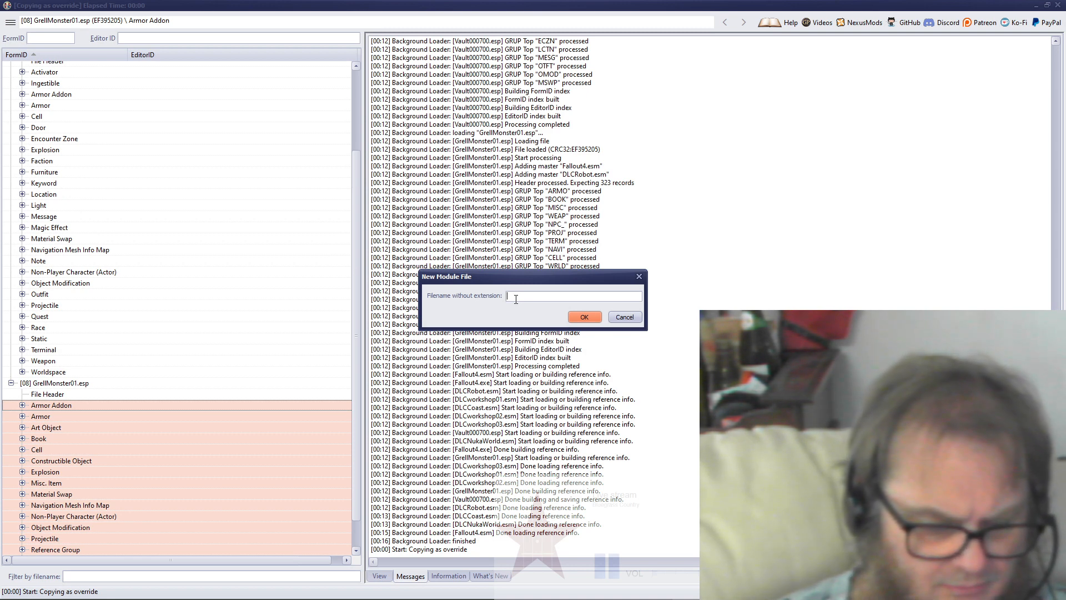
text(Grell)
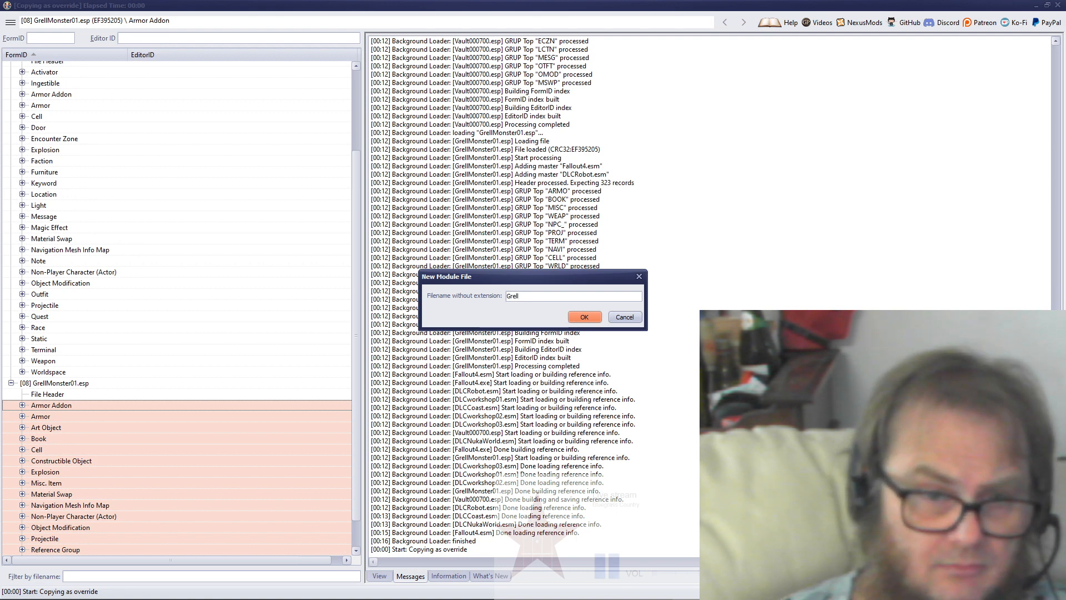
text(Mault)
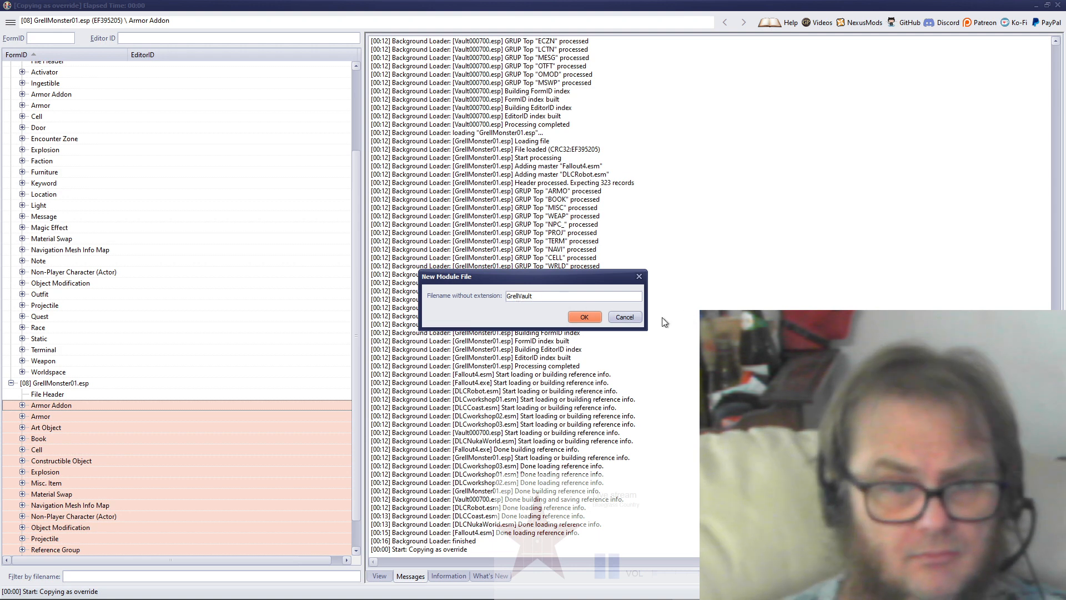
click(585, 314)
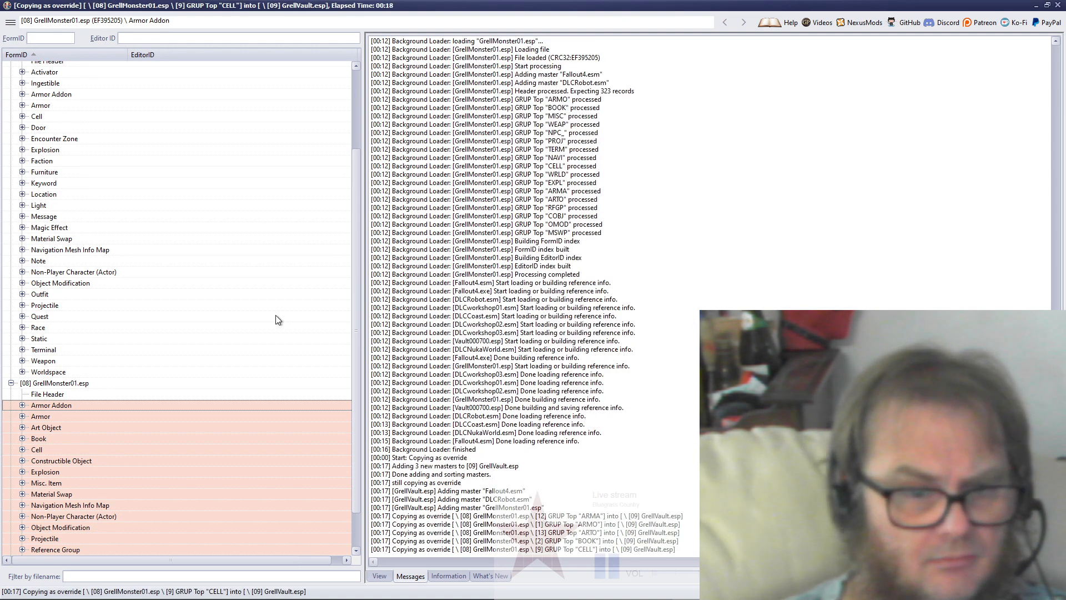
Step: Deep copy Vault000700.esp's groups from Activator through Worldspace as override into GrellVault.esp, accepting the required masters
click(51, 371)
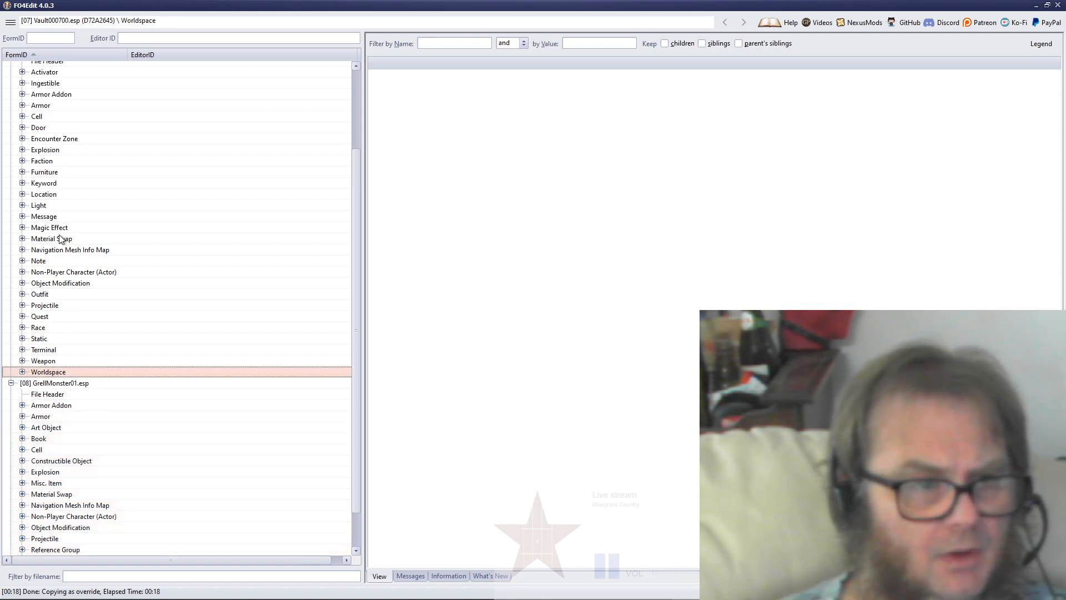
scroll(62, 217, up, 3)
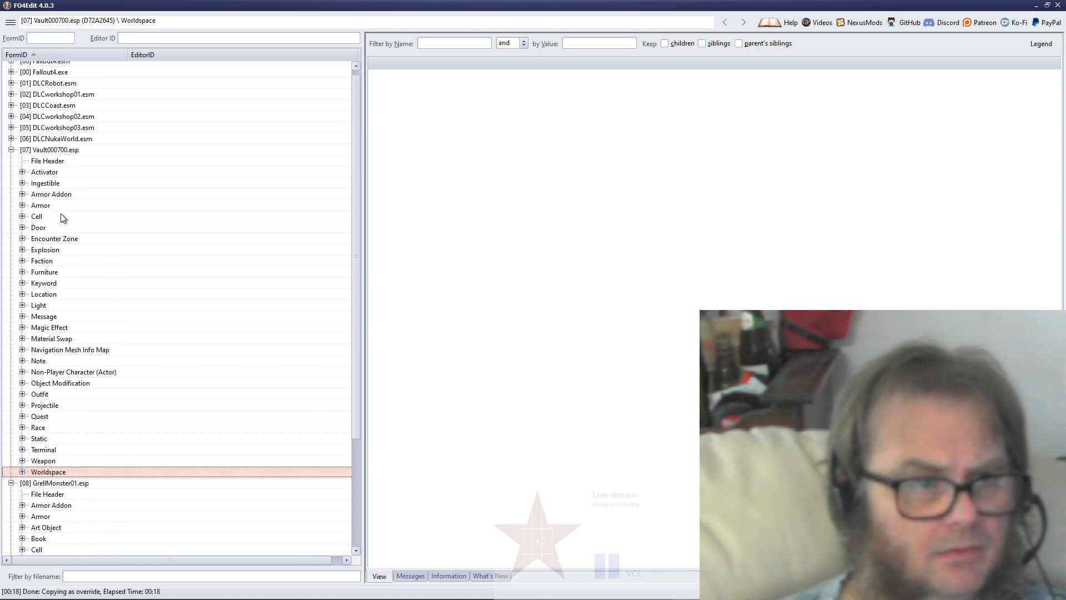
shift+click(41, 173)
right_click(41, 173)
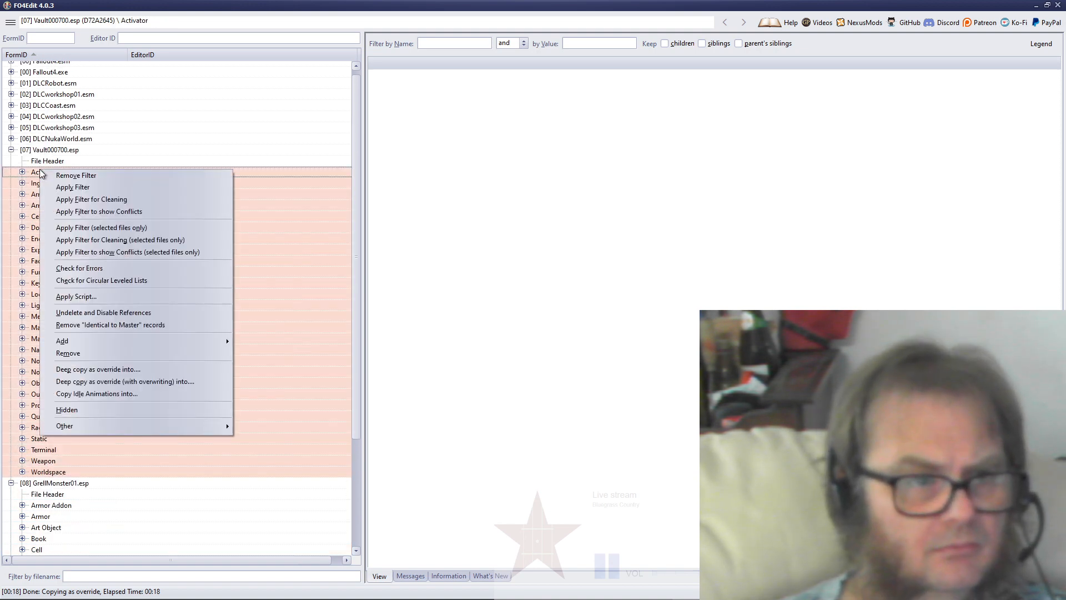
click(195, 370)
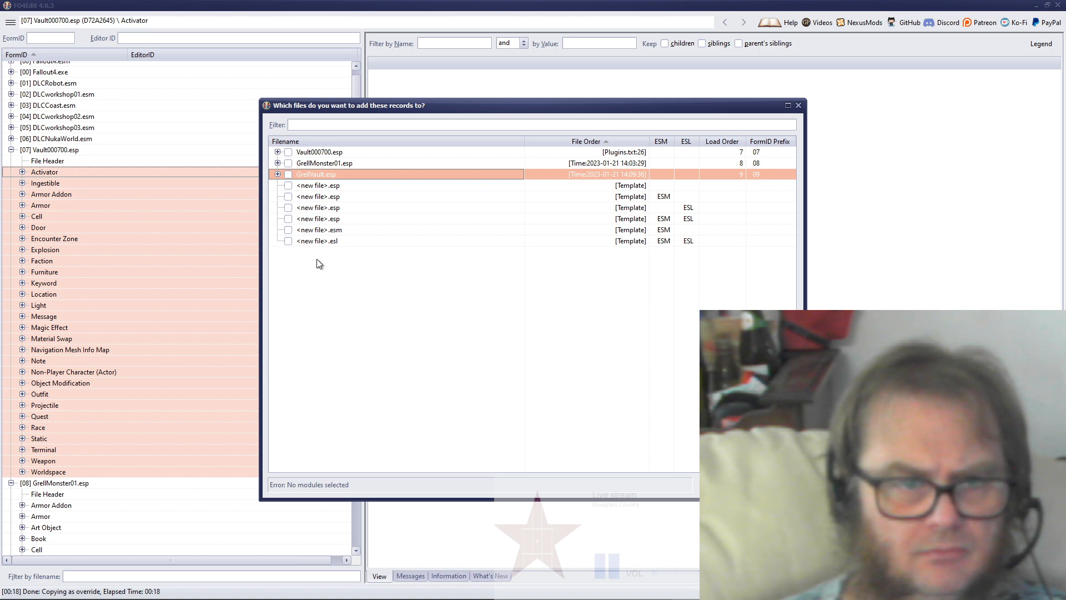
click(289, 174)
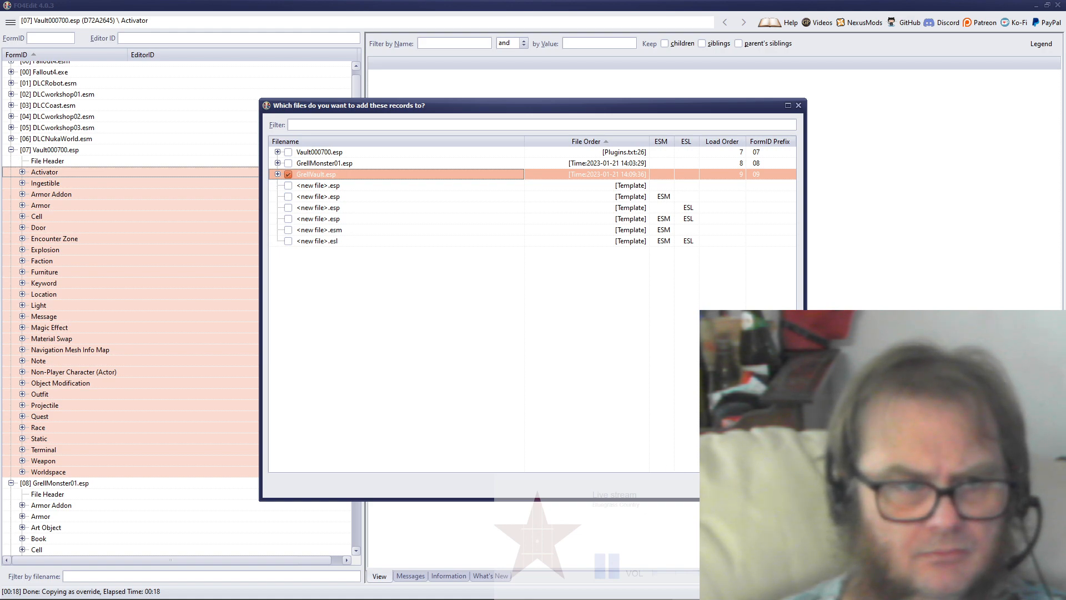
key(Return)
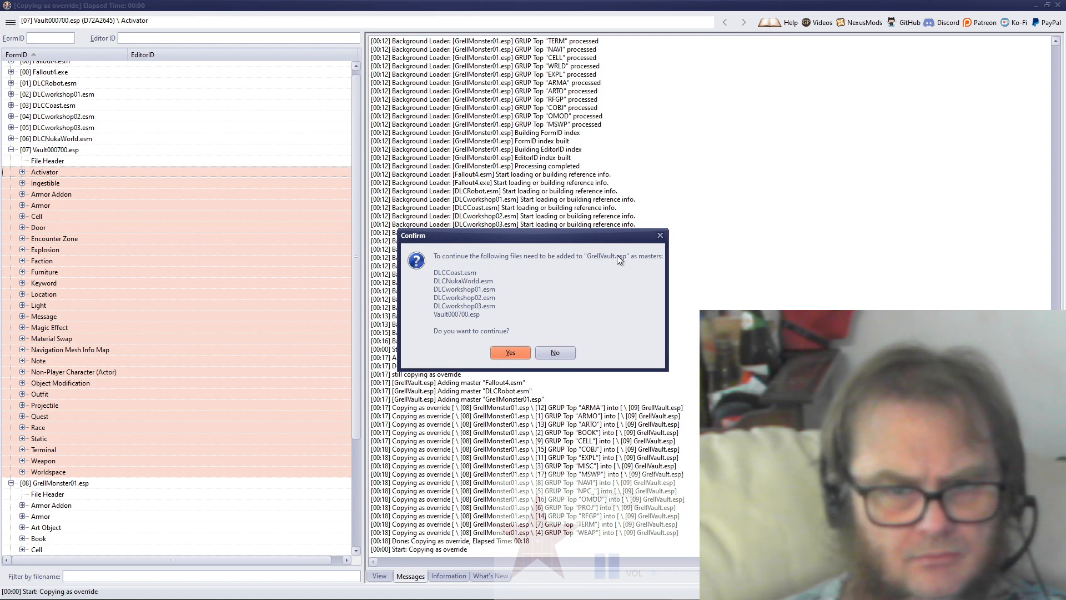
click(510, 353)
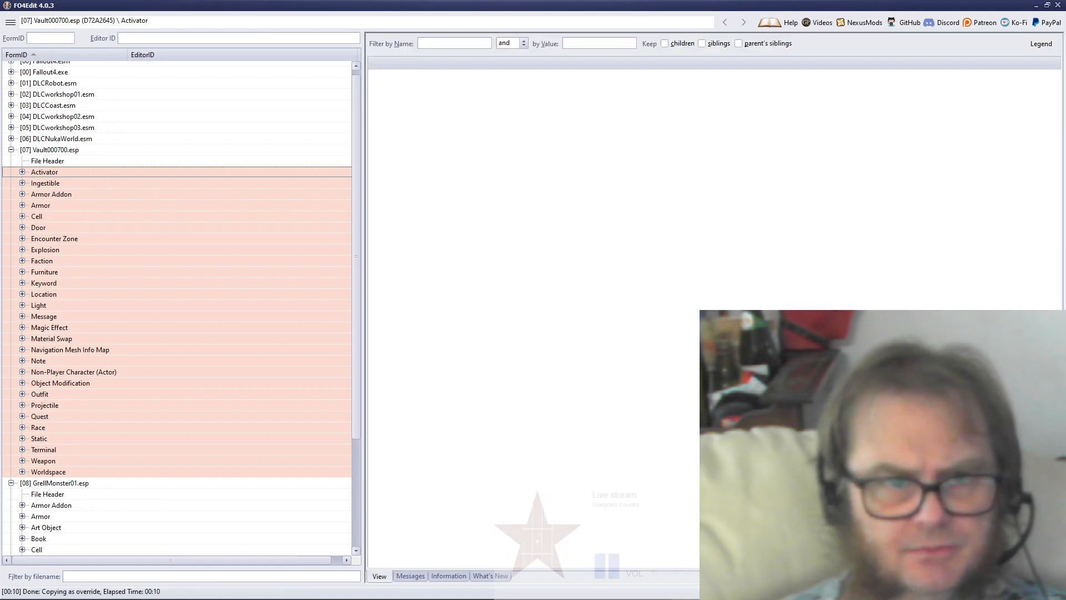
Step: View GrellMonster01.esp's header, then expand GrellVault.esp and examine its record groups and header details
scroll(272, 340, down, 4)
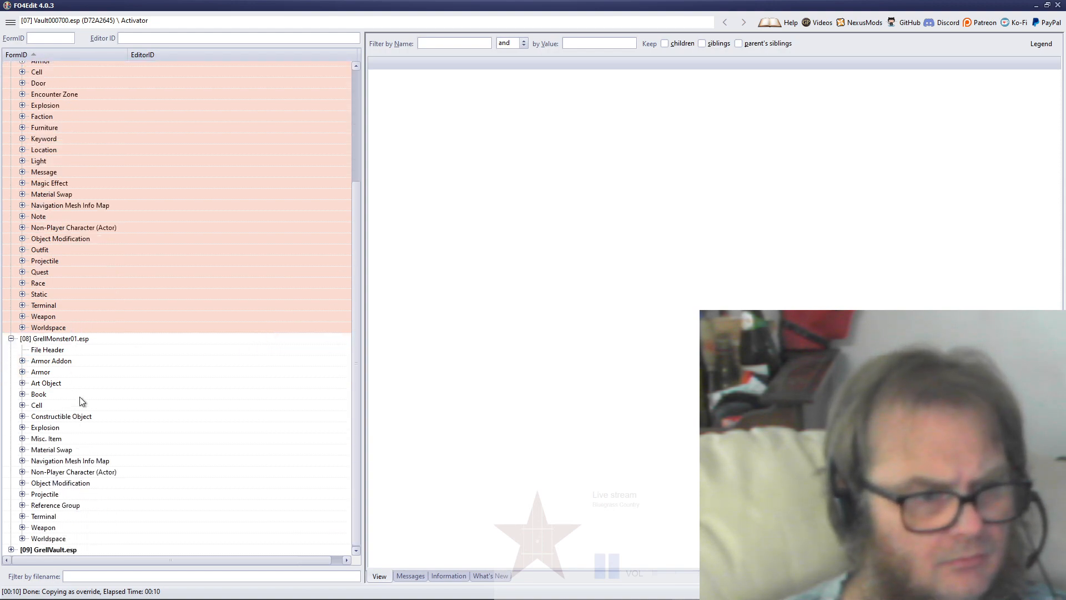
click(55, 340)
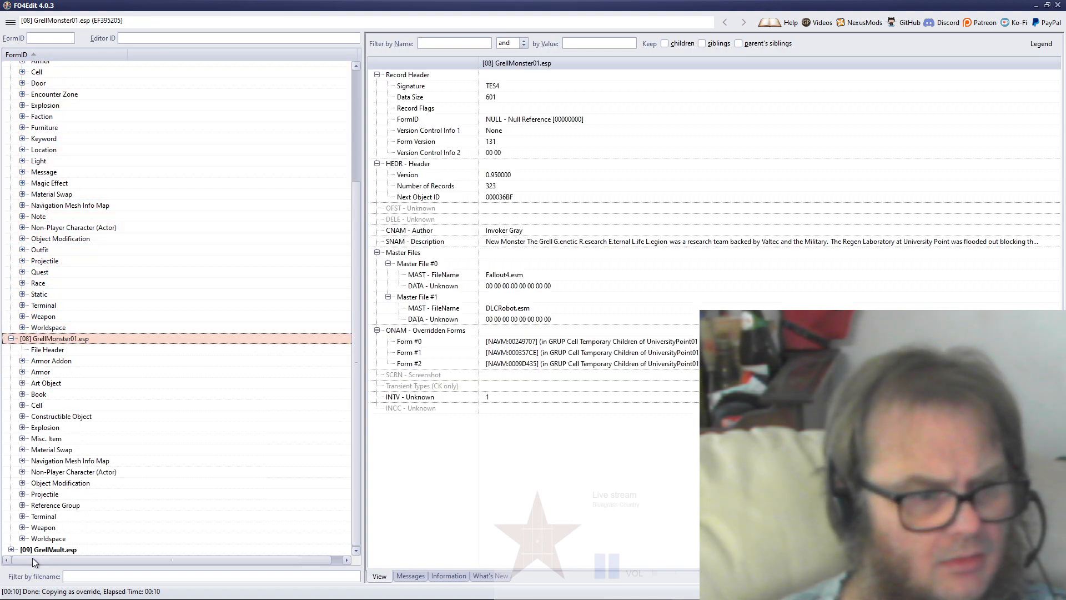
click(11, 550)
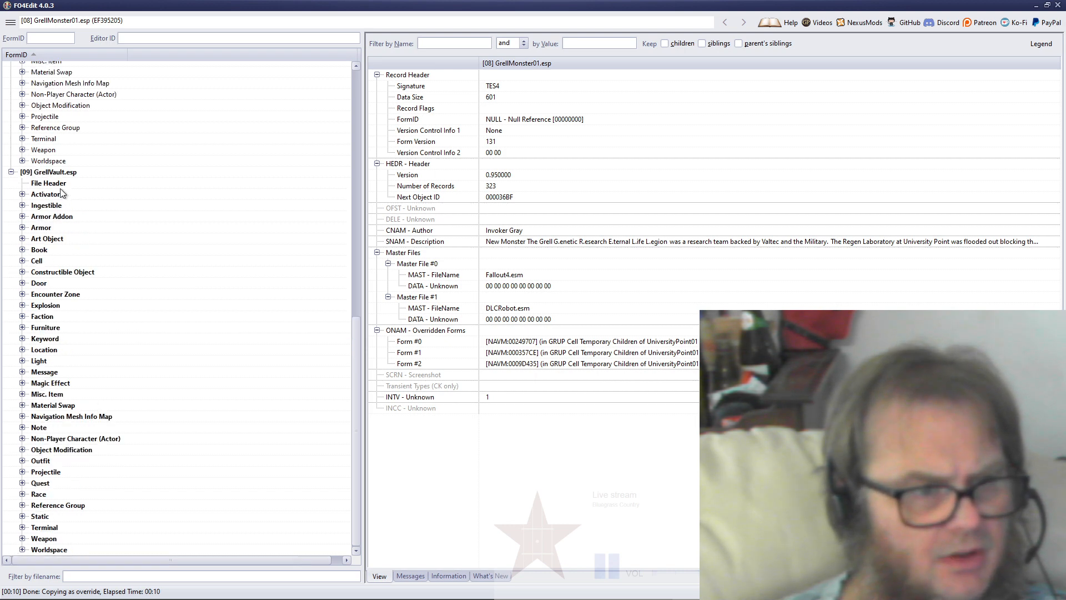
click(45, 172)
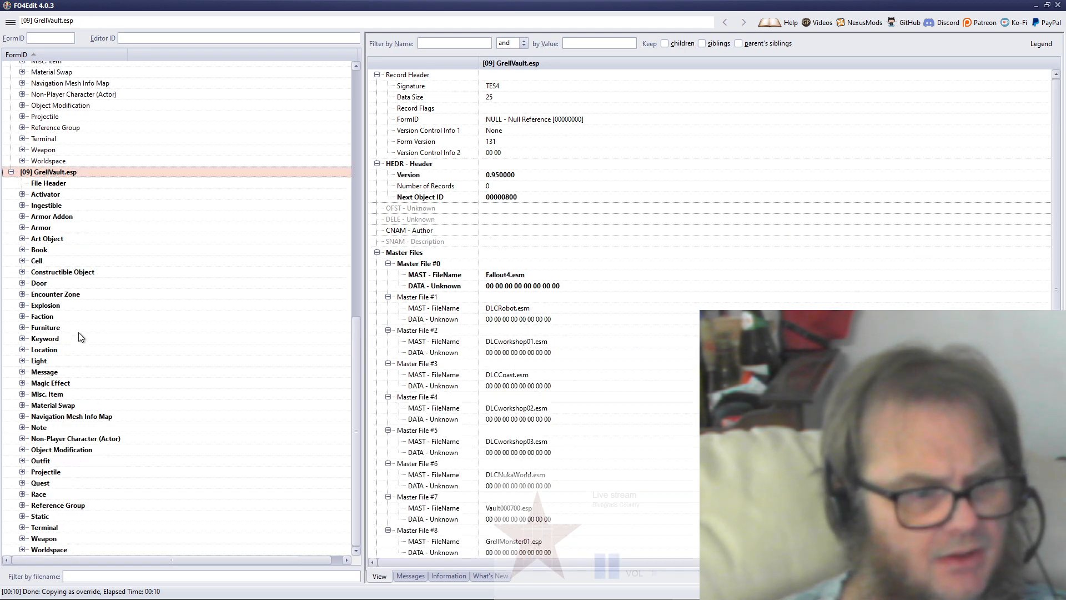
Step: Expand GrellMonster01.esp's Cell group down to Block 2, Sub-Block 5 to examine its cell record
scroll(87, 249, up, 2)
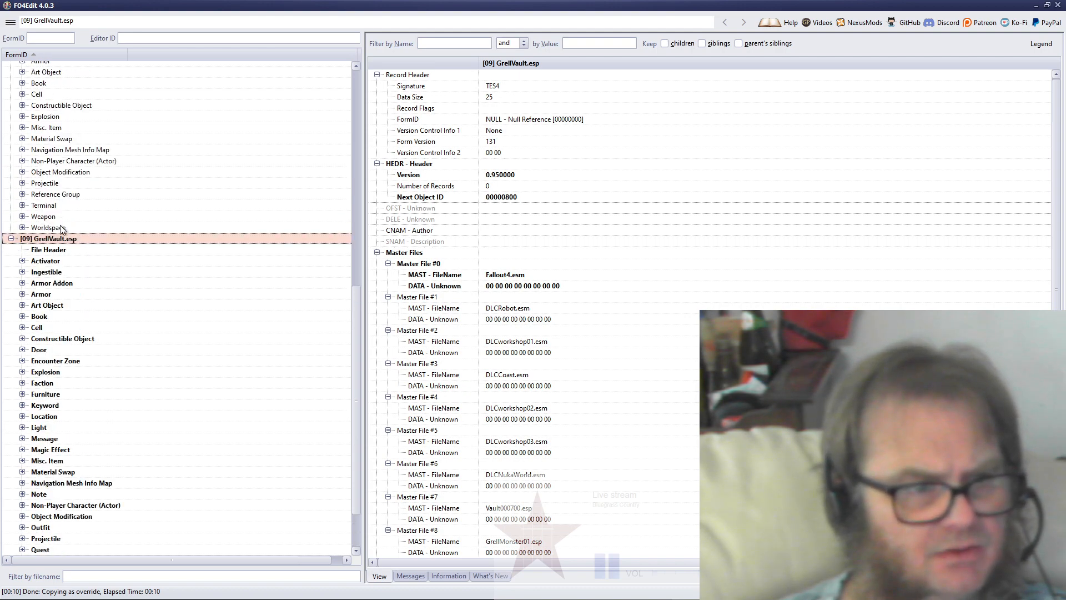
scroll(63, 228, up, 4)
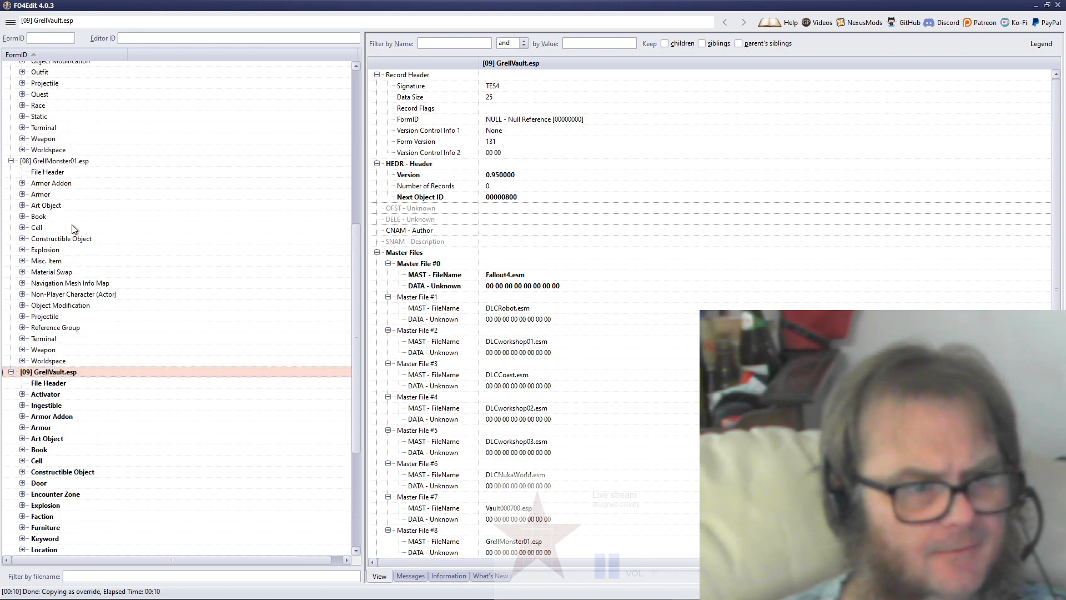
click(22, 228)
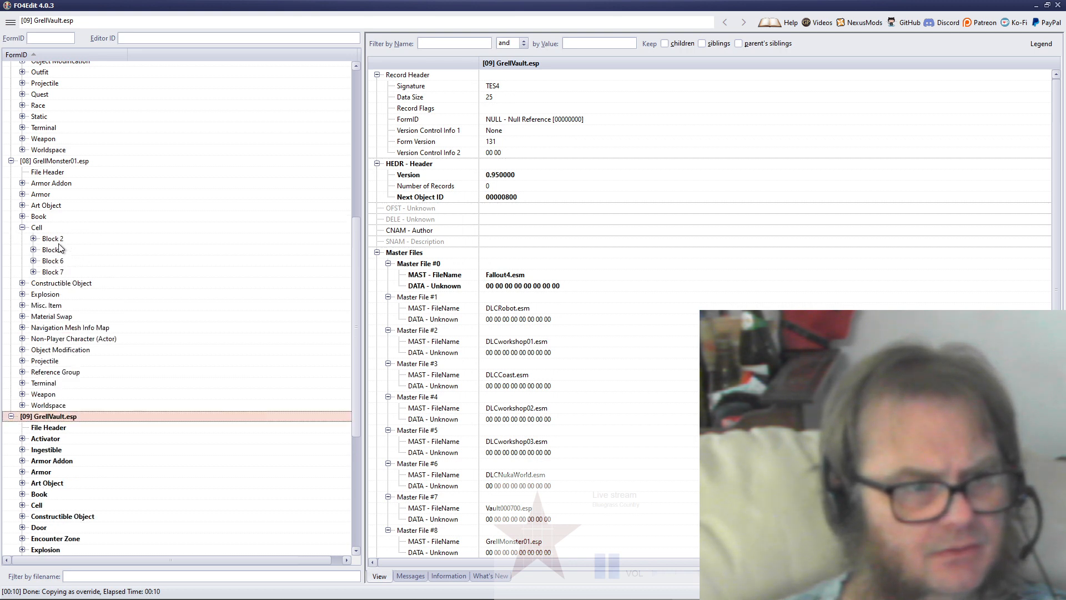
click(33, 239)
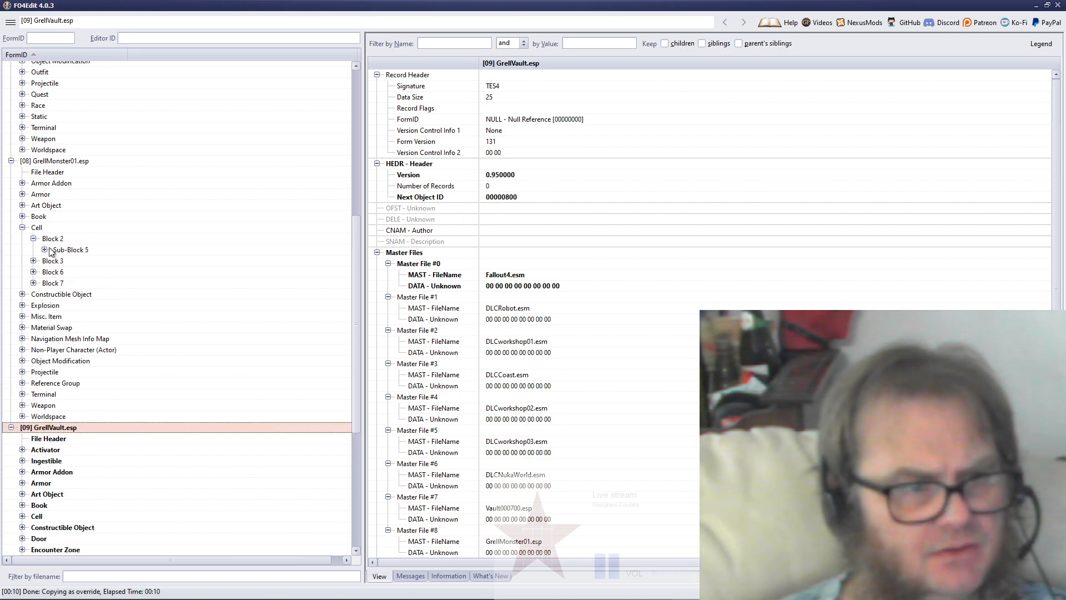
click(45, 250)
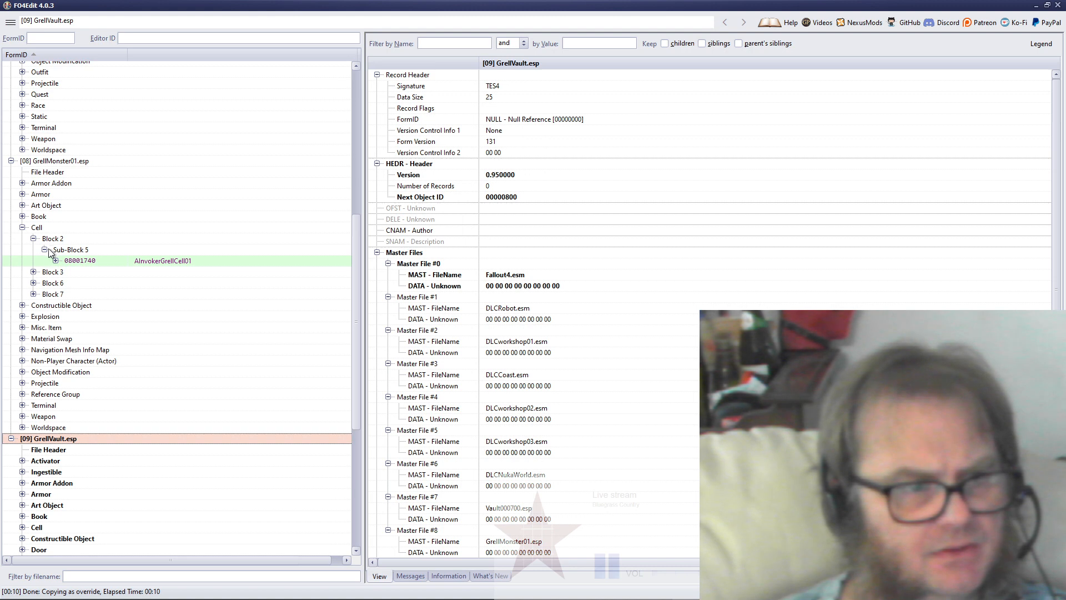
click(30, 273)
Step: Expand GrellVault.esp's Cell group through Block 2, Sub-Block 5 and AInvokerGrellCell01 to examine its persistent placed objects
scroll(83, 378, down, 6)
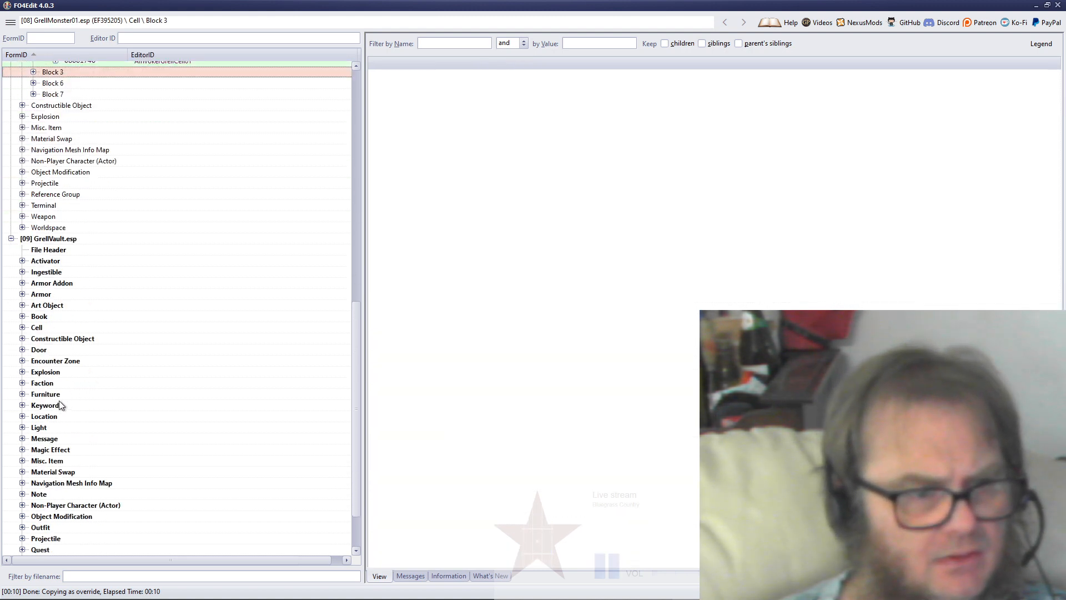
scroll(83, 452, down, 2)
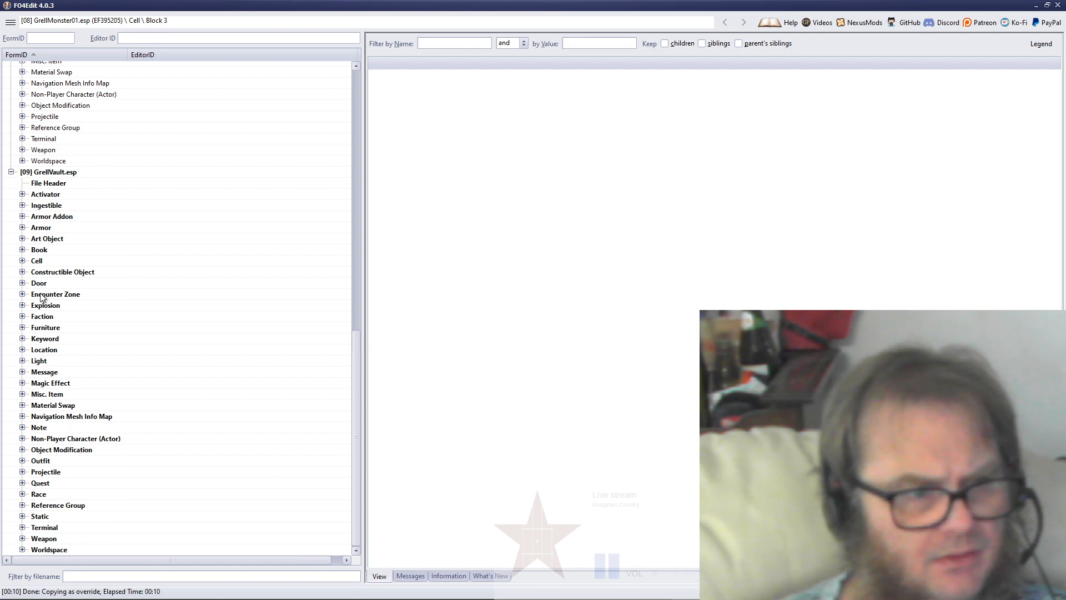
click(23, 261)
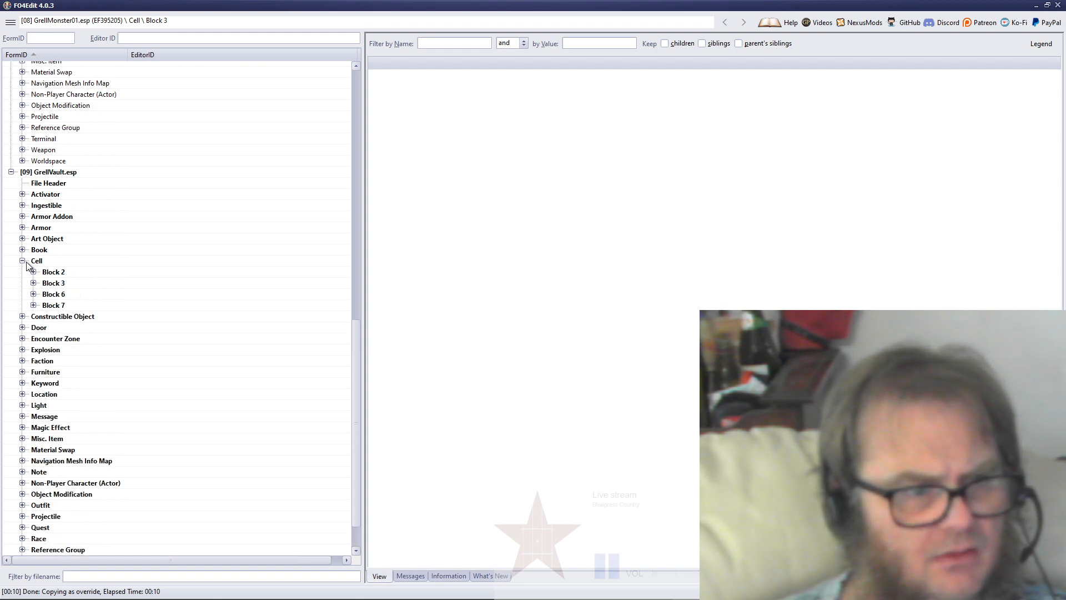
click(33, 272)
click(45, 283)
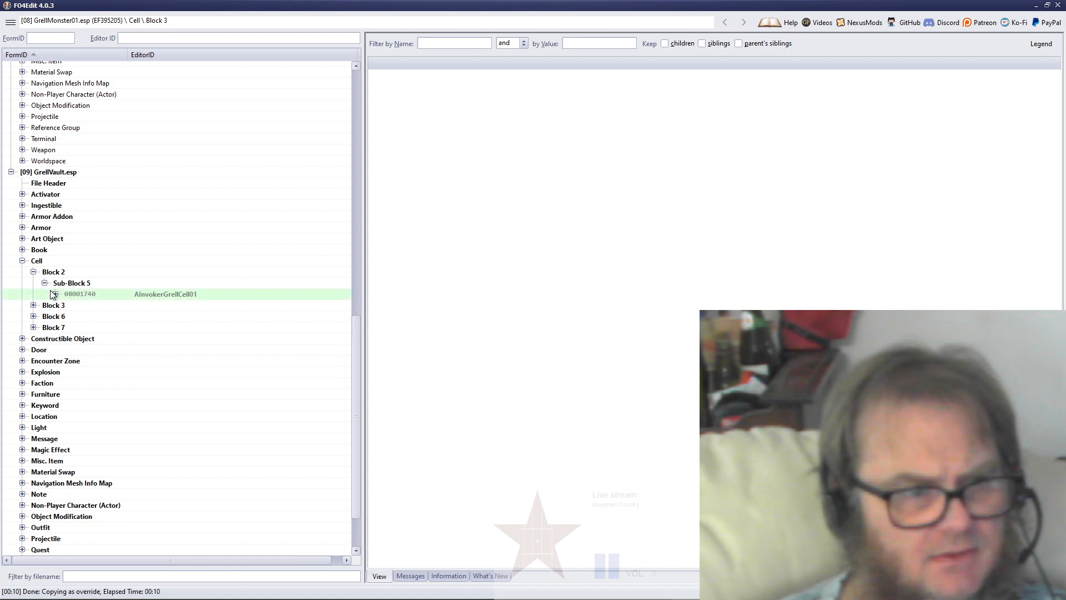
click(56, 295)
click(67, 305)
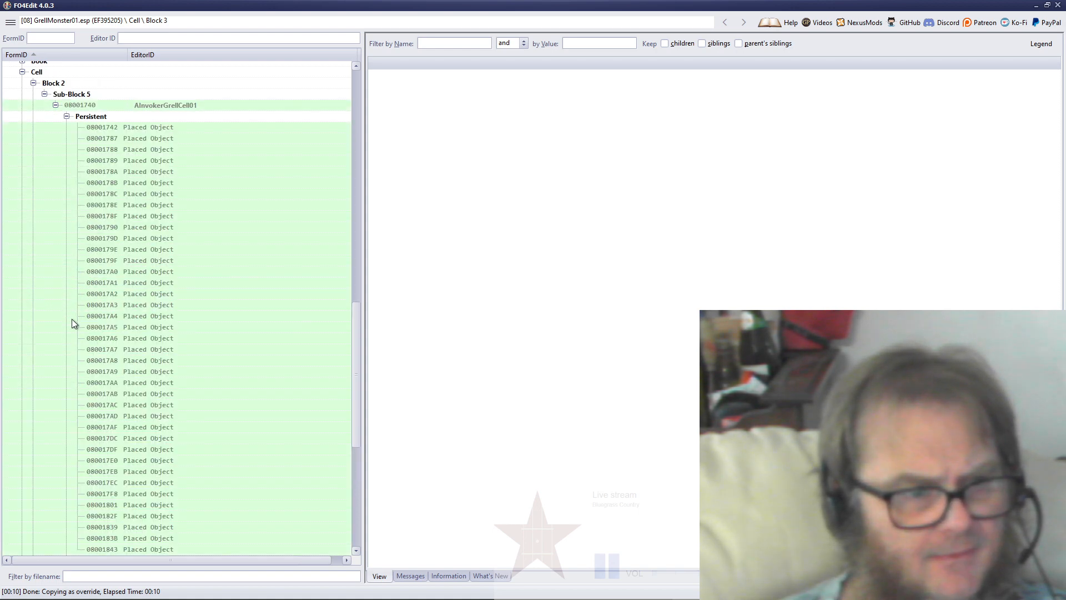
scroll(47, 166, up, 2)
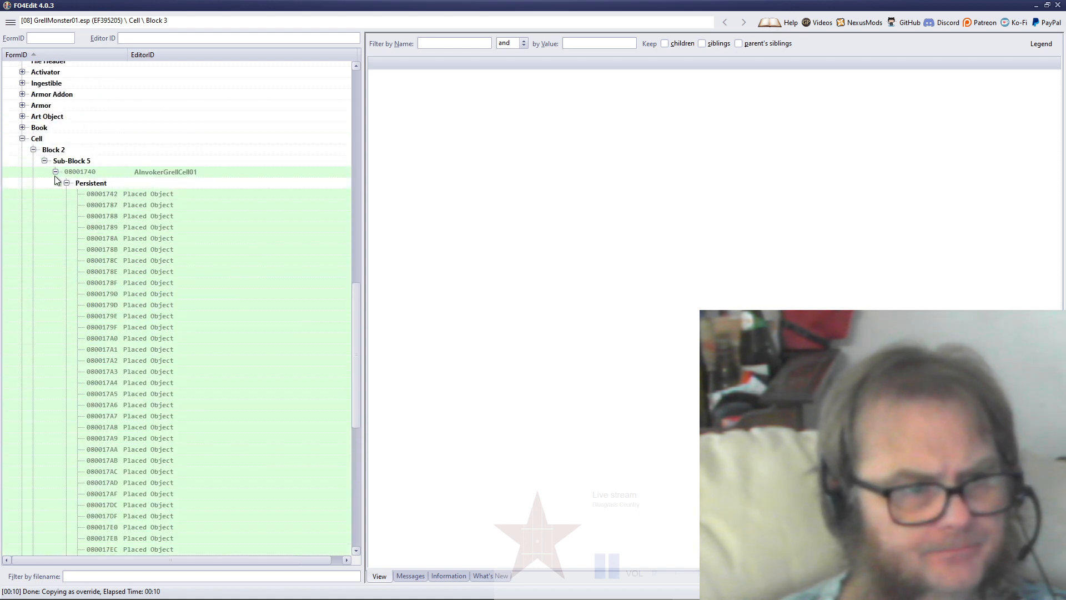
Step: Expand Blocks 3, 6 and 7 with their sub-blocks in GrellVault.esp's Cell group to examine the copied cell records
click(56, 171)
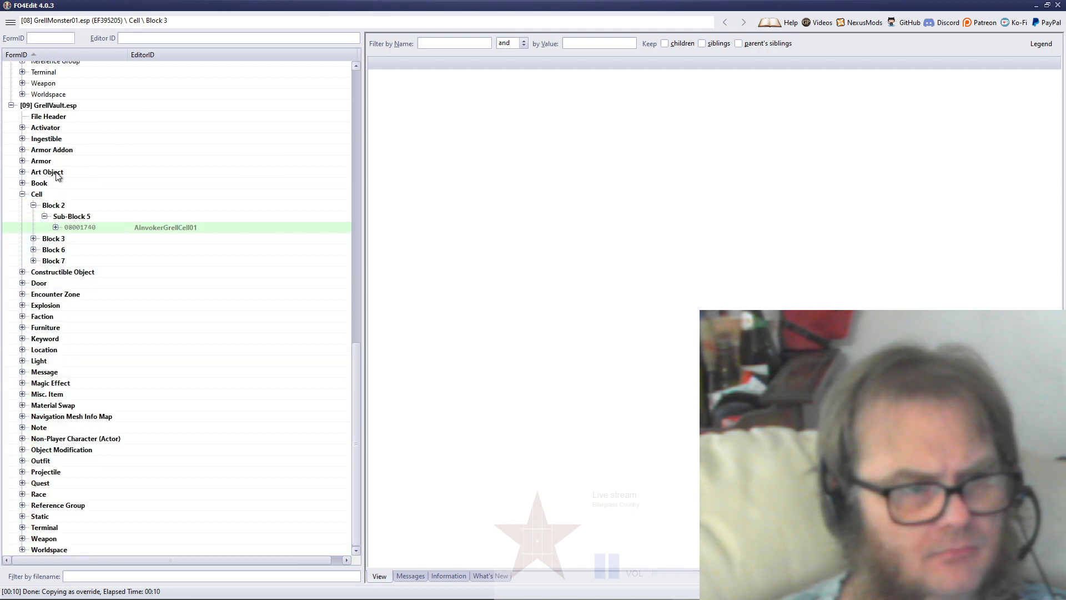
click(34, 238)
click(44, 249)
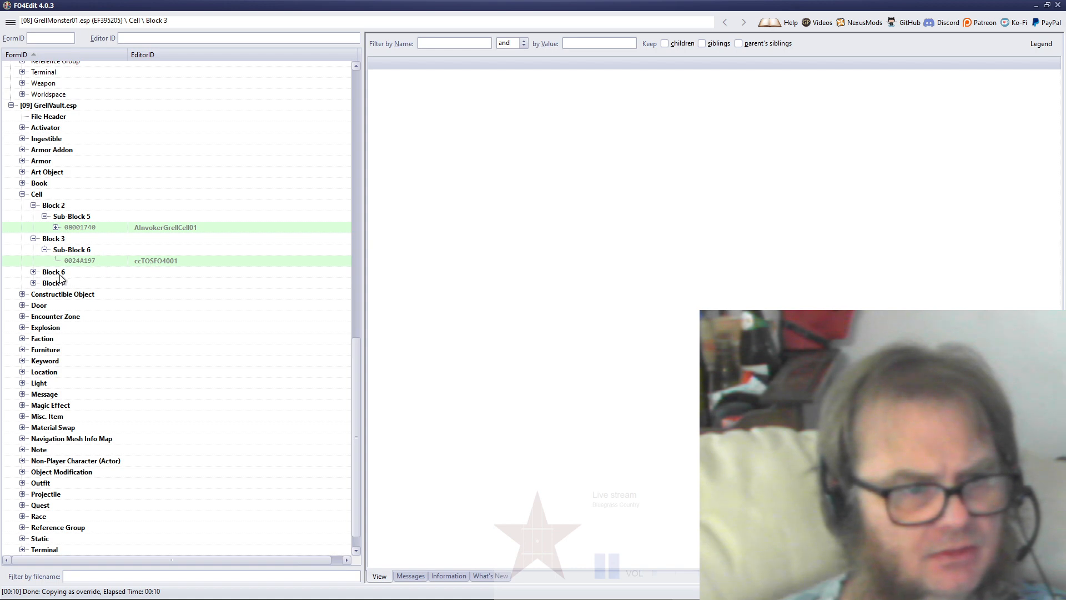
click(33, 272)
click(44, 284)
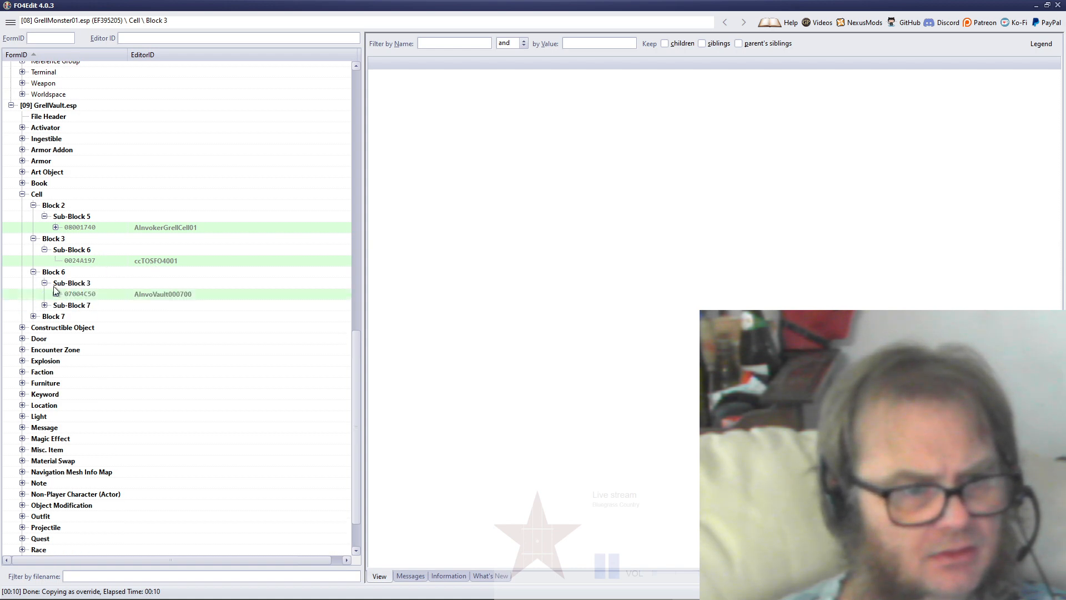
click(44, 306)
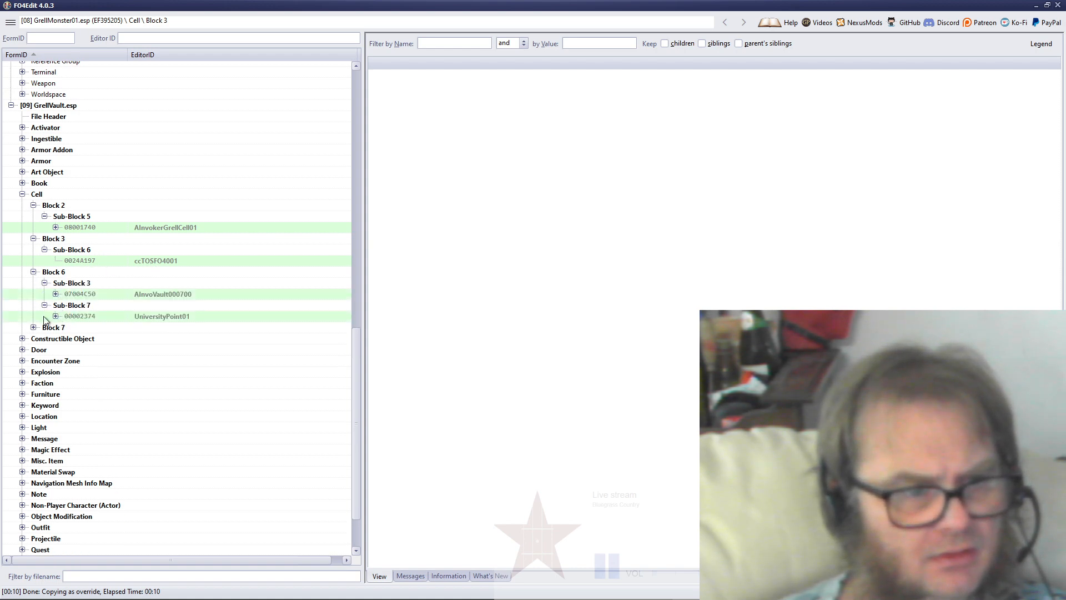
click(34, 328)
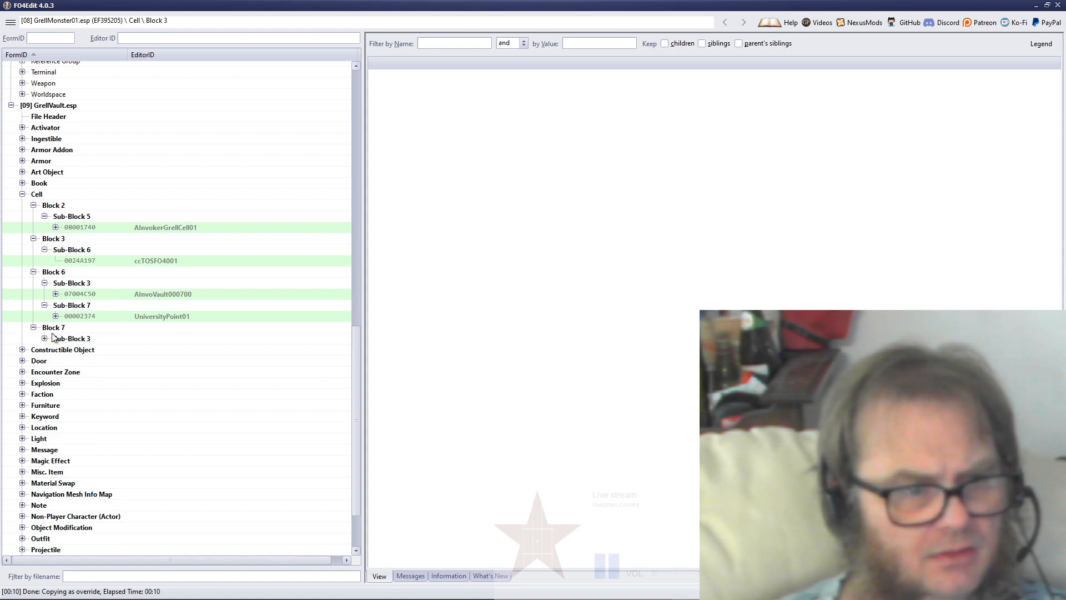
click(45, 338)
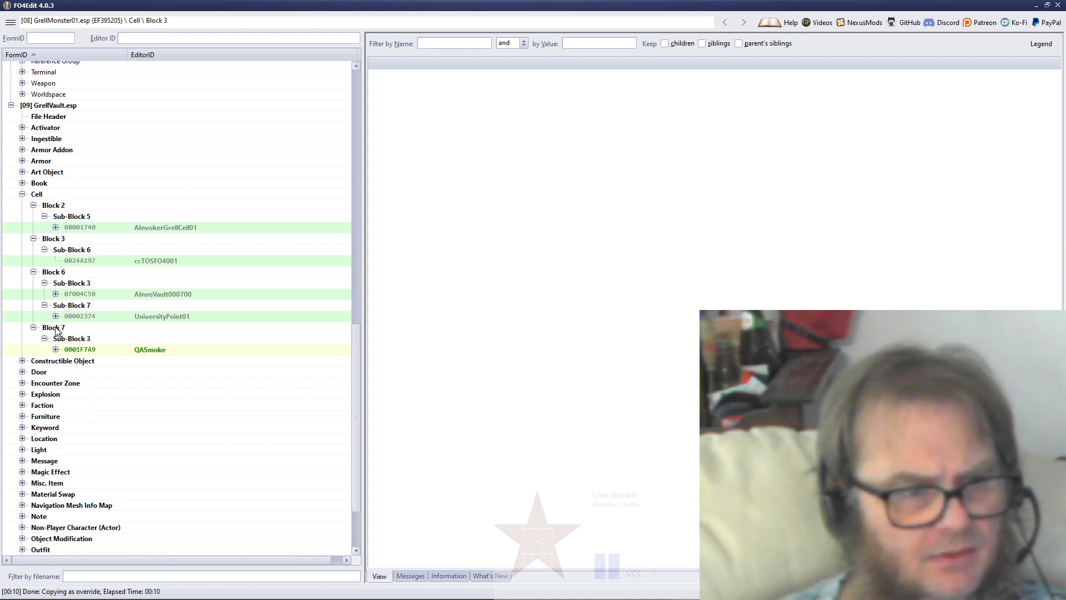
click(54, 328)
right_click(55, 326)
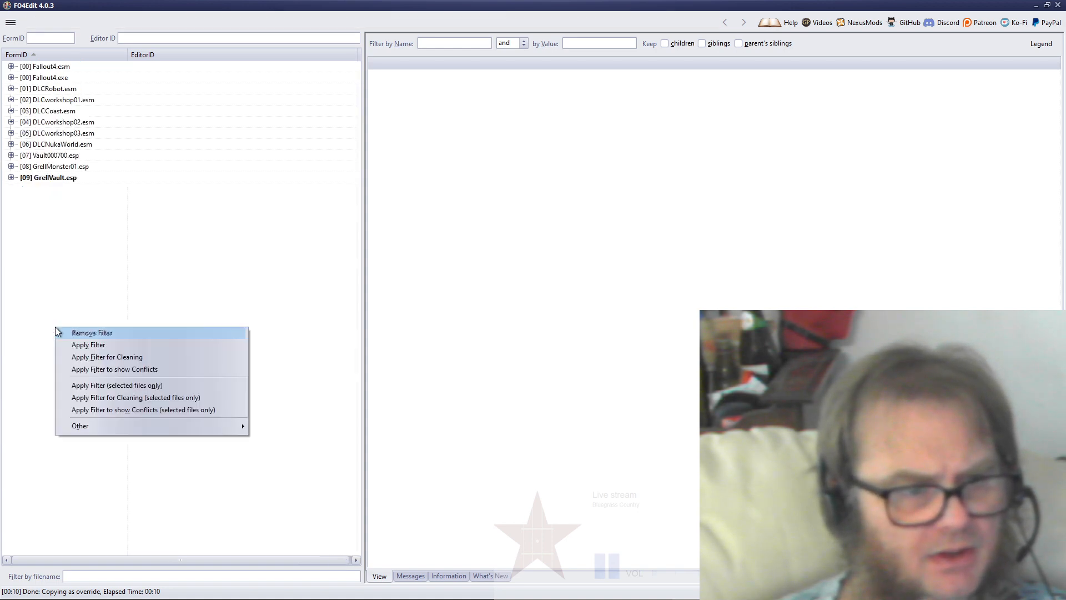
click(65, 238)
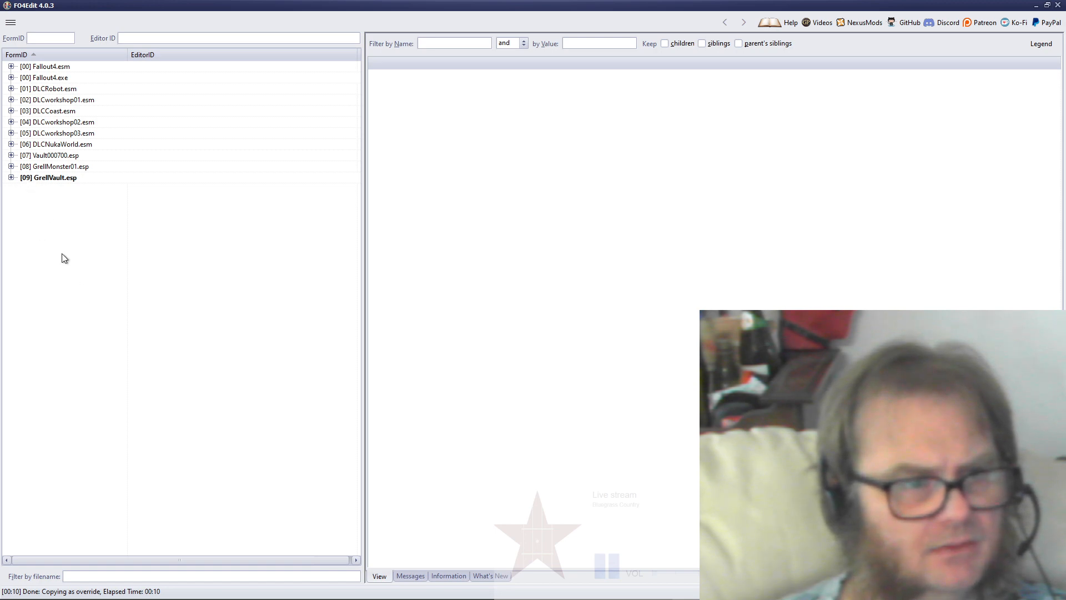
Step: Remove Block 7 with its QASmoke cell from GrellVault.esp's Cell group and confirm the permanent removal
click(11, 177)
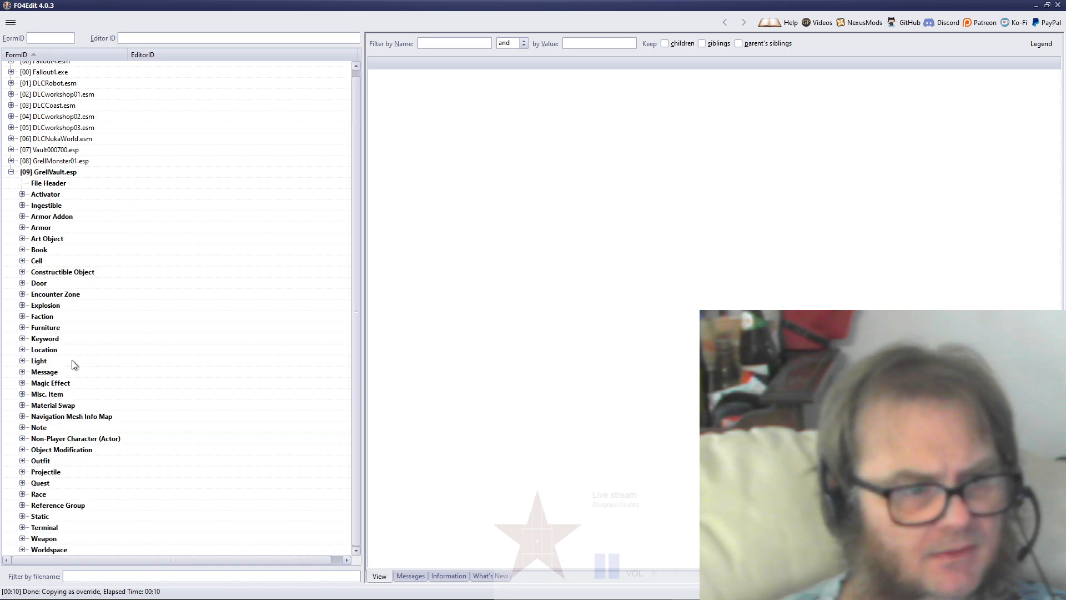
click(23, 261)
click(33, 305)
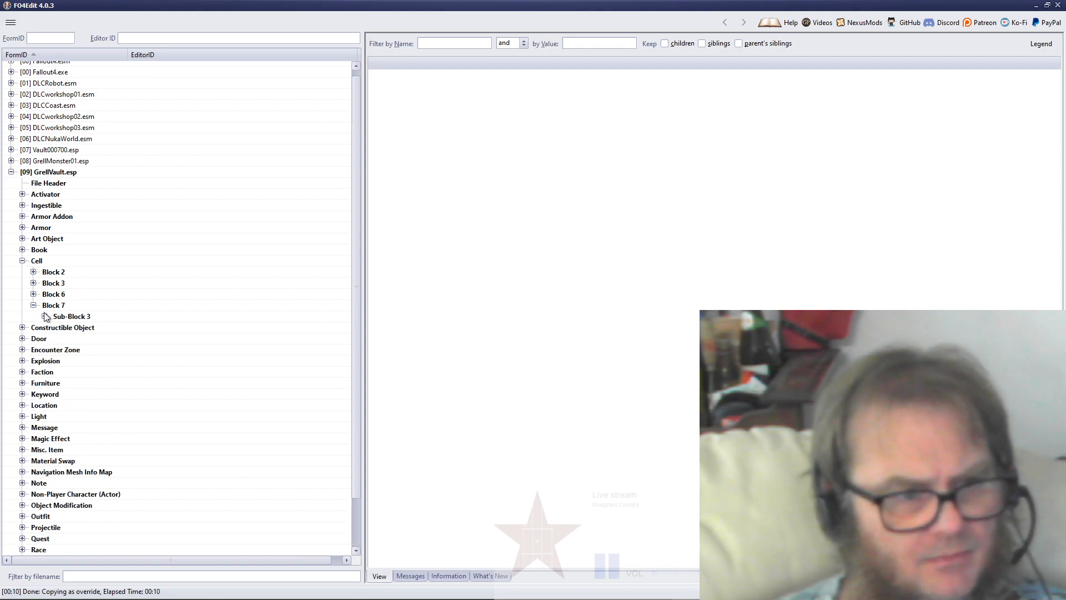
click(44, 316)
click(58, 329)
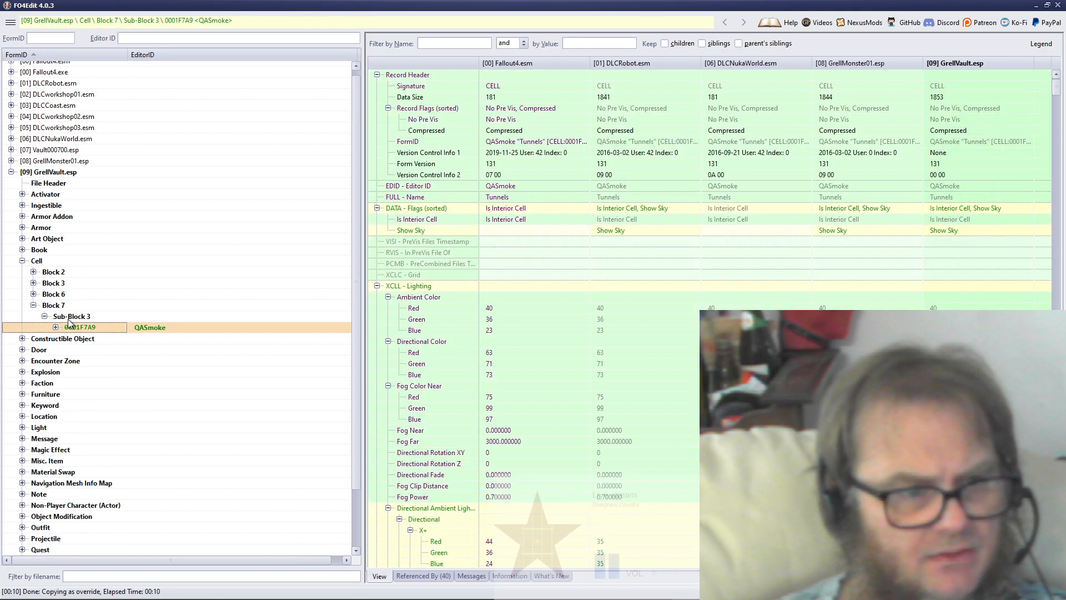
right_click(50, 305)
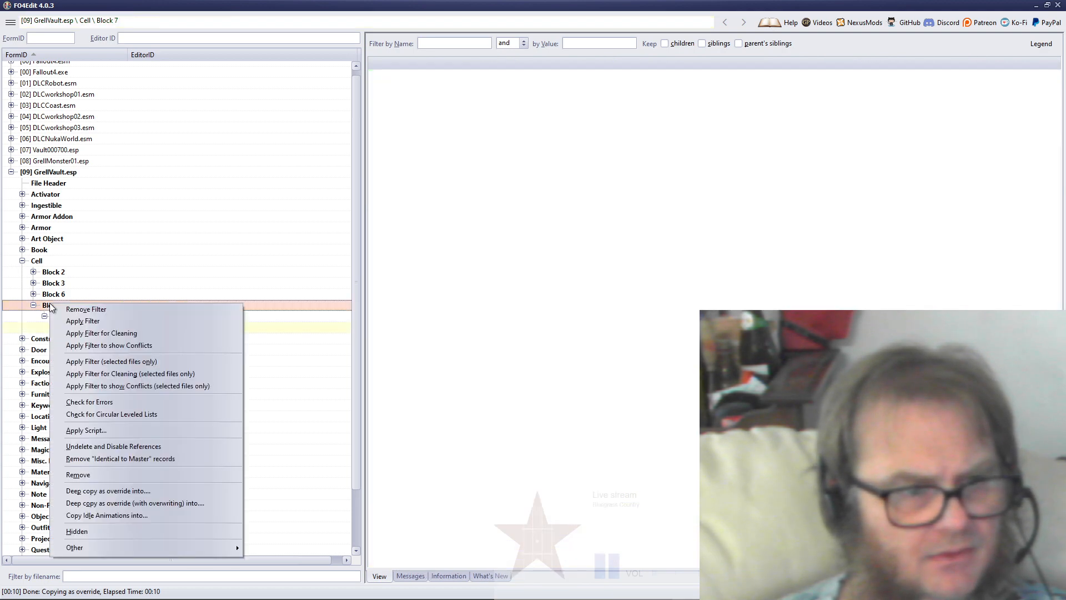
click(109, 475)
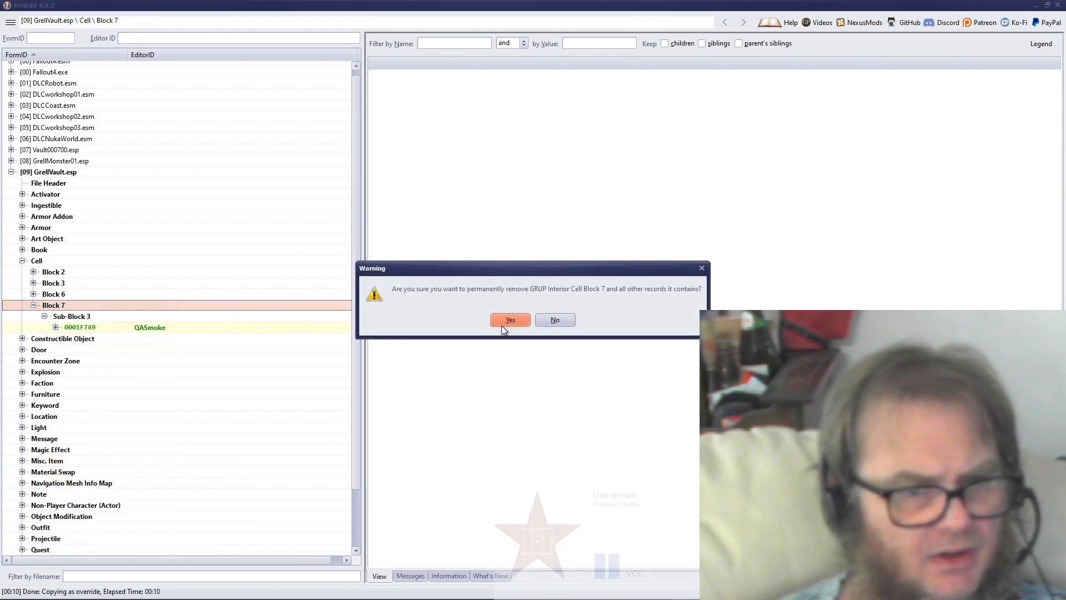
click(523, 320)
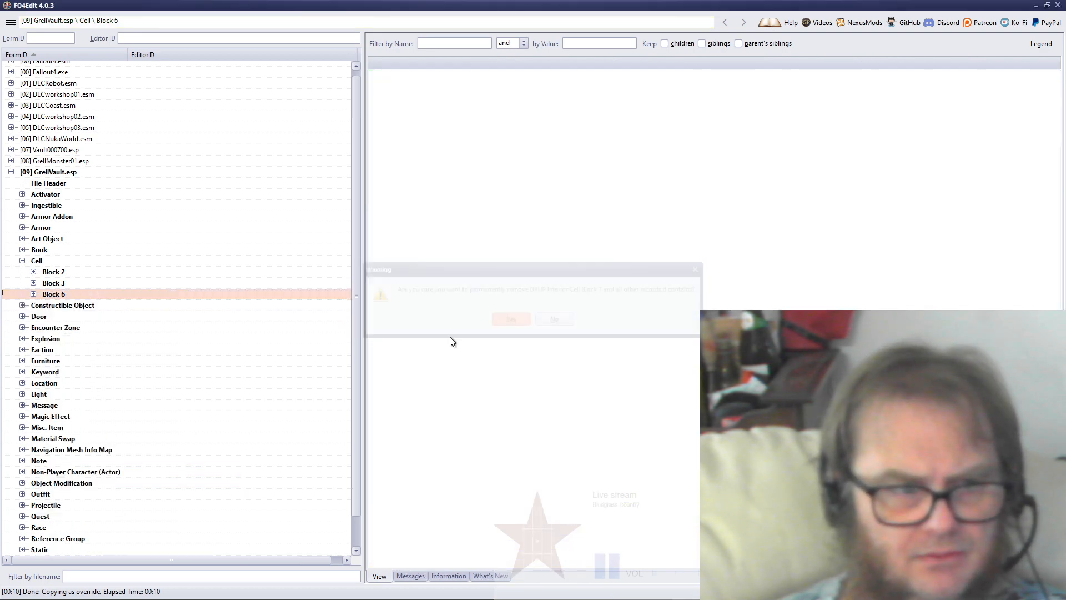
Step: Inspect the sub-blocks of GrellVault.esp's Cell Block 6 and remove Sub-Block 7 with its UniversityPoint01 cell
click(33, 293)
click(44, 305)
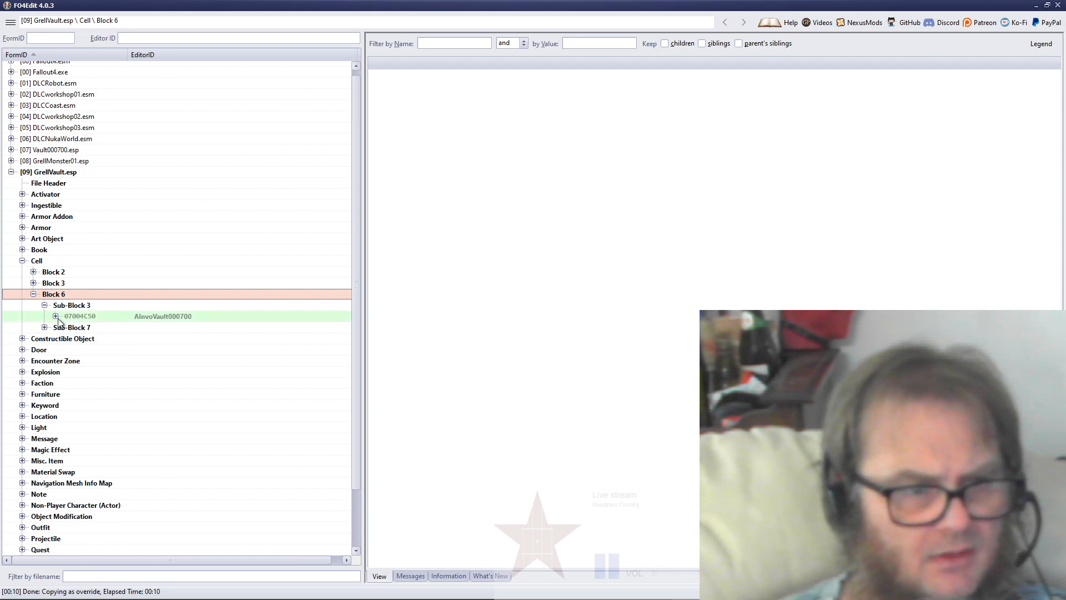
click(55, 316)
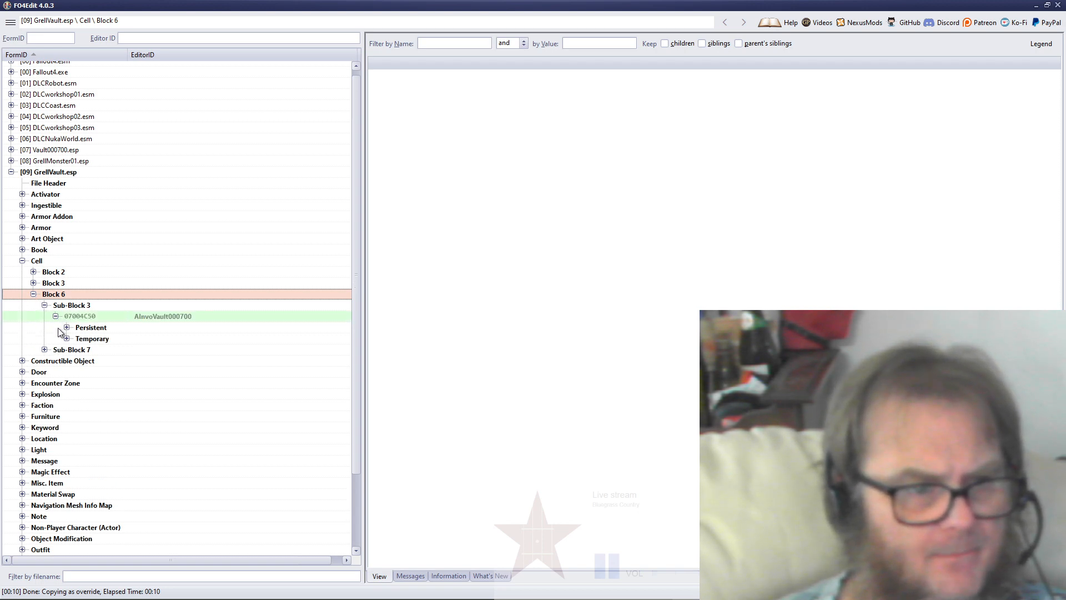
click(45, 350)
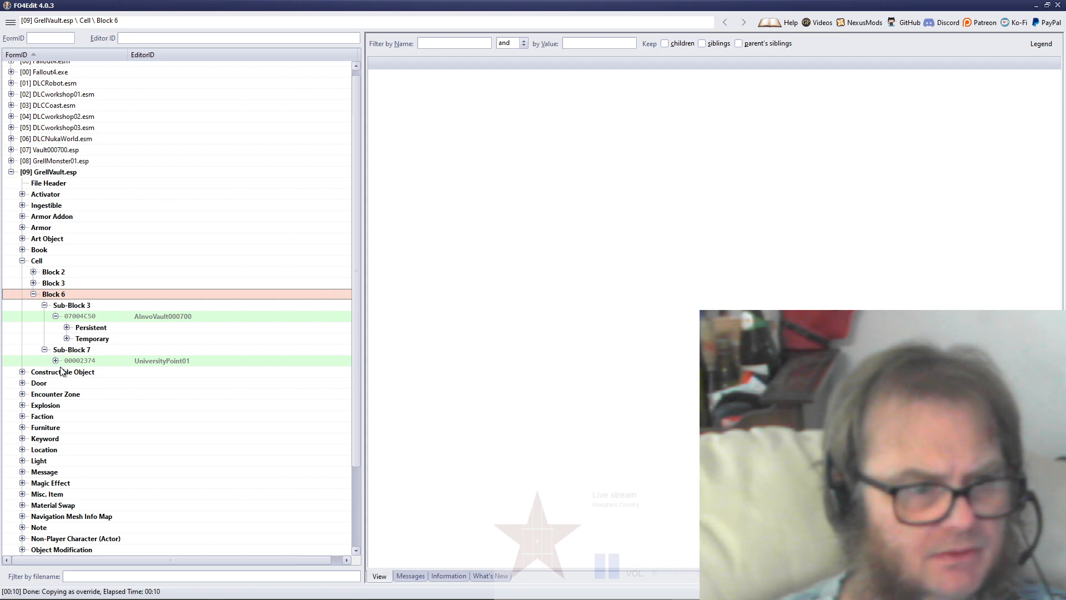
click(55, 360)
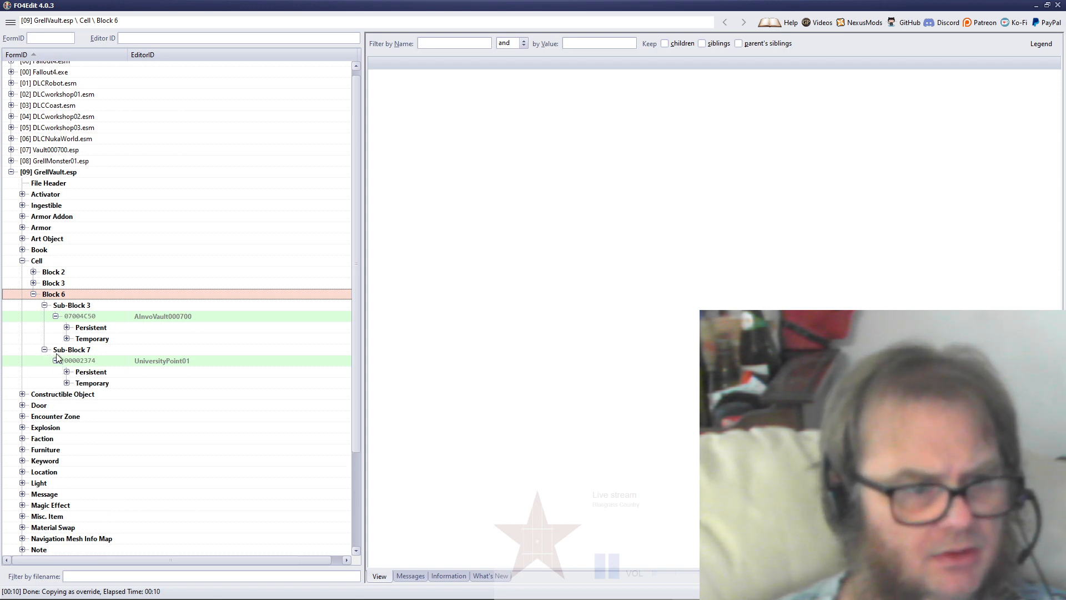
click(67, 372)
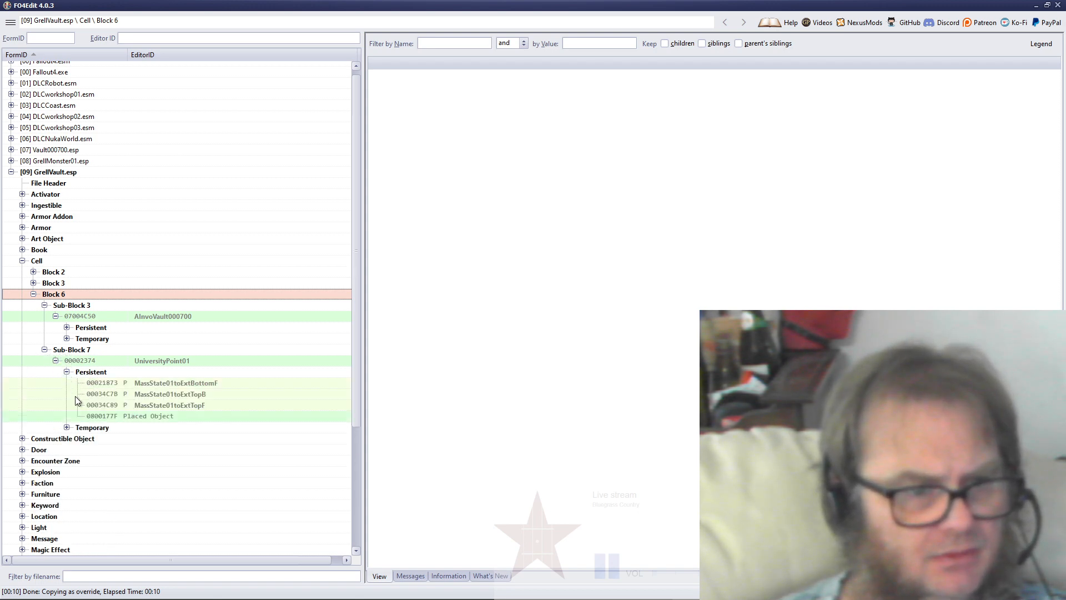
click(67, 427)
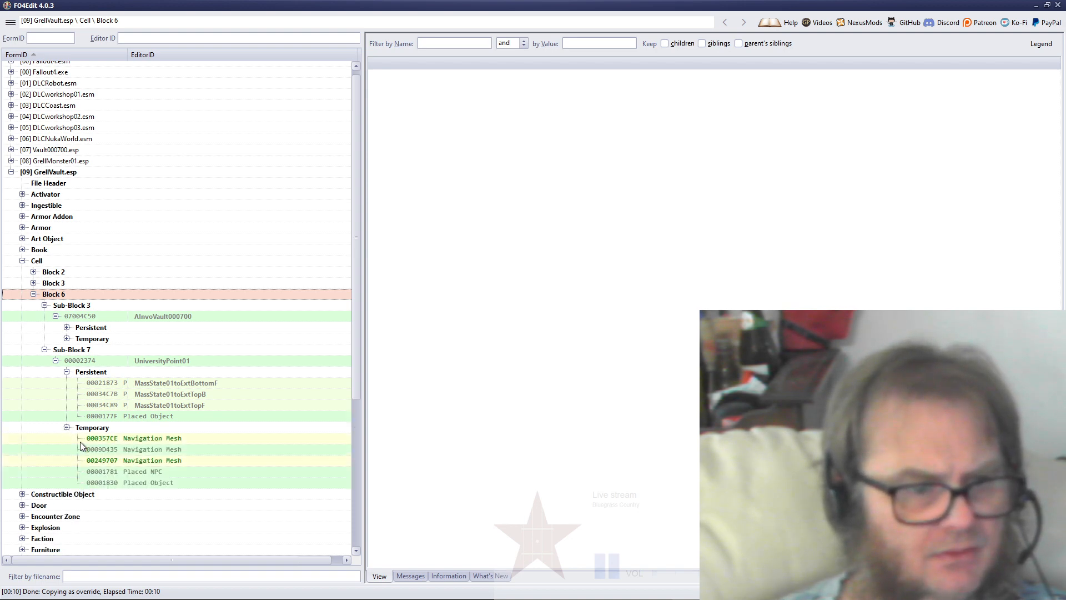
click(71, 354)
right_click(71, 353)
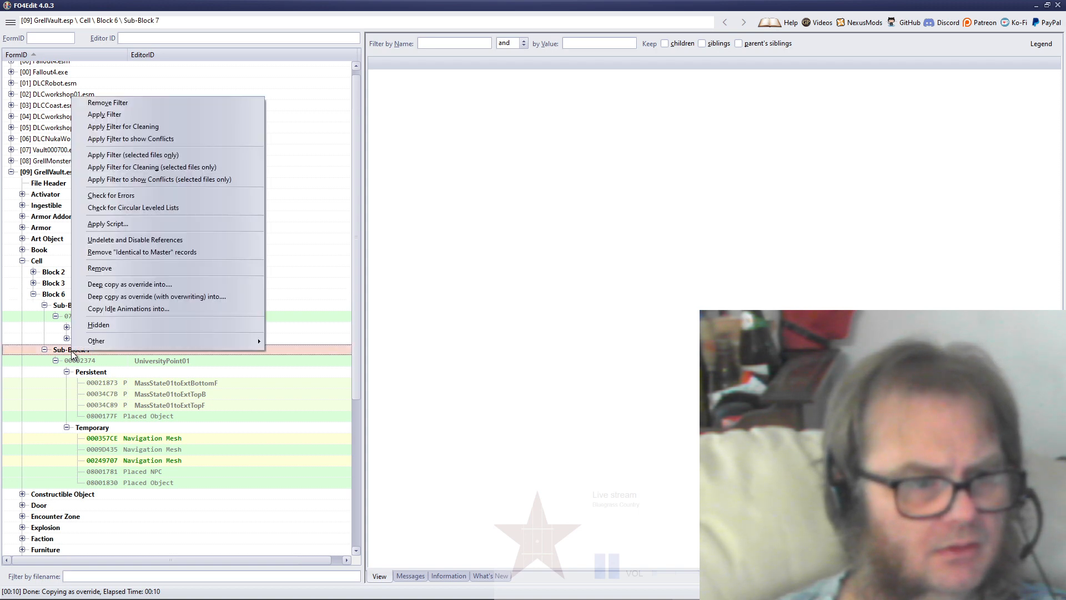
click(115, 268)
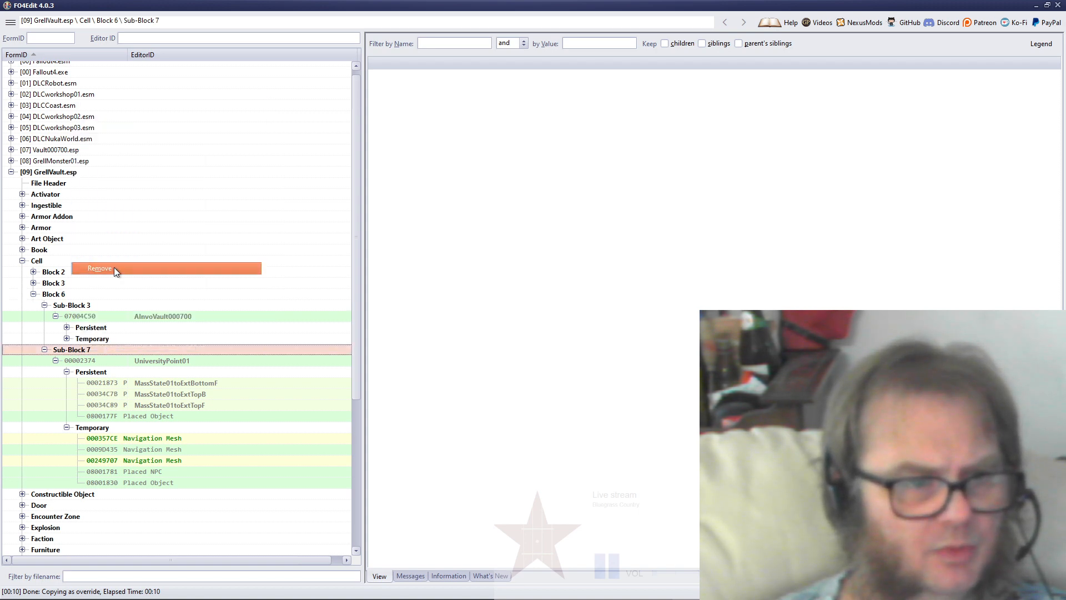
click(510, 318)
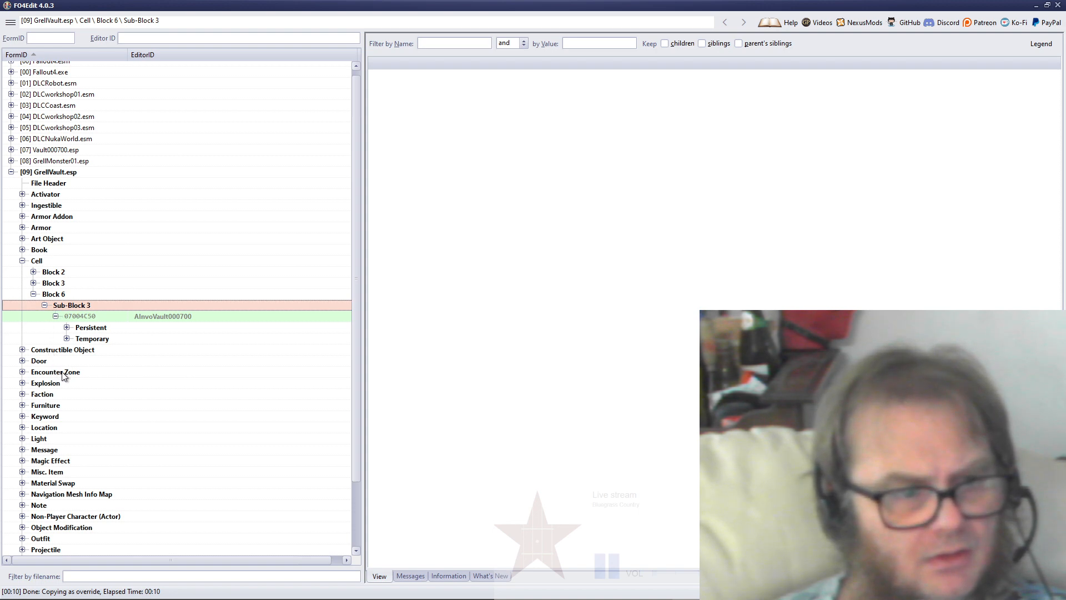
Step: Expand GrellVault.esp's record groups from Constructible Object through Location to examine their copied records
click(22, 349)
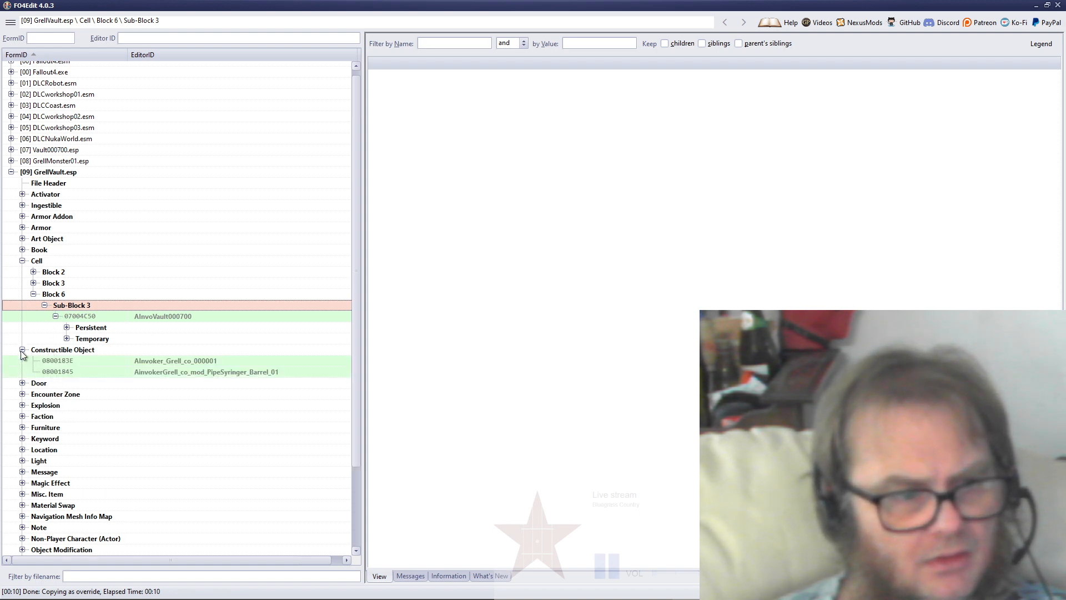
click(22, 382)
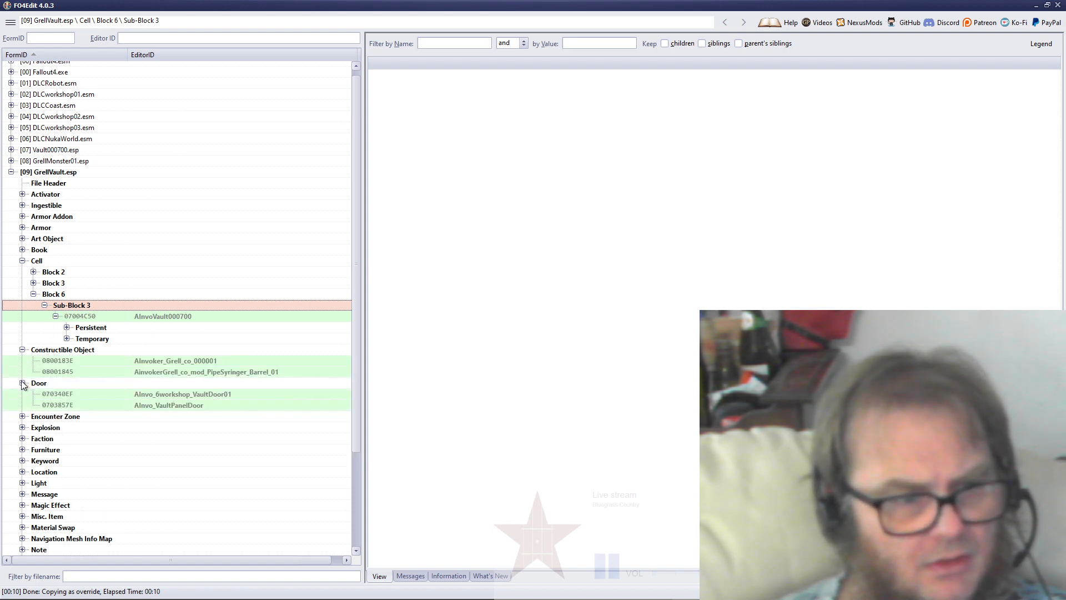
click(23, 417)
click(22, 438)
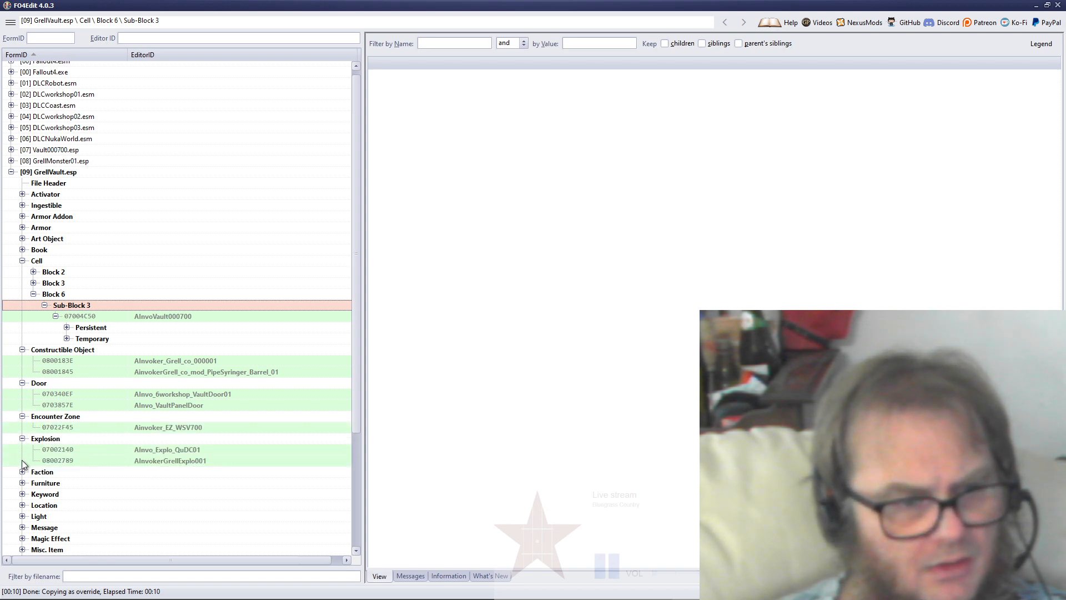
click(22, 472)
scroll(24, 488, down, 3)
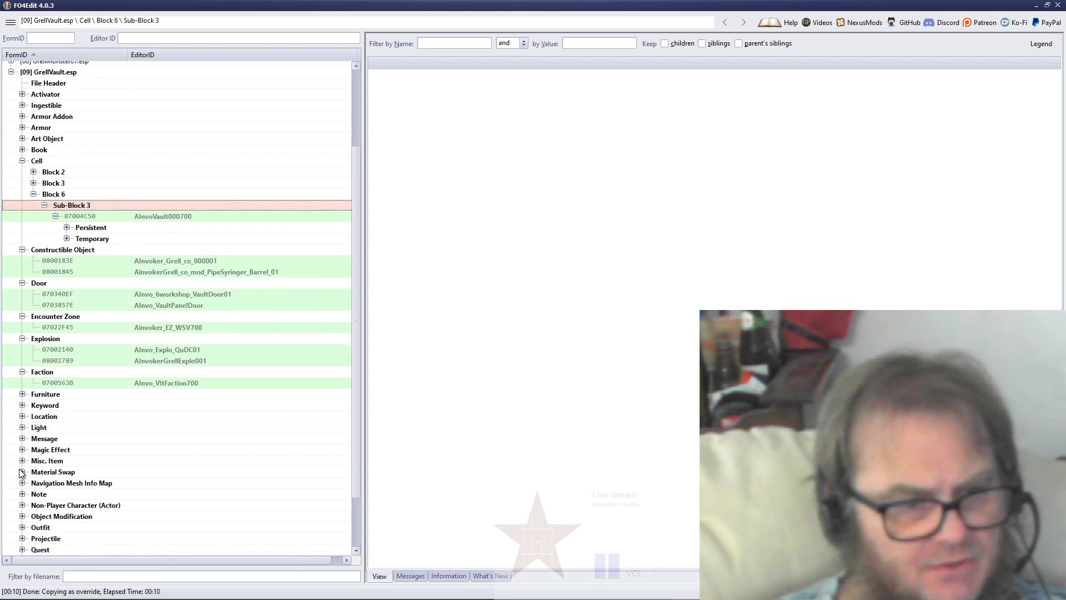
click(22, 394)
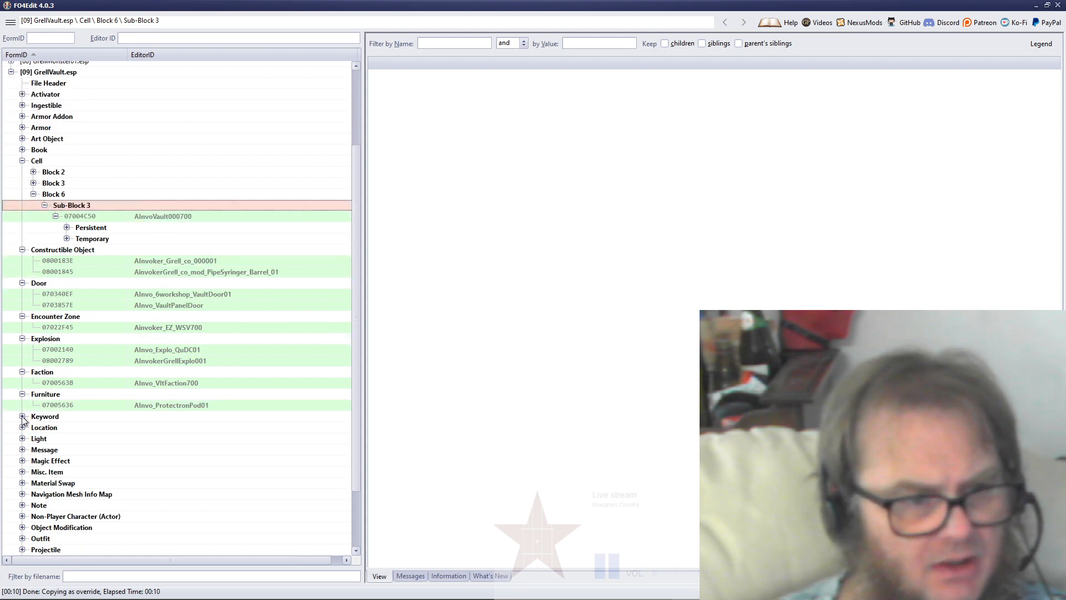
click(22, 416)
click(23, 449)
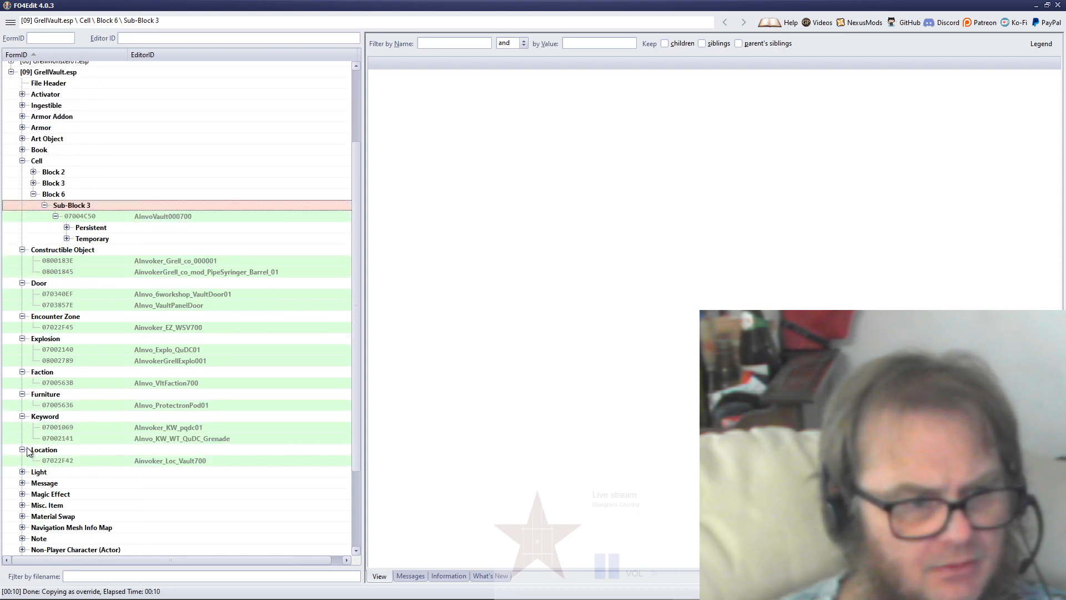
Step: Expand GrellVault.esp's Light, Message, Magic Effect, Misc. Item and Material Swap groups to examine their copied records
scroll(23, 451, down, 3)
click(22, 371)
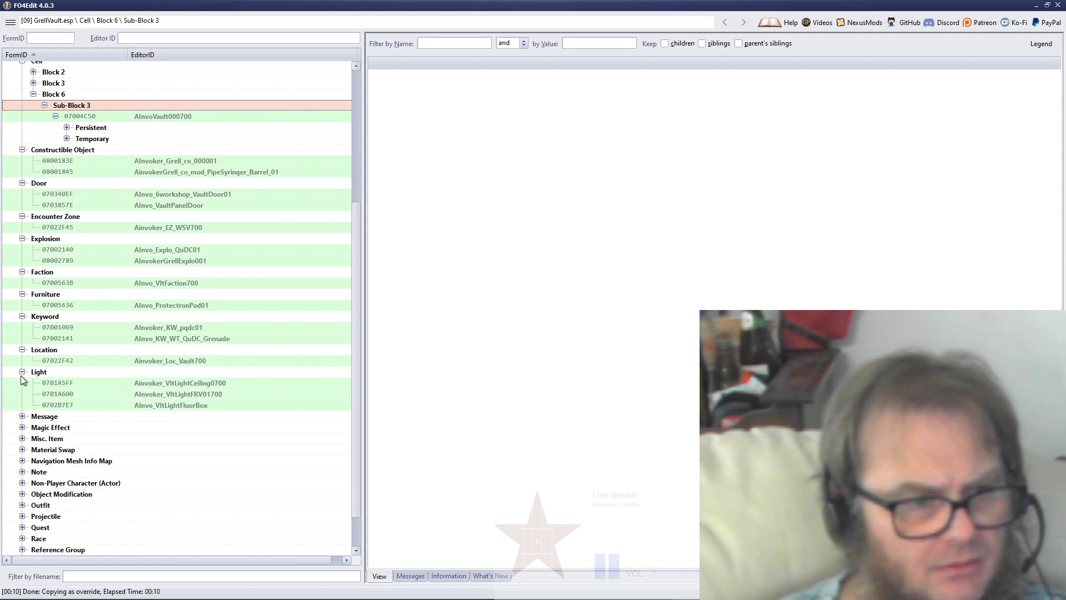
click(23, 416)
scroll(24, 411, down, 4)
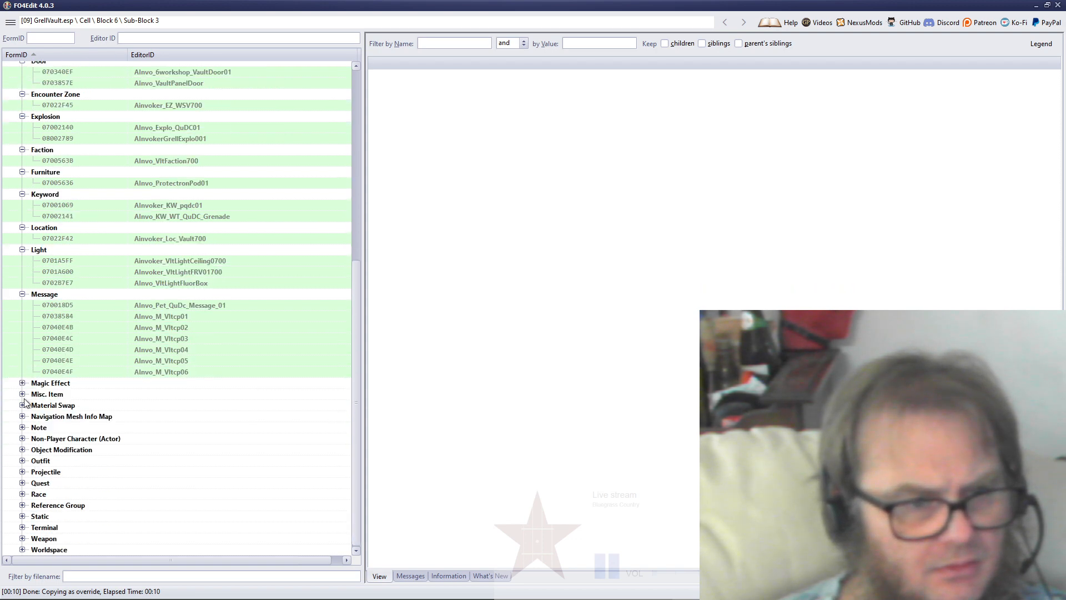
click(22, 384)
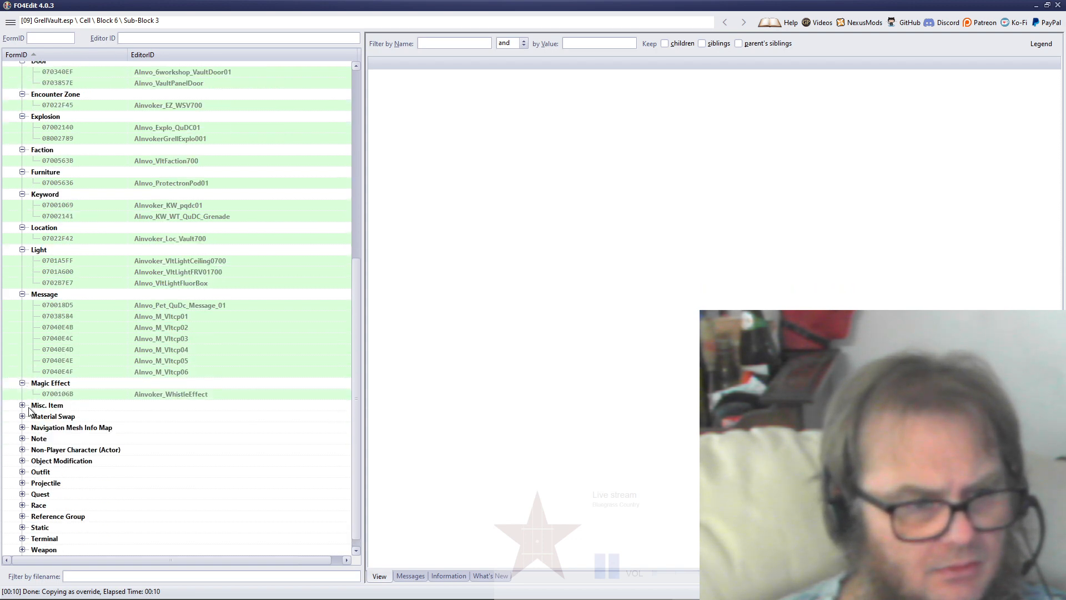
click(22, 405)
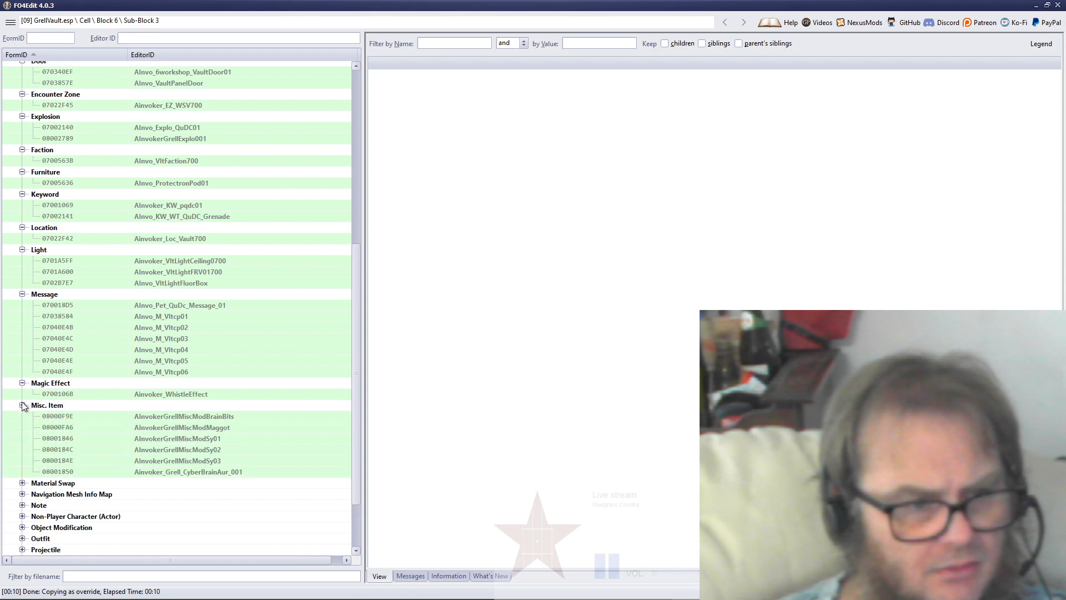
click(22, 483)
scroll(14, 425, down, 7)
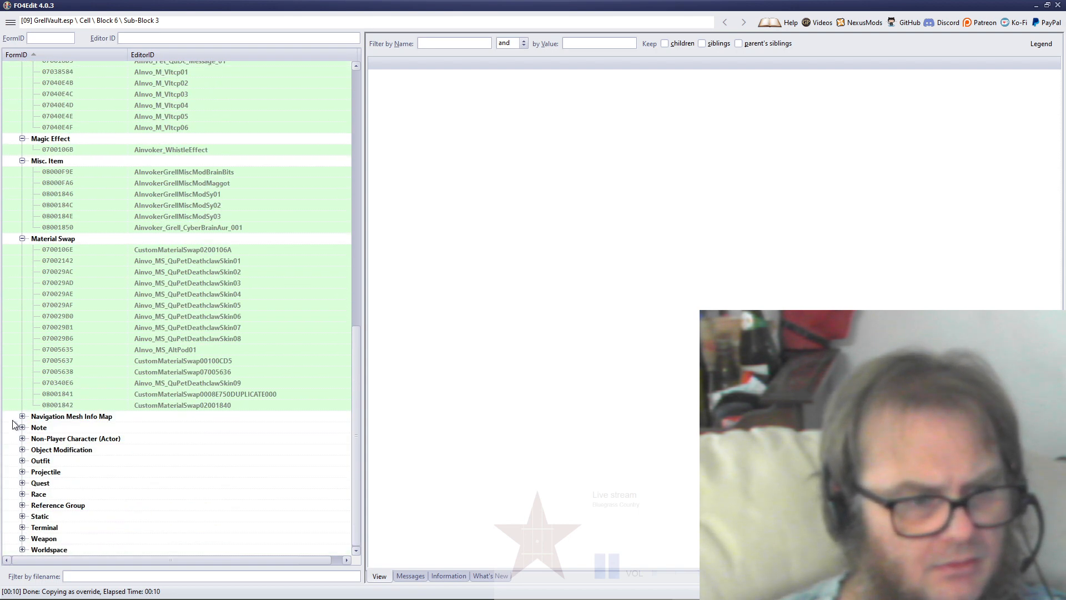
Step: Expand GrellVault.esp's Navigation Mesh Info Map group and examine the contents of its 00000FF1 record
click(22, 417)
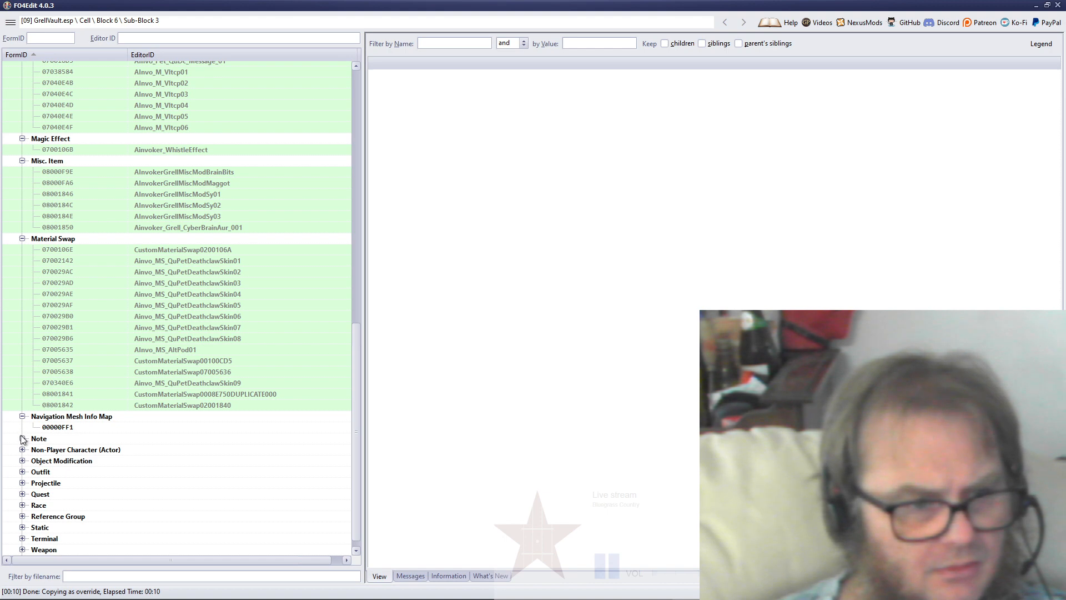
click(63, 418)
click(62, 428)
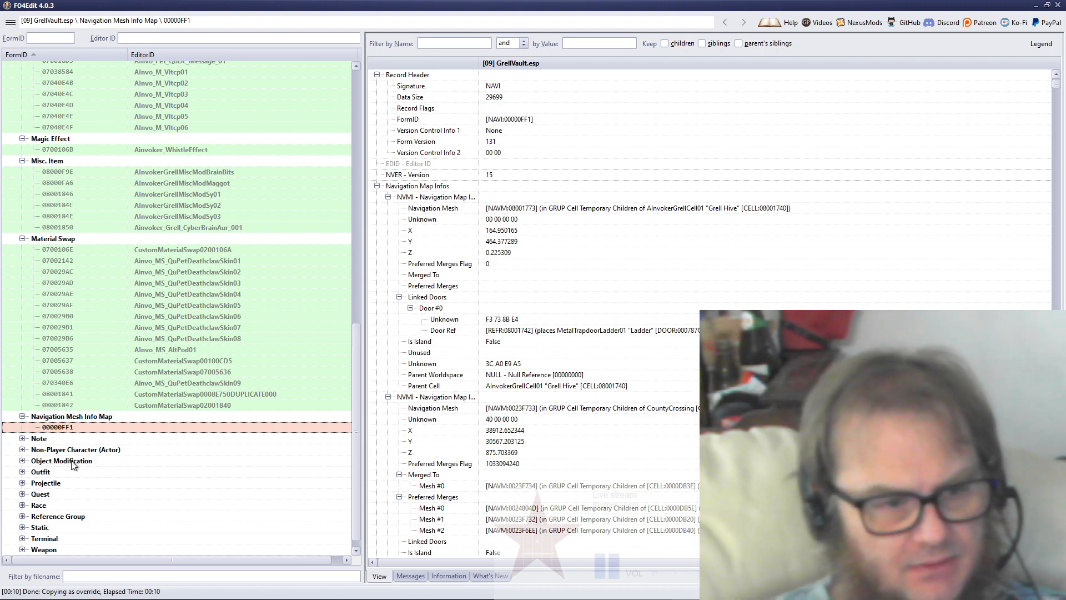
Step: Examine the Ainvo_Holotape_V700 record in the Note group and expand the Non-Player Character (Actor) group
click(22, 438)
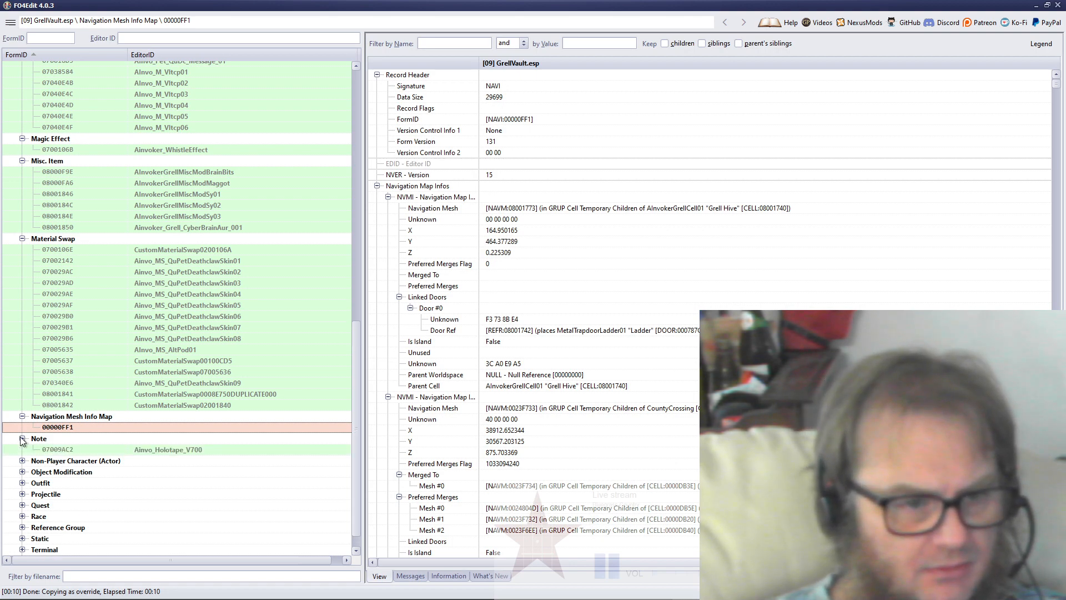
click(54, 450)
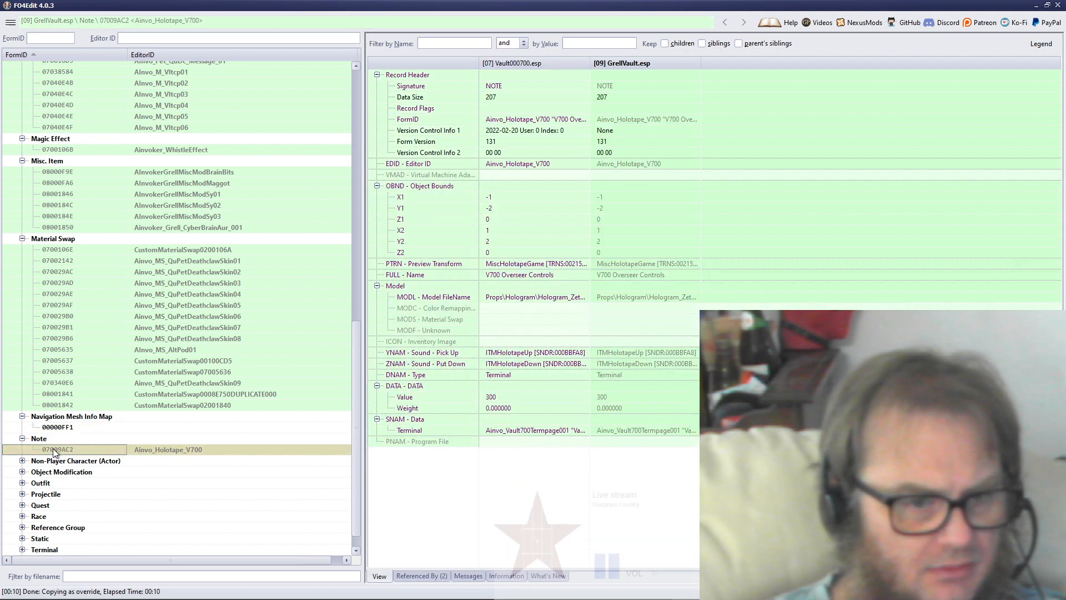
click(22, 460)
scroll(63, 475, down, 2)
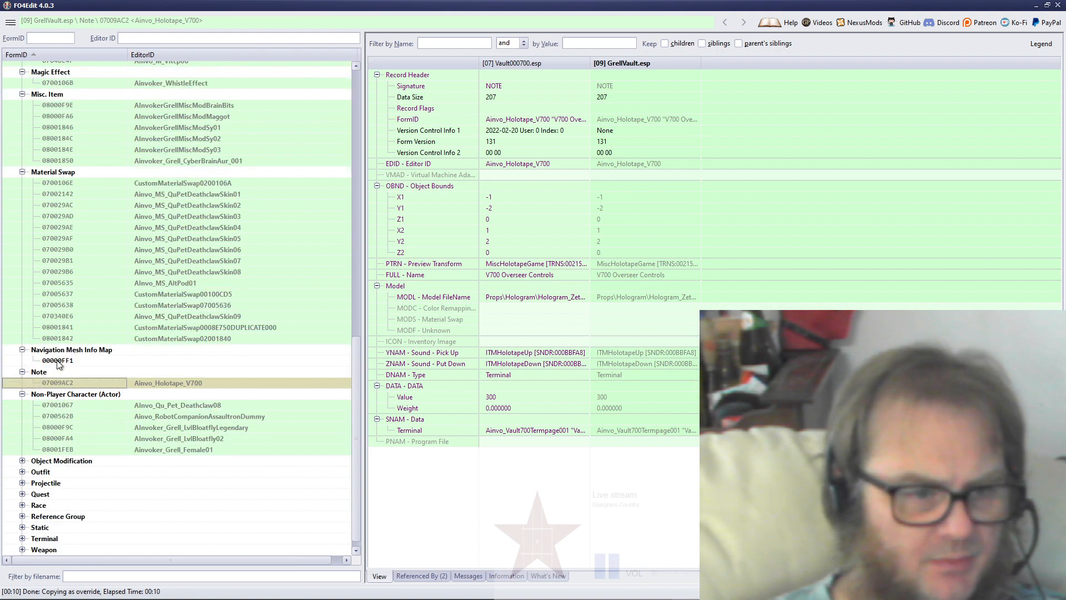
Step: Reopen navigation mesh record 00000FF1 and read through its navigation map entries for the cells they reference
click(63, 350)
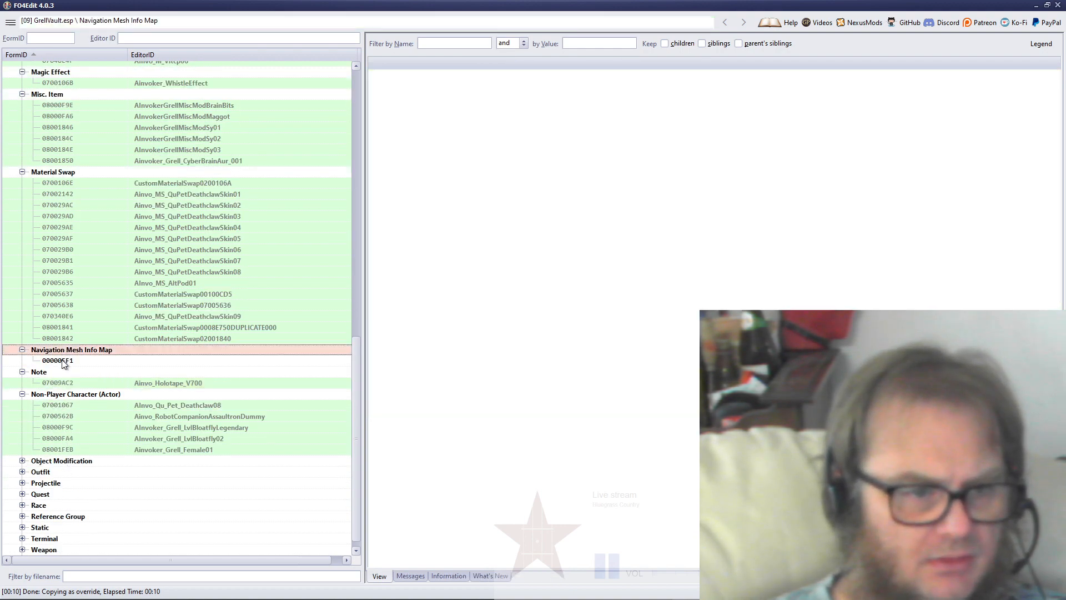
click(64, 362)
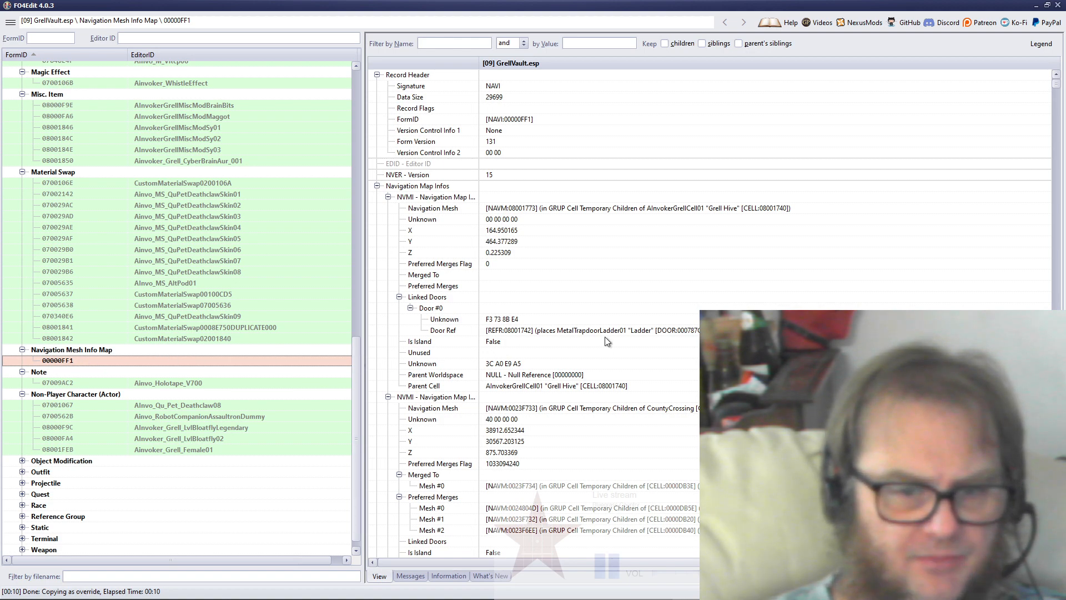
scroll(331, 279, up, 12)
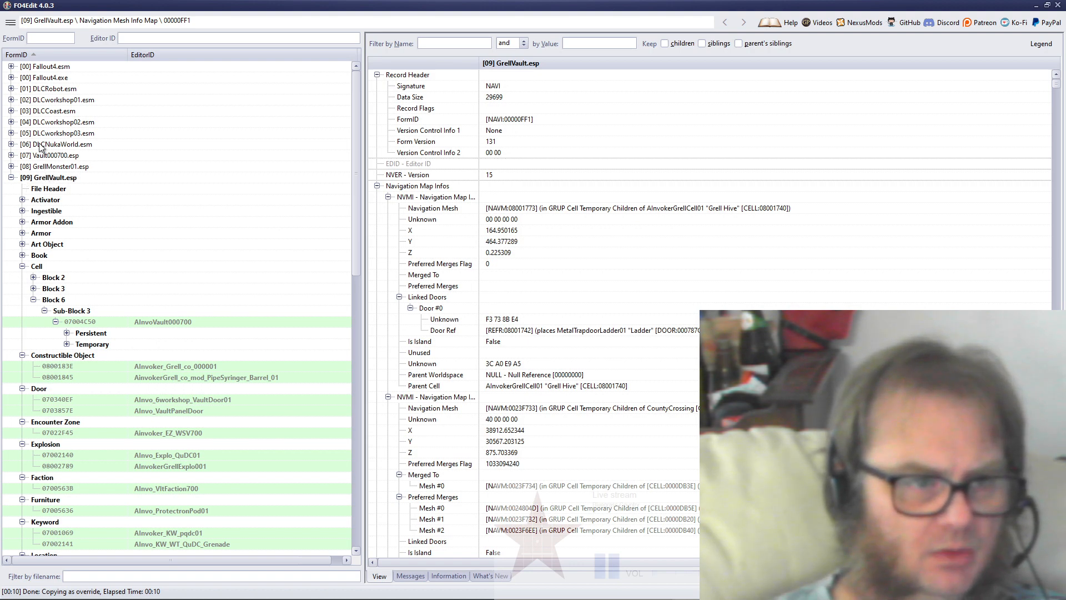
scroll(422, 311, down, 8)
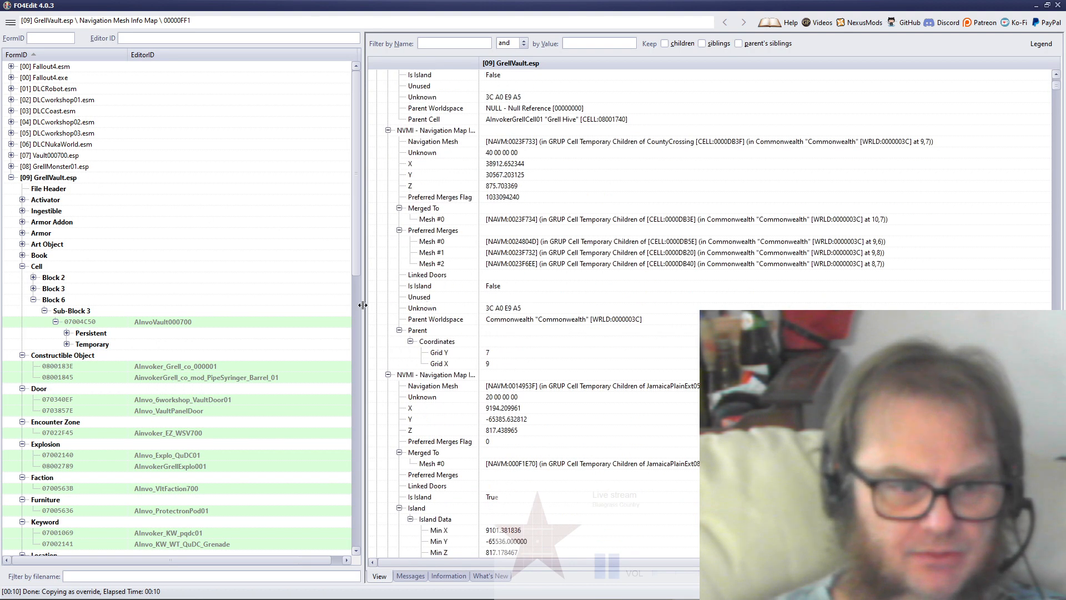
scroll(324, 318, down, 7)
scroll(325, 313, down, 12)
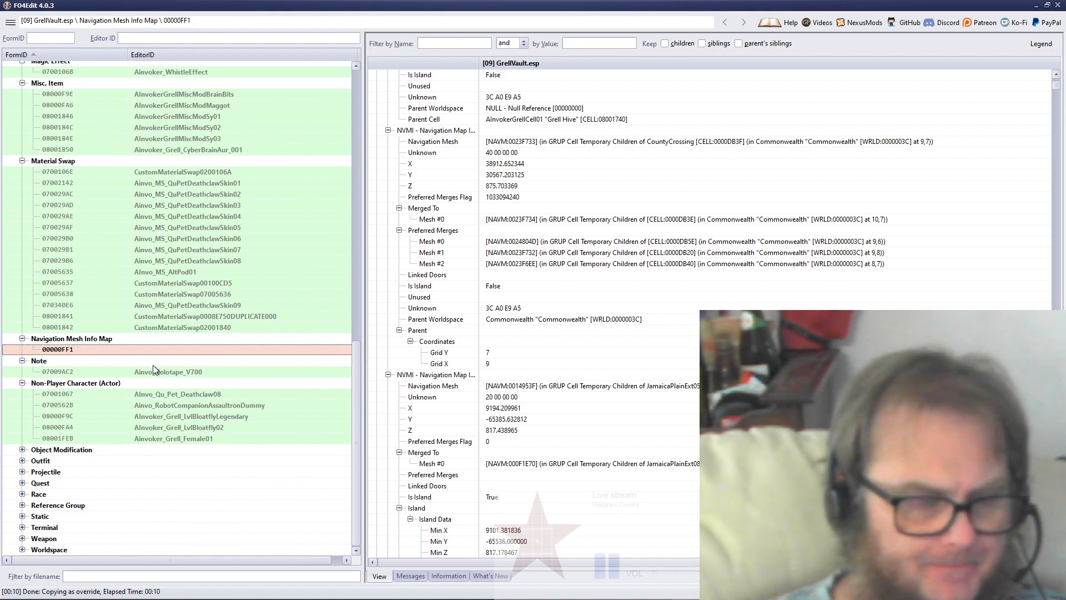
Step: Expand GrellVault.esp's Object Modification, Outfit, Projectile, Quest, Race and Reference Group groups to examine their copied records
click(23, 450)
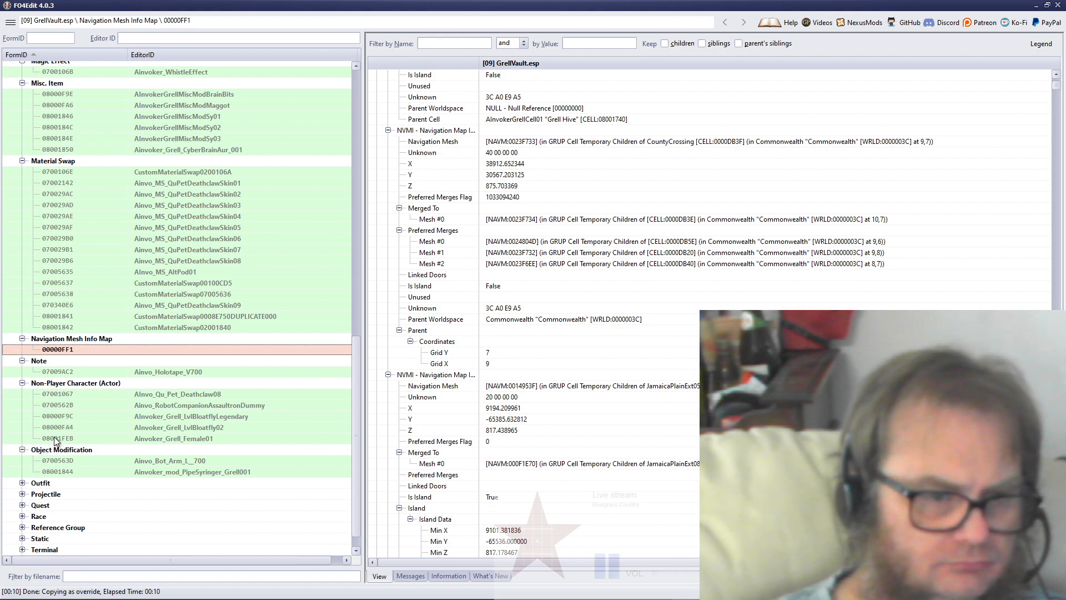
click(22, 483)
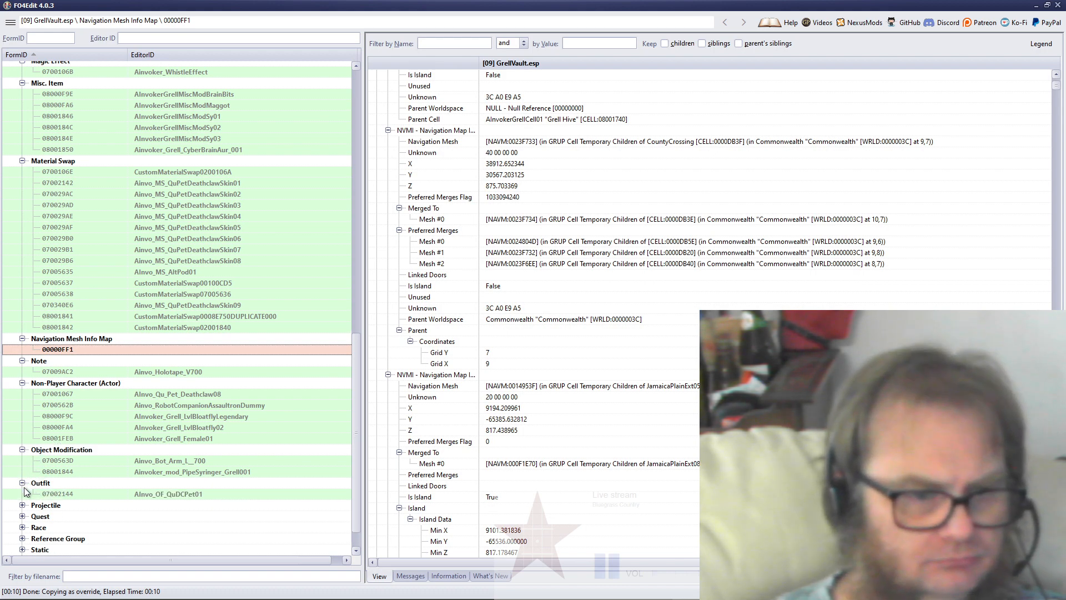
scroll(22, 479, down, 1)
click(23, 472)
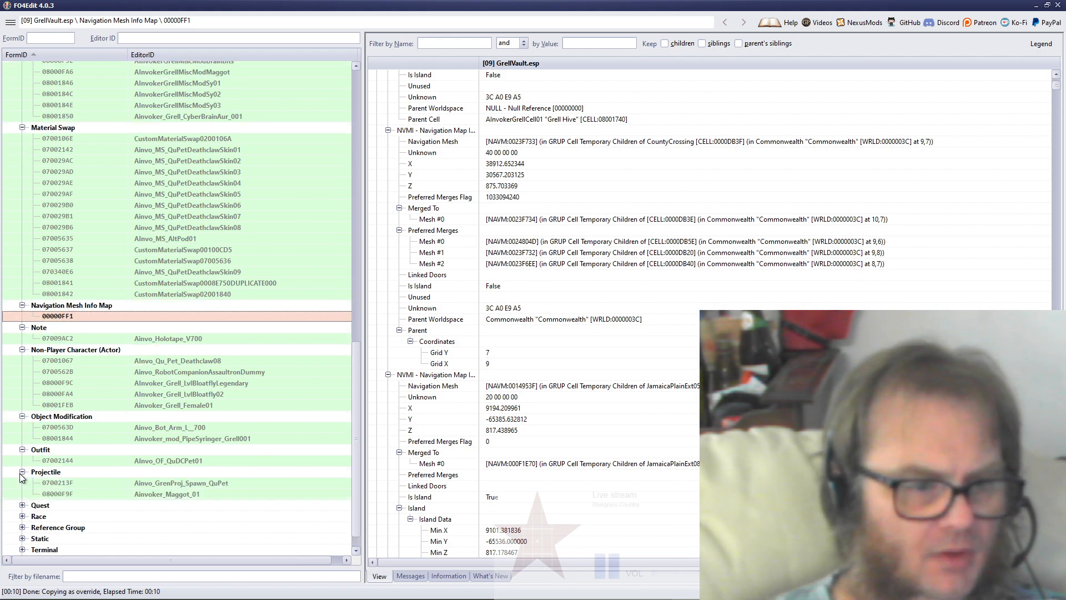
click(23, 505)
scroll(28, 497, down, 2)
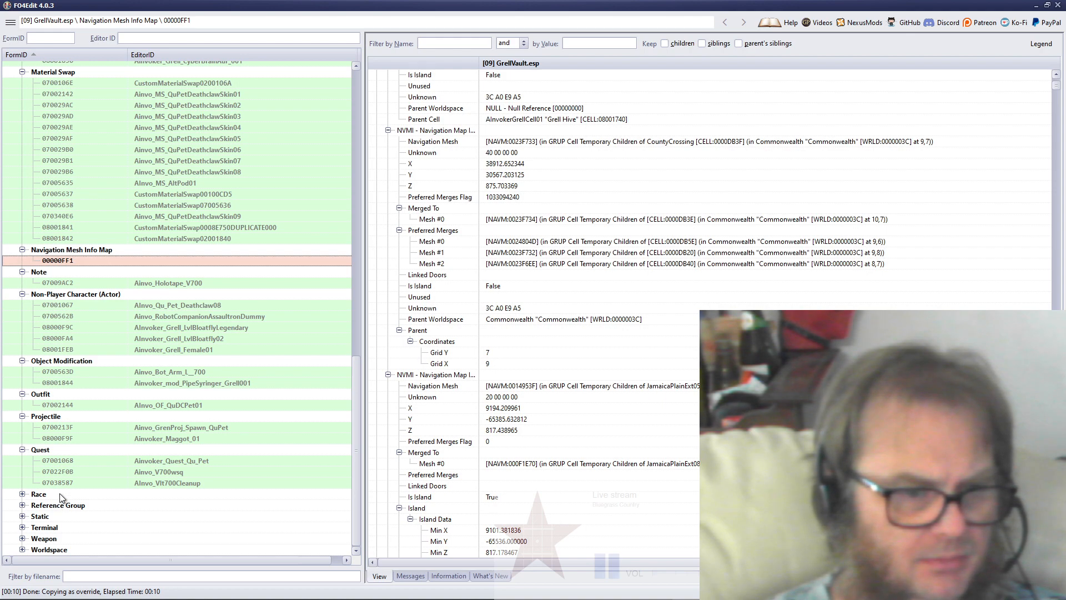
click(22, 495)
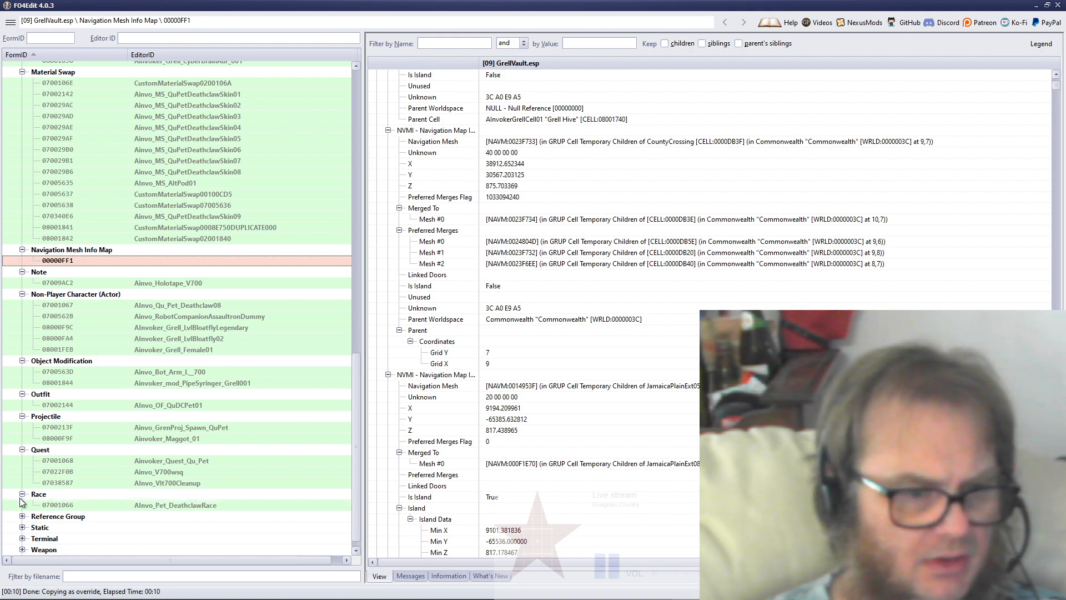
click(22, 516)
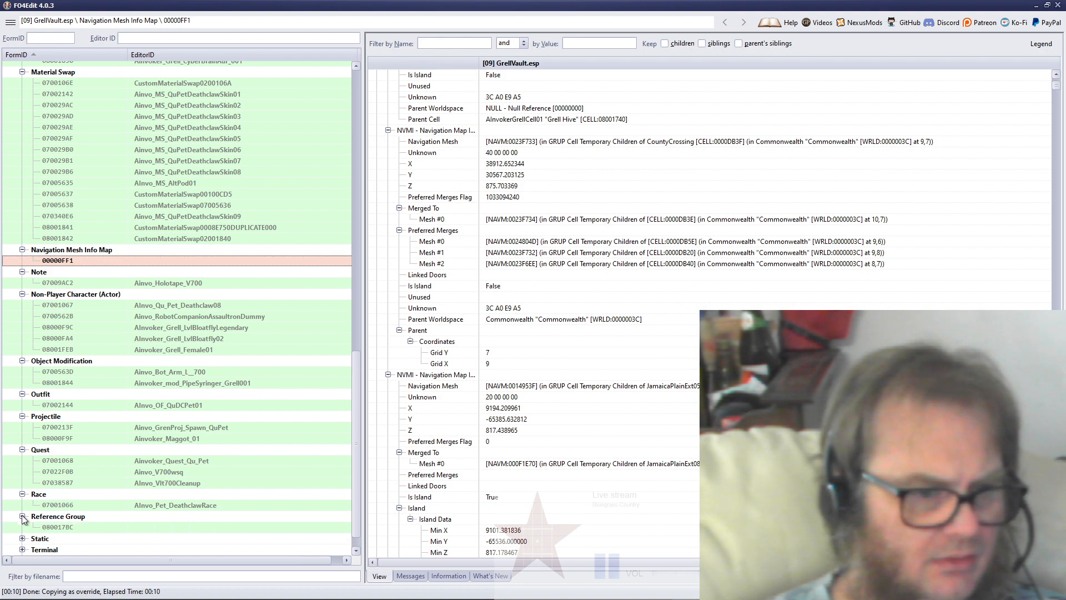
scroll(145, 485, down, 1)
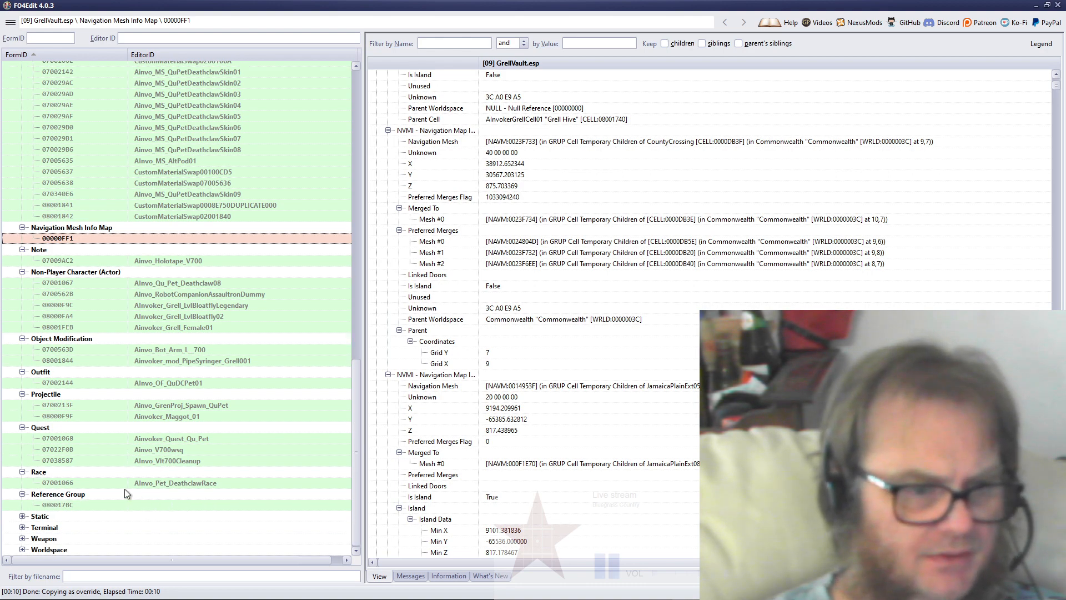
Step: Check the copied records in GrellVault.esp's Static, Terminal and Weapon groups, collapsing each group after viewing it
click(22, 506)
scroll(126, 456, up, 7)
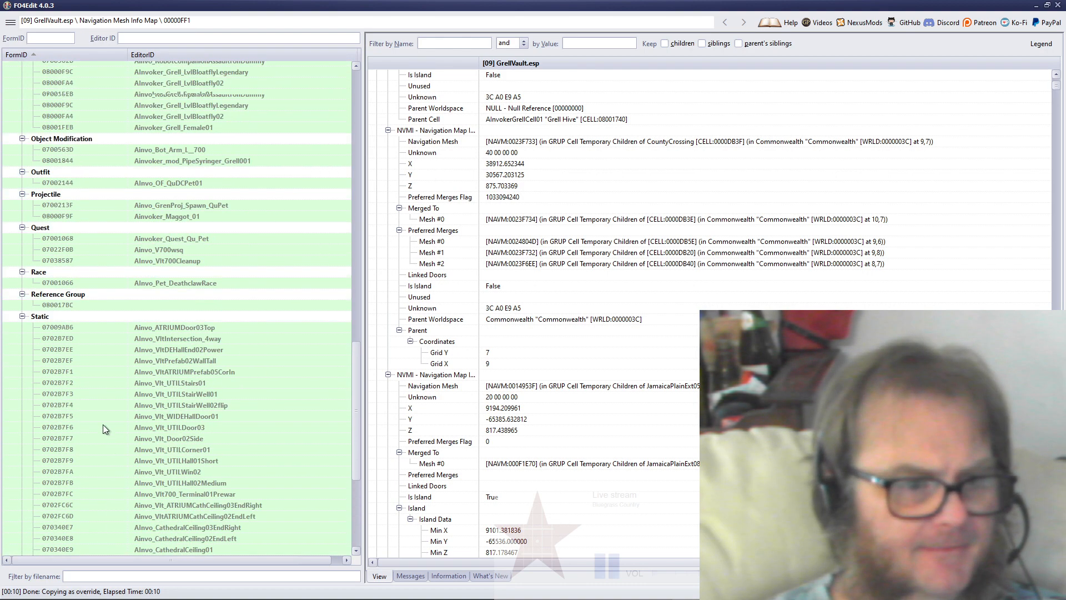
click(23, 349)
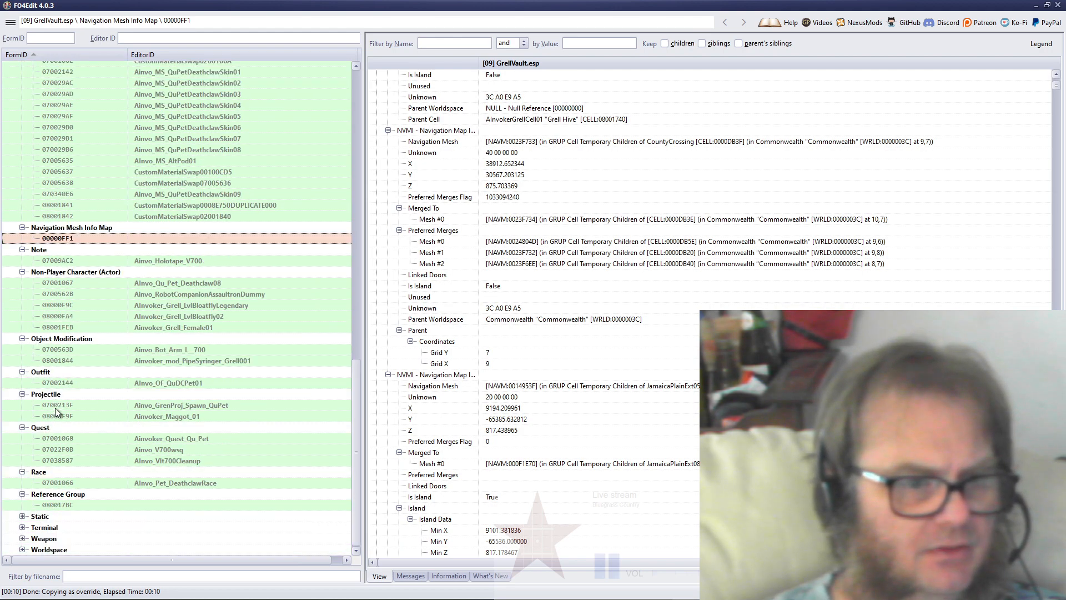
click(23, 528)
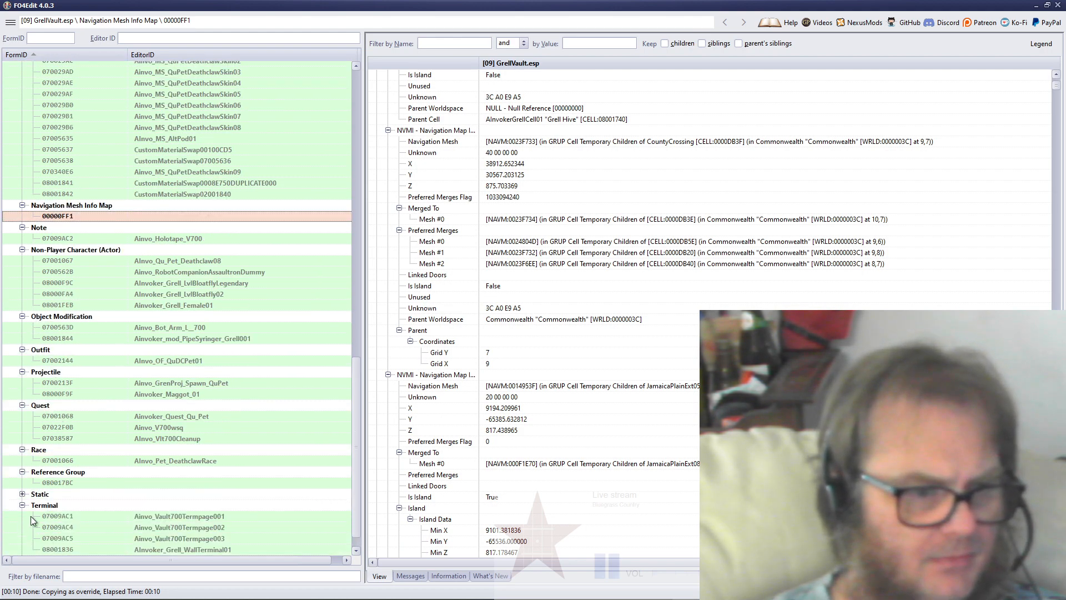
scroll(31, 517, down, 1)
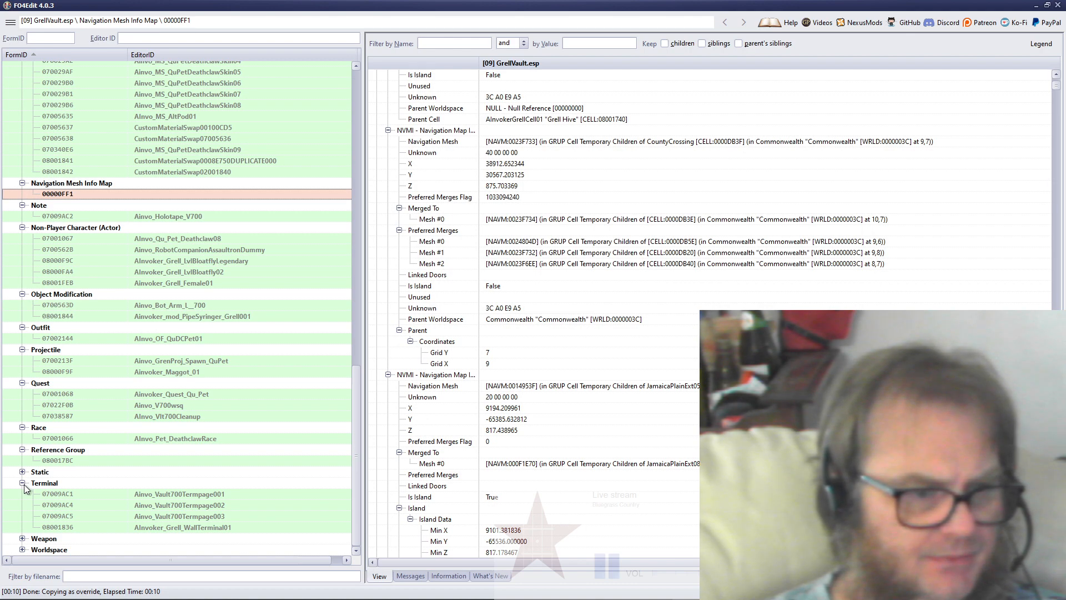
click(22, 482)
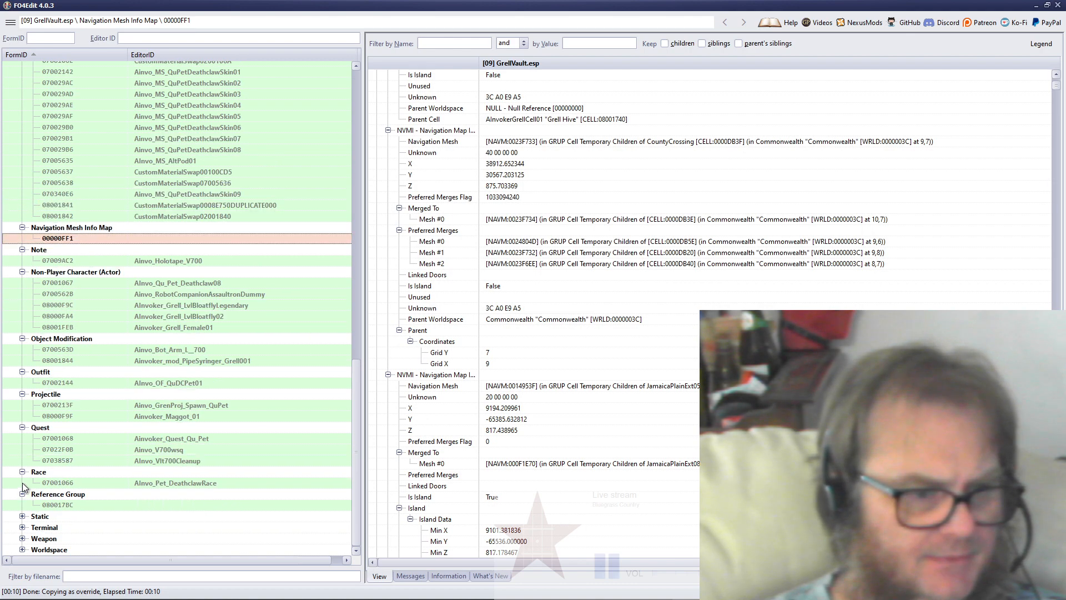
click(22, 538)
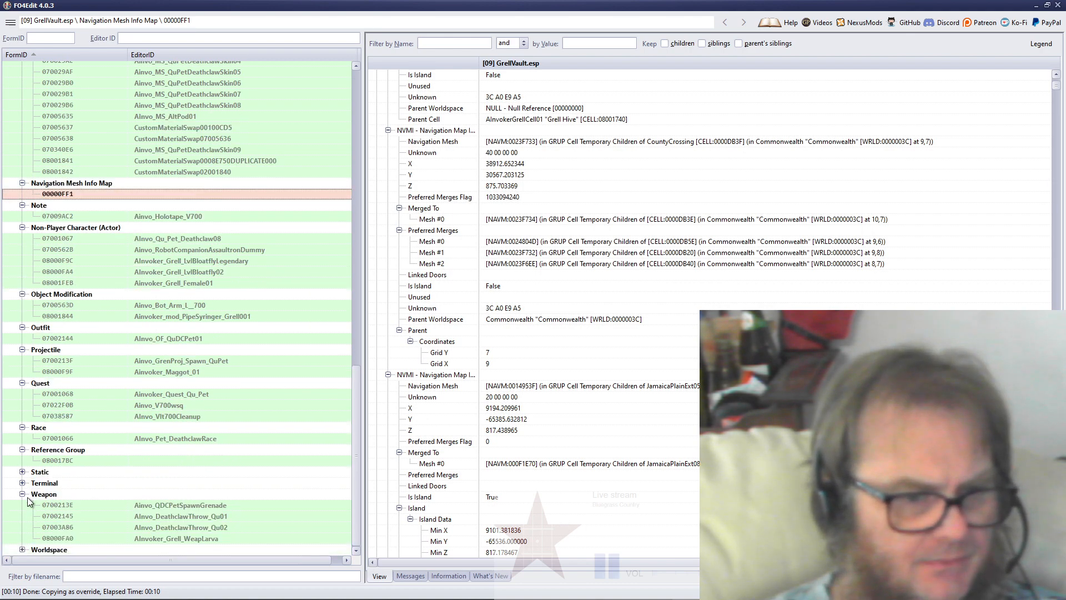
click(22, 493)
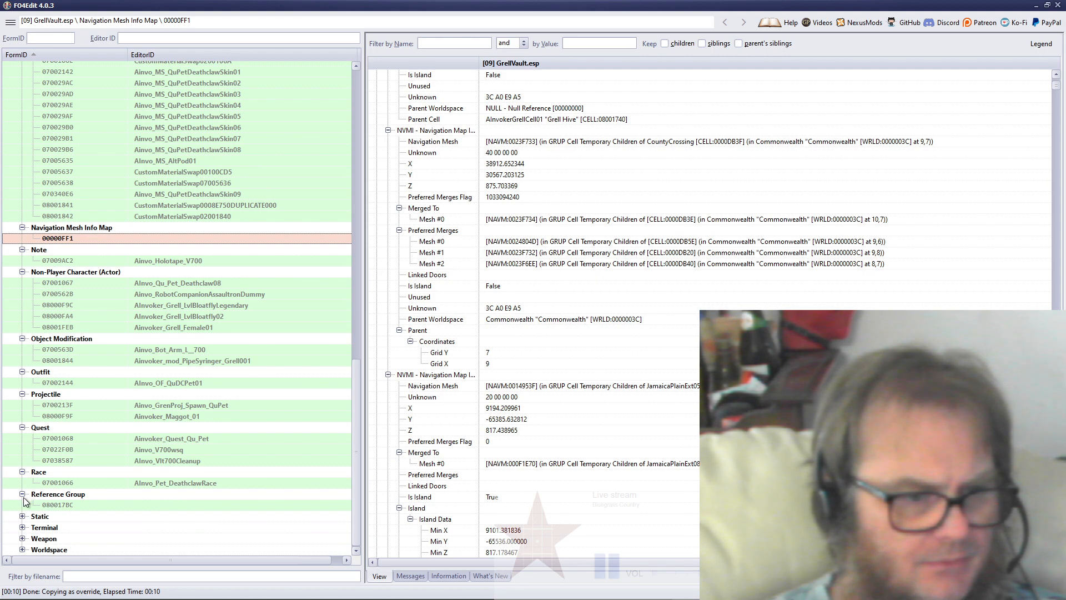
Step: Expand the Commonwealth worldspace in GrellVault.esp to check its persistent placed objects and the cells in Block -1, -1, Sub-Block -2, -3
click(22, 550)
click(33, 549)
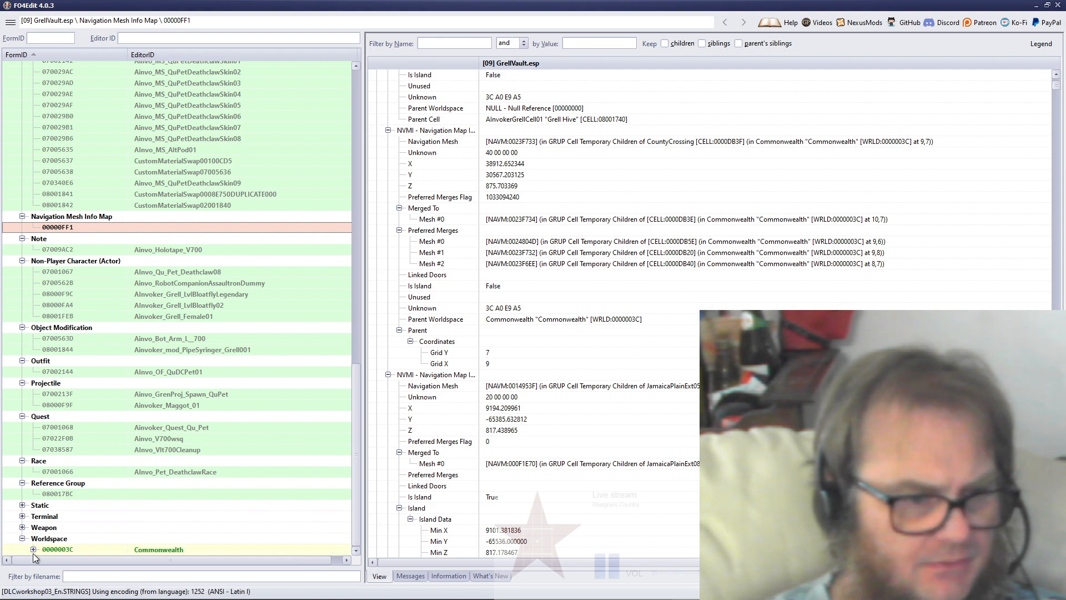
click(45, 538)
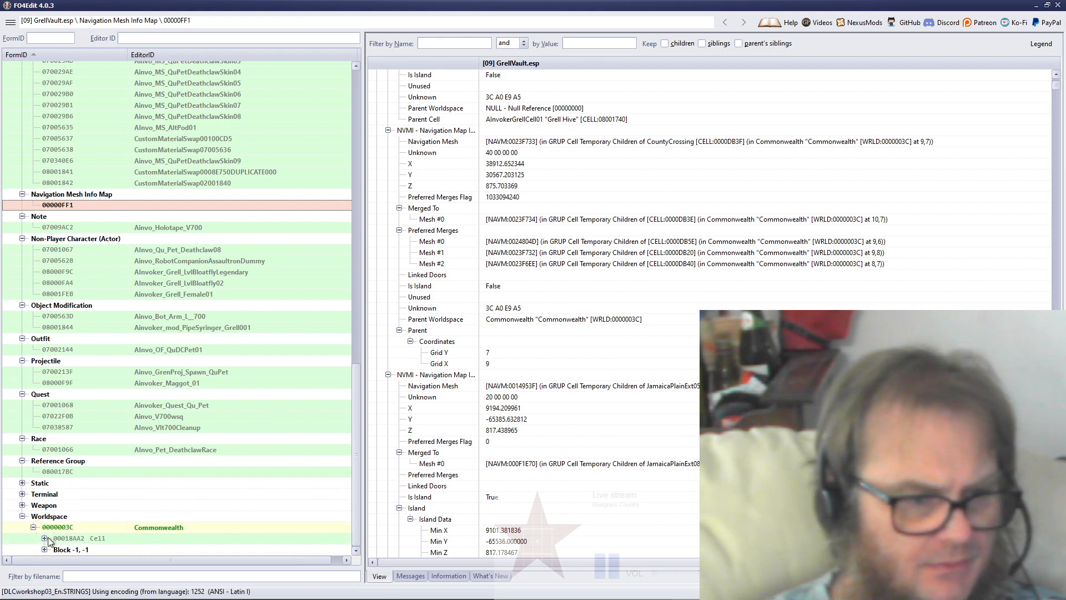
scroll(50, 534, down, 1)
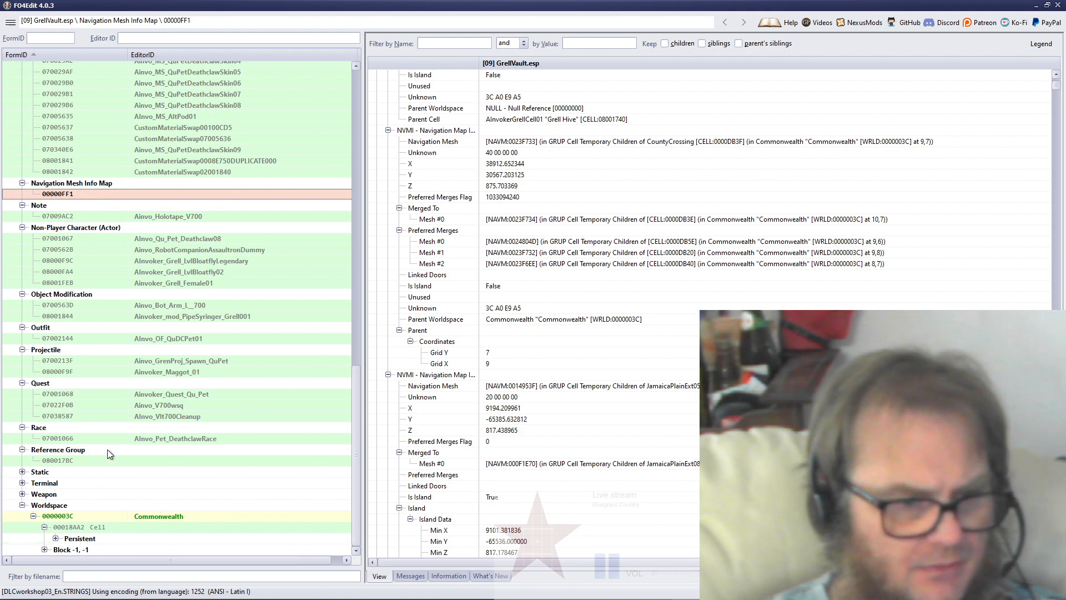
click(55, 538)
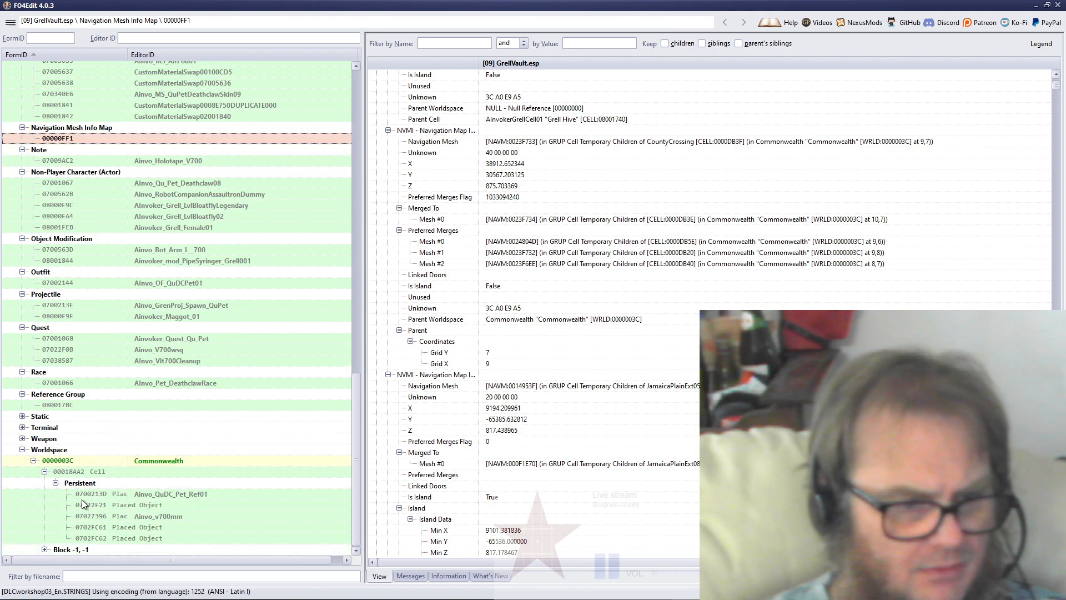
click(45, 550)
click(55, 549)
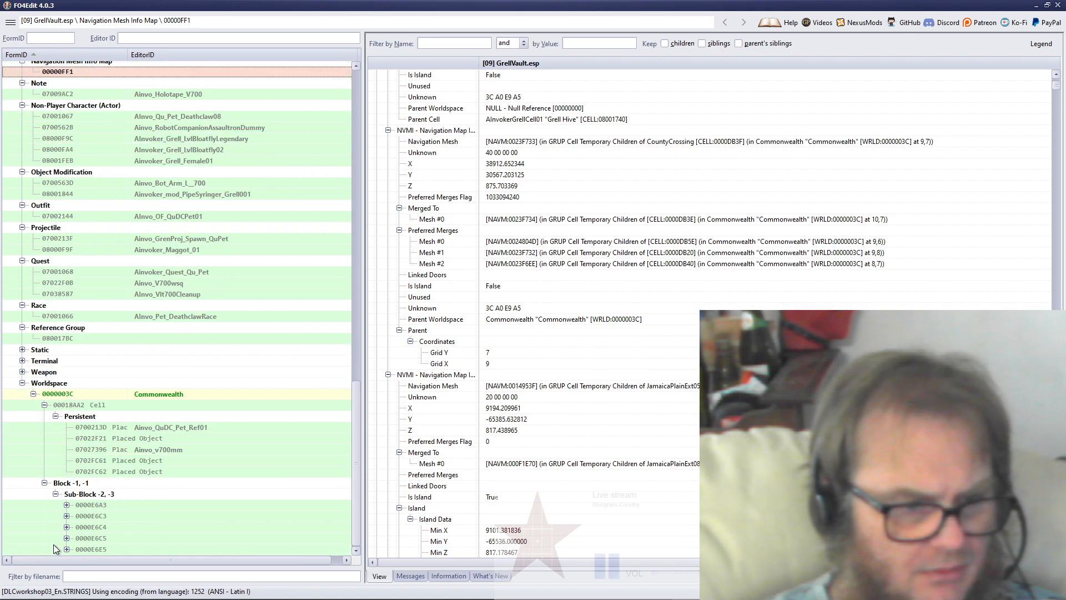
Step: Examine the temporary navigation mesh records of cells 0000E6A3 and 0000E6C3 in Sub-Block -2, -3
click(67, 505)
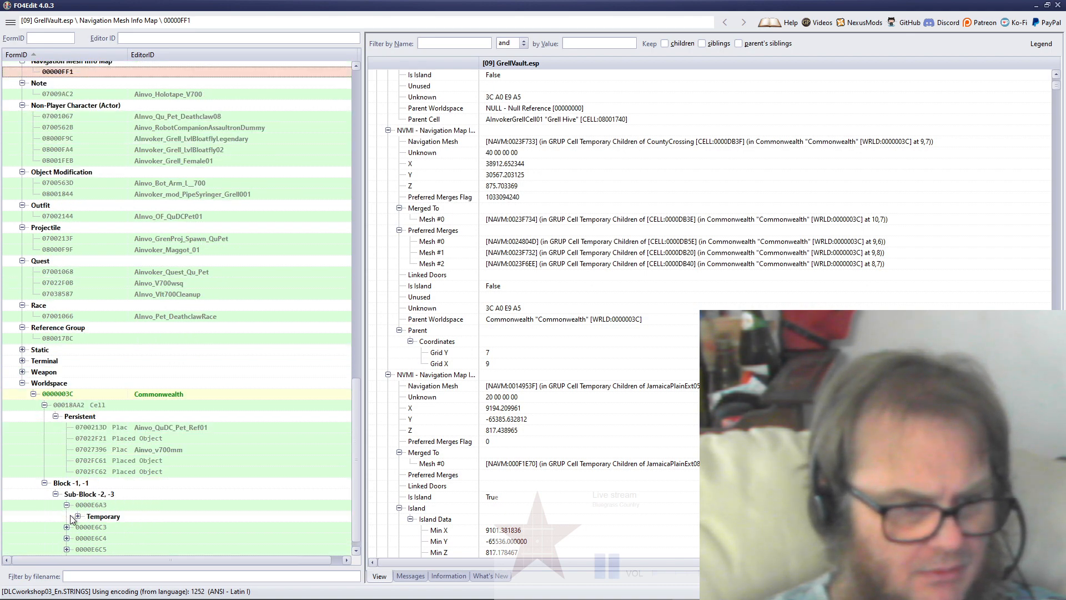
click(78, 517)
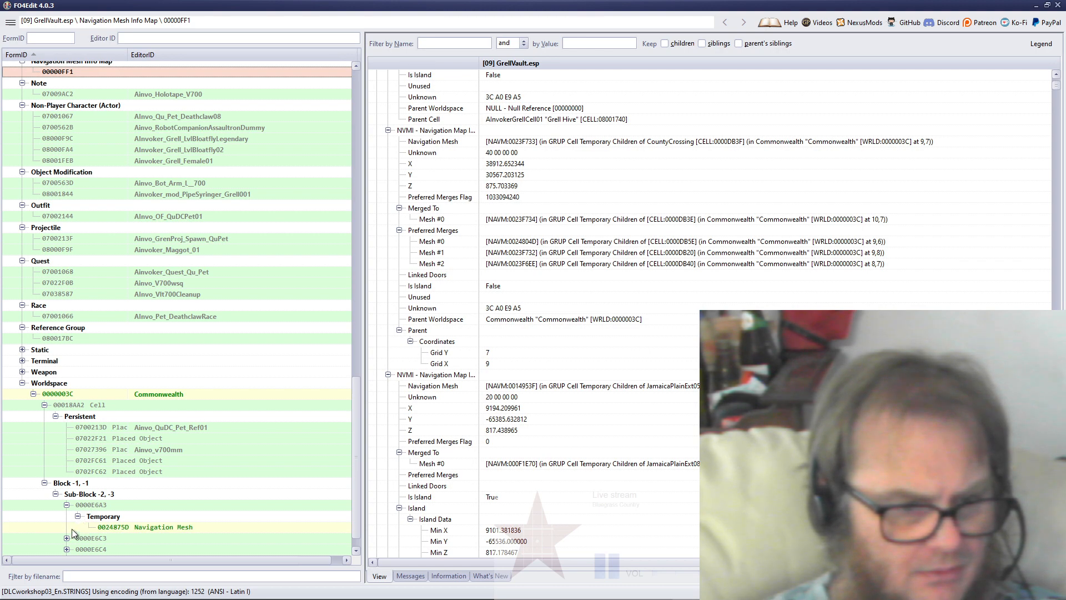
click(67, 538)
scroll(71, 544, down, 1)
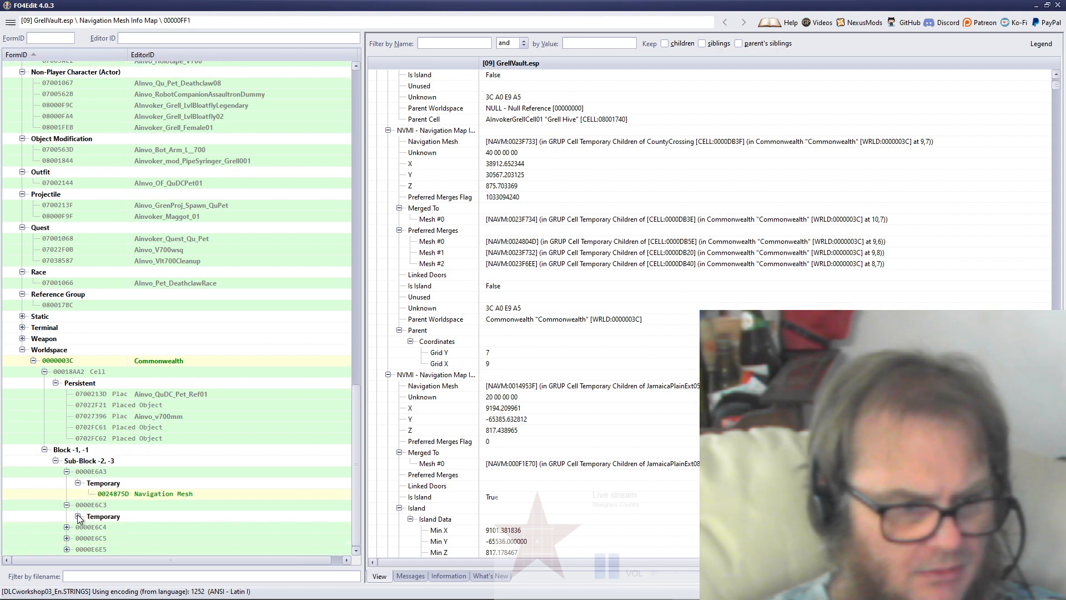
click(78, 517)
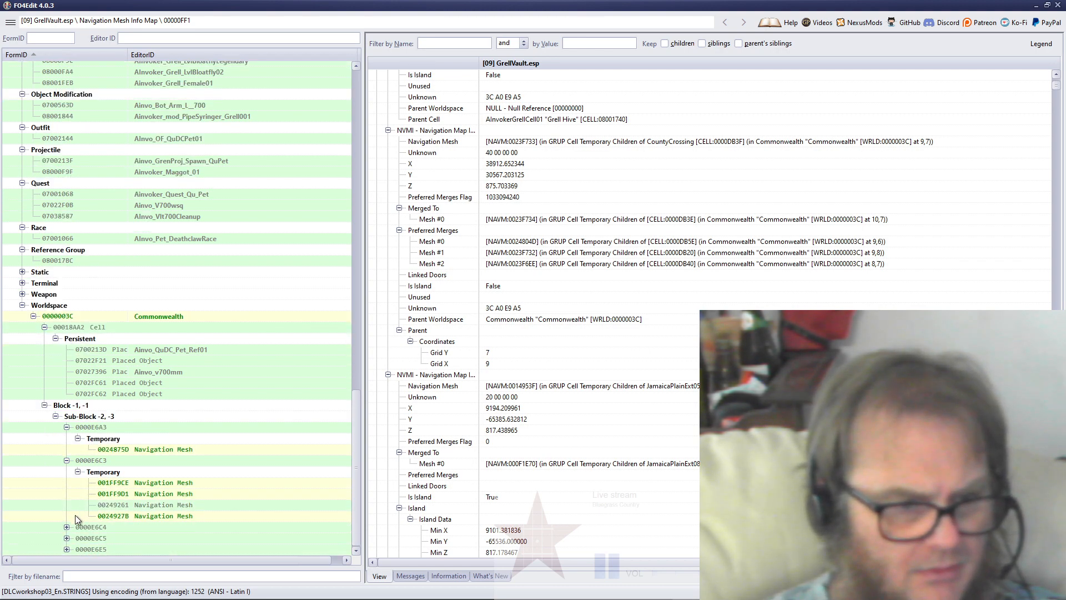
Step: Check the temporary records of cells 0000E6C4, 0000E6C5 and 0000E6E5, and look over the expanded groups once more
click(67, 527)
click(86, 539)
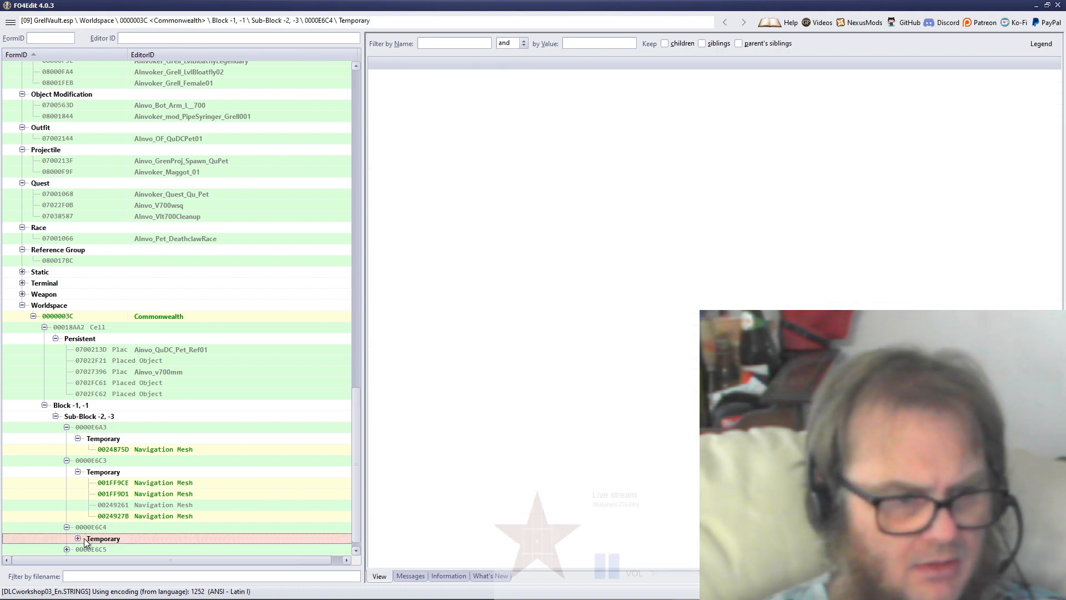
click(78, 539)
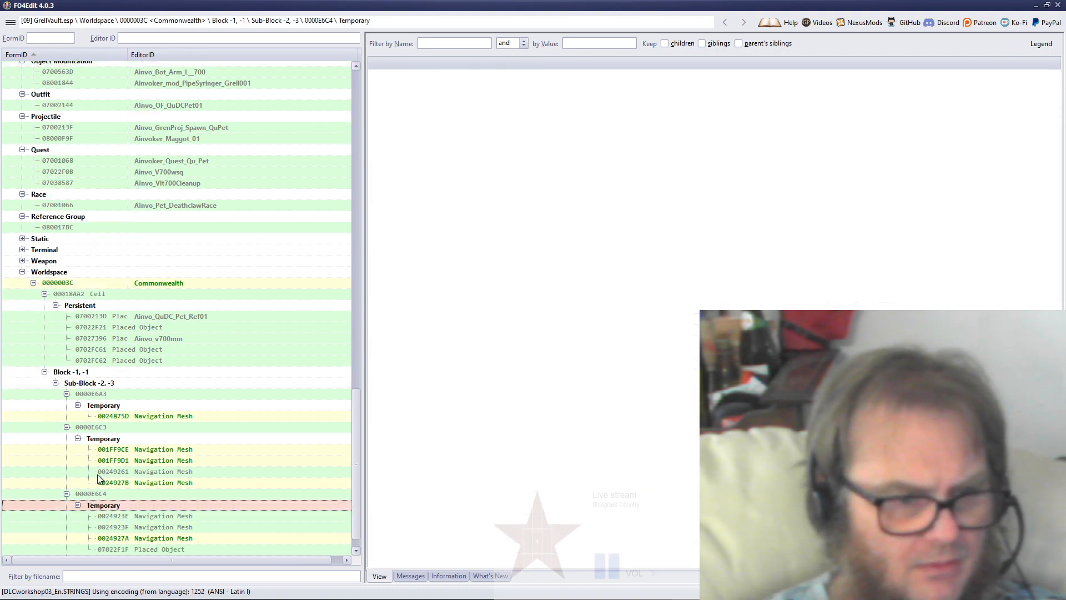
click(68, 538)
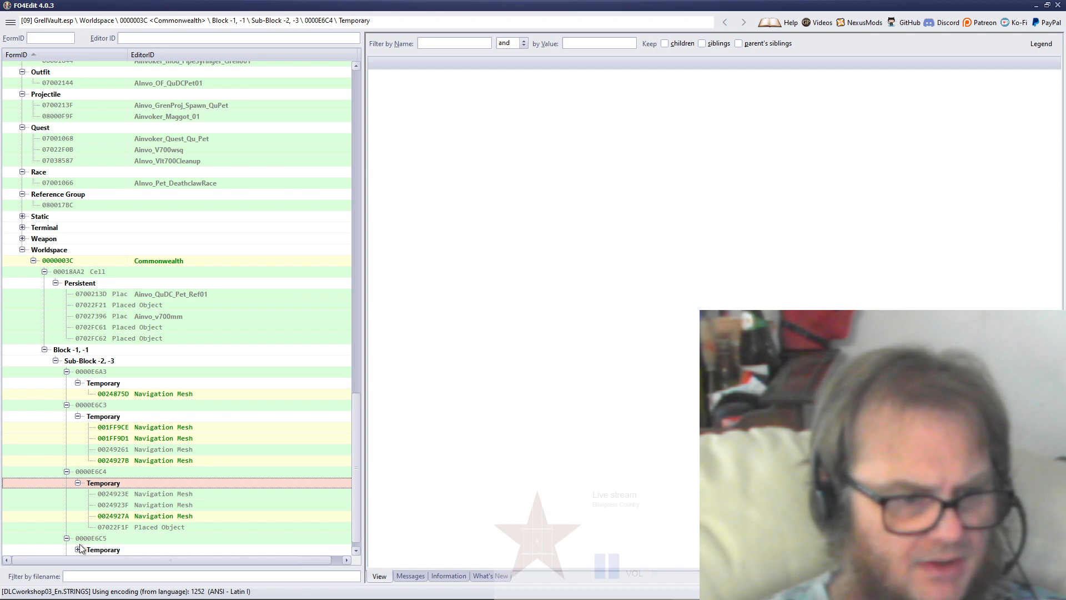
click(78, 539)
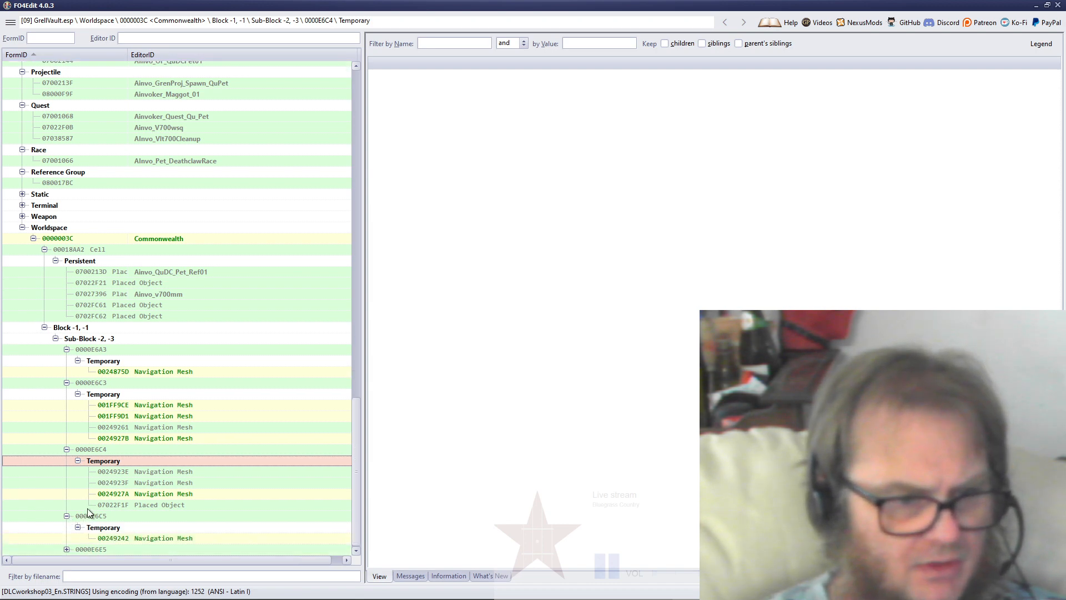
click(67, 550)
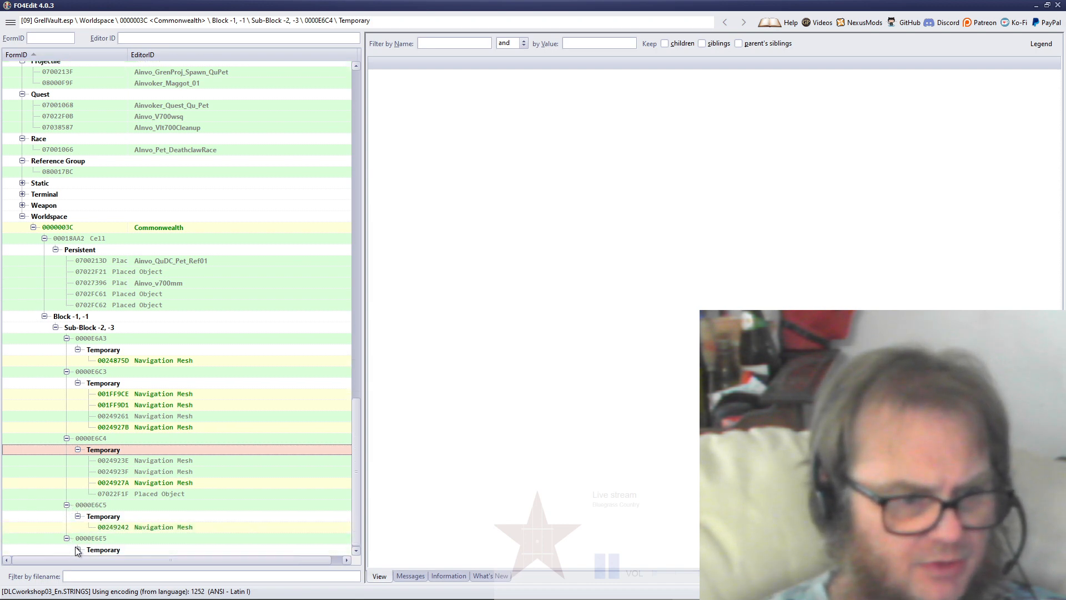
click(79, 550)
scroll(129, 404, up, 9)
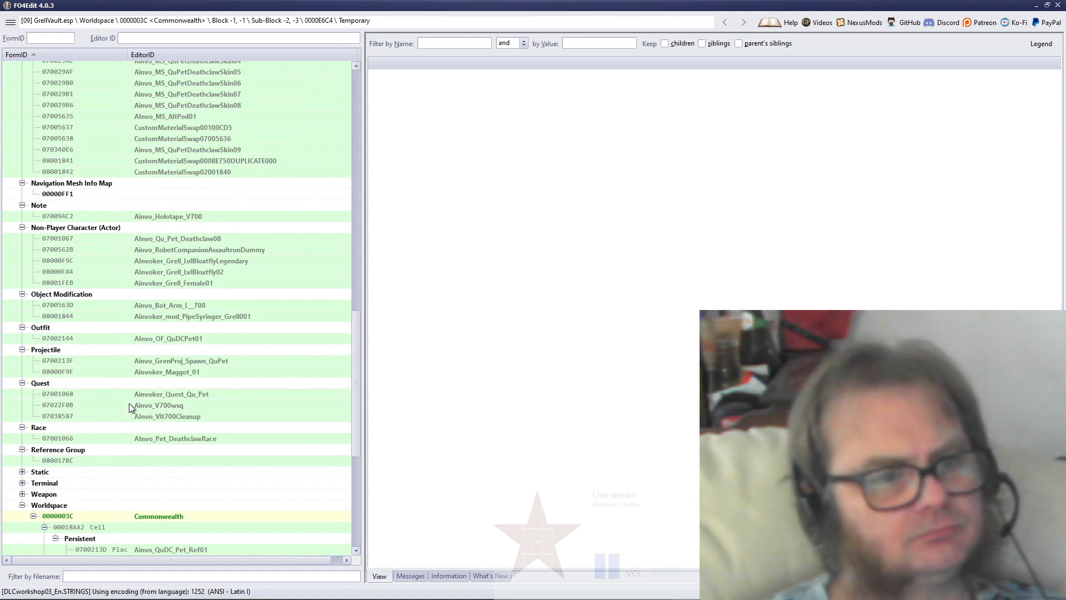
scroll(129, 405, down, 9)
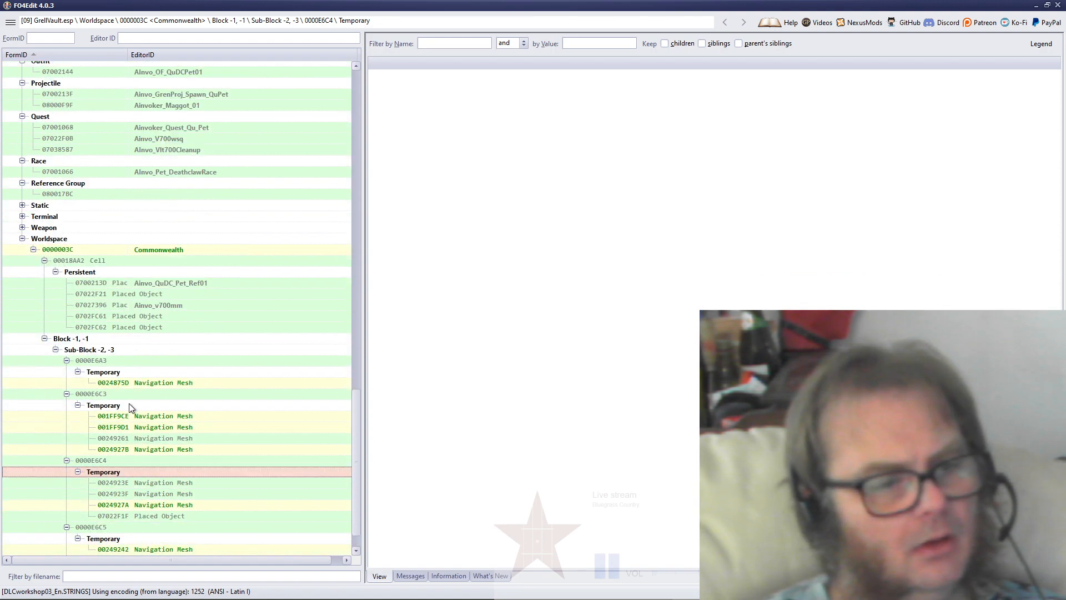
Step: Exit the plugin editor and save the changed GrellVault.esp with plugin backup enabled
scroll(129, 404, up, 10)
scroll(135, 375, up, 20)
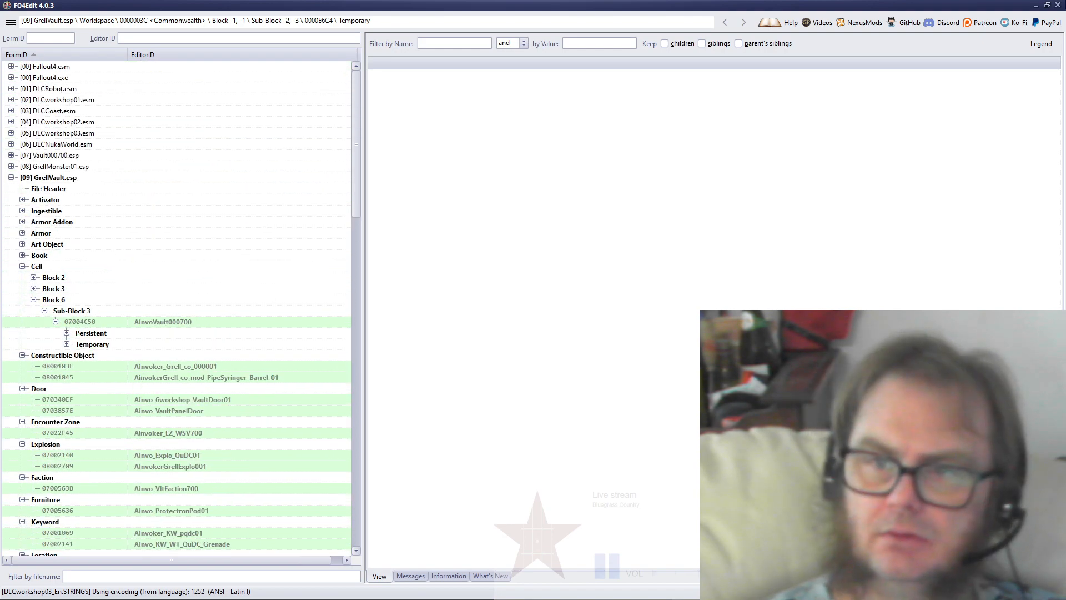
click(1058, 5)
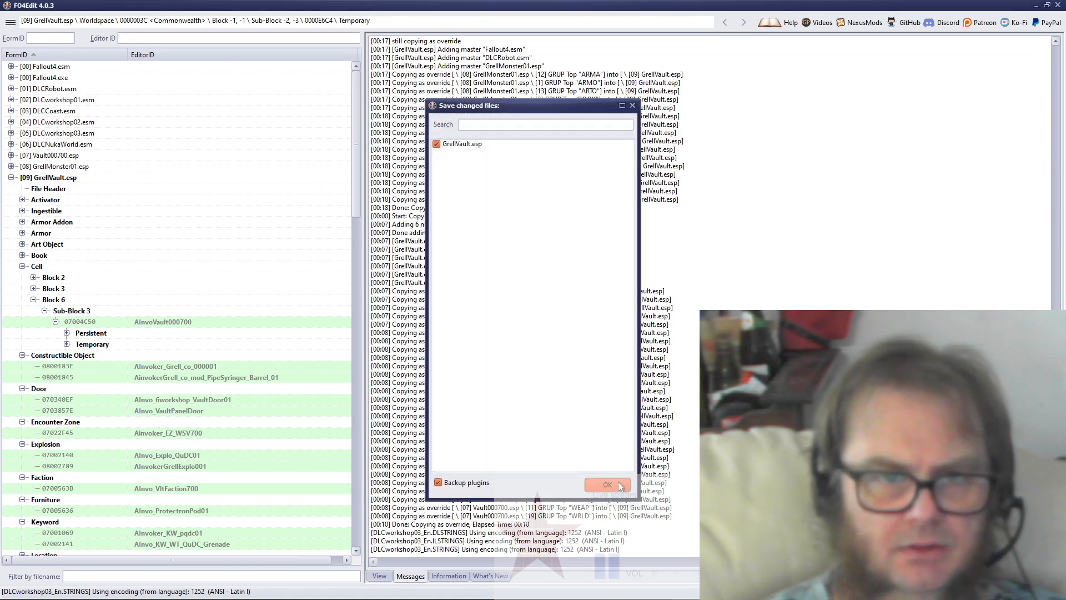
click(611, 486)
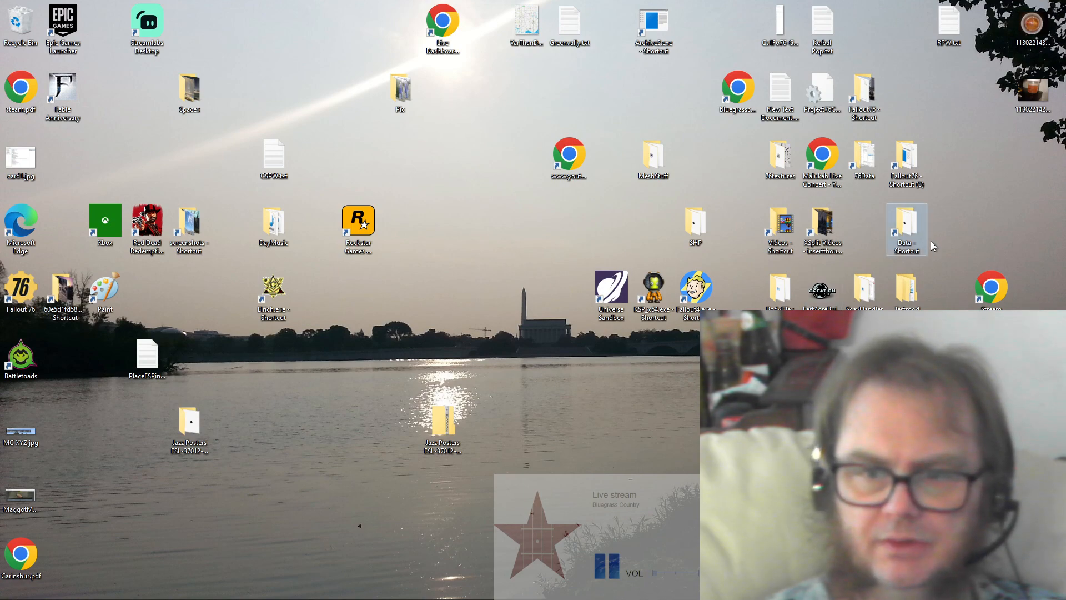
Step: Switch to File Explorer with Fallout 4's Data folder, maximize the window and sort its files by name
double_click(931, 242)
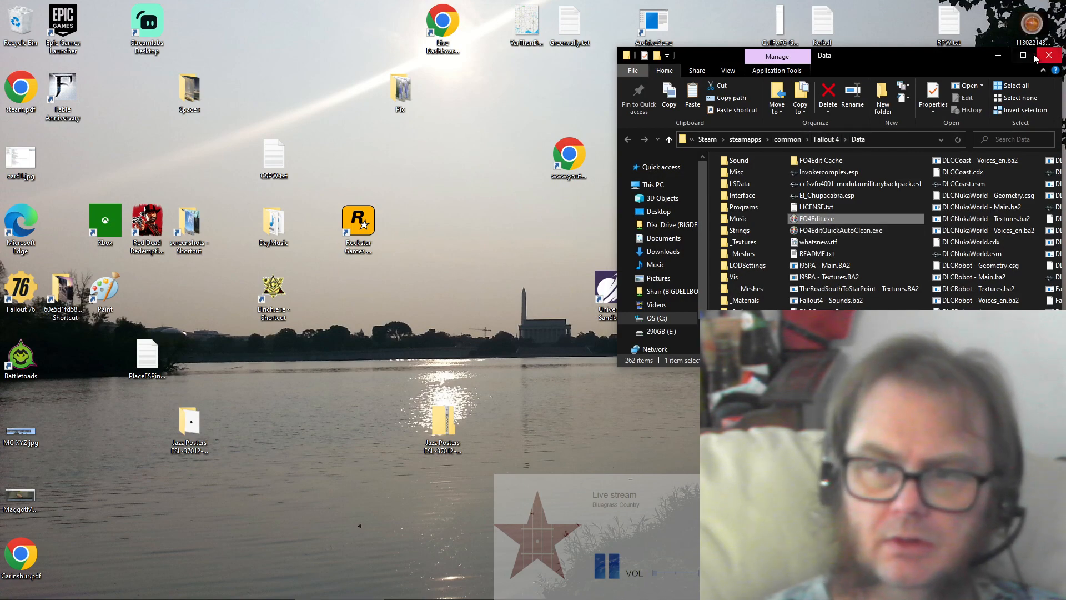
click(1025, 56)
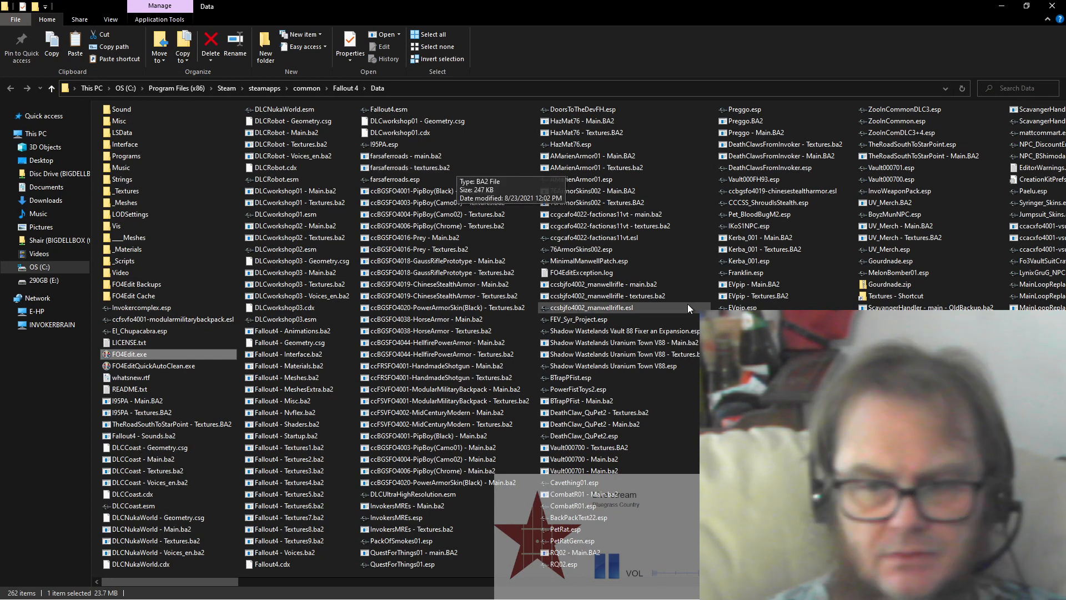
scroll(389, 333, down, 1)
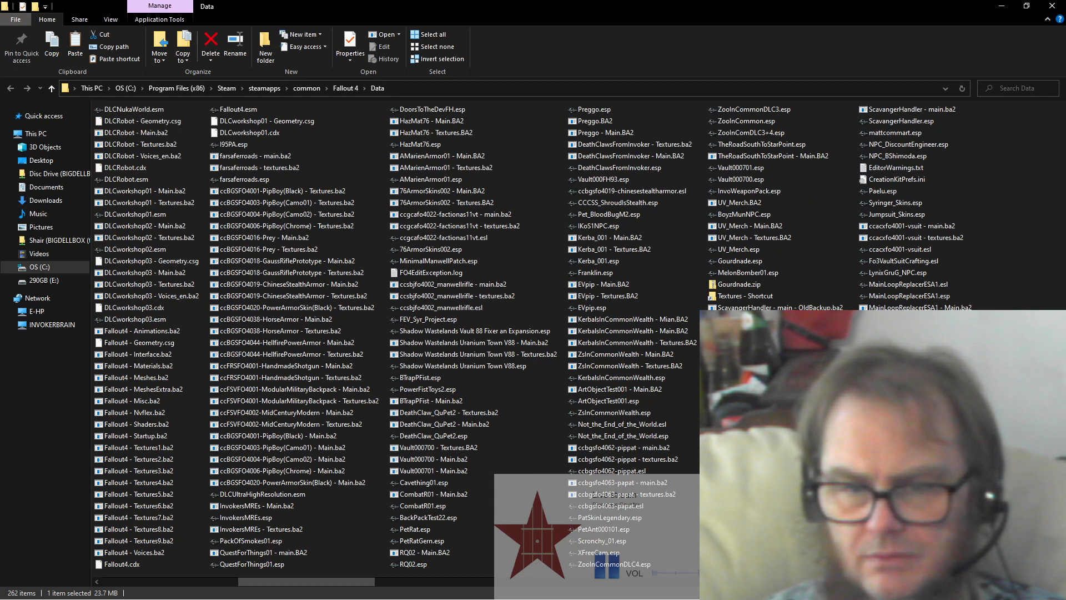
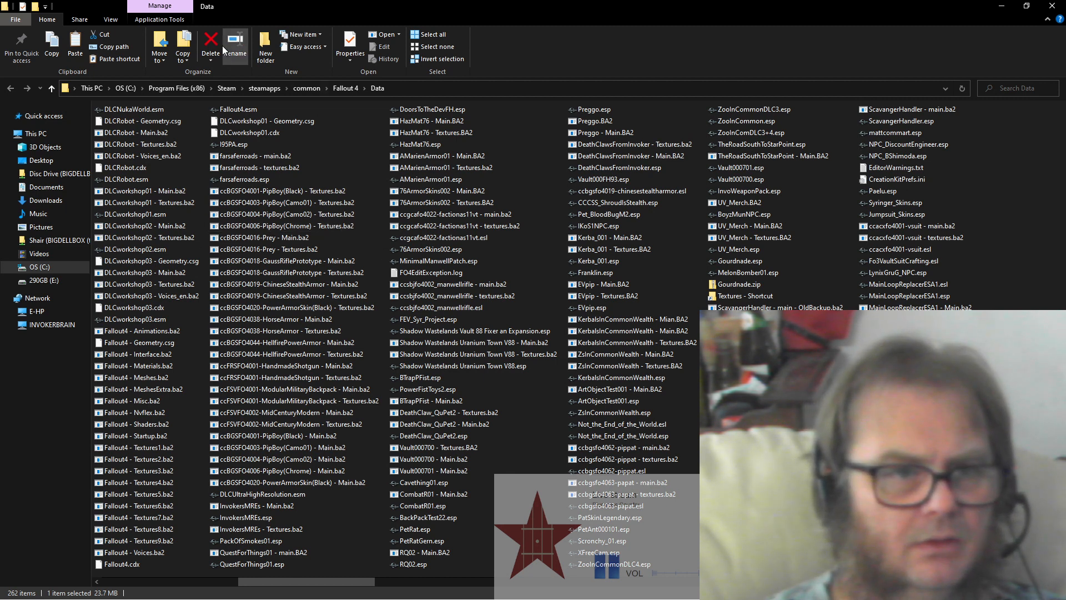
click(110, 20)
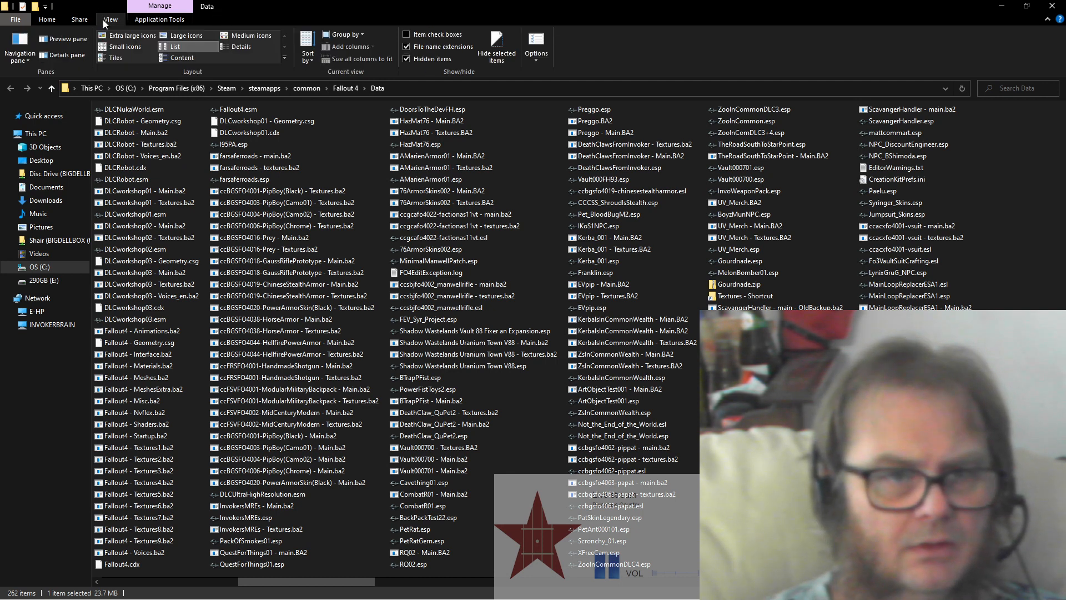
click(307, 56)
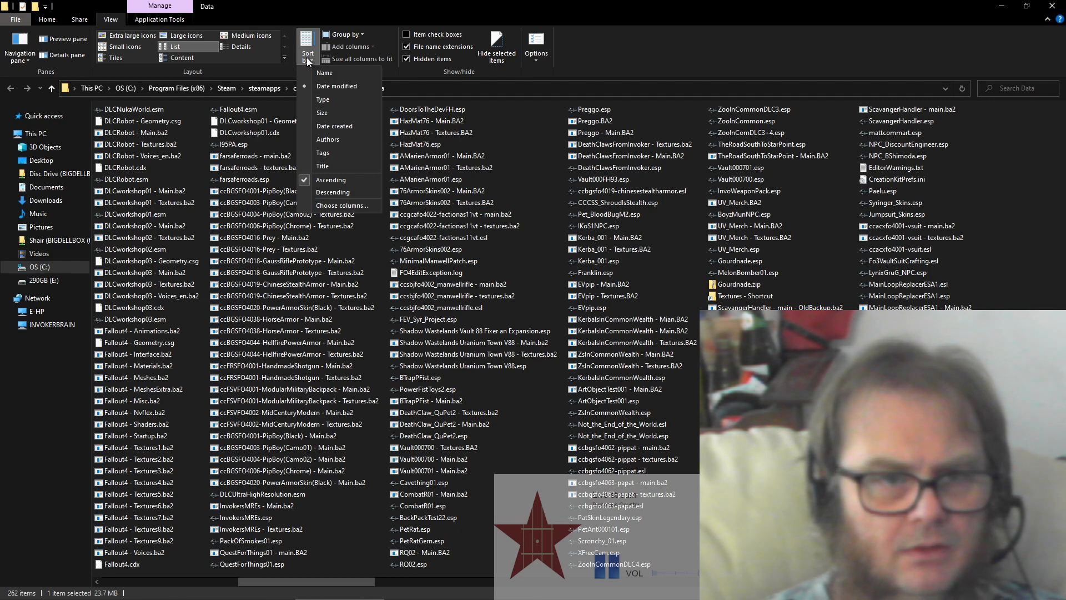
click(333, 72)
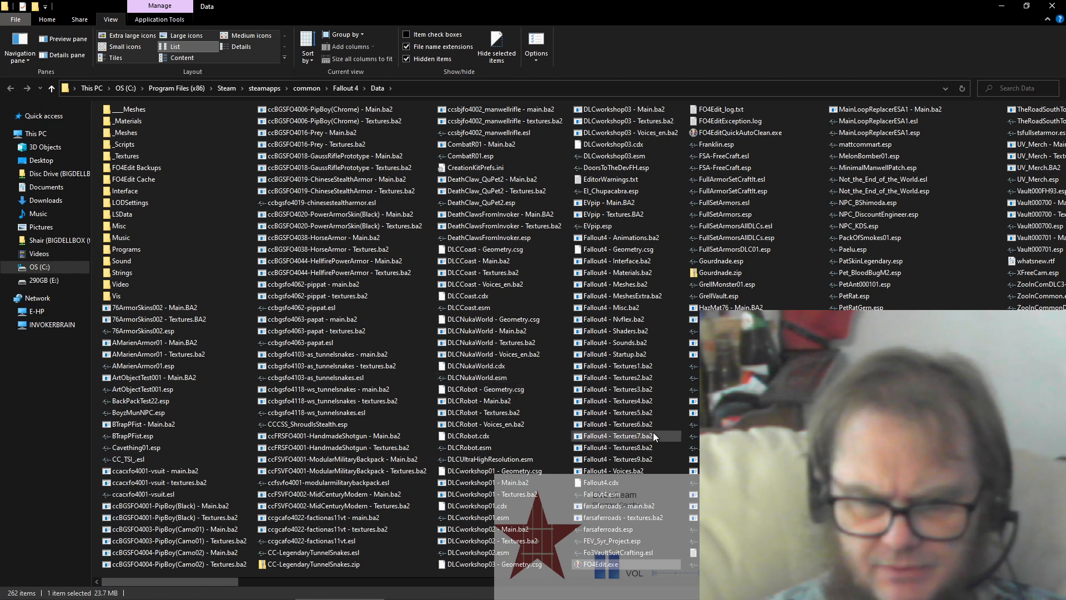
Step: Locate GrellMonster01.esp and the merged GrellVault.esp in the Data folder and look through the neighbouring mod files
scroll(653, 432, down, 1)
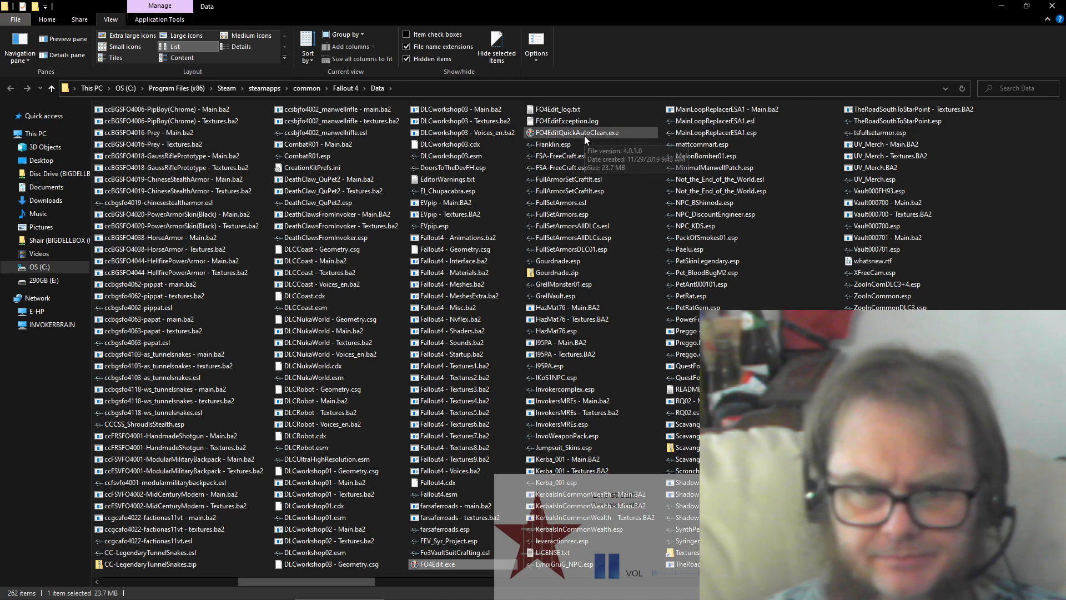
click(559, 288)
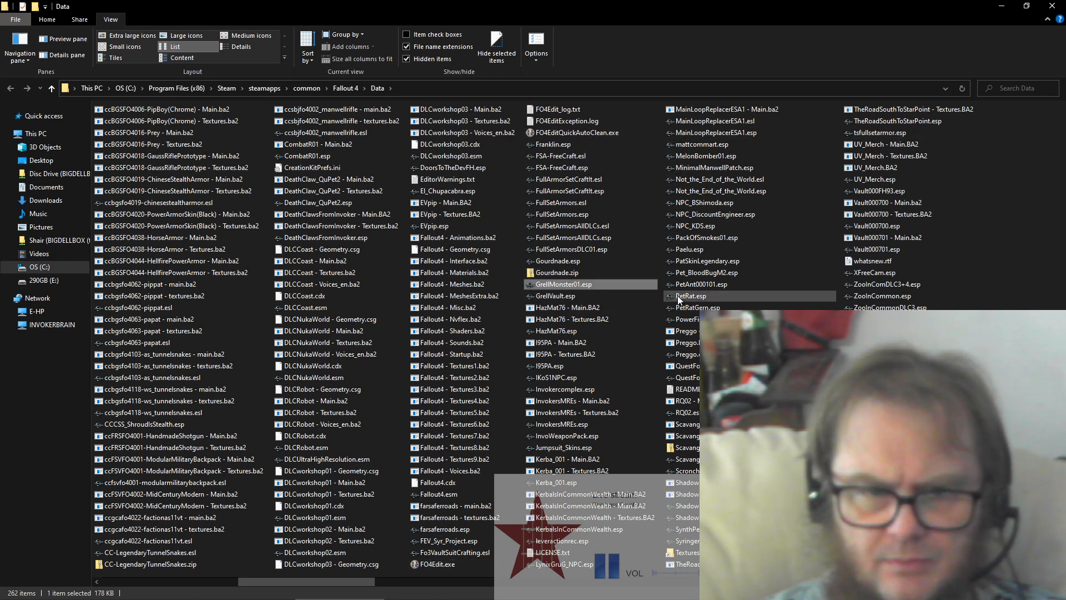
click(558, 296)
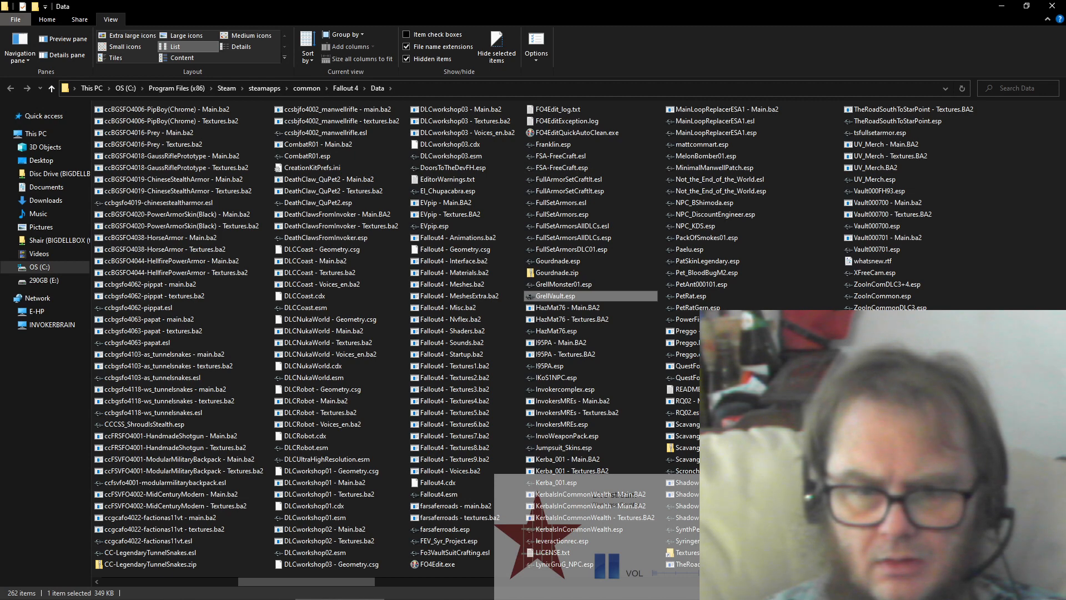
scroll(389, 333, left, 2)
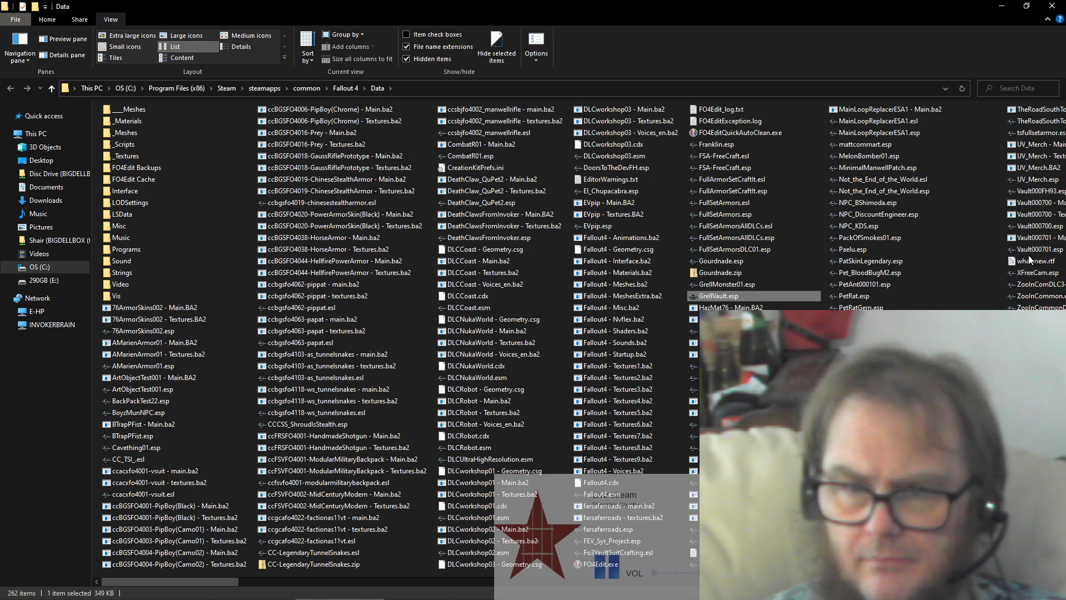
scroll(998, 219, right, 2)
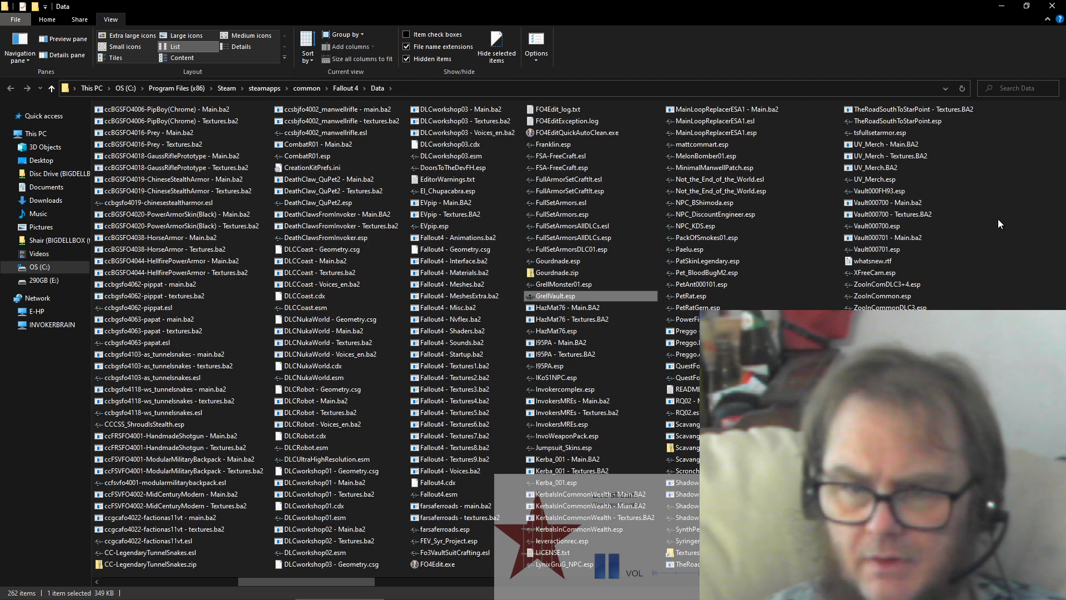
Step: Inspect the contents of Vault000700 - Textures.BA2 and Vault000700 - Main.ba2 in Archive2, closing the textures archive after viewing it
click(914, 217)
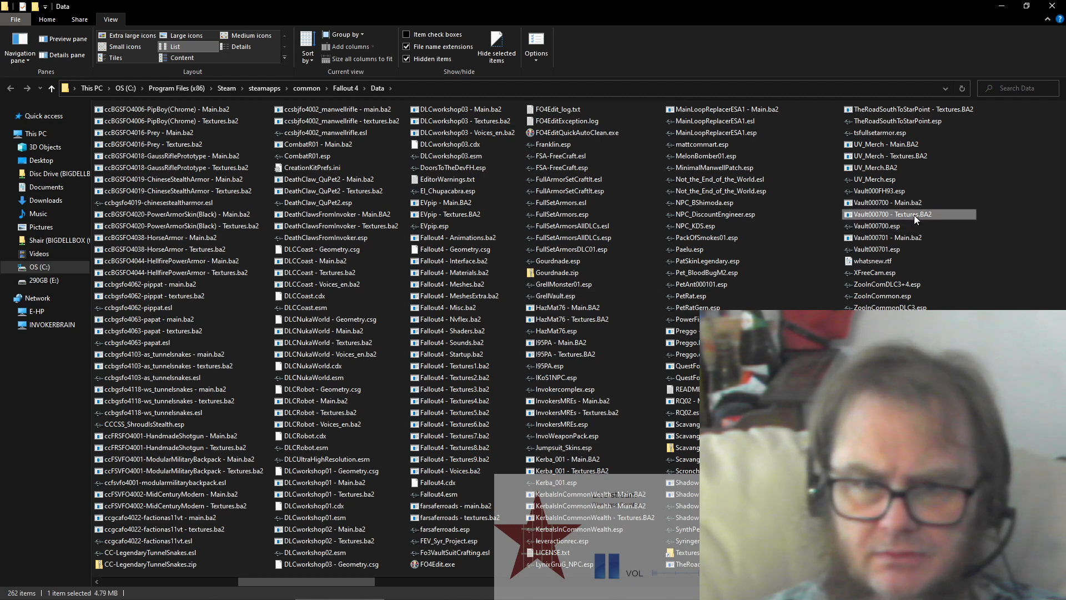
double_click(914, 215)
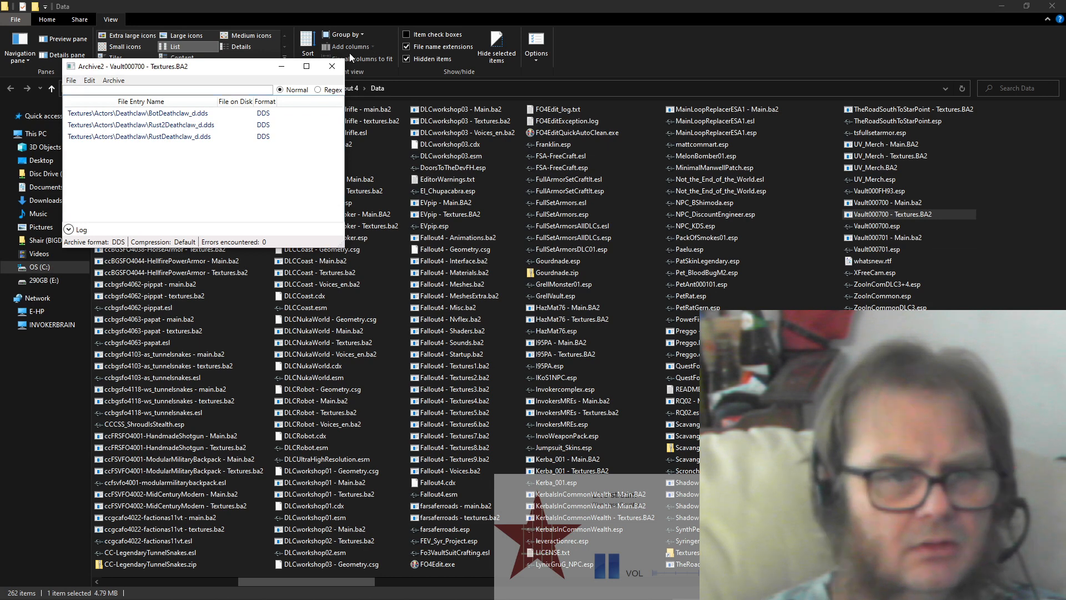
click(333, 67)
click(889, 203)
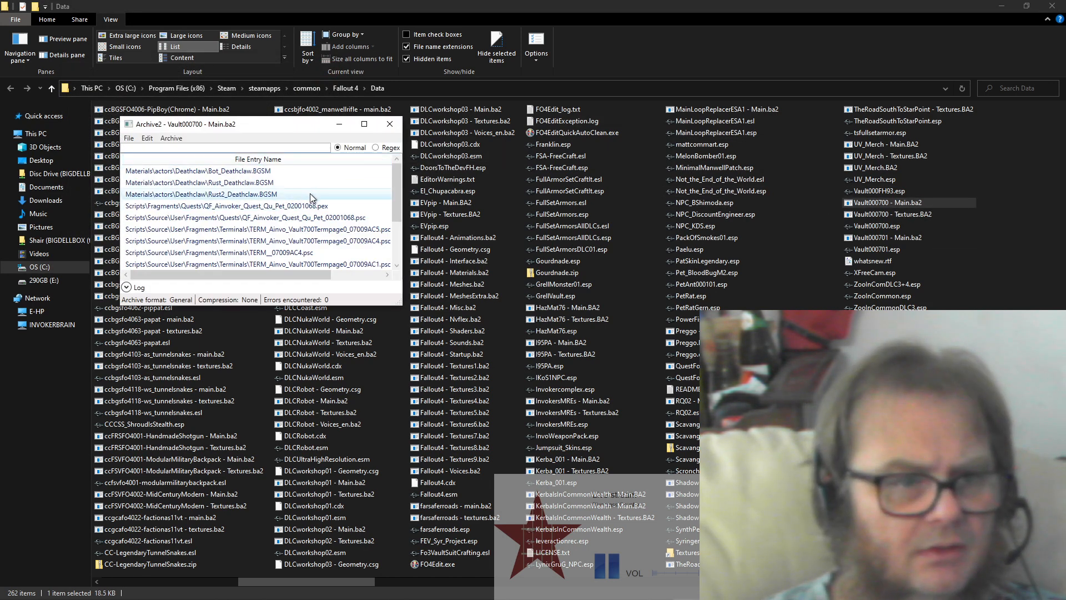
scroll(312, 192, down, 2)
scroll(312, 194, up, 2)
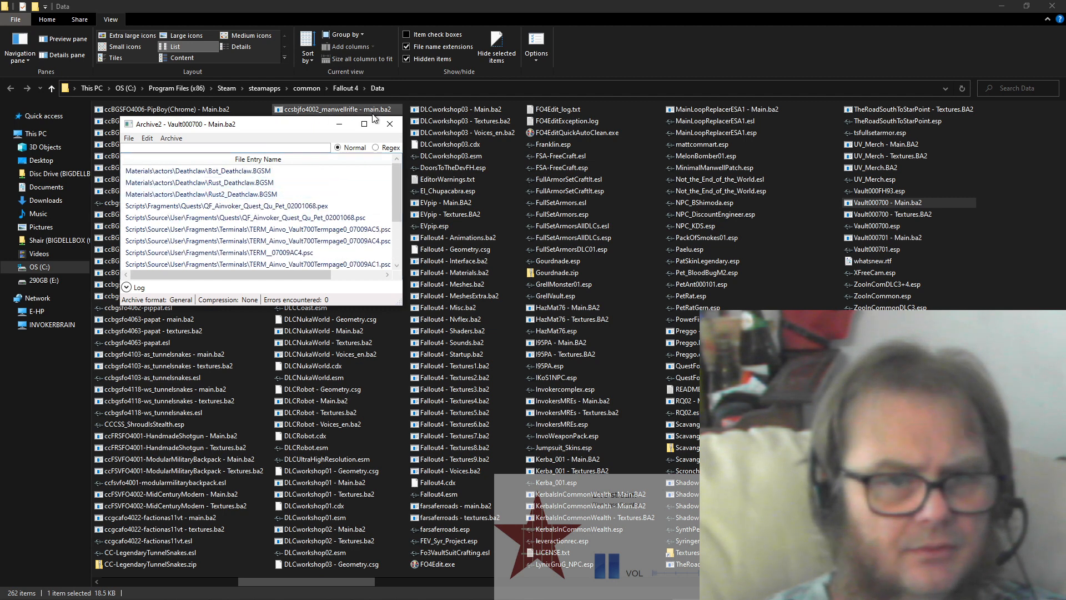
Step: Close the Main archive viewer and copy both Vault000700 - Main.ba2 and Vault000700 - Textures.BA2 from the Data folder
click(385, 129)
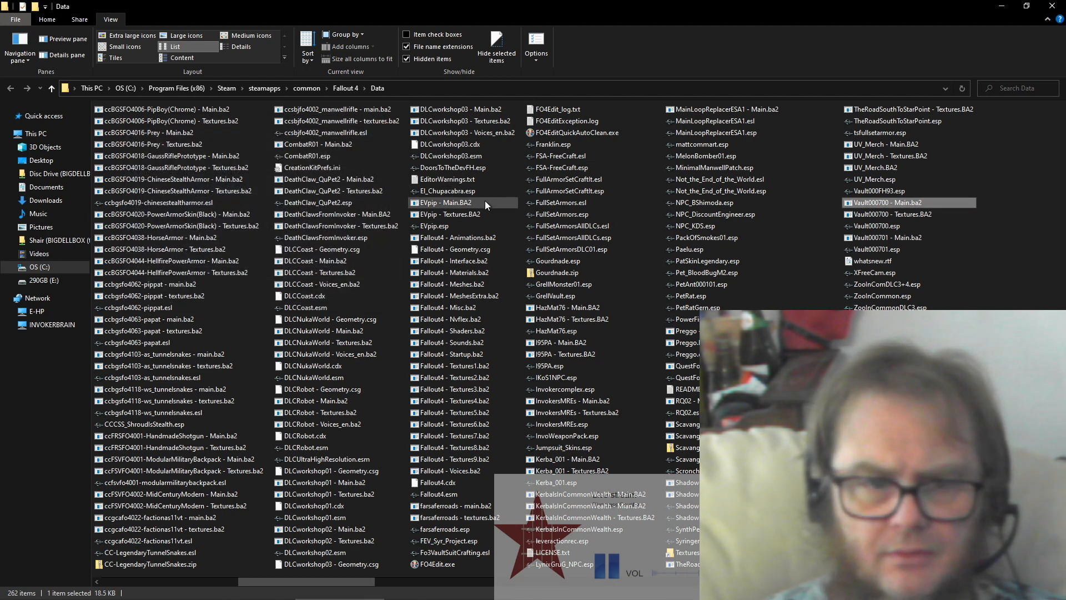
shift+click(865, 216)
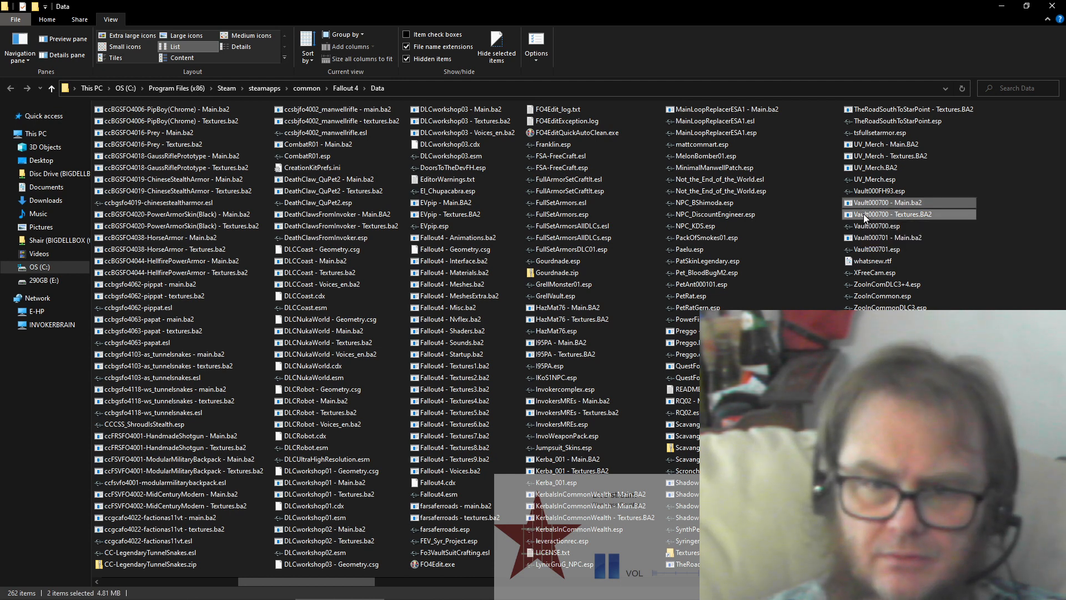
right_click(864, 215)
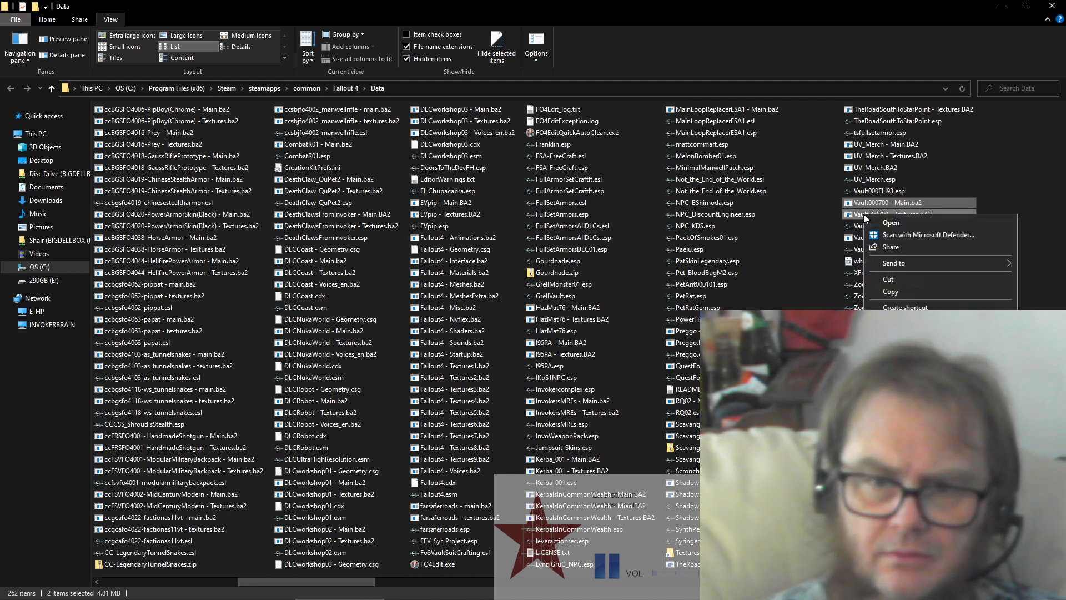
click(909, 293)
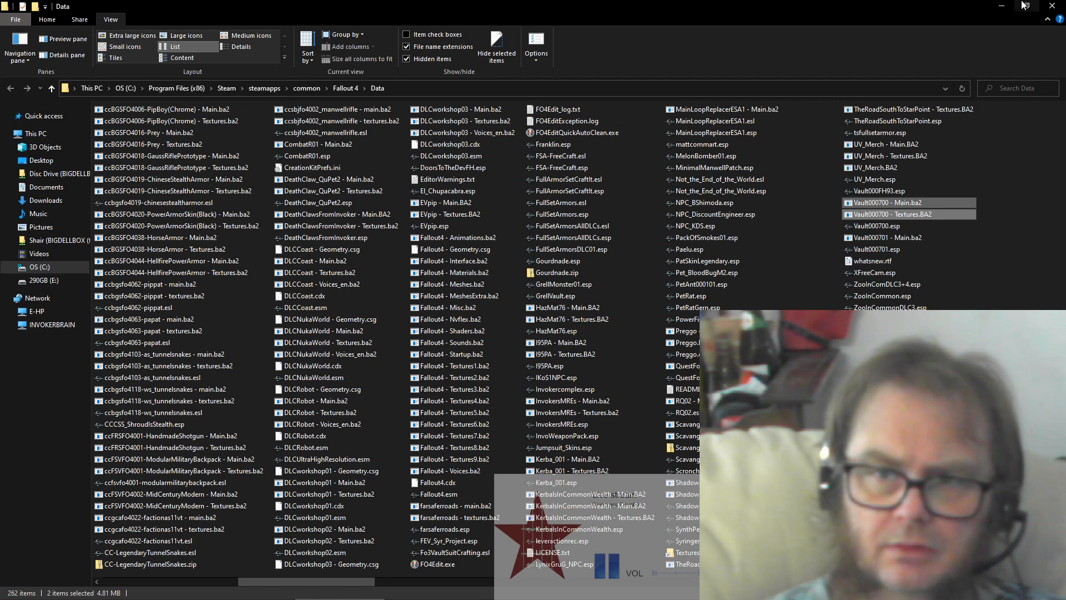
Step: Create a new folder named "Grell vault" on the desktop
click(1001, 7)
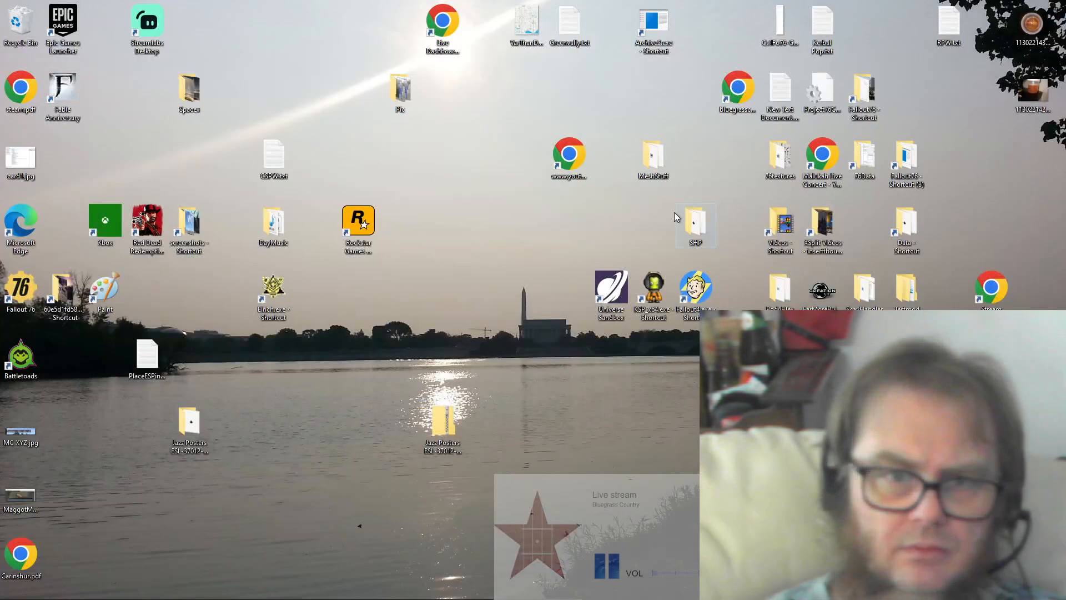
right_click(520, 225)
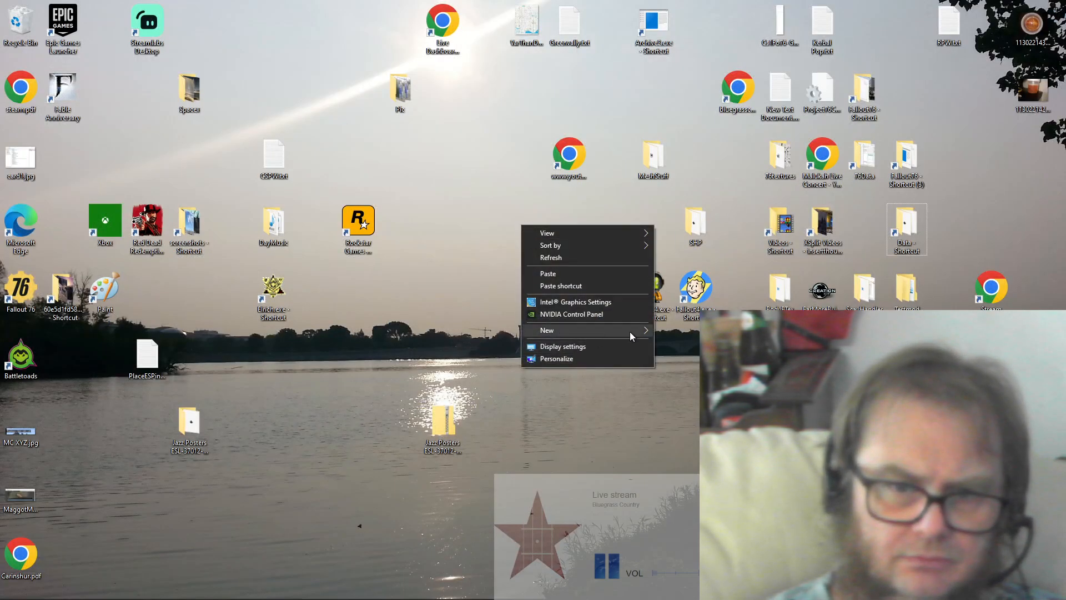
mouse_move(635, 332)
click(679, 331)
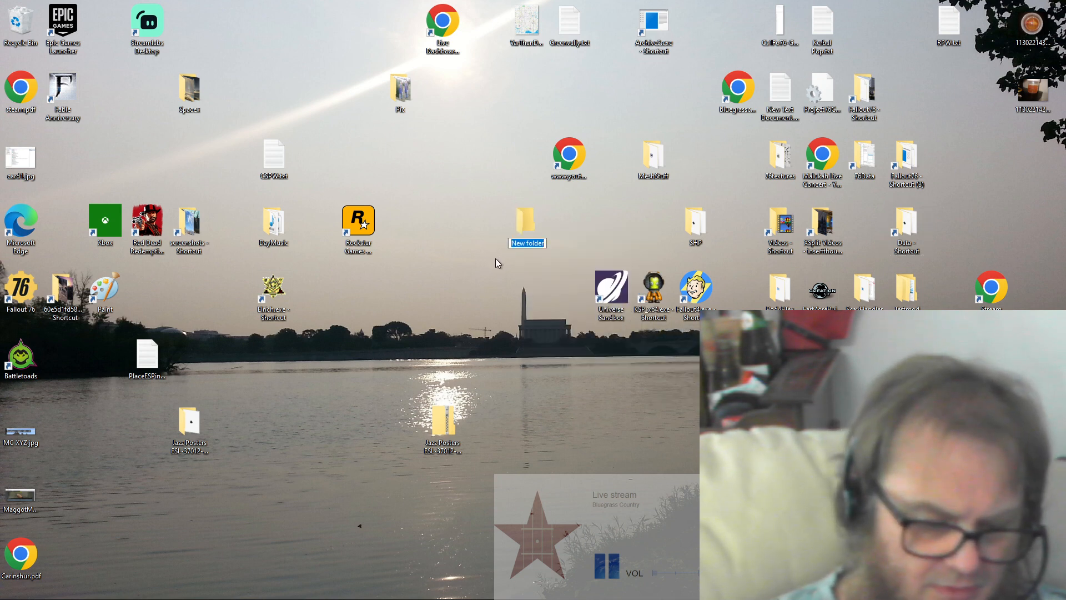
text(Grell)
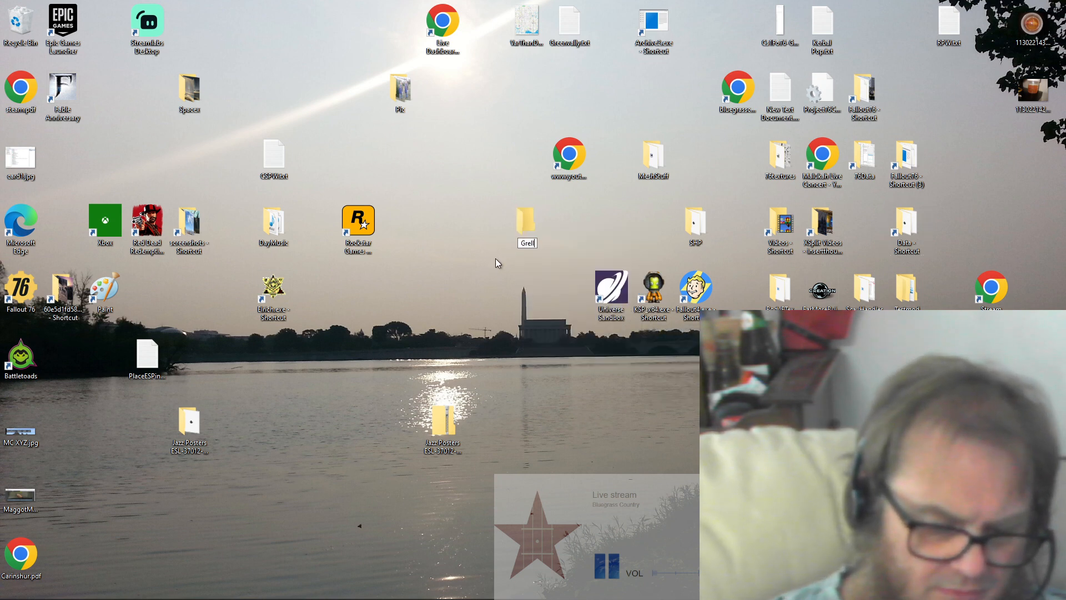
text( vault)
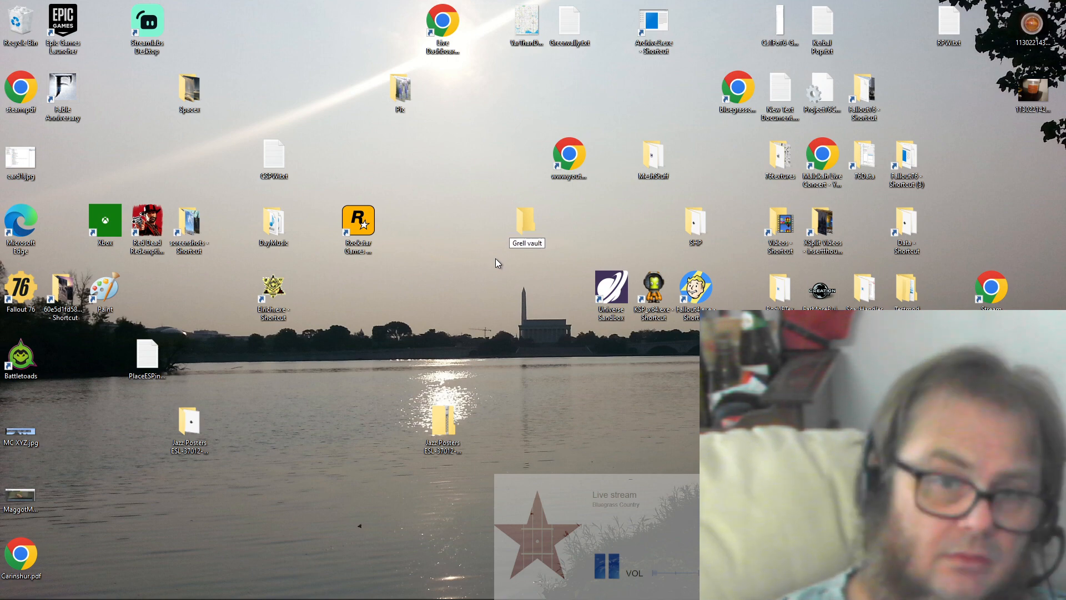
click(533, 264)
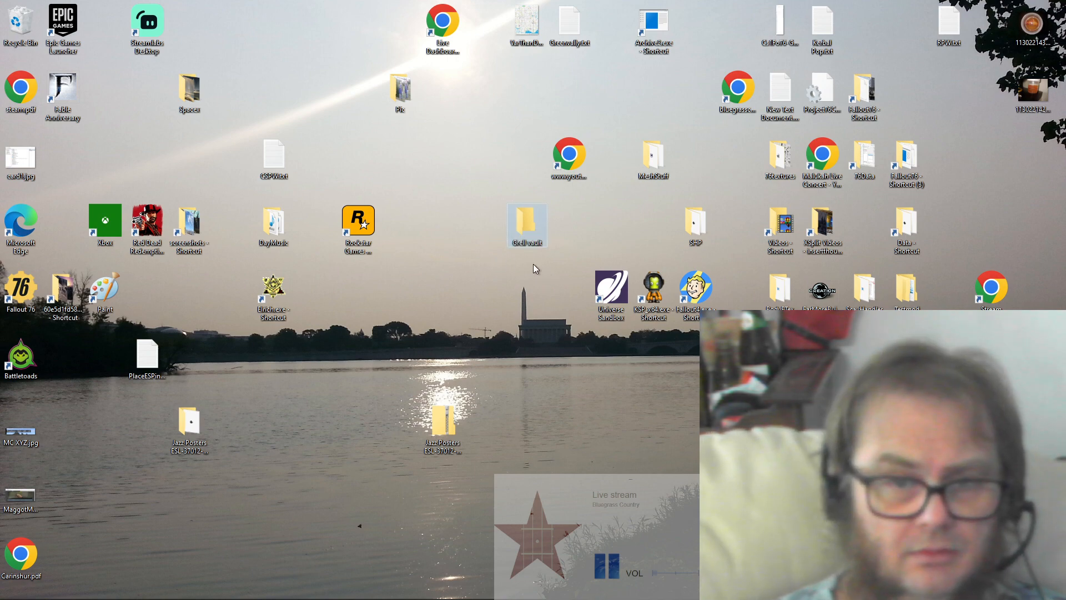
Step: Paste the two copied Vault000700 archives into the Grell vault folder and restore its window to a smaller size
double_click(535, 238)
right_click(471, 220)
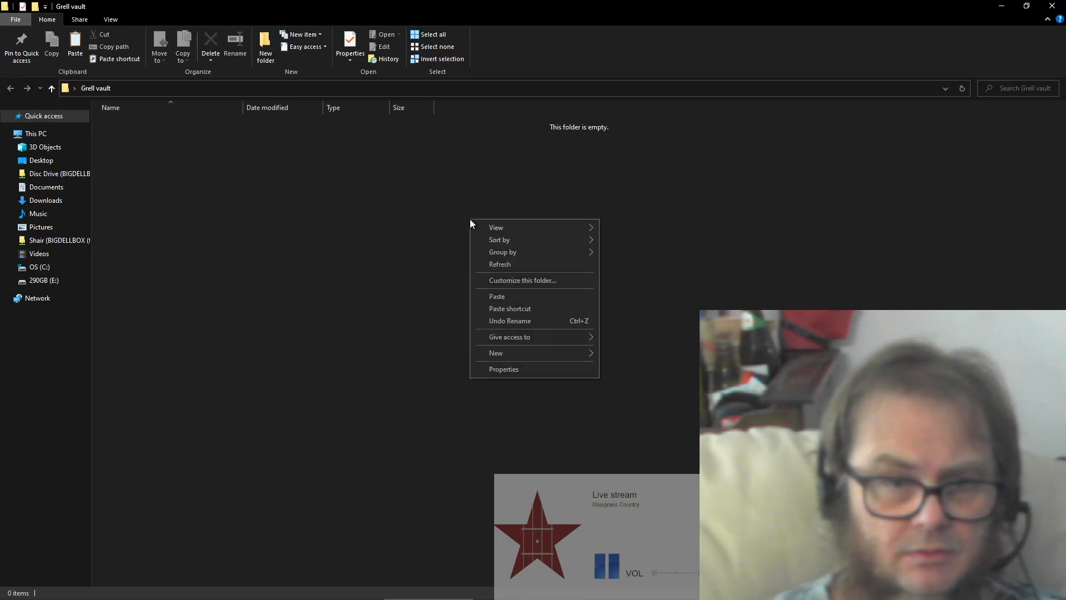
click(531, 300)
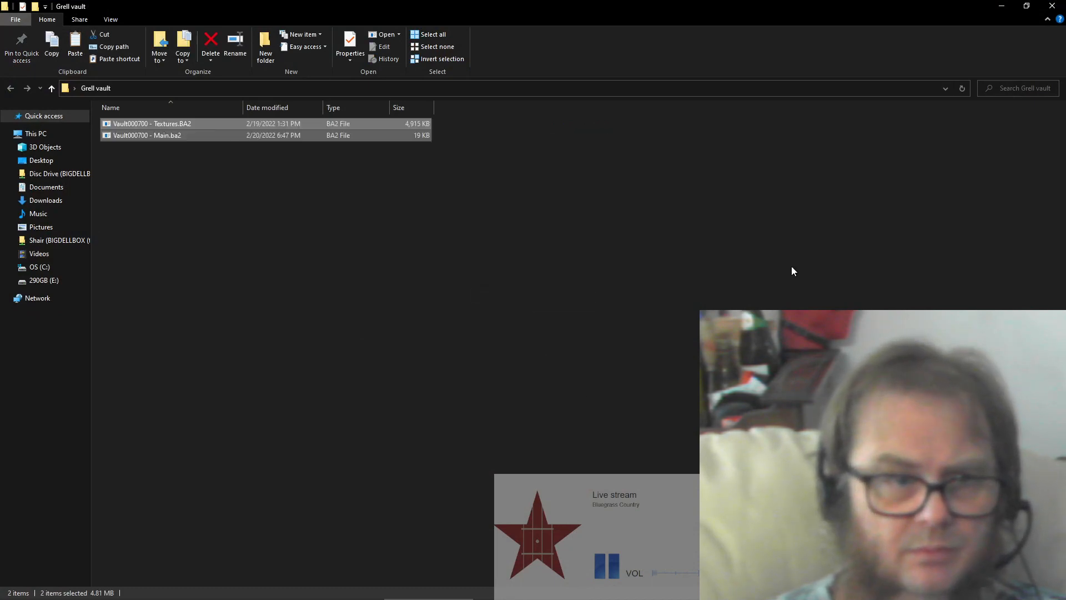
drag(915, 6, 550, 78)
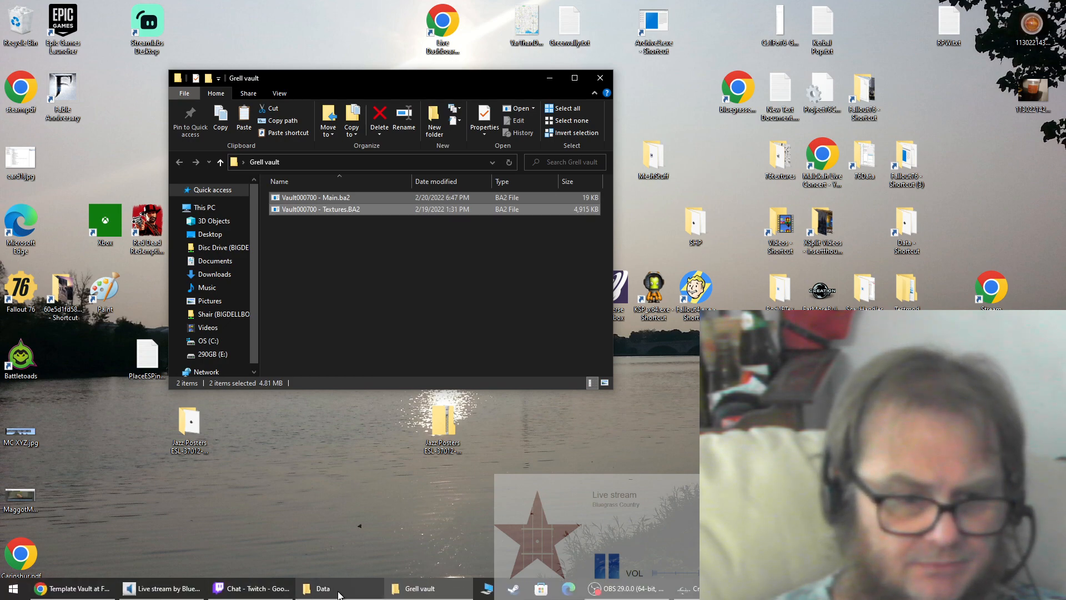
Step: Copy GrellVault.esp from the Data folder into the Grell vault folder, keeping both folder windows visible
click(337, 590)
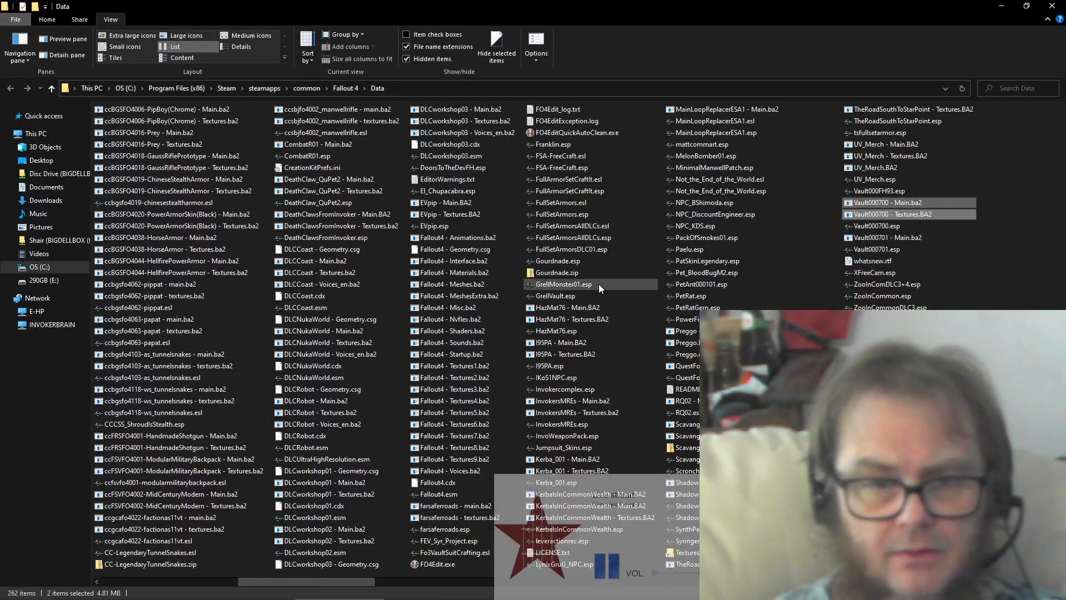
right_click(595, 297)
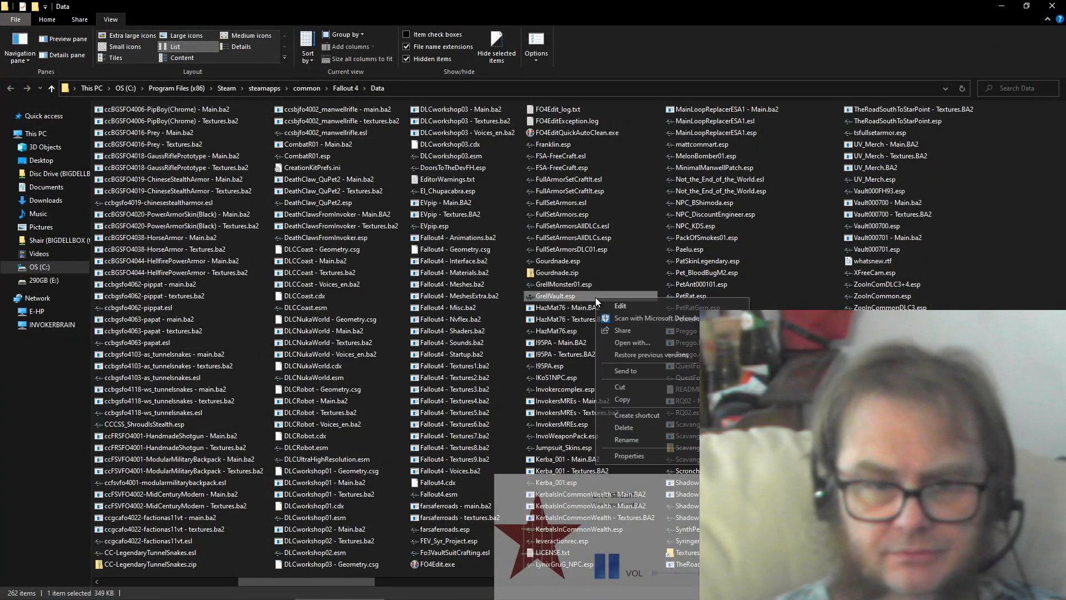
click(630, 401)
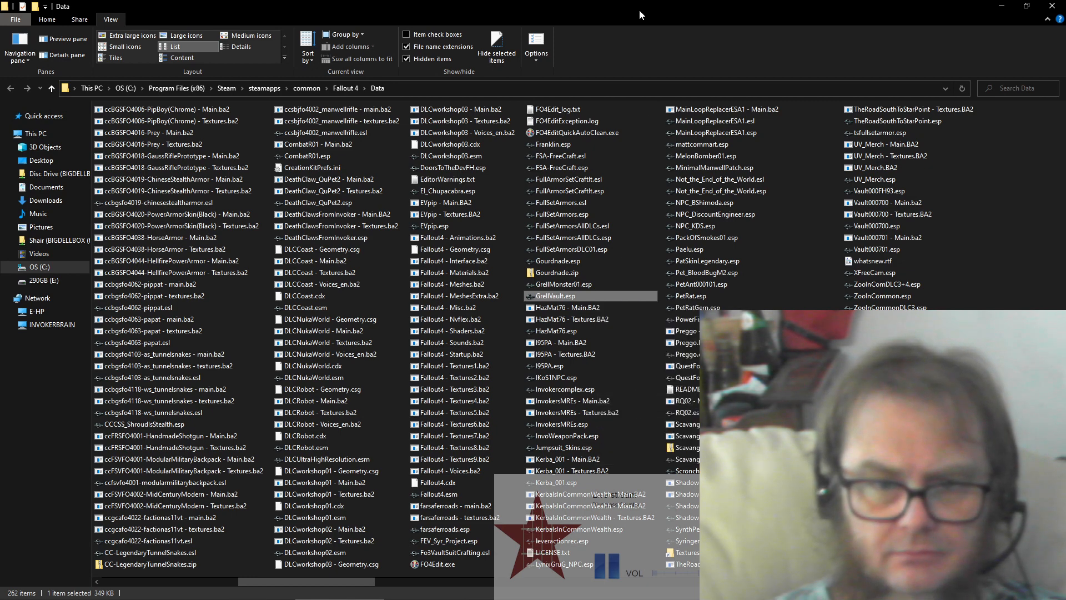
double_click(639, 9)
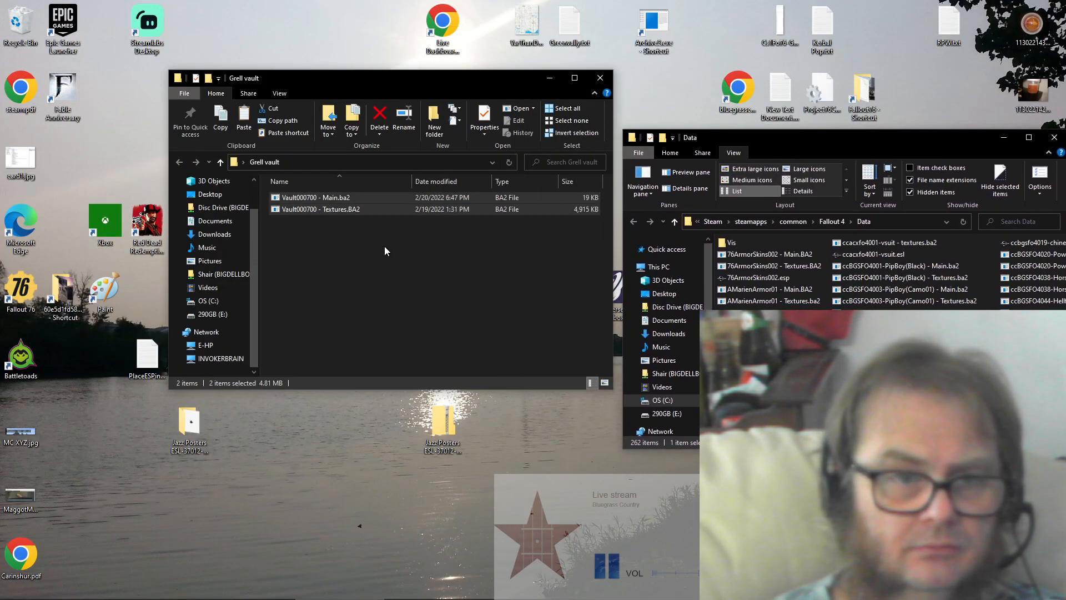
click(385, 247)
right_click(385, 247)
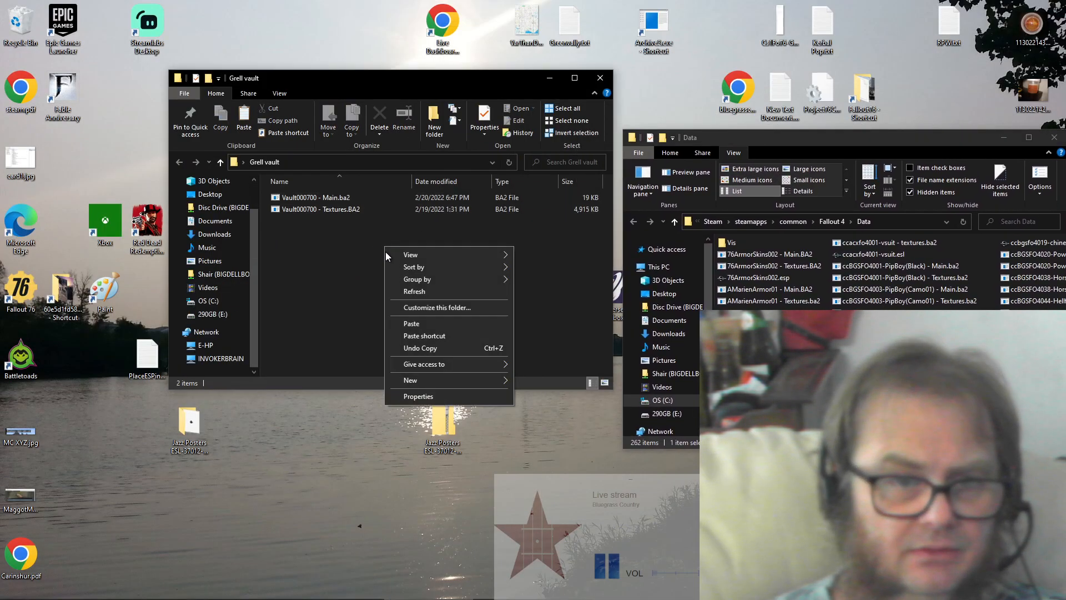
click(412, 324)
click(235, 261)
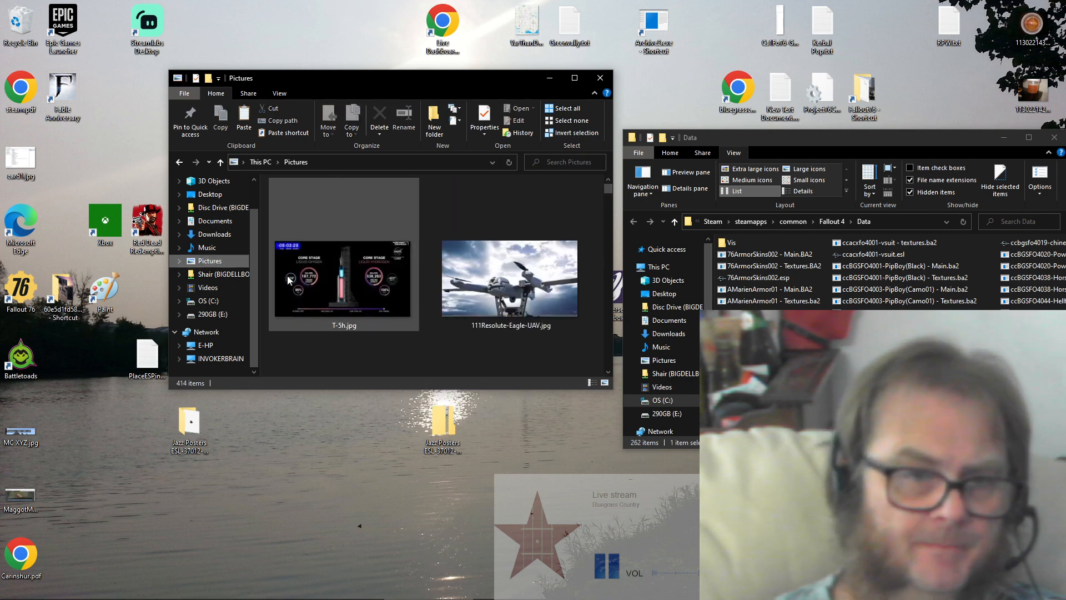
click(180, 162)
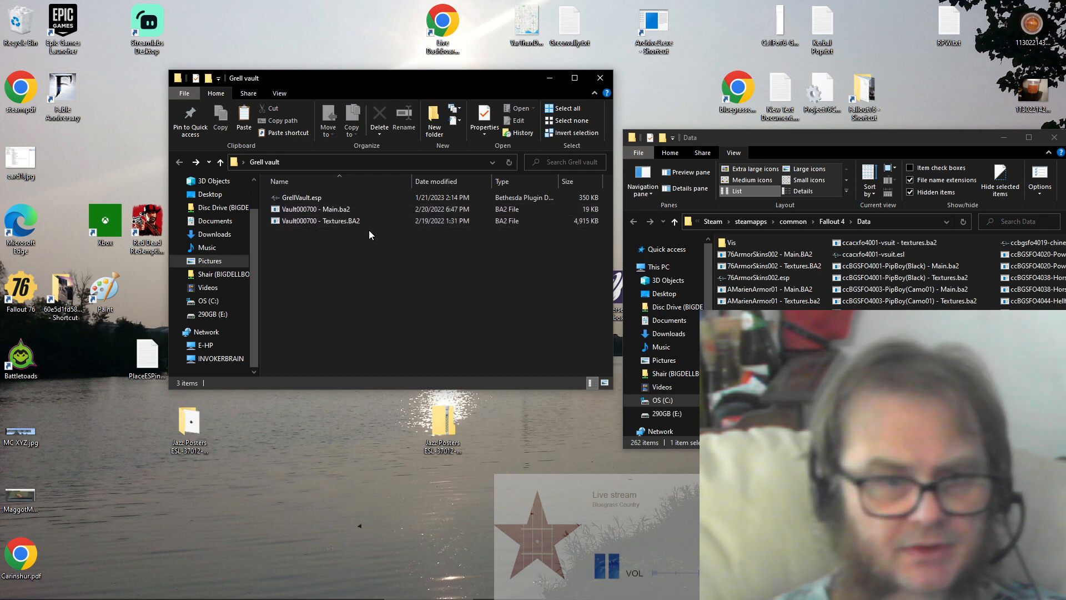
Step: Rename Vault000700 - Main.ba2 as GrellVault.ba2, reusing the base name copied from GrellVault.esp
click(308, 199)
click(301, 198)
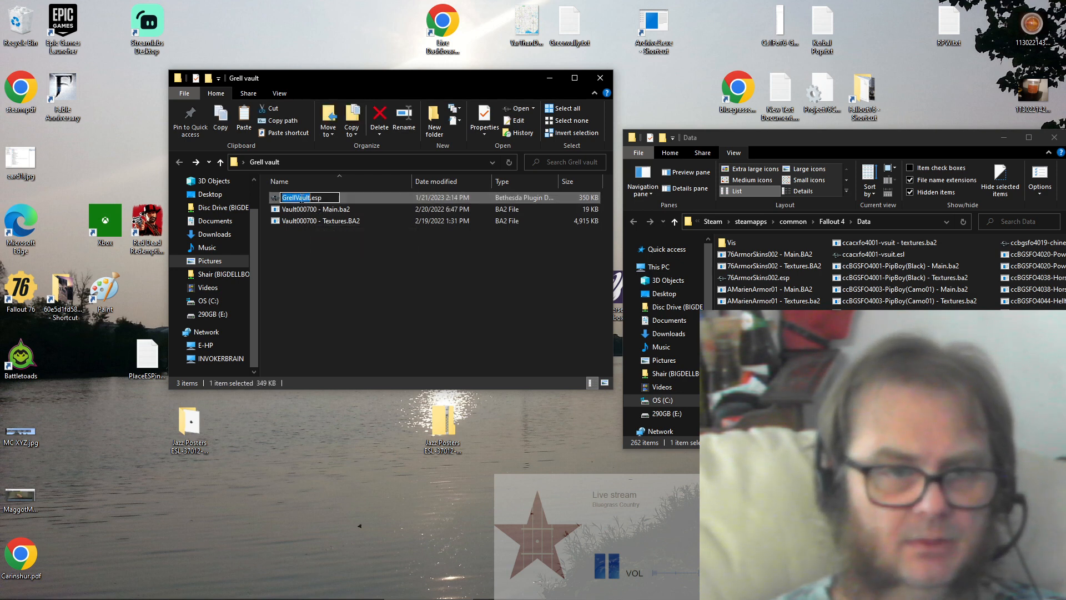
right_click(301, 198)
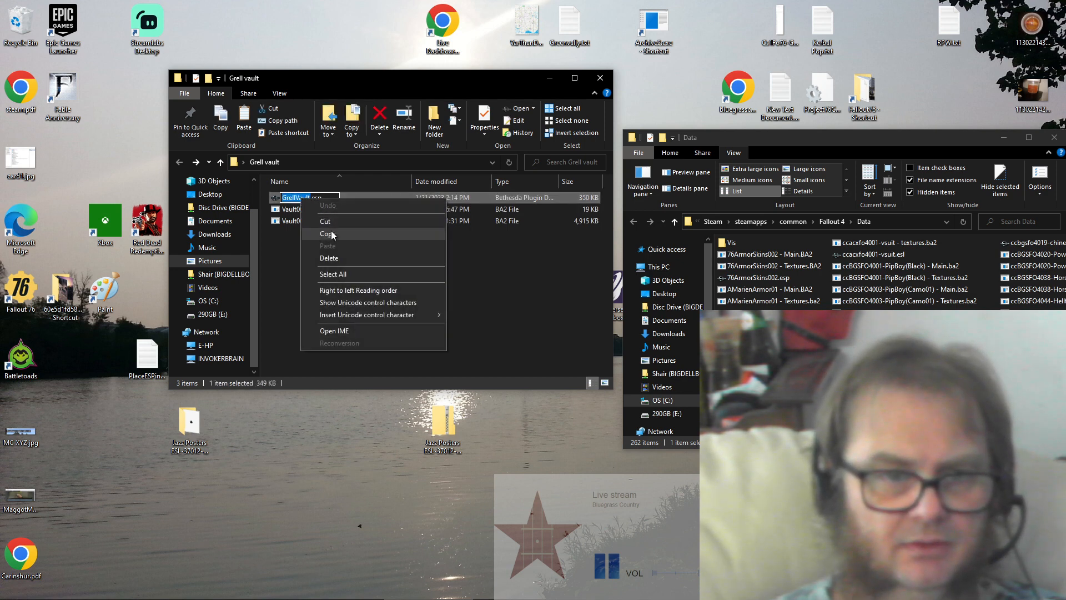
click(327, 234)
click(303, 212)
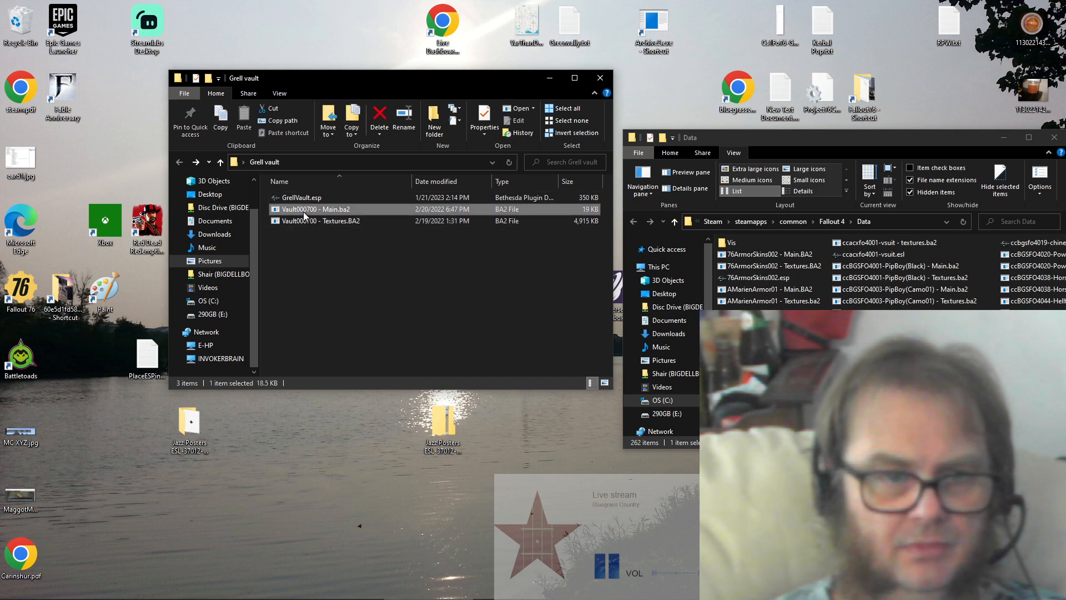
double_click(303, 211)
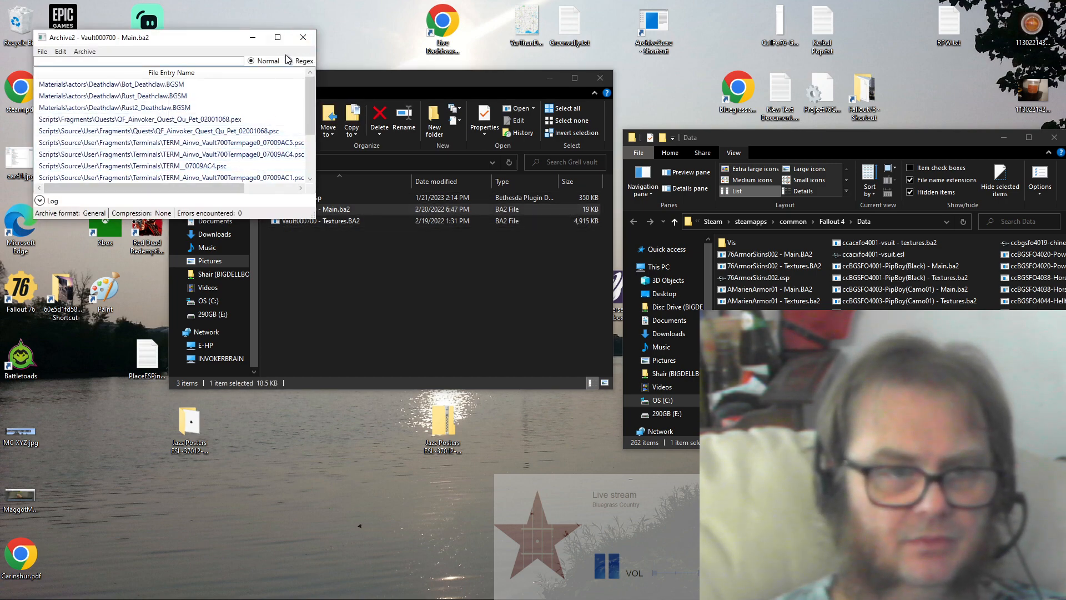
click(304, 38)
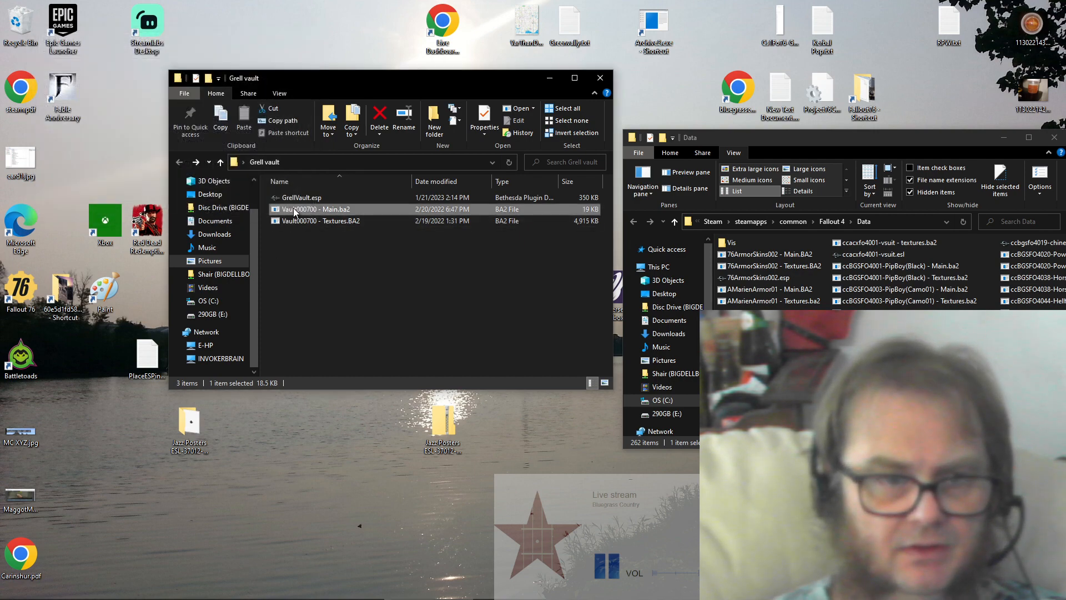
click(295, 209)
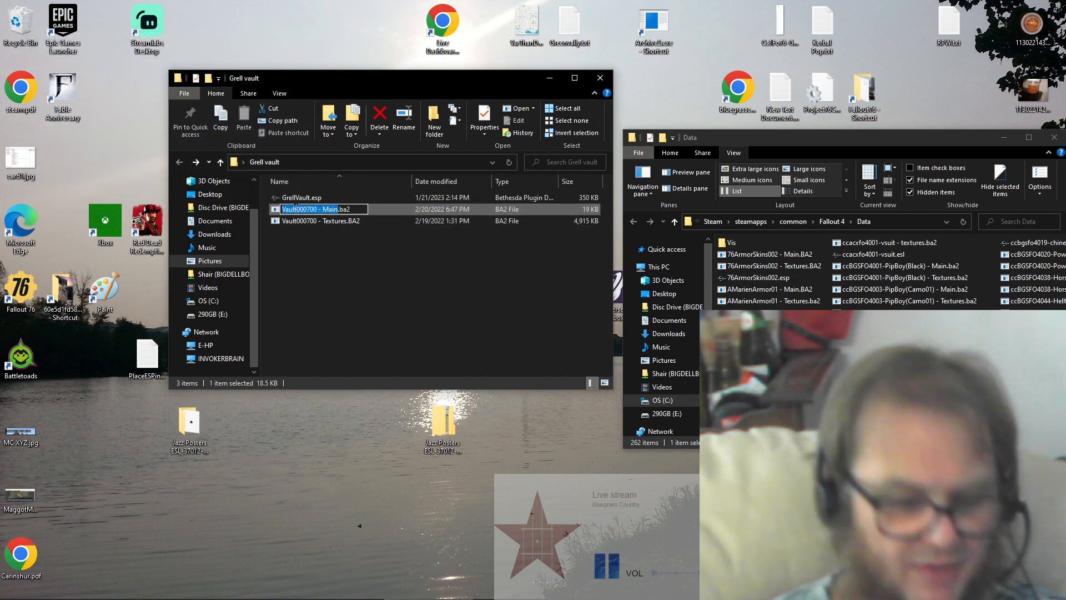
text(GrellVault)
click(300, 235)
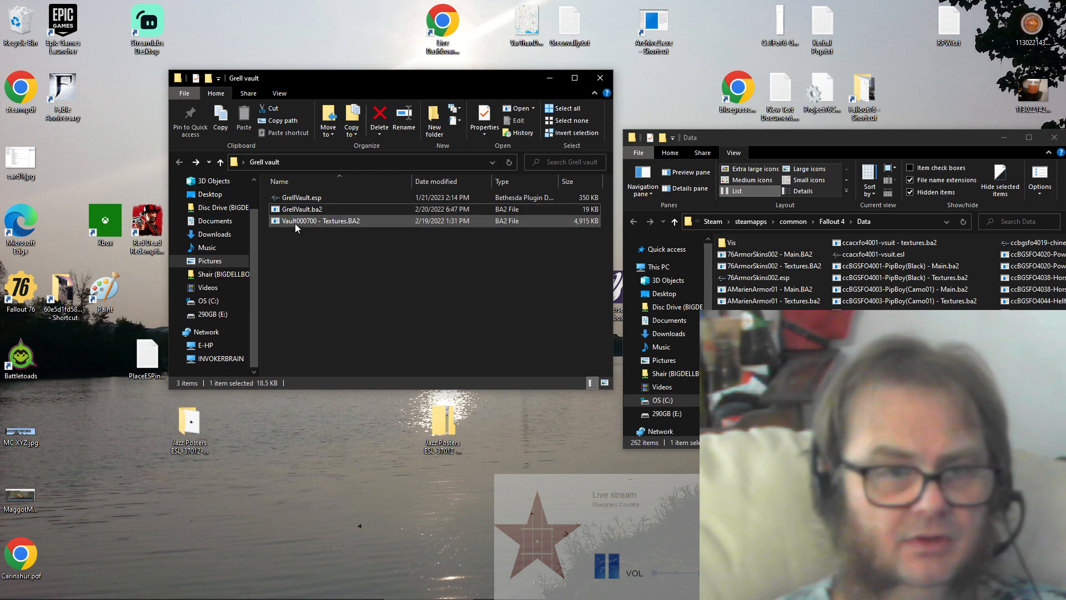
Step: Try to rename Vault000700 - Textures.BA2 as GrellVault.BA2
click(294, 219)
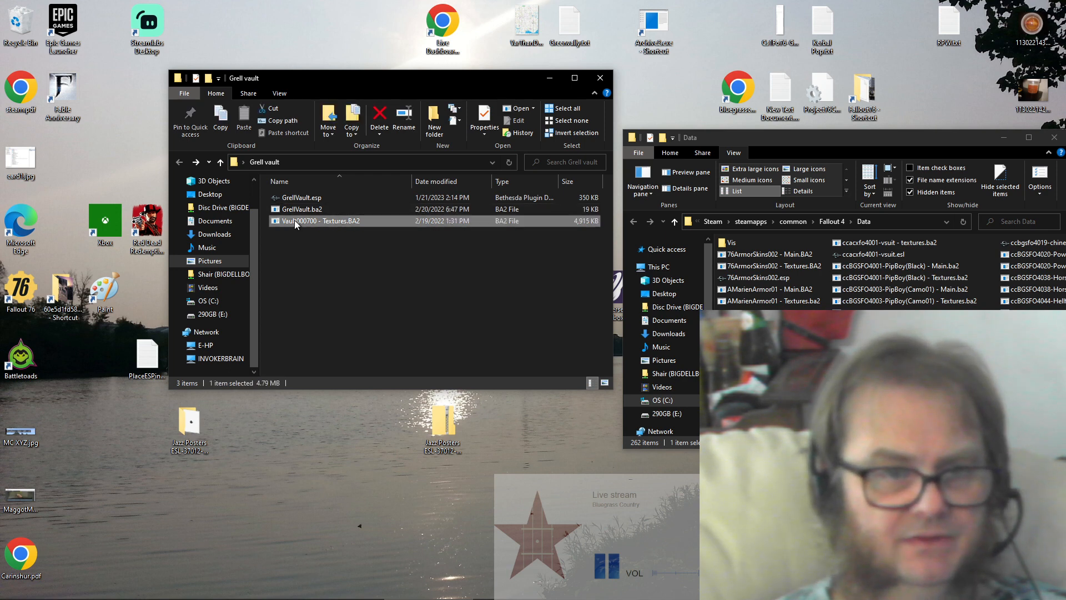
click(295, 220)
text(GrellVault.BA2)
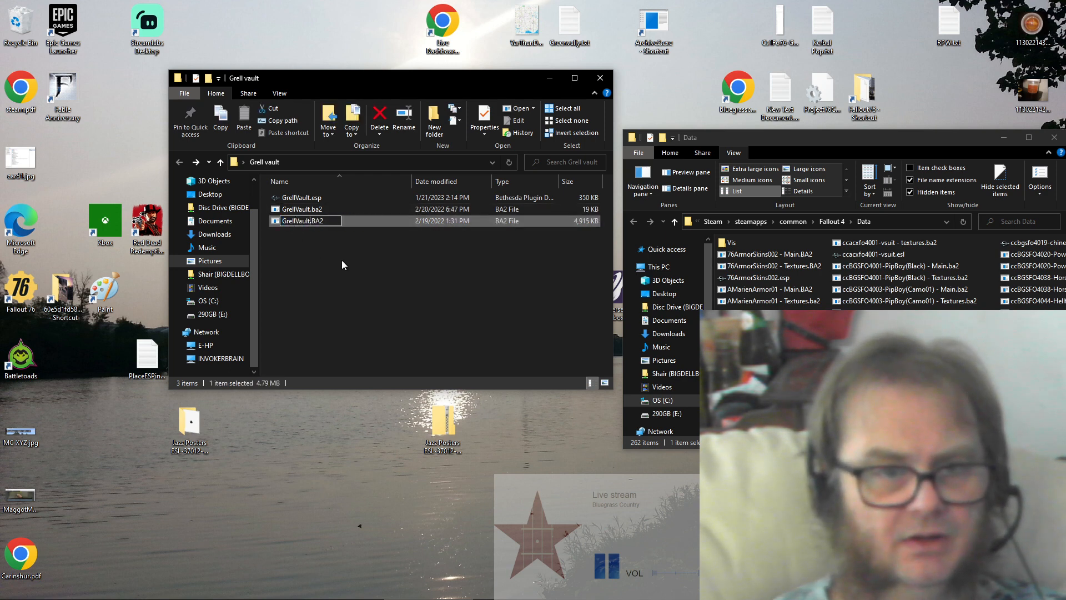
click(358, 264)
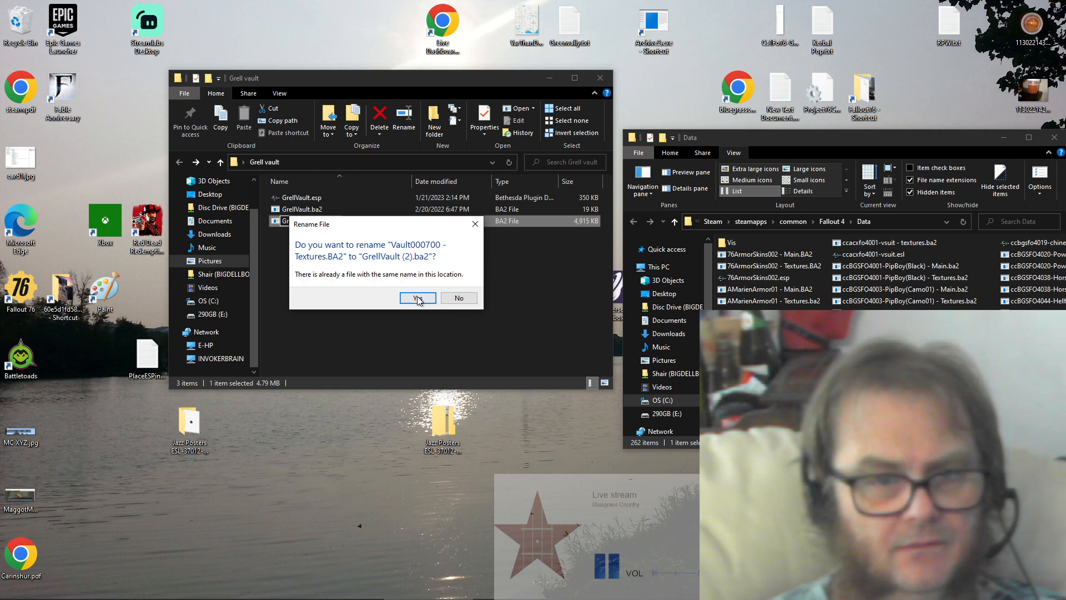
click(475, 223)
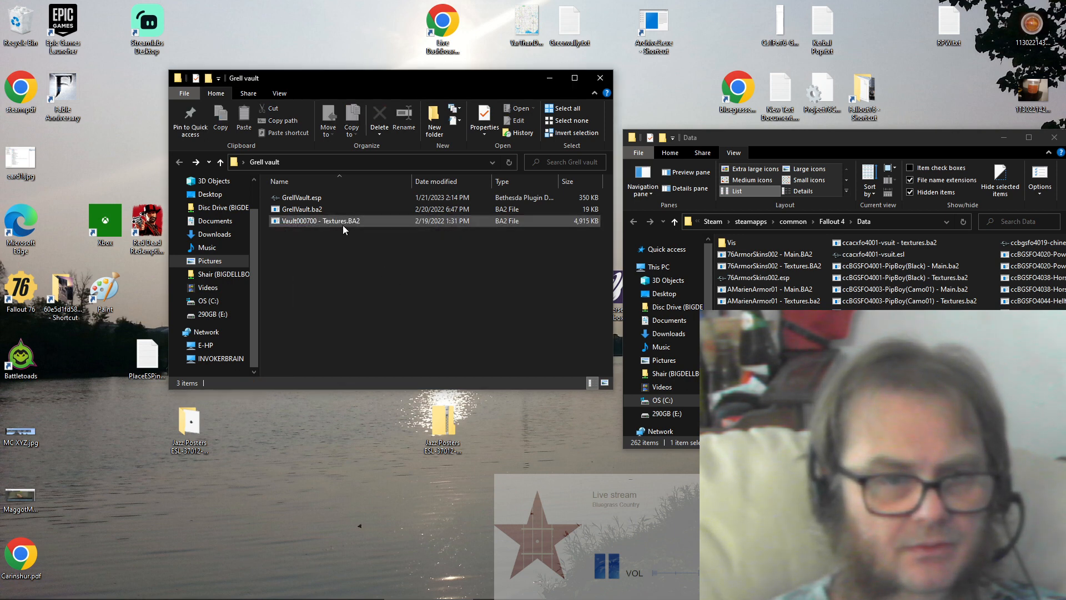
Step: Rename GrellVault.ba2 in the Grell vault folder as GrellVault - Main.ba2
click(321, 211)
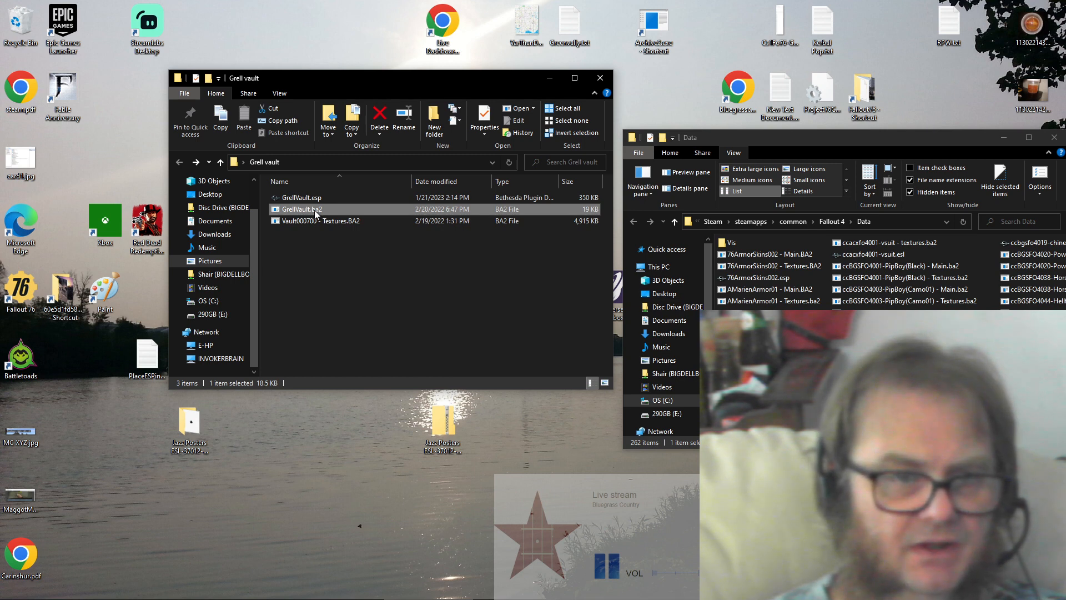
click(314, 210)
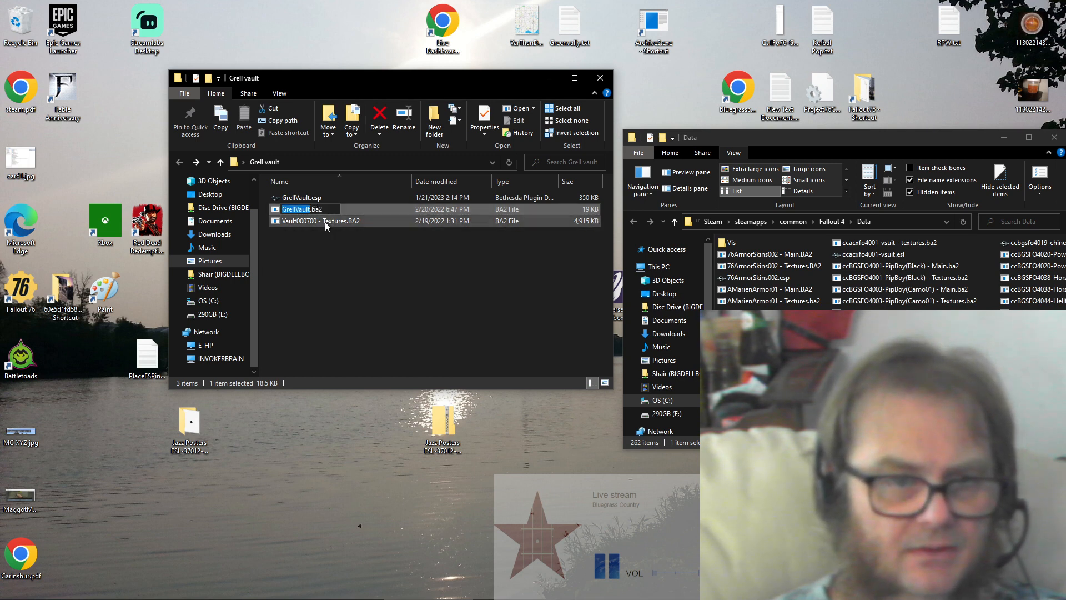
key(Escape)
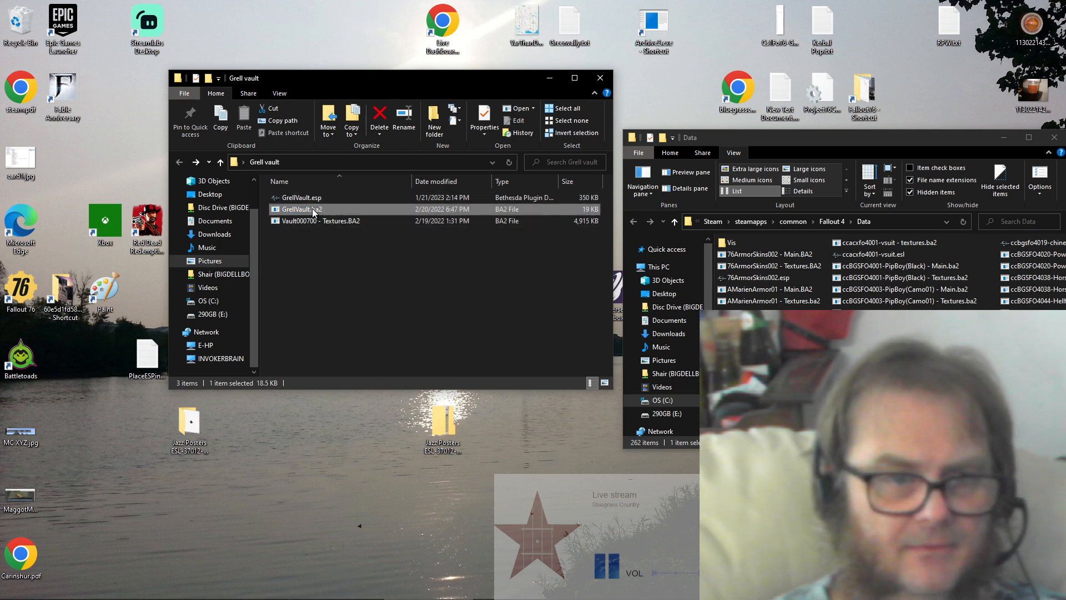
click(309, 211)
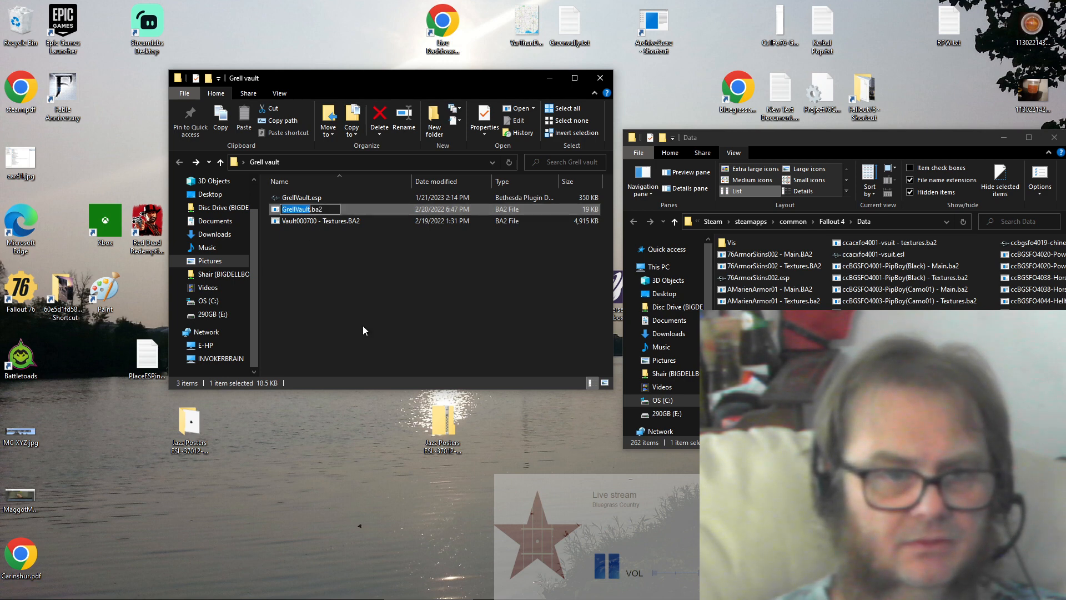
key(Right)
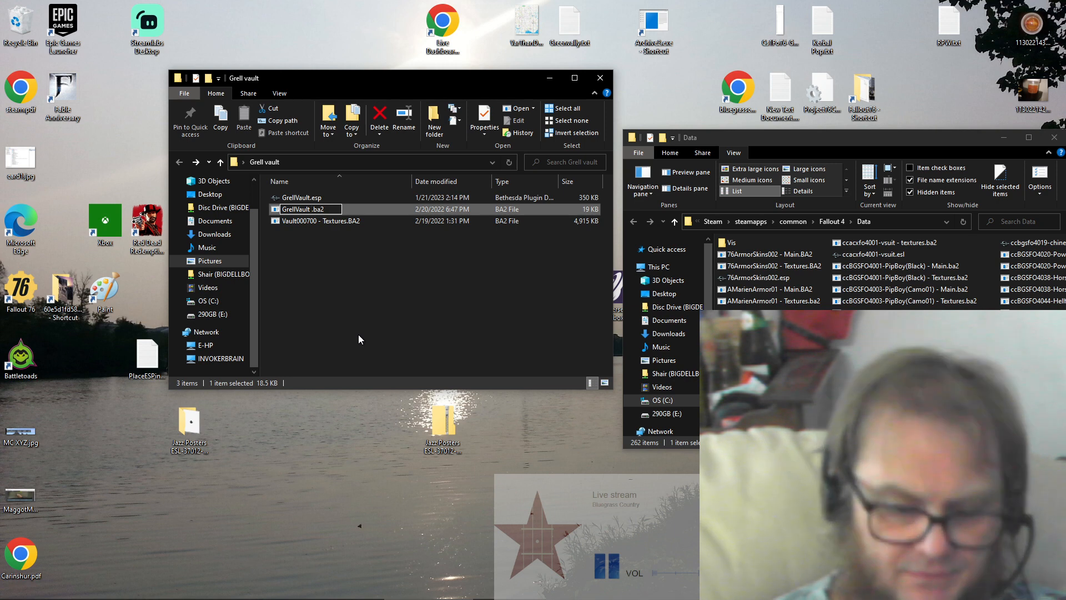
text(- )
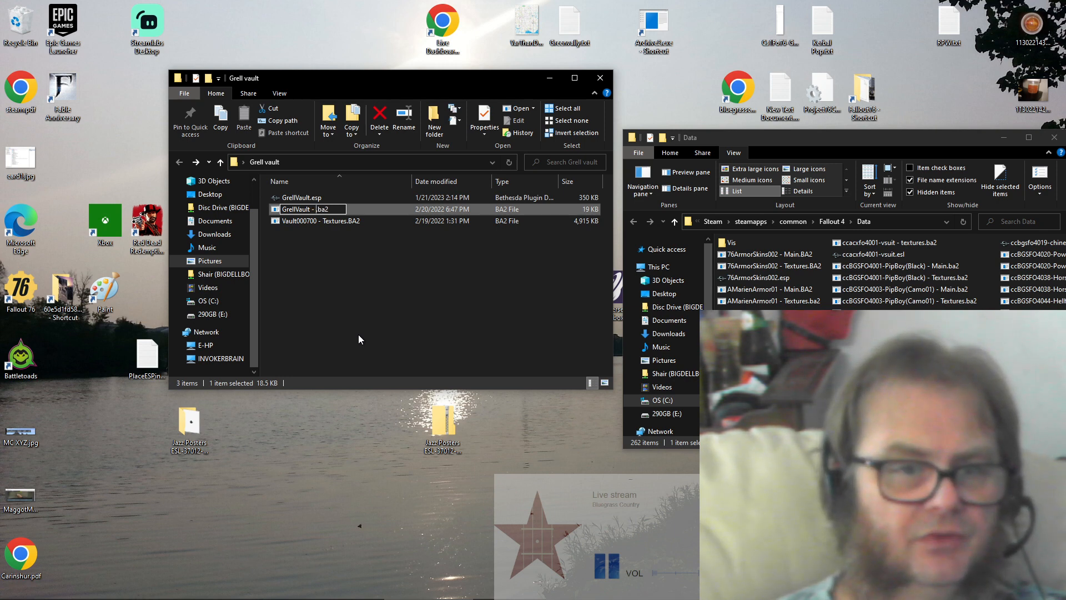
text(Main)
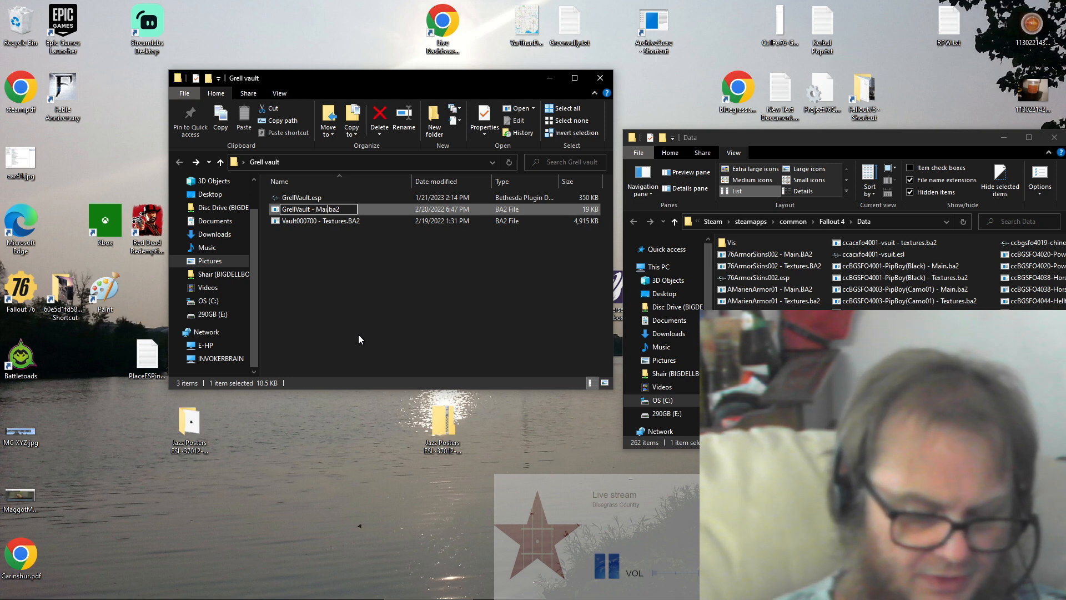
click(340, 244)
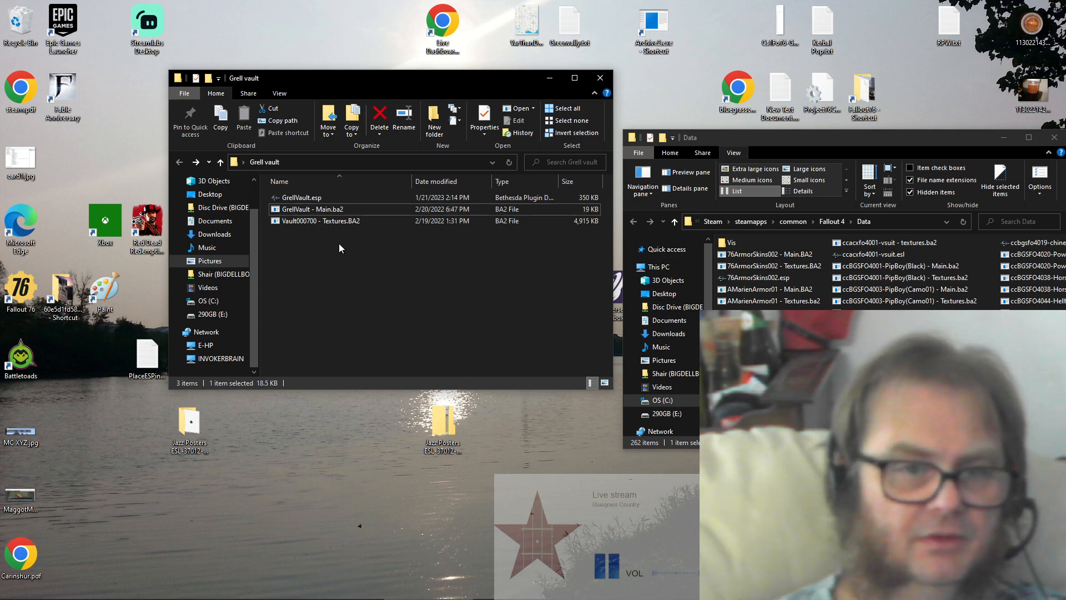
Step: Rename Vault000700 - Textures.BA2 as GrellVault - Textures.BA2, keeping its Textures suffix
double_click(316, 222)
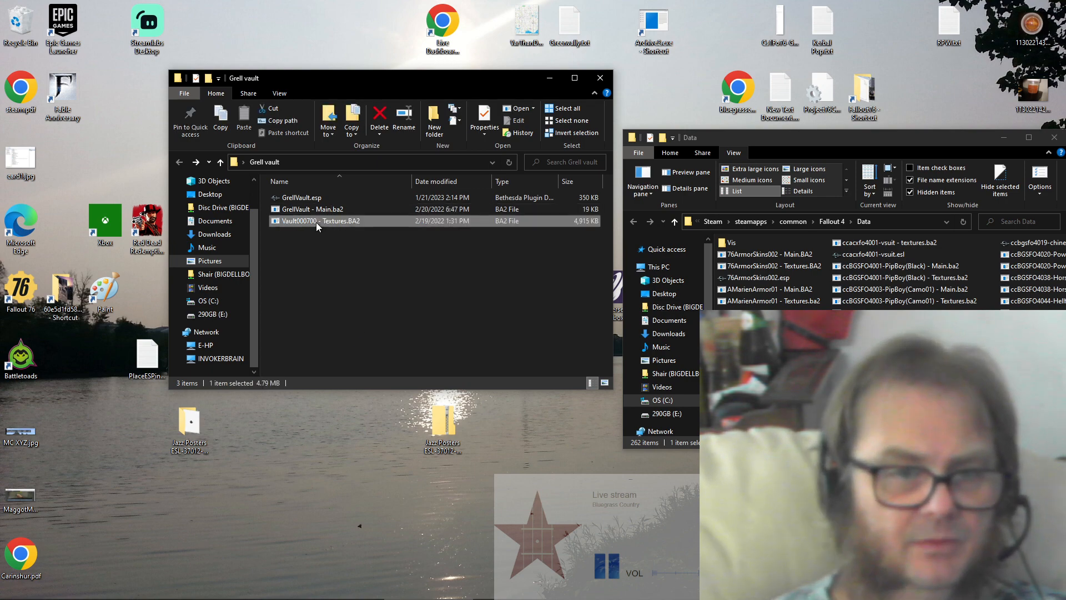
click(353, 95)
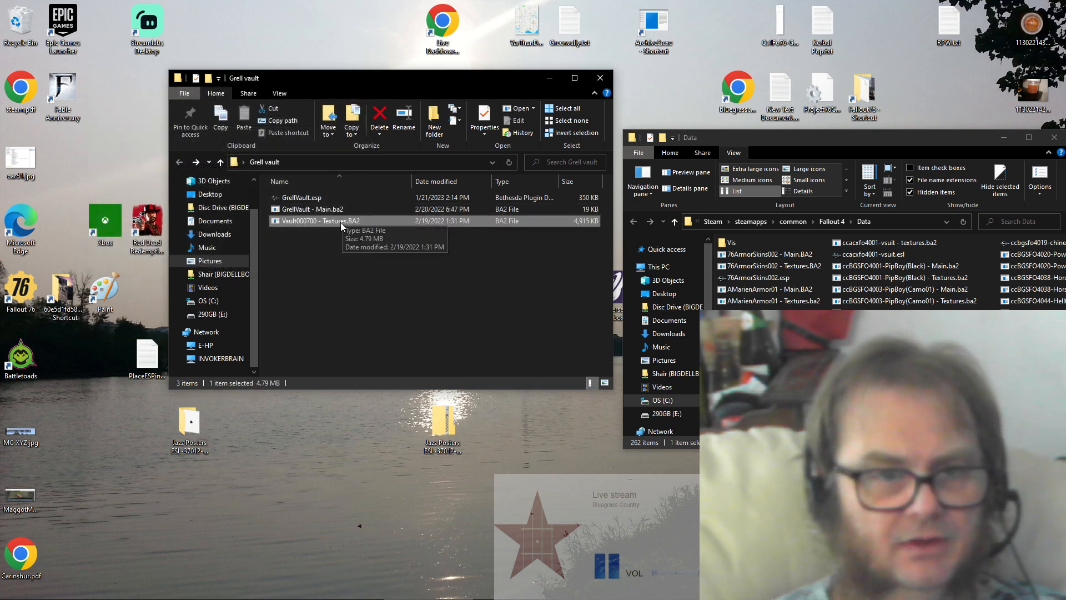
click(320, 222)
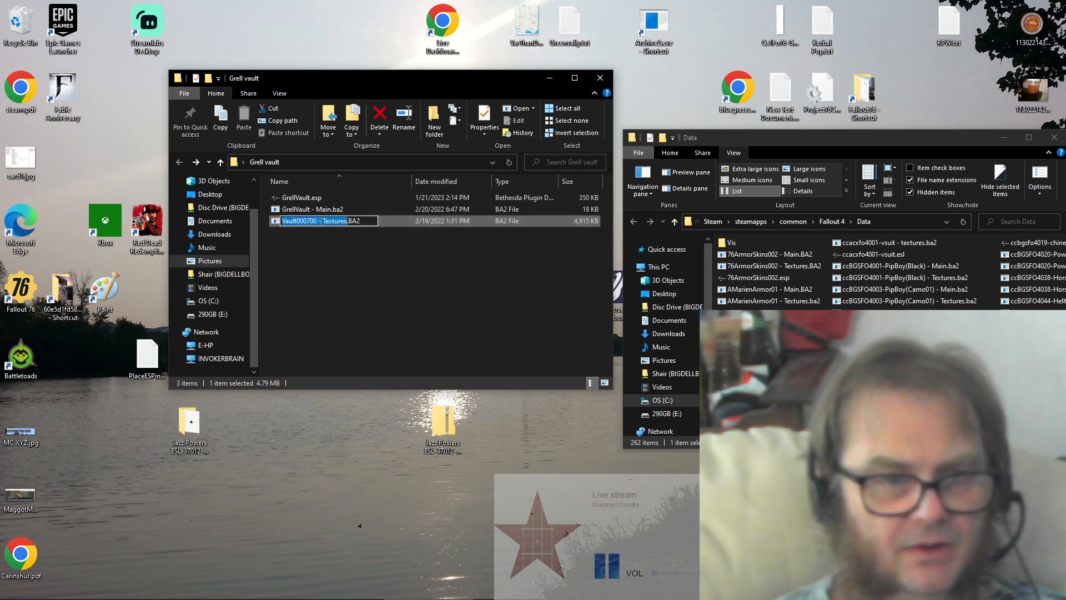
click(319, 221)
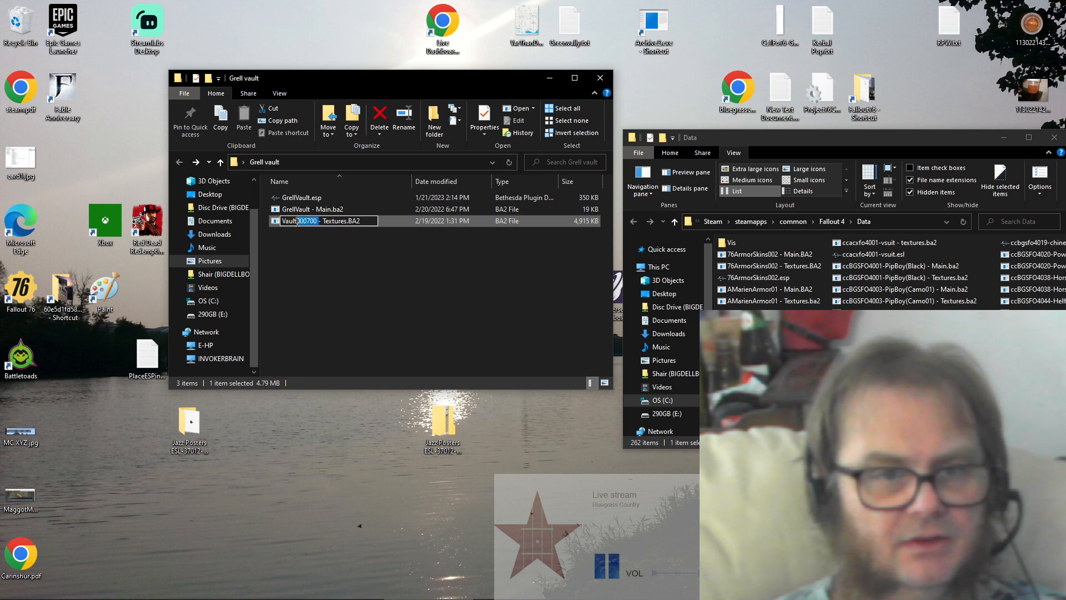
text(GrellVault)
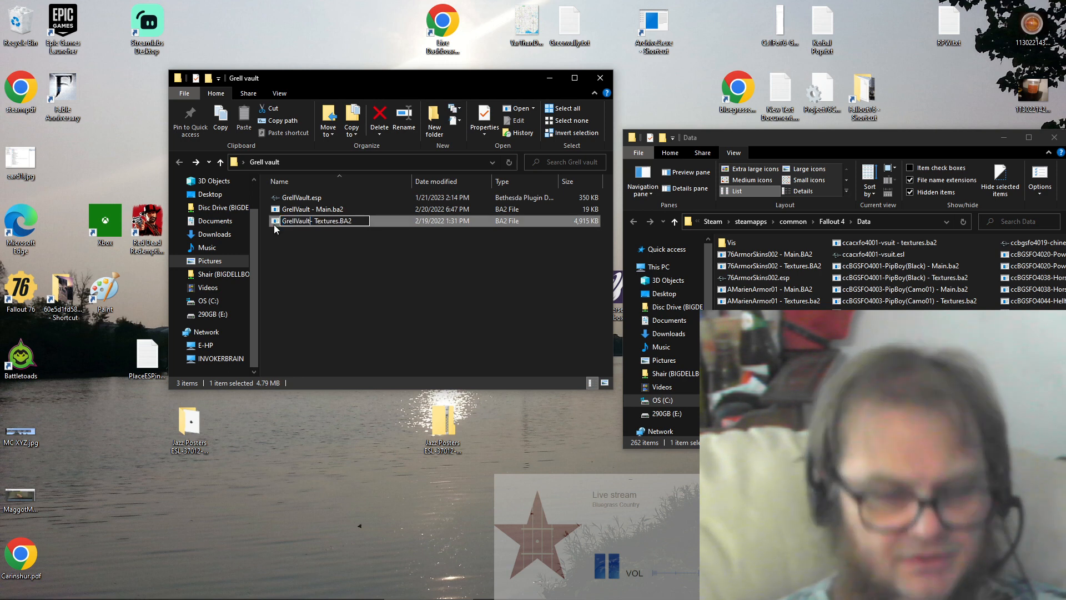
click(361, 262)
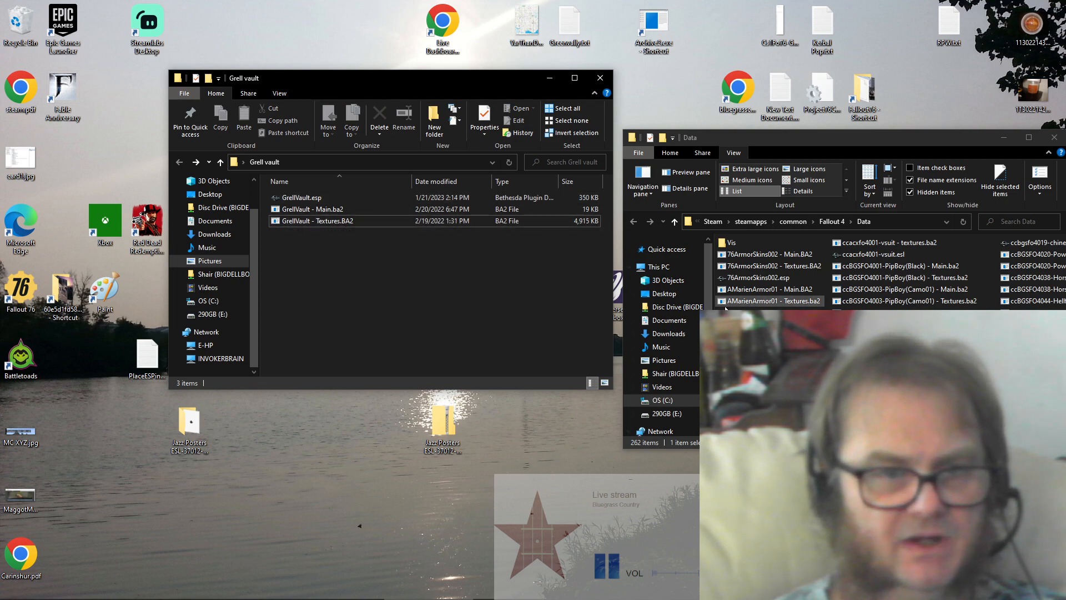
Step: Close the Grell vault and Data folder windows and switch to Creation Kit
click(600, 78)
click(1008, 137)
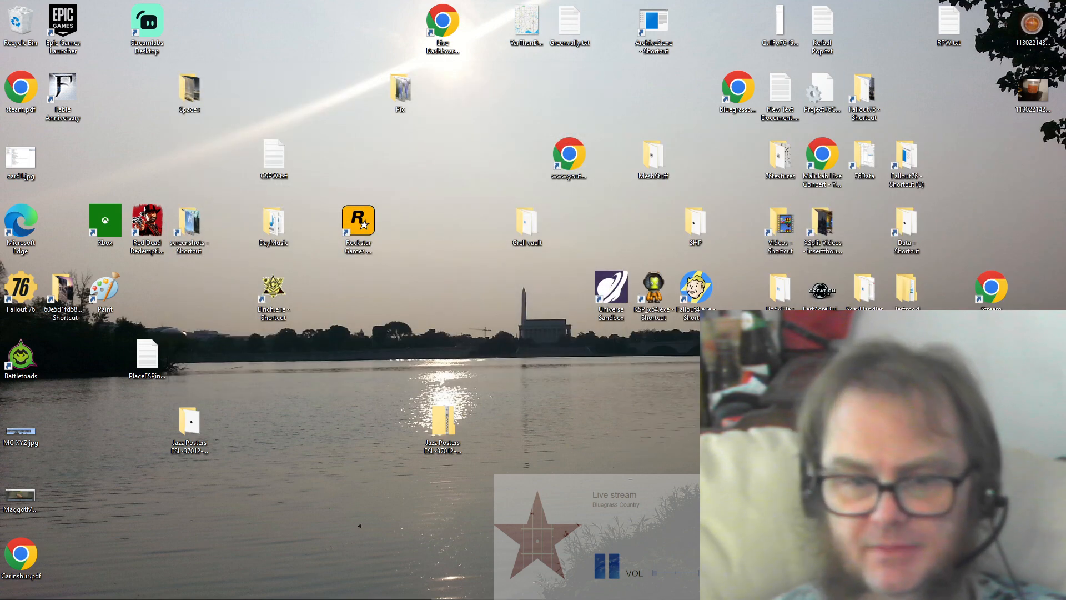
click(557, 591)
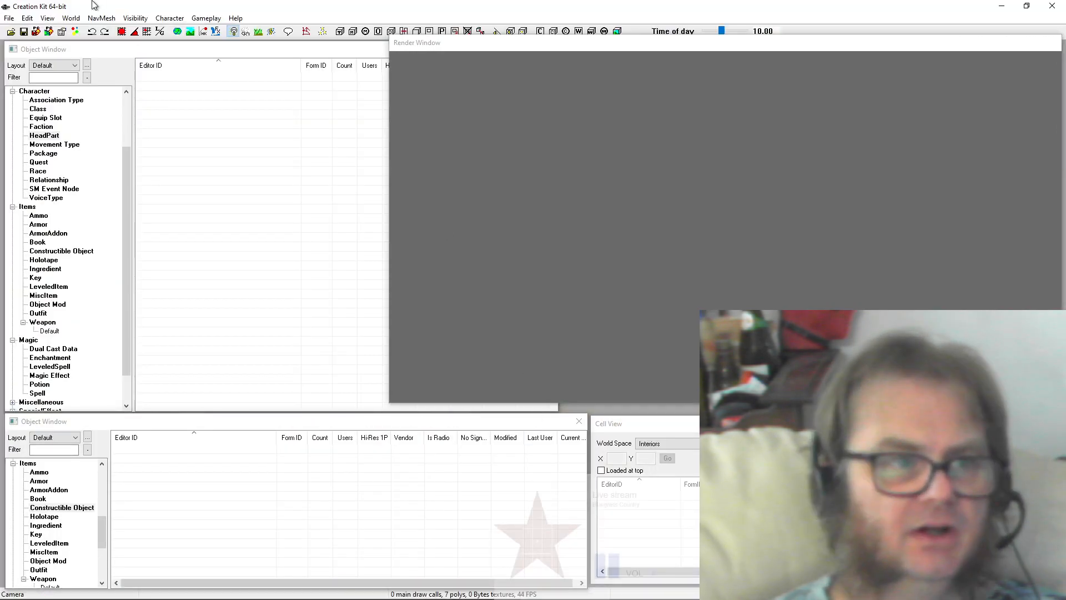
Step: Open the plugin data list and tick GrellVault.esp for loading
click(10, 18)
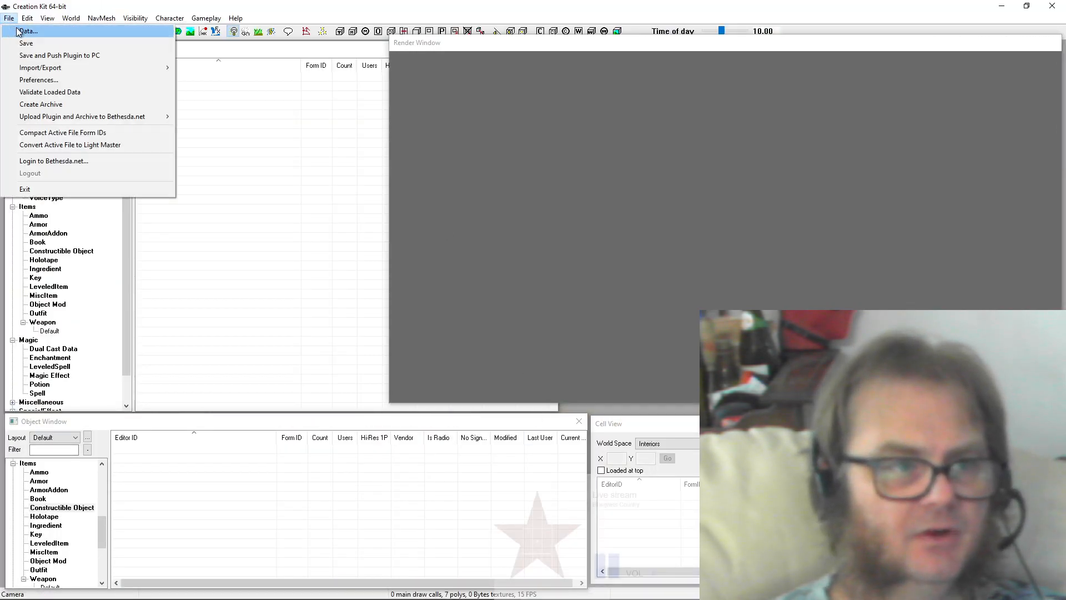
click(23, 31)
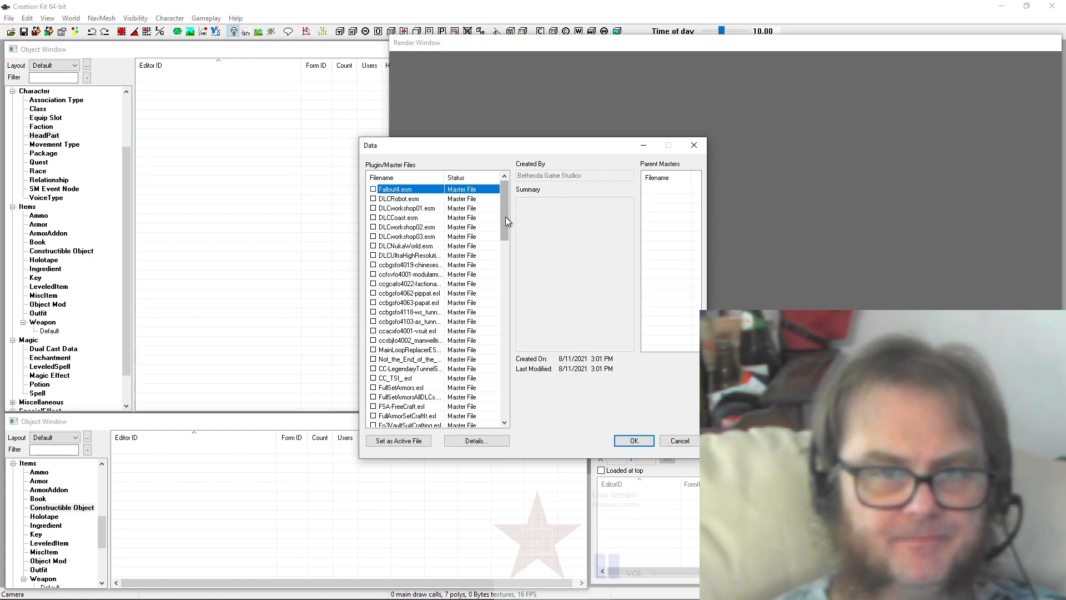
mouse_move(505, 221)
mouse_down()
mouse_move(512, 425)
mouse_move(410, 420)
mouse_up()
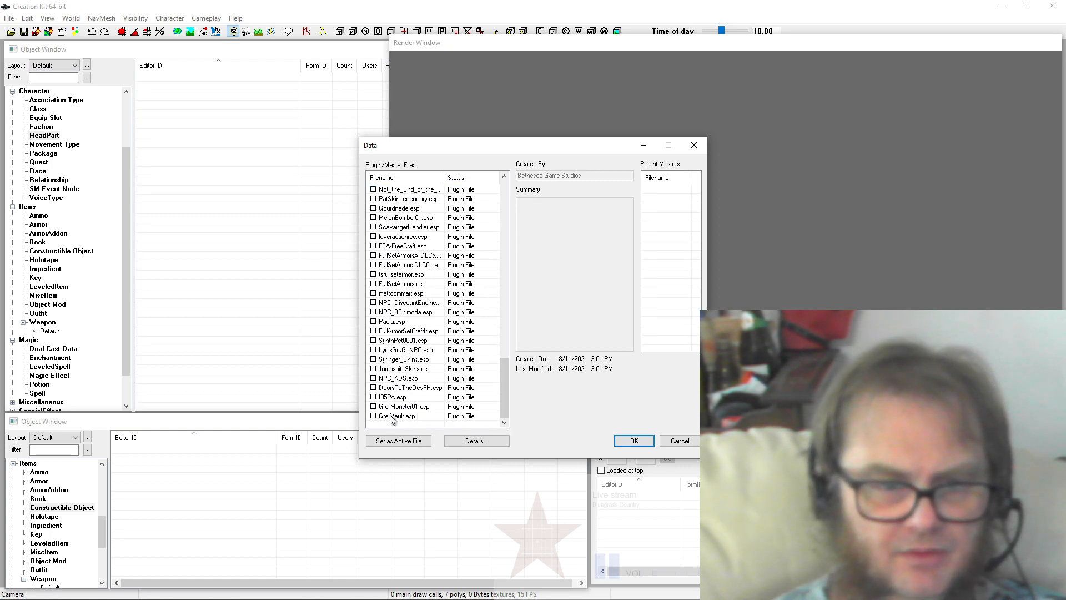
click(379, 417)
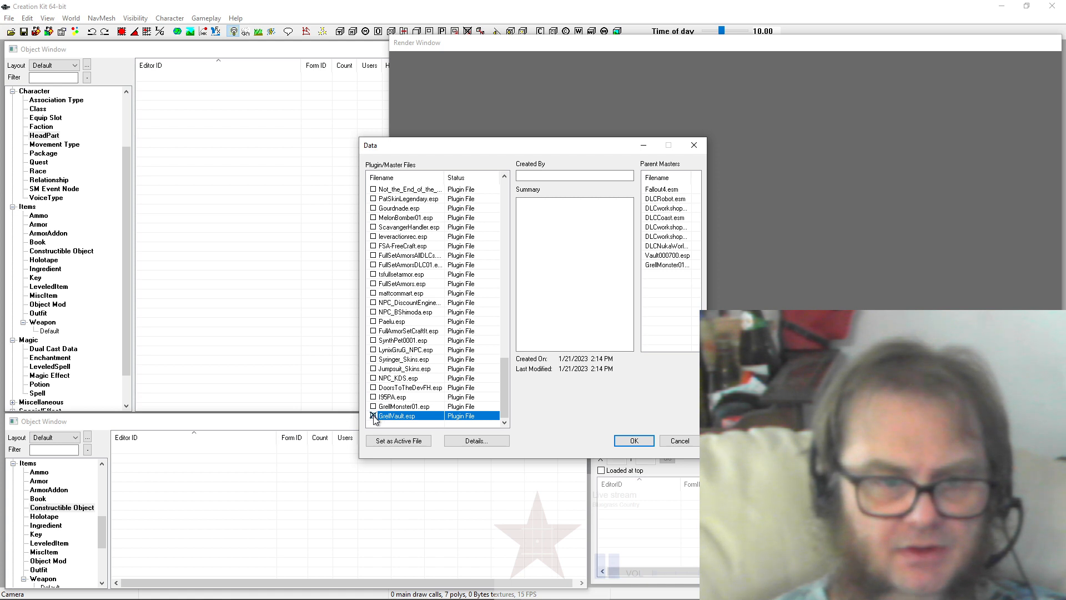
Step: Fill in the creator's name and the summary "2 mods" for GrellVault.esp, and load it as the active file
click(532, 175)
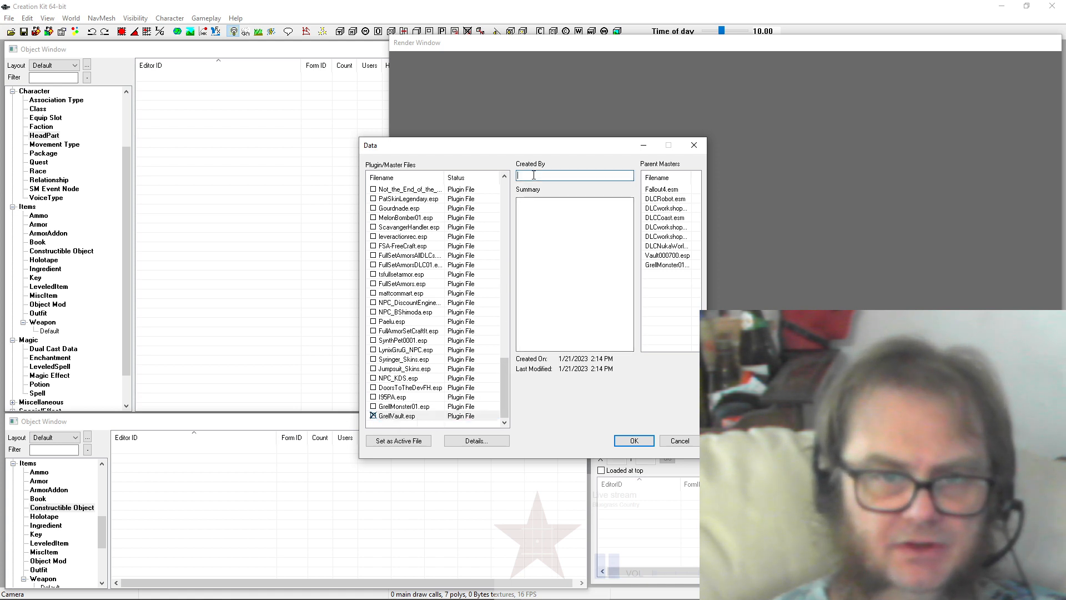
text(Inv)
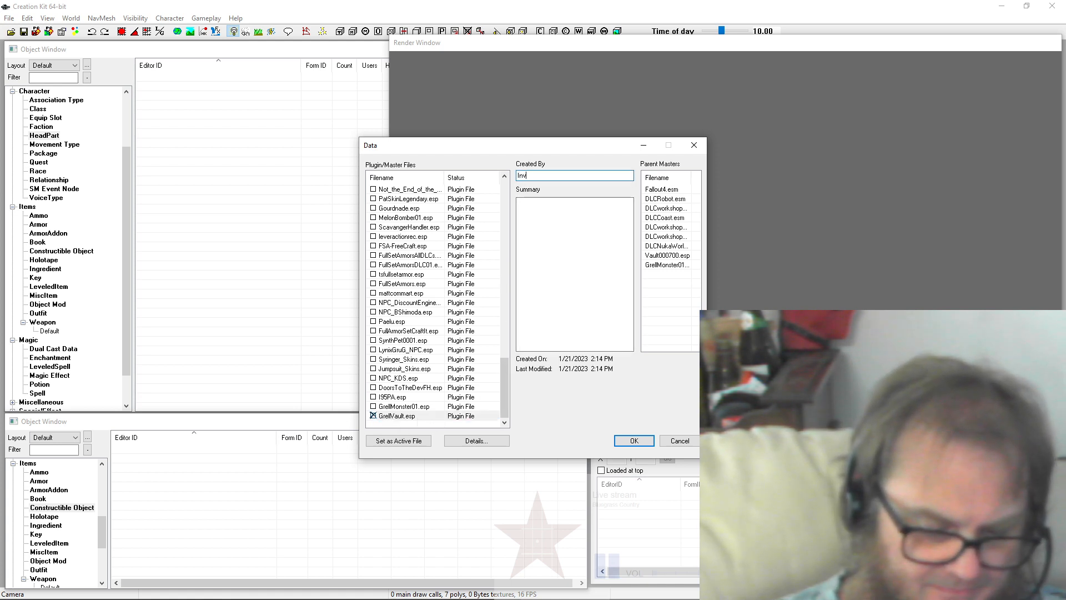
text(oker Gray)
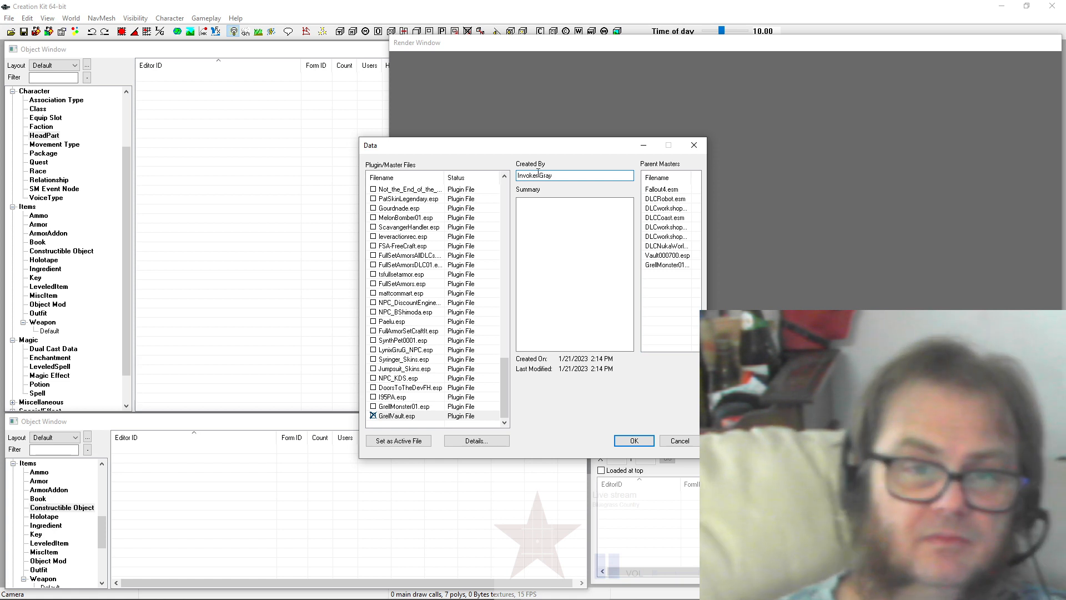
click(578, 215)
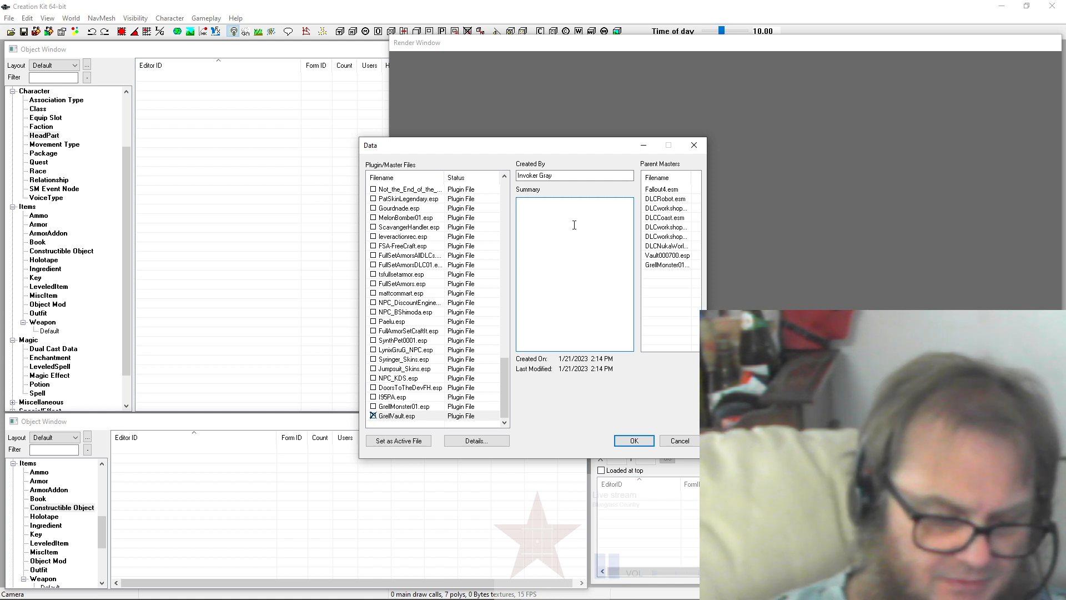
text(2 mods)
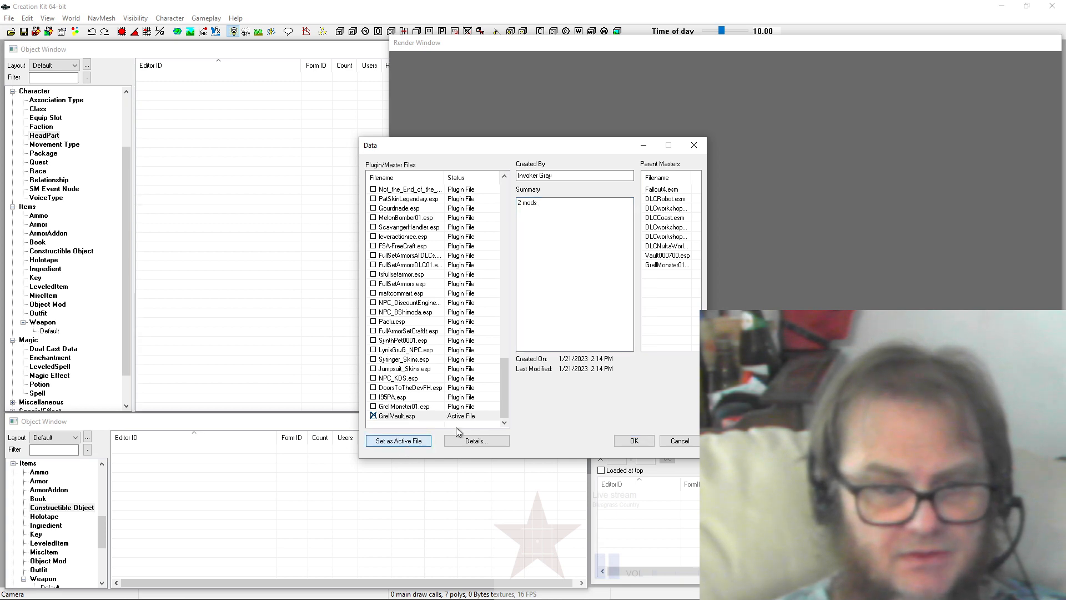
click(634, 441)
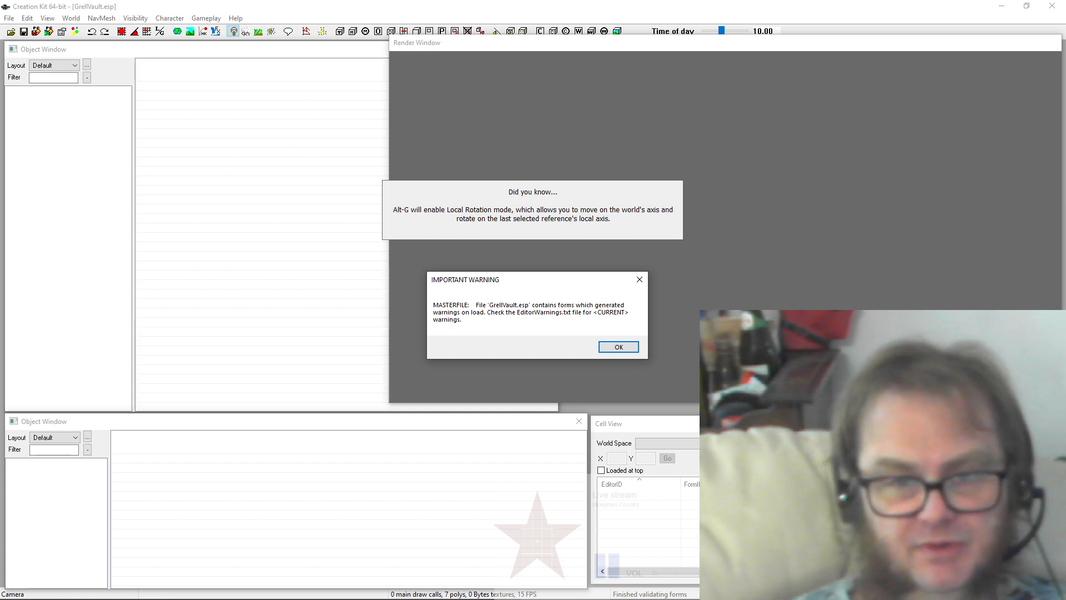
click(619, 348)
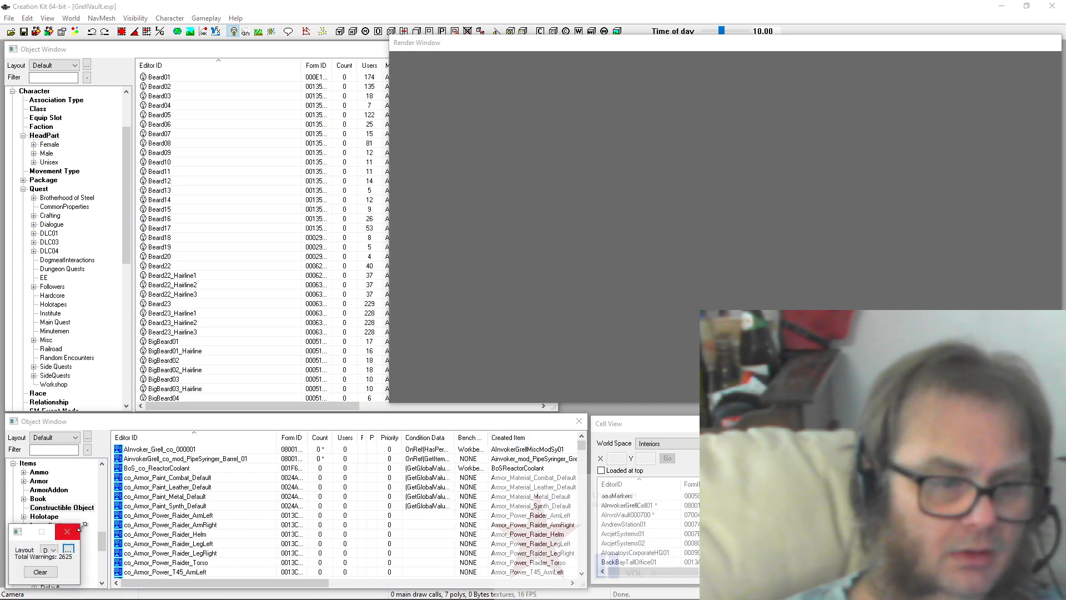
Step: Enlarge the Warnings window and clear its list of load warnings
drag(83, 525, 314, 353)
mouse_move(53, 552)
mouse_down()
mouse_move(78, 552)
mouse_move(52, 552)
mouse_up()
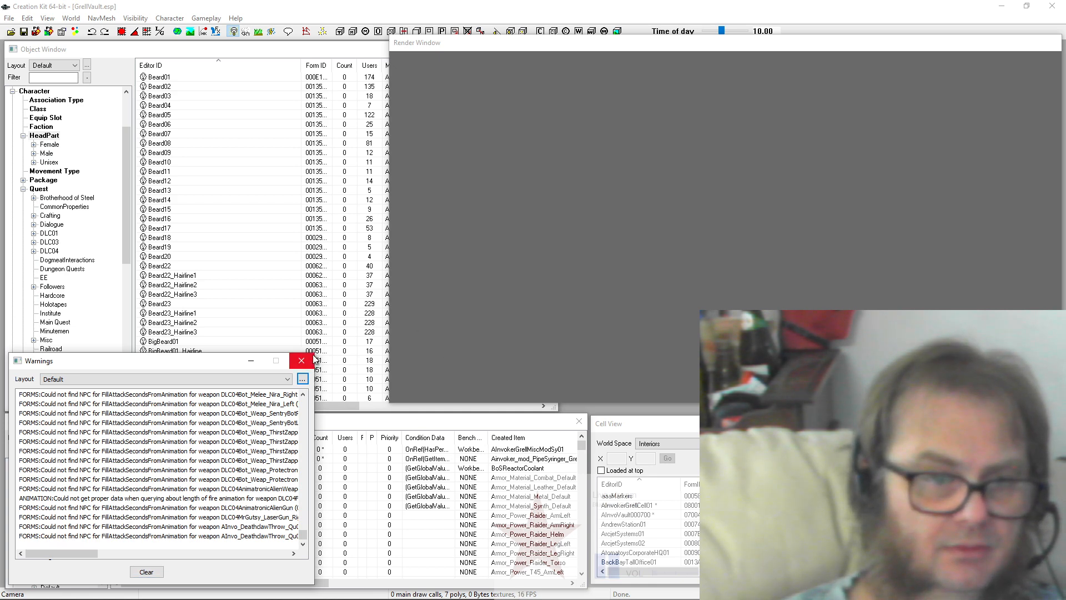
click(147, 572)
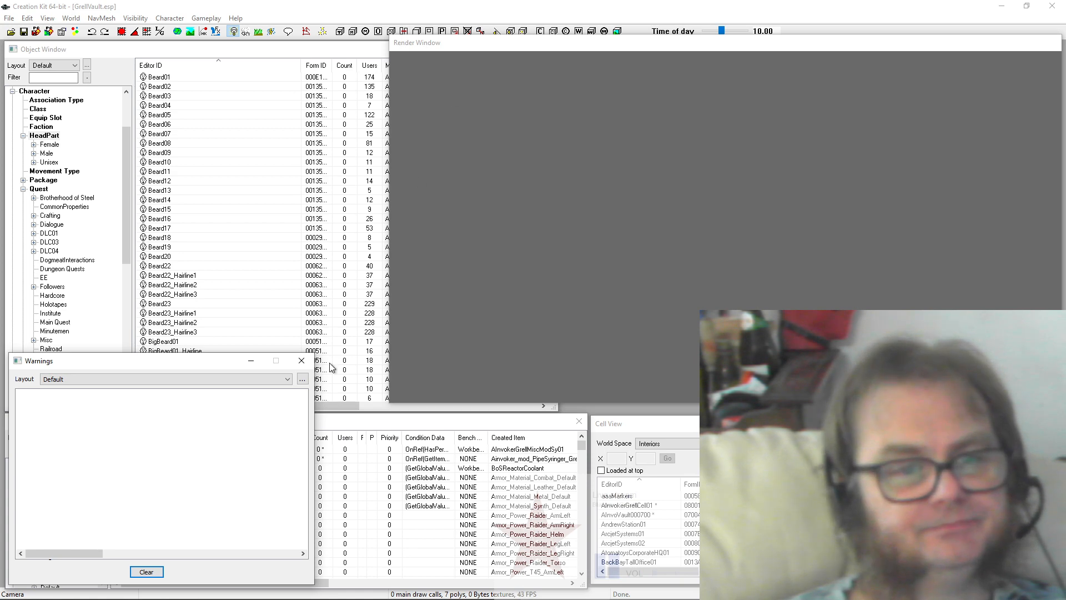
click(312, 354)
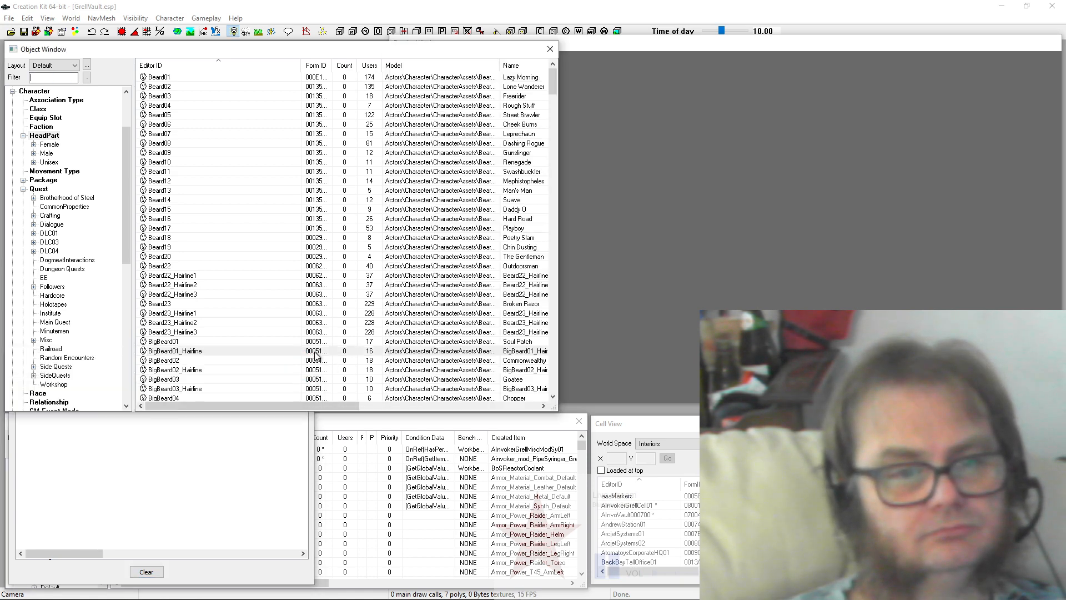
Step: Filter the upper Object Window by "Ainvoker" and show the matching objects from the Actors category
click(48, 76)
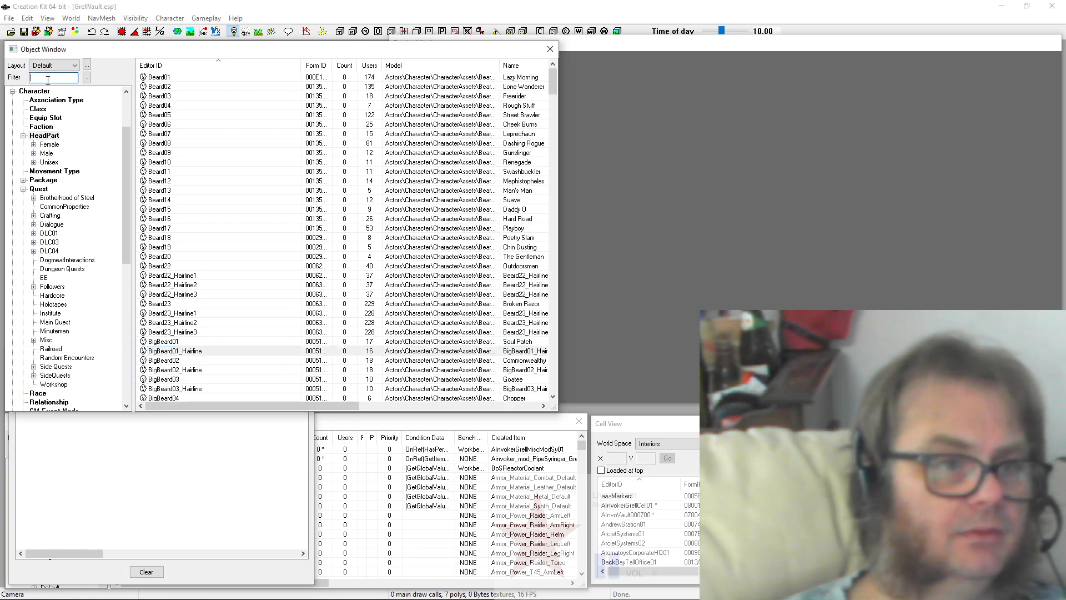
text(Ain)
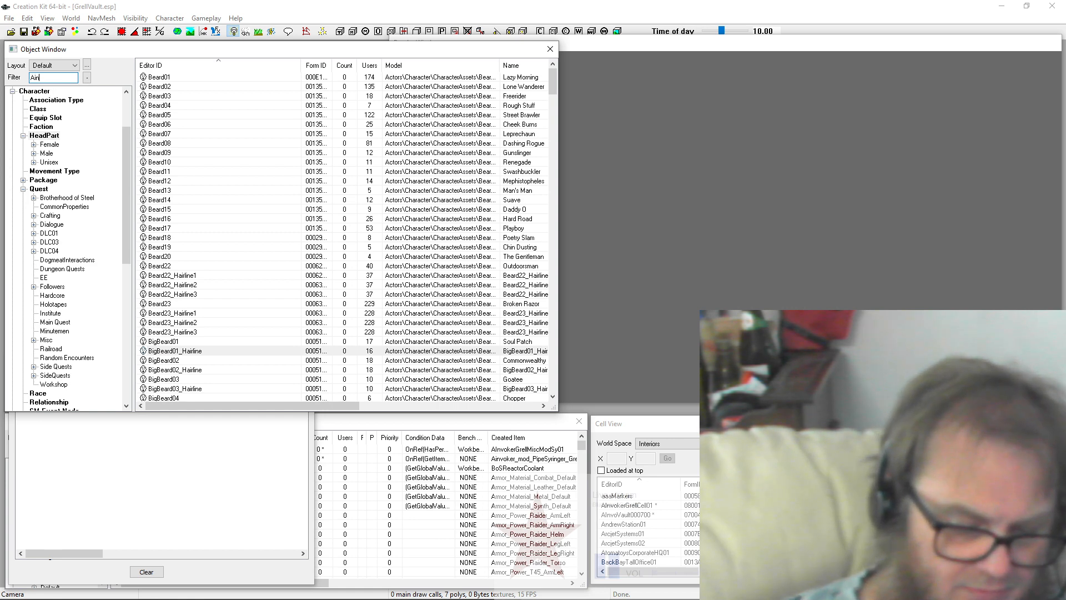
text(vok)
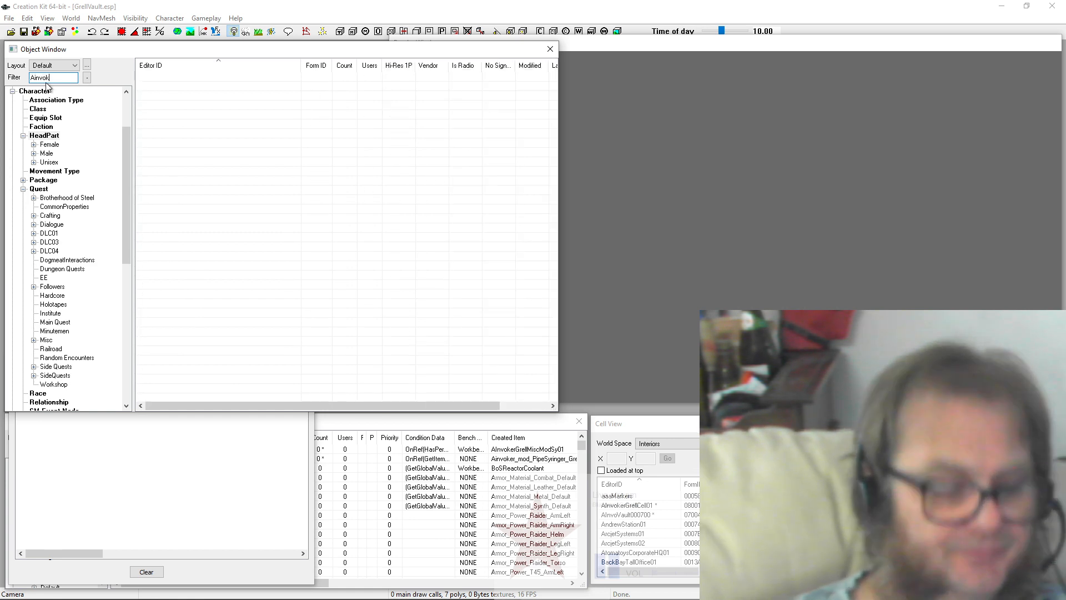
text(er)
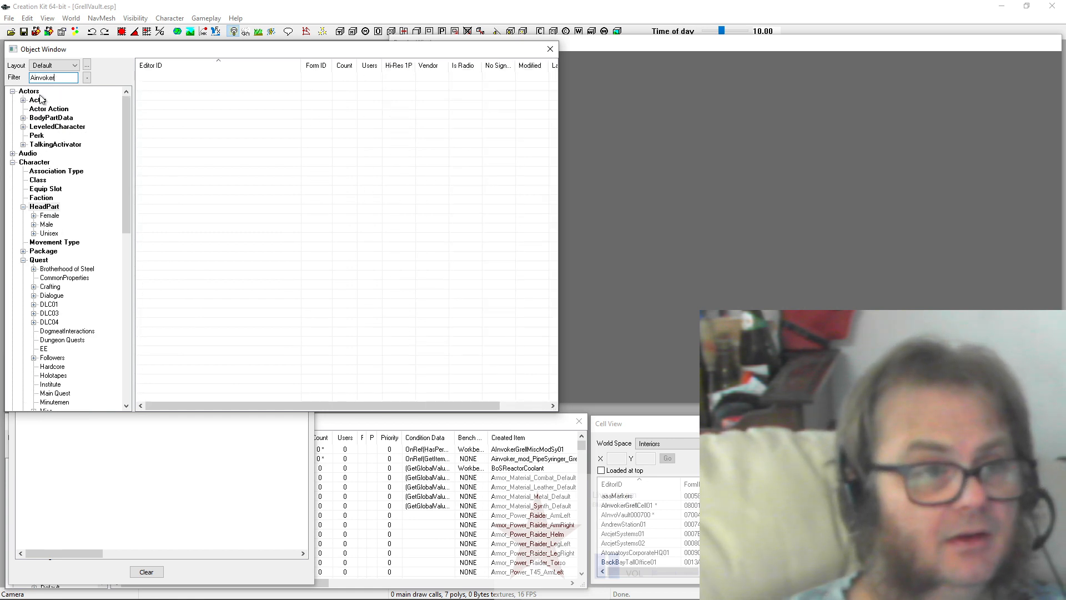
click(37, 92)
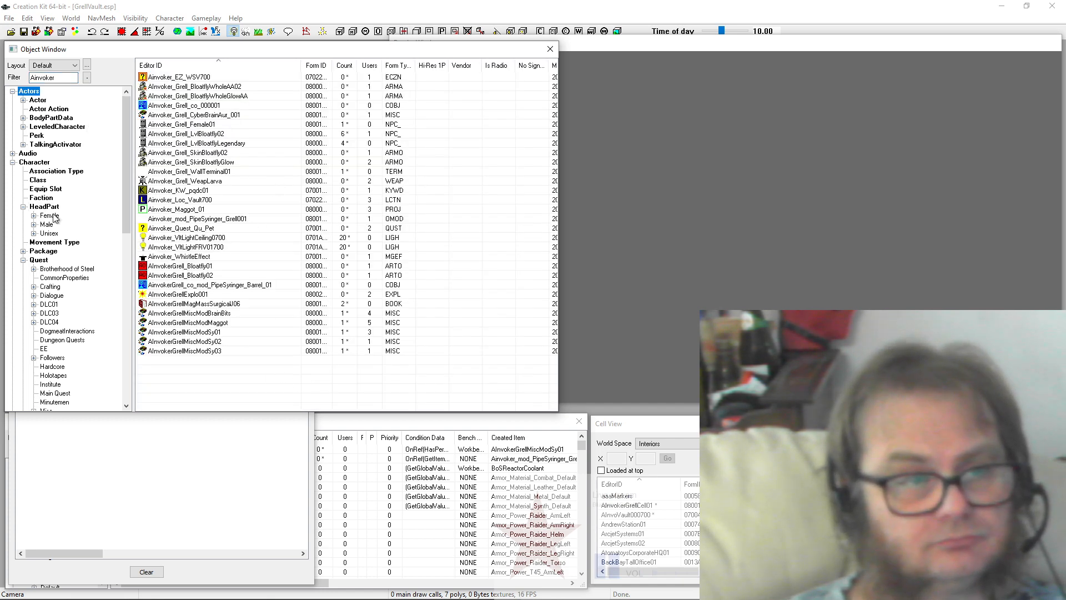
Step: Limit the filtered object list to Actor records and load the interior cell AInvoVault000700 into the render view
click(37, 100)
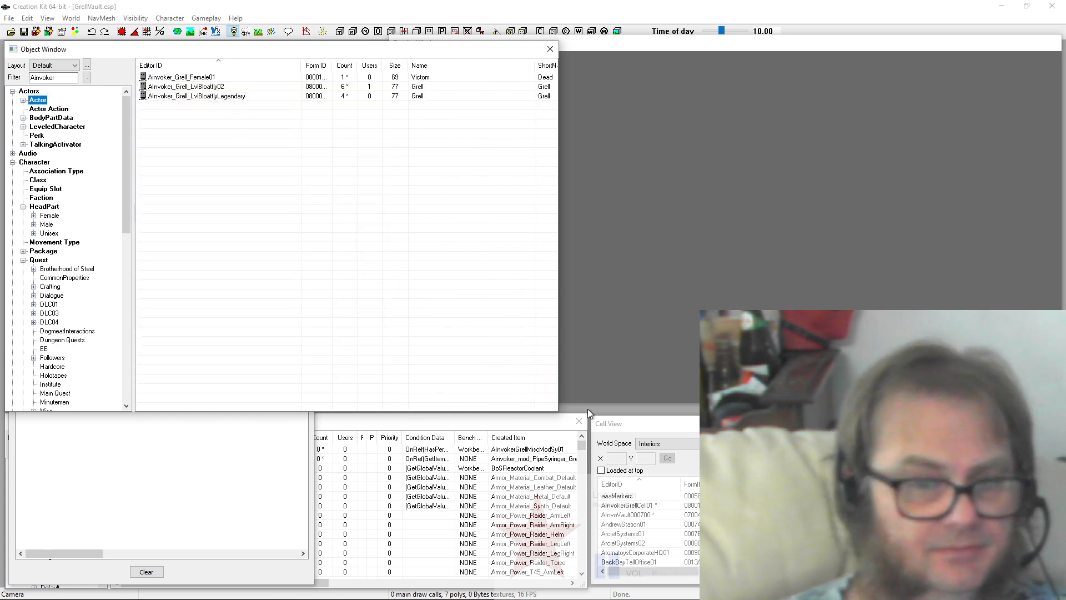
click(655, 515)
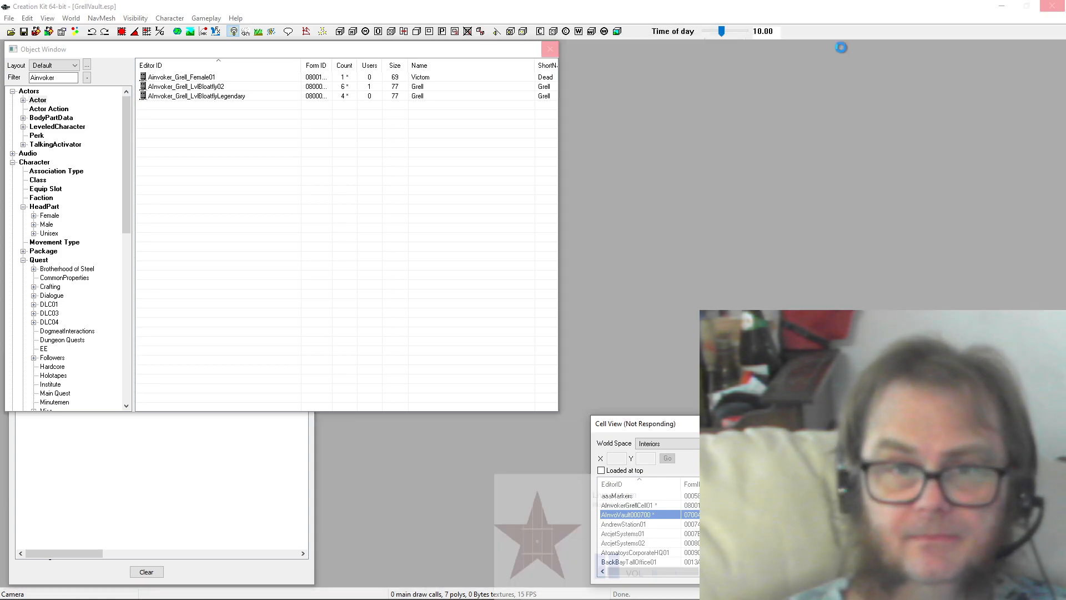
scroll(812, 206, up, 5)
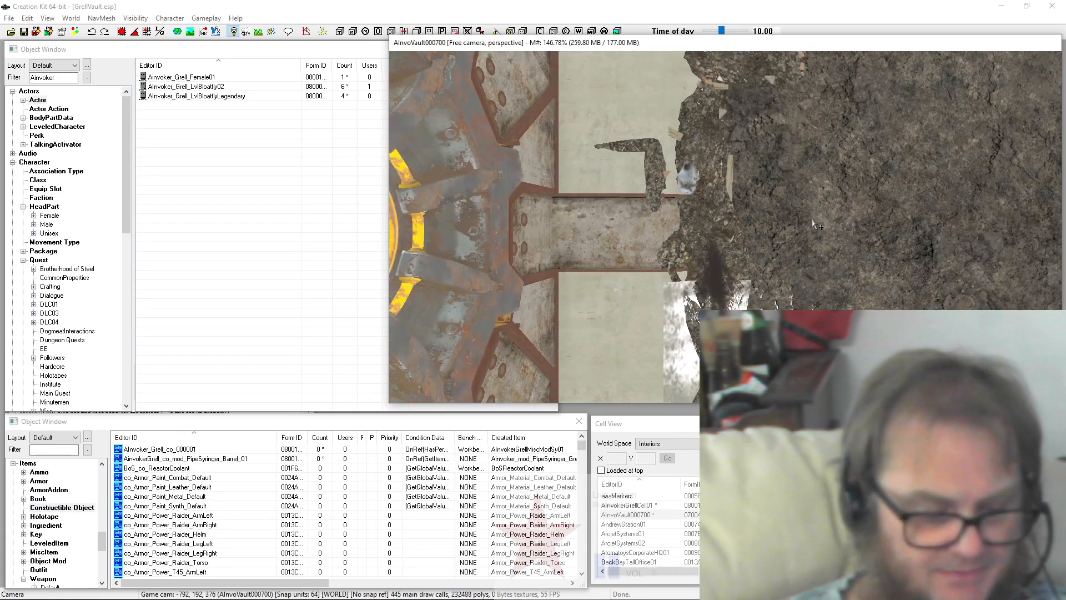
Step: Look around the vault's earth-floored hall and inspect the reference settings of the robot AInvo_Bot4700
shift+middle_drag(812, 206, 899, 156)
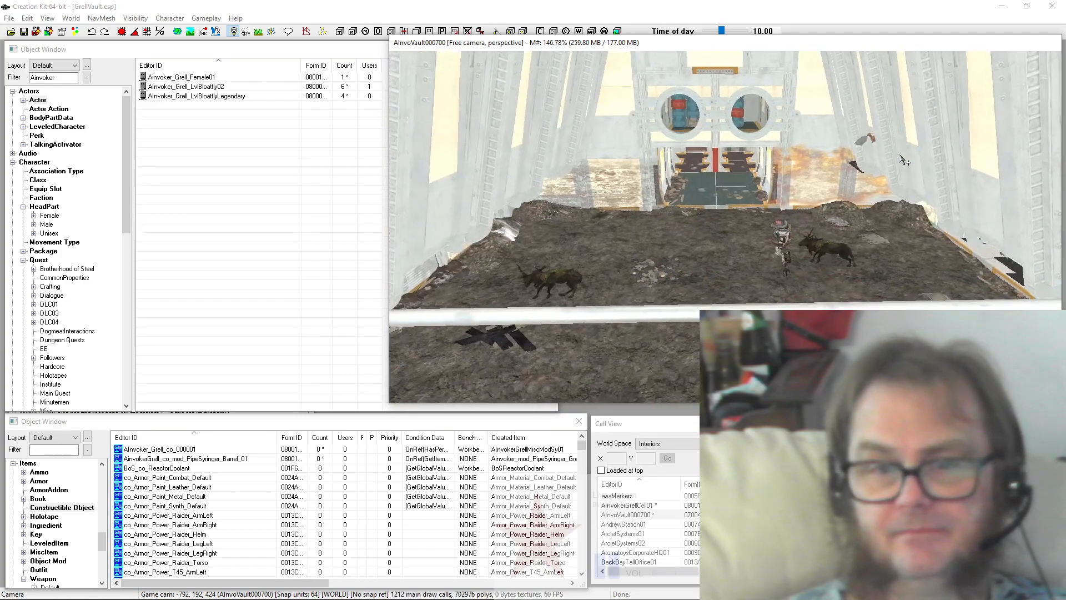
scroll(898, 156, up, 2)
scroll(901, 159, up, 4)
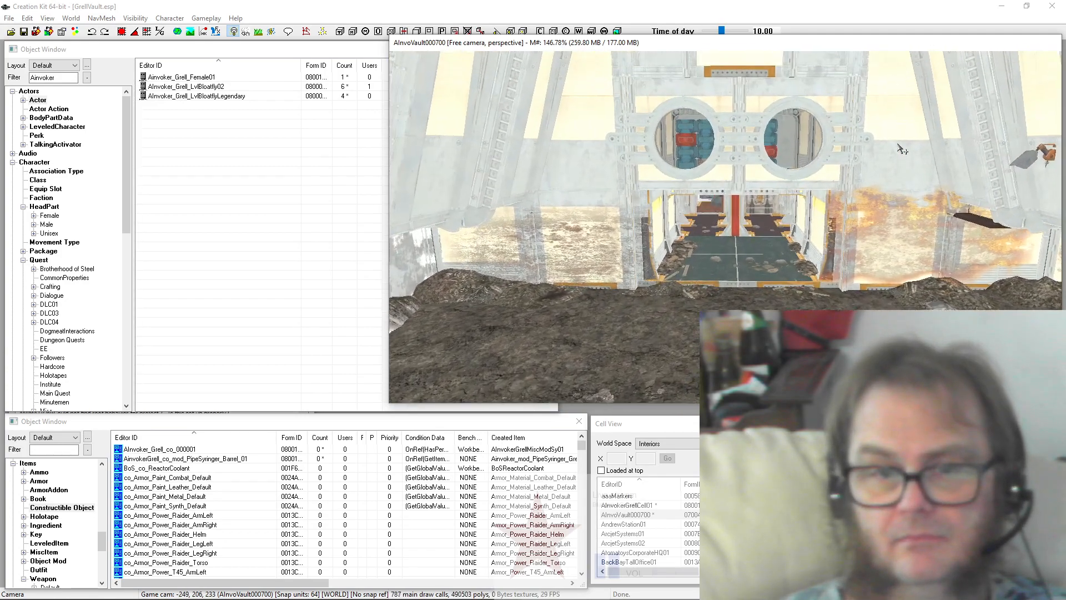
scroll(902, 144, up, 3)
scroll(903, 145, up, 3)
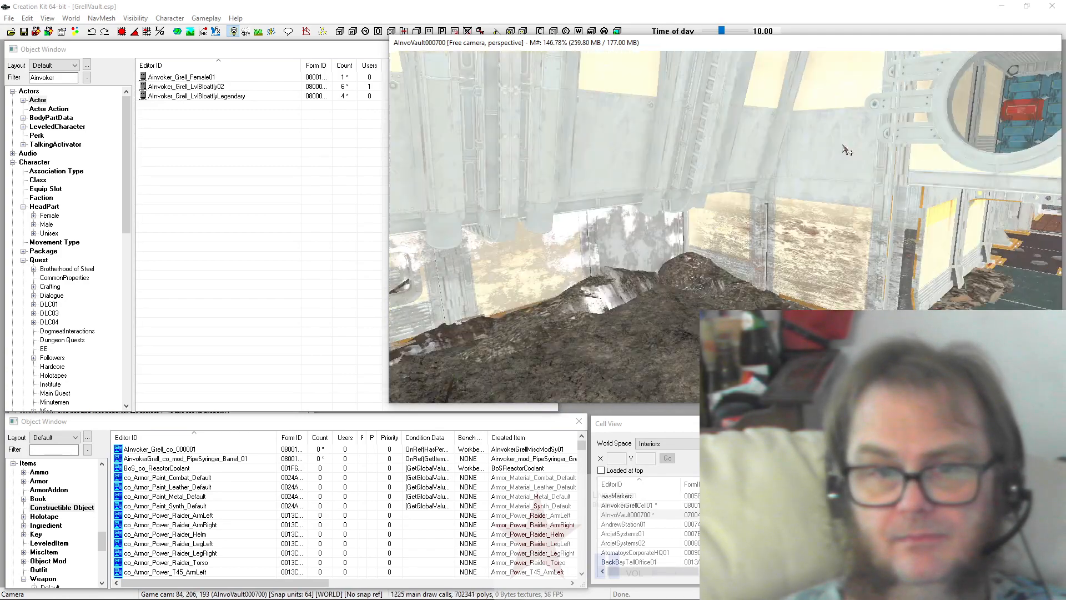
shift+middle_drag(902, 144, 942, 176)
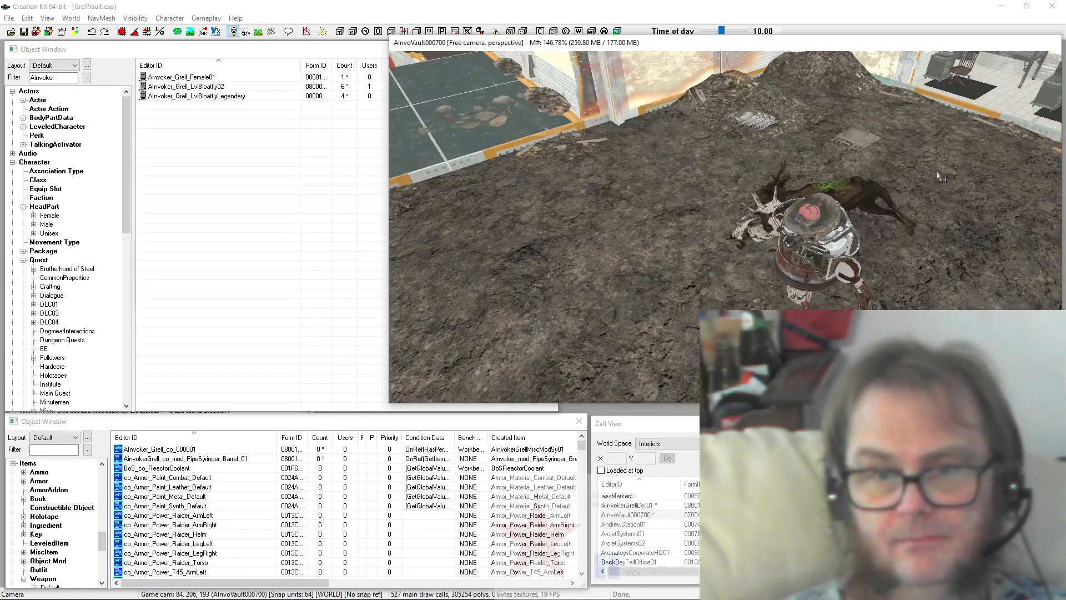
double_click(801, 259)
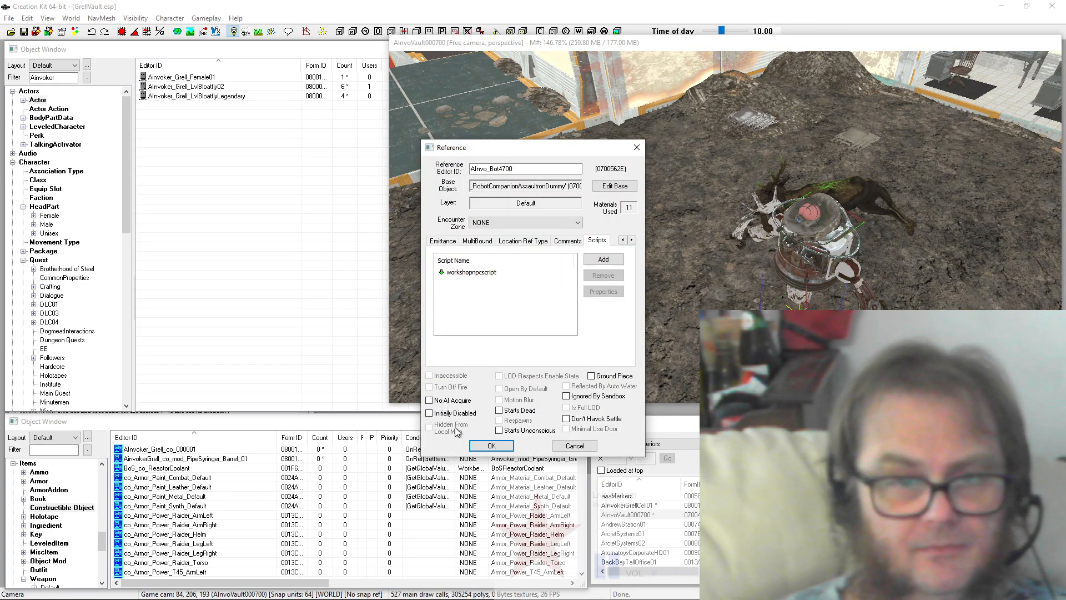
click(637, 147)
click(640, 43)
scroll(639, 72, down, 3)
shift+middle_drag(639, 72, 646, 177)
scroll(622, 145, up, 5)
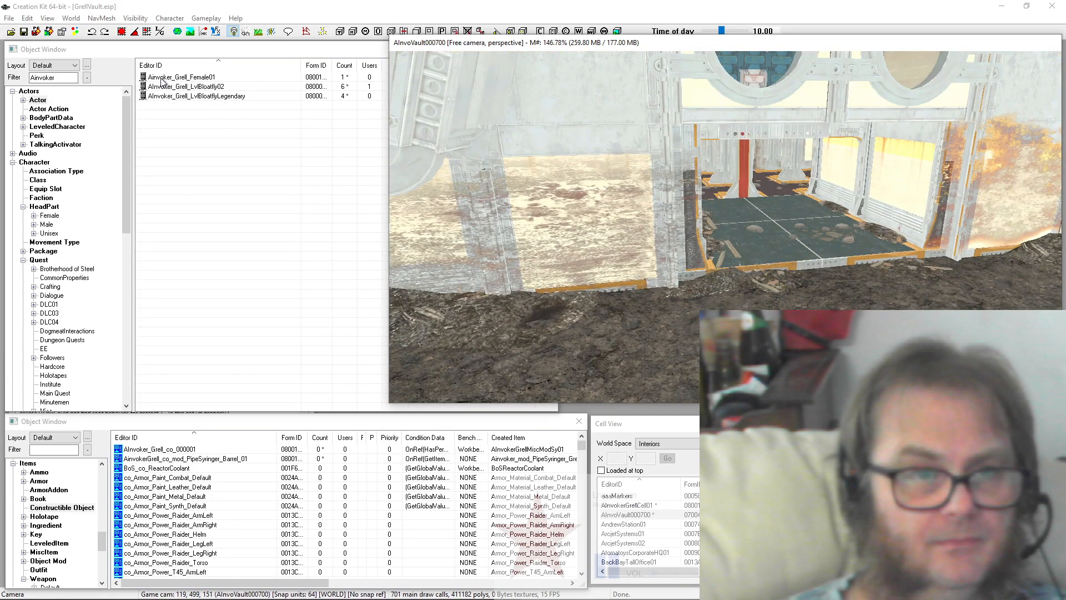
drag(162, 81, 747, 289)
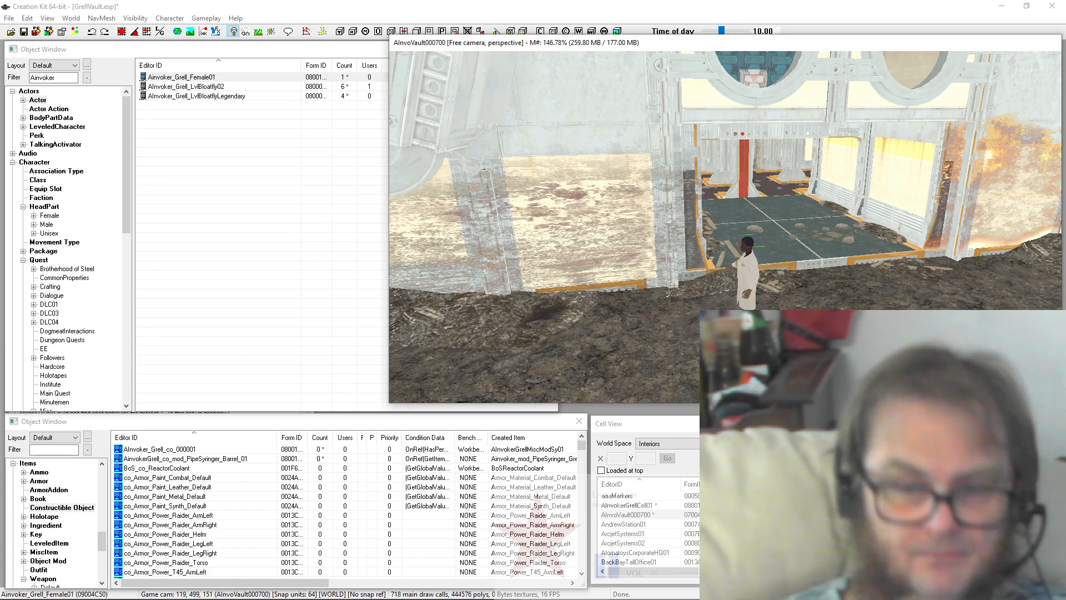
key(z)
drag(745, 289, 746, 276)
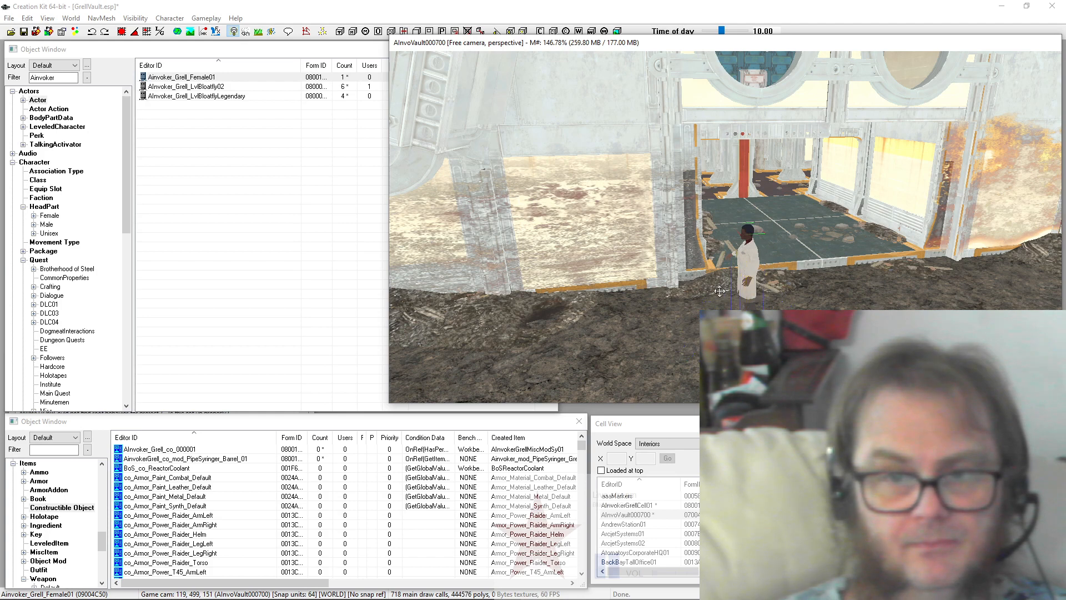
middle_drag(716, 292, 822, 287)
key(Delete)
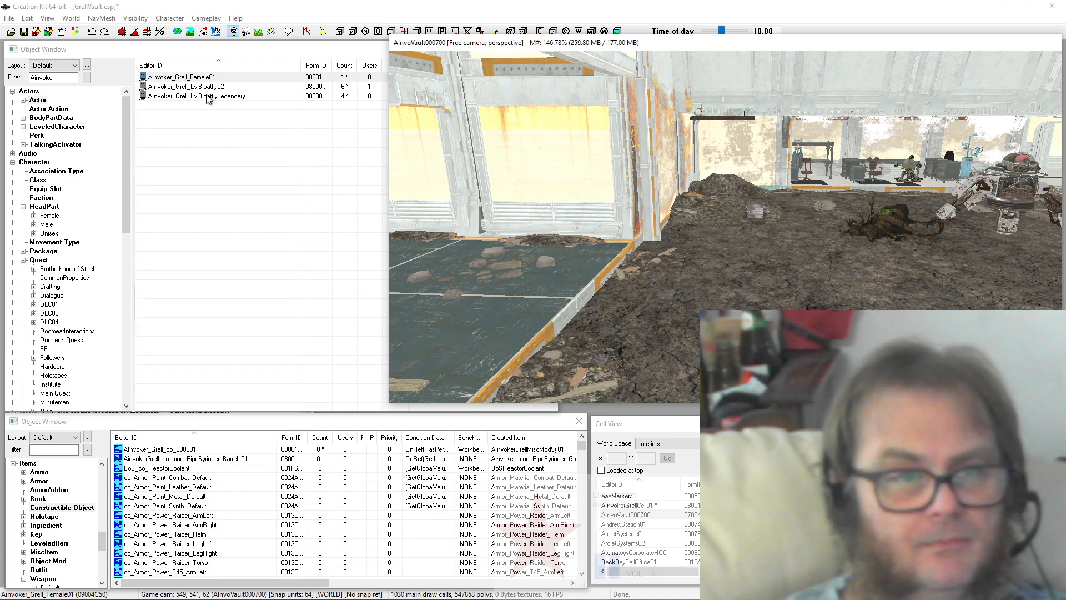
Step: Place an AInvoker_Grell_LvlBloatfly02 actor on the dirt floor in front of the corridor entrance
mouse_move(208, 89)
mouse_down()
mouse_move(269, 159)
mouse_move(734, 294)
mouse_move(734, 266)
mouse_up()
shift+middle_drag(733, 267, 662, 330)
scroll(662, 330, down, 10)
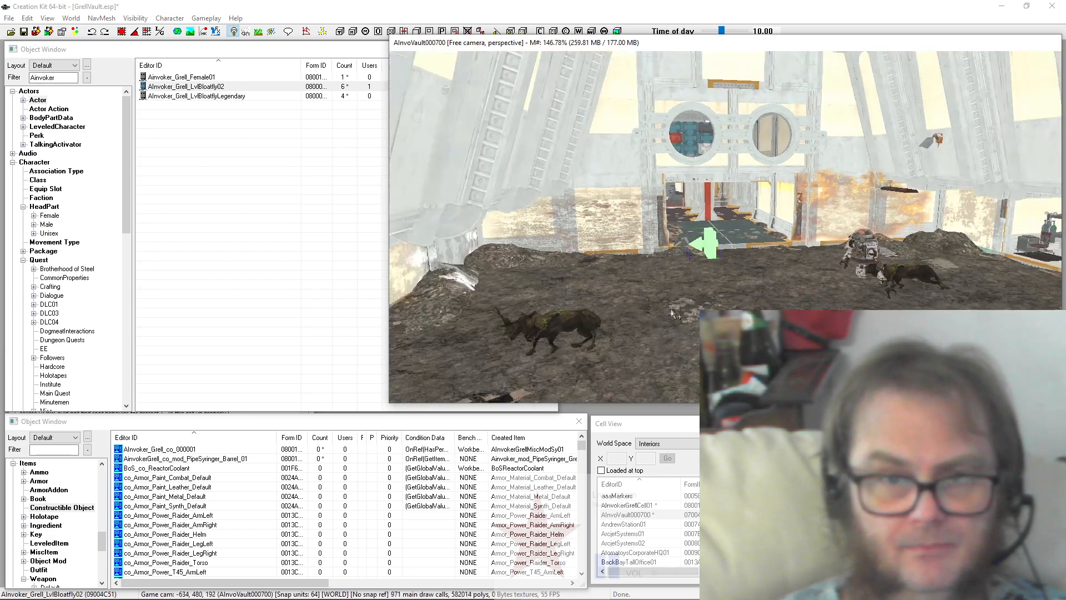
Step: Examine the position of the placed bloatfly actor at the corridor entrance and the vault areas around it
scroll(683, 267, up, 10)
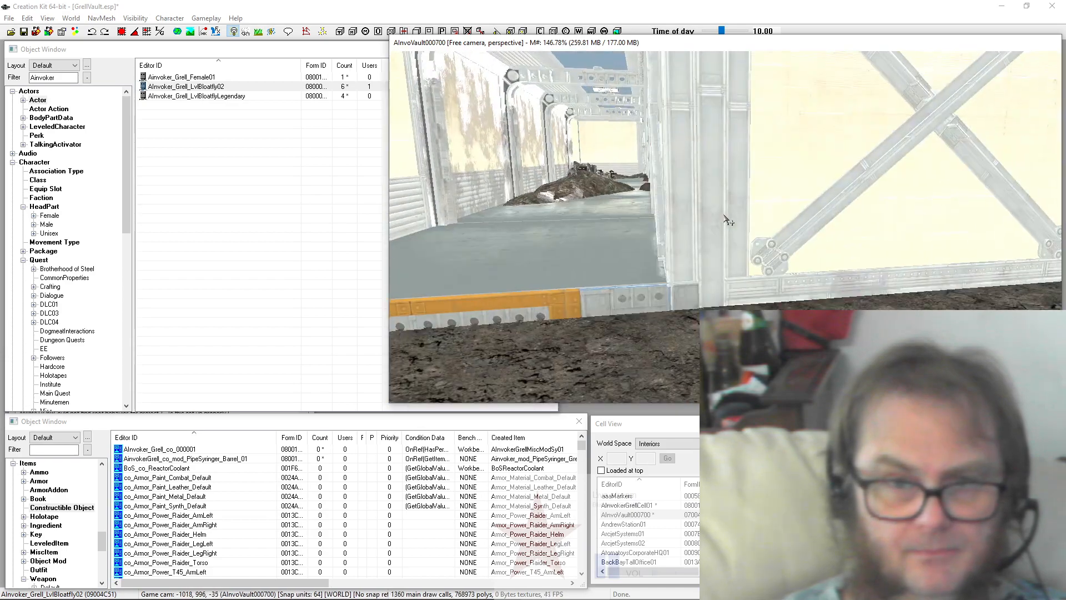
scroll(683, 267, up, 10)
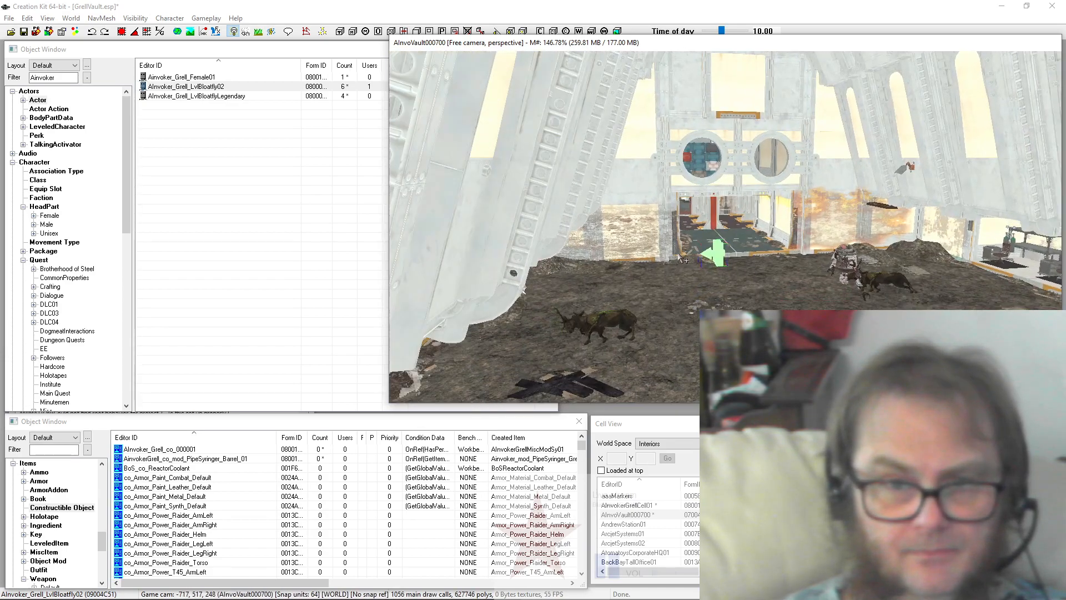
scroll(679, 242, up, 5)
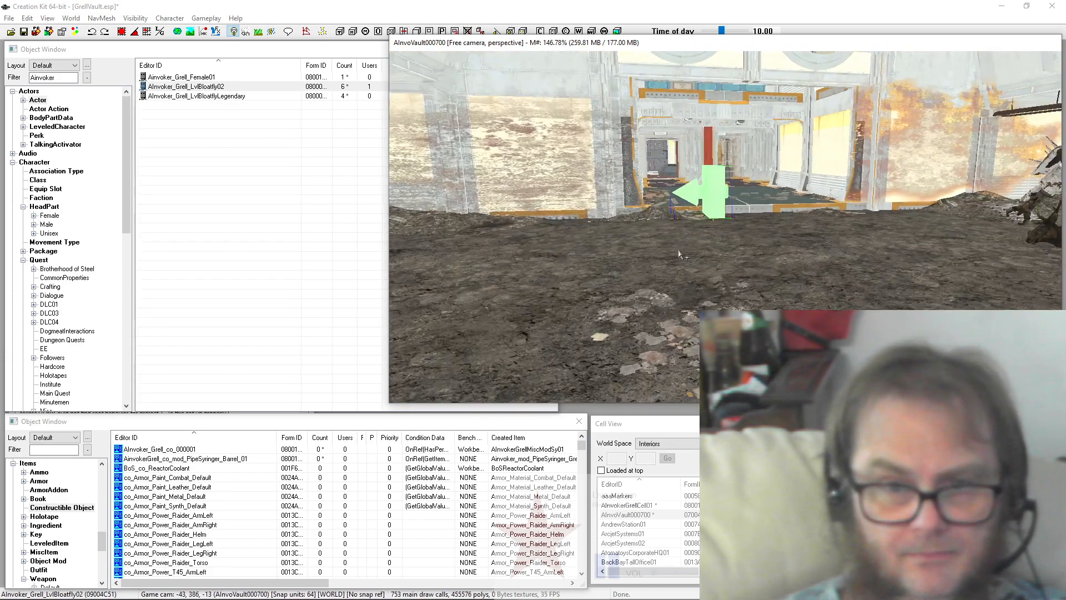
middle_drag(689, 346, 698, 253)
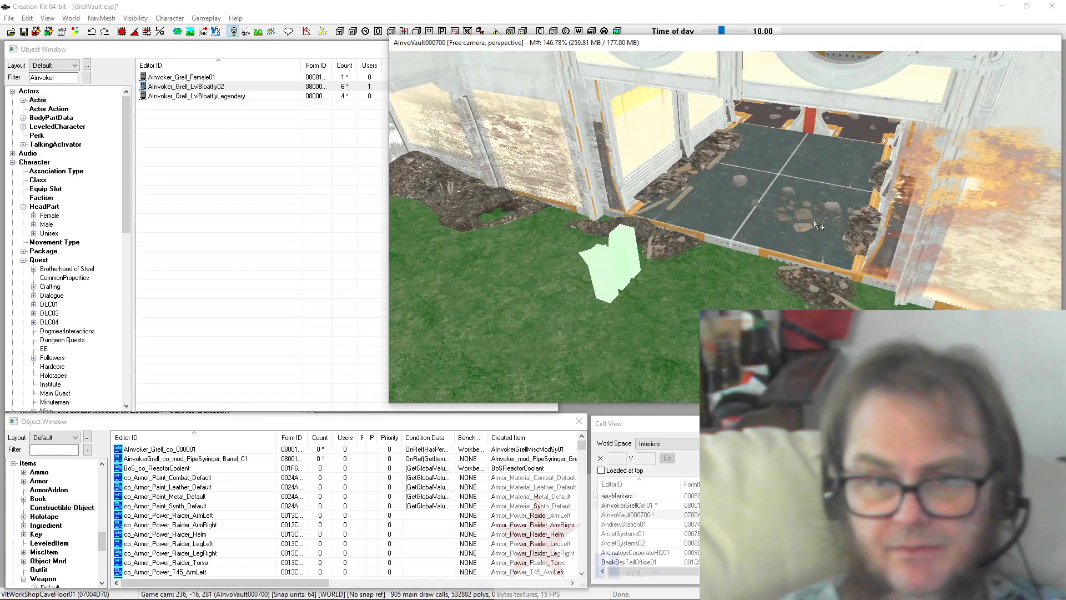
scroll(815, 215, up, 5)
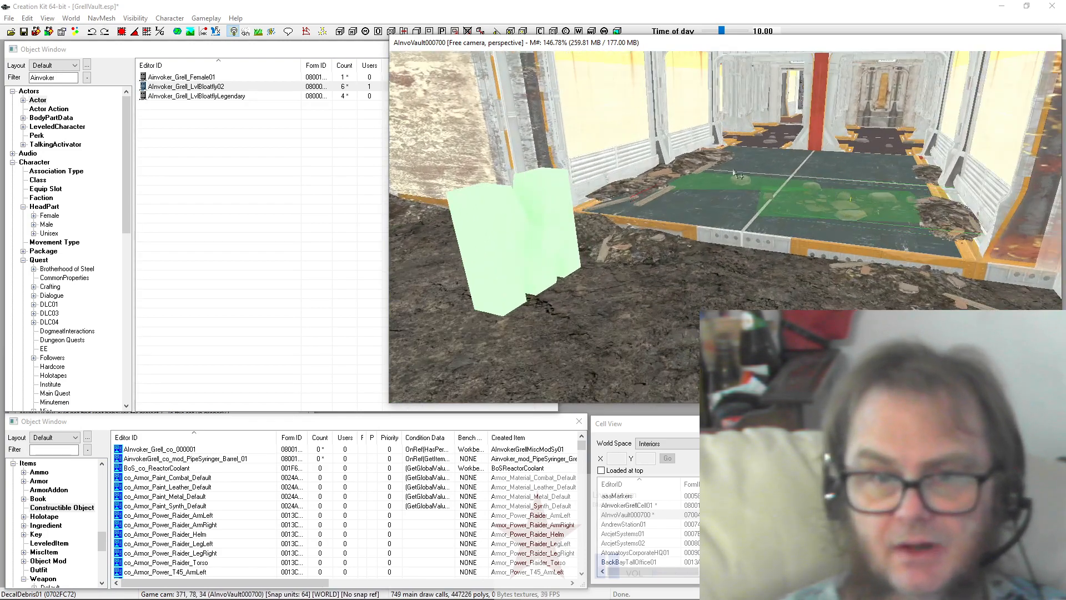
scroll(710, 167, up, 15)
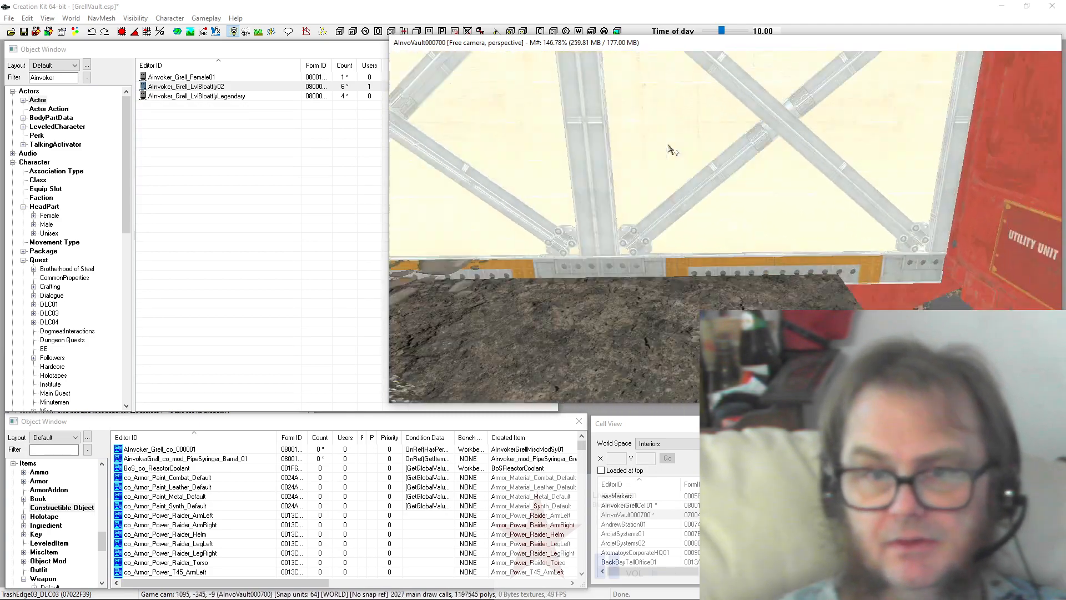
mouse_move(621, 141)
middle_down()
mouse_move(606, 154)
mouse_move(773, 162)
middle_up()
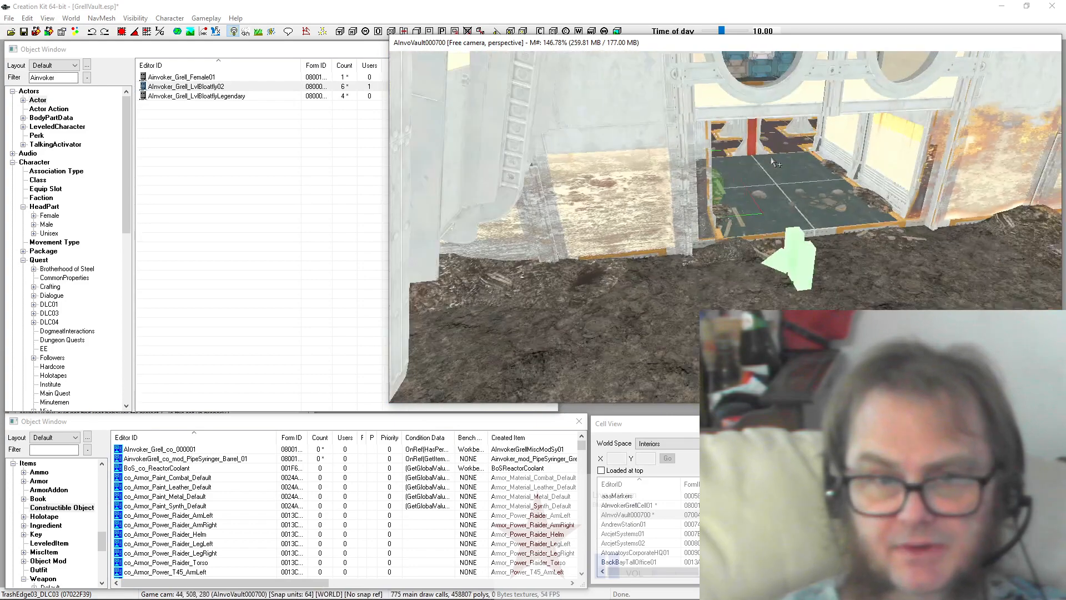
scroll(777, 159, up, 5)
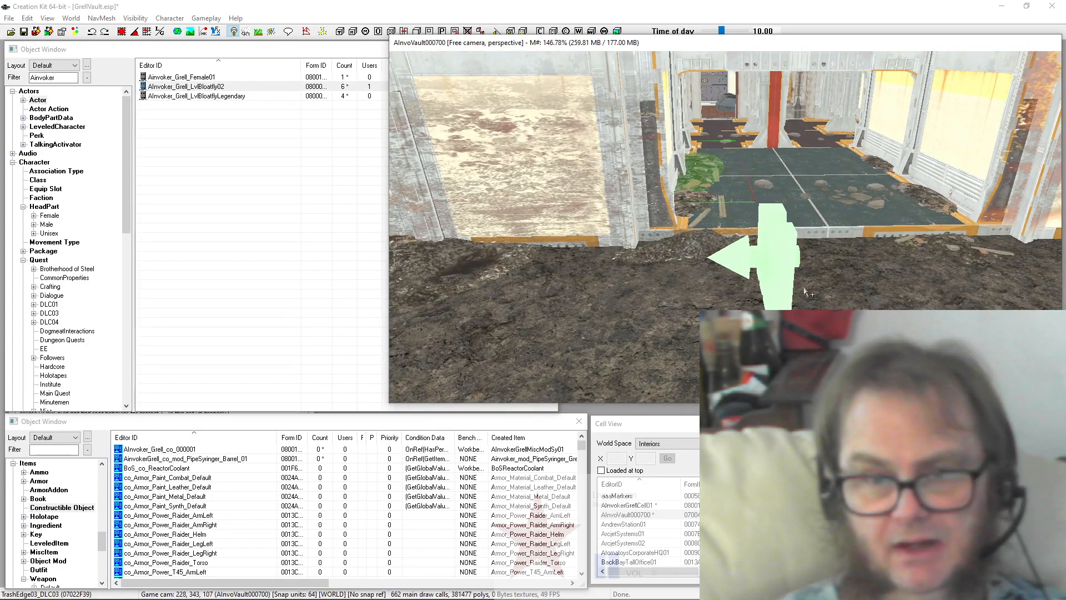
click(760, 222)
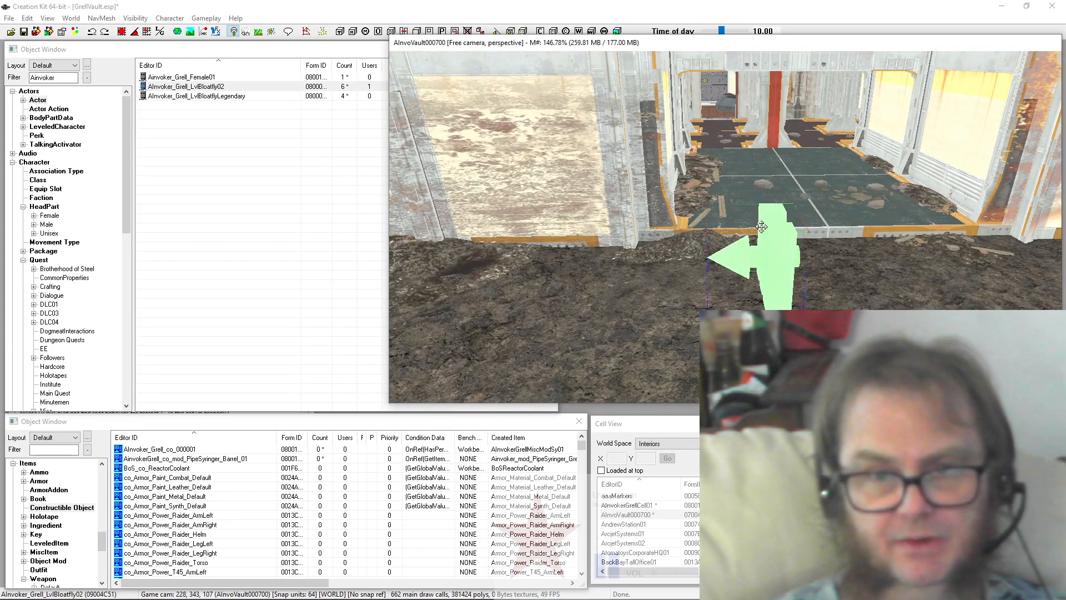
shift+middle_drag(803, 272, 965, 214)
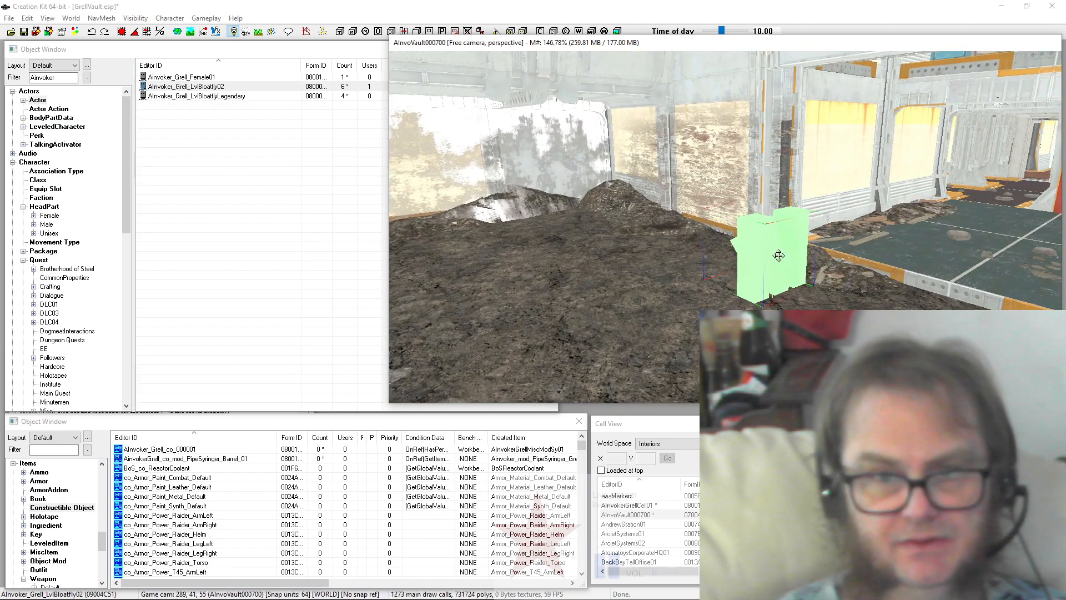
Step: Place an AInvoker_Grell_LvlBloatflyLegendary actor on the parquet floor beside the round desk with the terminal and adjust its height
mouse_move(719, 231)
shift+middle_down()
mouse_move(778, 239)
mouse_move(758, 246)
mouse_move(812, 287)
mouse_move(704, 227)
mouse_move(763, 245)
mouse_move(759, 204)
mouse_move(738, 238)
shift+middle_up()
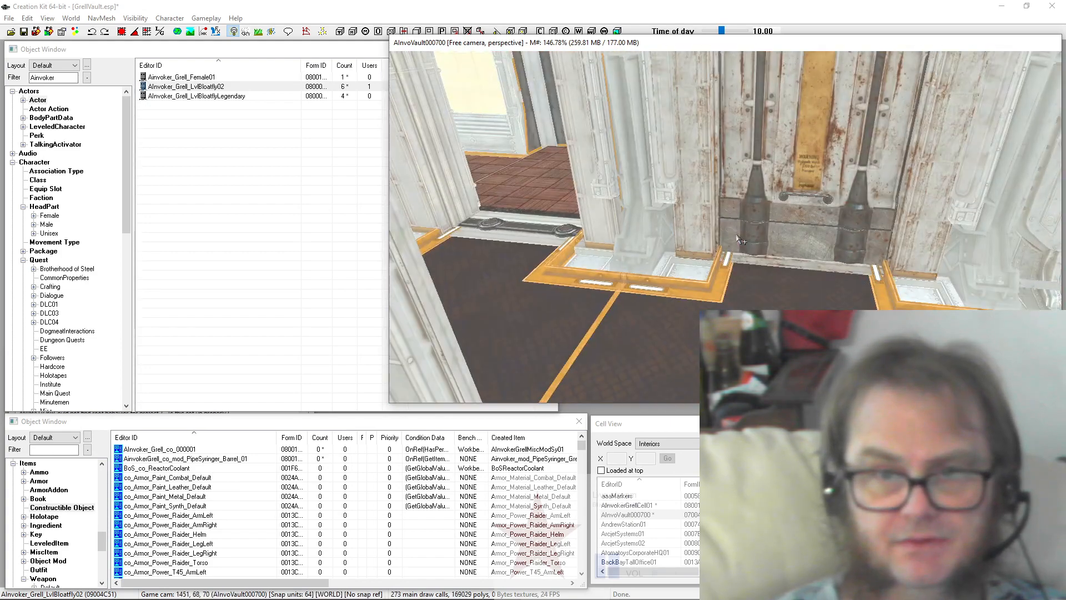
shift+middle_drag(640, 195, 753, 192)
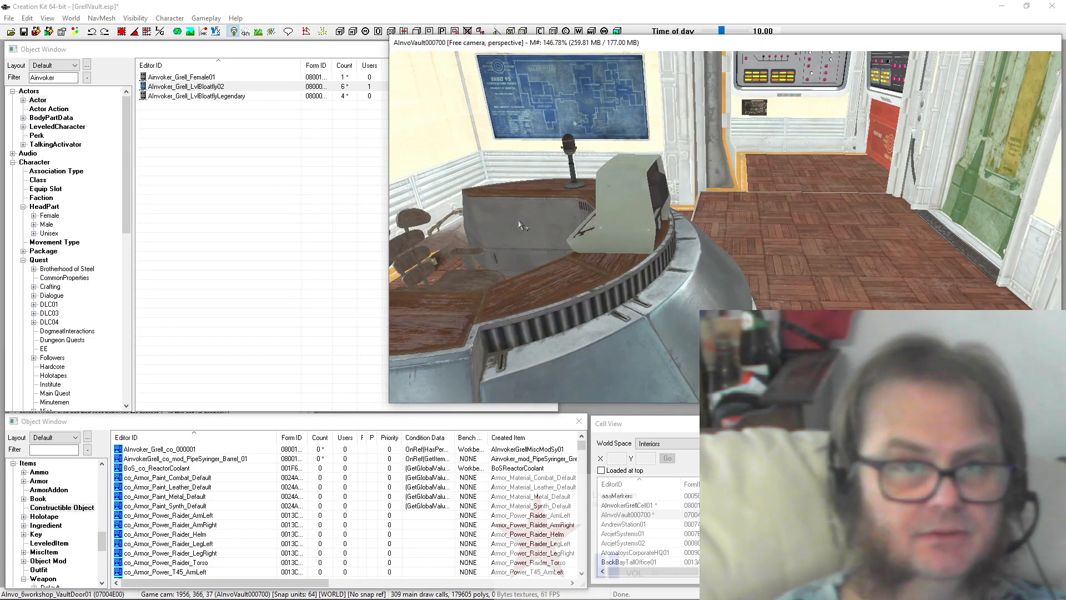
click(198, 96)
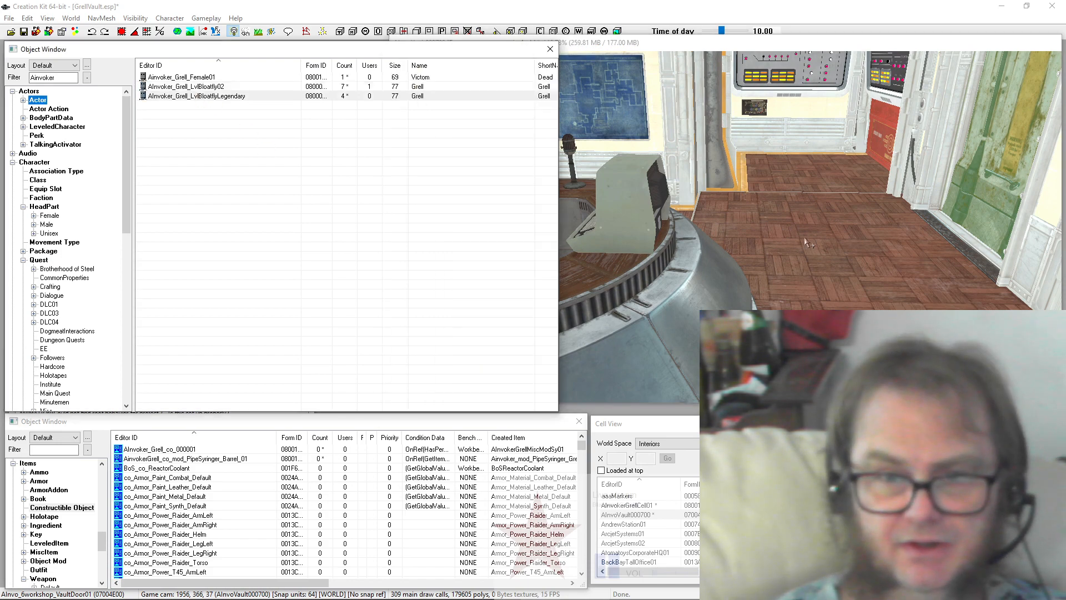
drag(808, 243, 805, 237)
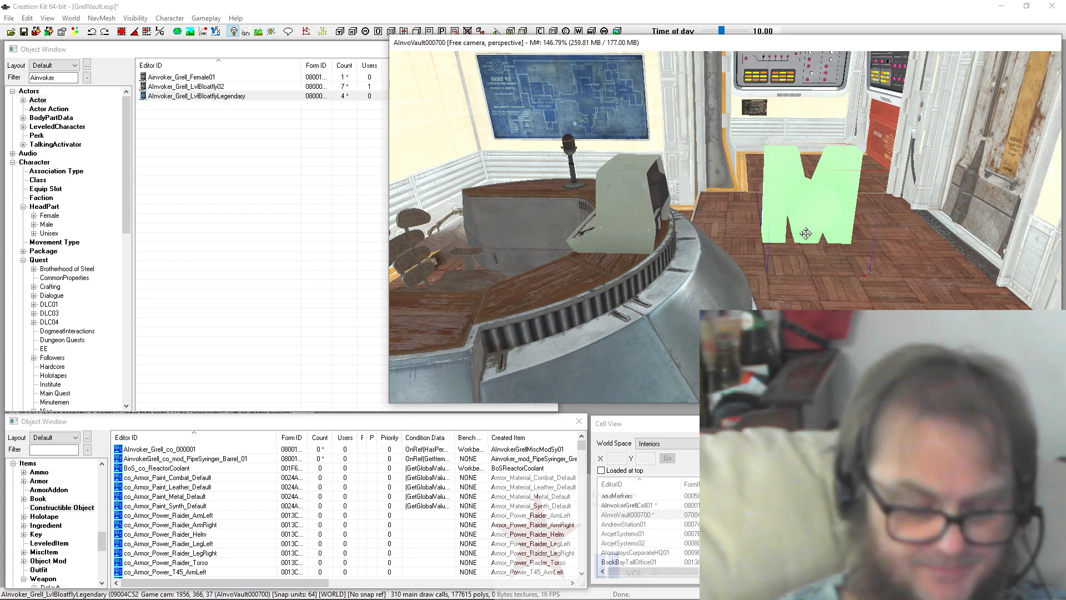
shift+middle_drag(805, 236, 840, 238)
scroll(825, 236, down, 3)
scroll(823, 236, up, 3)
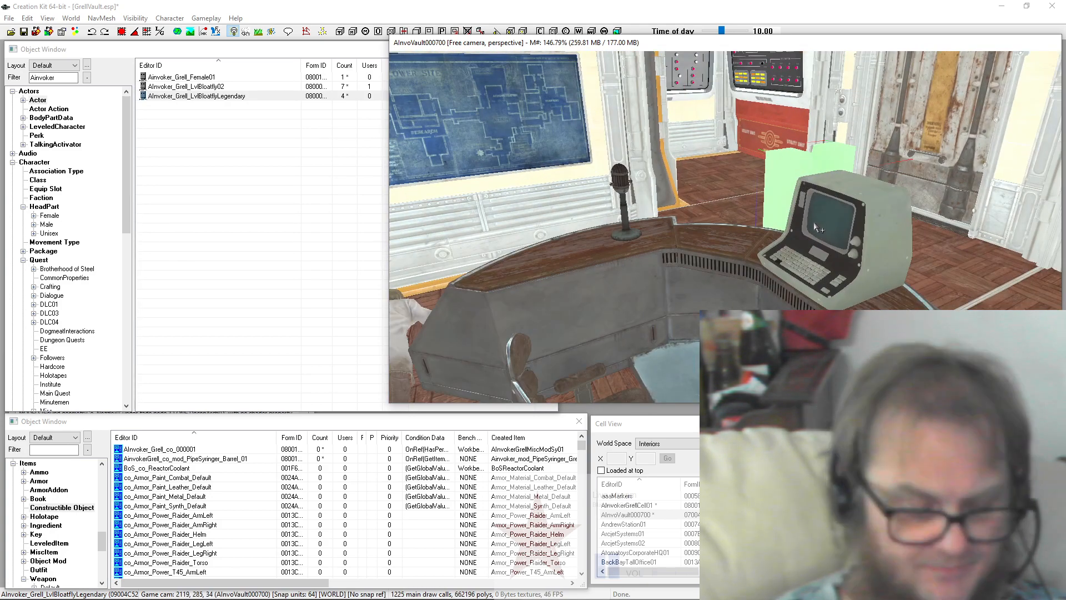
key(z)
drag(814, 222, 807, 214)
Step: Place an AInvoker_Grell_LvlBloatfly02 actor on the dark floor of the lower, red-panelled utility hall and check its position
scroll(807, 214, down, 2)
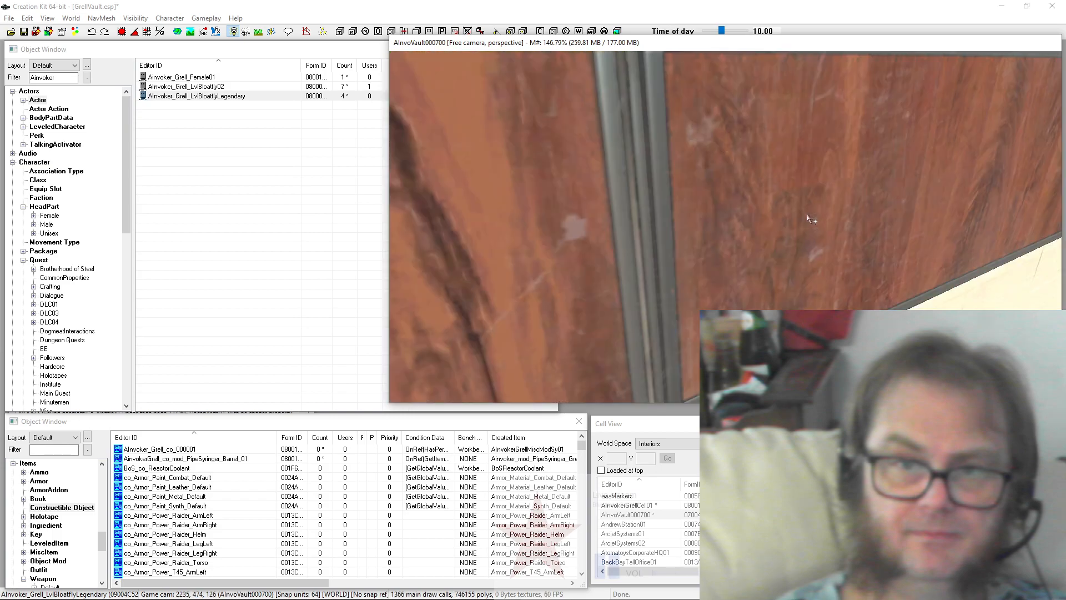
scroll(807, 214, down, 3)
shift+middle_drag(807, 214, 678, 152)
scroll(622, 150, up, 5)
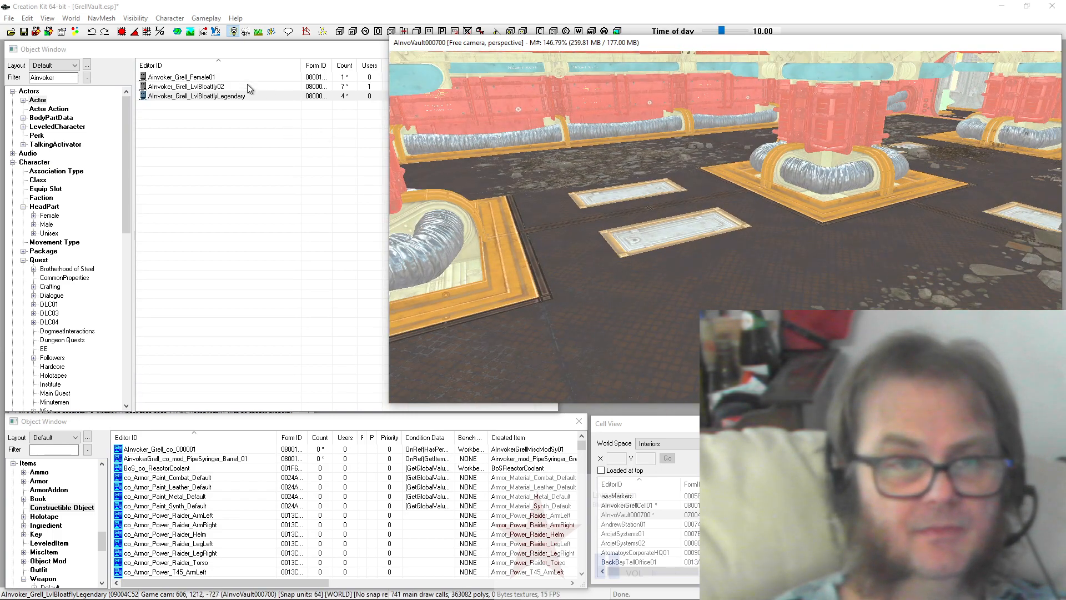
click(223, 86)
drag(690, 284, 726, 298)
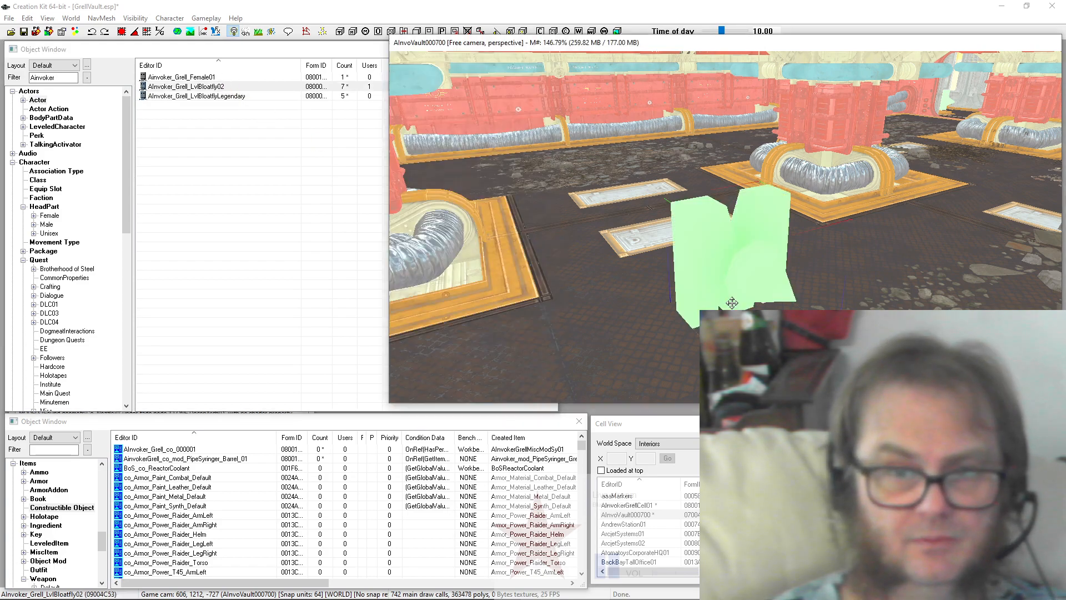
shift+middle_drag(726, 297, 733, 270)
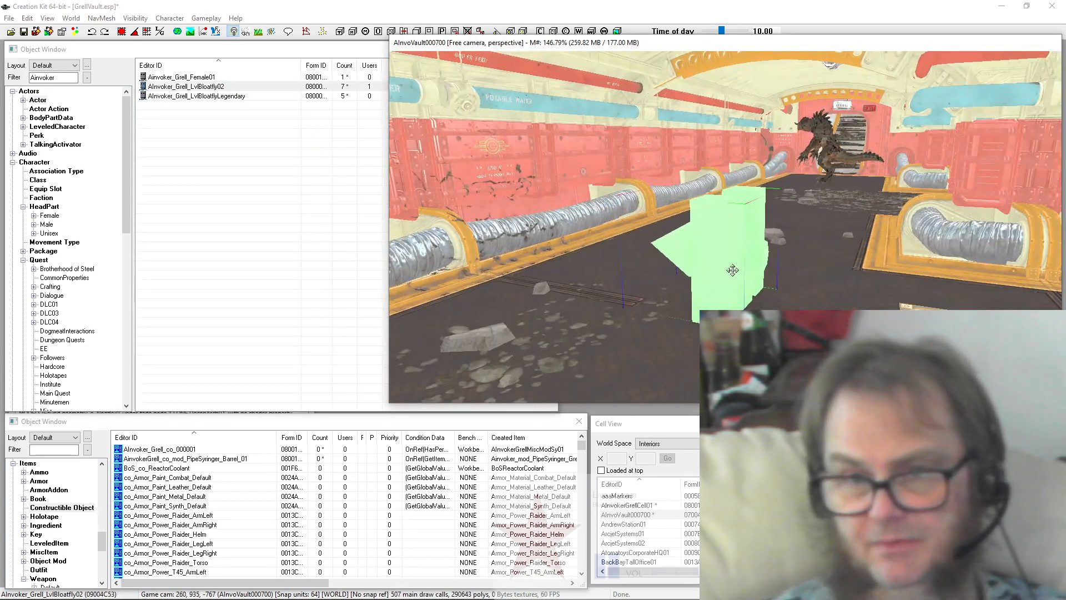
scroll(698, 218, down, 4)
scroll(700, 220, up, 4)
scroll(706, 225, down, 3)
scroll(704, 221, up, 3)
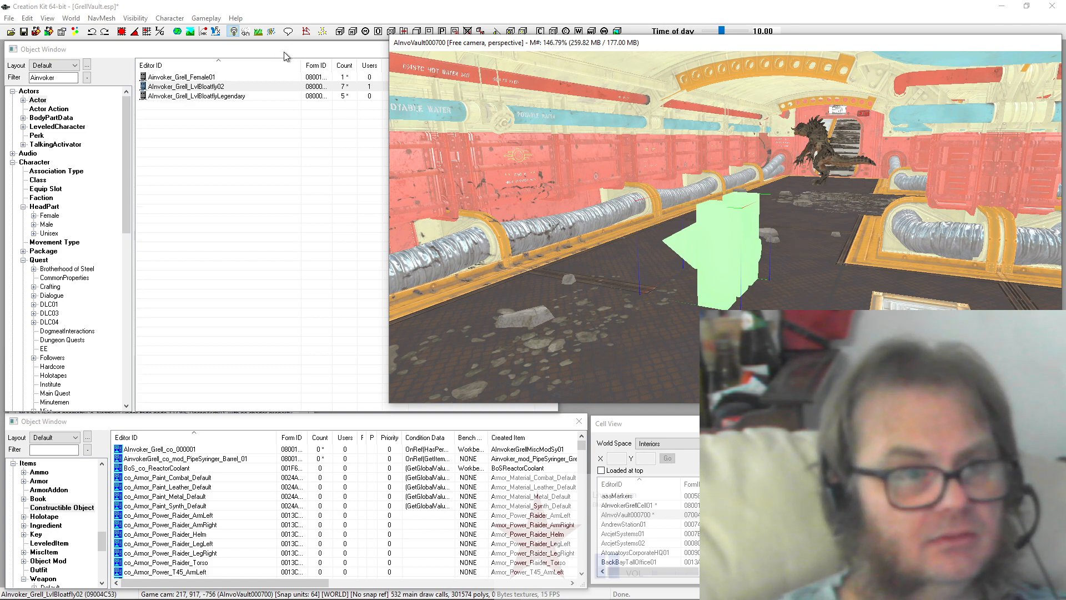
Step: Place another AInvoker_Grell_LvlBloatfly02 actor on the dark floor beside the silver ducts in the lower maintenance area
scroll(582, 151, down, 5)
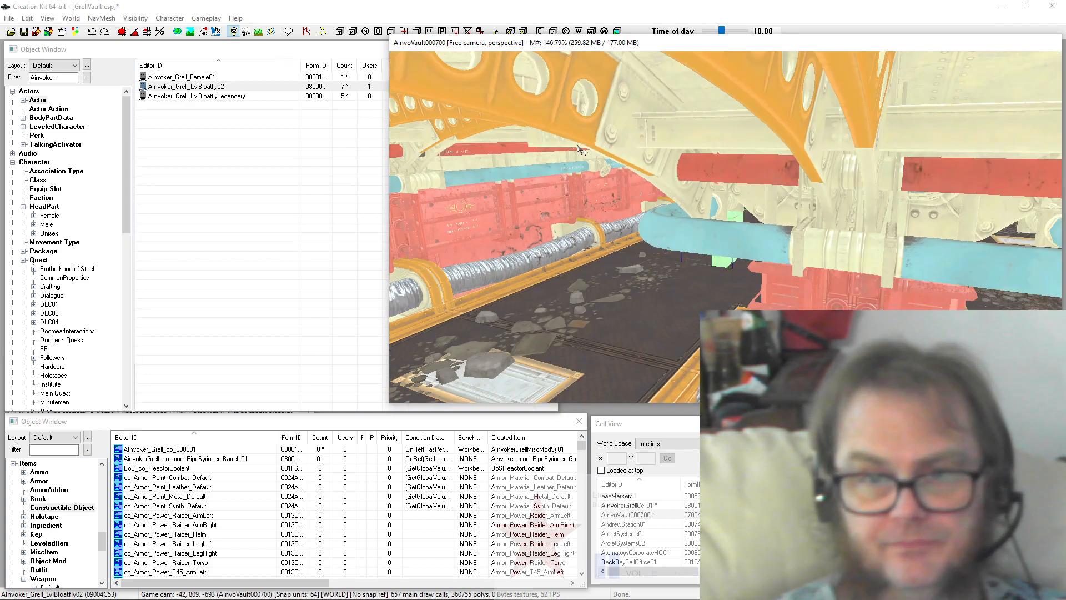
shift+middle_drag(582, 151, 872, 169)
shift+middle_drag(586, 224, 760, 230)
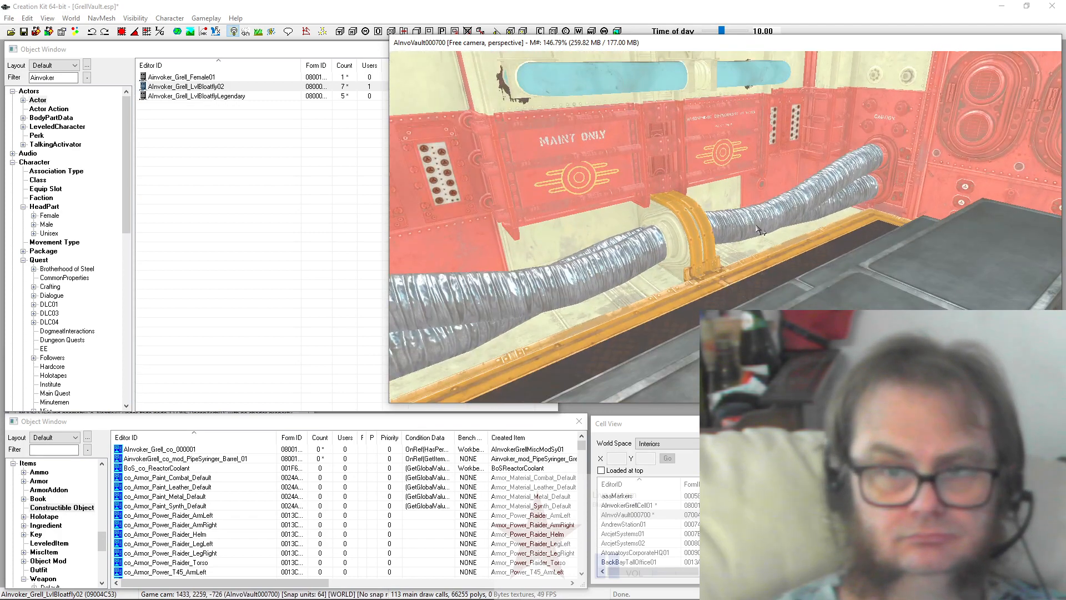
mouse_move(607, 284)
shift+middle_down()
mouse_move(610, 256)
mouse_move(608, 268)
shift+middle_up()
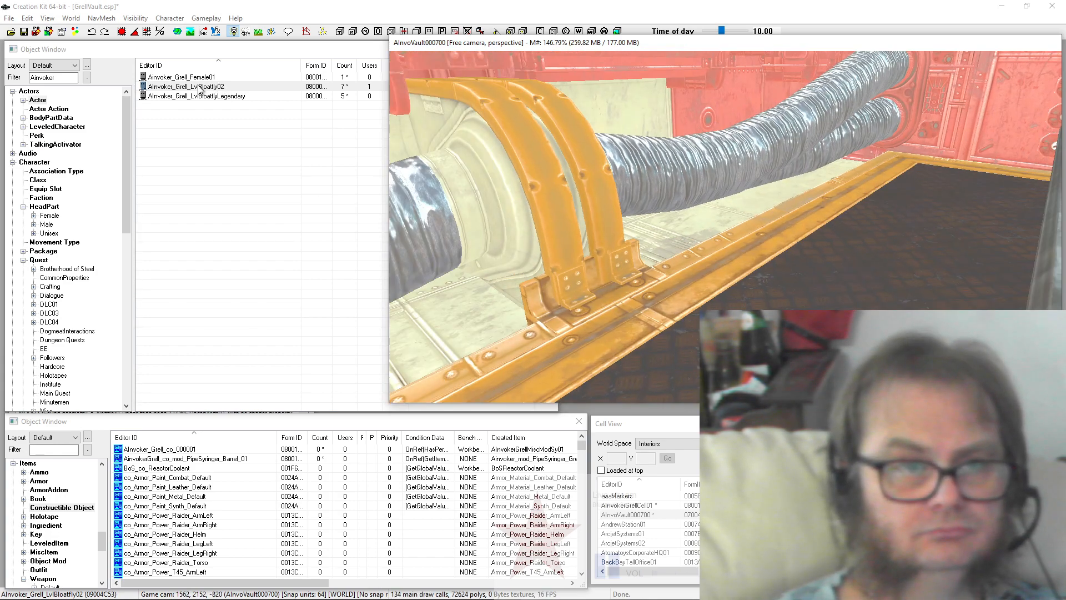
drag(201, 89, 824, 307)
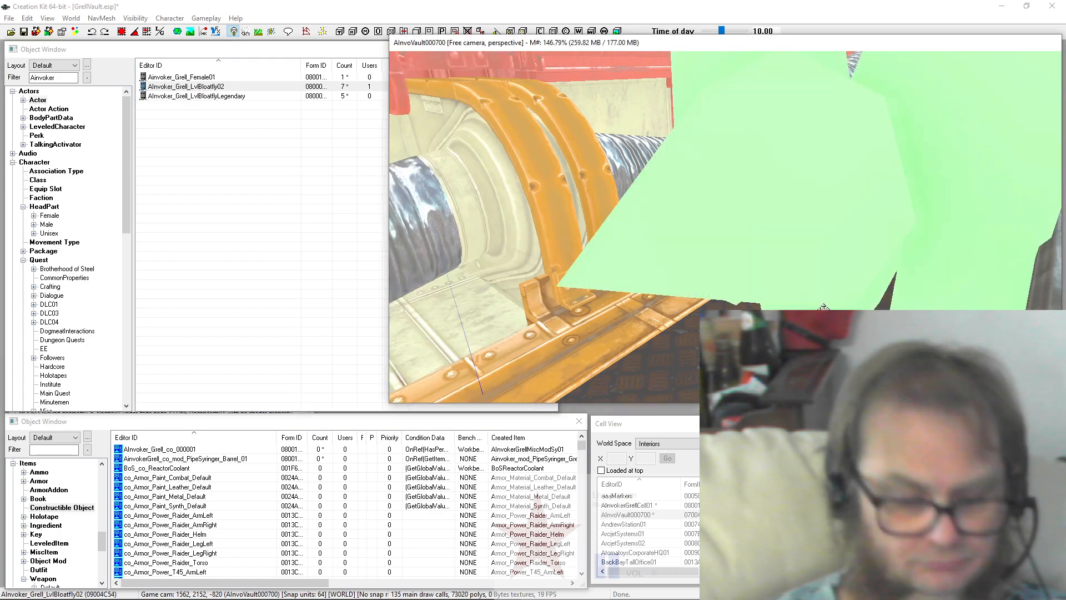
Step: Move the placed Grell bloatfly marker from beside the wall conduit to above the picnic table in the reactor feed room
scroll(823, 307, down, 10)
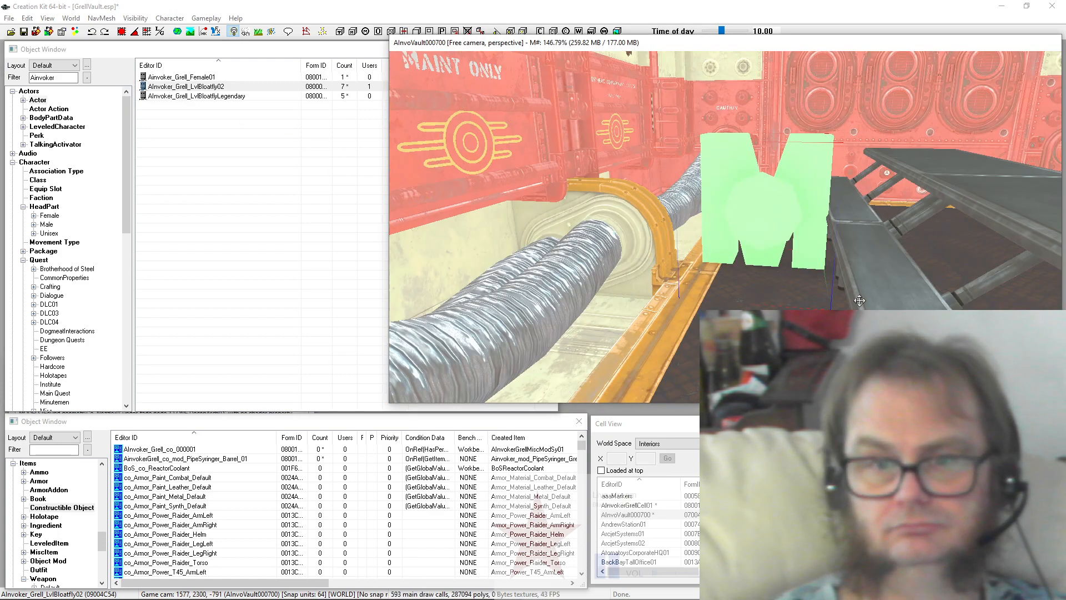
scroll(860, 301, down, 3)
scroll(816, 293, down, 5)
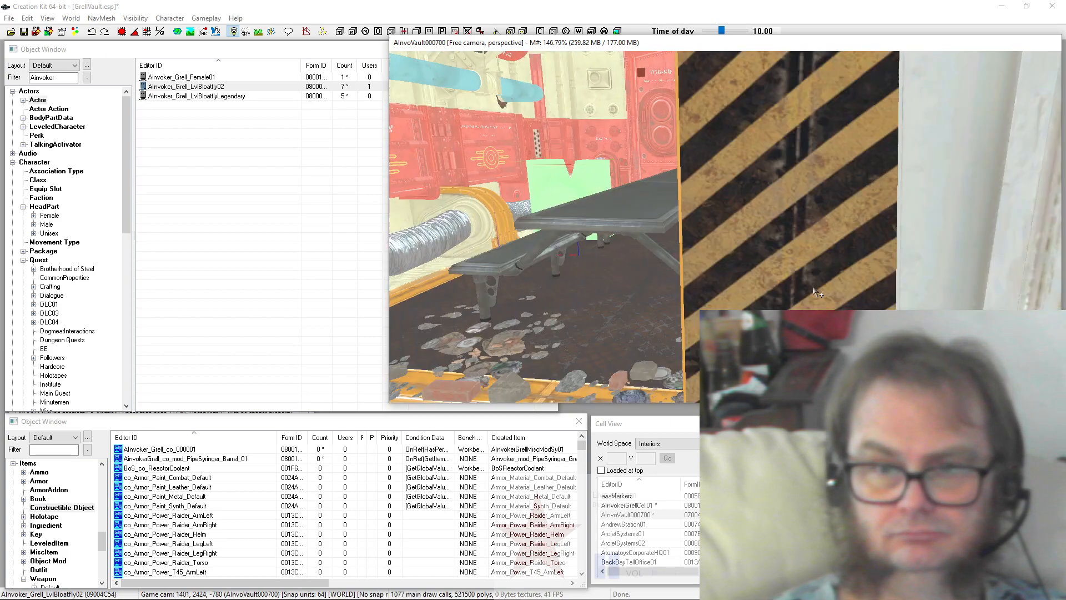
middle_drag(814, 288, 818, 287)
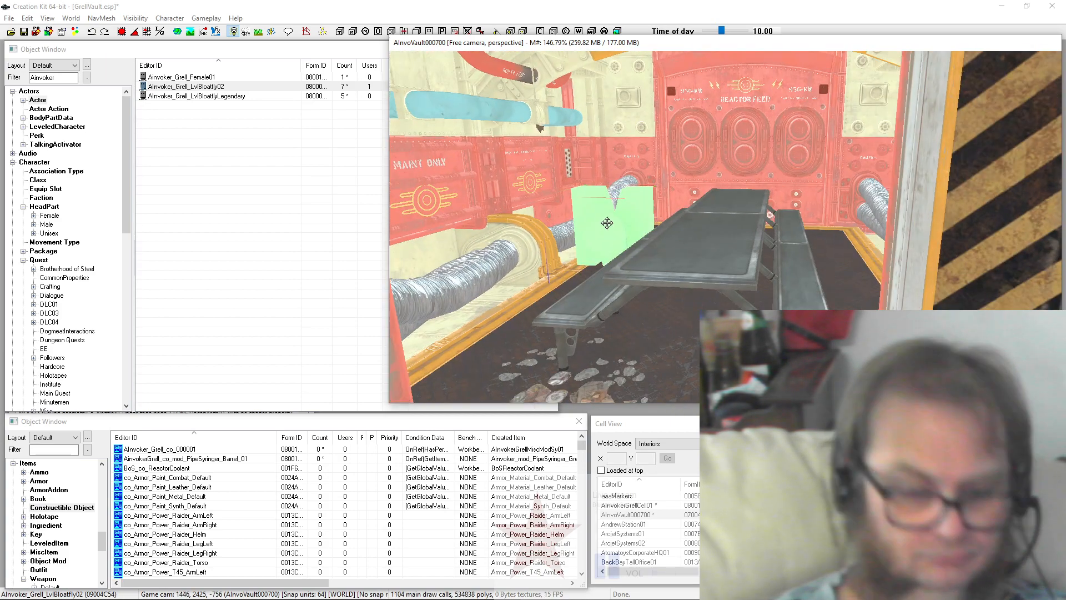
mouse_move(608, 223)
mouse_down()
mouse_move(583, 196)
mouse_move(683, 190)
mouse_move(741, 167)
mouse_move(737, 149)
mouse_move(723, 154)
mouse_move(710, 137)
mouse_up()
Step: Survey the vault cell from the reactor feed room through the conduit hall to the room with the red workbench
scroll(711, 136, down, 10)
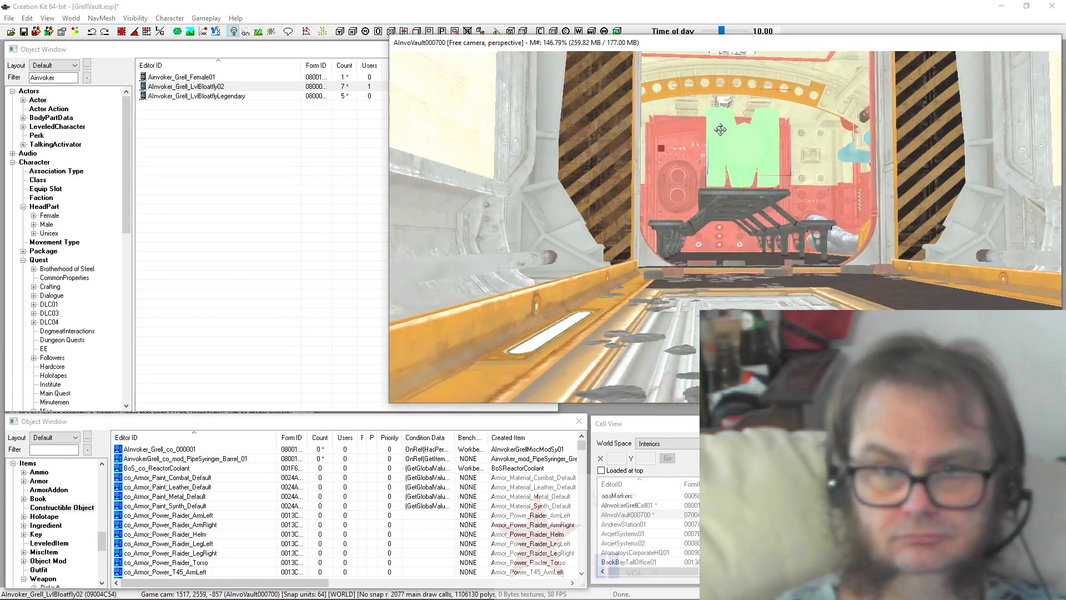
shift+middle_drag(776, 153, 673, 395)
scroll(768, 245, down, 8)
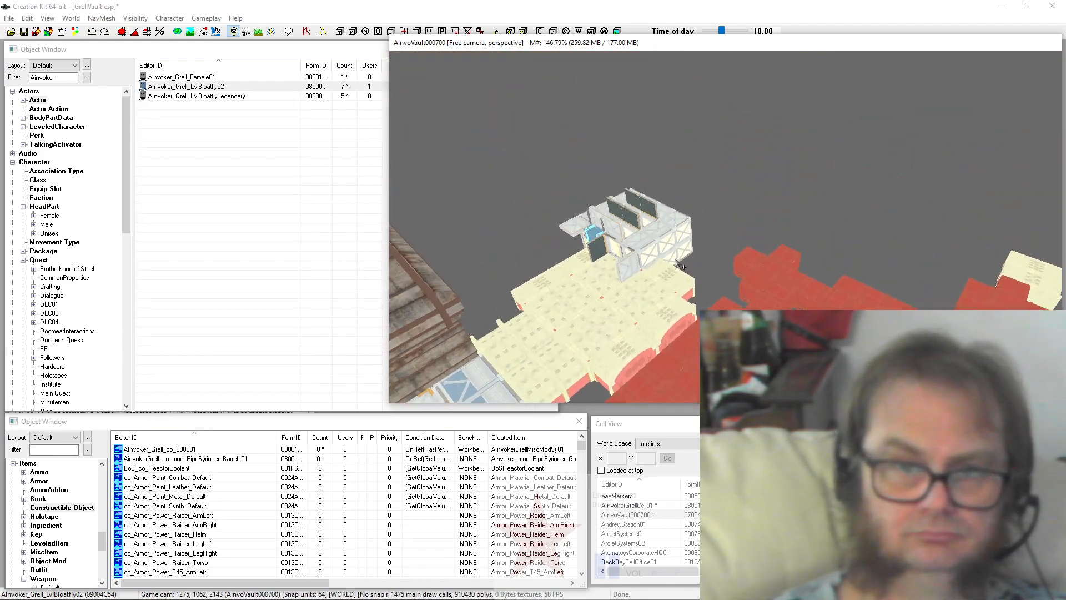
scroll(675, 277, up, 5)
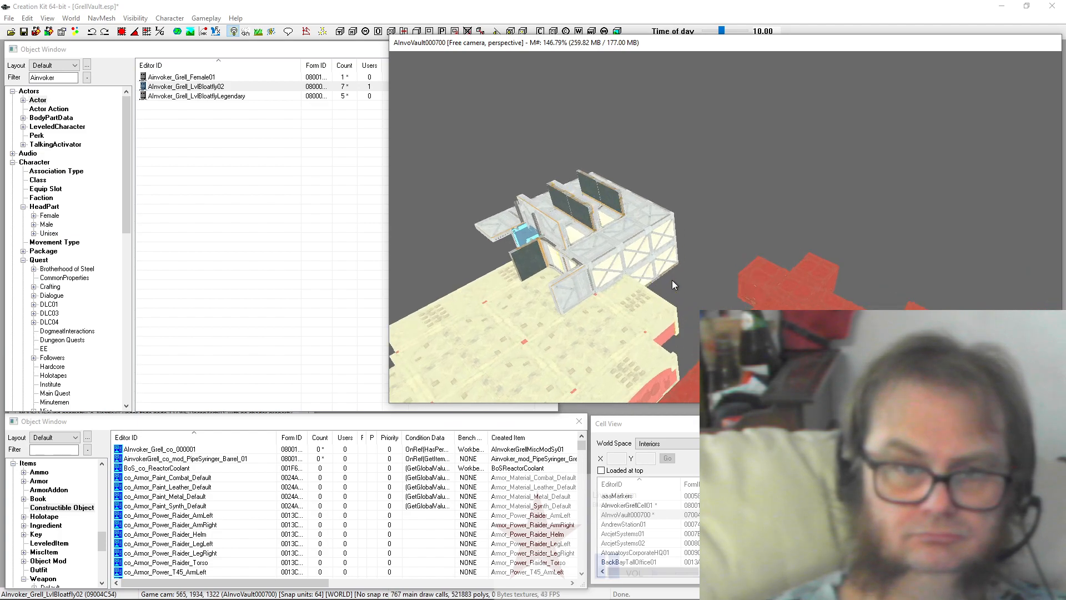
shift+middle_drag(674, 280, 885, 204)
scroll(886, 206, up, 12)
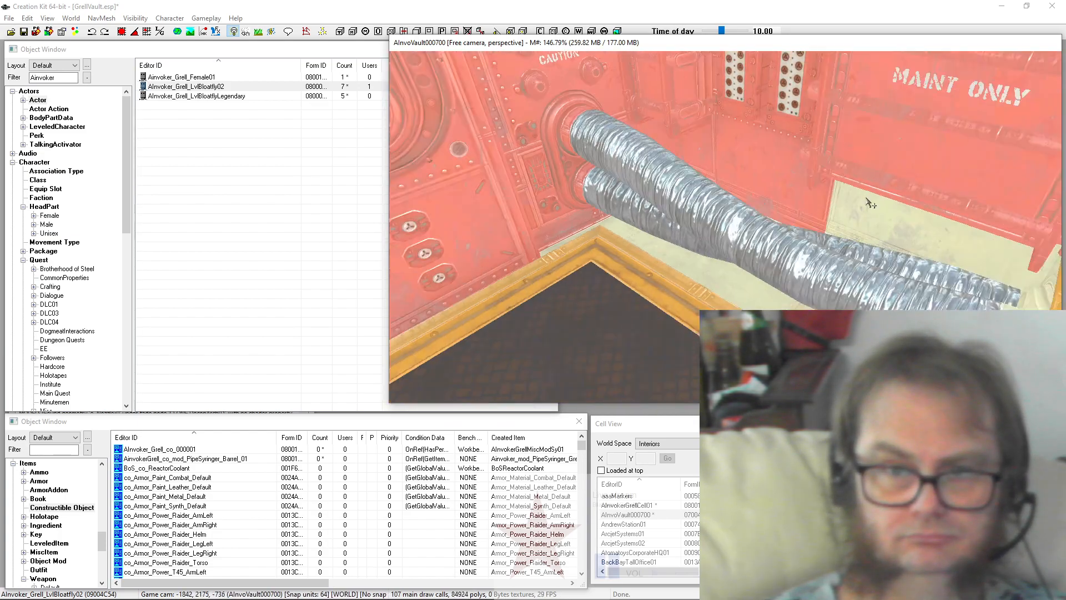
scroll(861, 189, down, 10)
scroll(833, 192, up, 10)
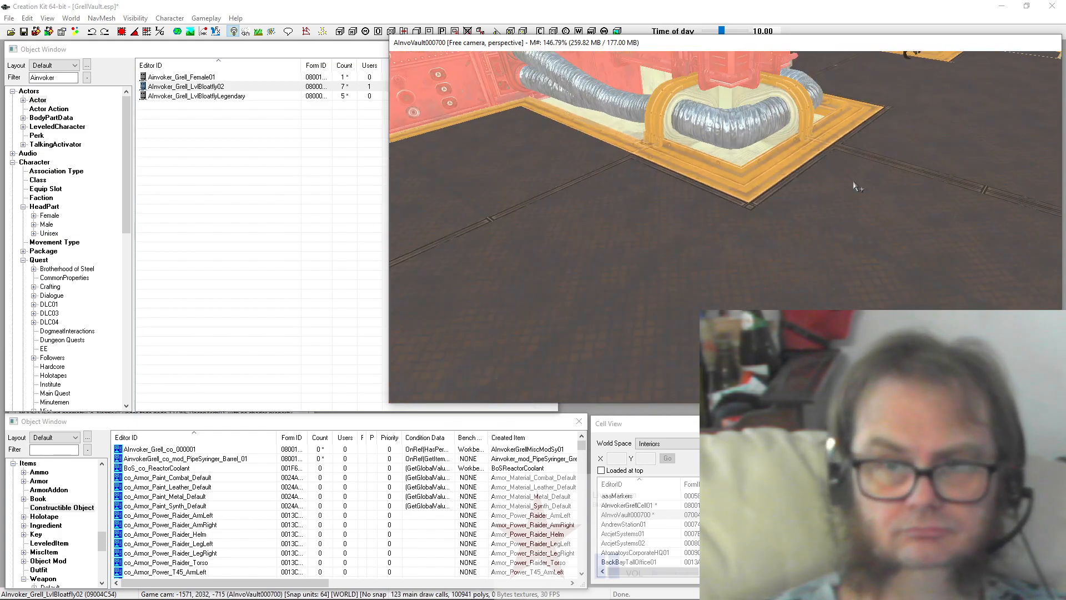
scroll(816, 198, down, 5)
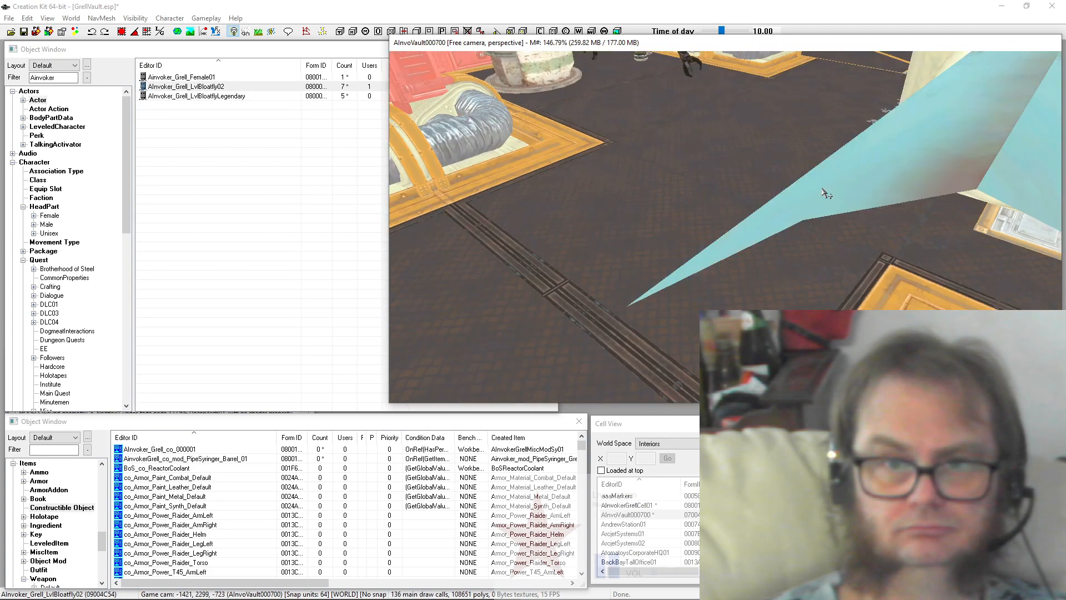
scroll(704, 132, down, 5)
scroll(714, 141, up, 3)
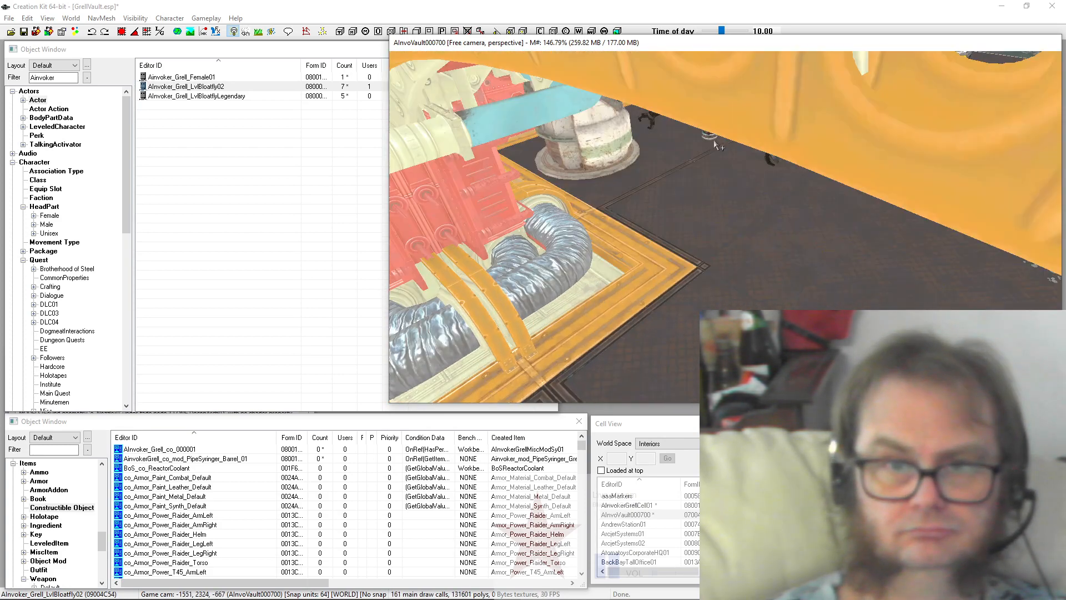
scroll(715, 144, up, 2)
shift+middle_drag(715, 86, 692, 150)
Step: Inspect the reference properties of the wall terminal beside the red workbench and close them
click(685, 135)
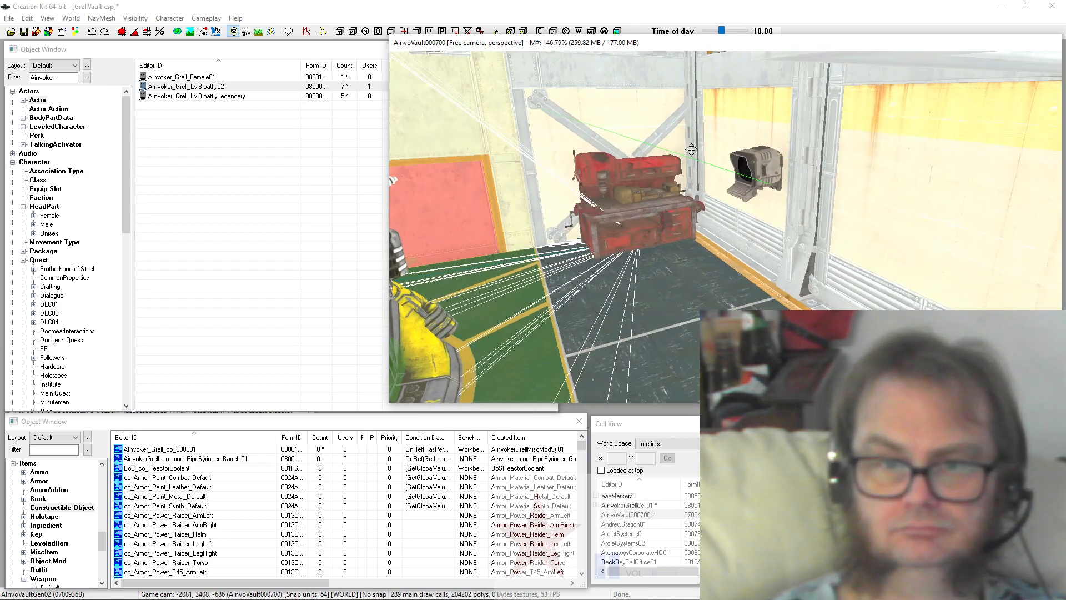
scroll(692, 150, up, 3)
double_click(783, 136)
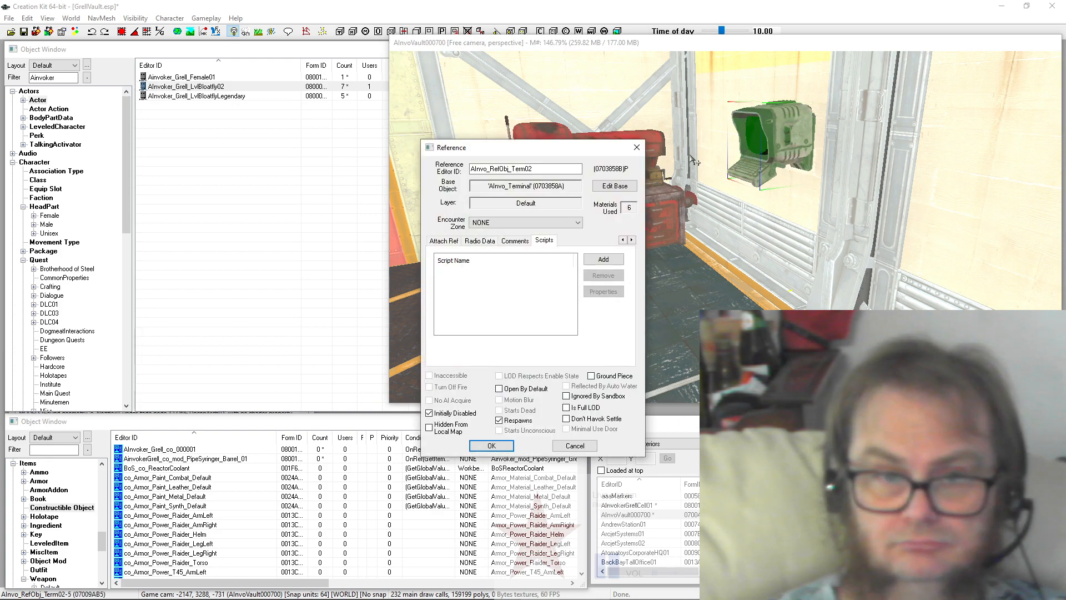
click(637, 146)
Step: Place an AInvoker_Grell_LvlBloatfly02 actor on the dark tiled floor in front of the red workbench
scroll(661, 160, up, 3)
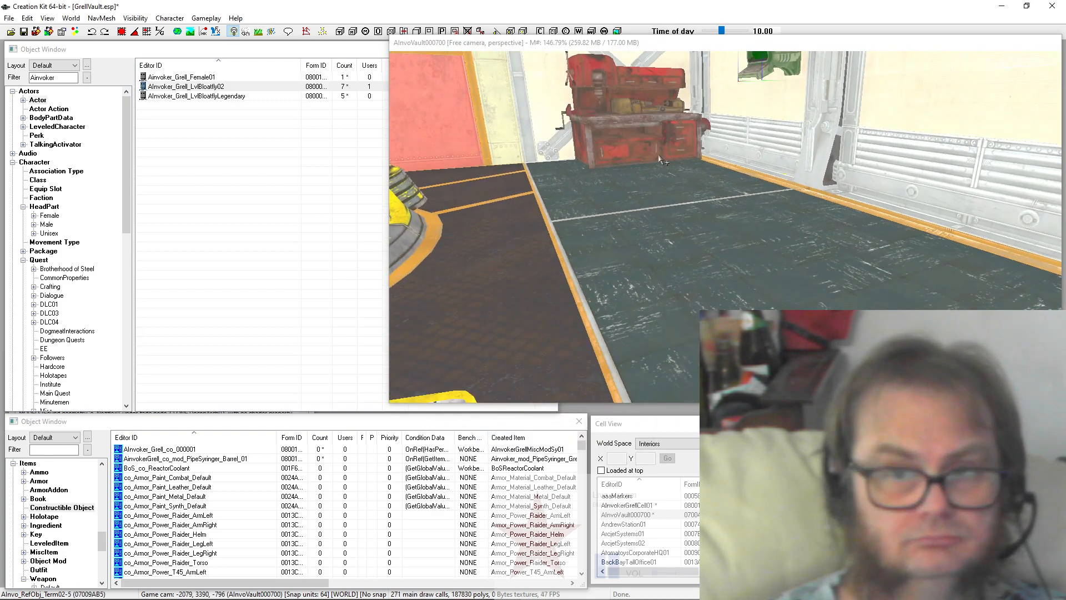
mouse_move(204, 90)
mouse_down()
mouse_move(694, 262)
mouse_move(693, 218)
mouse_up()
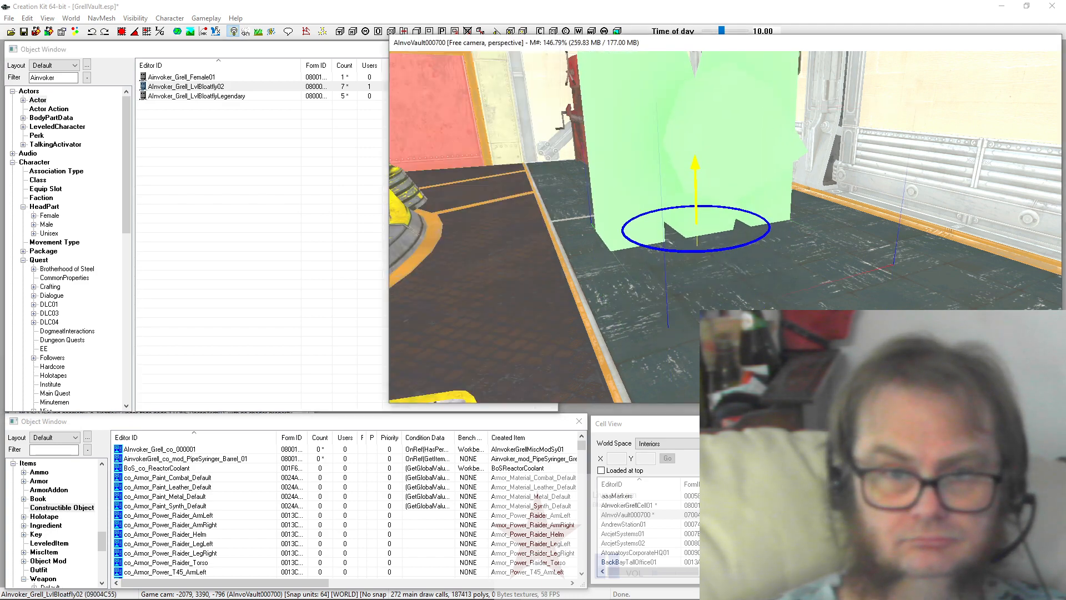
scroll(689, 280, down, 5)
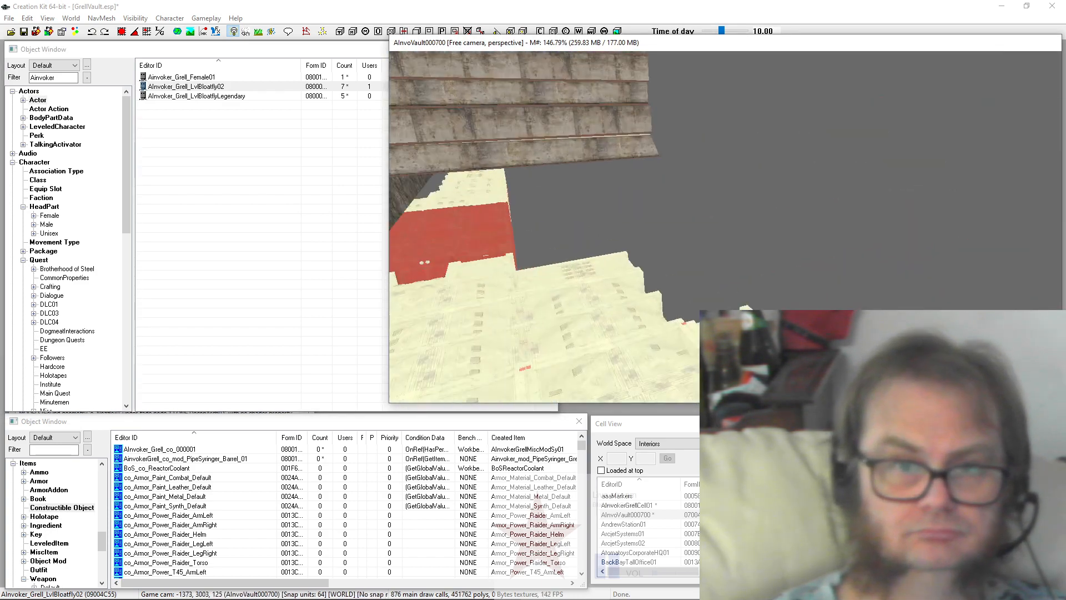
shift+middle_drag(833, 356, 302, 147)
shift+middle_drag(502, 194, 465, 160)
Step: Open the AInvoker_Grell_LvlBloatfly02 actor and override its template factions so that its own faction list can be edited
double_click(256, 86)
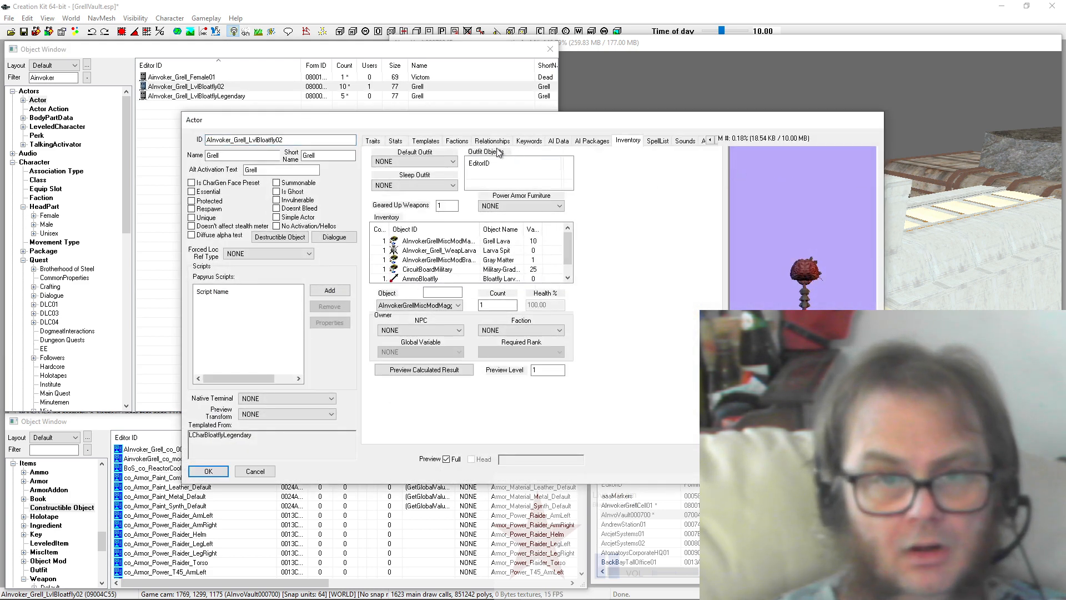
click(457, 141)
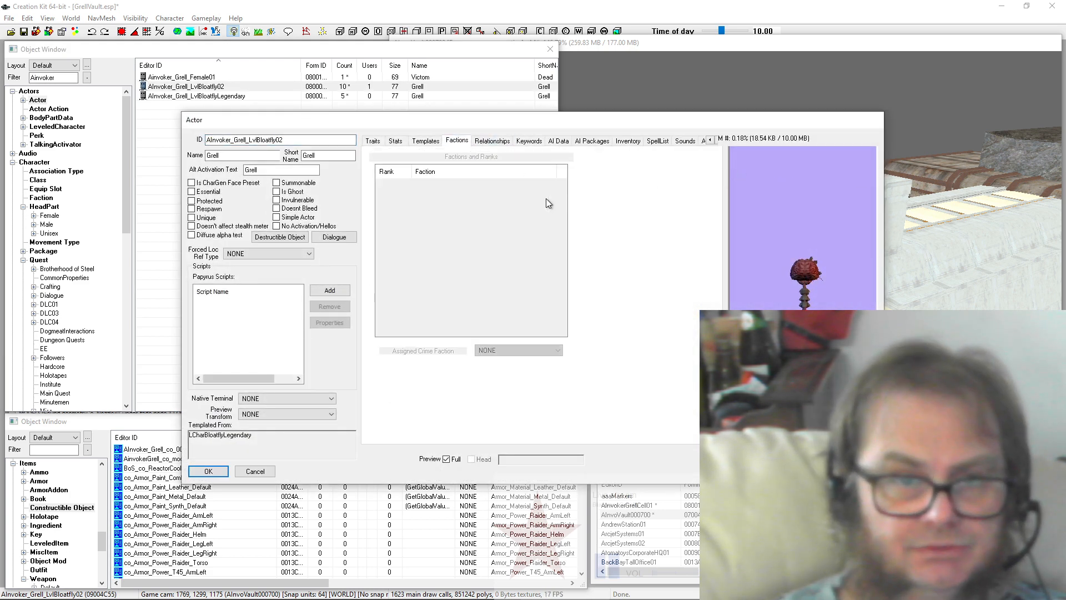
drag(552, 118, 711, 163)
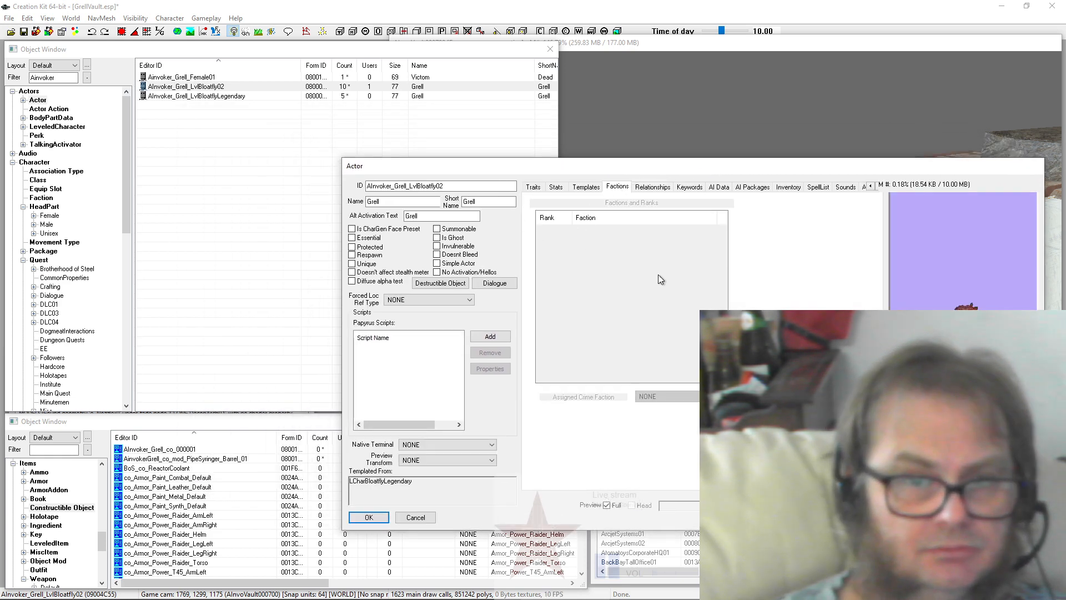
click(583, 188)
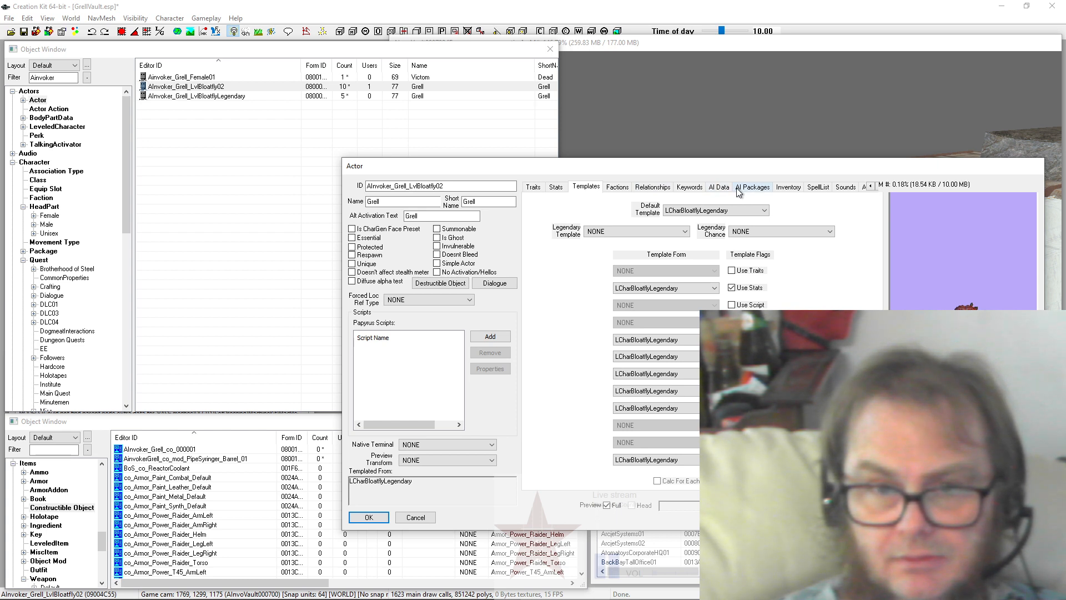
click(620, 189)
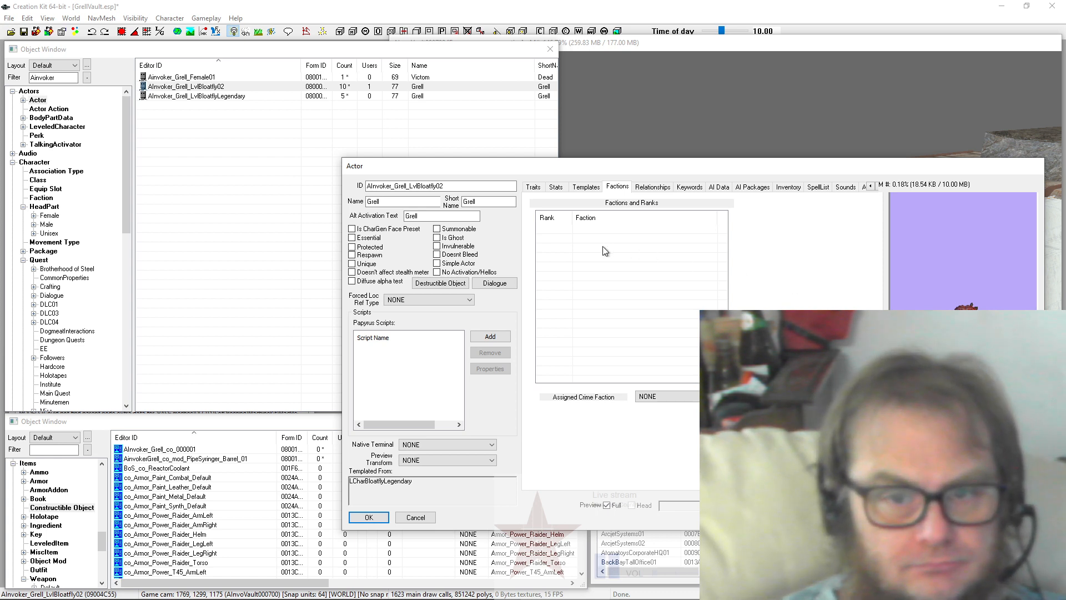
Step: Add AInvo_VltFaction700 to the factions of AInvoker_Grell_LvlBloatfly02, copy the faction stack, and accept the actor's changes
right_click(590, 281)
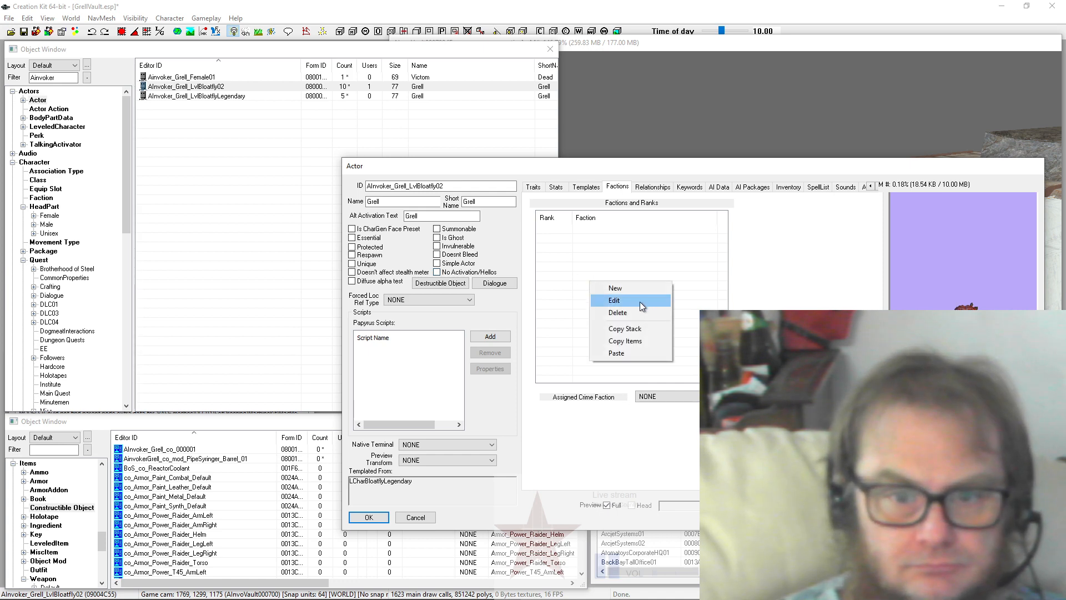
click(652, 293)
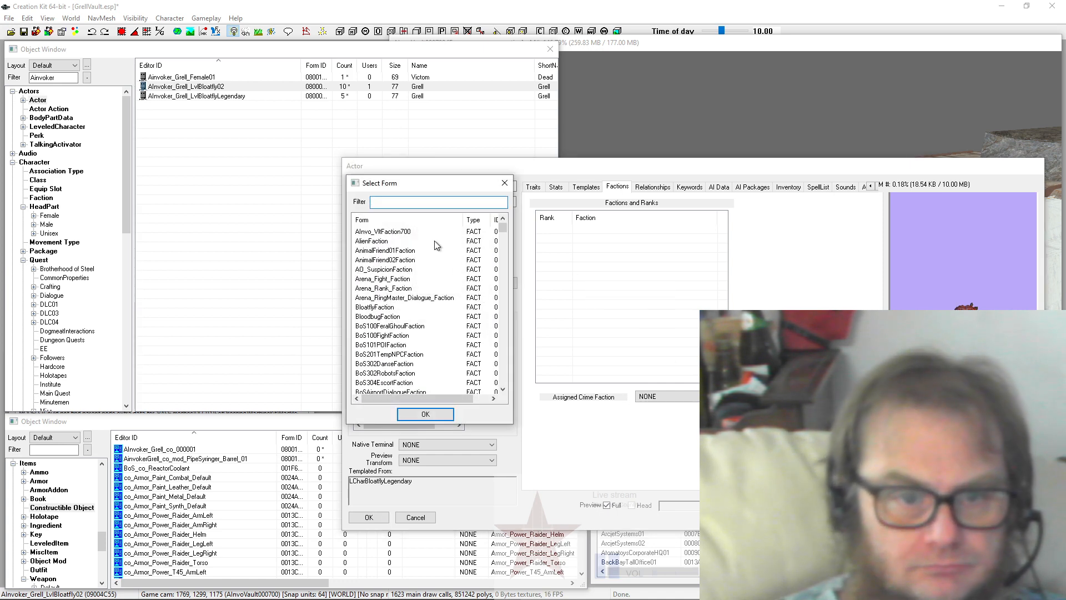
click(450, 415)
right_click(627, 230)
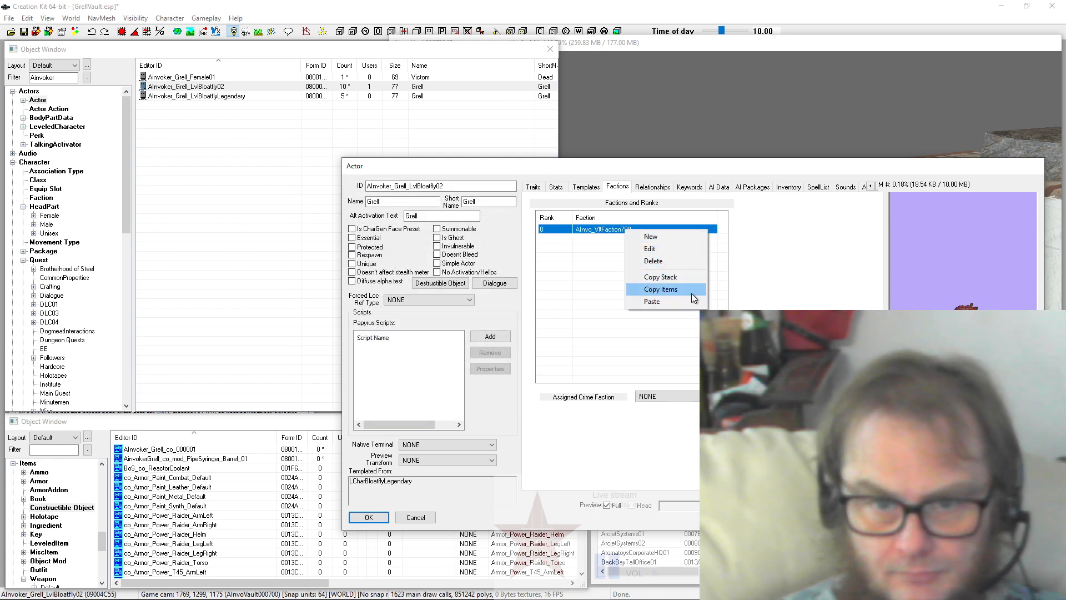
click(688, 277)
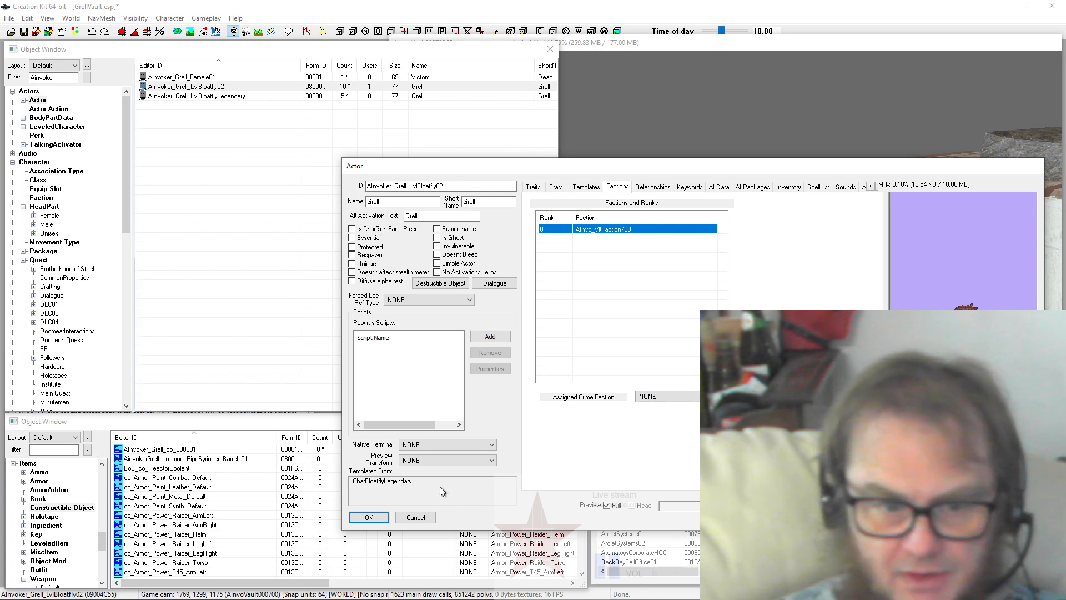
click(369, 517)
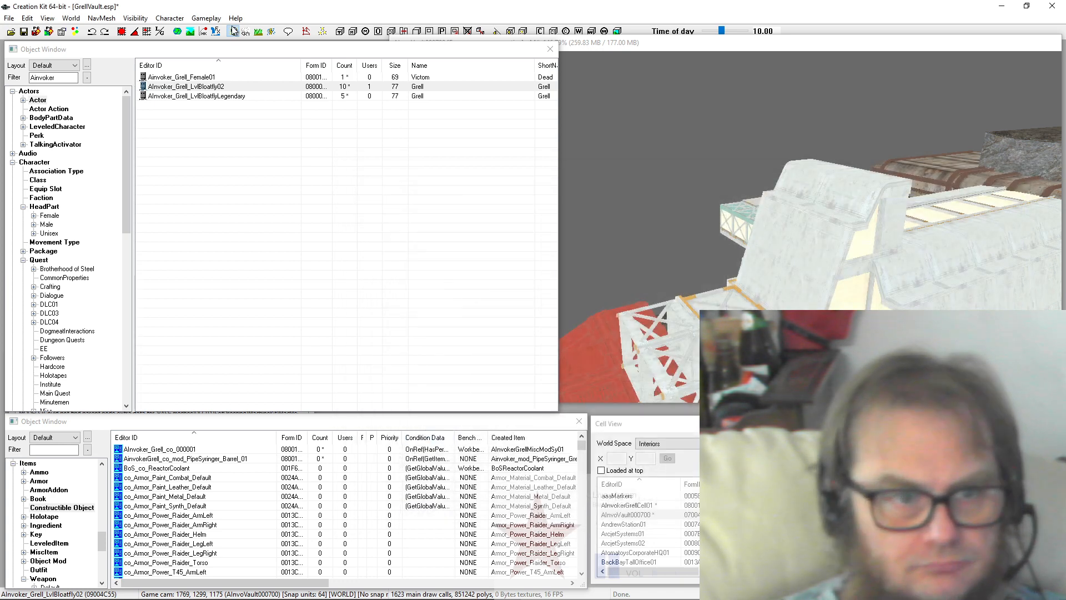
Step: Set the Use Factions template of AInvoker_Grell_LvlBloatflyLegendary to NONE and paste AInvo_VltFaction700 into its faction list
double_click(211, 96)
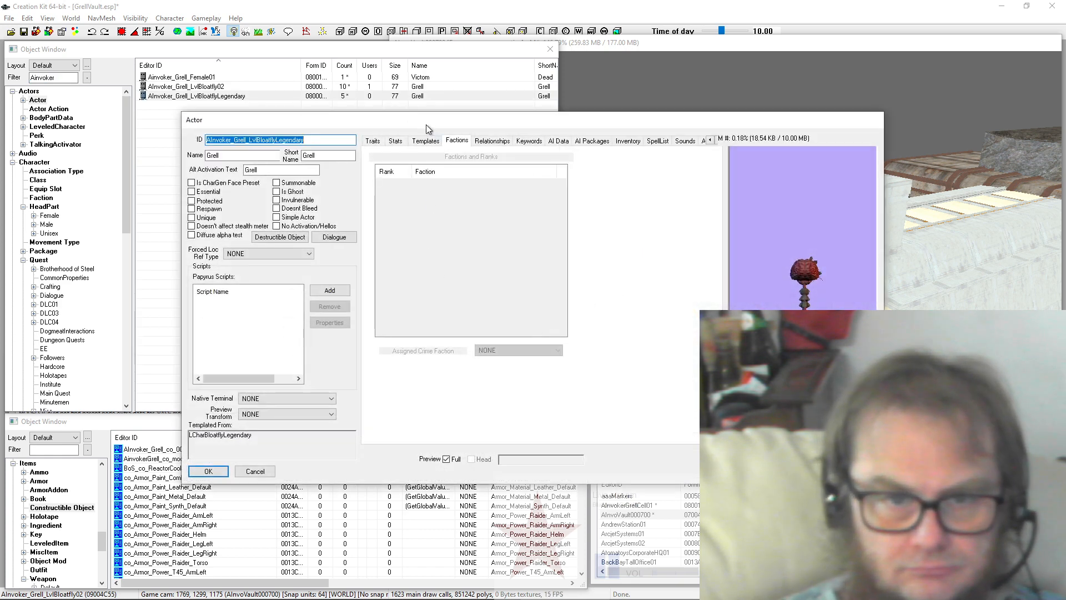
click(428, 141)
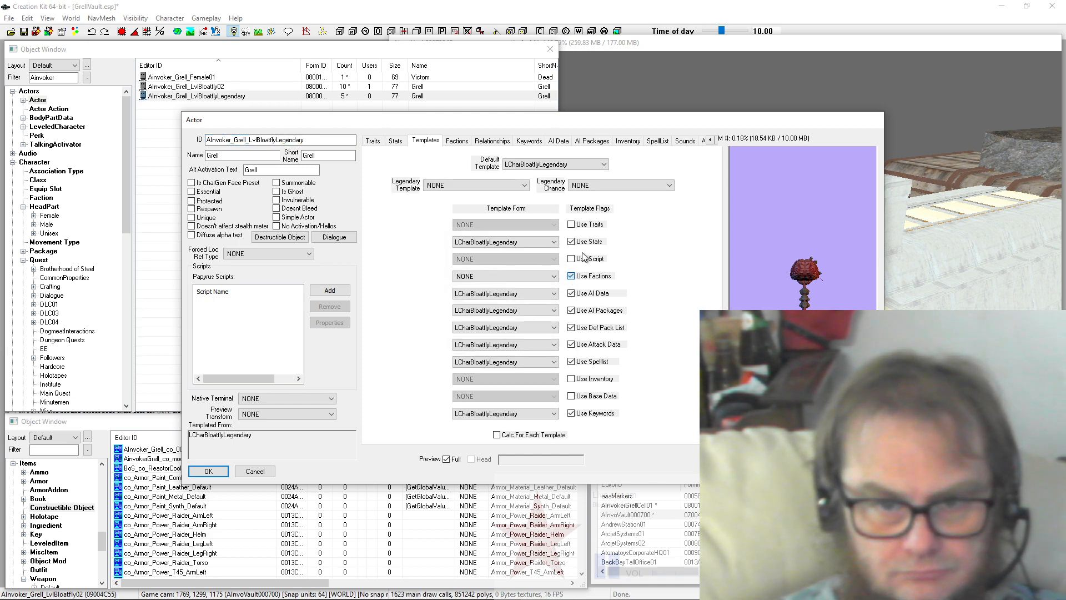
click(461, 142)
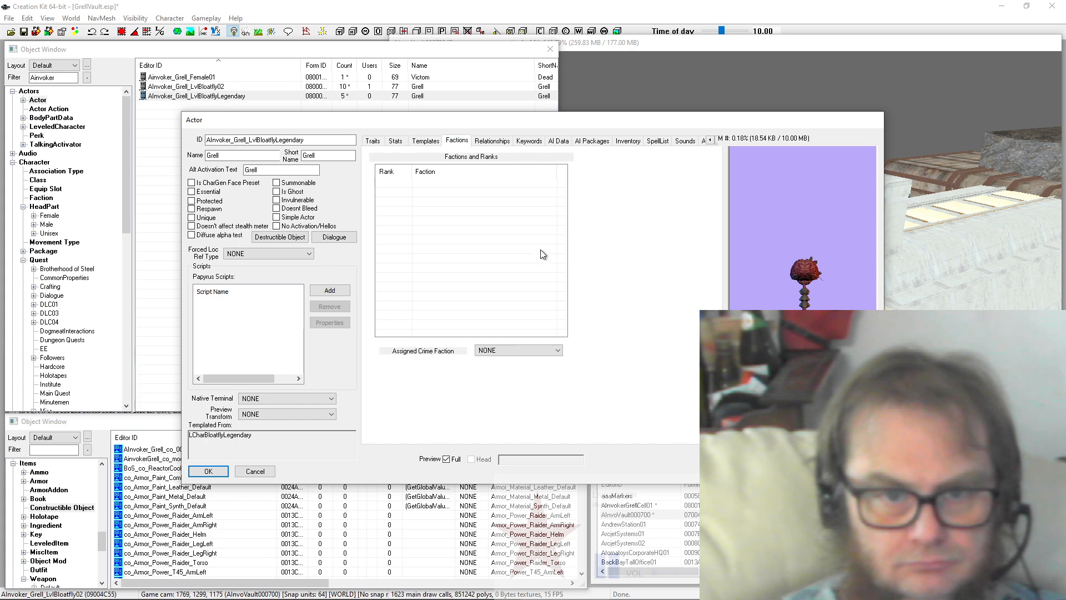
right_click(493, 229)
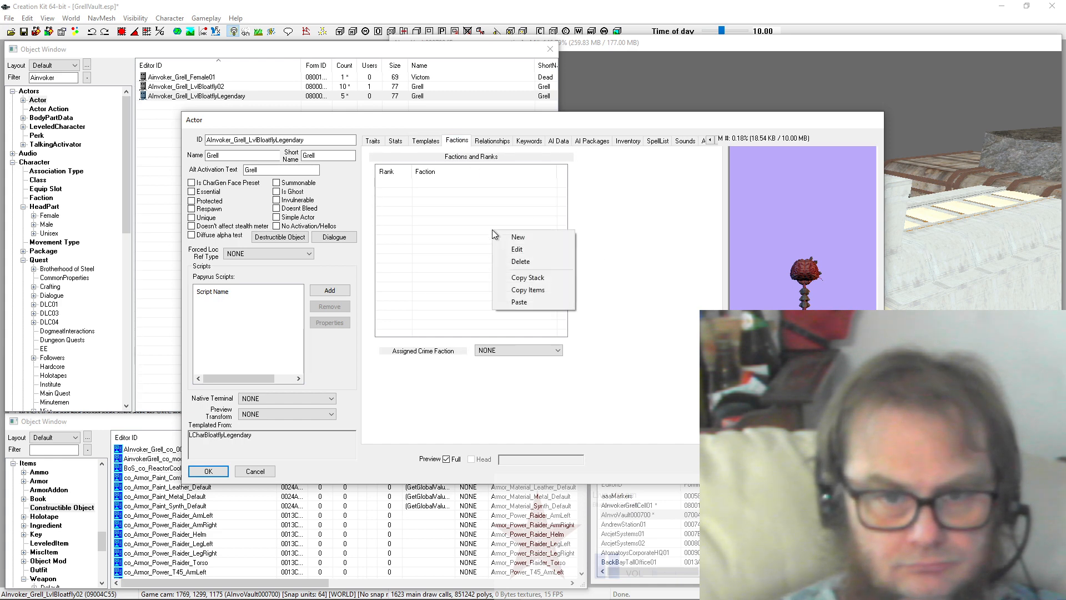
click(534, 305)
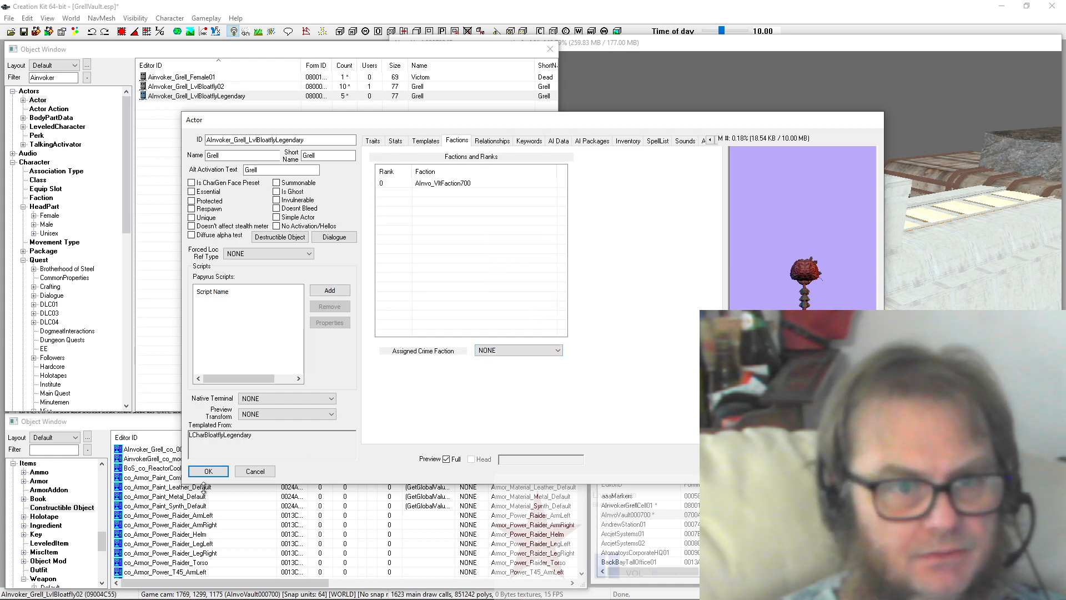
click(208, 471)
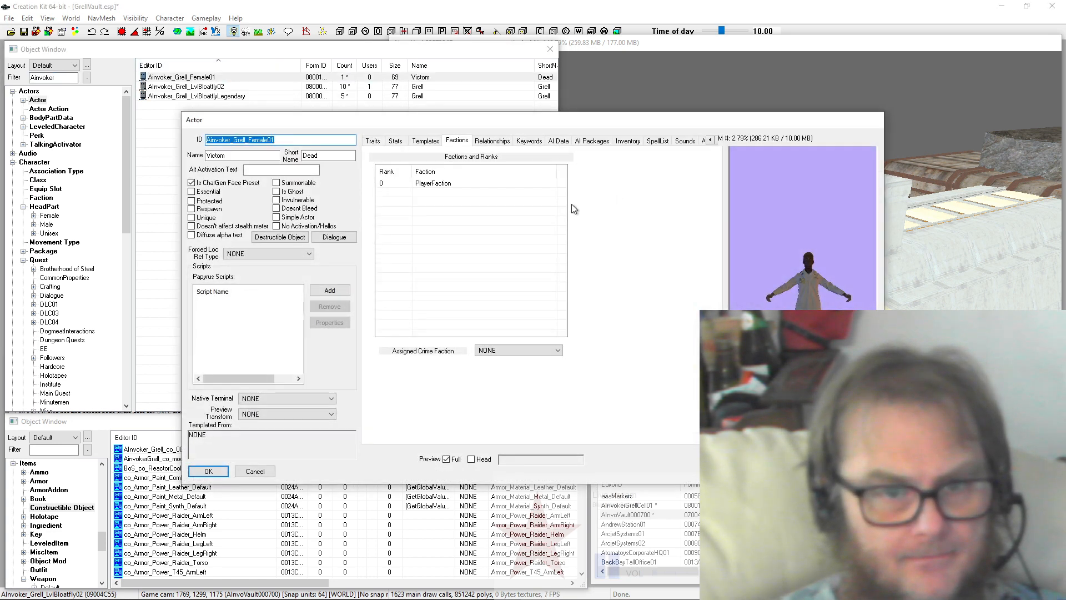
Step: Paste AInvo_VltFaction700 into the faction list of Ainvoker_Grell_Female01, accept the changes, save the plugin, and return to the cell view
right_click(447, 215)
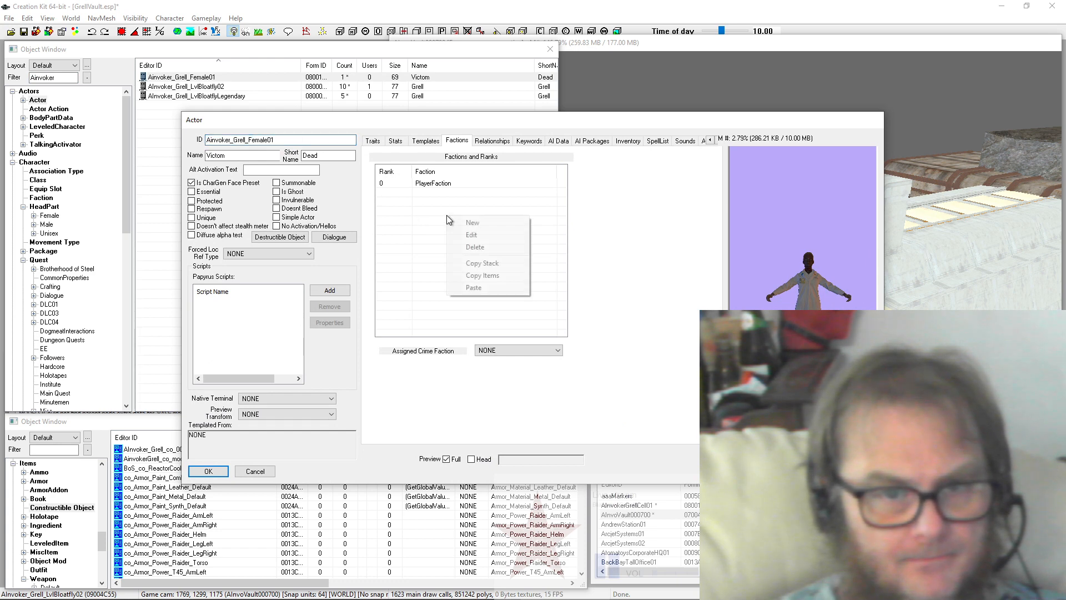
click(486, 289)
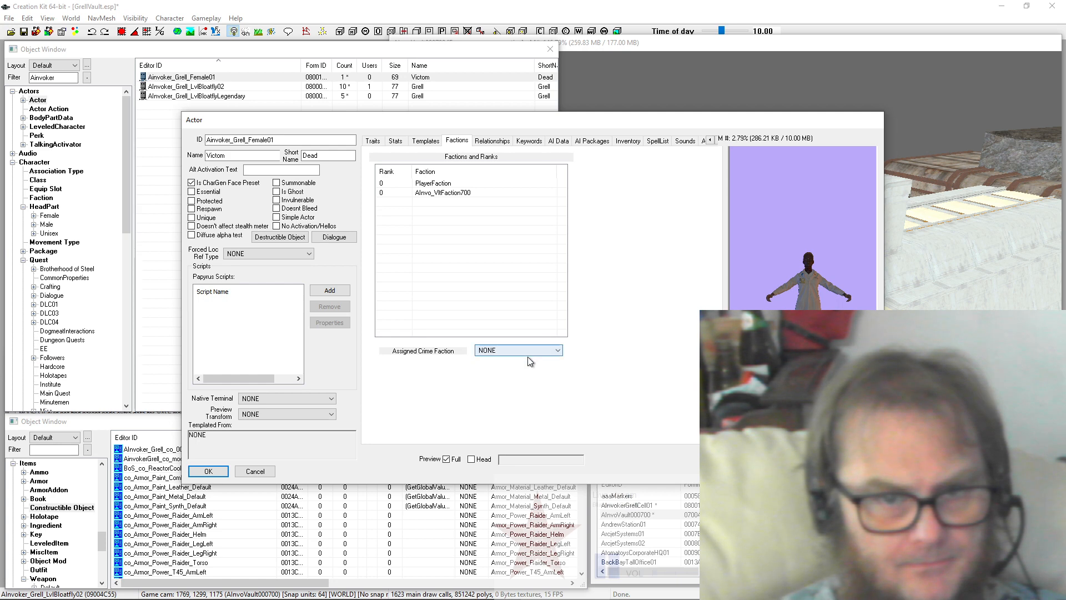
click(204, 471)
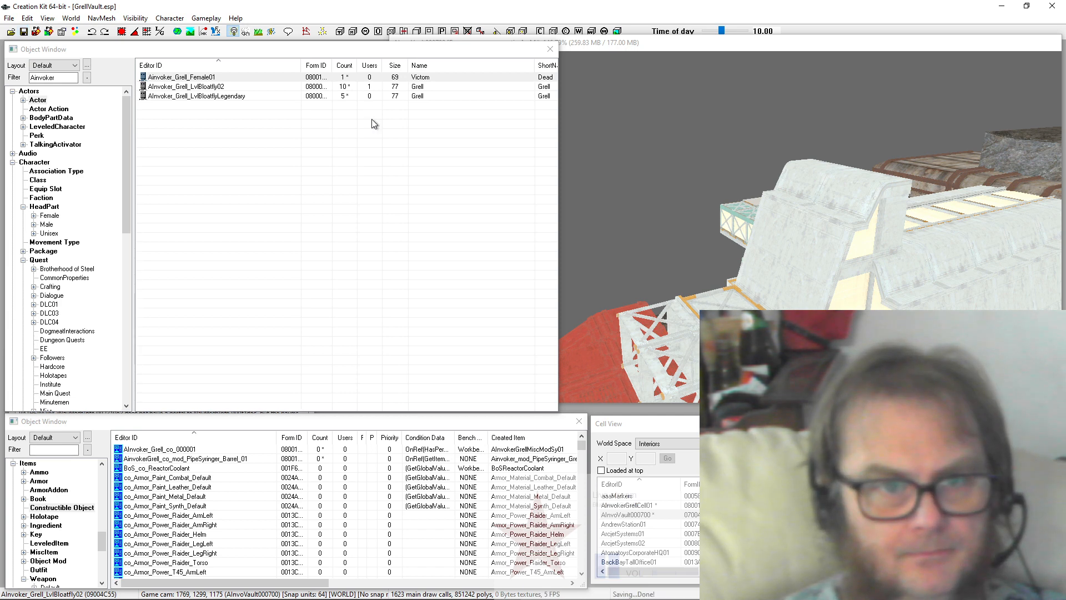
click(665, 42)
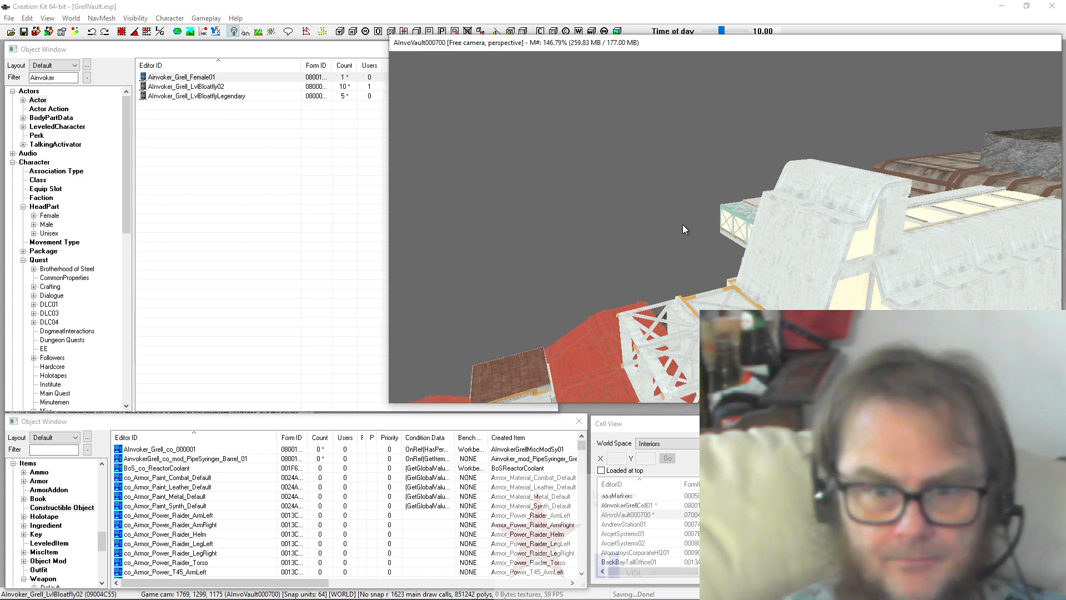
Step: Look through the AInvoVault000700 interior to find the room with the red generator bench and the wall-mounted terminal
scroll(682, 227, up, 5)
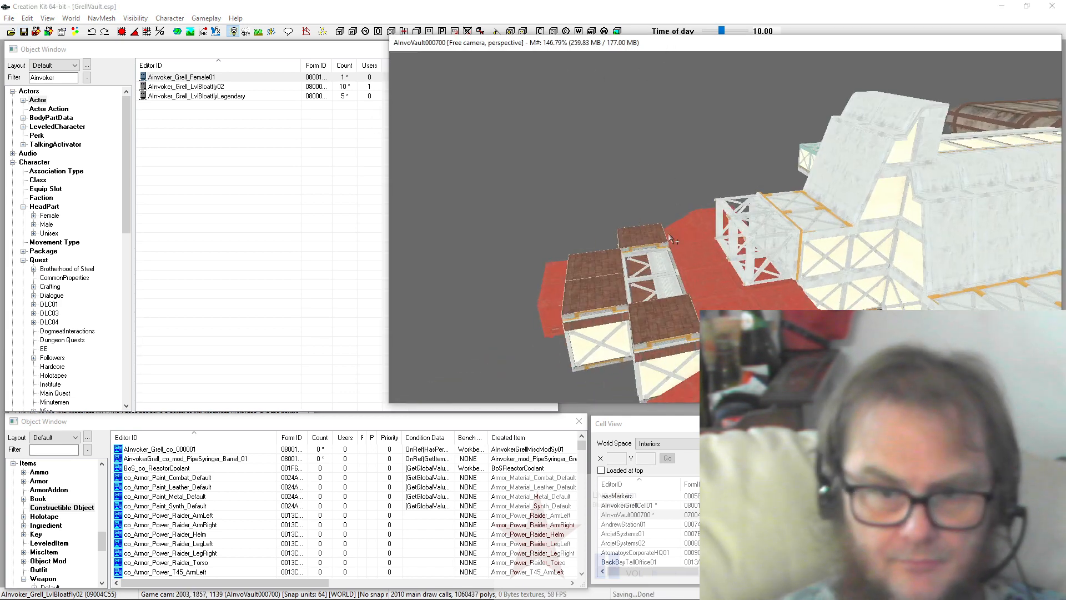
scroll(672, 239, up, 6)
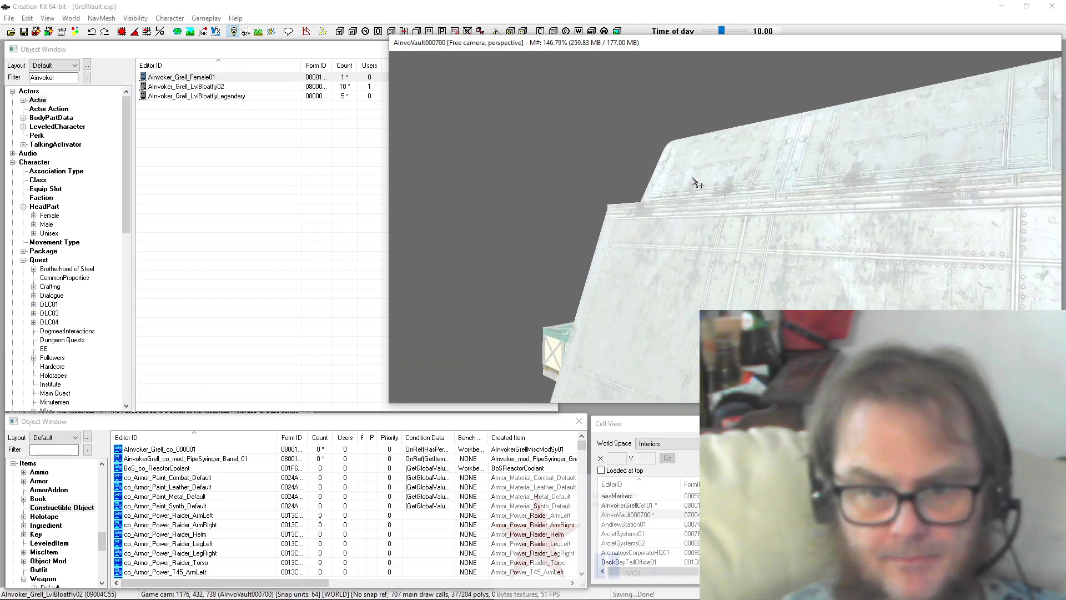
scroll(695, 182, up, 6)
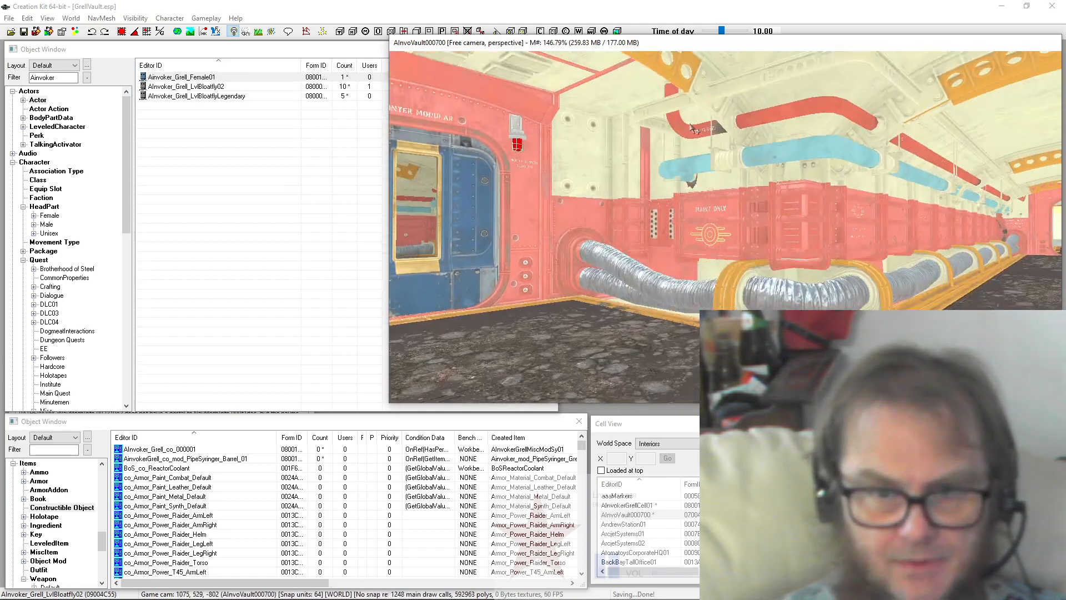
scroll(693, 129, up, 6)
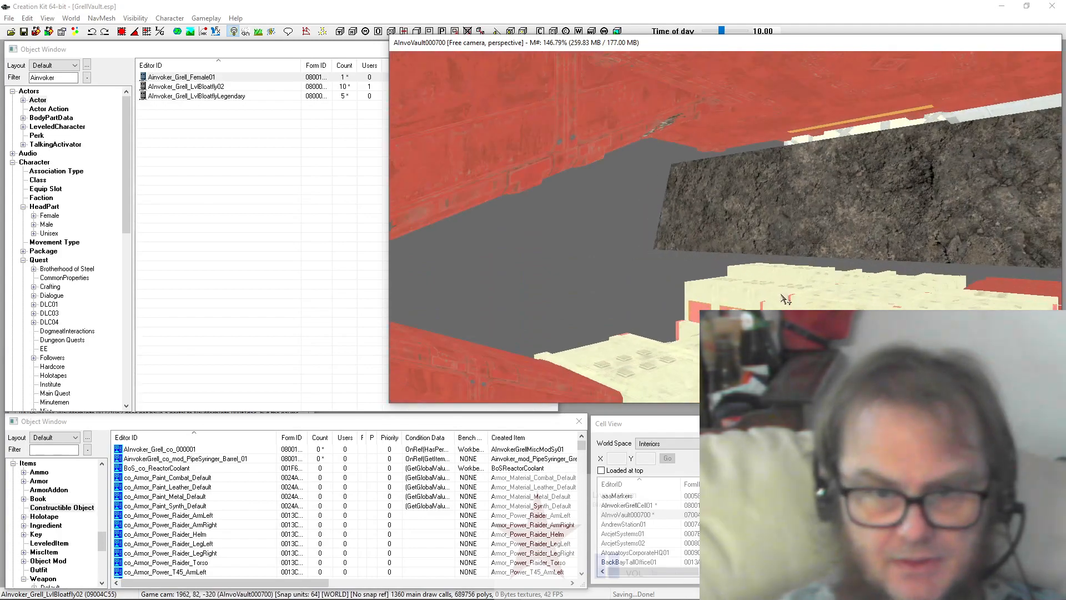
scroll(784, 298, down, 6)
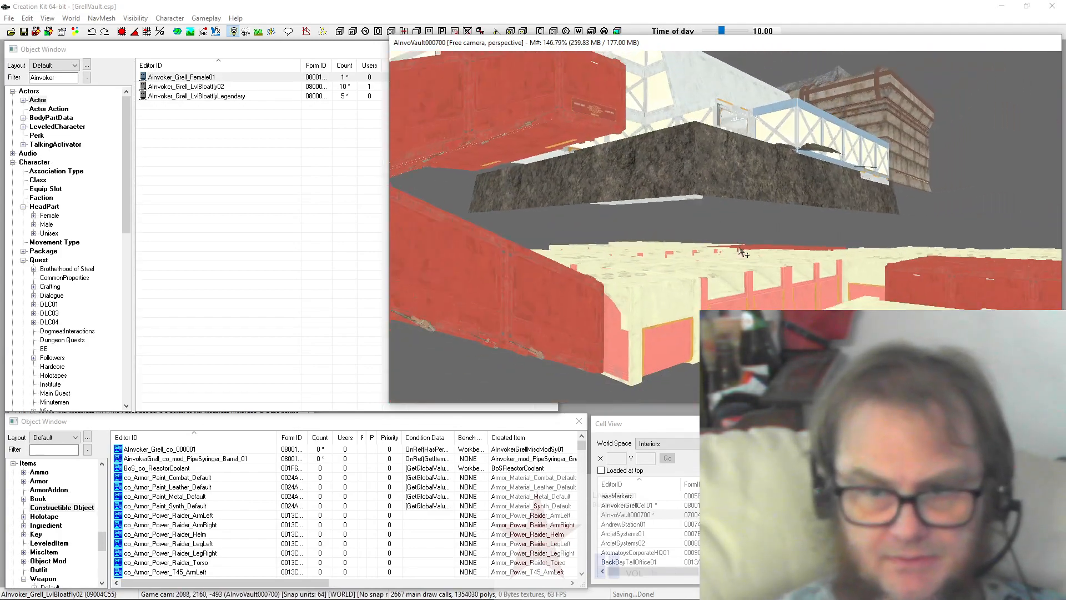
shift+middle_drag(744, 252, 902, 254)
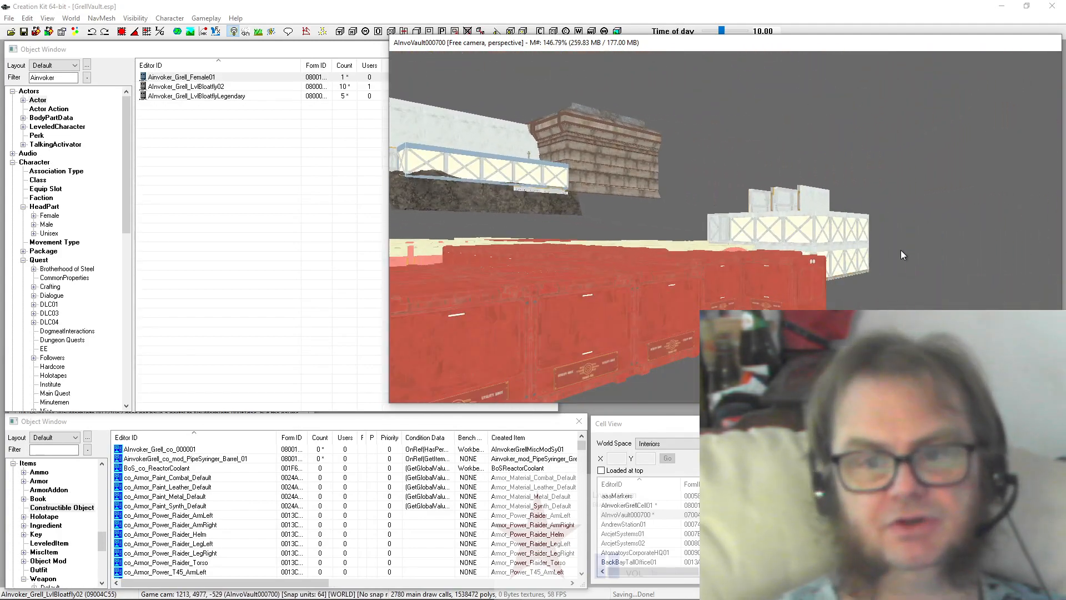
scroll(874, 254, up, 5)
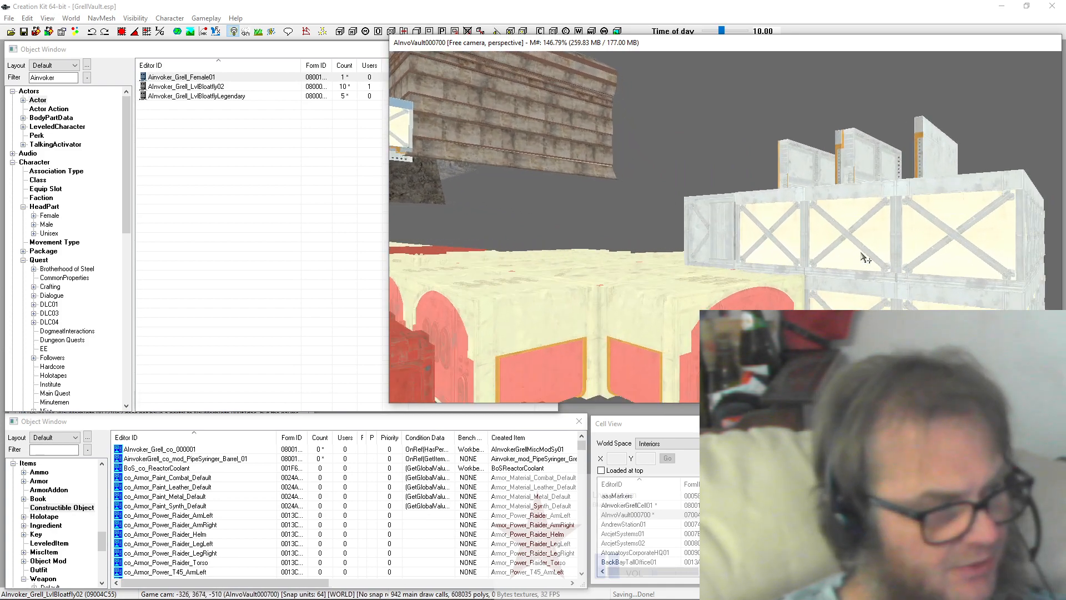
scroll(866, 255, up, 8)
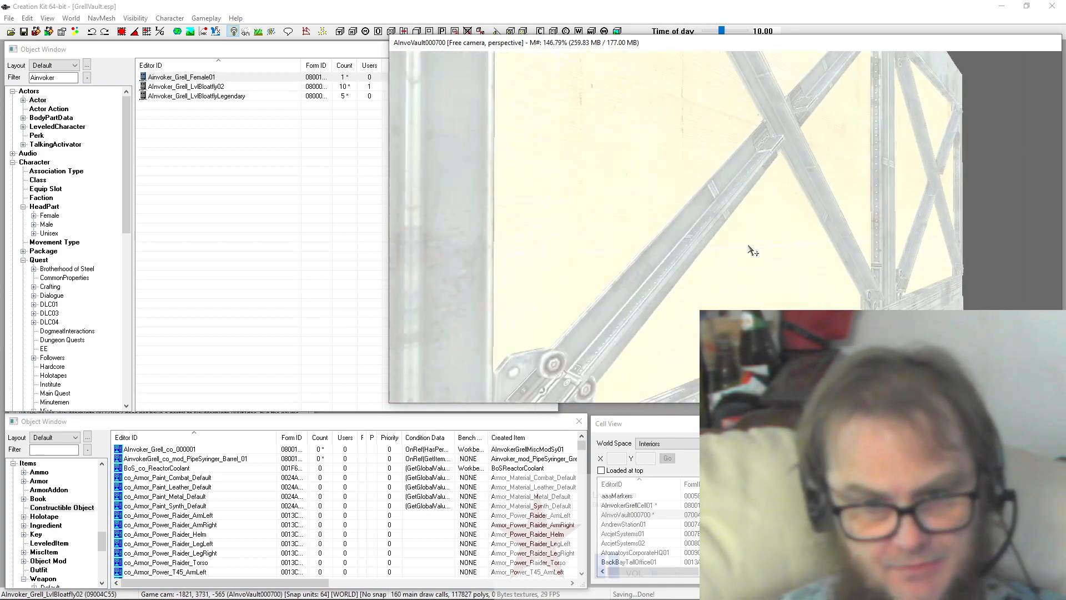
scroll(753, 250, up, 4)
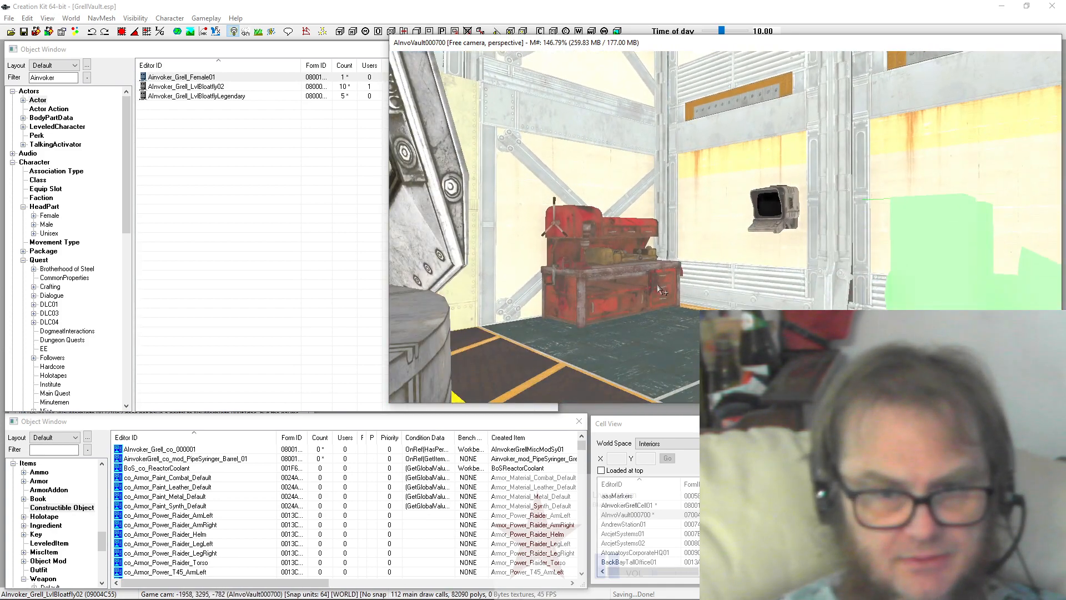
Step: Open the properties of workshopobjectscript on the red AInvoVaultGen02 reference and bring its documentation text into view
double_click(657, 287)
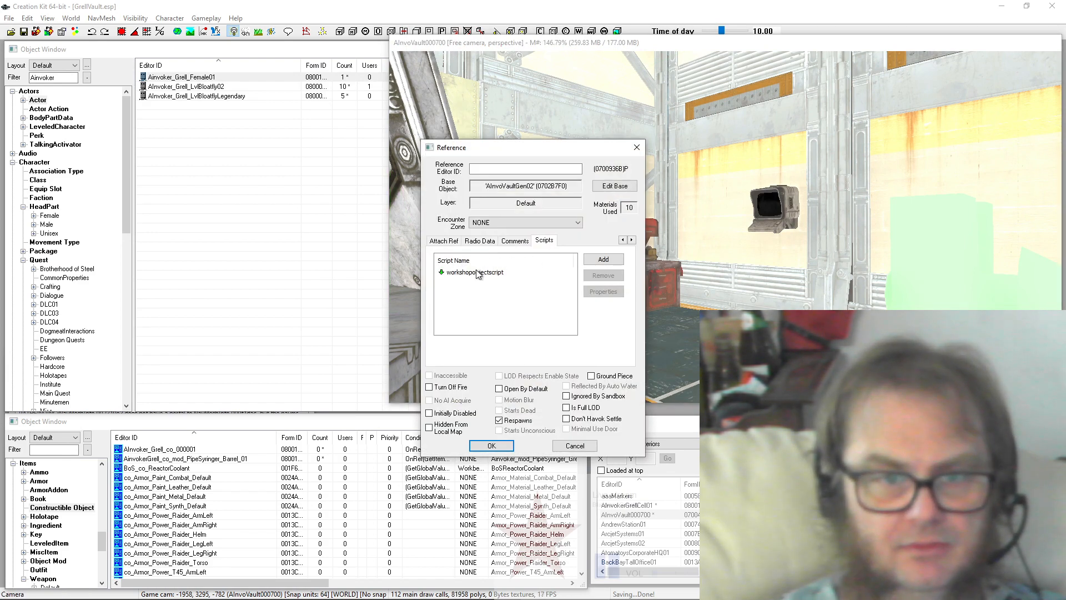
click(479, 273)
click(613, 294)
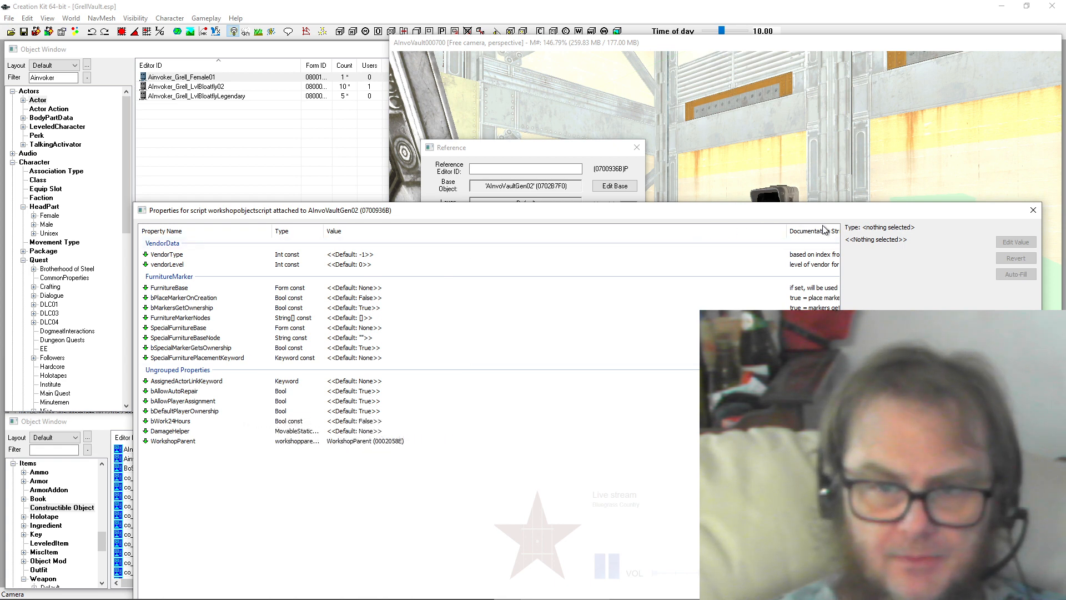
drag(788, 230, 470, 244)
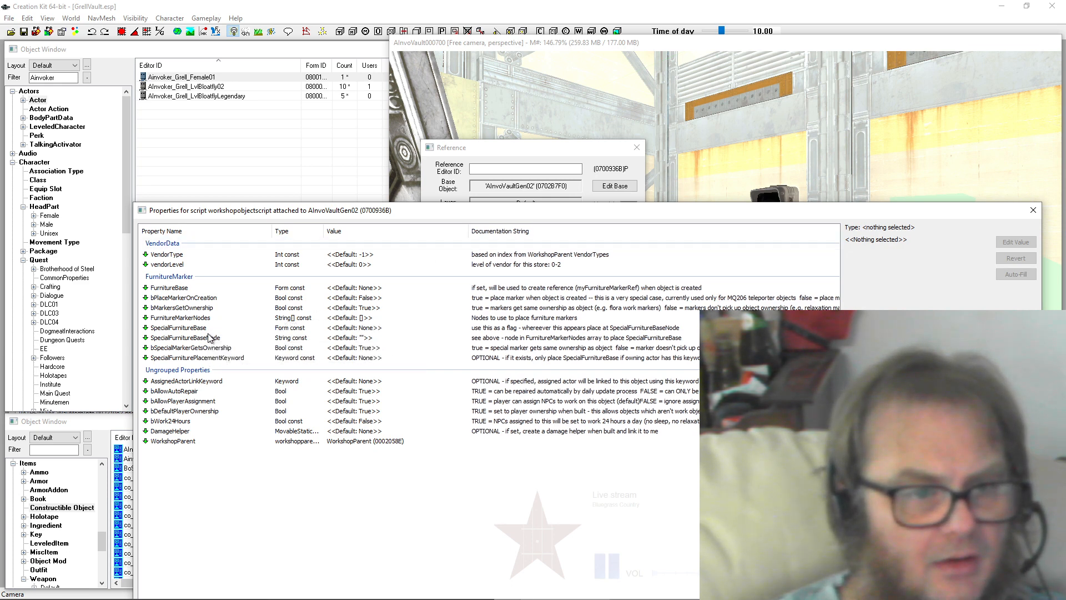
Step: Review the documentation of the script's vendor and furniture marker properties, then close the script properties and the reference
click(167, 256)
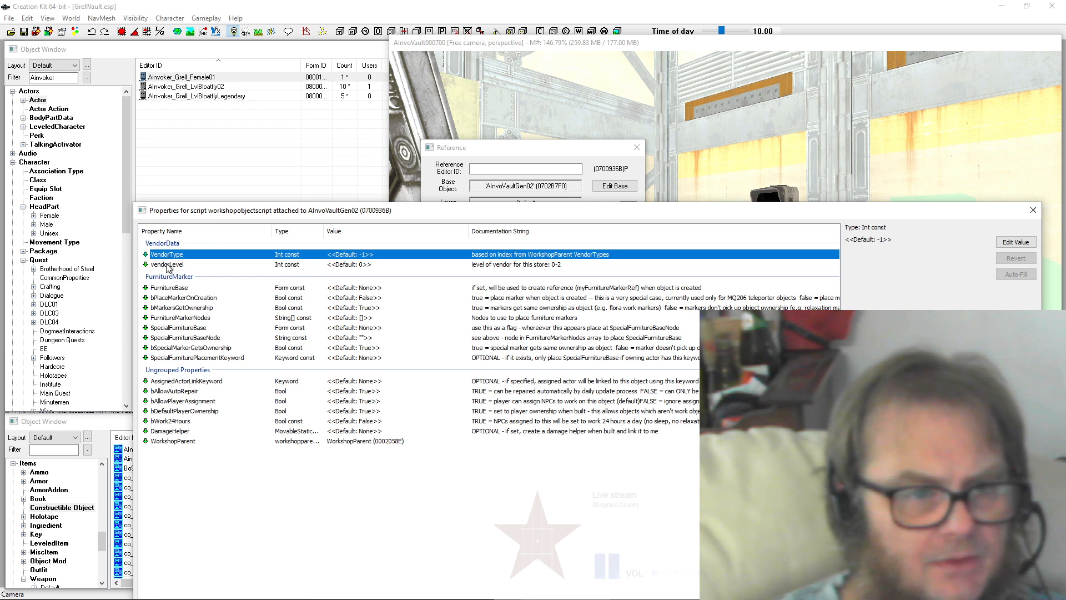
click(168, 266)
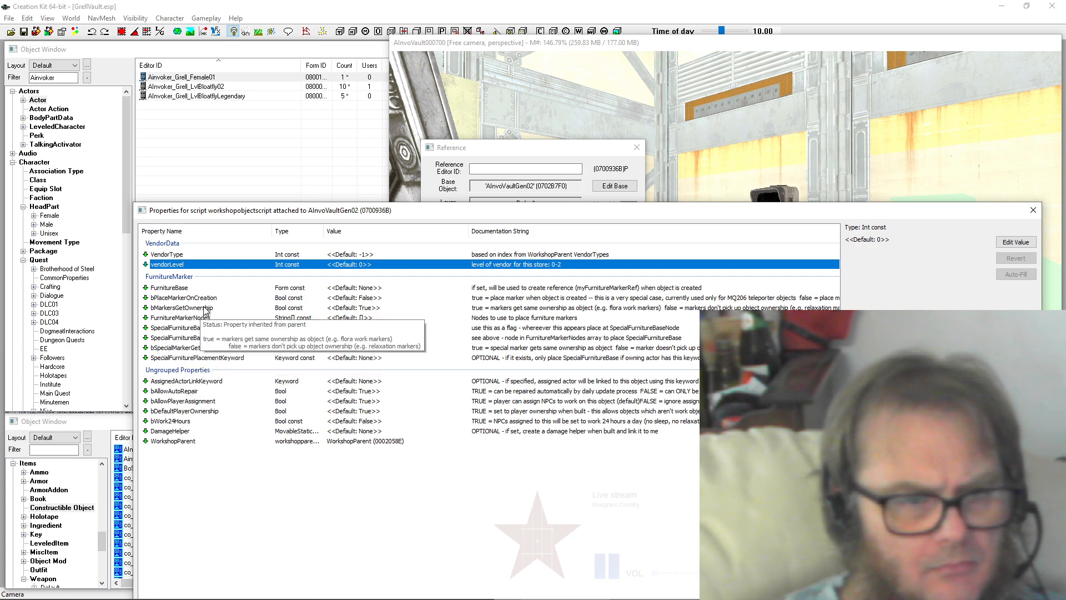
mouse_move(205, 302)
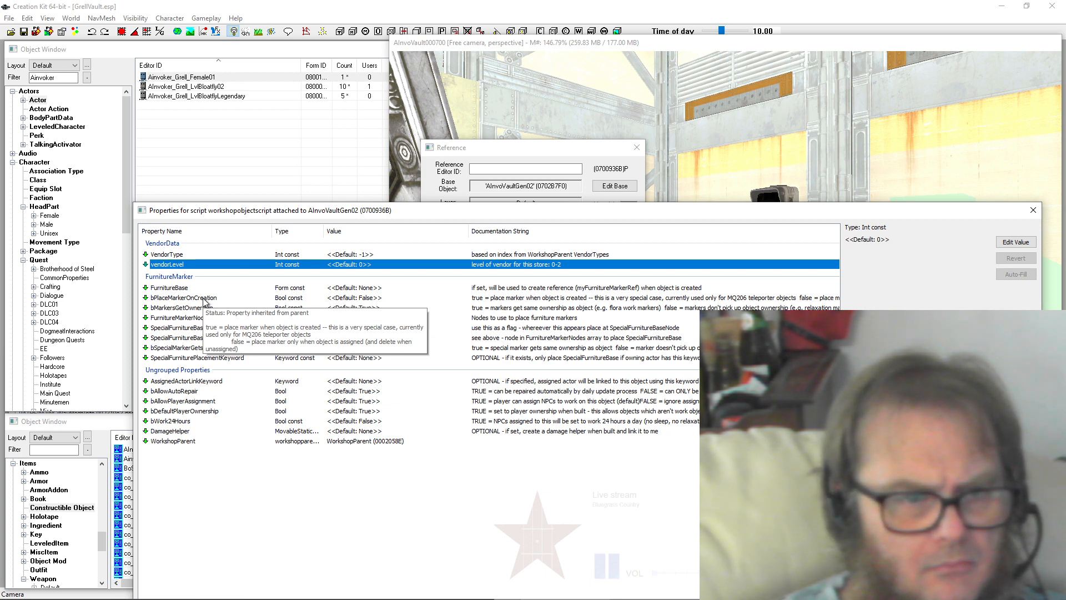
click(205, 298)
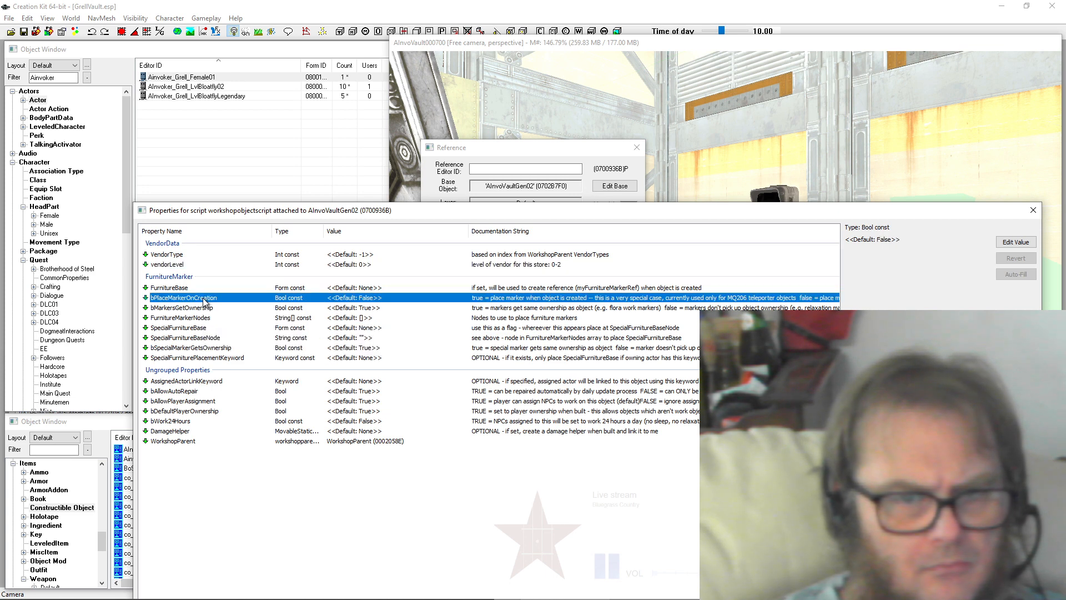
mouse_move(204, 300)
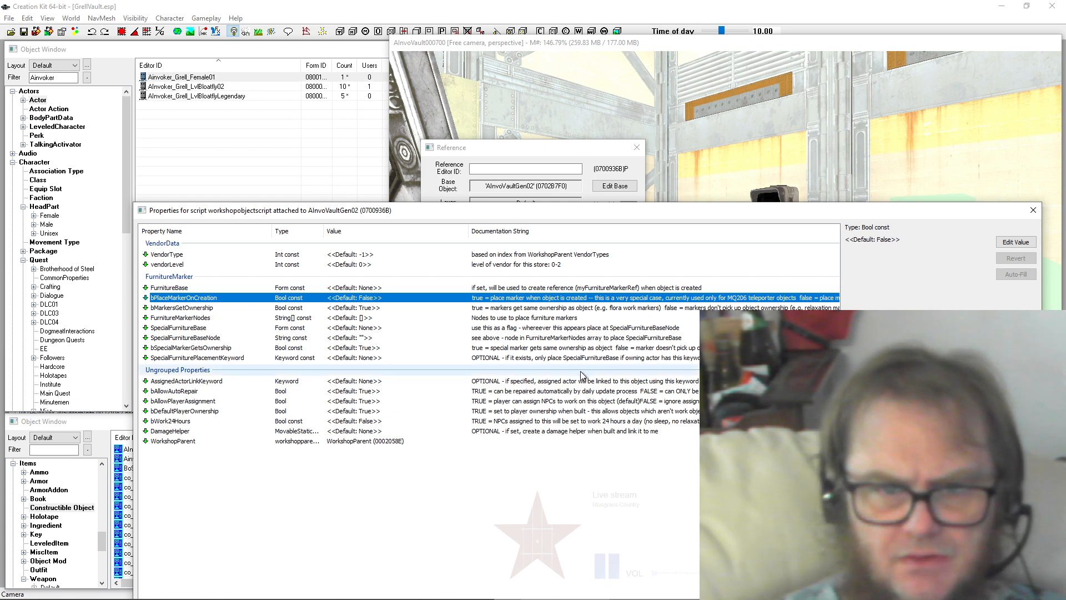
click(590, 254)
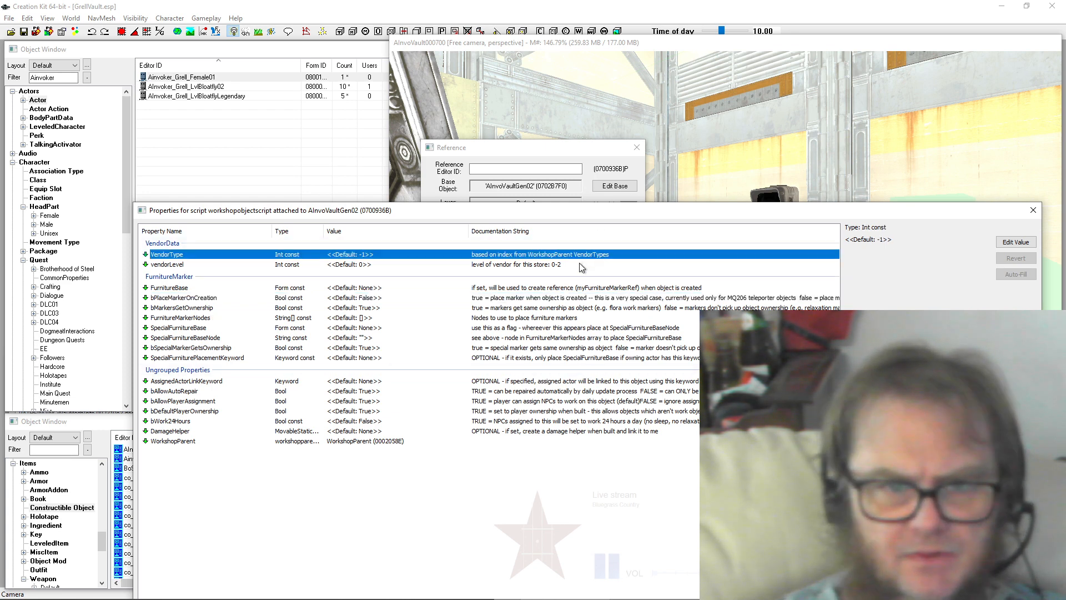
click(558, 266)
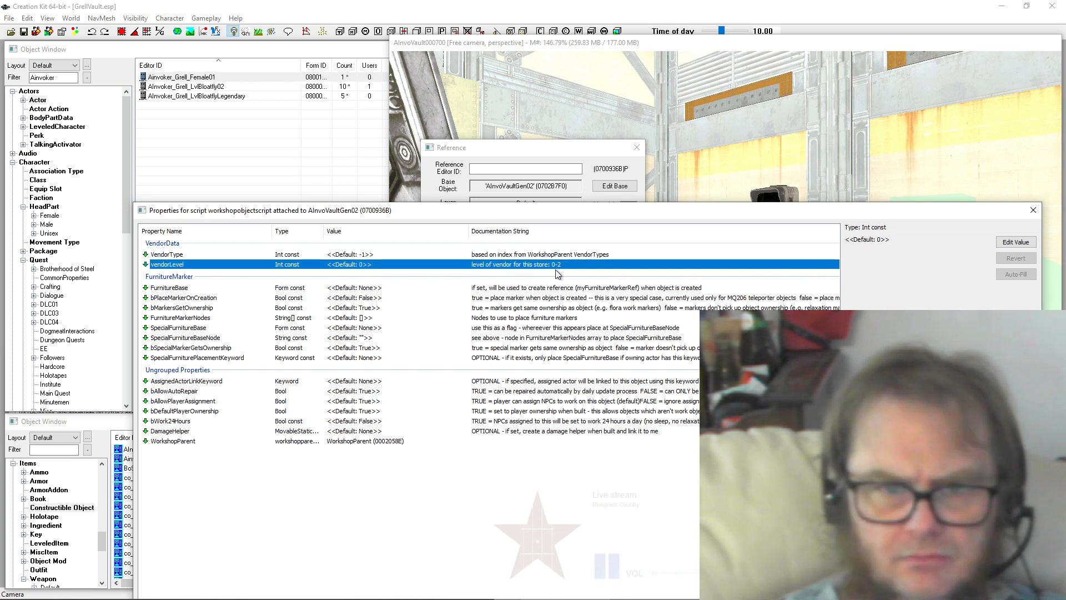
click(557, 290)
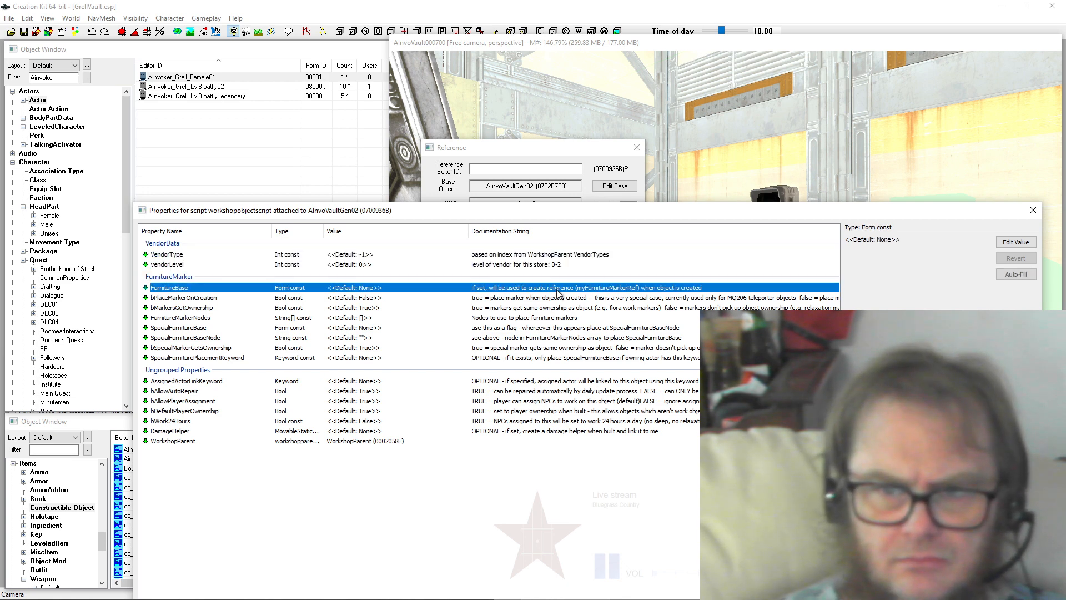
click(558, 299)
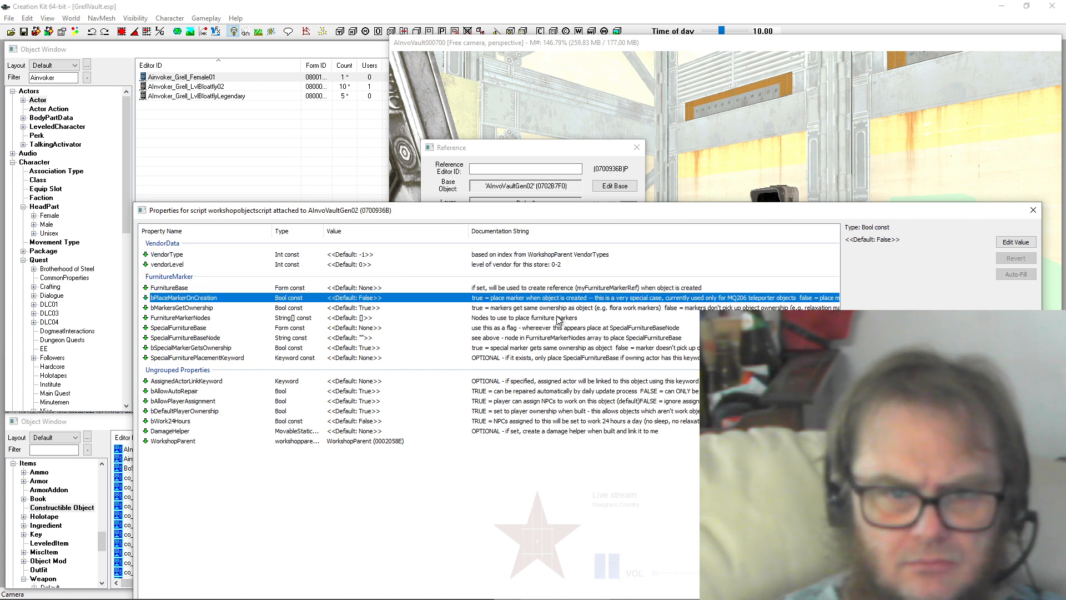
click(560, 309)
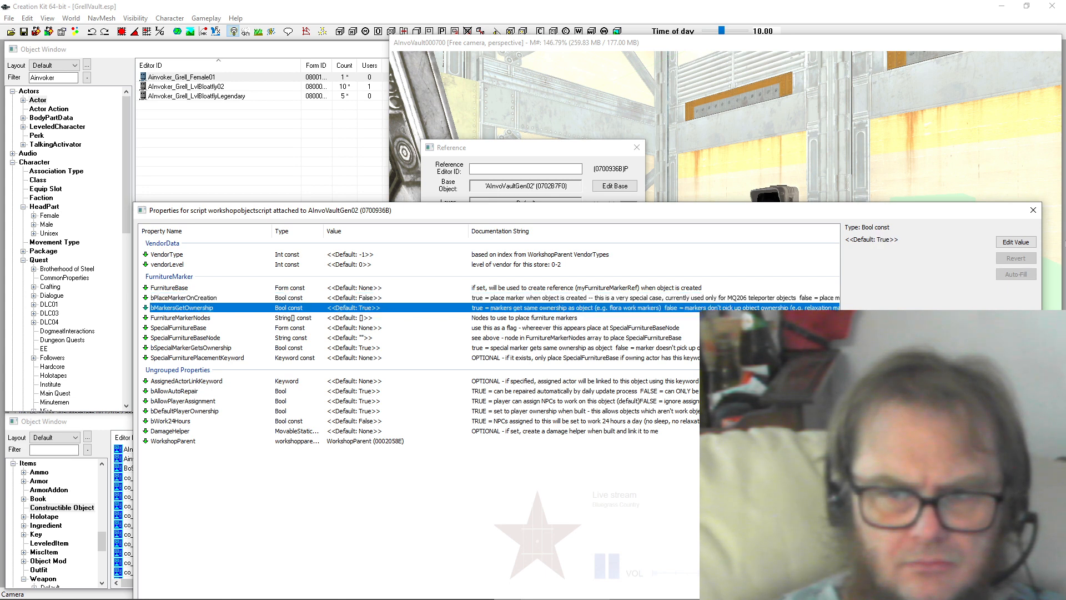
click(1033, 212)
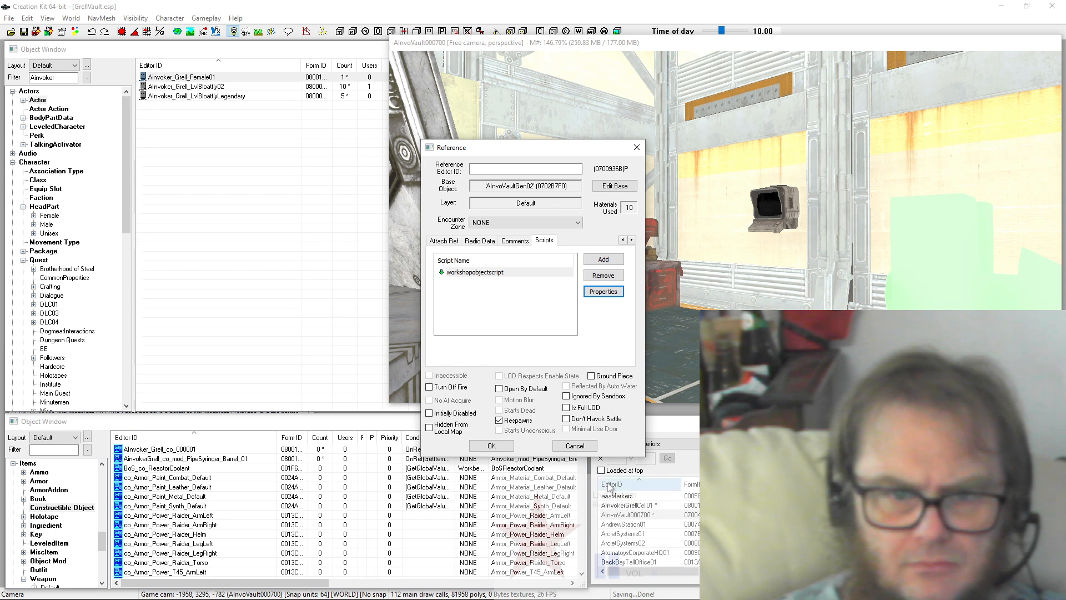
click(491, 446)
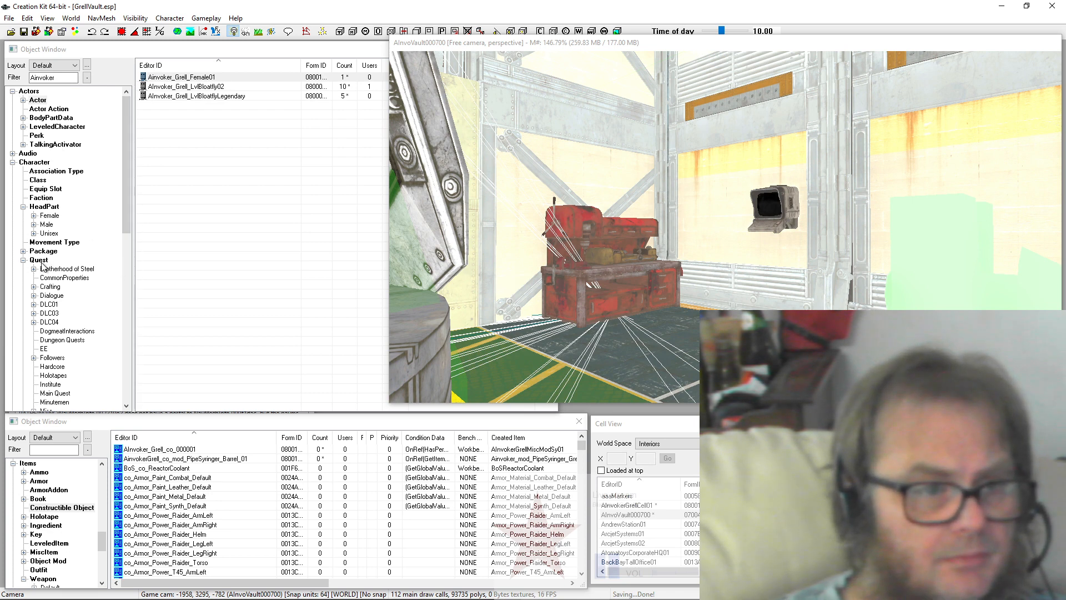
Step: List the Activator world objects and filter them by "spawn"
click(22, 260)
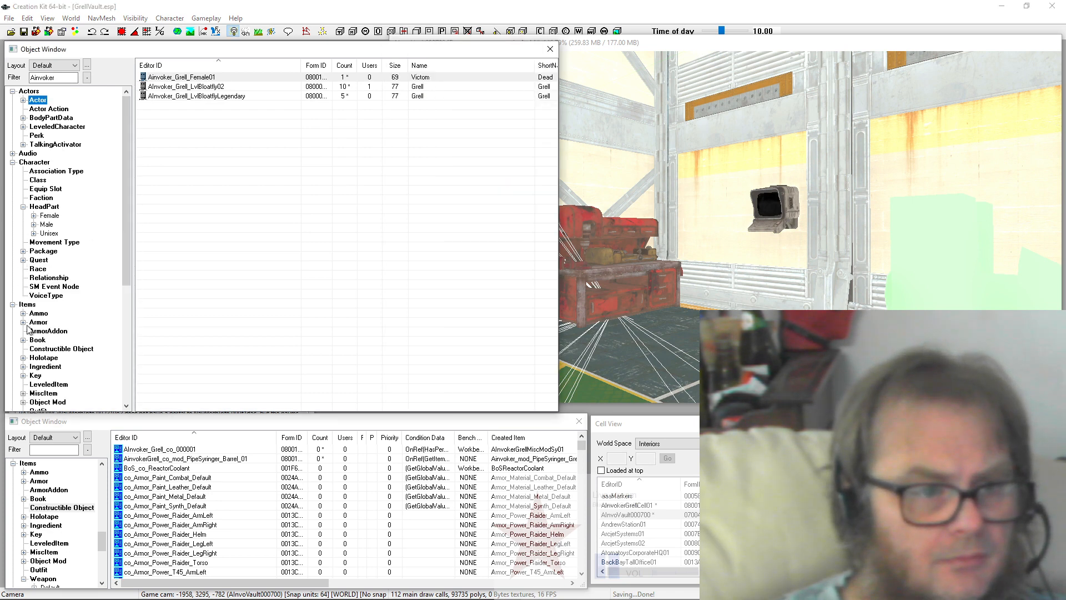
scroll(34, 317, down, 7)
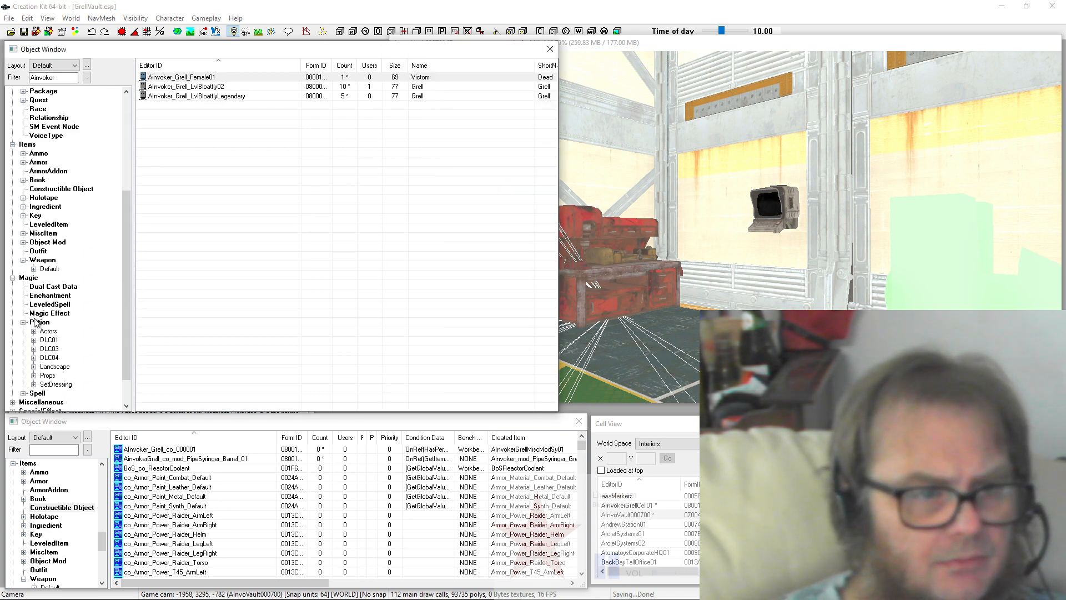
click(13, 393)
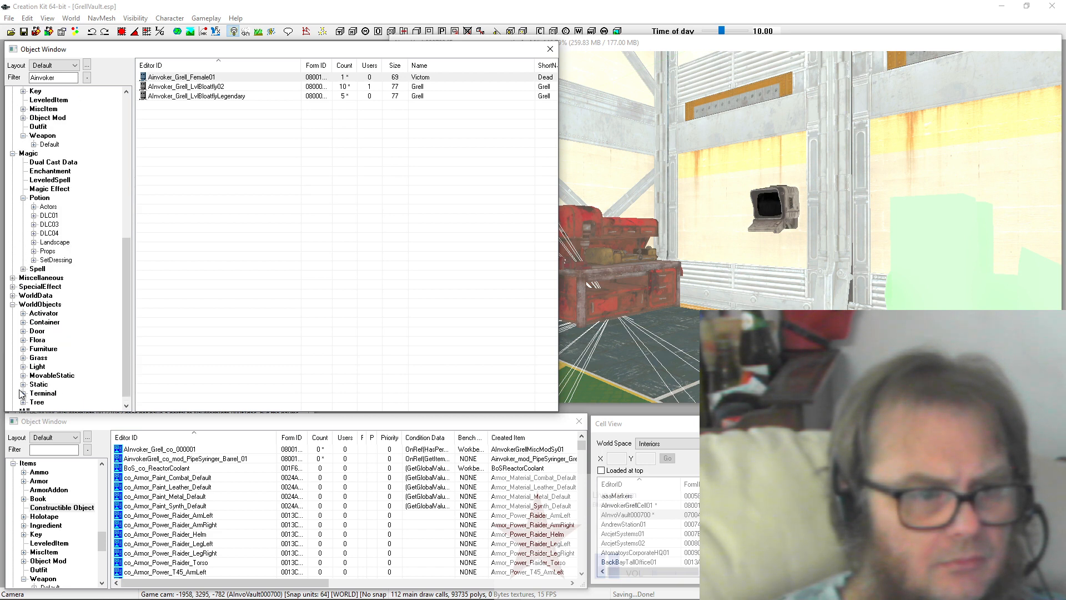
click(41, 313)
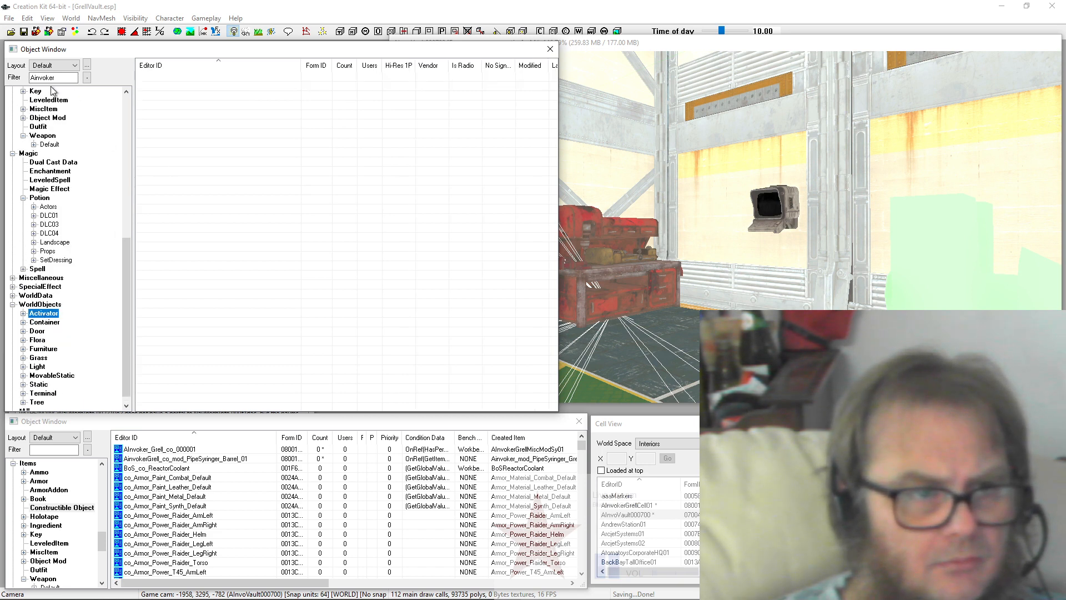
double_click(65, 79)
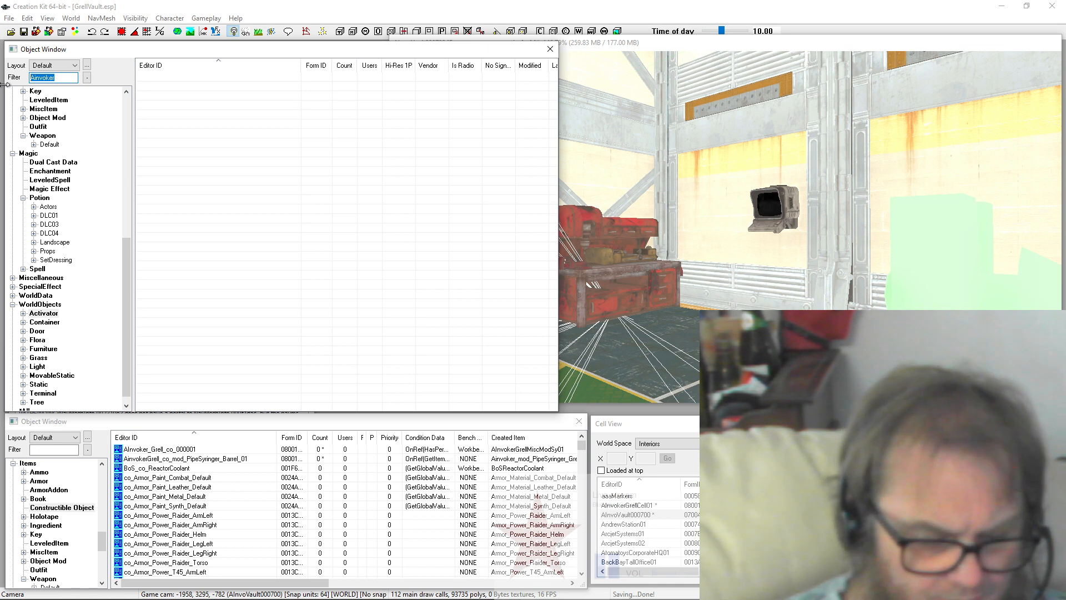
text(spawn)
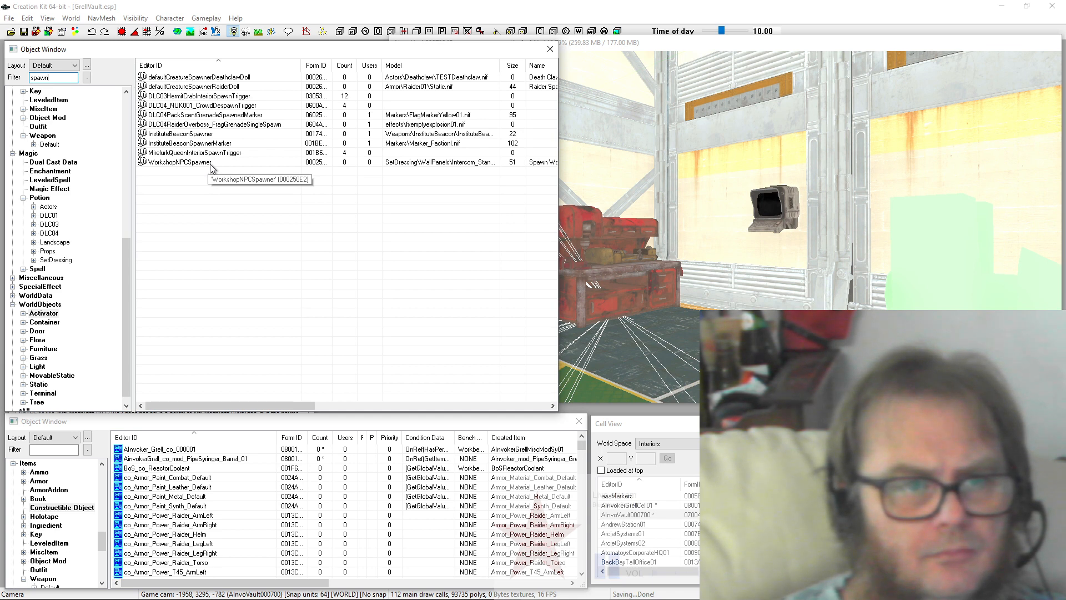
Step: Place a WorkshopNPCSpawner between the red bench and the terminal, then rotate and shift it against the wall
drag(211, 164, 695, 295)
key(z)
scroll(722, 300, up, 5)
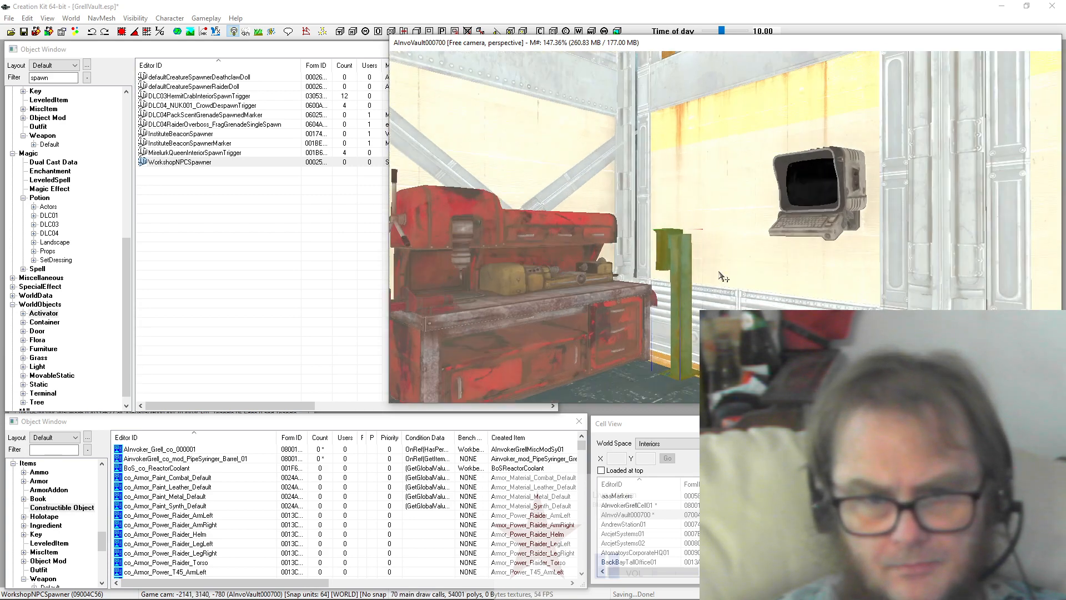
right_drag(661, 300, 703, 300)
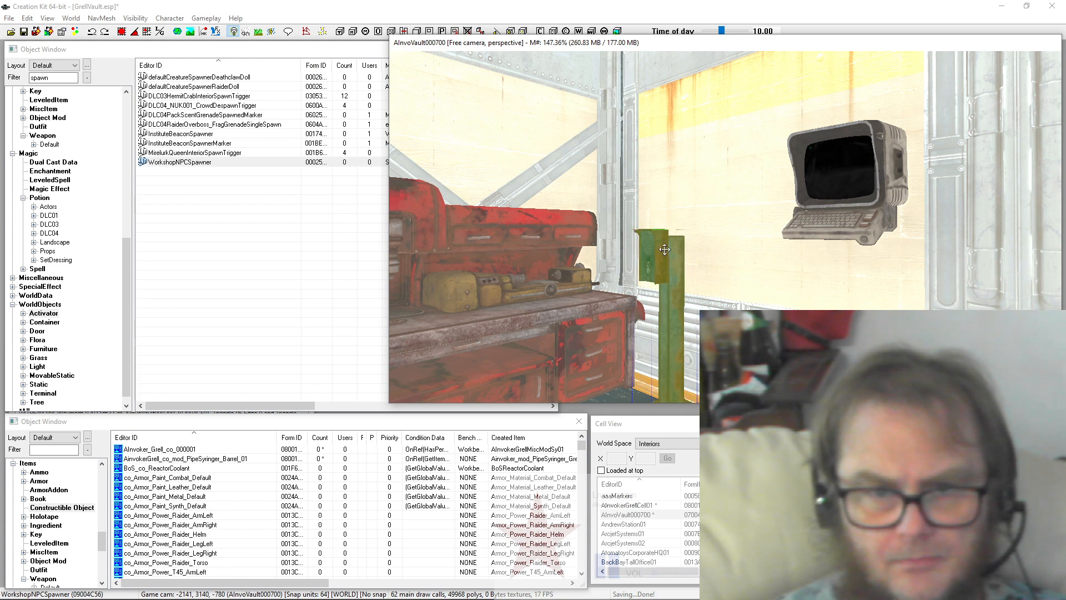
drag(665, 249, 705, 250)
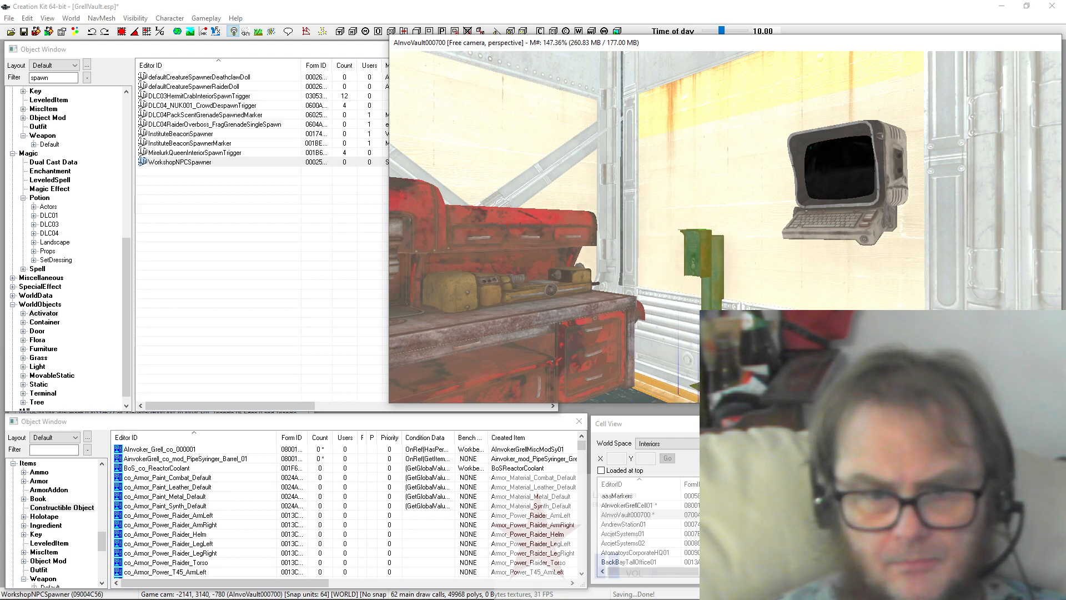
right_drag(705, 250, 719, 249)
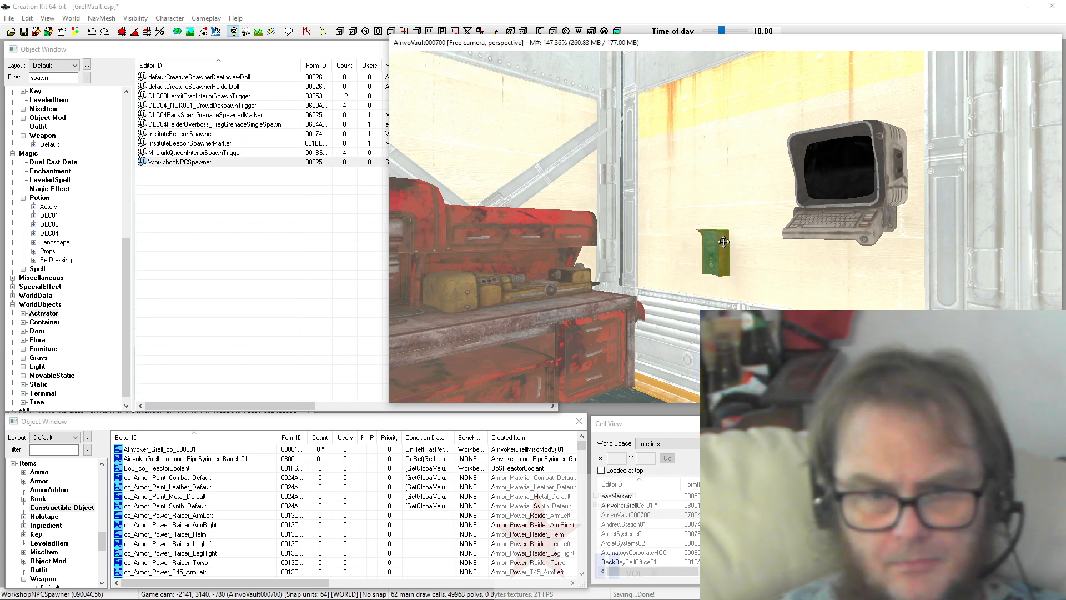
right_drag(715, 245, 718, 245)
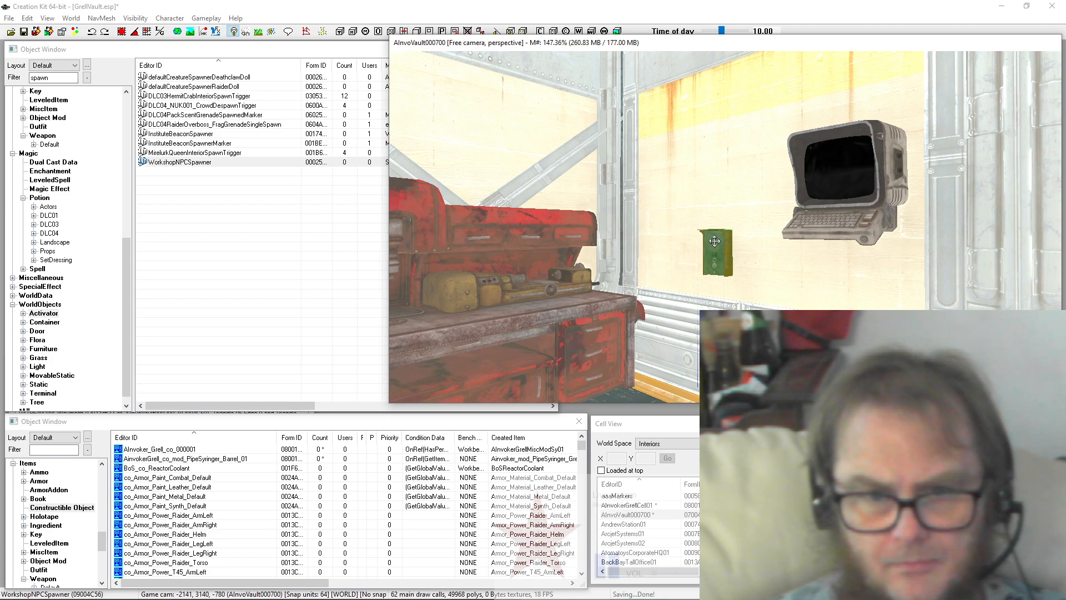
Step: Open the properties of TestWorkshopNPCSpawnerScript on the placed WorkshopNPCSpawner reference
shift+middle_drag(659, 288, 795, 258)
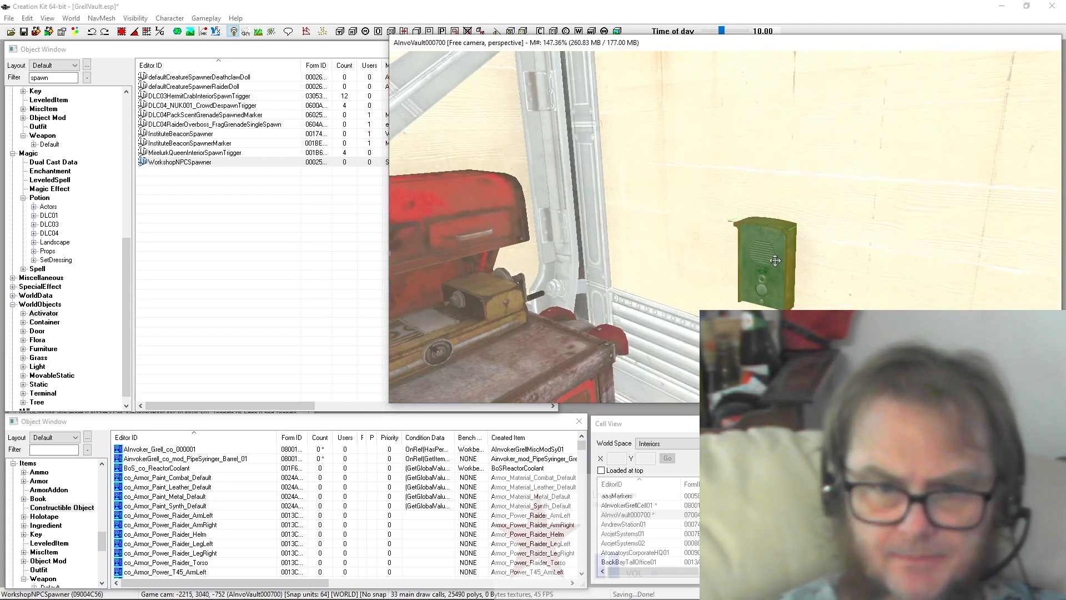
double_click(795, 259)
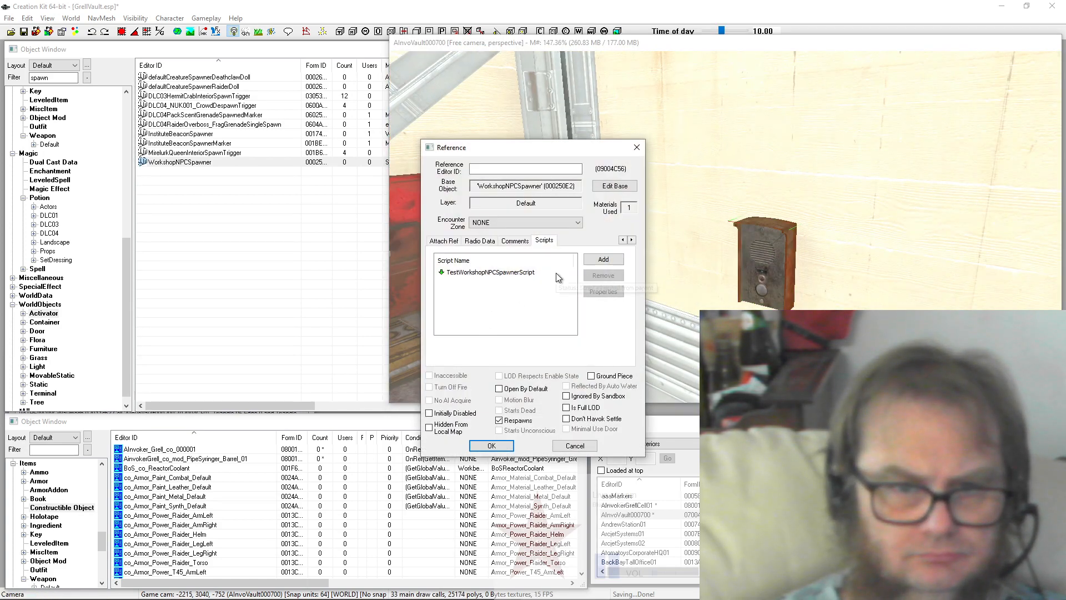
click(491, 272)
click(604, 291)
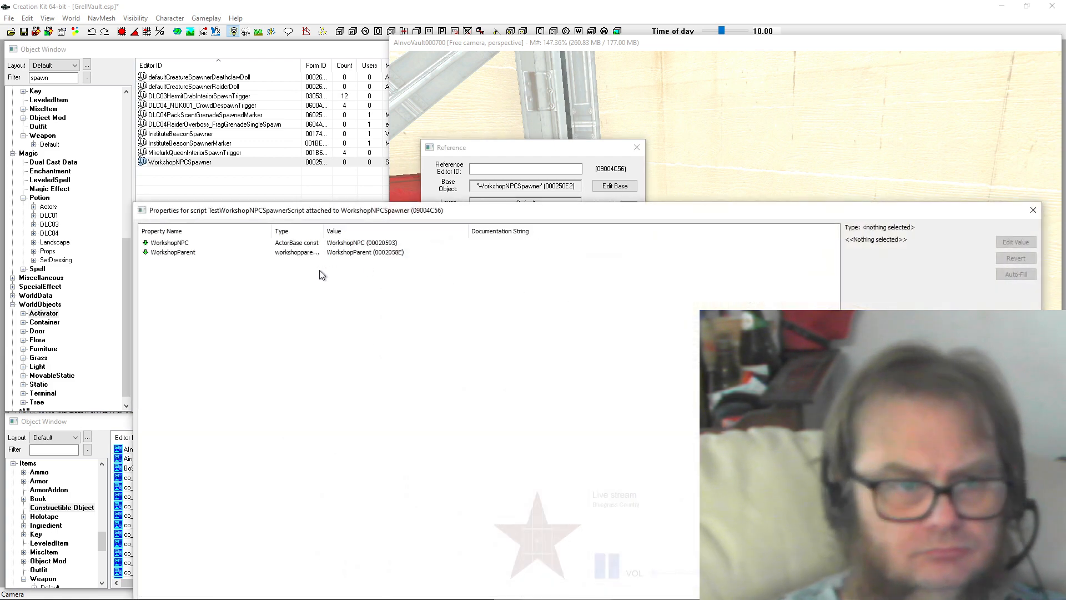
Step: Filter the WorkshopNPC property's objects by "ain", assign AInvoker_Grell_LvlBloatfly02, and accept the script properties
click(376, 243)
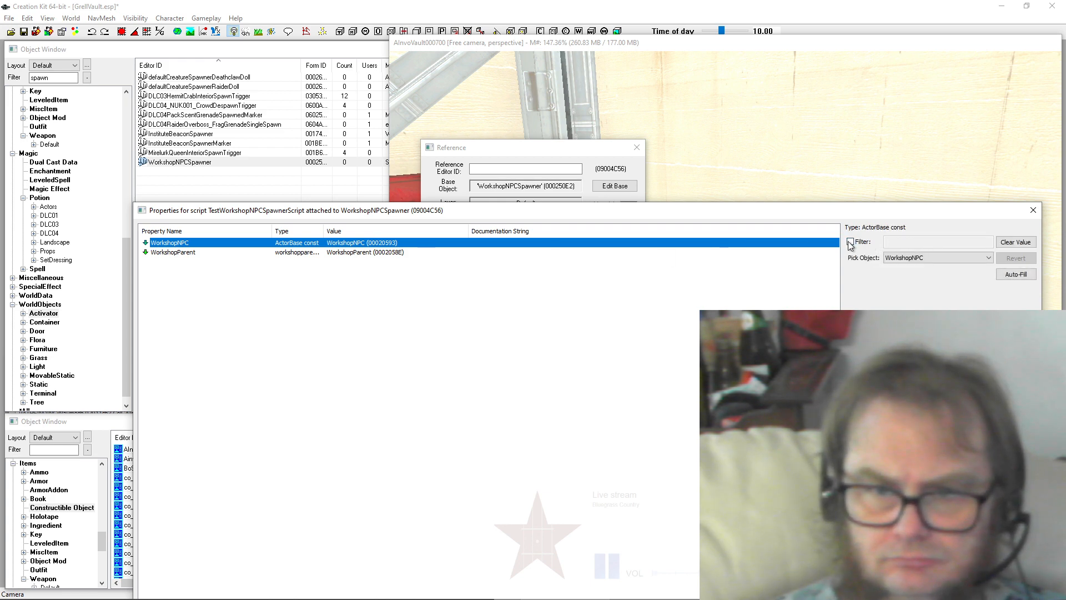
click(851, 242)
click(891, 244)
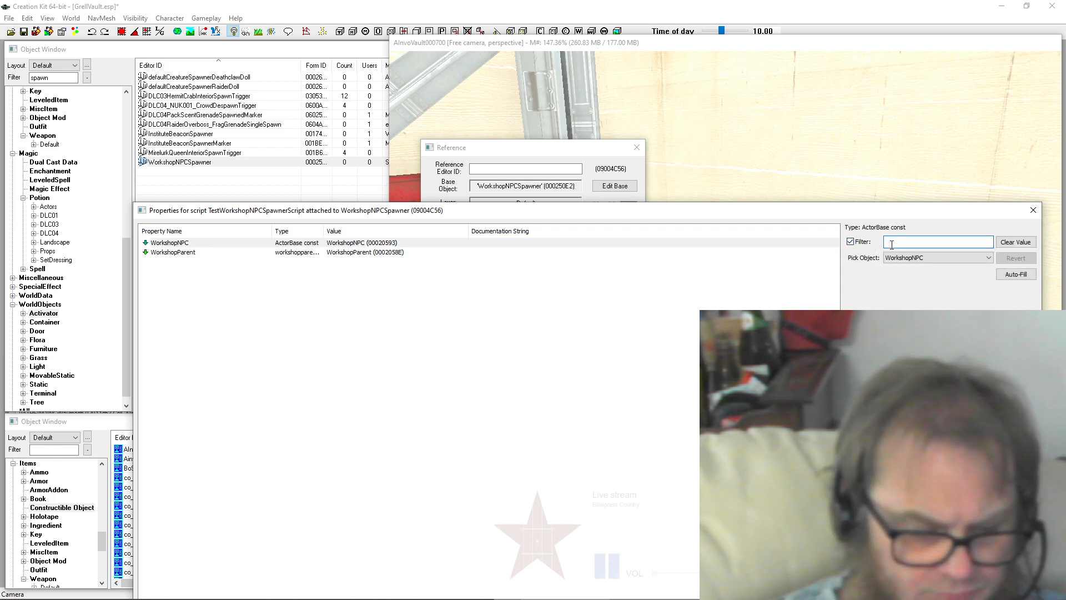
text(ain)
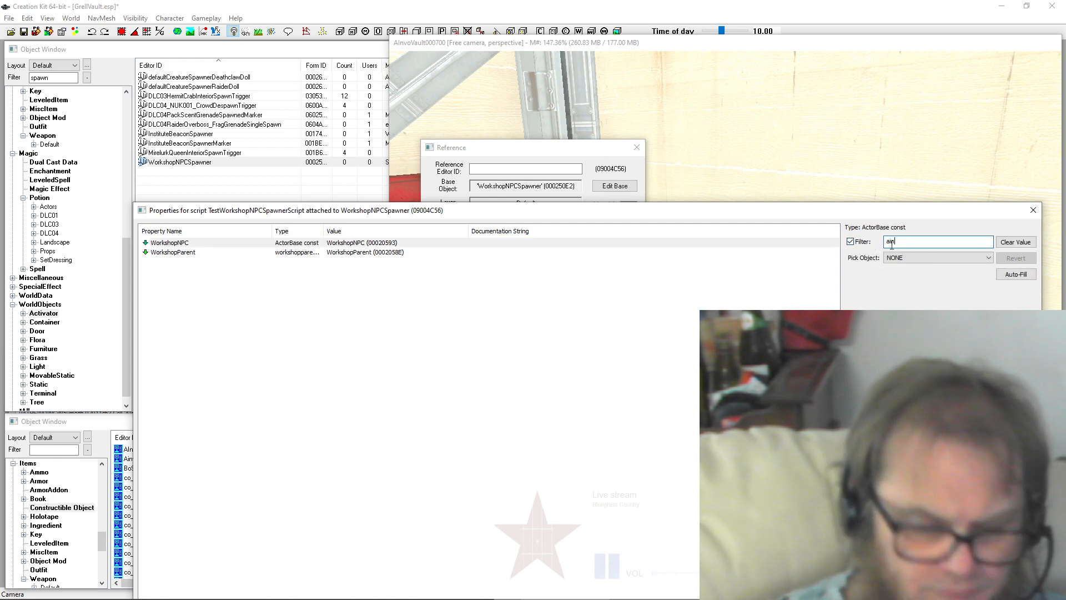
click(935, 259)
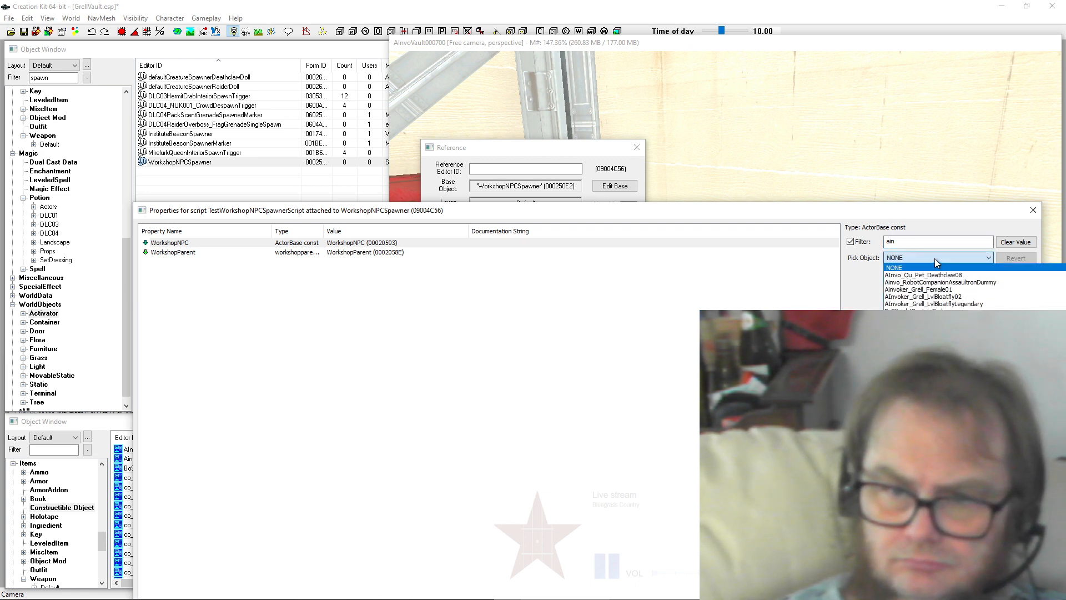
click(978, 297)
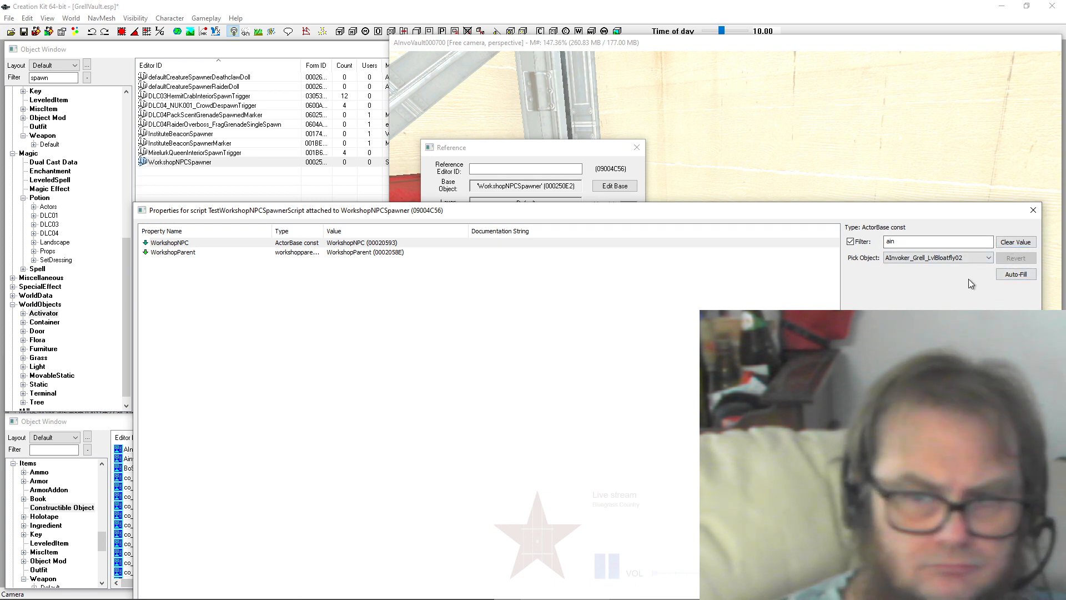
drag(949, 207, 906, 65)
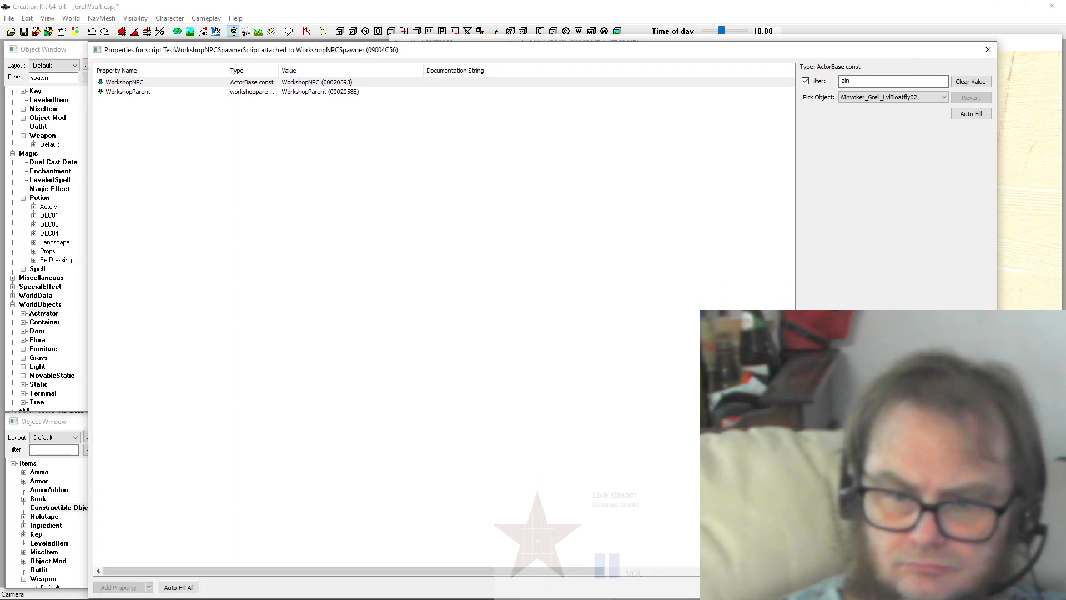
click(917, 587)
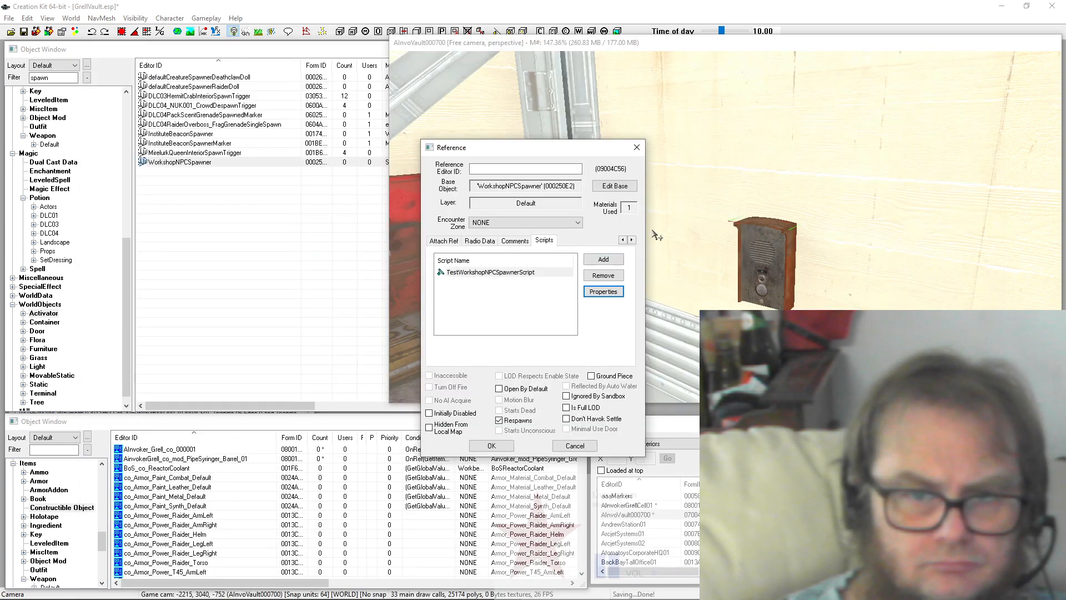
Step: Add a linked reference from the spawner to the WS_V700 workbench with keyword NONE, and save the plugin
click(622, 240)
click(621, 240)
click(622, 240)
click(622, 241)
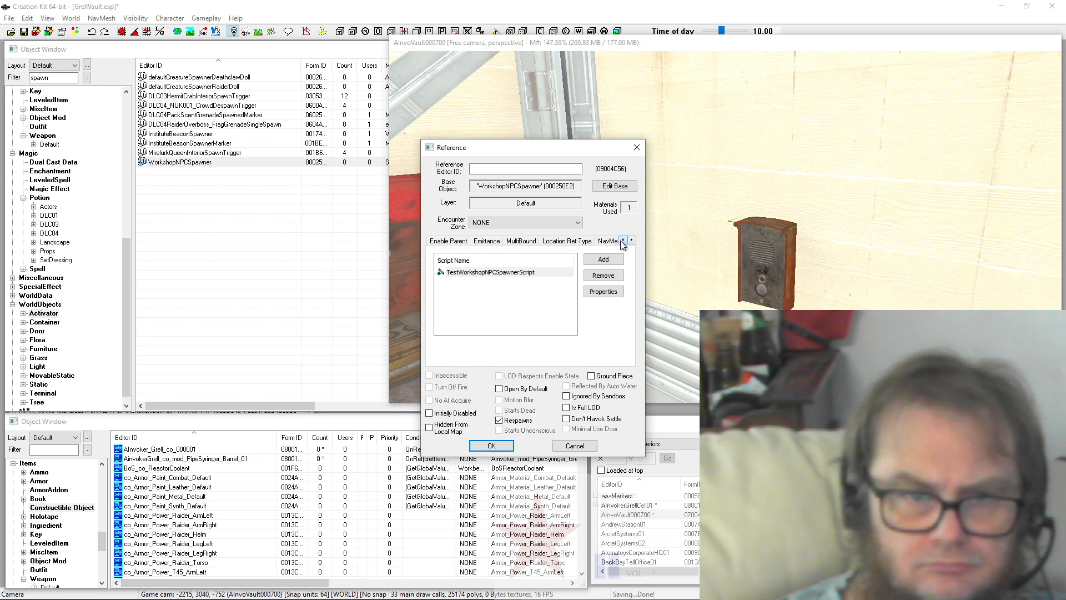
click(622, 240)
click(621, 241)
click(622, 241)
click(622, 240)
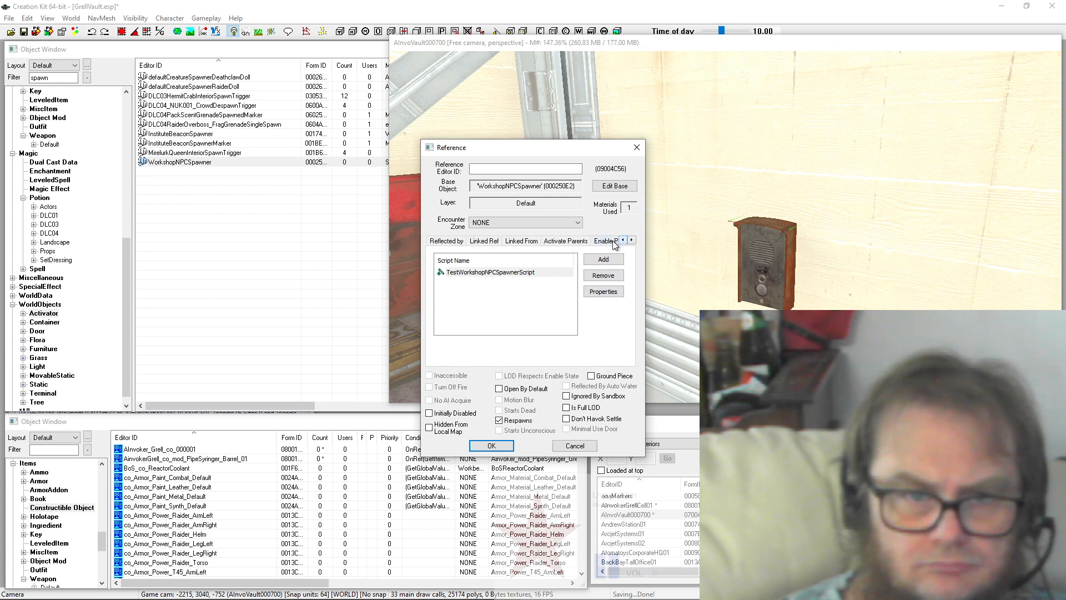
click(484, 242)
right_click(553, 300)
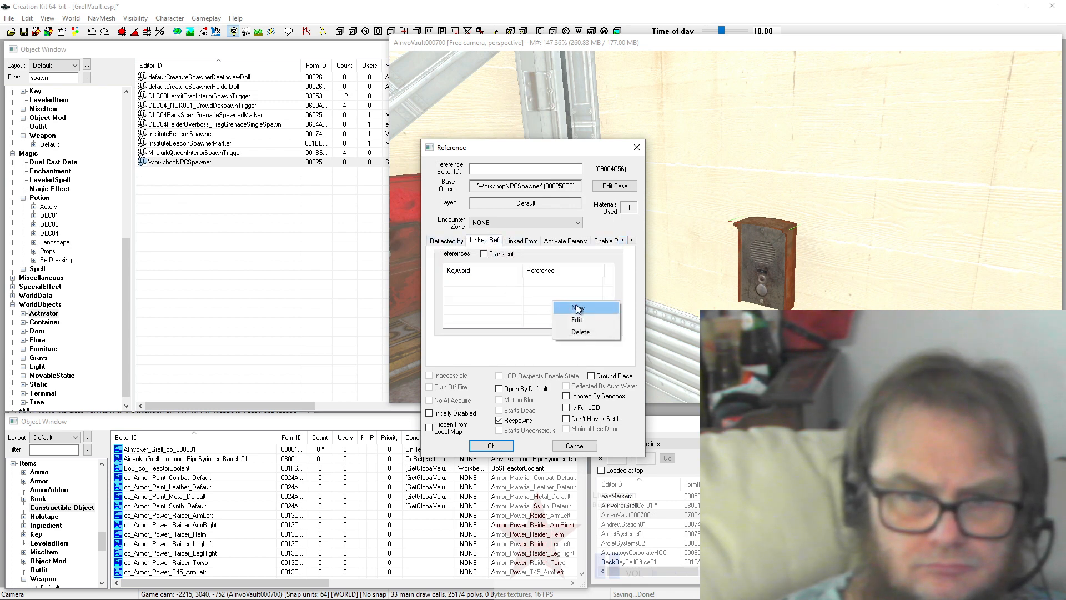
click(578, 310)
click(531, 192)
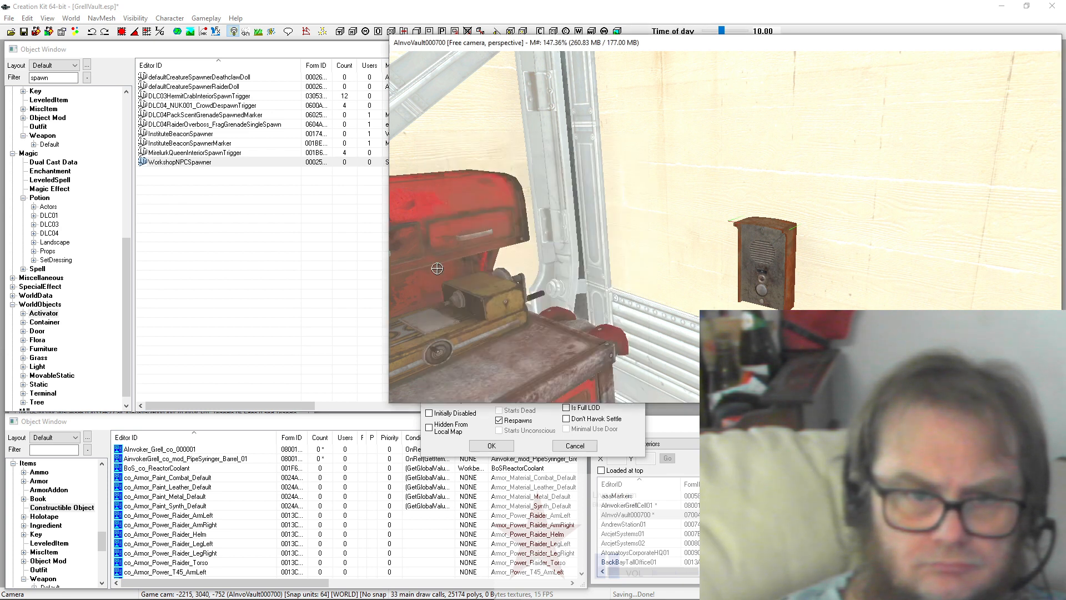
click(433, 279)
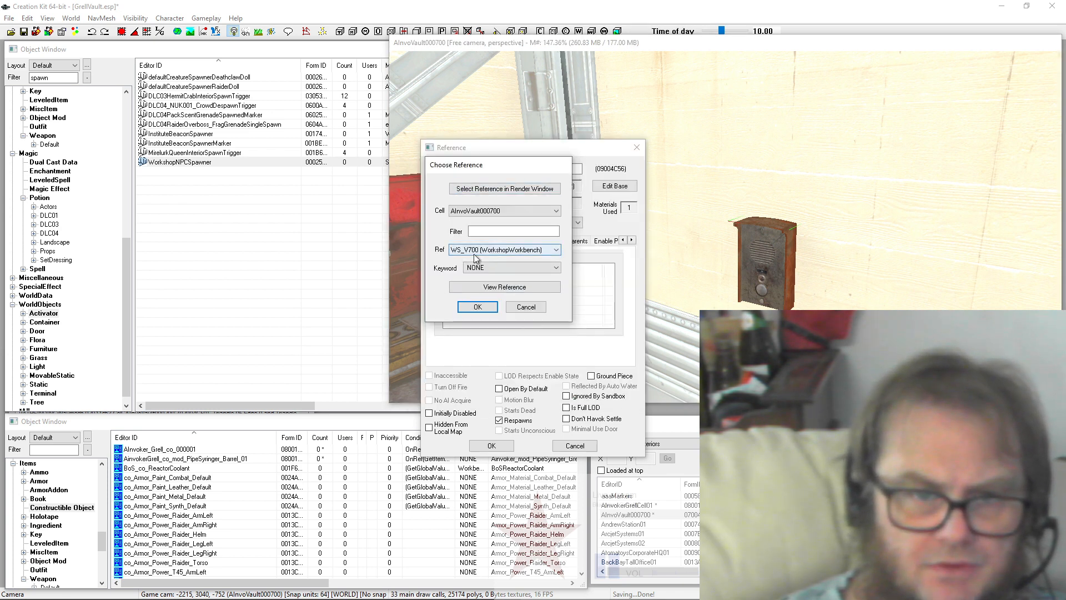
click(479, 307)
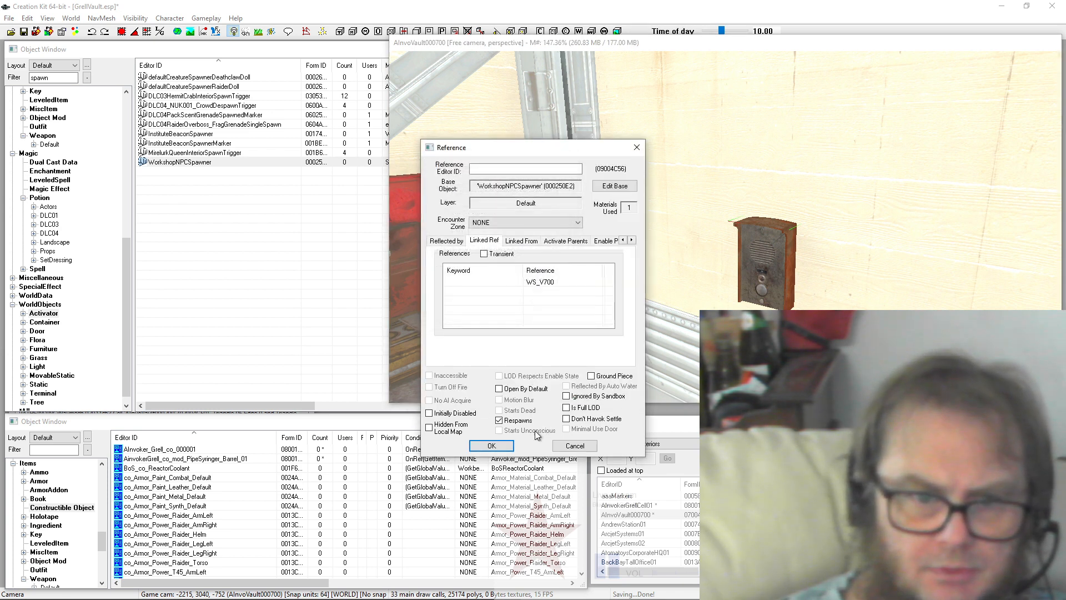
click(504, 448)
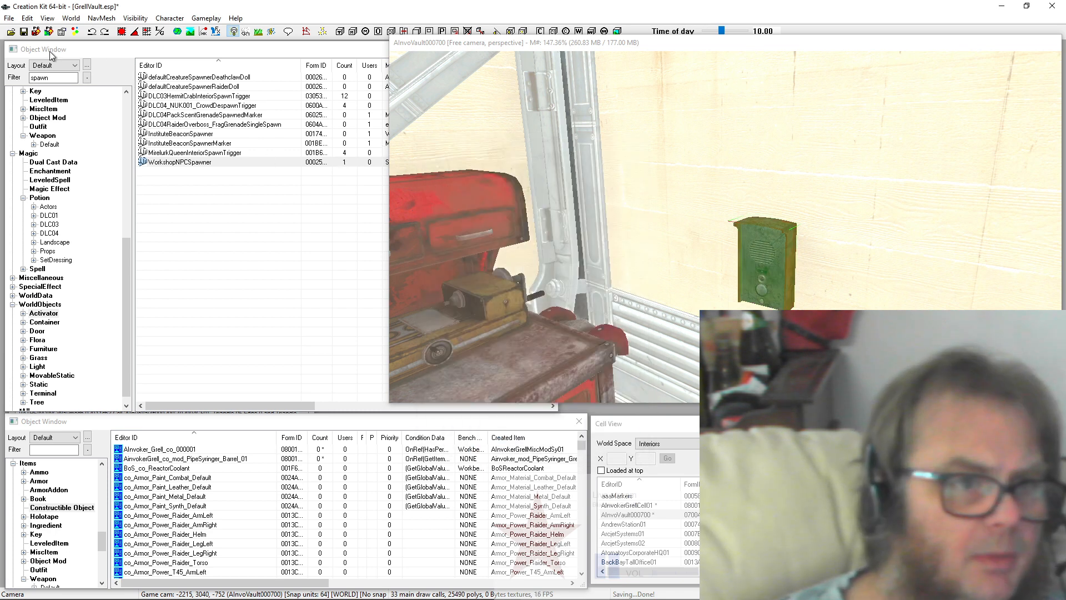
click(23, 31)
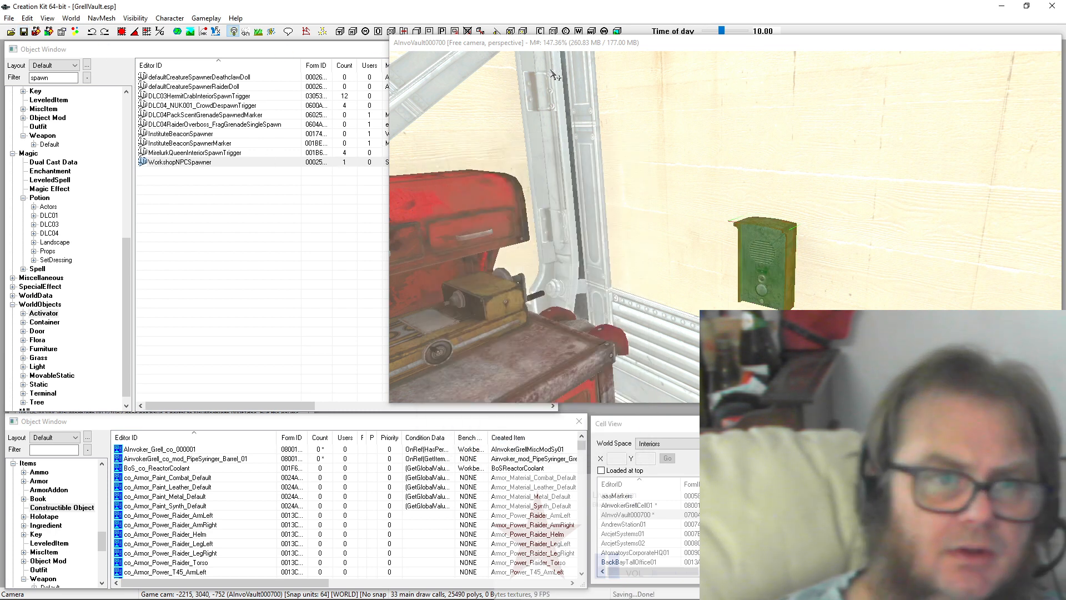
click(552, 47)
scroll(802, 278, down, 4)
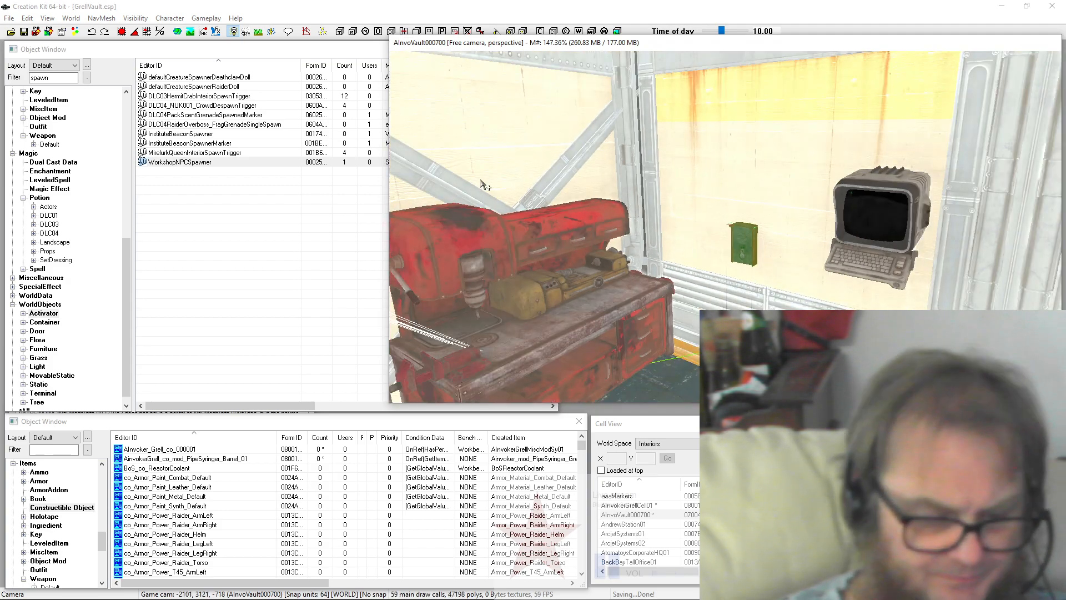
shift+middle_drag(699, 171, 667, 184)
scroll(666, 184, down, 6)
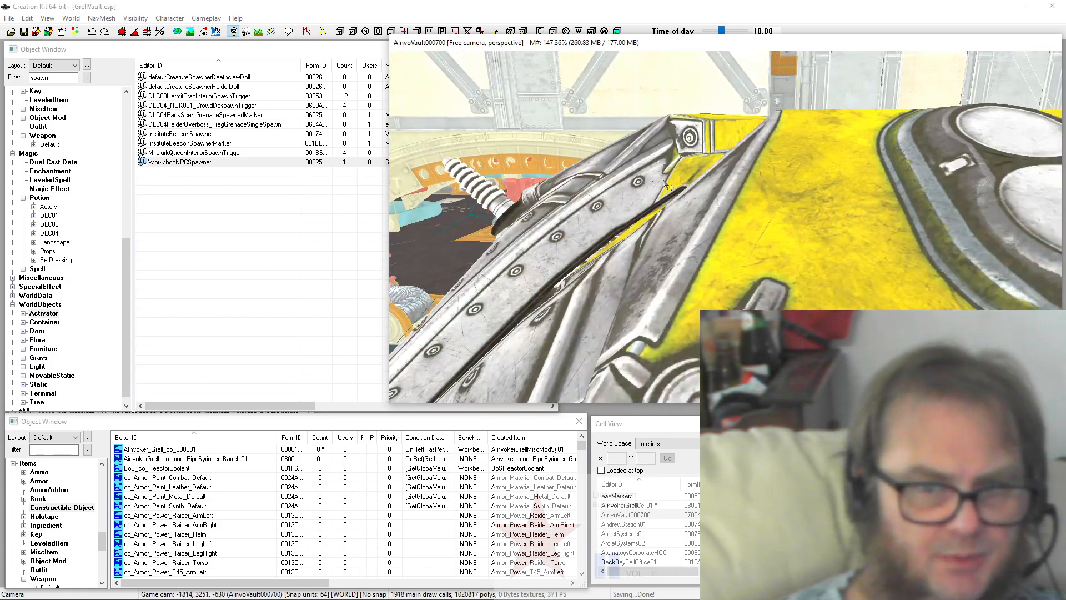
scroll(666, 184, down, 10)
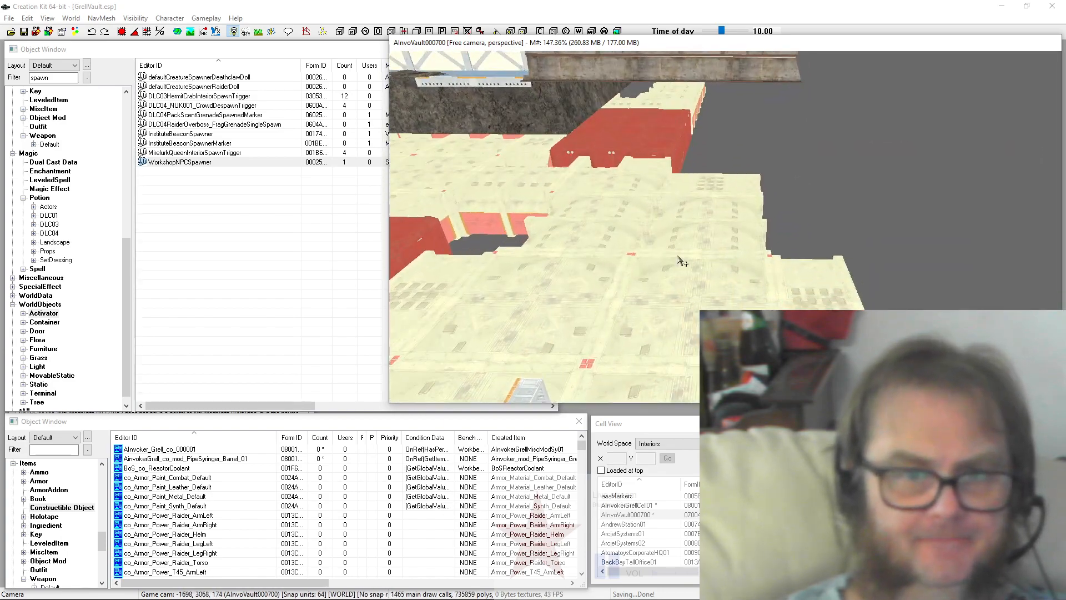
middle_drag(653, 232, 844, 308)
middle_drag(703, 202, 620, 235)
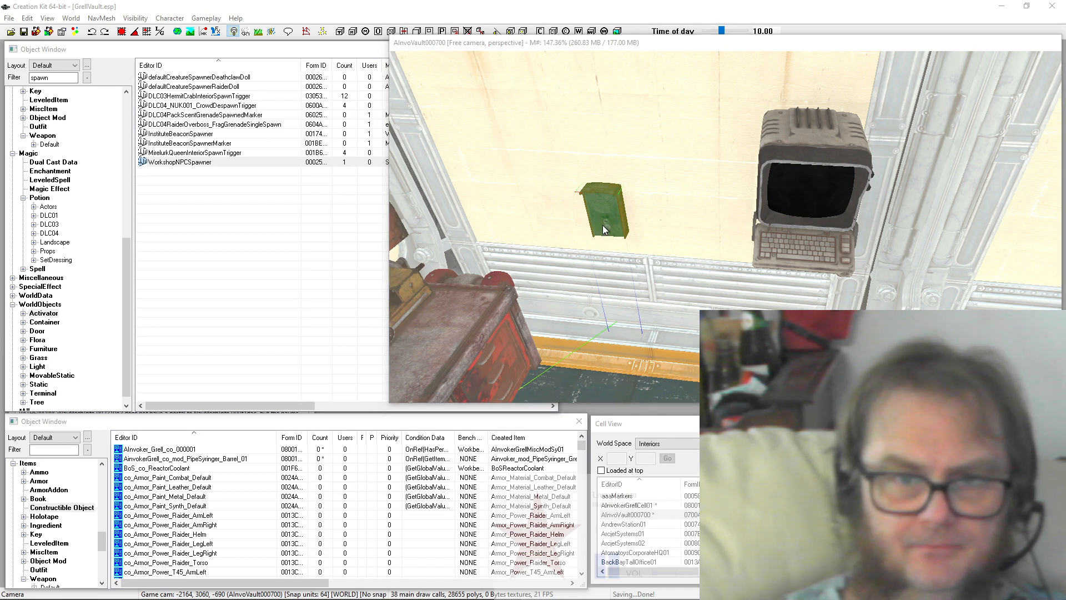
Step: Reopen the WorkshopNPCSpawner reference beside the terminal and display its attached scripts
double_click(603, 225)
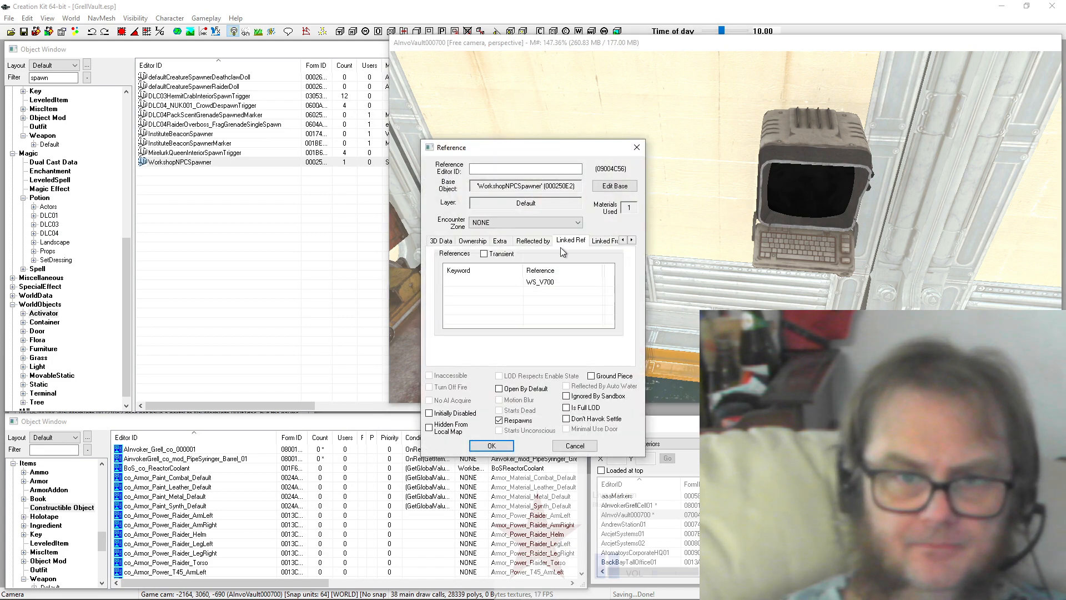
click(634, 241)
click(634, 241)
click(633, 241)
click(633, 241)
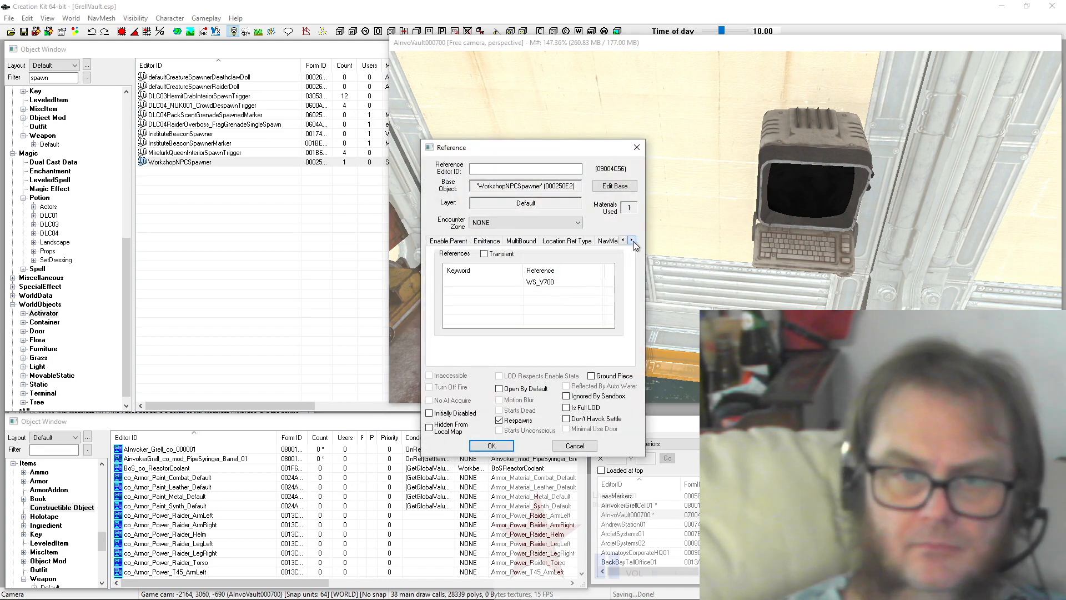
click(633, 241)
click(633, 241)
click(633, 241)
click(633, 241)
click(544, 241)
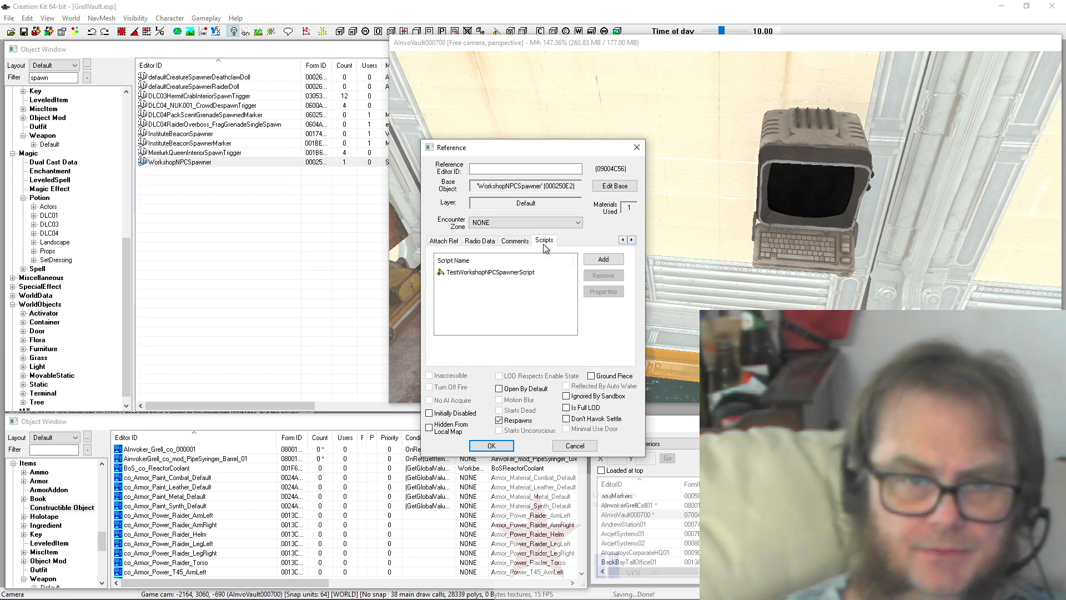
Step: Filter the available scripts by "playsound" and add PlaySoundOnActivate to the spawner reference
click(613, 264)
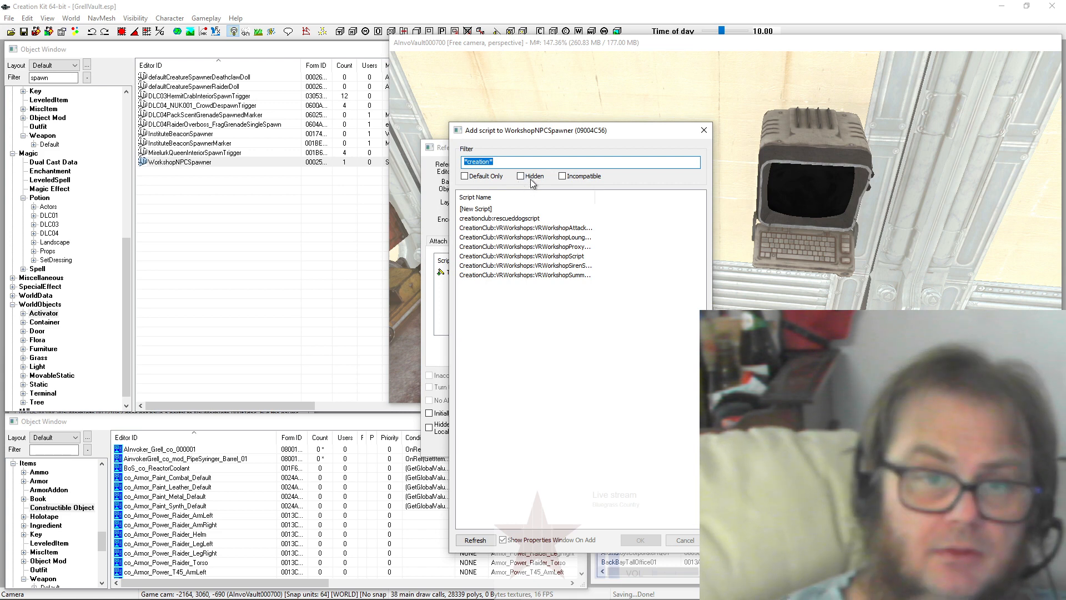
click(526, 160)
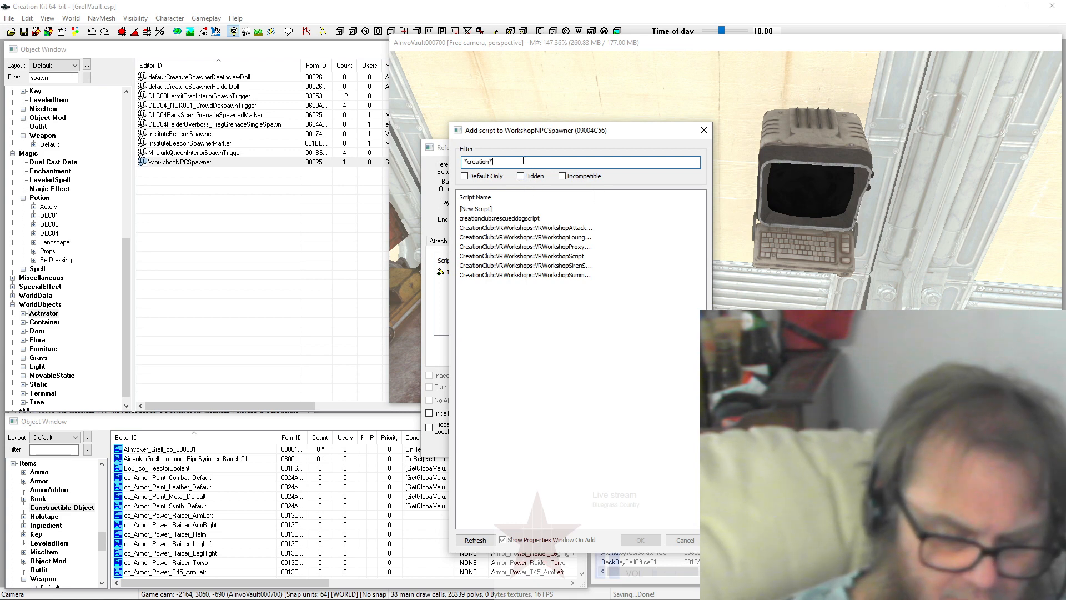
text(playsound)
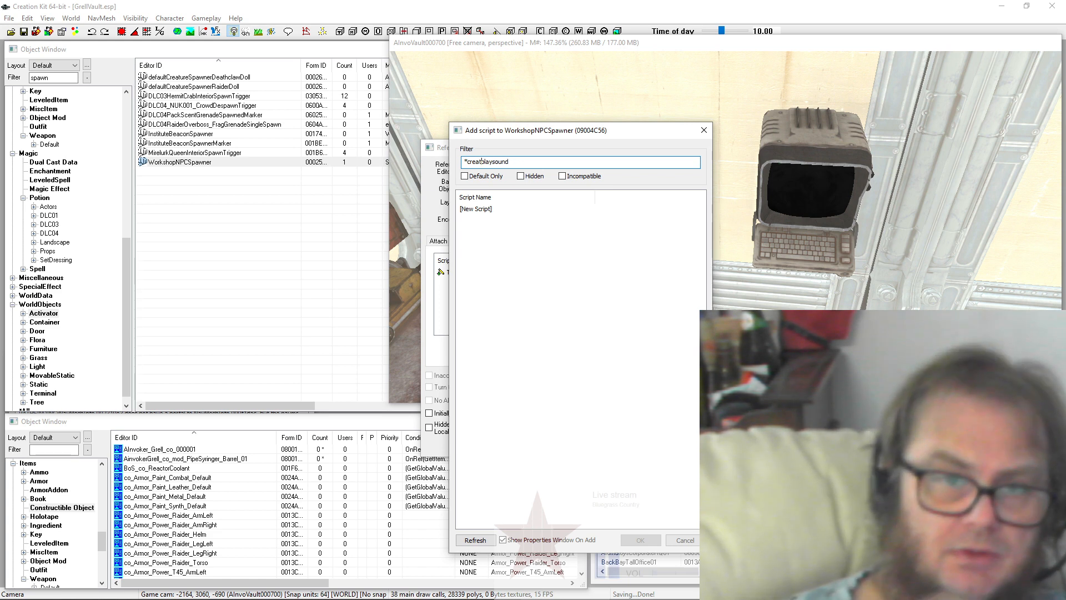
drag(482, 161, 463, 161)
key(BackSpace)
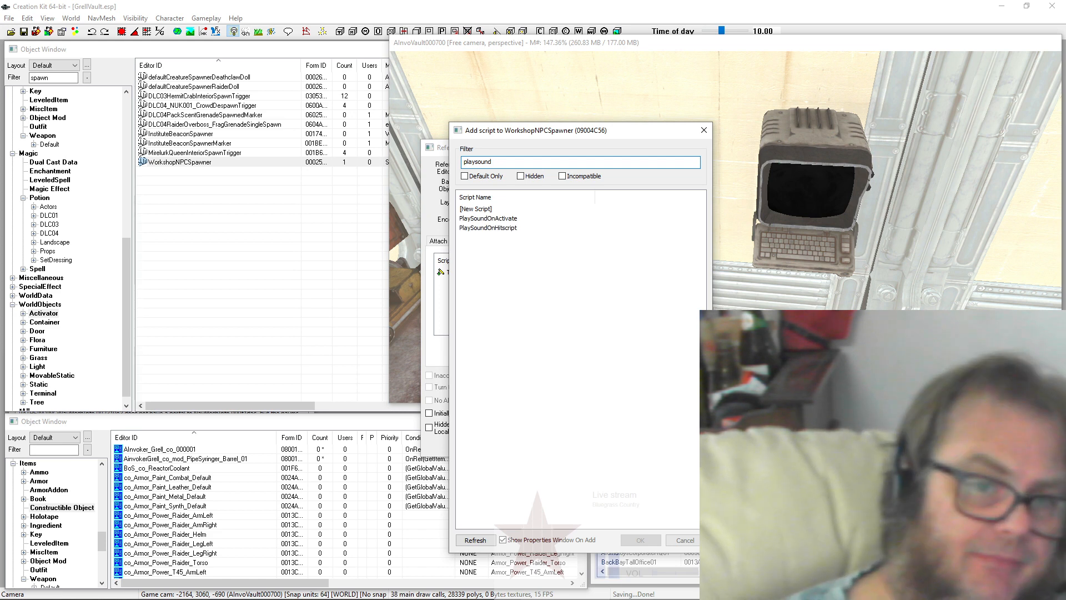
click(514, 219)
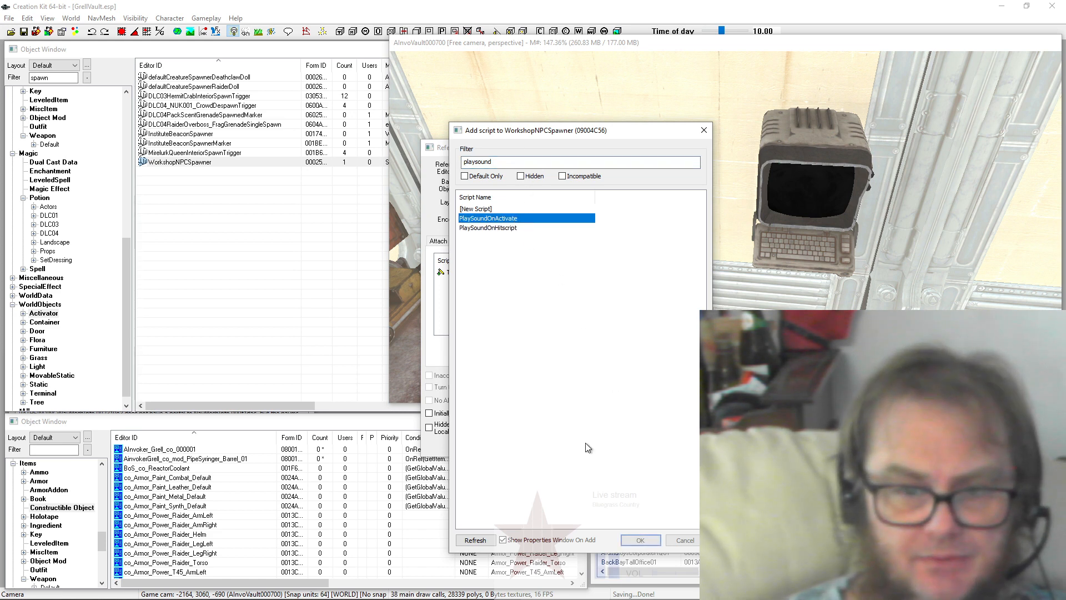
click(640, 540)
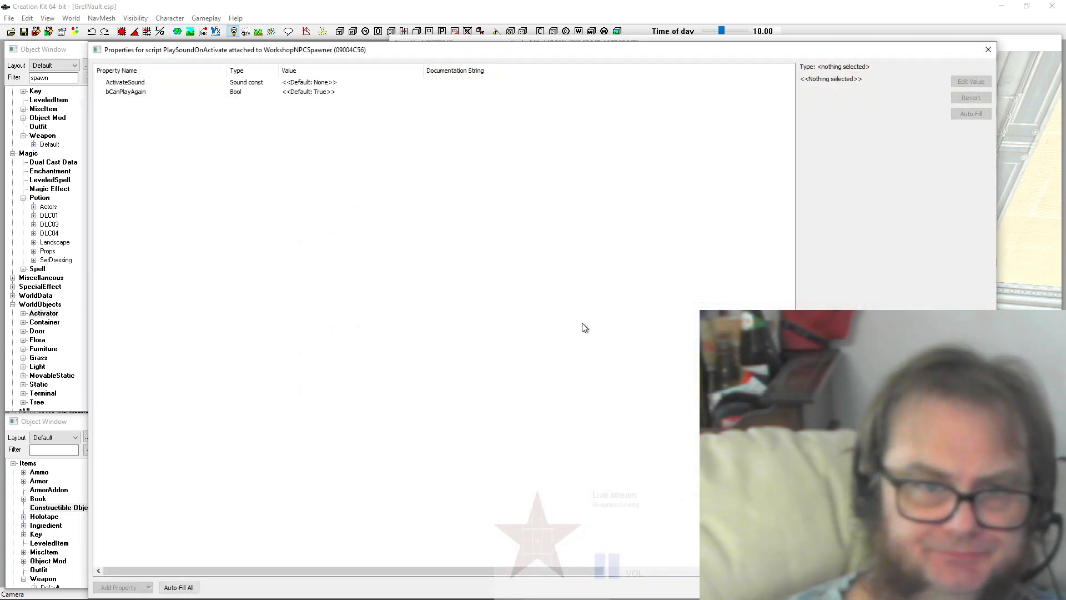
Step: Filter the ActivateSound property's objects by "horn" and assign the DLC04NPCGatorclawAttackPowerHornRam sound
click(331, 83)
click(984, 84)
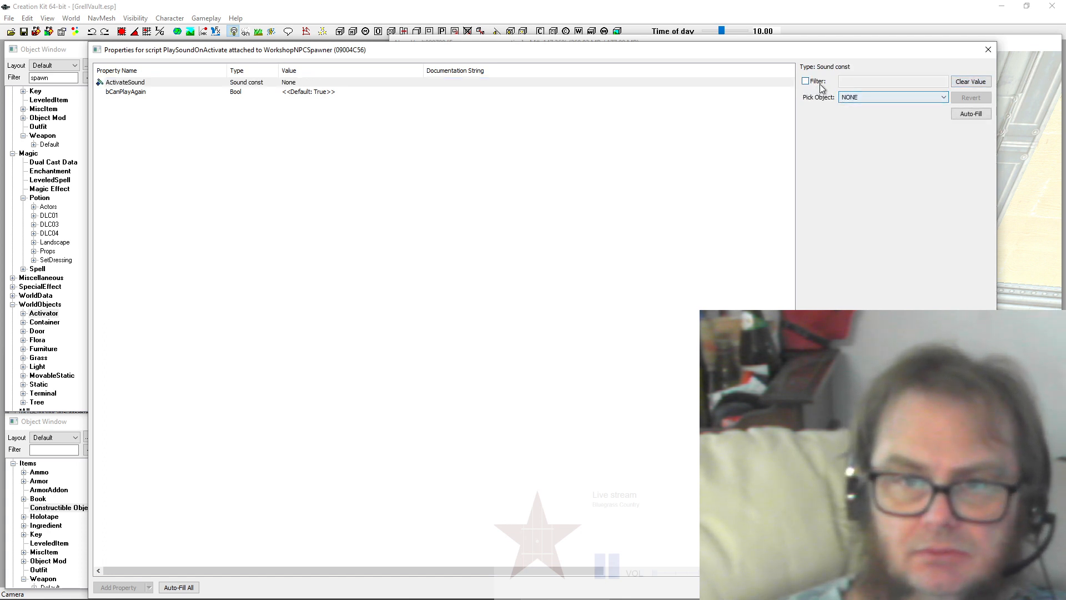
click(849, 84)
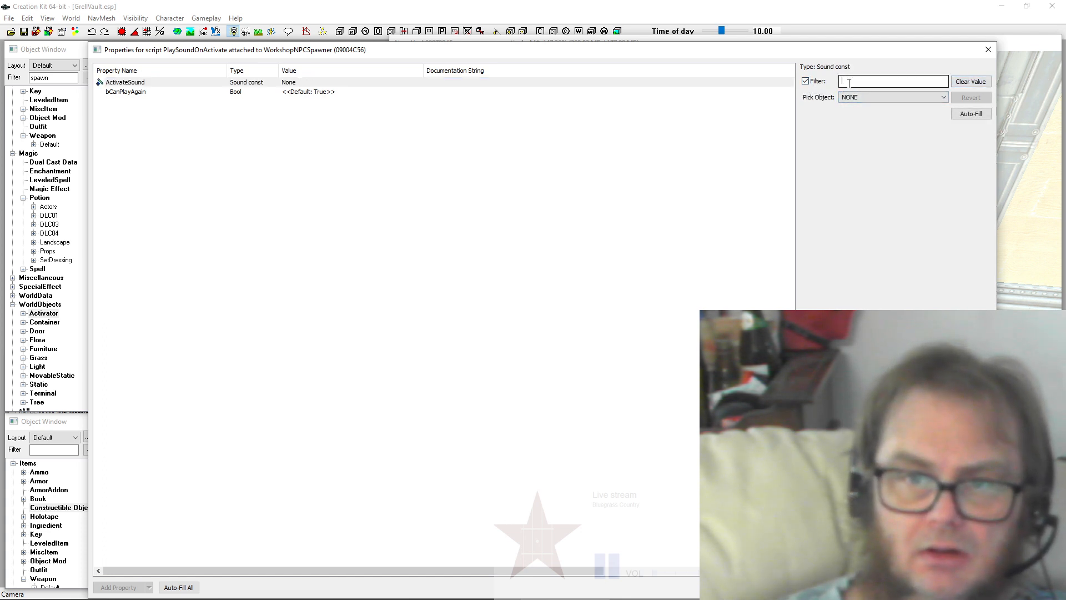
text(hol)
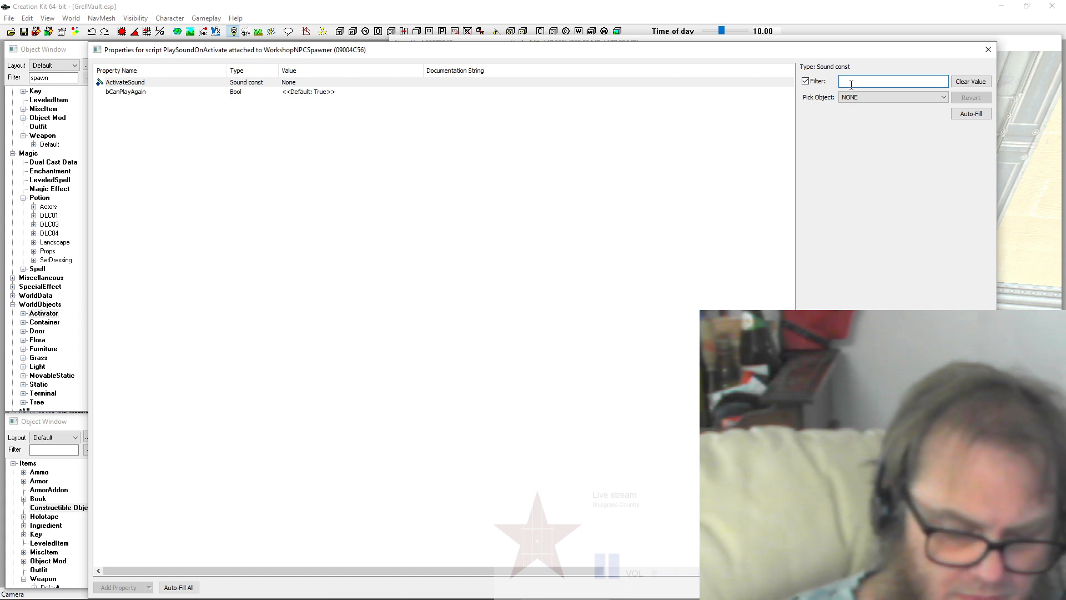
text(n)
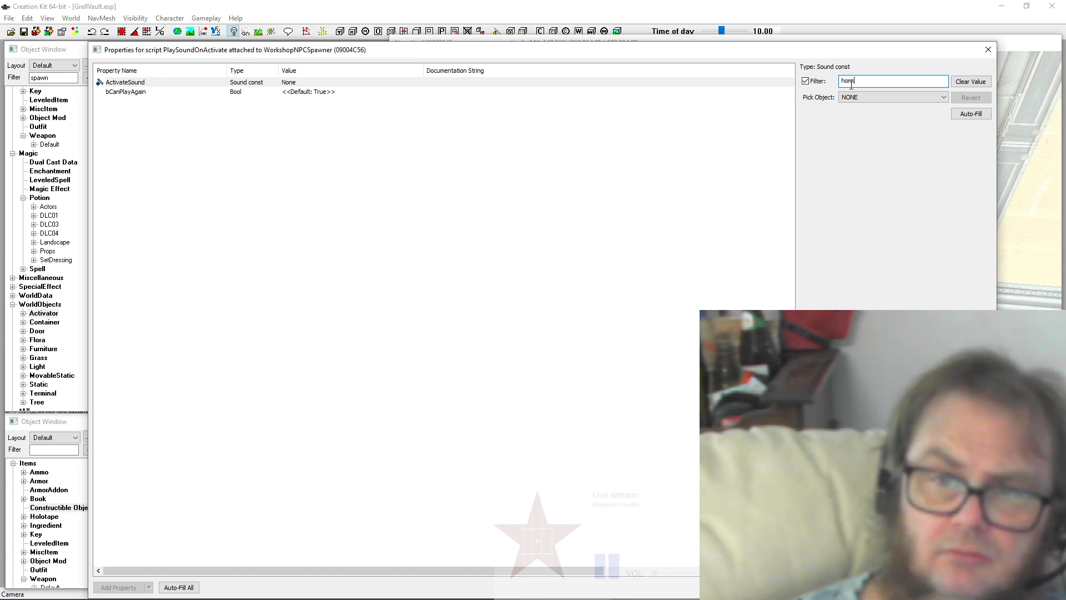
click(862, 98)
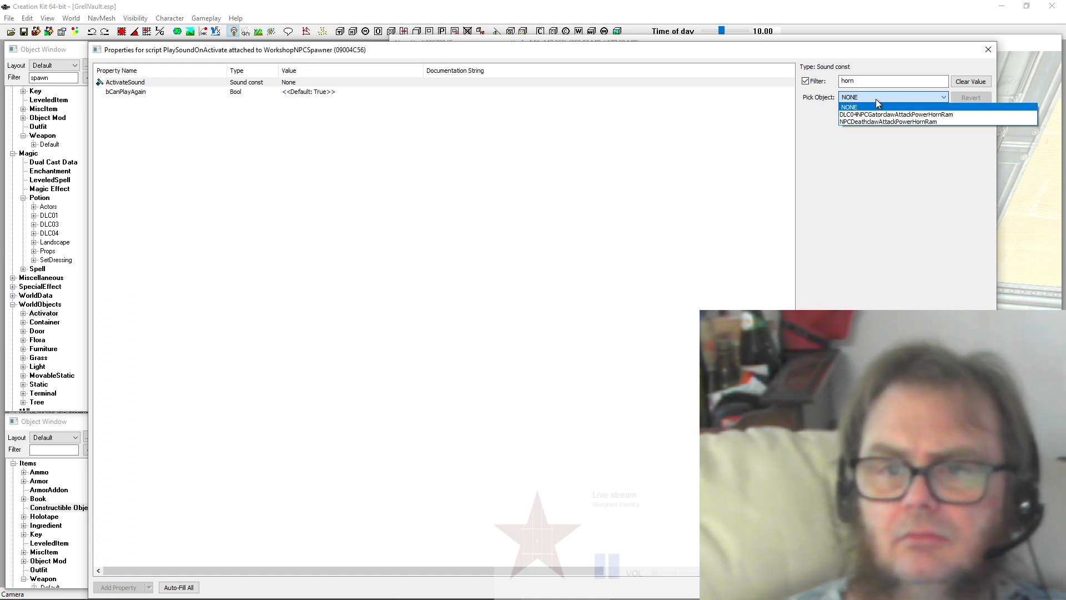
click(945, 114)
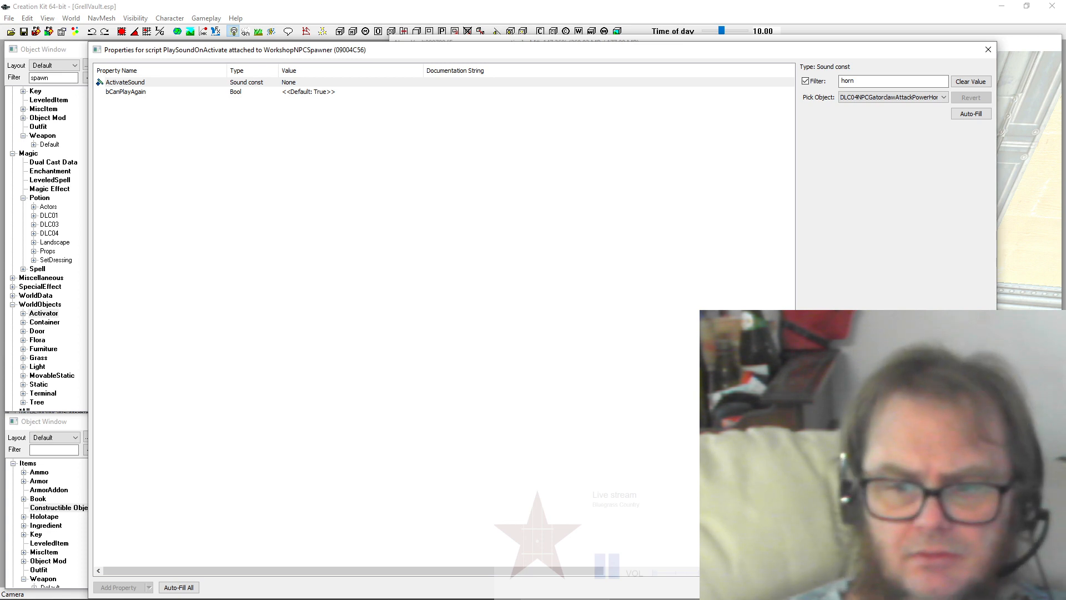
Step: Accept the script properties and the spawner reference changes, and save the plugin
key(Escape)
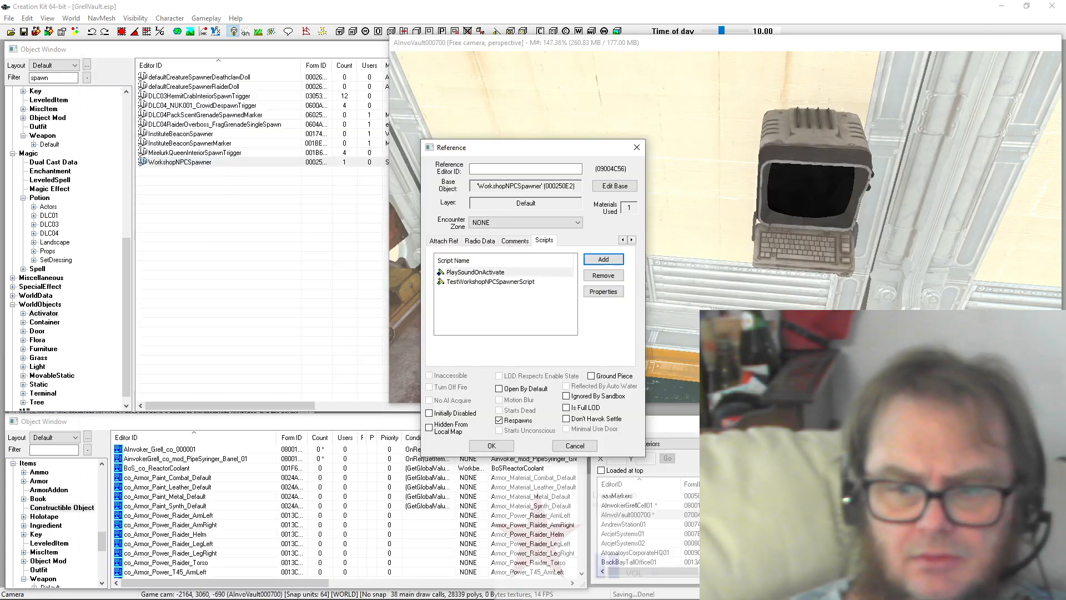
click(509, 446)
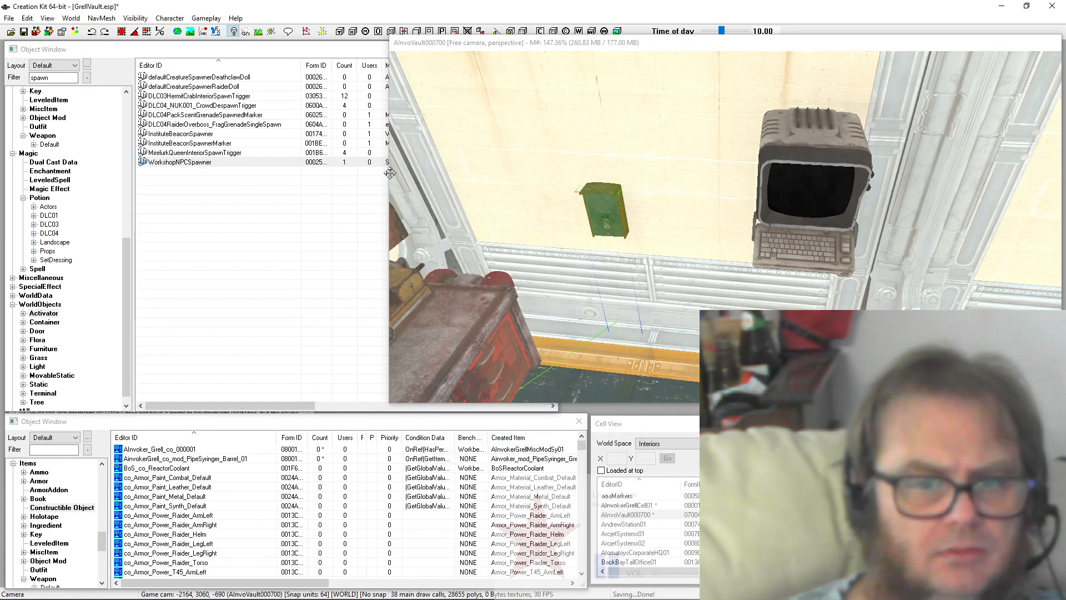
click(24, 31)
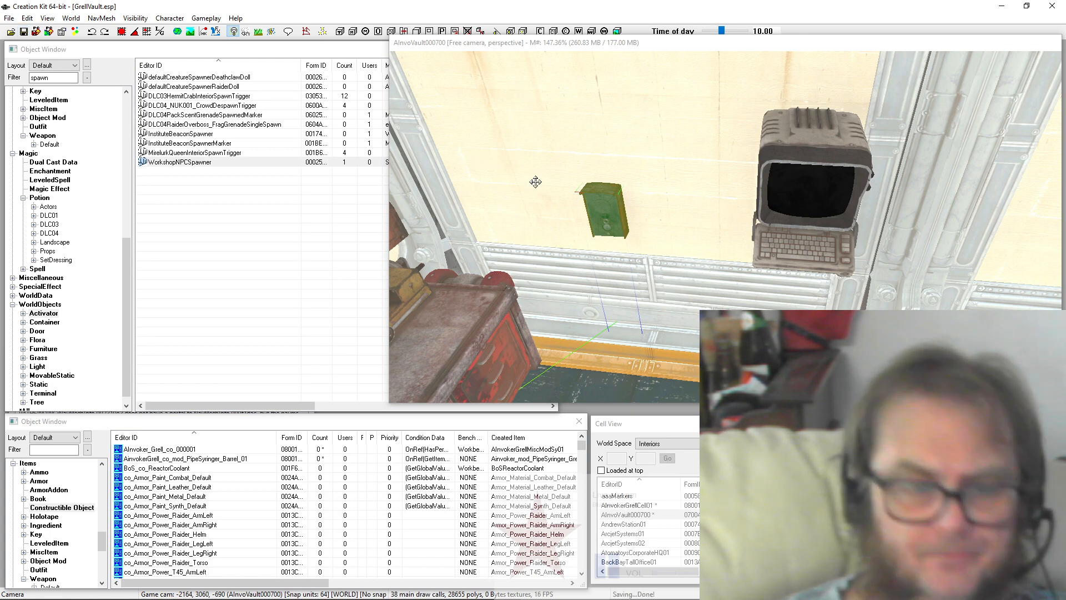
scroll(535, 182, down, 3)
scroll(535, 181, down, 1)
shift+middle_drag(535, 182, 594, 248)
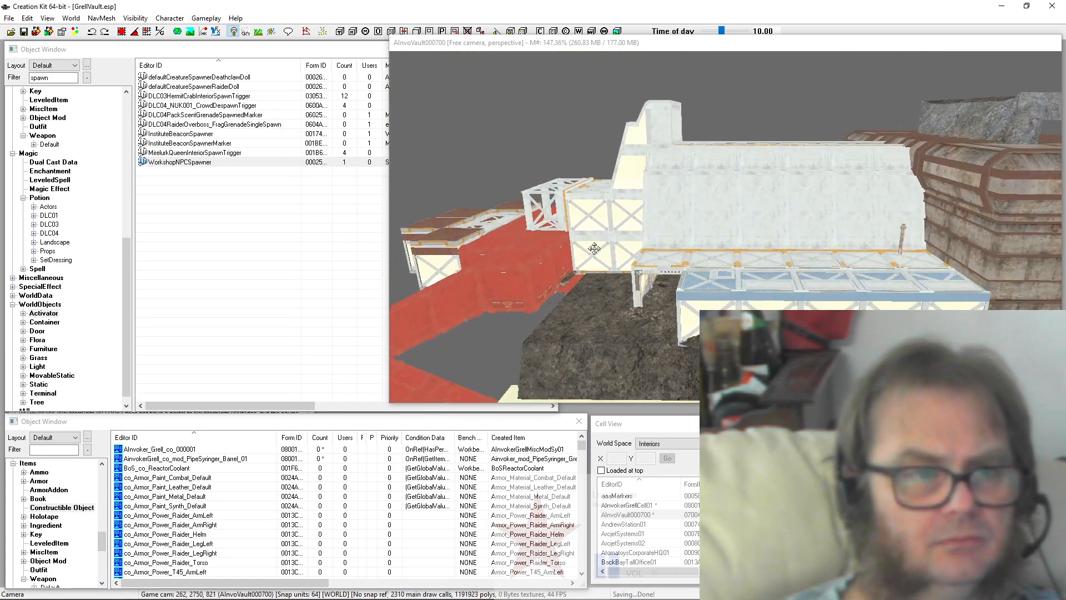
Step: Show the Race category of the game objects and filter it by "ainv"
scroll(71, 171, up, 11)
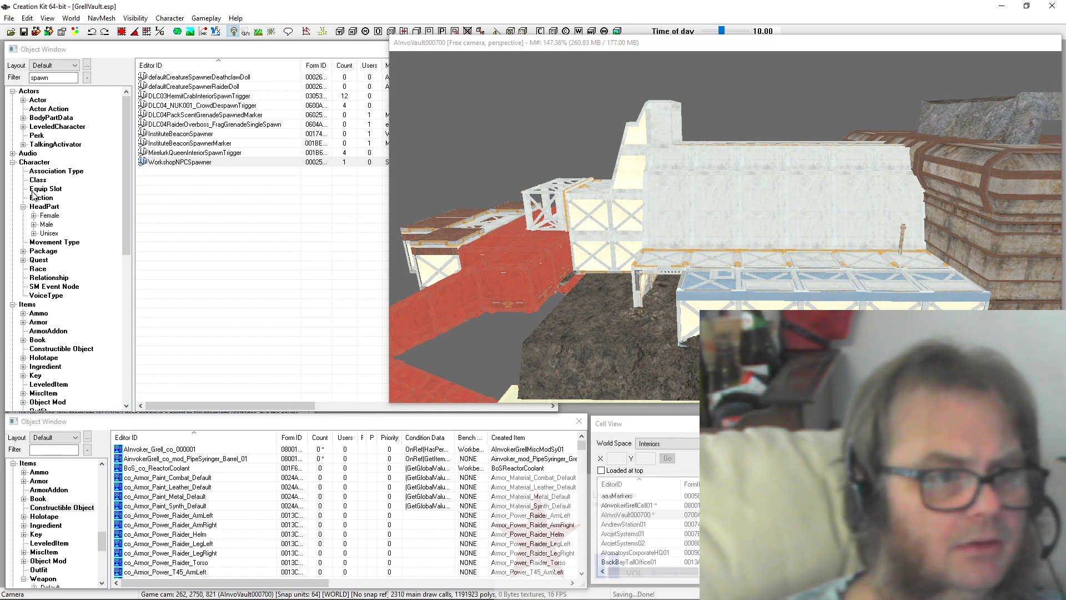
click(37, 269)
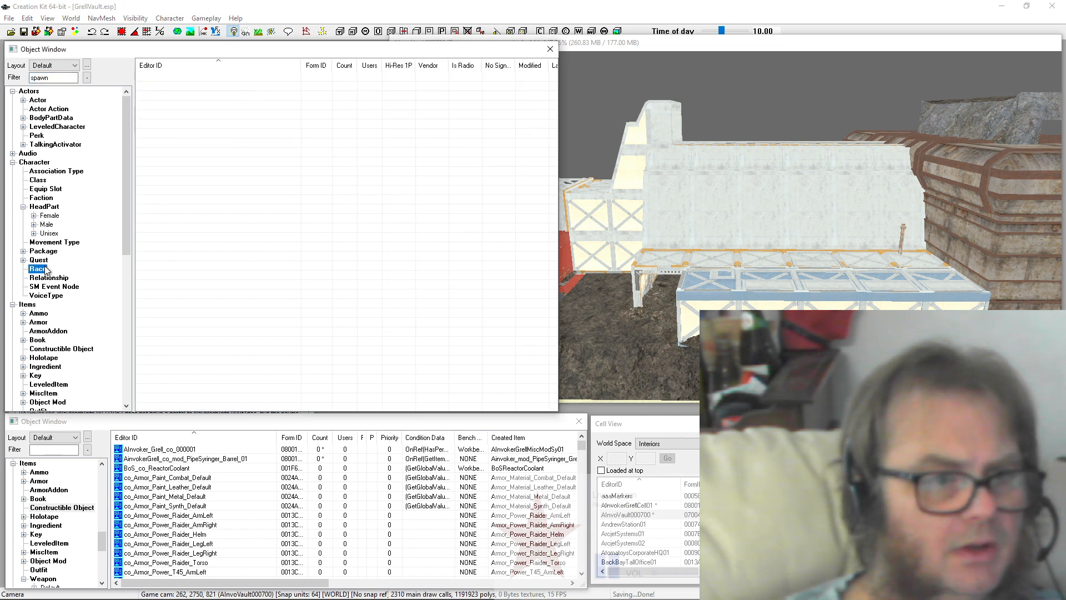
double_click(60, 80)
text(a)
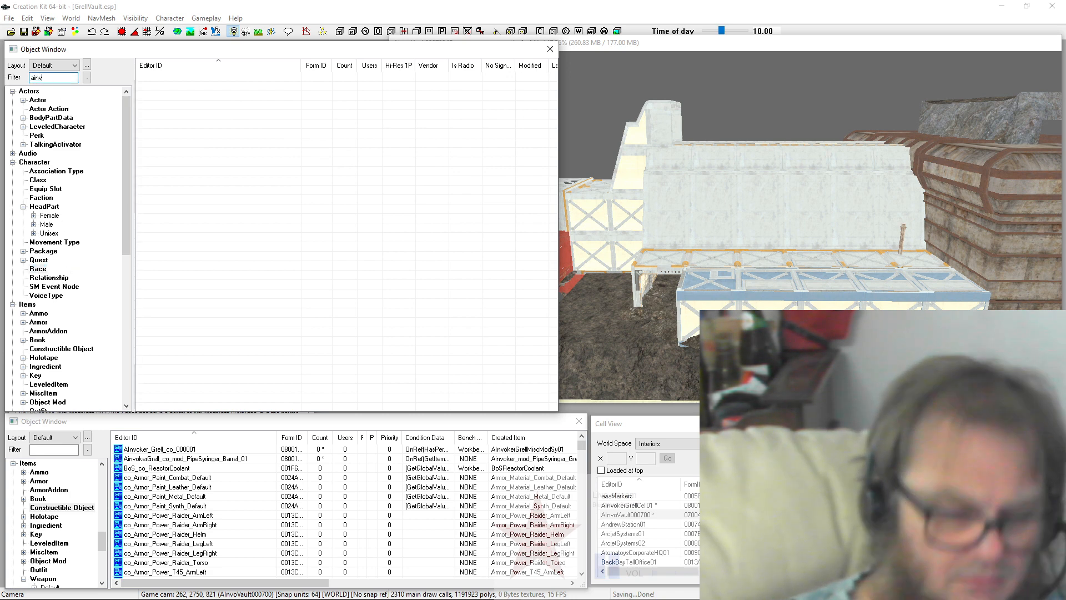
text(inv)
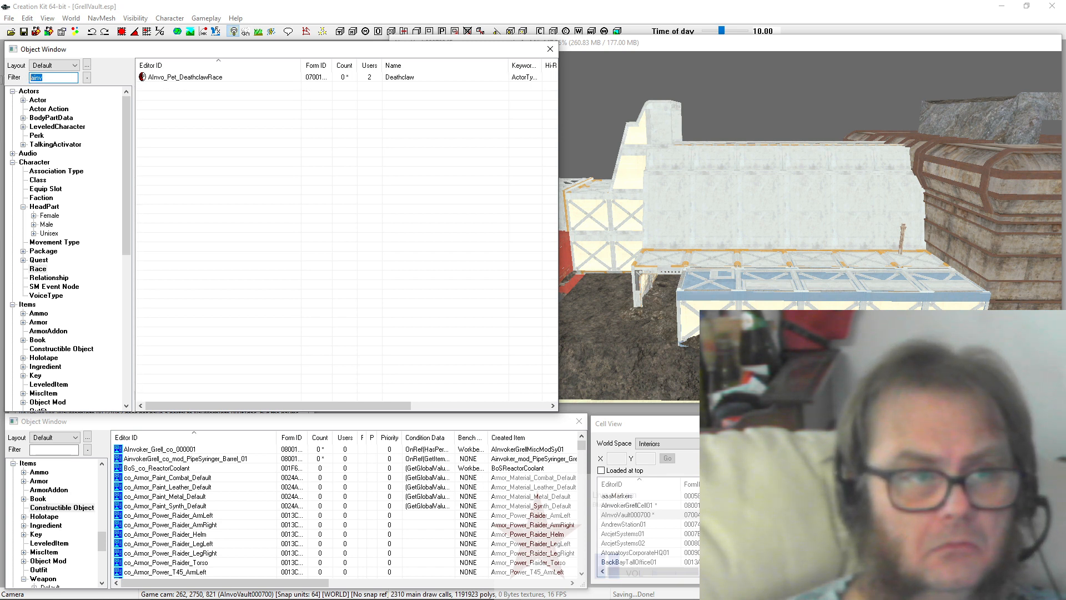
Step: Change the object filter to "grell" and list the matching objects from the Actors category
text(grel)
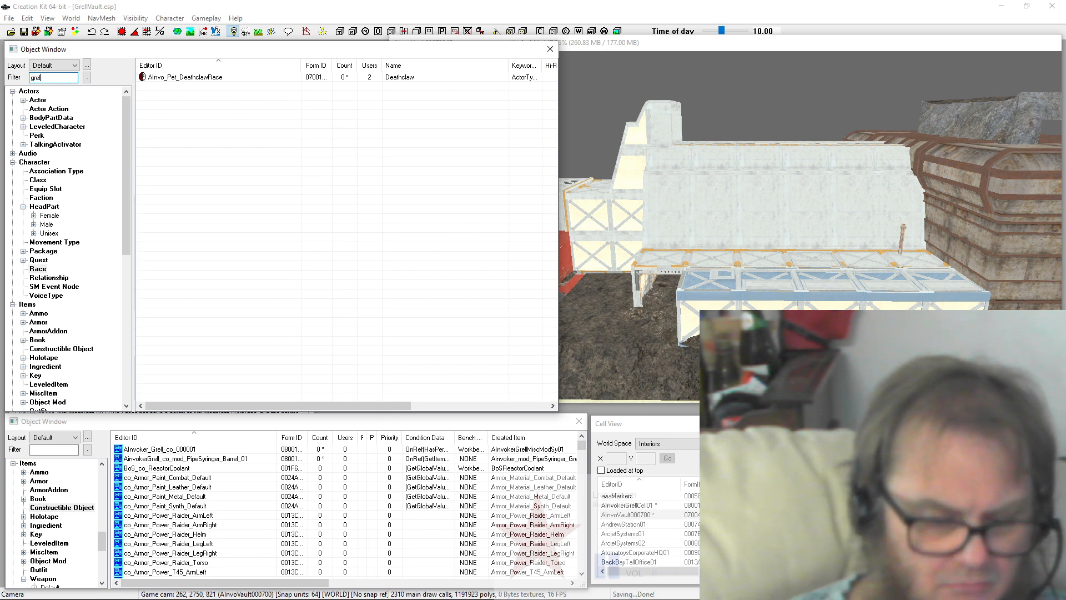
text(l)
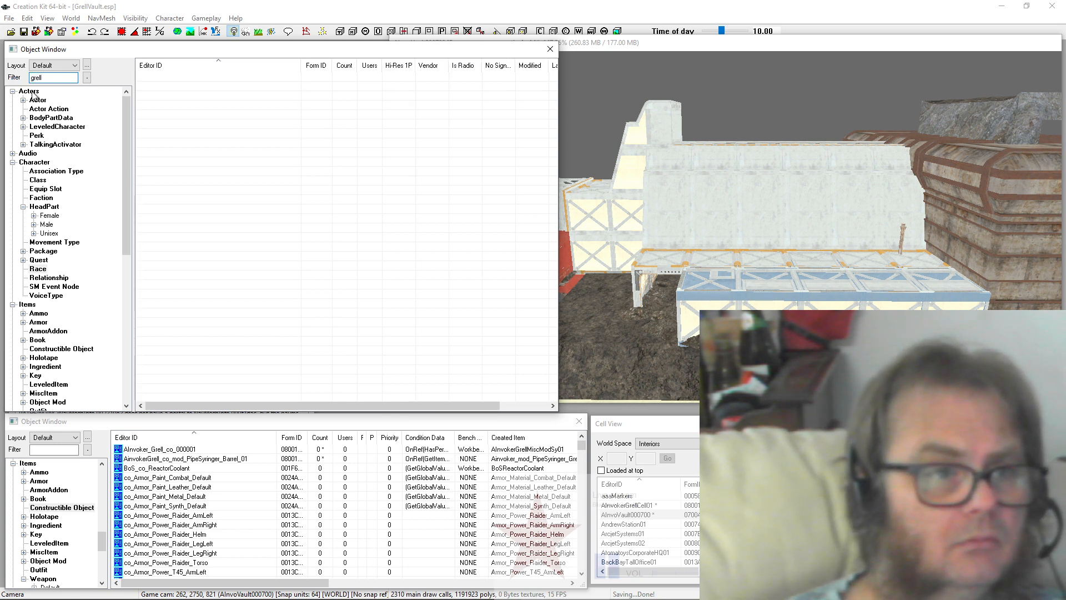
click(31, 93)
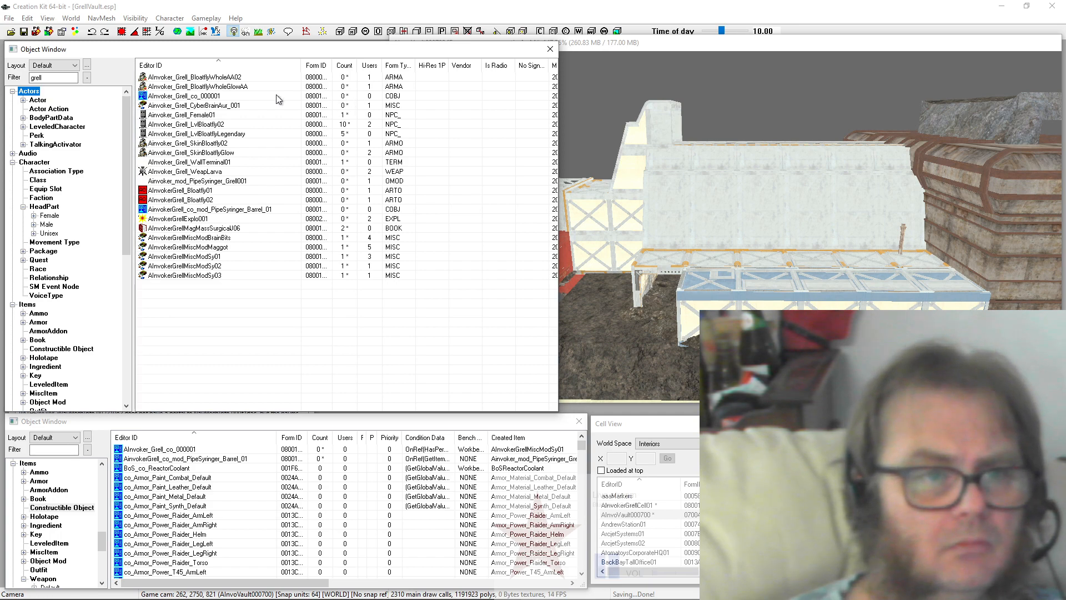
Step: Examine the AInvoker_Grell_BloatflyWholeAA02 armor addon and the AInvoker_Grell_SkinBloatflyGlow armor, closing each one
click(243, 79)
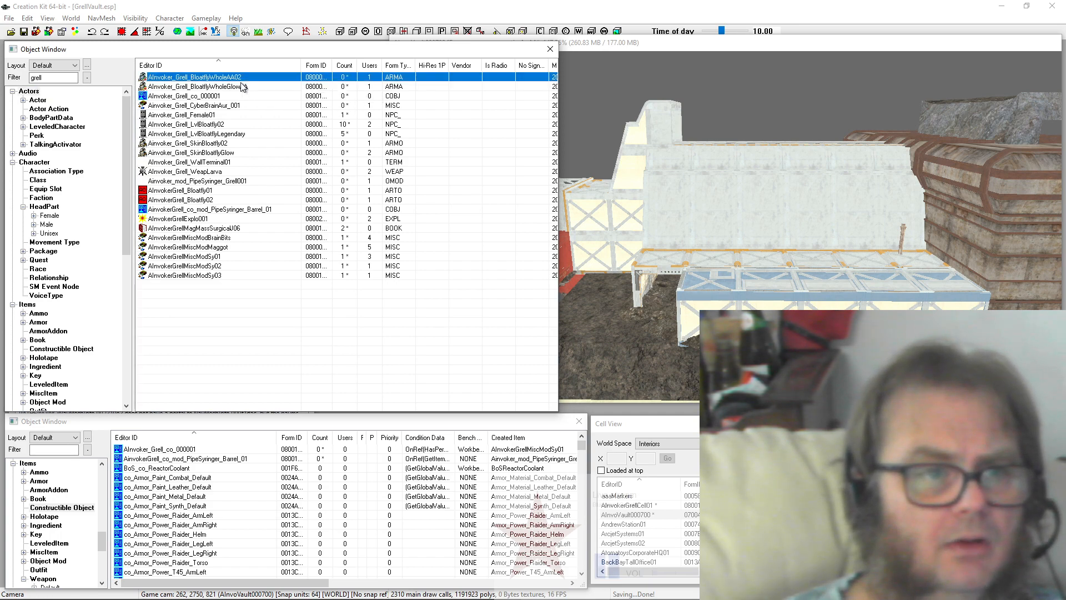
double_click(243, 80)
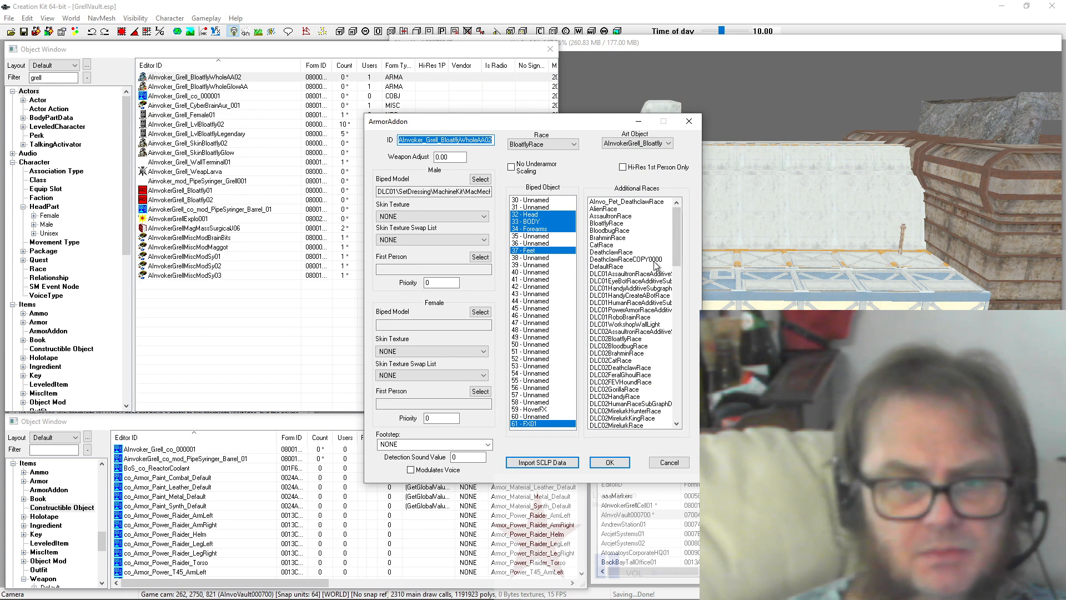
click(687, 121)
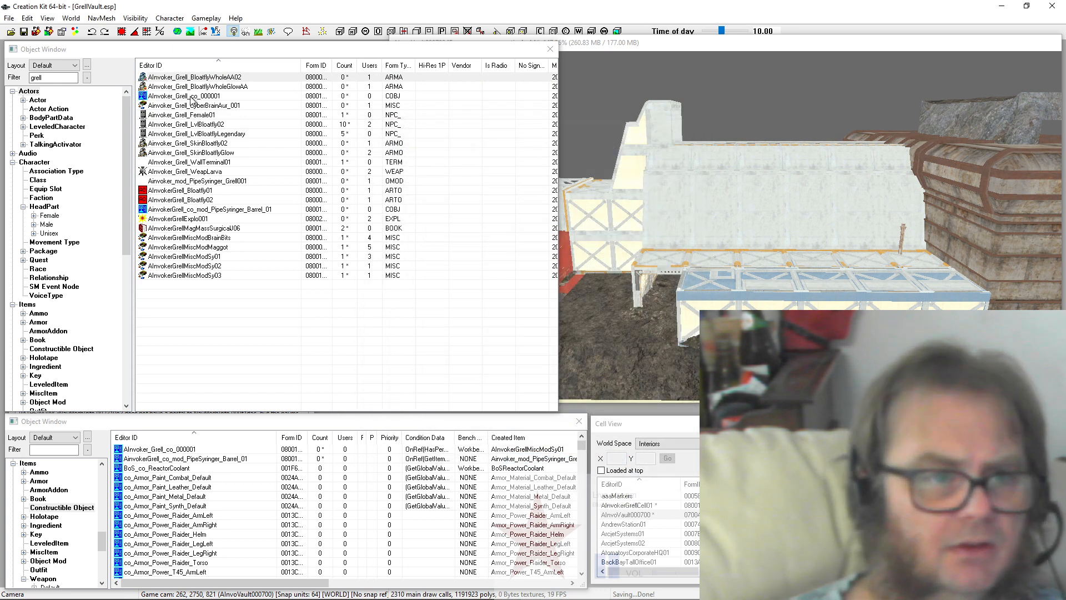
double_click(187, 153)
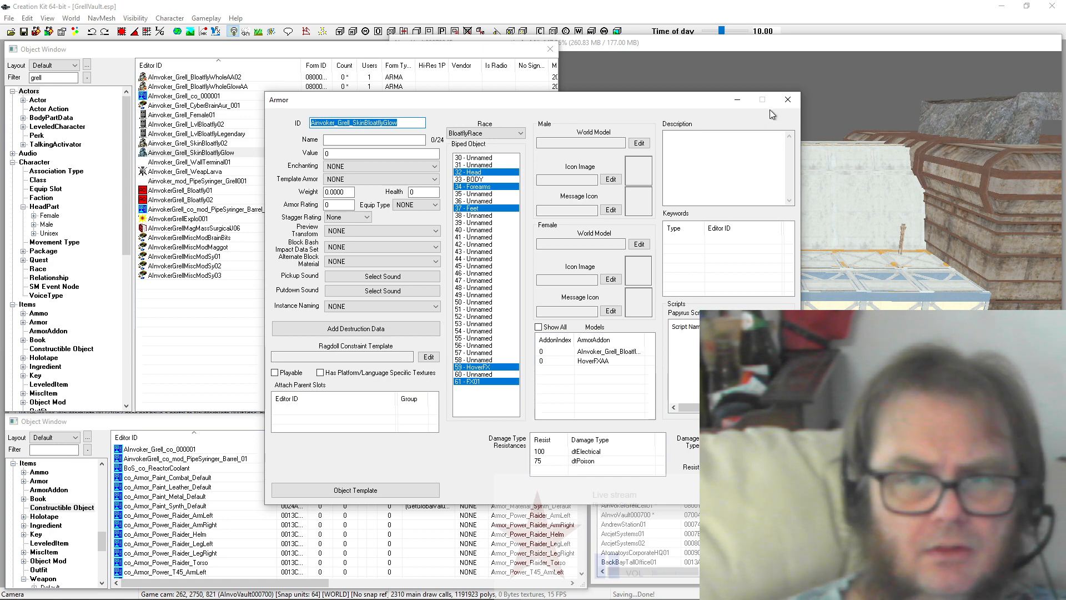
click(788, 99)
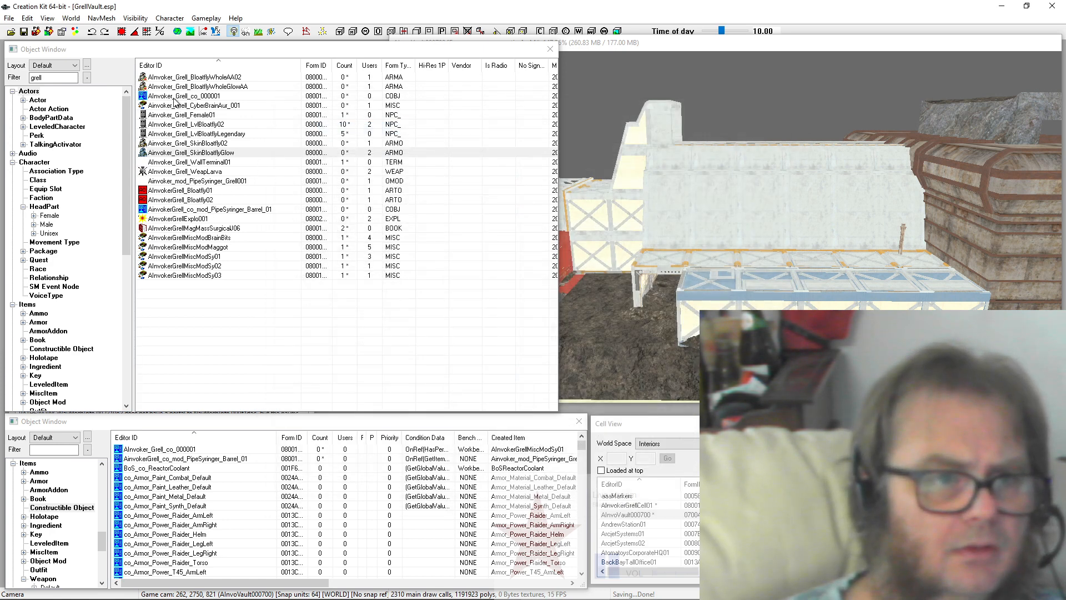
Step: Open the AInvoker_Grell_LvlBloatfly02 actor, examine its factions and traits, and close it with its settings accepted
double_click(170, 125)
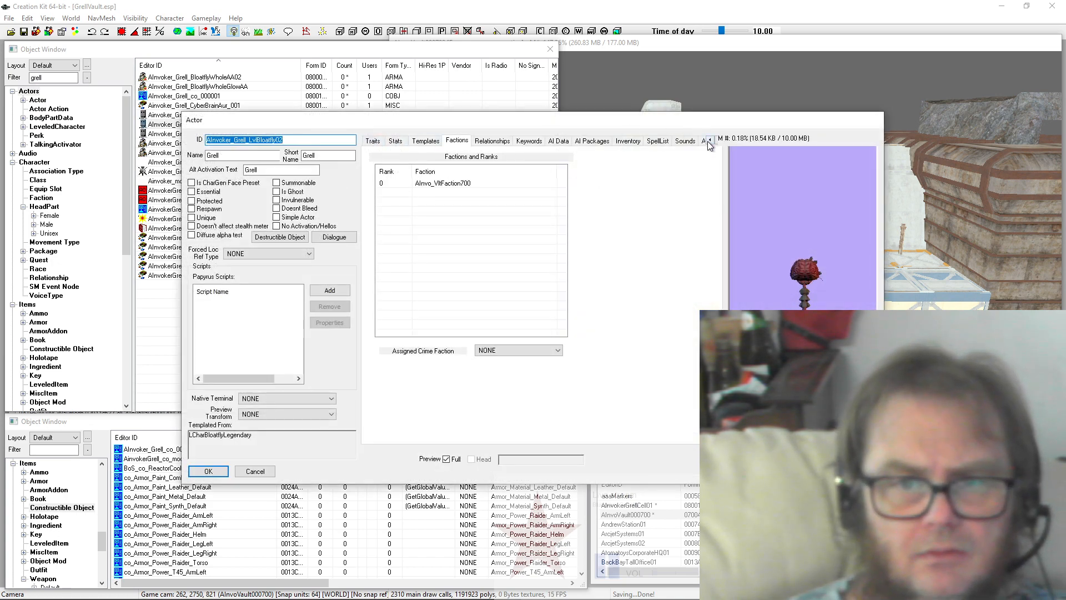
click(372, 141)
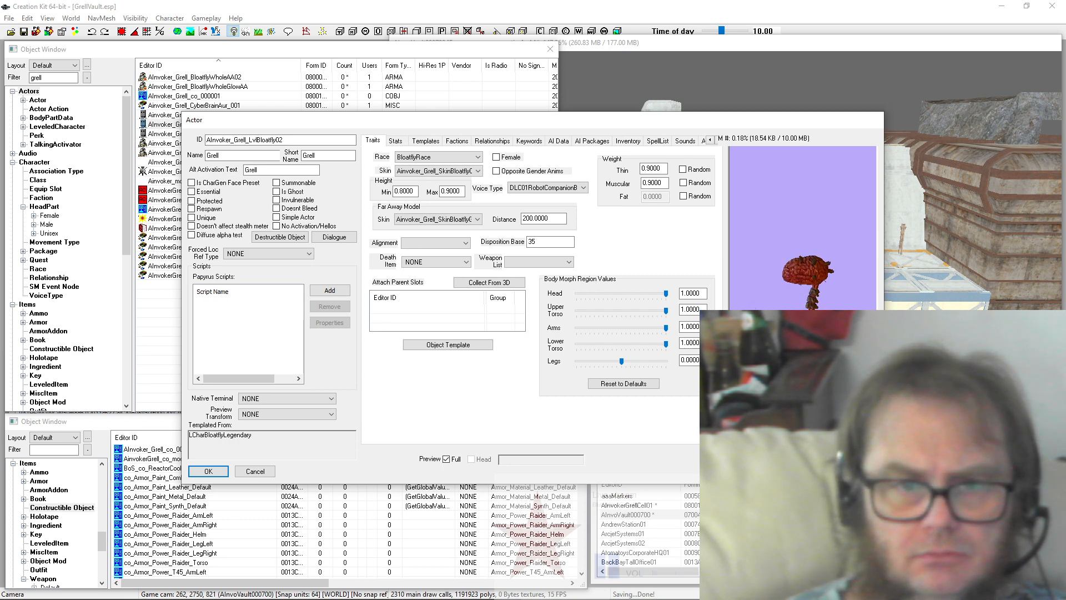
click(208, 471)
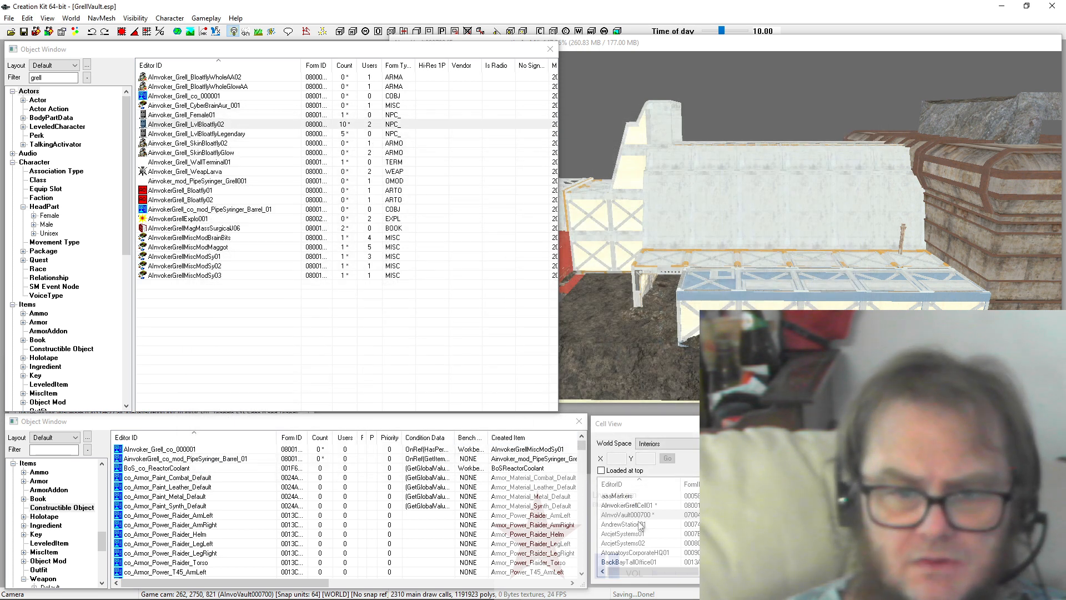
click(639, 516)
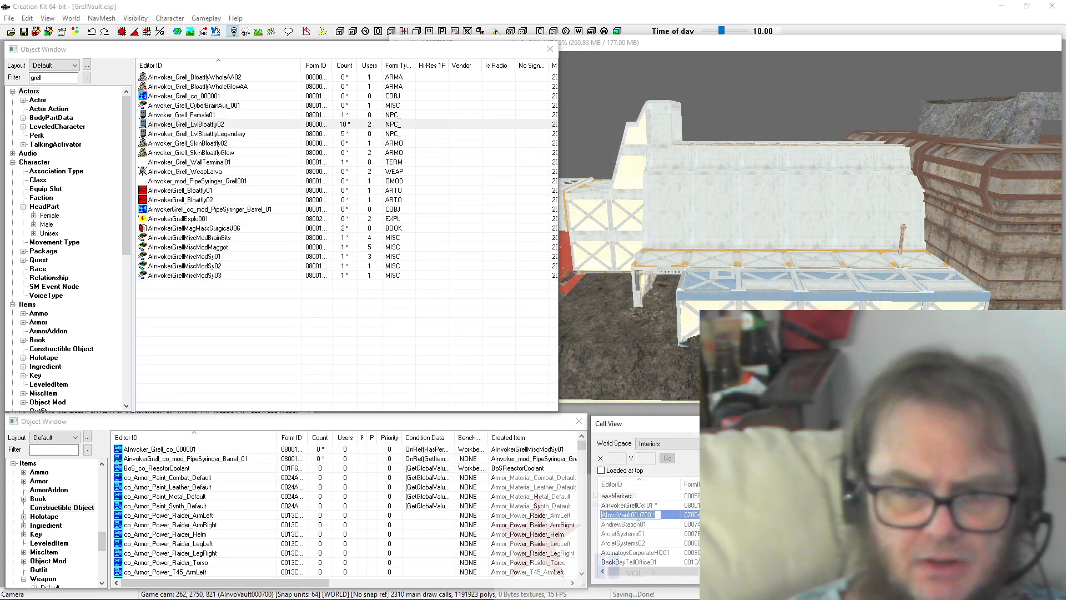
right_click(639, 515)
click(685, 392)
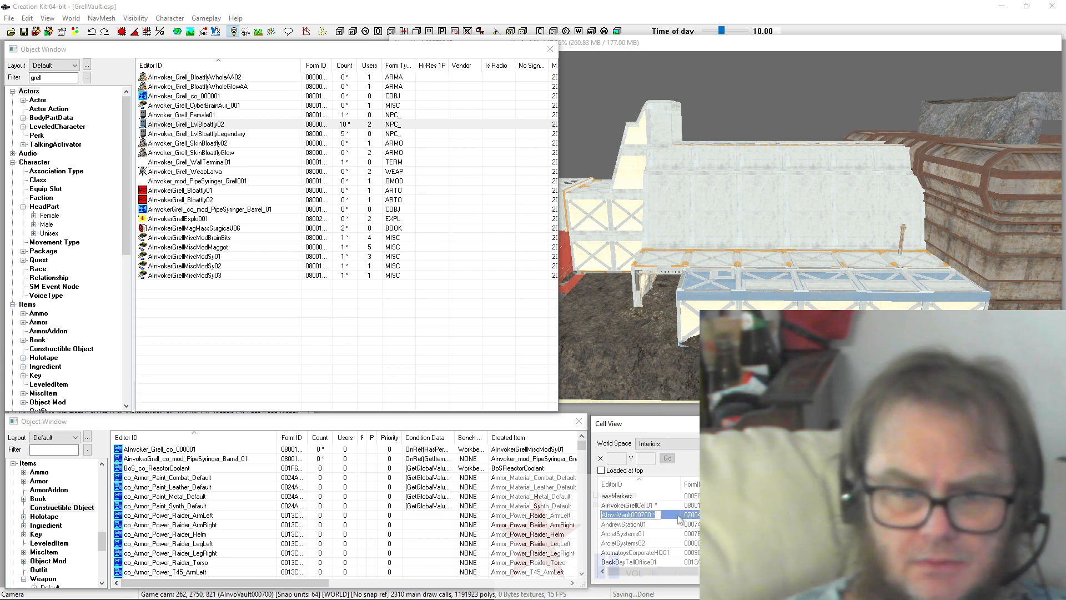
key(Escape)
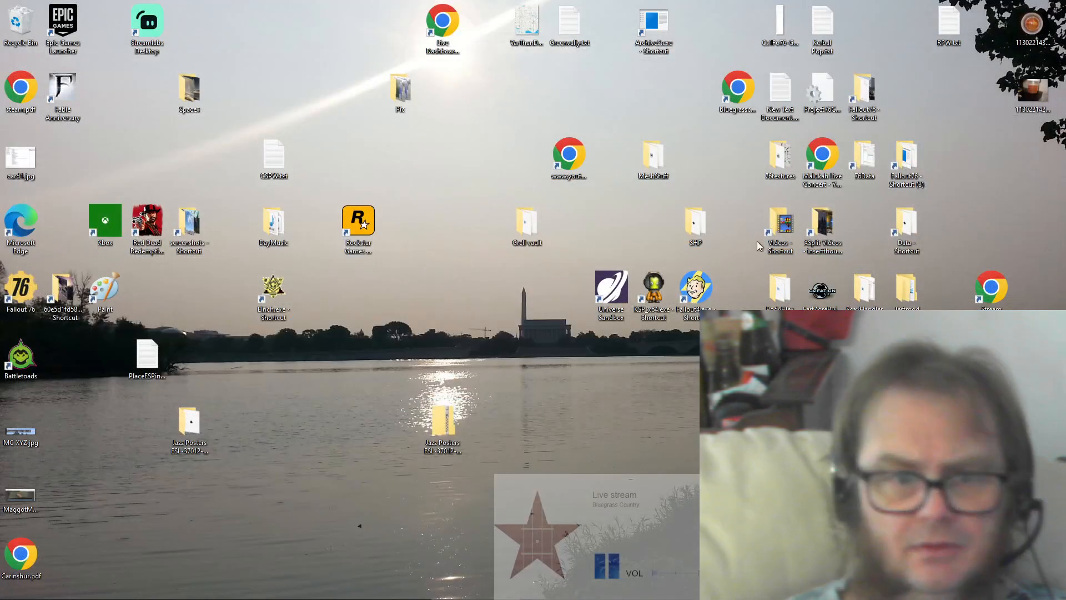
Step: Switch to Fallout 4 by launching it from the desktop, start play, and continue to the main menu
double_click(694, 294)
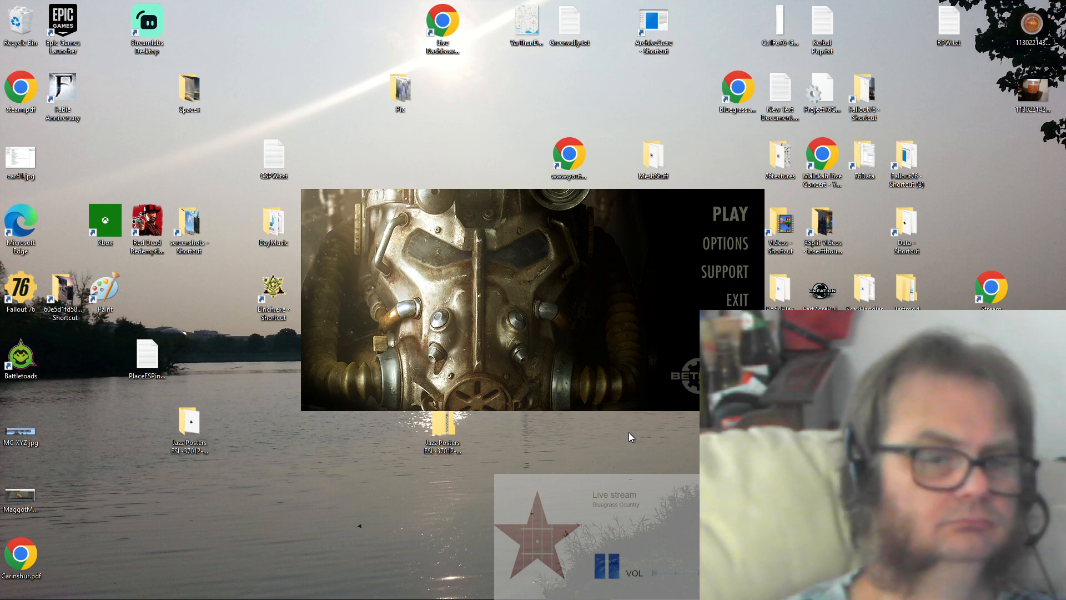
click(736, 215)
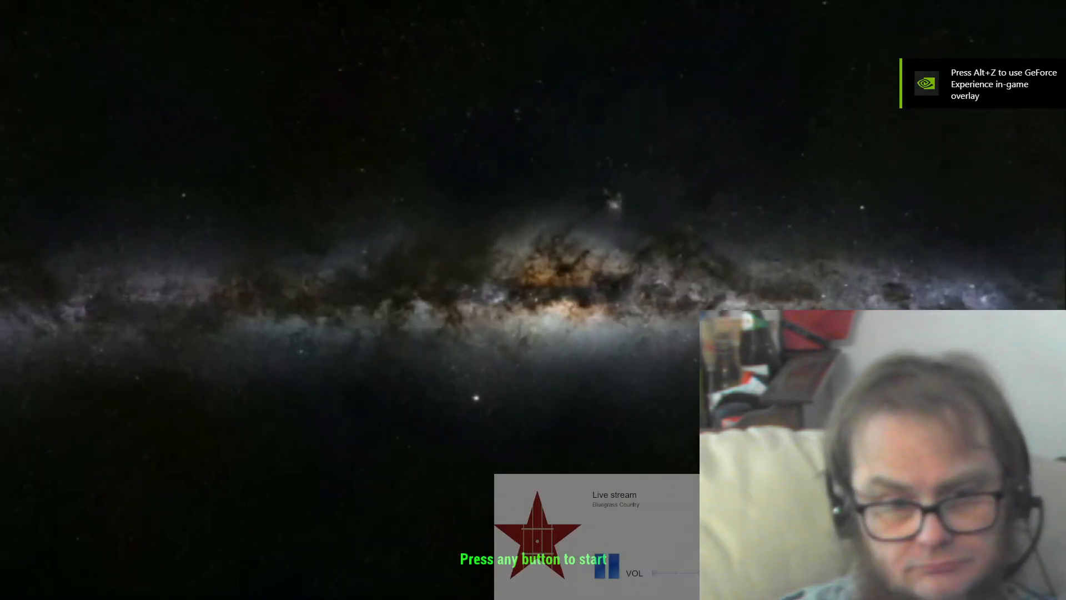
key(Return)
Step: Open the game's Mods section and display its load order
key(Down)
key(Down)
key(Down)
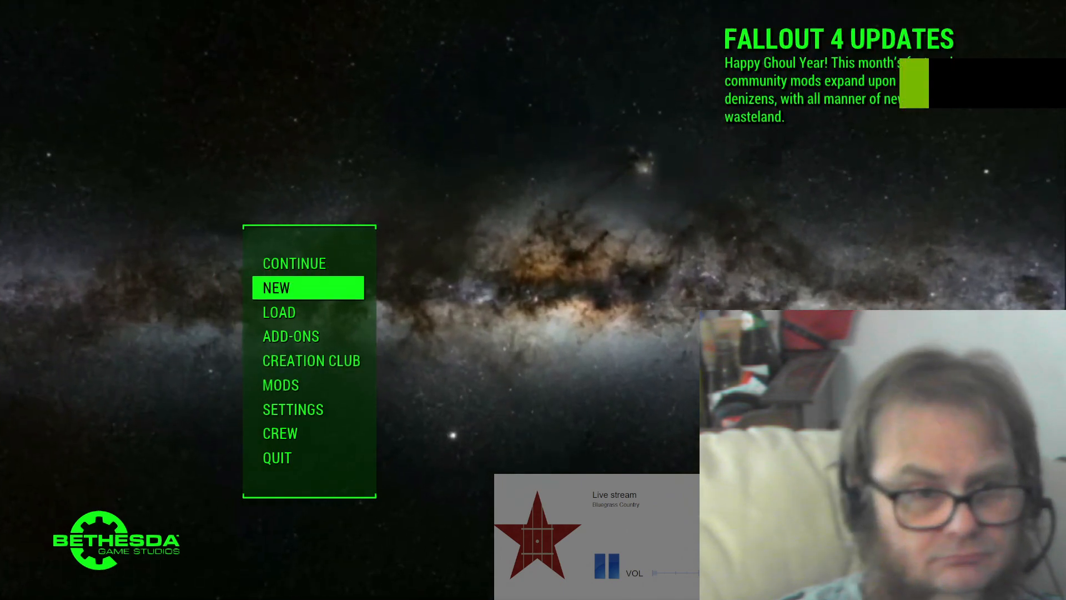
key(Down)
key(Down)
key(Return)
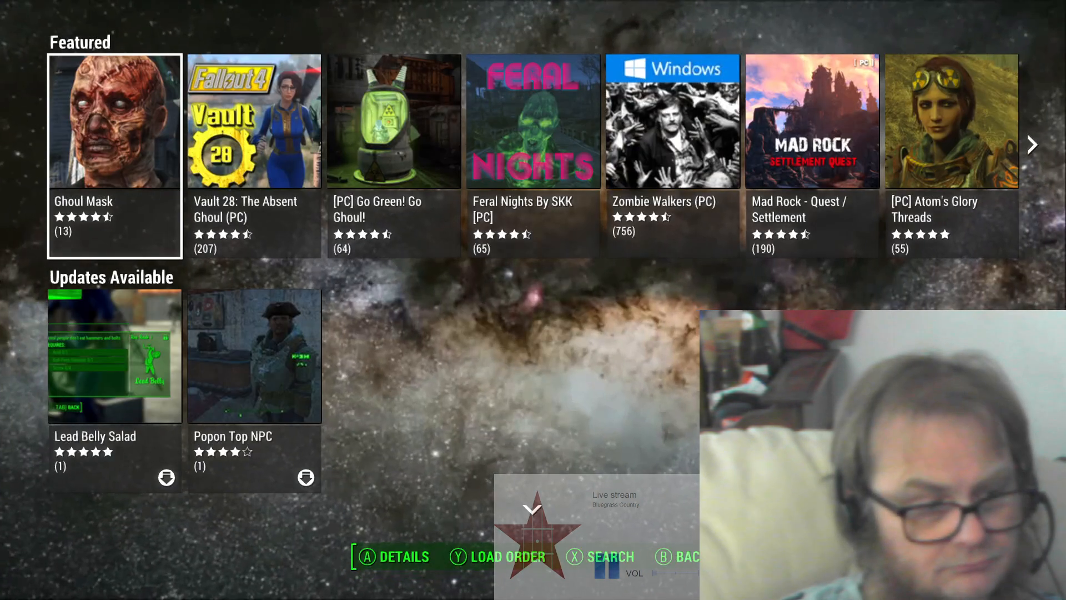
key(t)
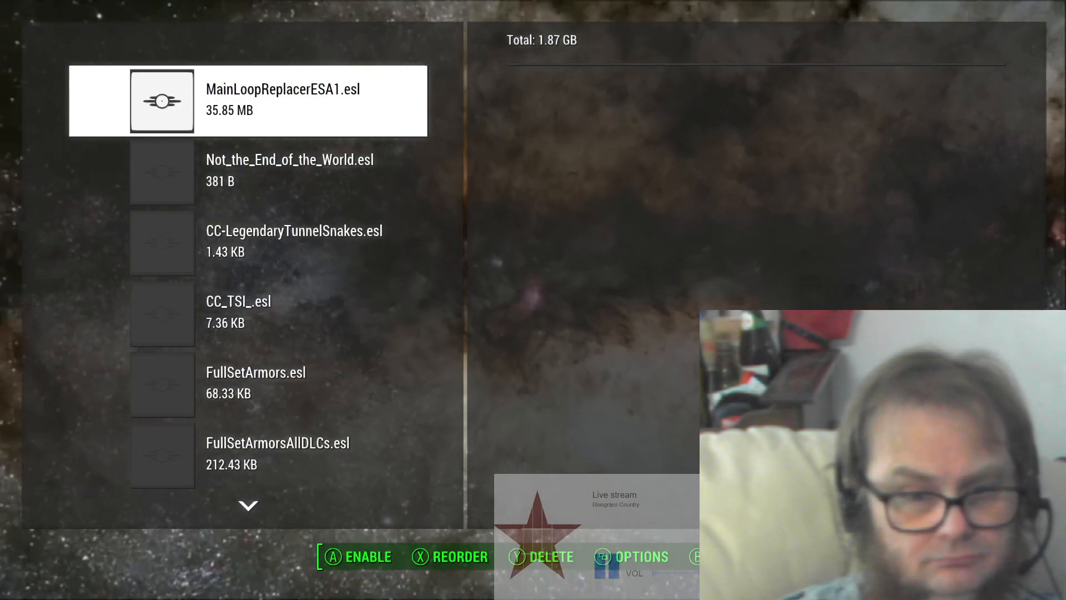
Step: Disable the NPC_KDS.esp and Doors To Dev Rooms Far Harbor mods near the end of the load order
key(Down)
key(Down)
key(Down)
key(Down)
key(Down)
key(Down)
key(Down)
key(Down)
key(Down)
key(Down)
key(Down)
key(Down)
key(Down)
key(Down)
key(Down)
key(Down)
key(Down)
key(Down)
key(Down)
key(Down)
key(Down)
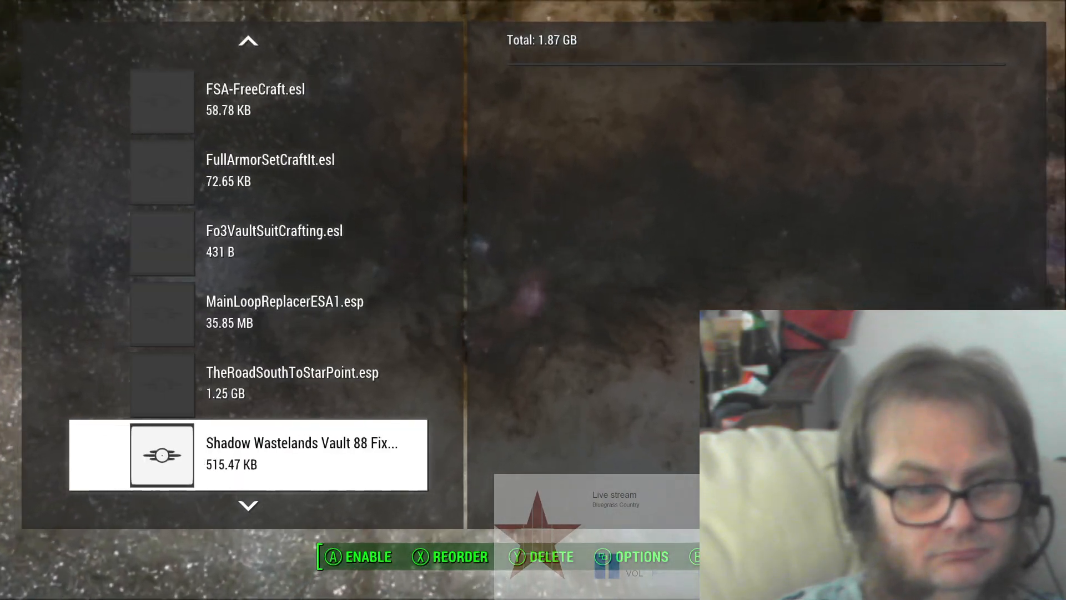
key(Down)
key(Down)
key(Down)
key(Down)
key(Down)
key(Down)
key(Down)
key(Down)
key(Down)
key(Down)
key(Down)
key(Down)
key(Down)
key(Down)
key(Down)
key(Down)
key(Down)
key(Down)
key(Down)
key(Down)
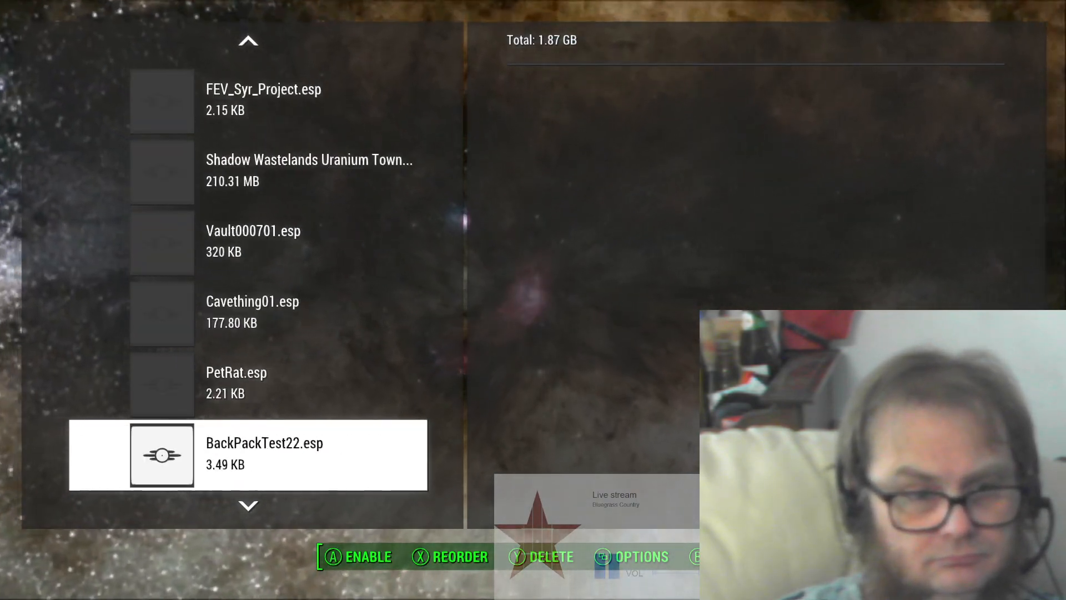
key(Down)
key(Down)
key(Down)
key(Down)
key(Down)
key(Down)
key(Down)
key(Down)
key(Down)
key(Down)
key(Down)
key(Down)
key(Down)
key(Down)
key(Down)
key(Down)
key(Down)
key(Down)
key(Down)
key(Down)
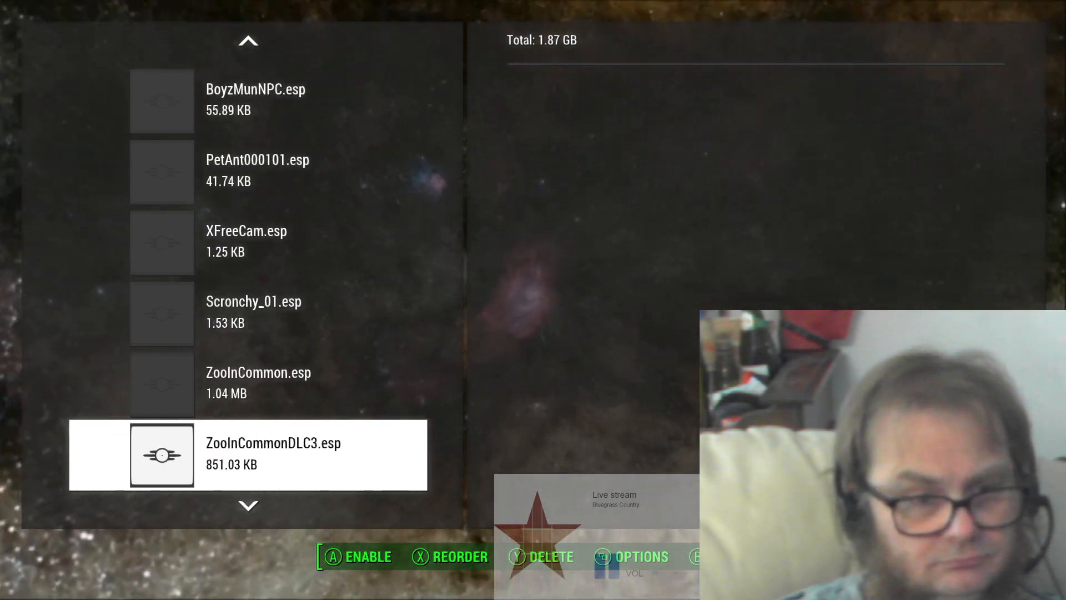
key(Down)
key(Down)
key(Down)
key(Down)
key(Down)
key(Down)
key(Down)
key(Down)
key(Down)
key(Down)
key(Down)
key(Down)
key(Down)
key(Down)
key(Down)
key(Down)
key(Down)
key(Down)
key(Down)
key(Down)
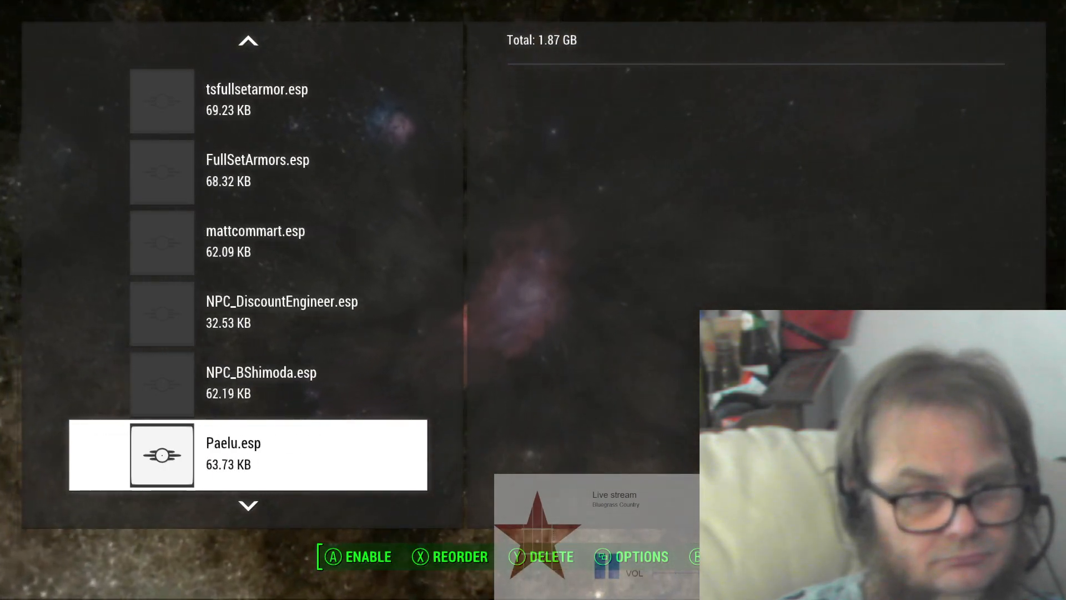
key(Up)
key(Up)
key(Up)
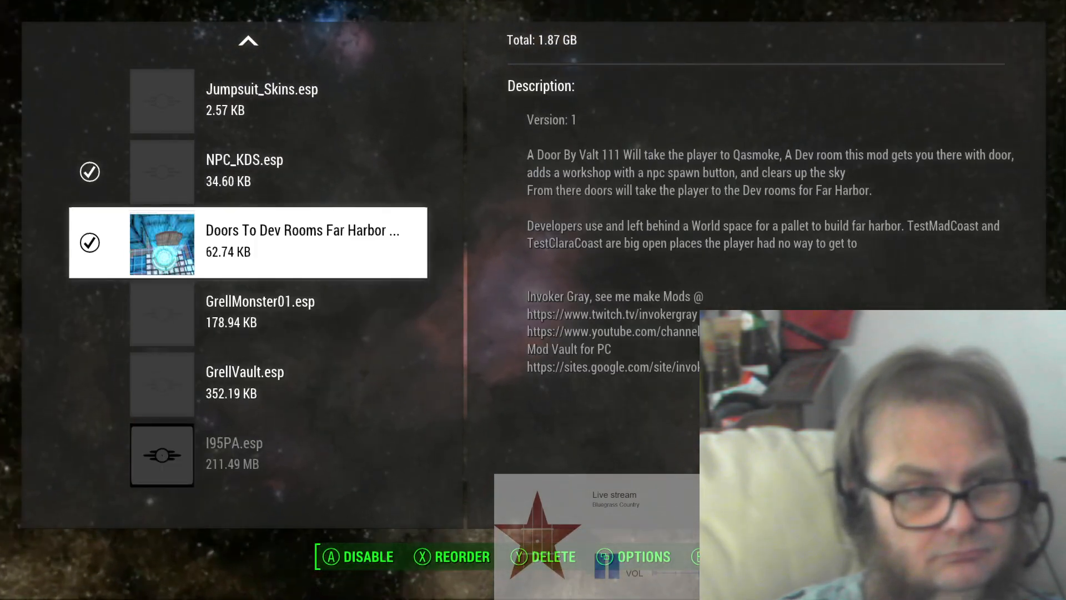
key(Up)
key(Return)
key(Down)
key(Return)
key(Down)
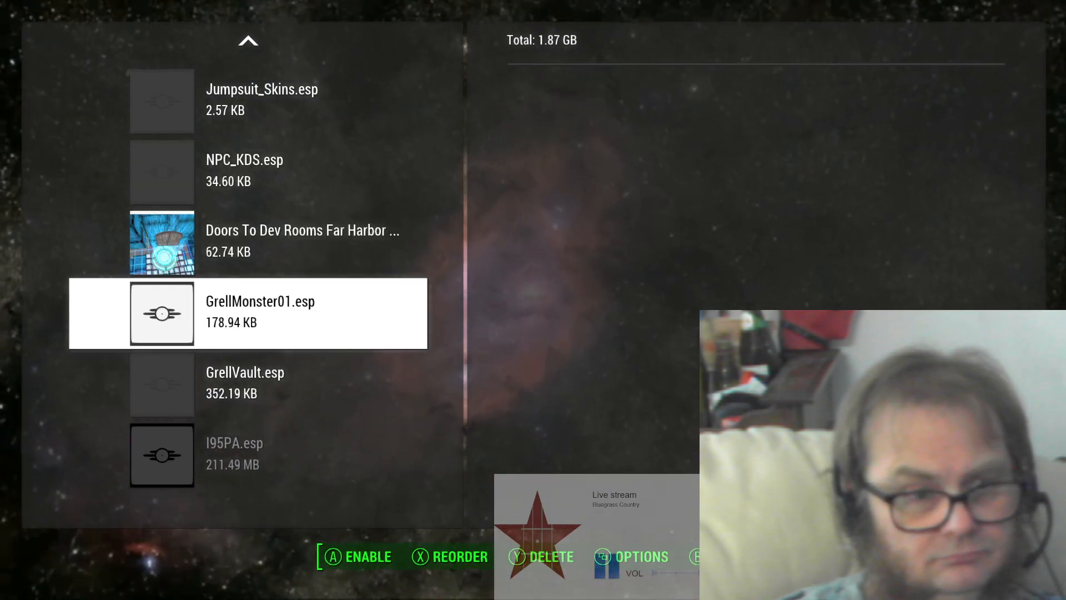
Step: Enable GrellVault.esp, leave the load order, and accept the reload of the game's data files
key(Down)
key(Down)
key(Up)
key(Return)
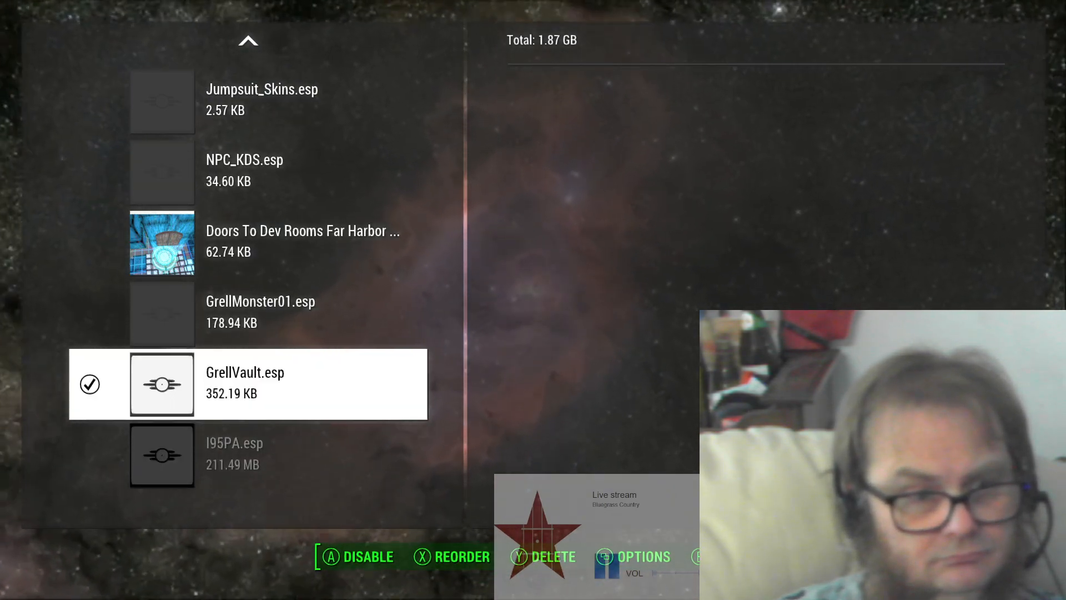
key(Escape)
key(Escape)
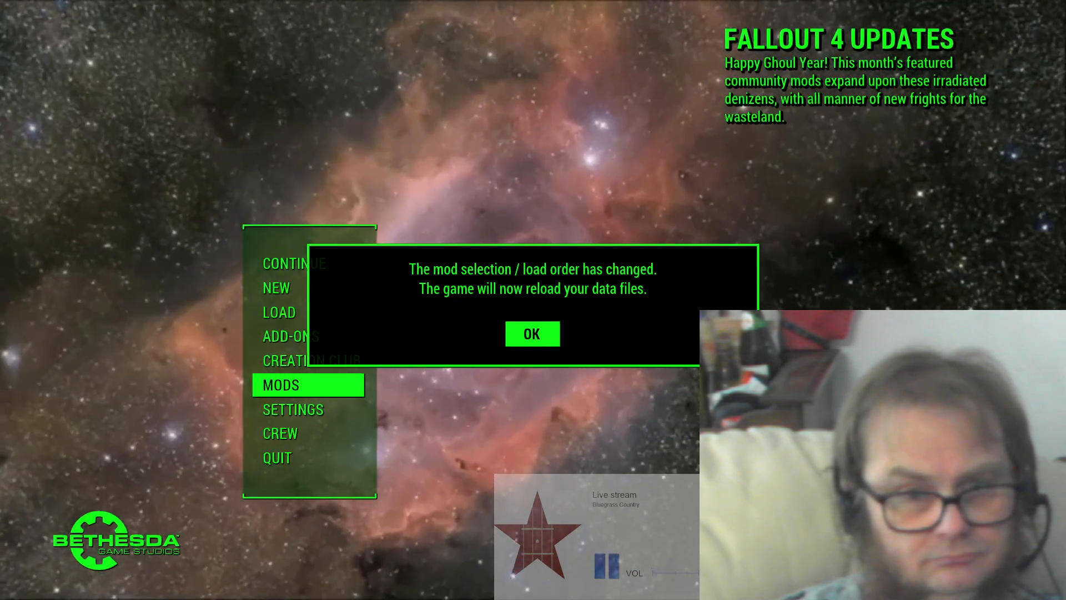
key(Return)
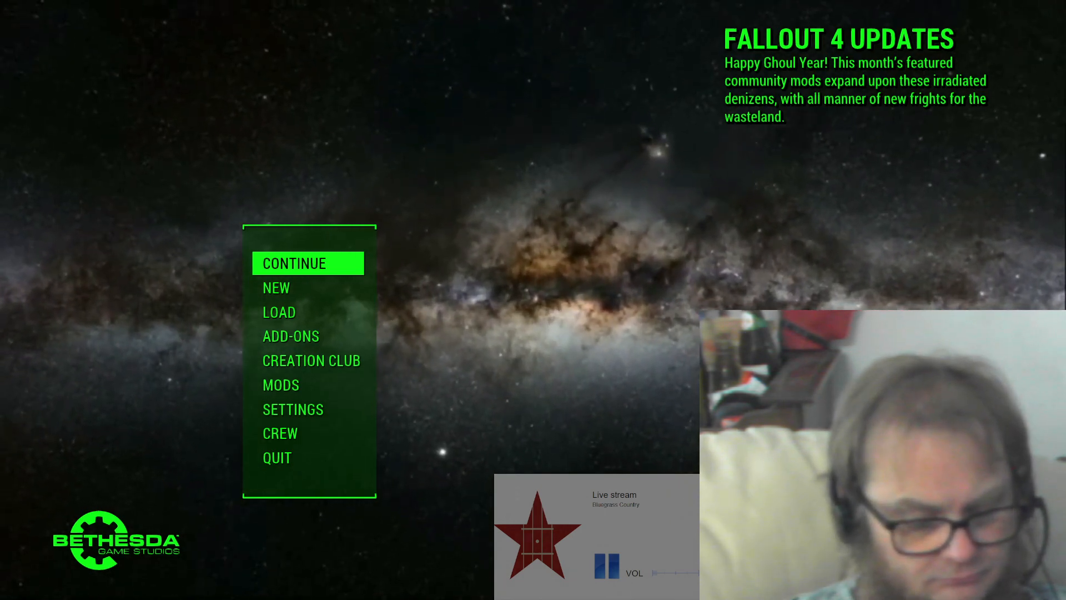
Step: Load the vault cell directly from the main menu with the console command coc AInvoVault000700
key(grave)
text(coc)
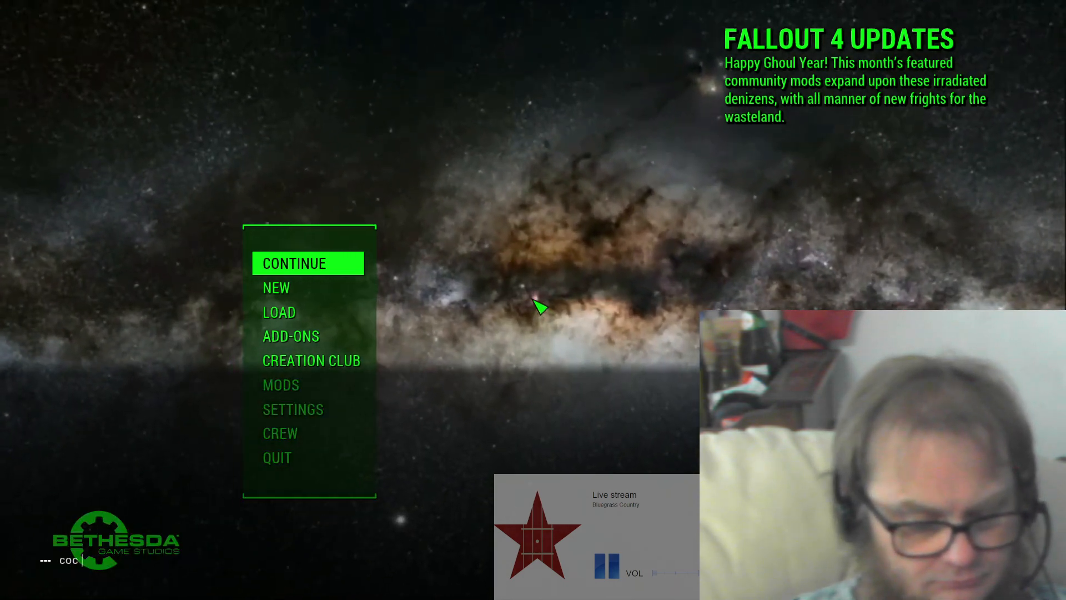
text( AInvoVault000700)
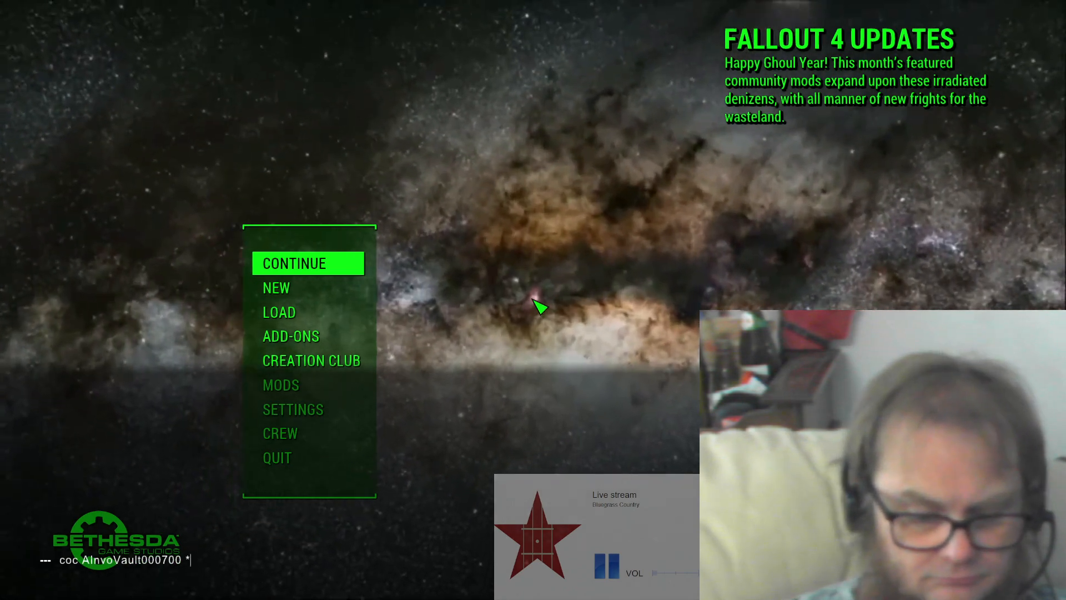
key(Return)
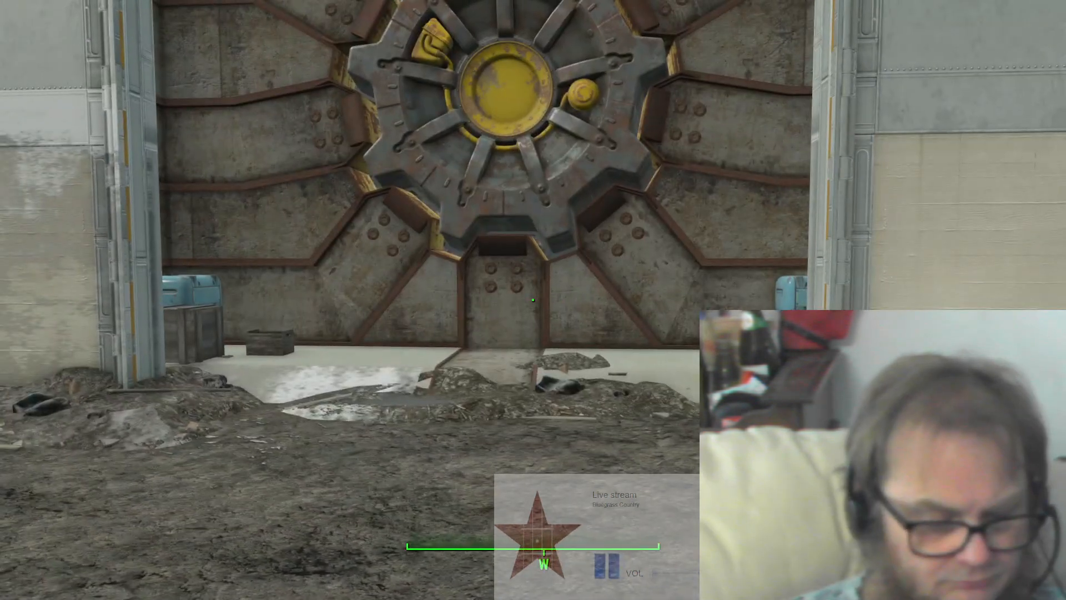
Step: Toggle god mode with the console command tgm and return to the game
key(grave)
text(tgm)
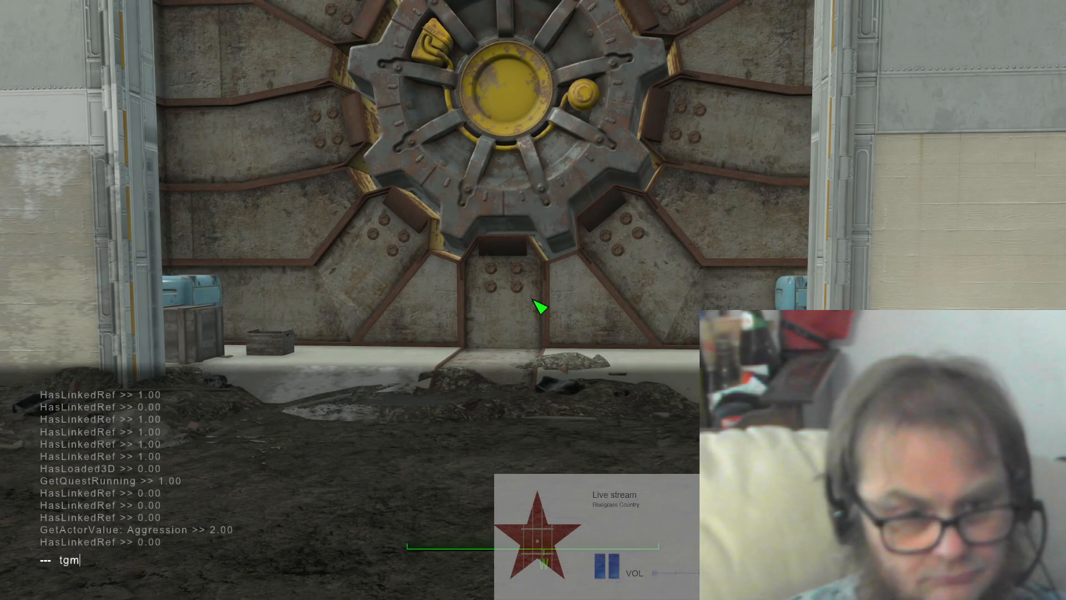
key(Return)
key(grave)
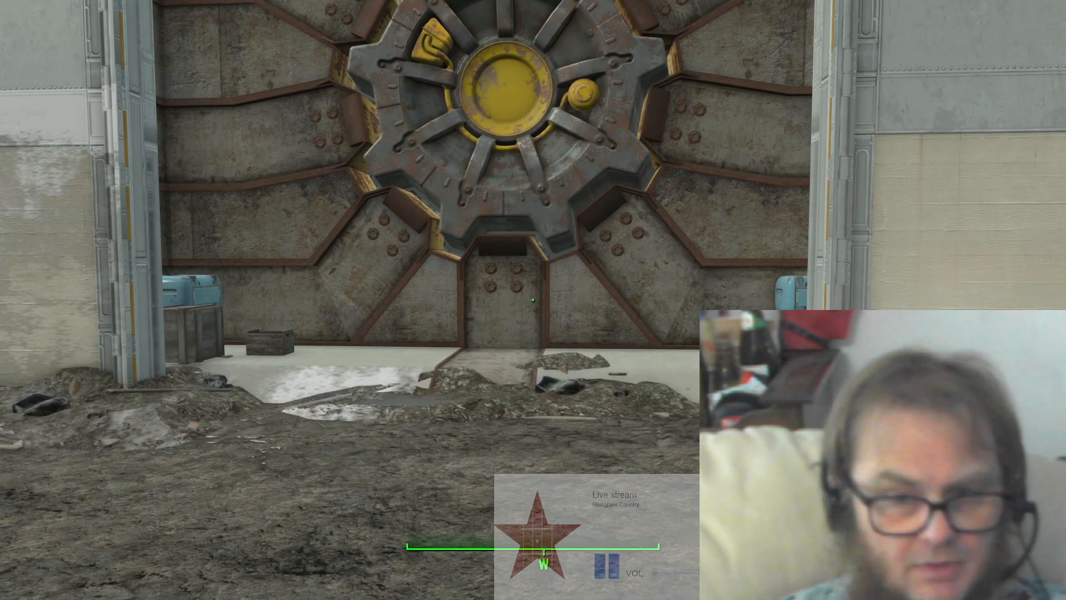
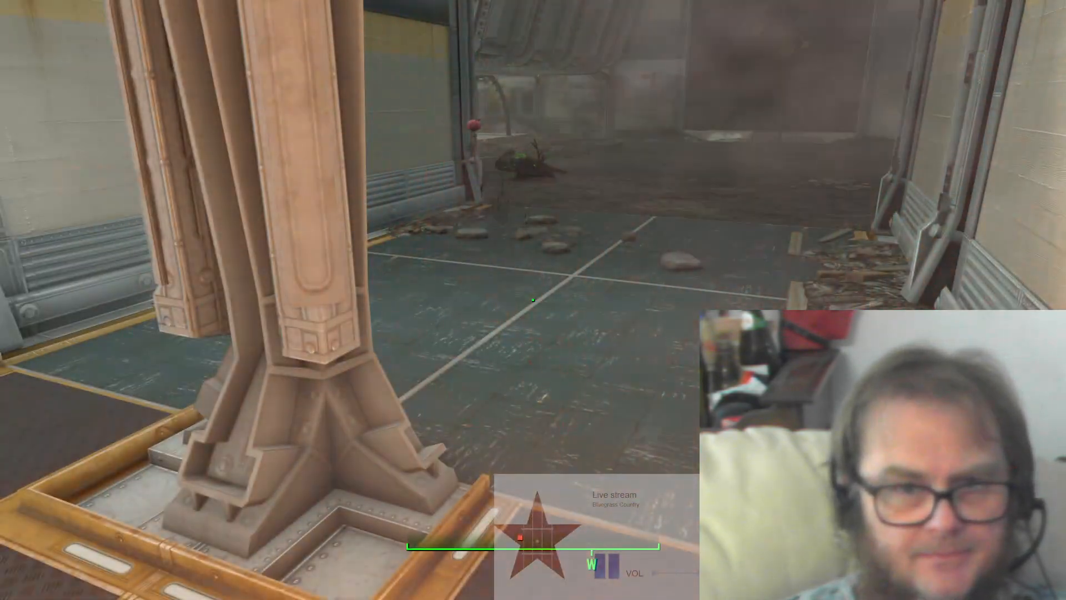
Step: Walk through the vault's grey corridors near the Overseer doorway and along the debris-covered stairs to the red-walled utility room
key(w)
key(w)
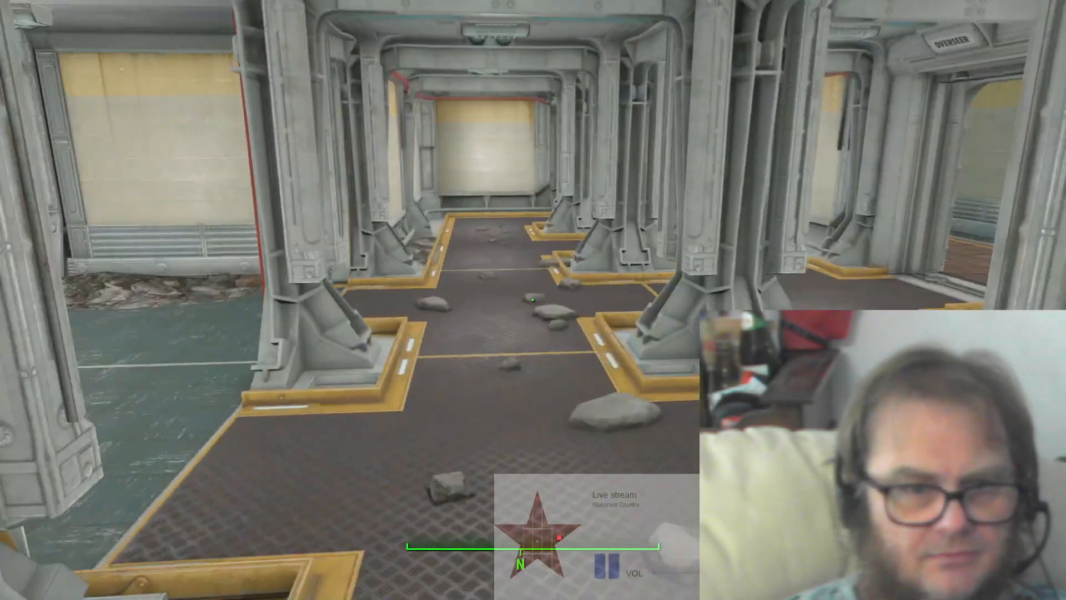
key(s)
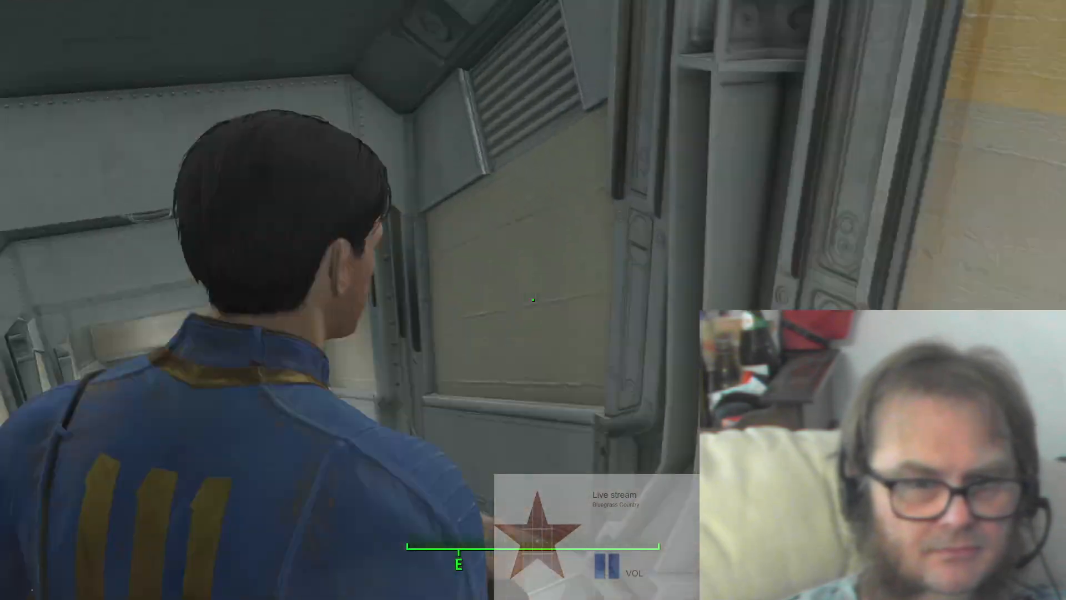
key(w)
key(w)
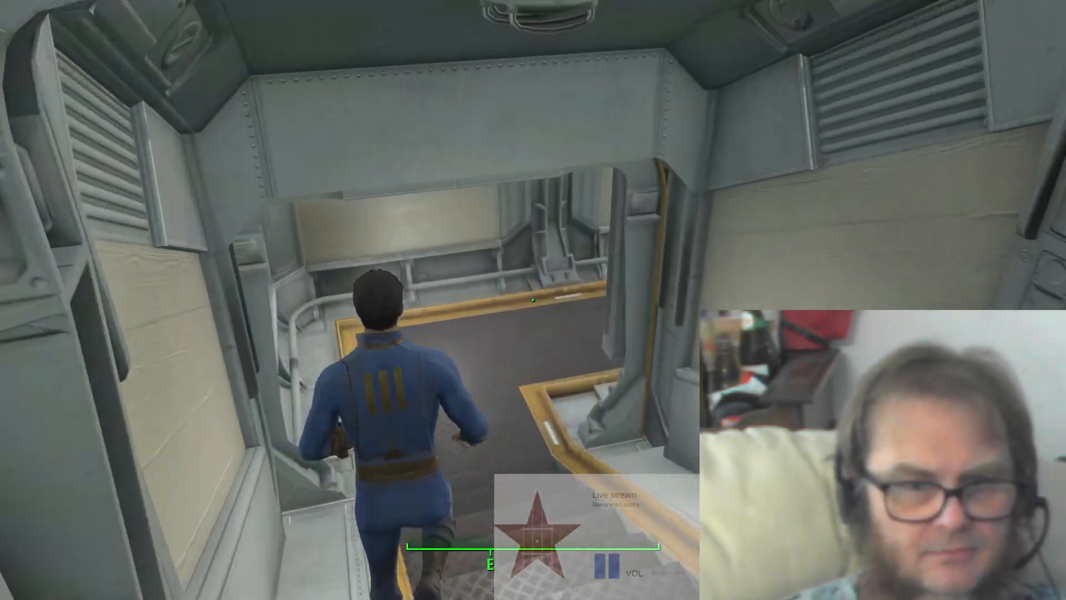
key(w)
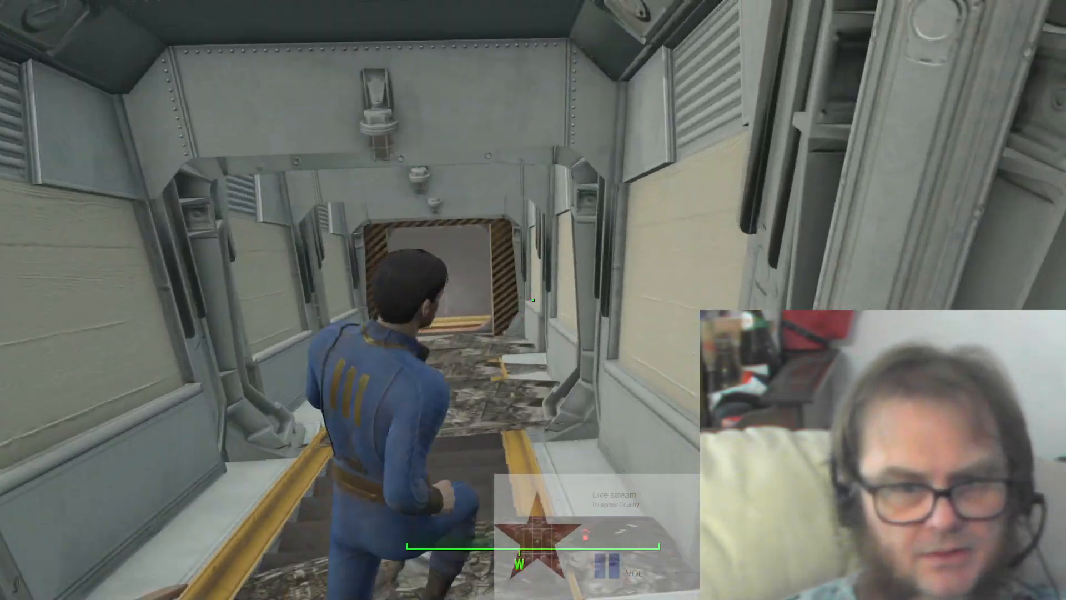
key(w)
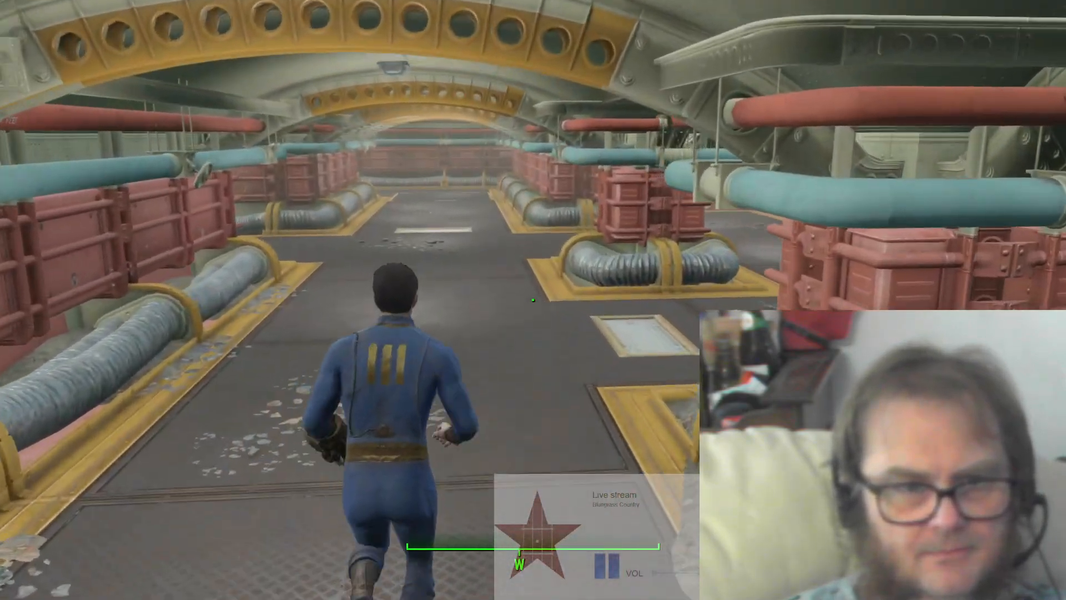
Step: Inspect the red-walled utility room's layout and pass through its Inter Modular doorway
key(w)
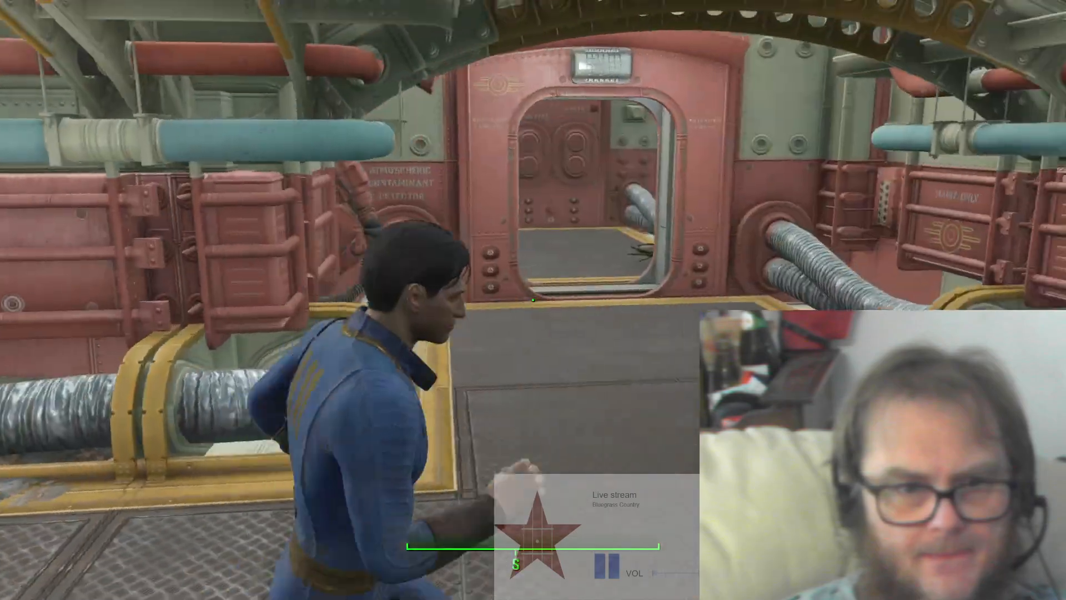
key(w)
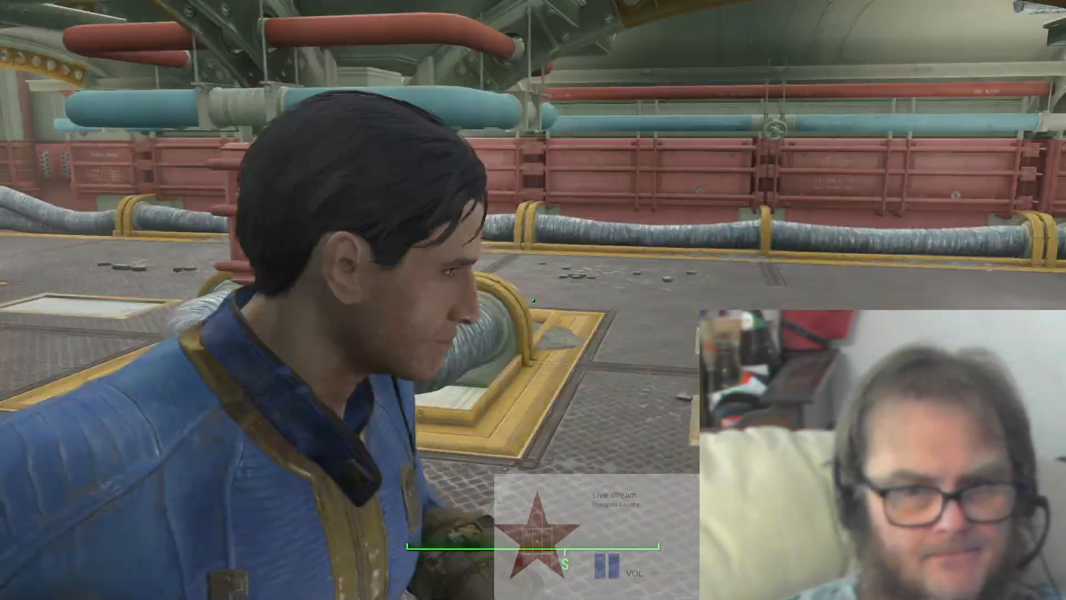
key(w)
key(w)
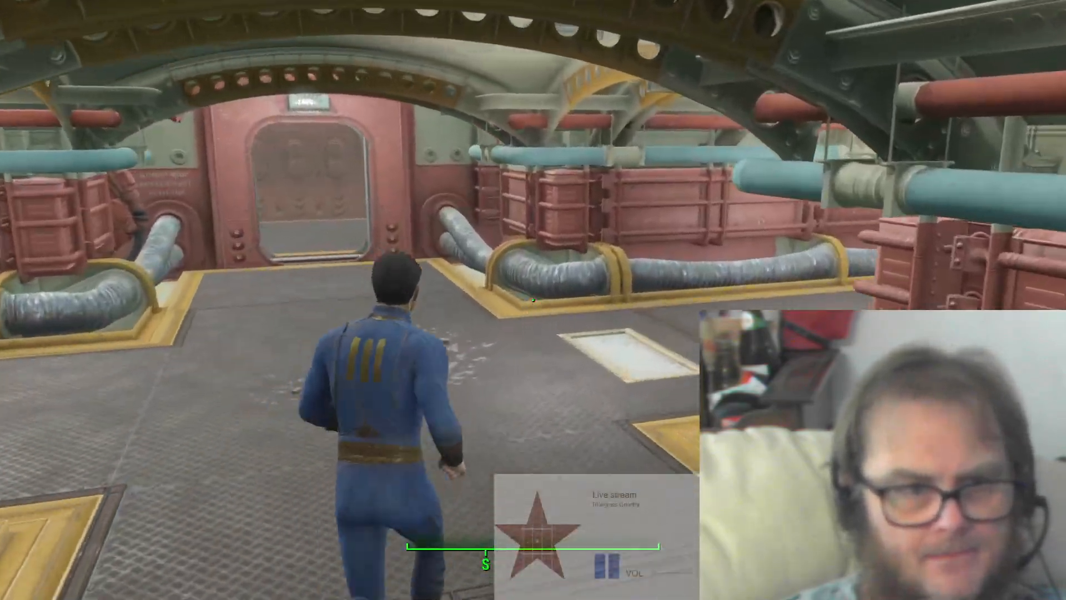
key(w)
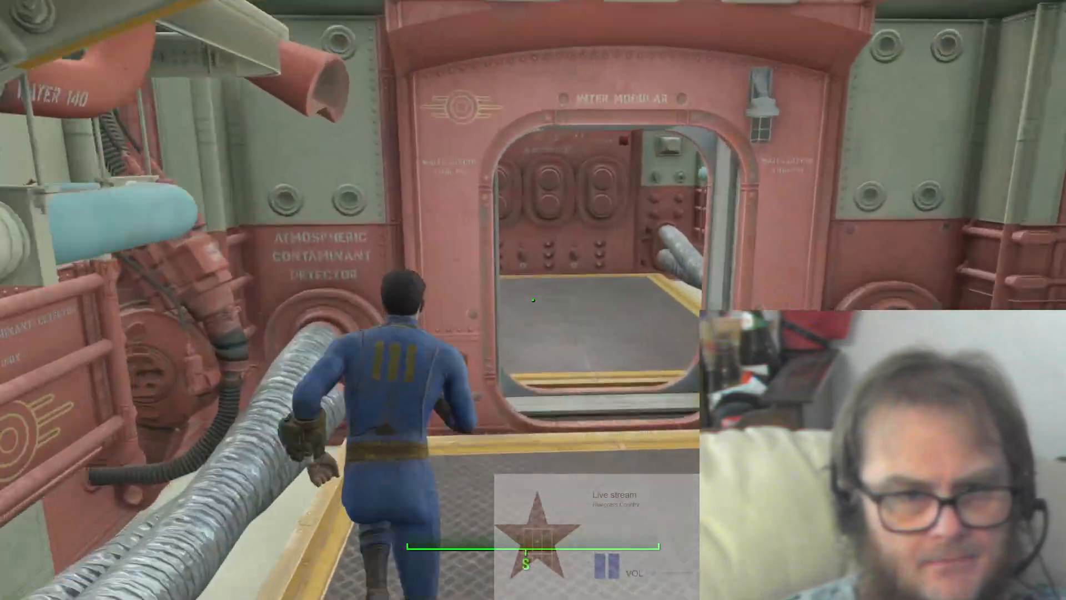
key(w)
key(w)
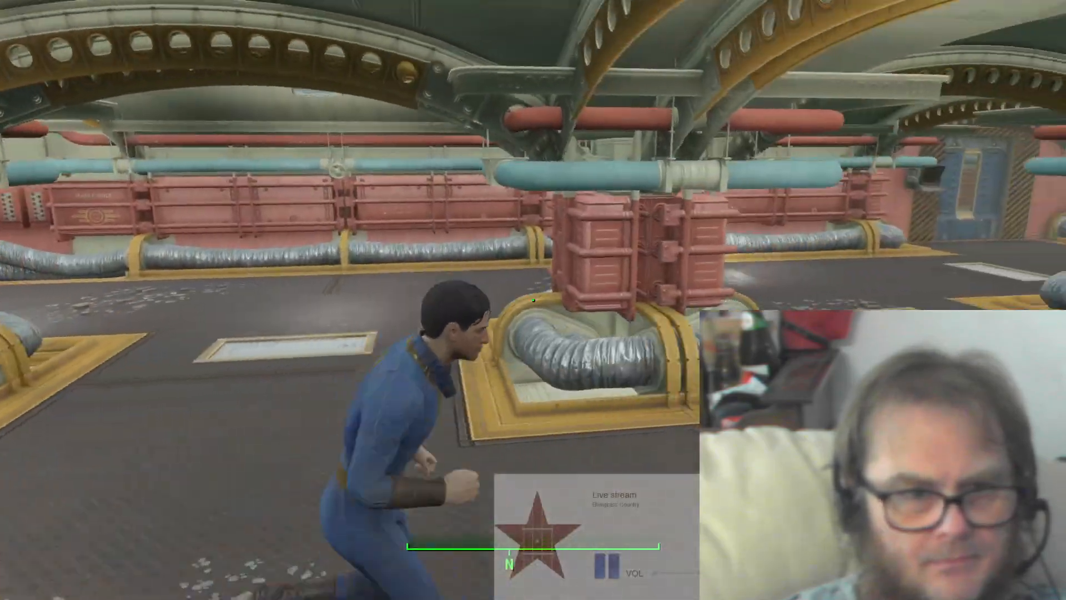
Step: Follow the grey corridor up the rubble-covered stairs and enter the utility room through the striped doorway to check its creatures
key(w)
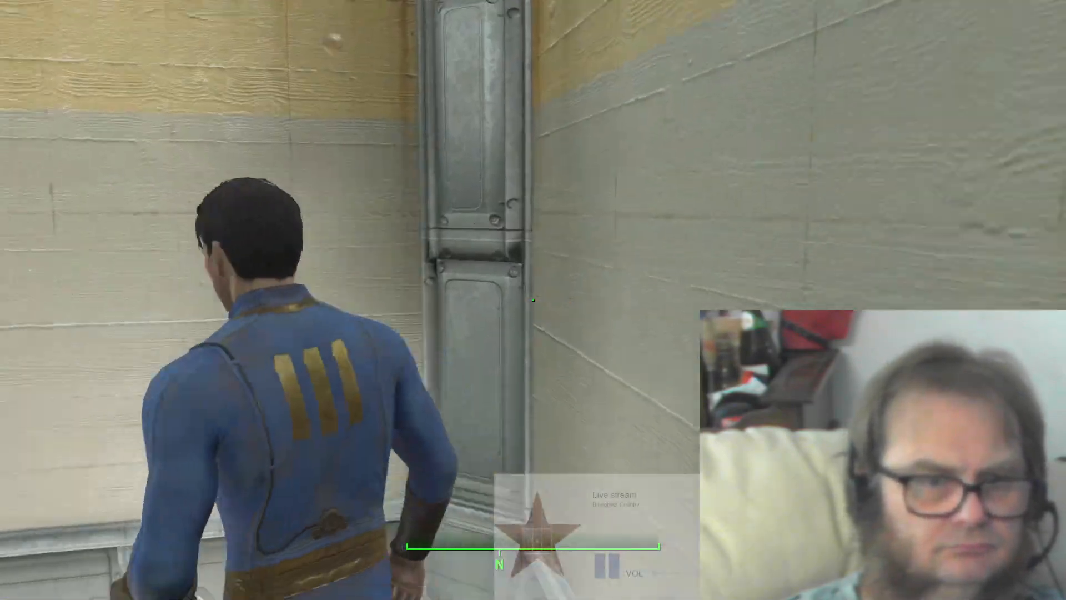
key(w)
key(w)
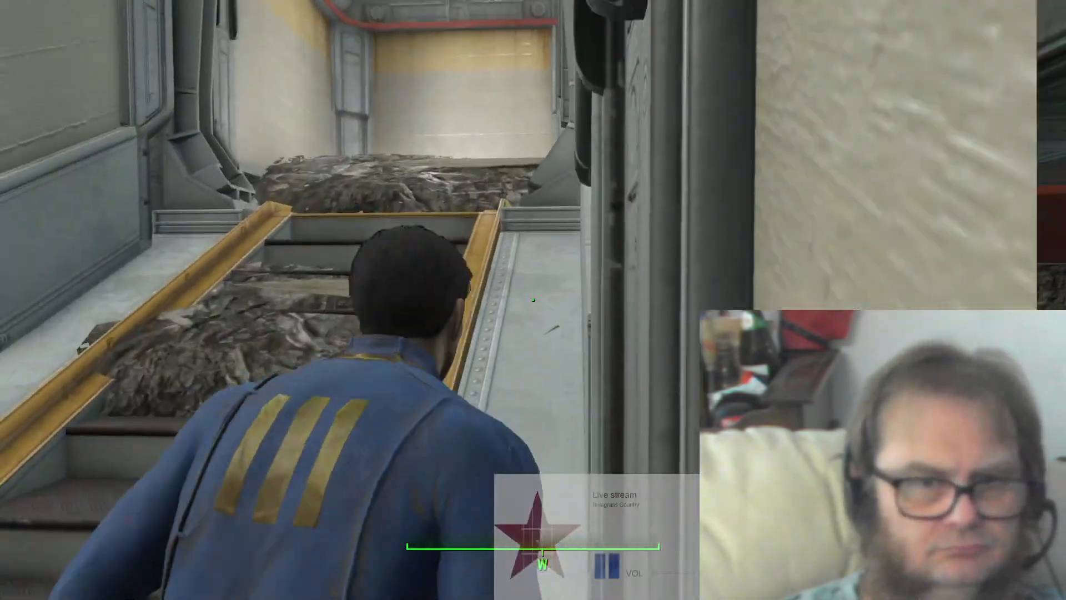
key(w)
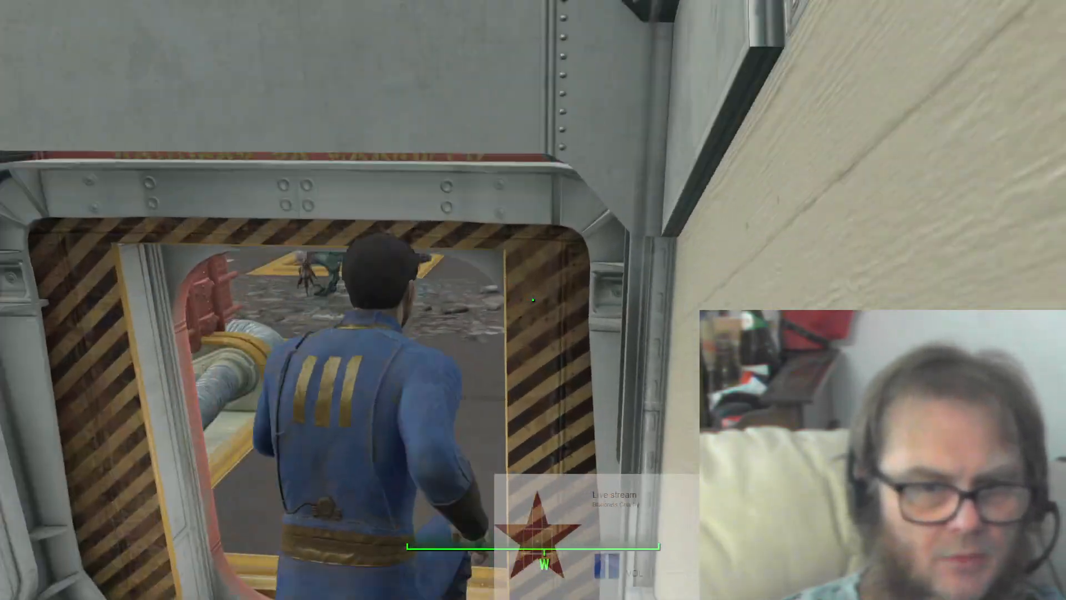
key(w)
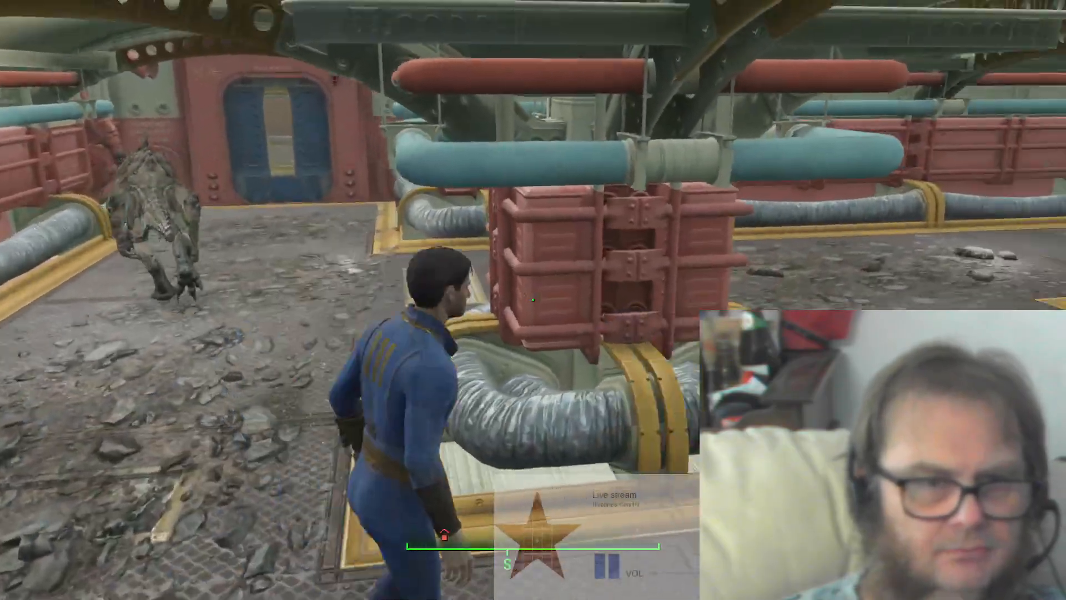
Step: Explore the rubble-strewn utility room and the adjoining pillared hall, returning to the creature in the utility room
key(w)
key(w)
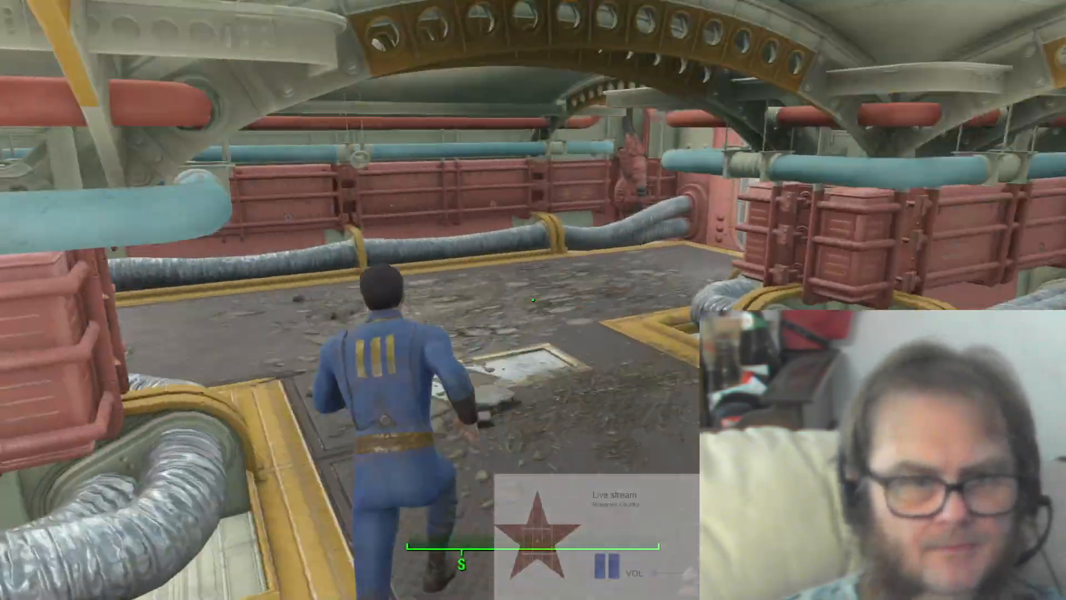
key(w)
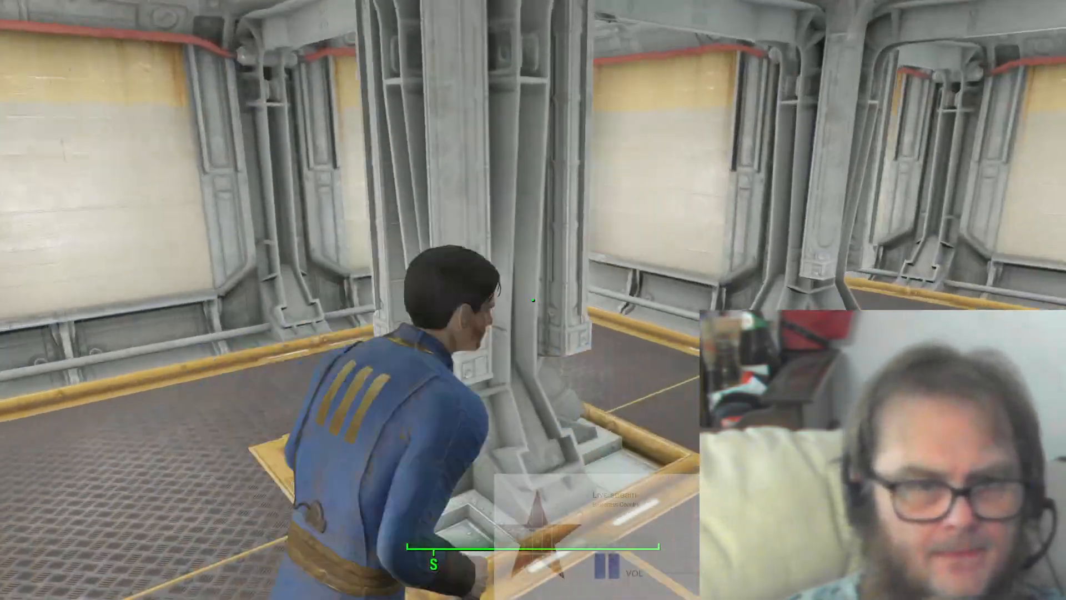
key(w)
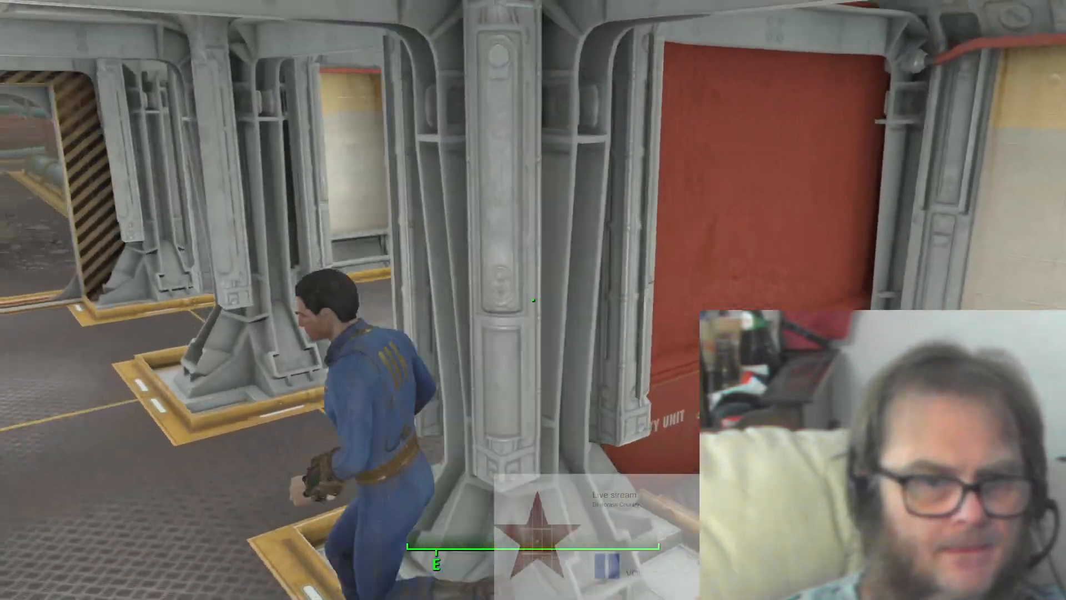
key(w)
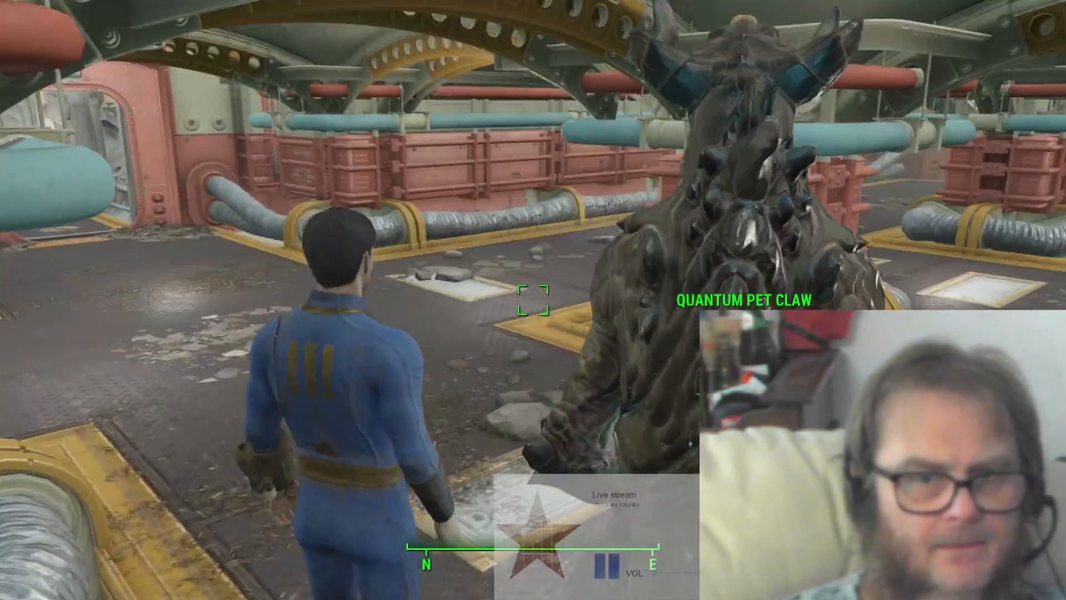
Step: Approach the Quantum Pet Claw in the utility room, interact with it, and open its inventory
key(w)
key(a)
key(w)
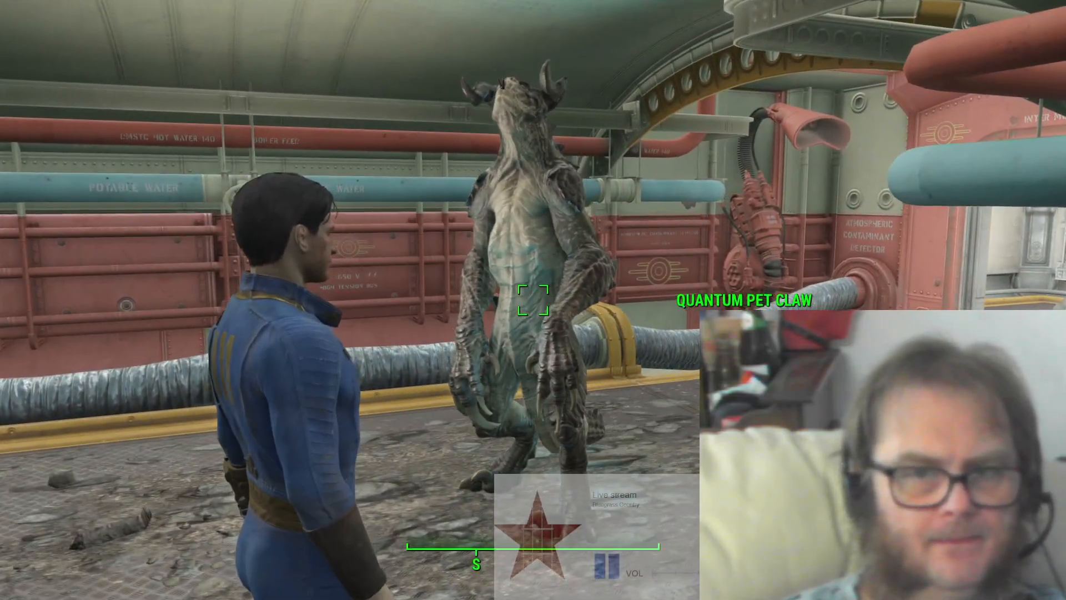
key(e)
key(x)
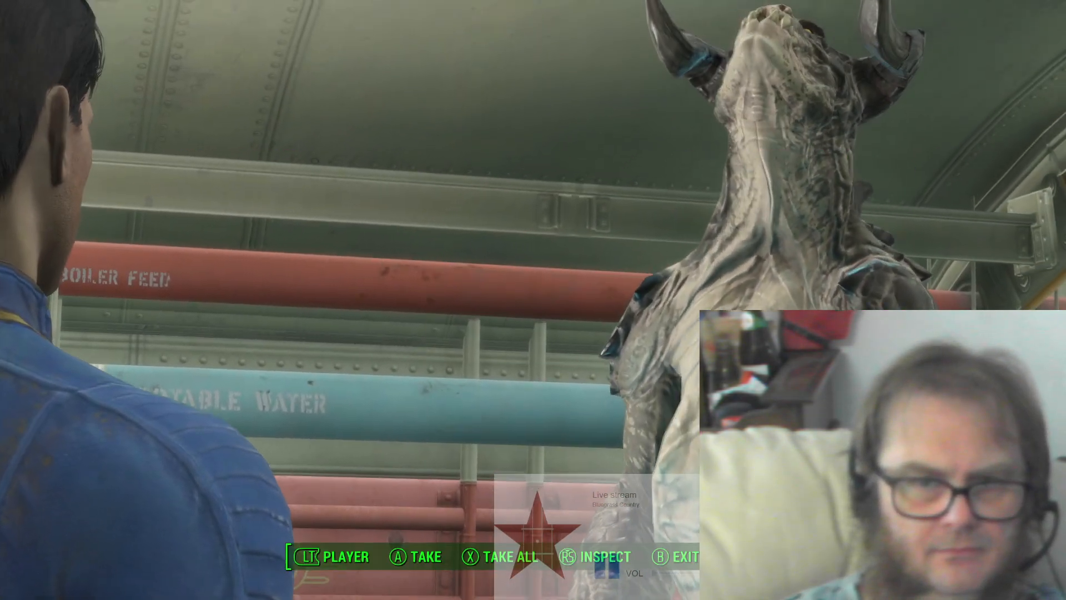
Step: Take the Spawn Qu DC grenade from the Quantum Pet Claw and equip the creature with Pelt, DC, UFO
key(Right)
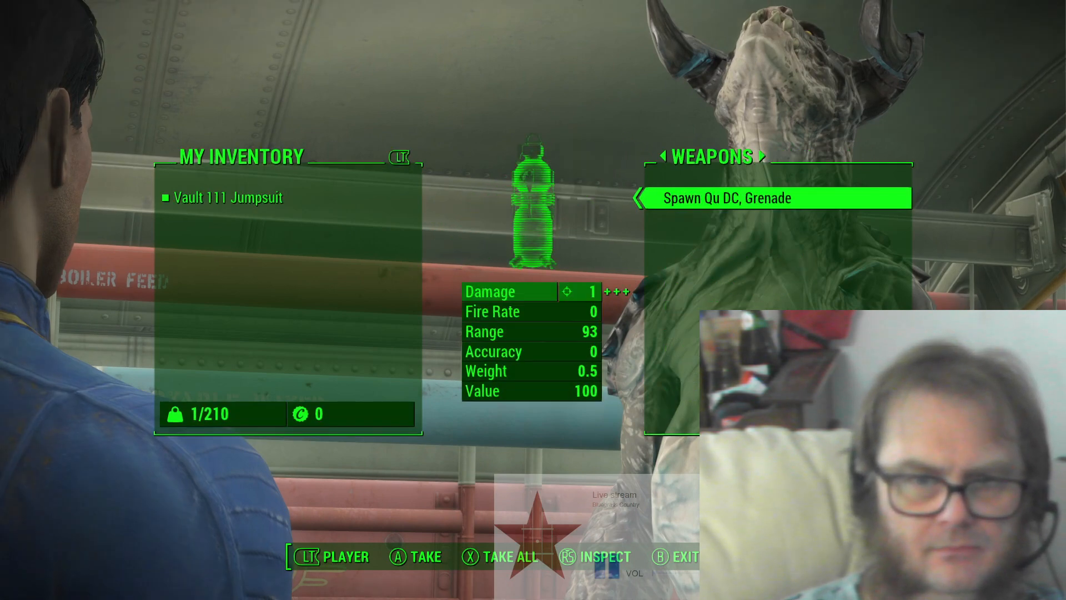
key(e)
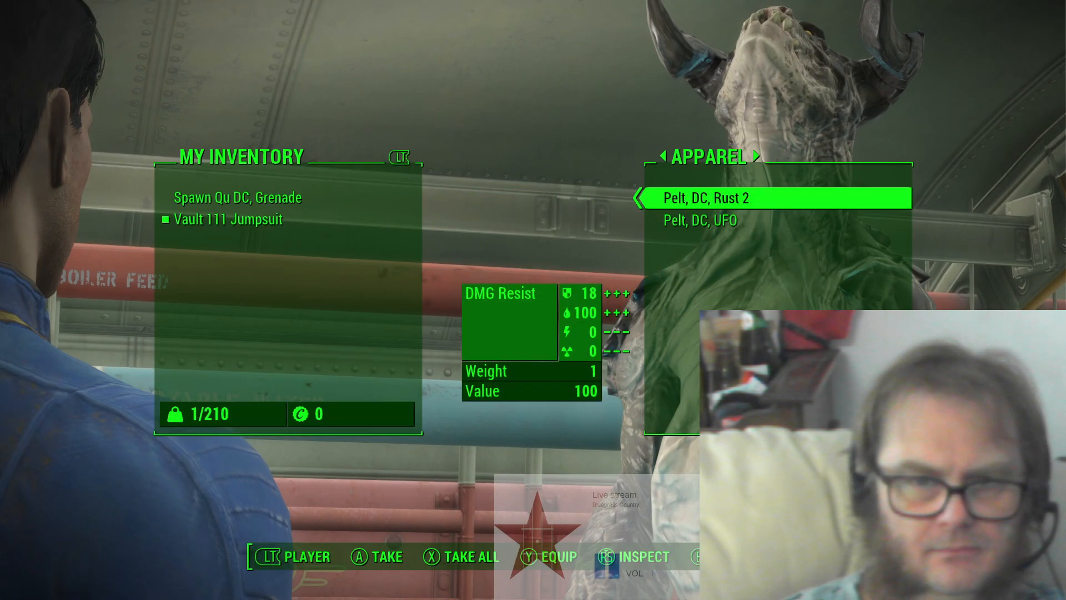
key(Right)
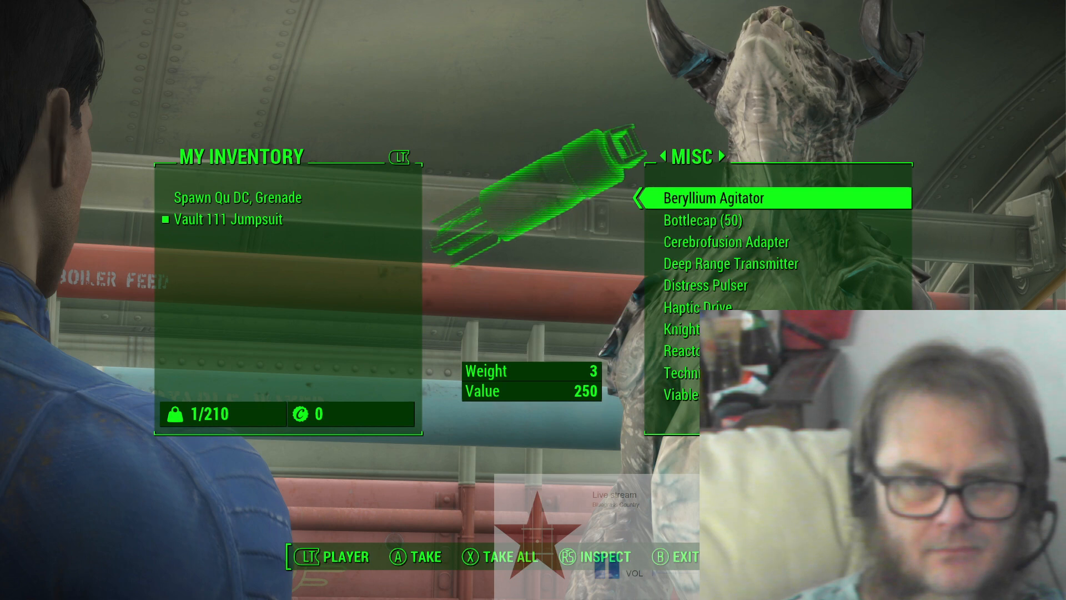
key(Left)
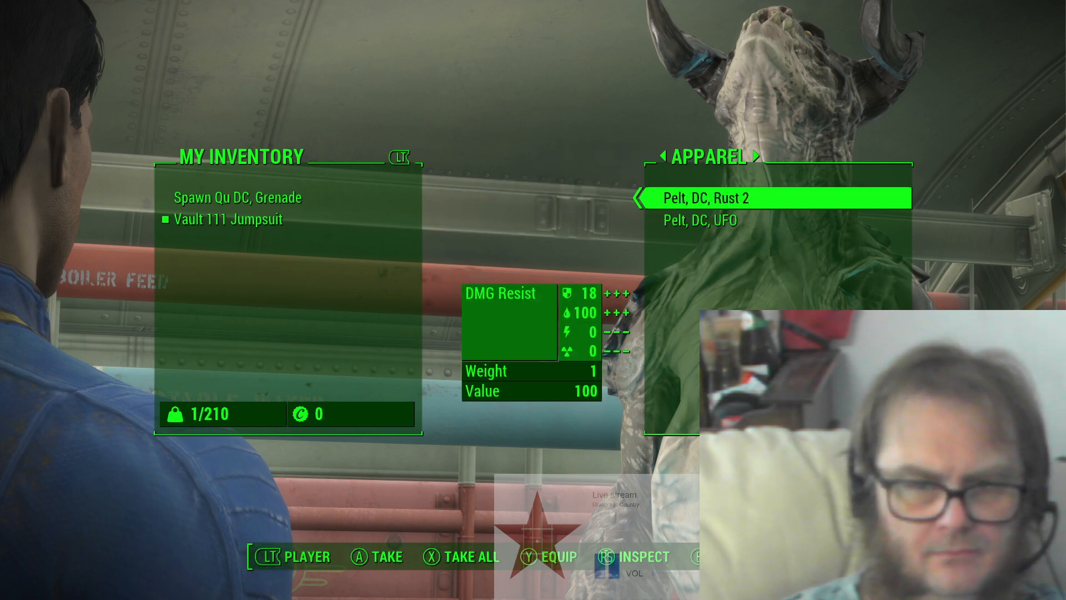
key(t)
key(Down)
key(t)
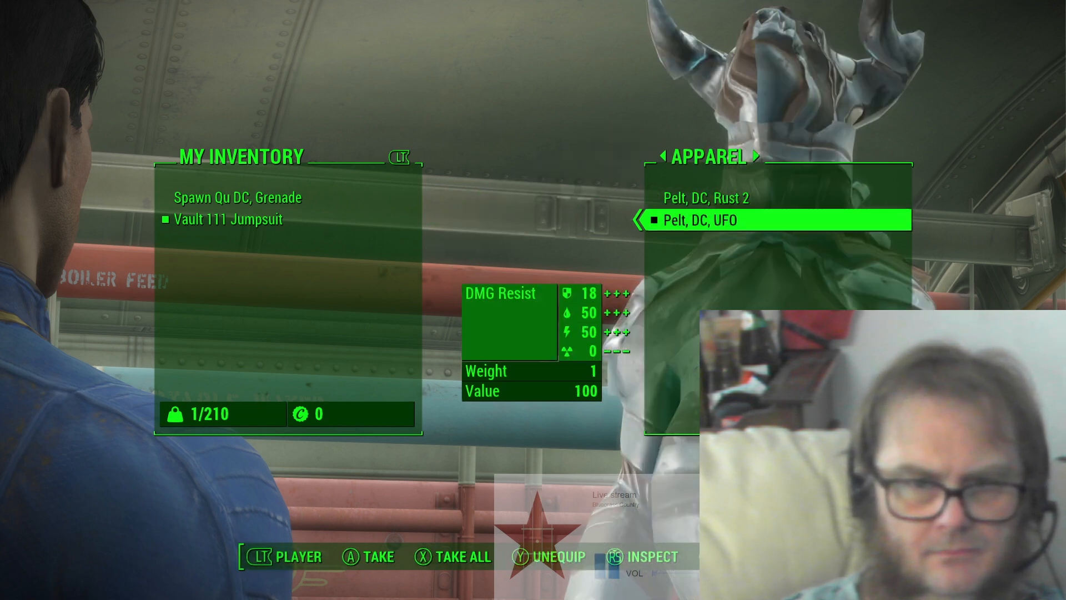
Step: Take the 50 bottlecaps from the Quantum Pet Claw and close its inventory
key(Right)
key(e)
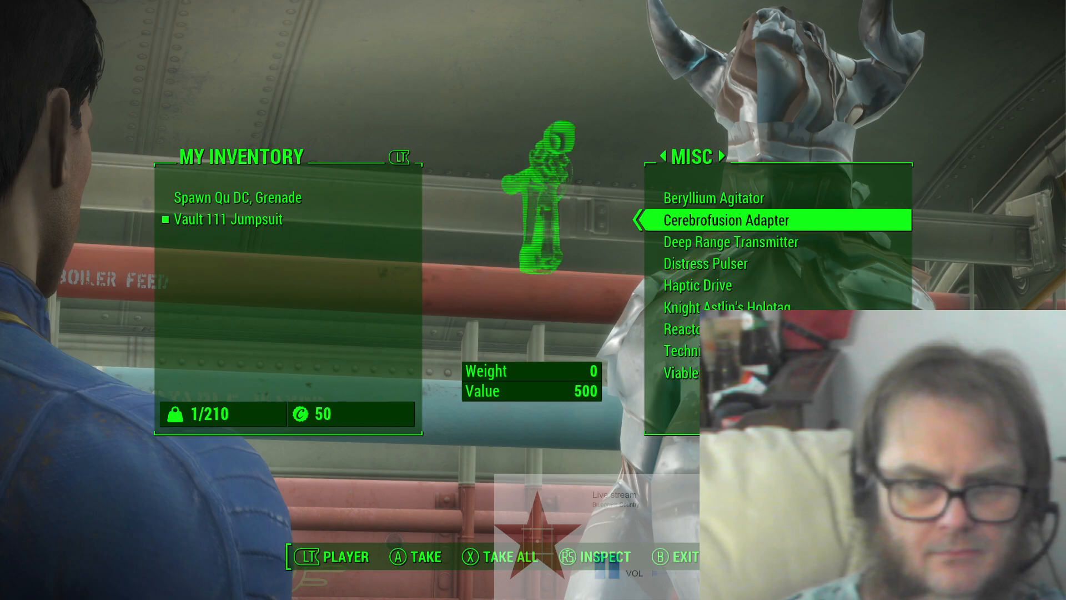
key(Right)
key(Tab)
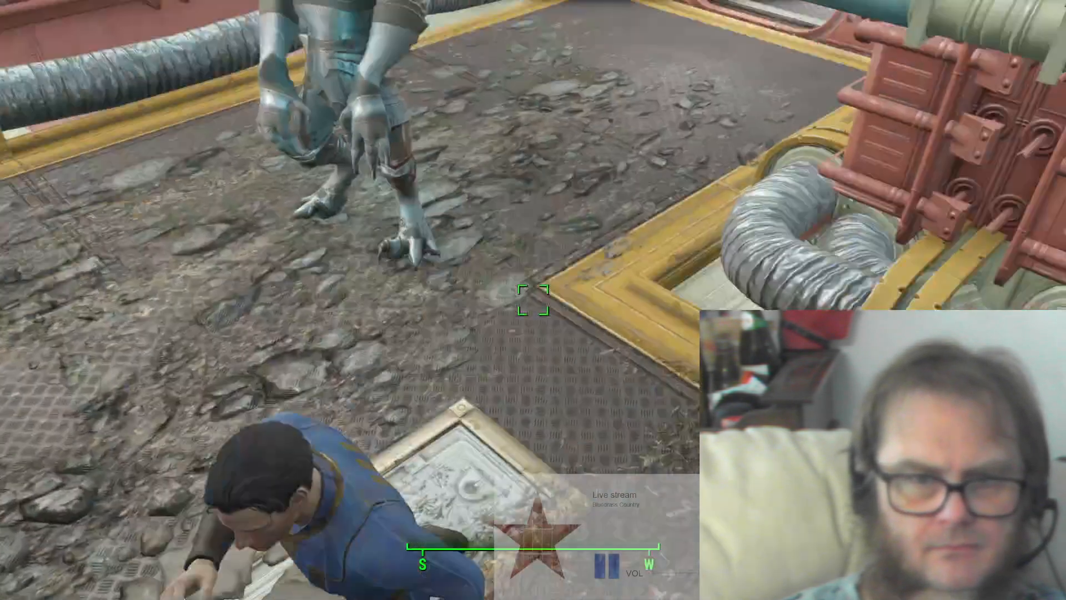
Step: Run through the red-panelled utility hall into the reactor room and go around the reactor to the red workshop bench
key(w)
key(w)
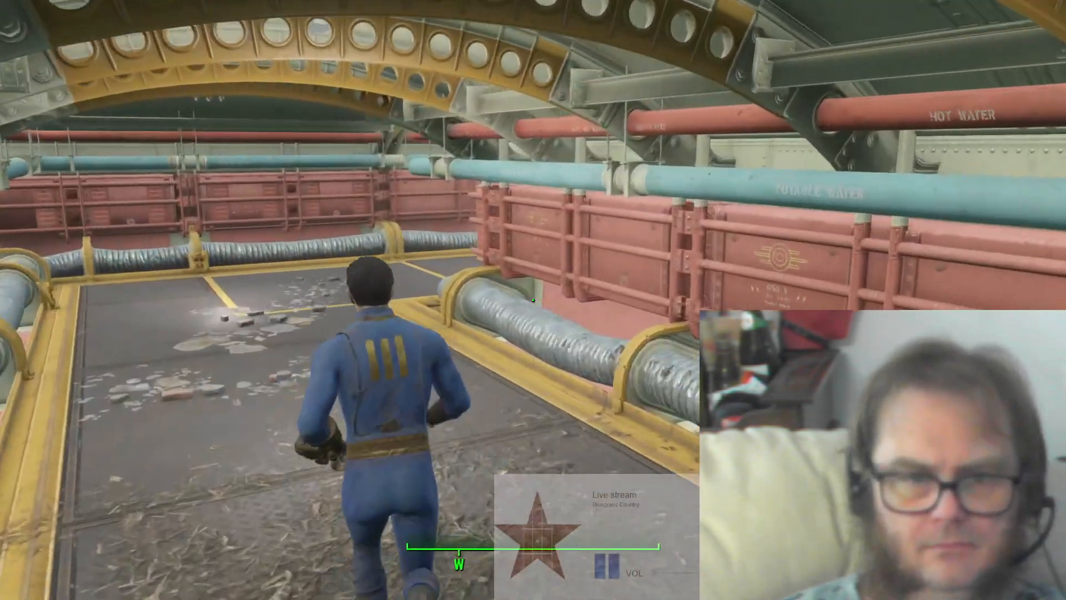
key(w)
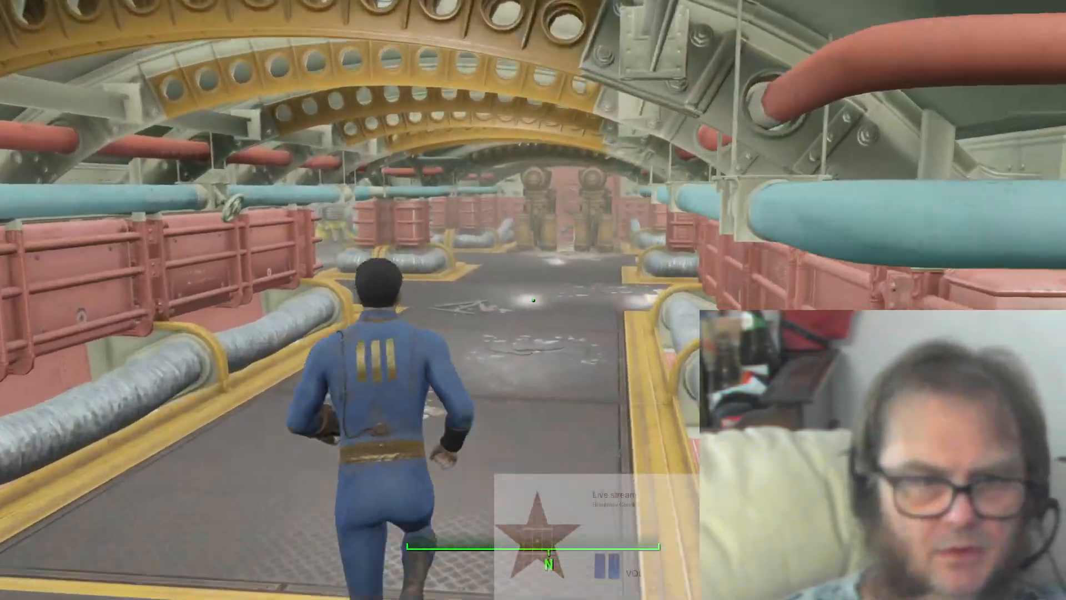
key(w)
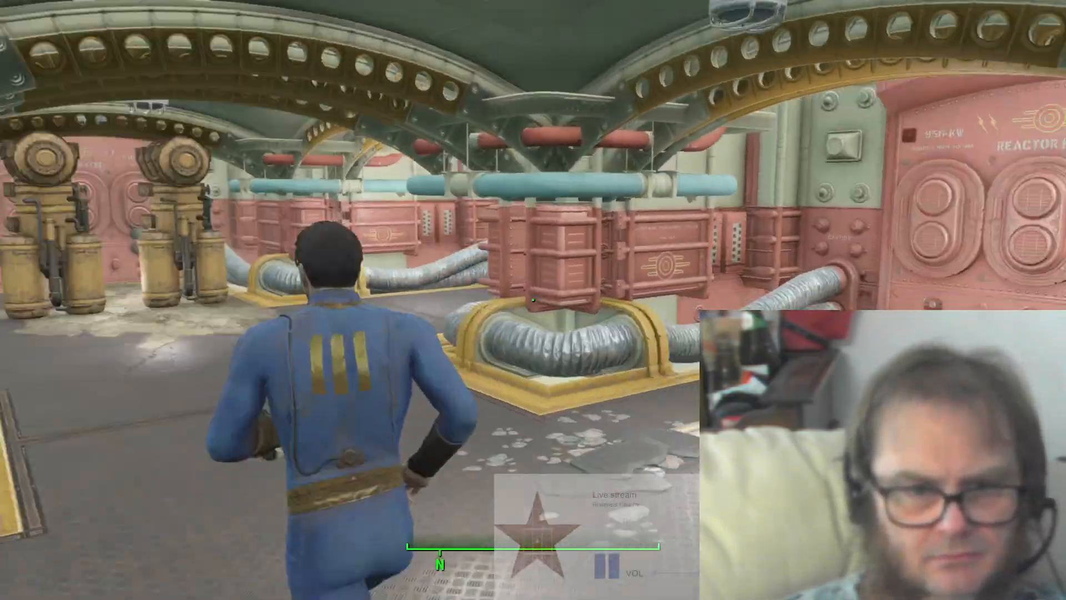
key(w)
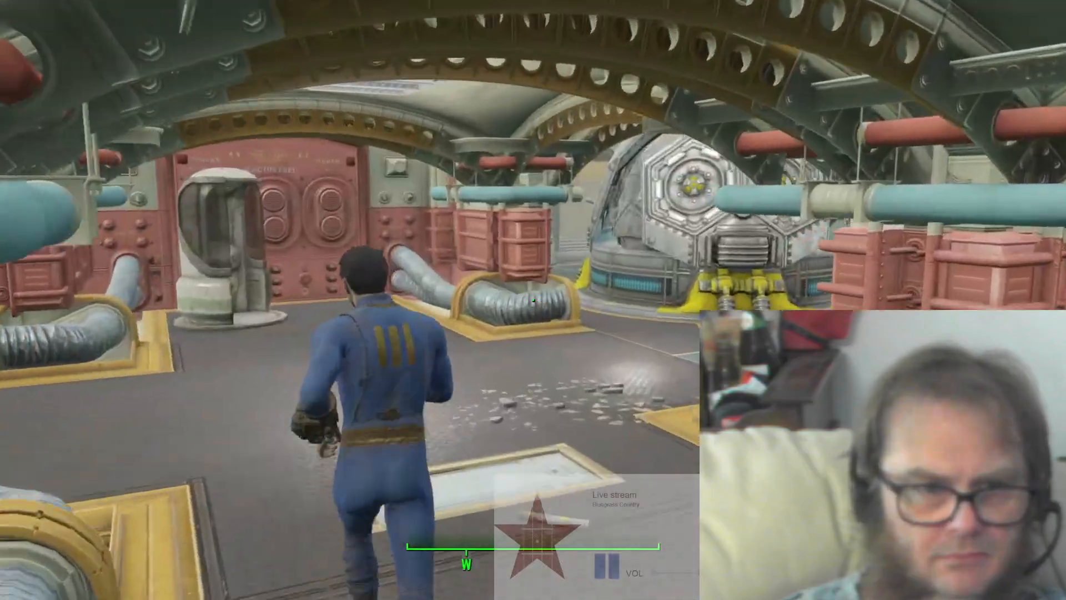
key(w)
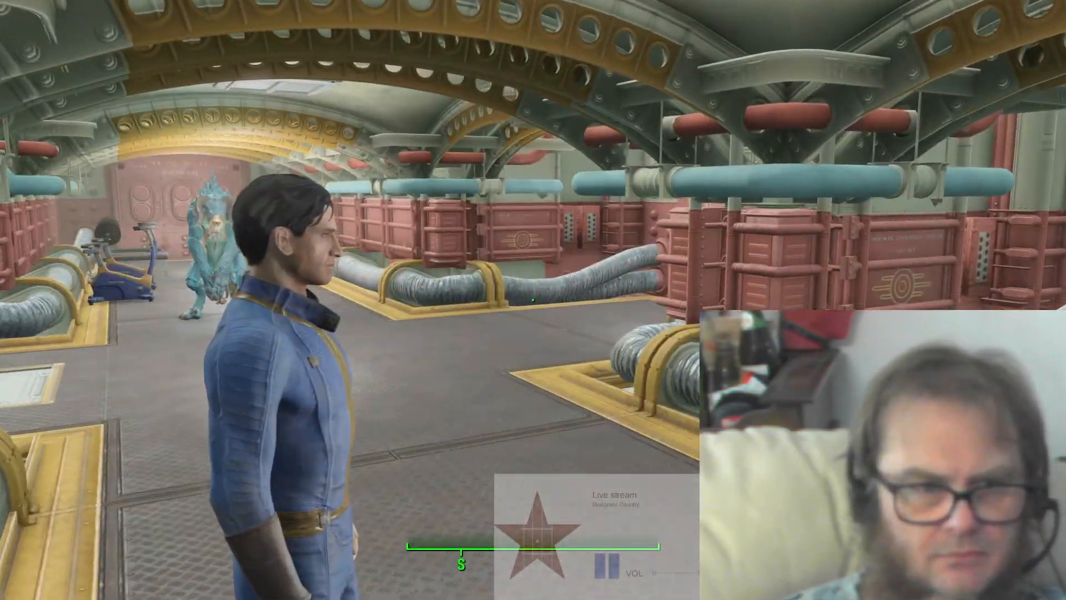
key(w)
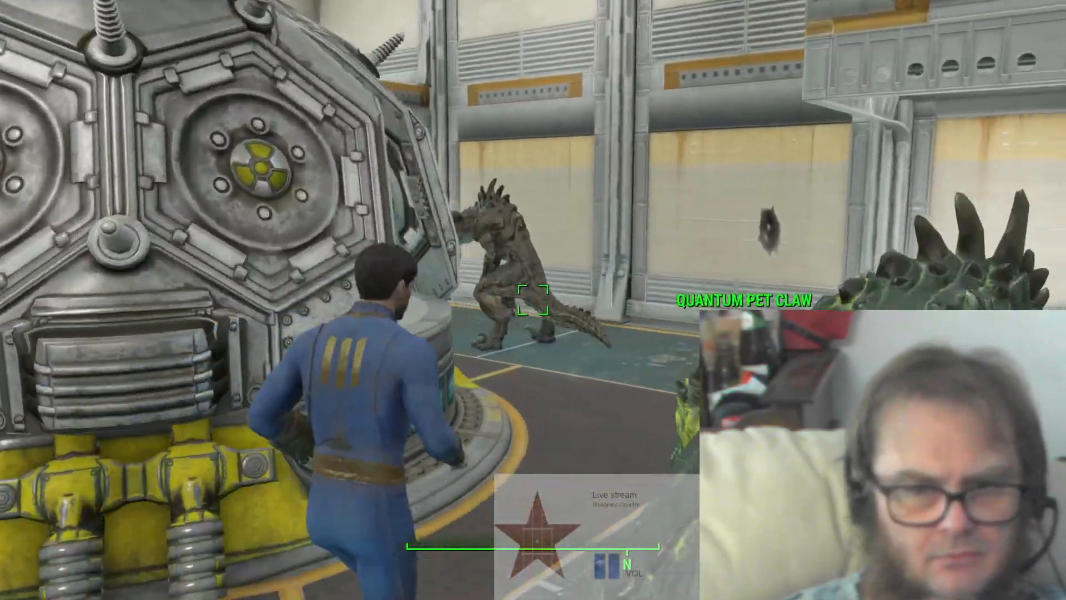
key(w)
key(w)
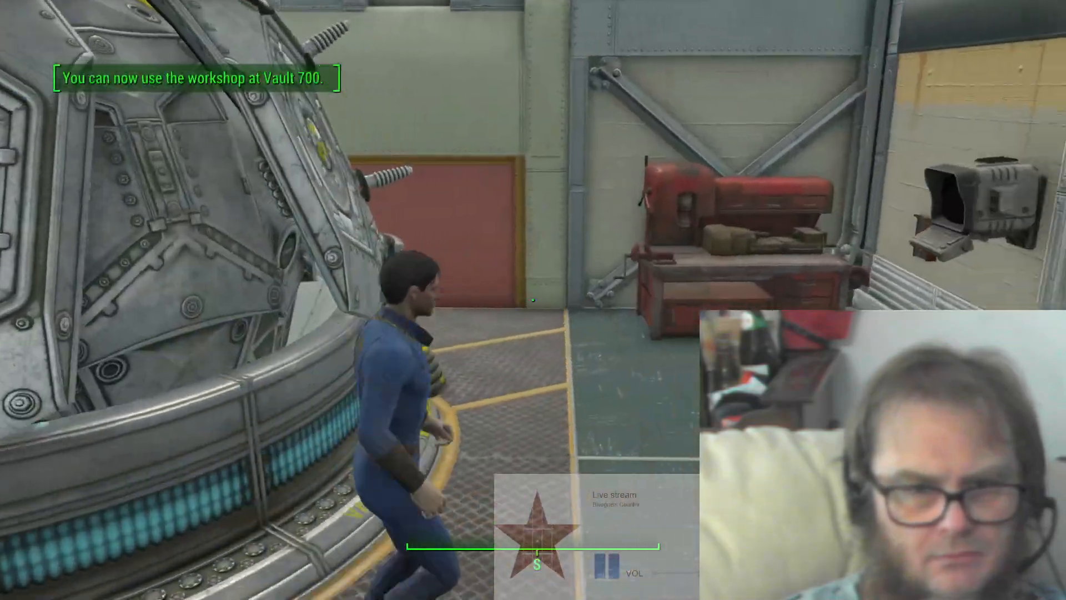
Step: Circle the reactor past the Quantum Pet Claws and inspect the workshop bench, intercom and wall terminal
key(w)
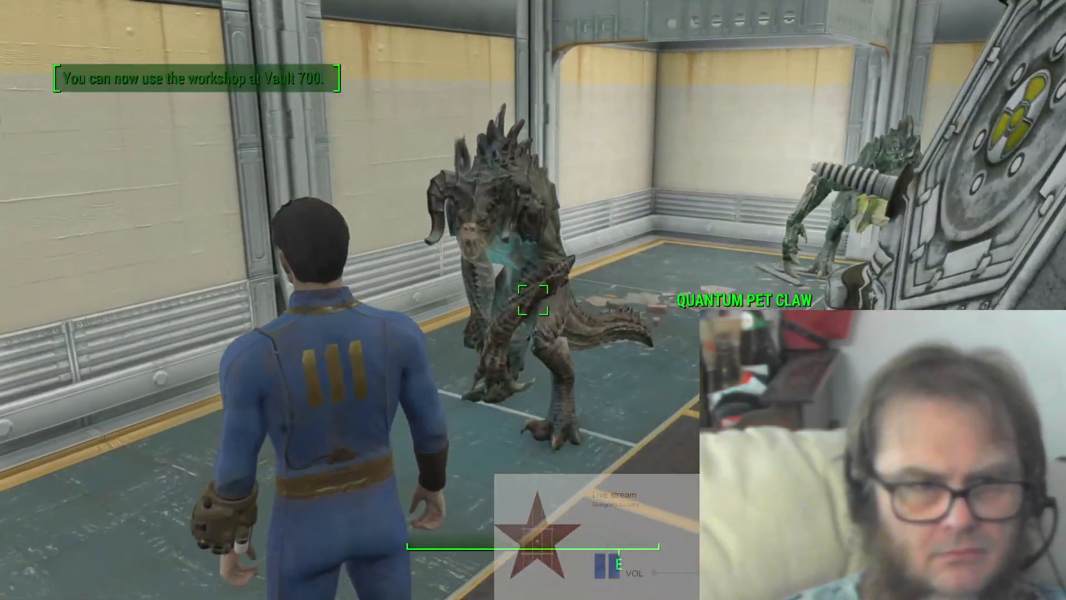
key(w)
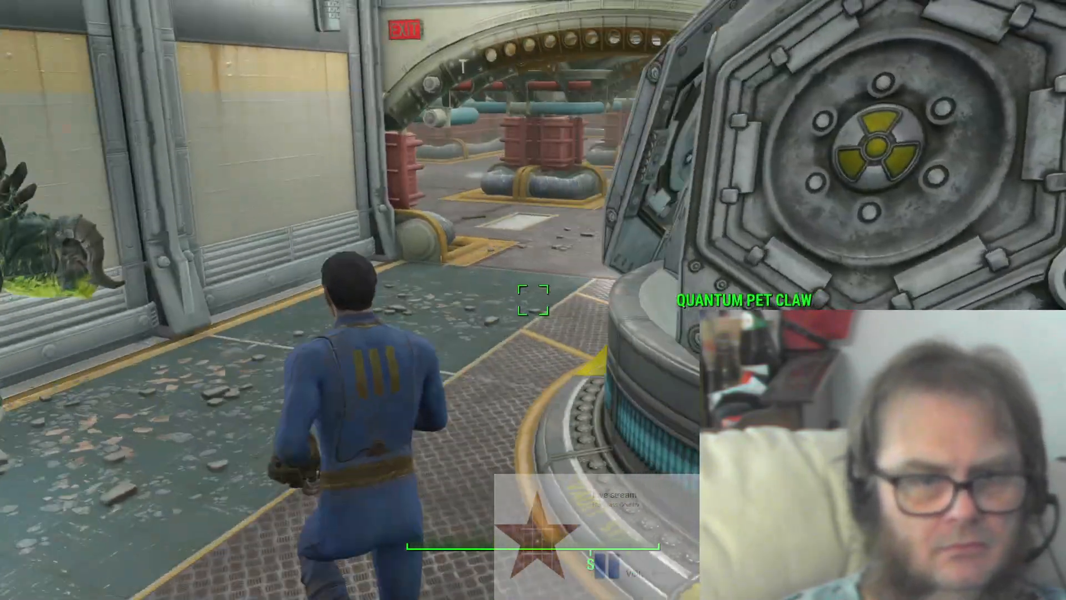
key(s)
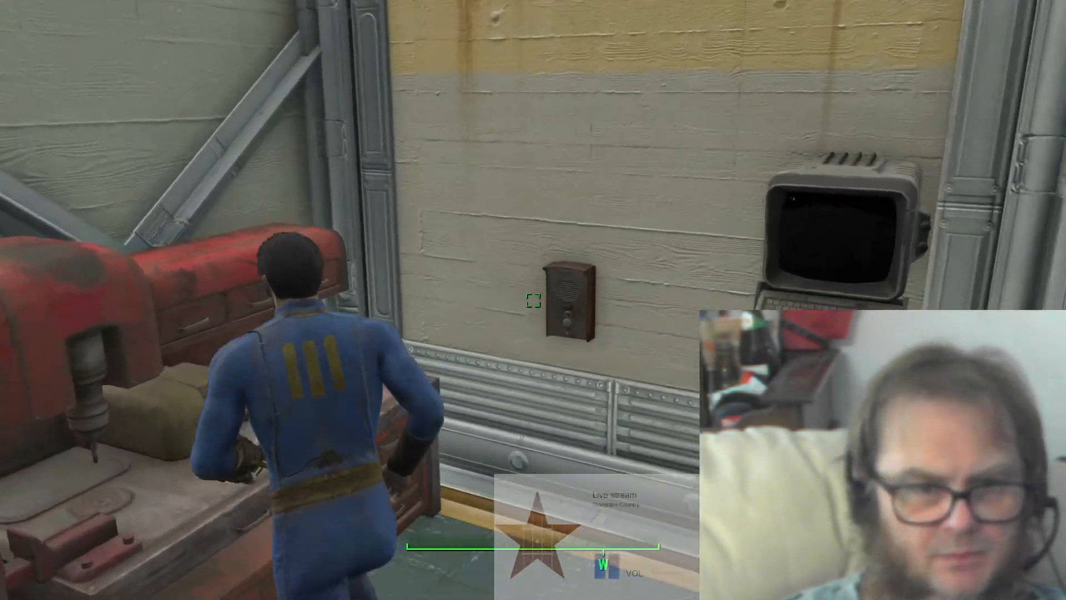
key(w)
key(s)
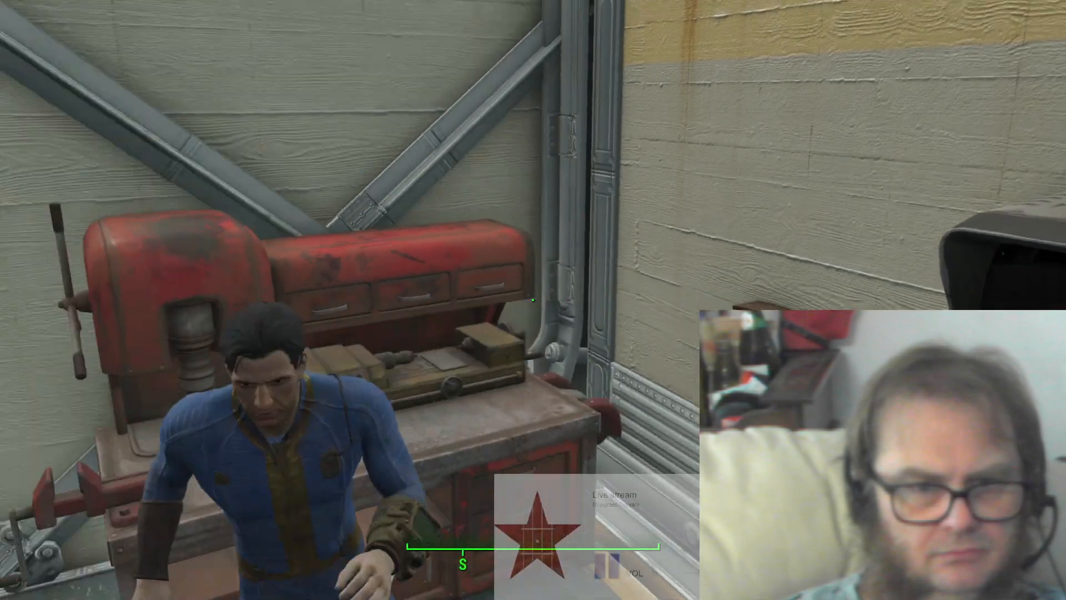
Step: Check the Quantum Pet Claws in the adjoining utility hall and head back towards the reactor
key(a)
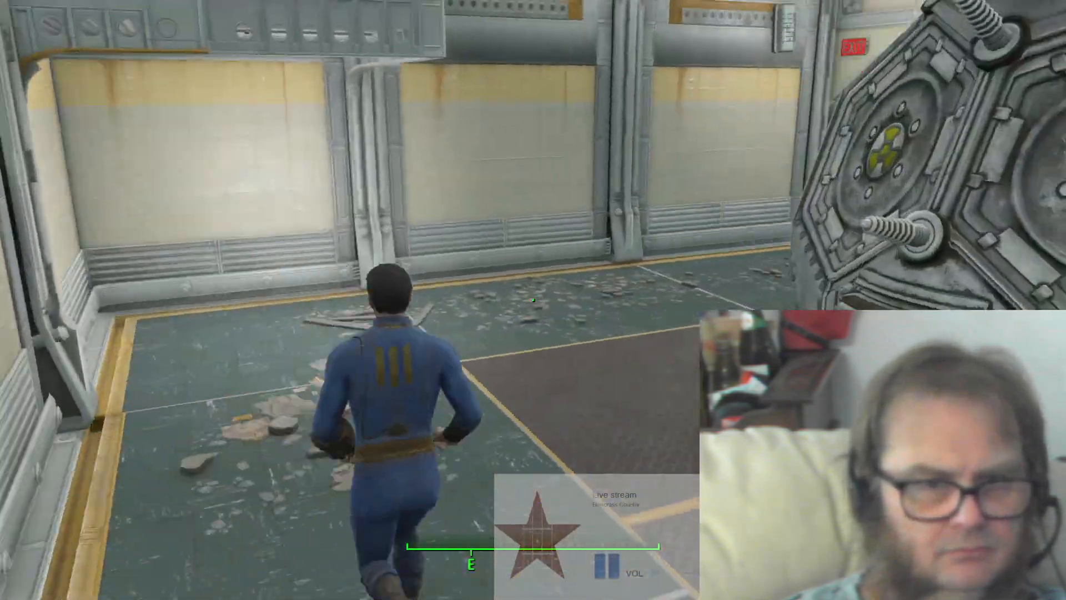
key(w)
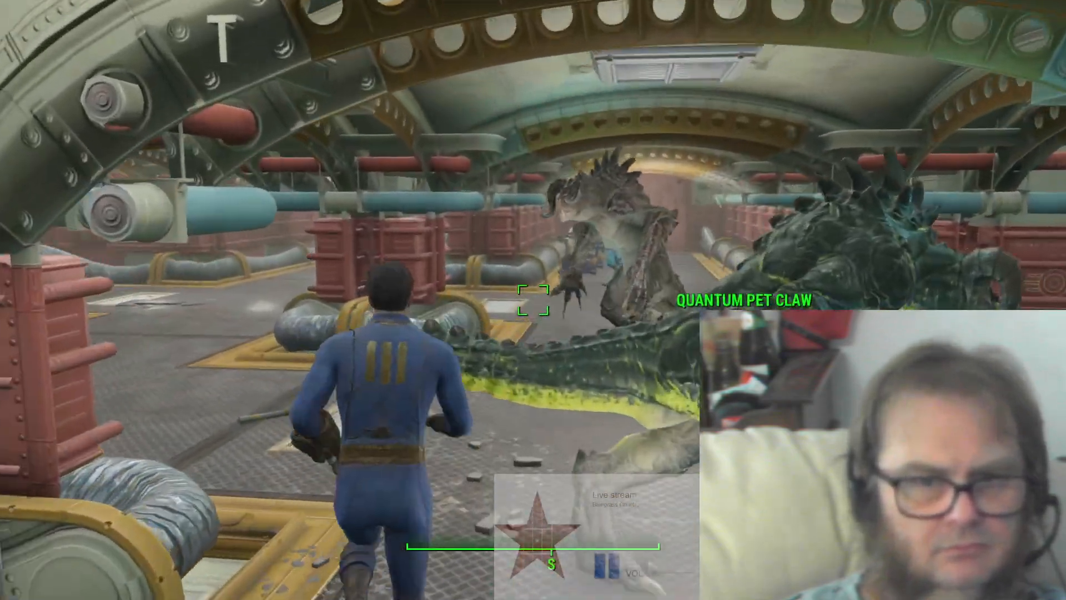
key(w)
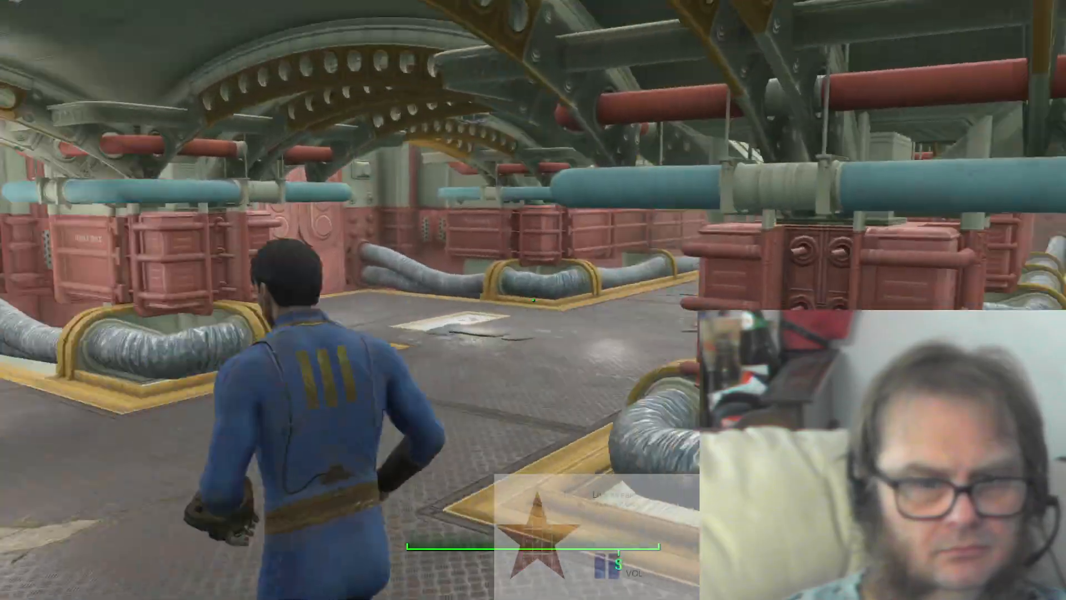
key(s)
key(w)
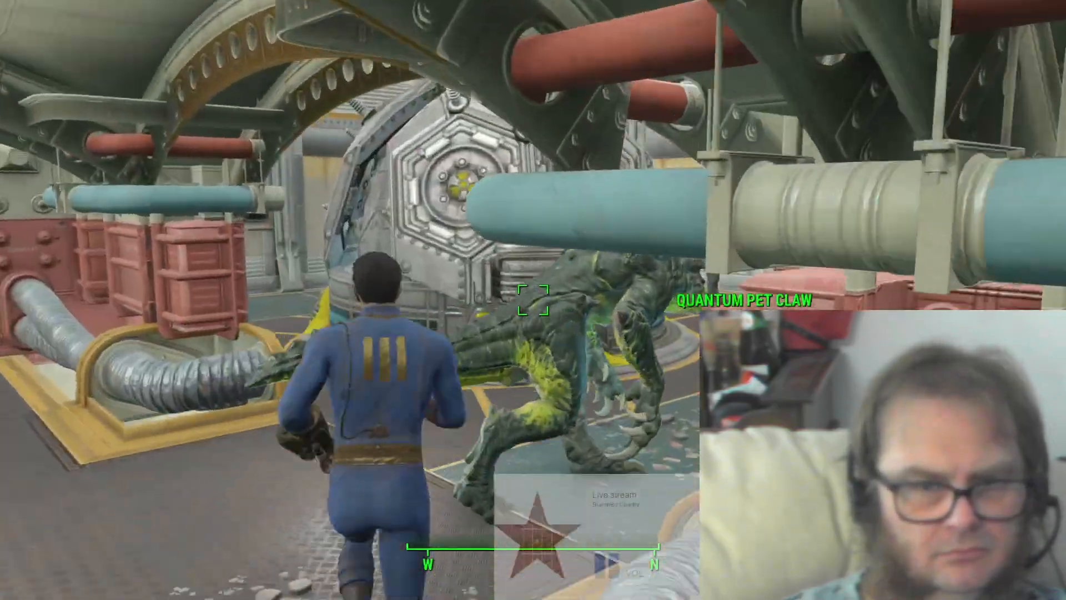
Step: Approach the Spawn Workshop NPC intercom between the workshop bench and the wall terminal
key(w)
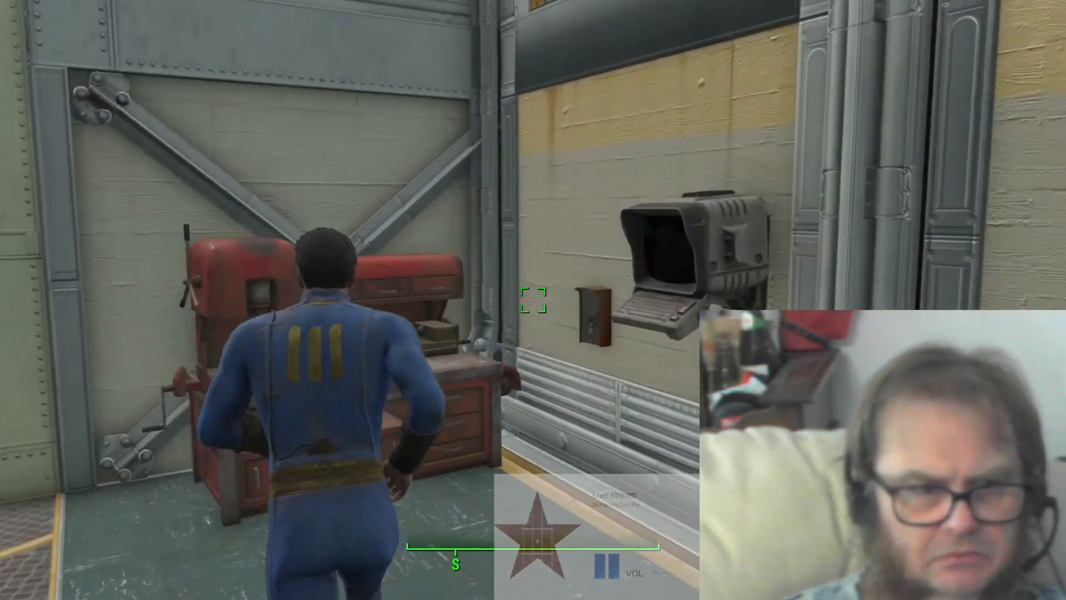
key(w)
key(w)
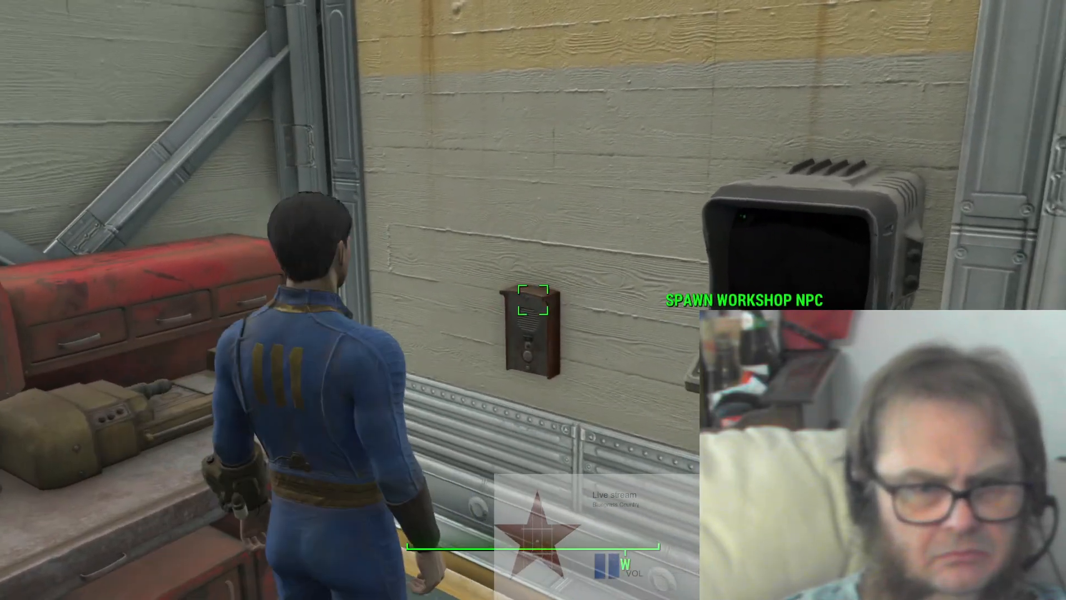
key(s)
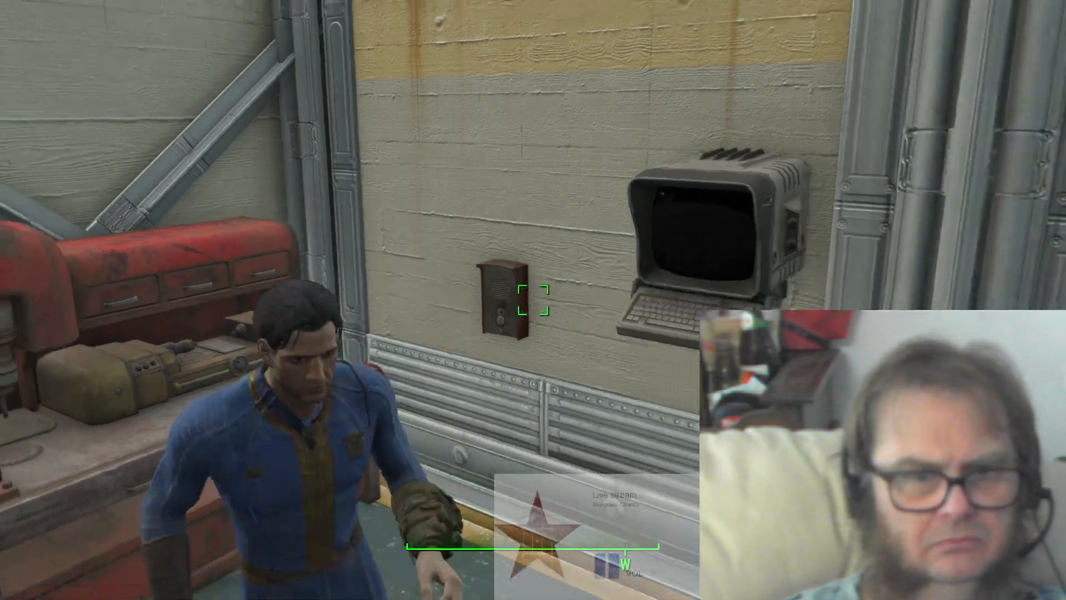
Step: Leave the reactor room and cross the utility hall to reach the rubble-strewn corridor where the enemies are
key(w)
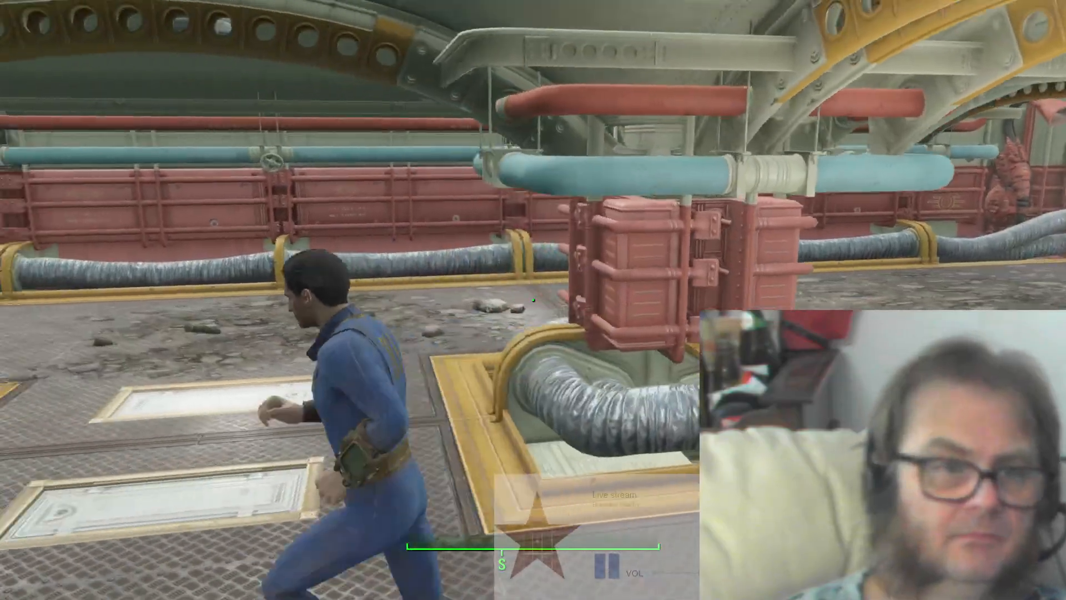
key(w)
key(a)
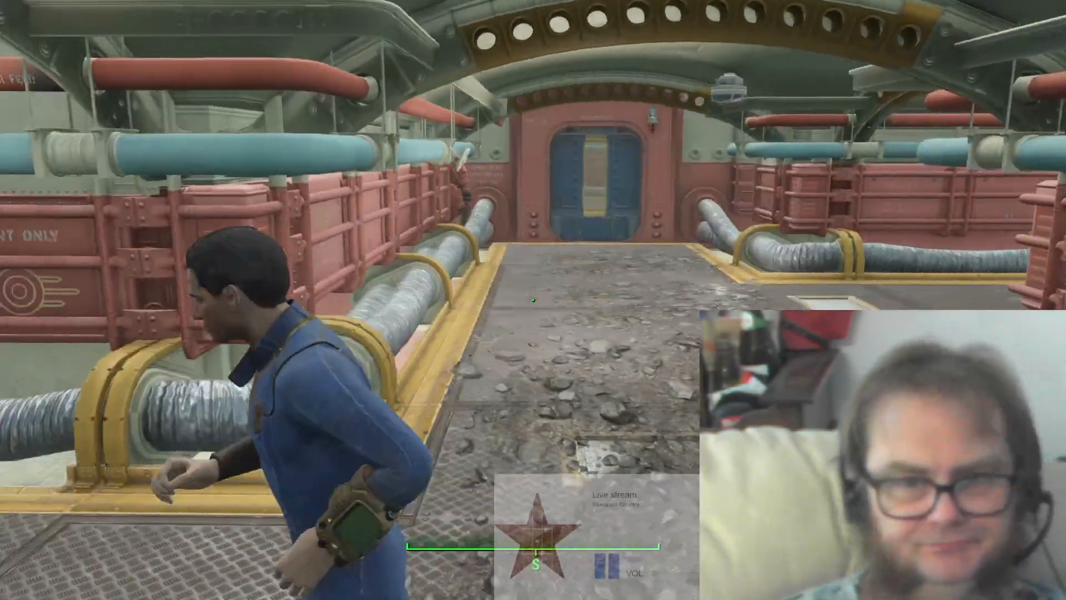
key(w)
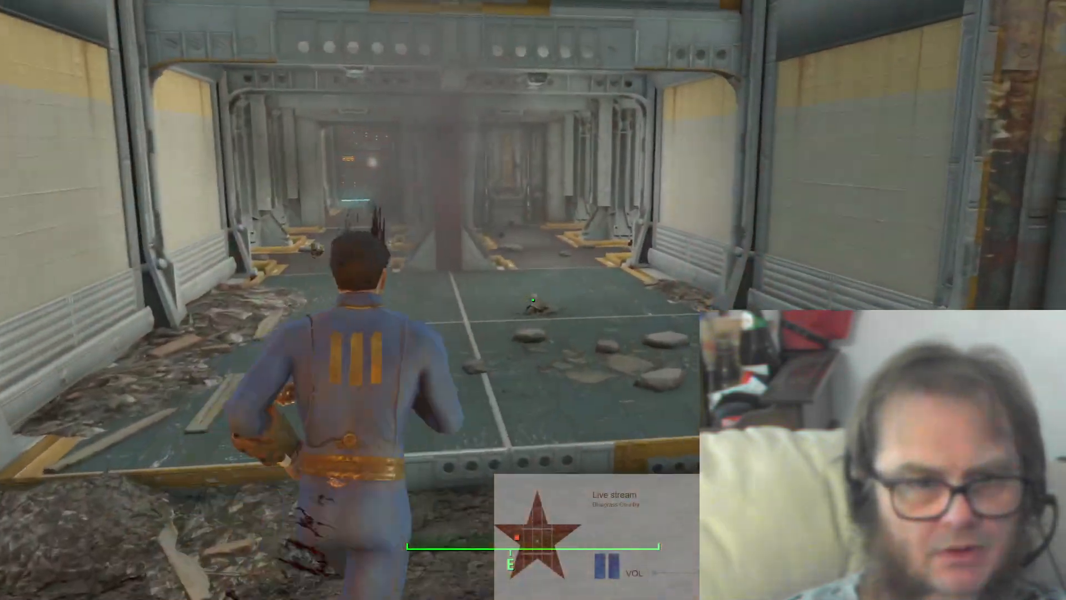
Step: Fight the Grell in the corridor and the pillared hall outside the Overseer's office
key(q)
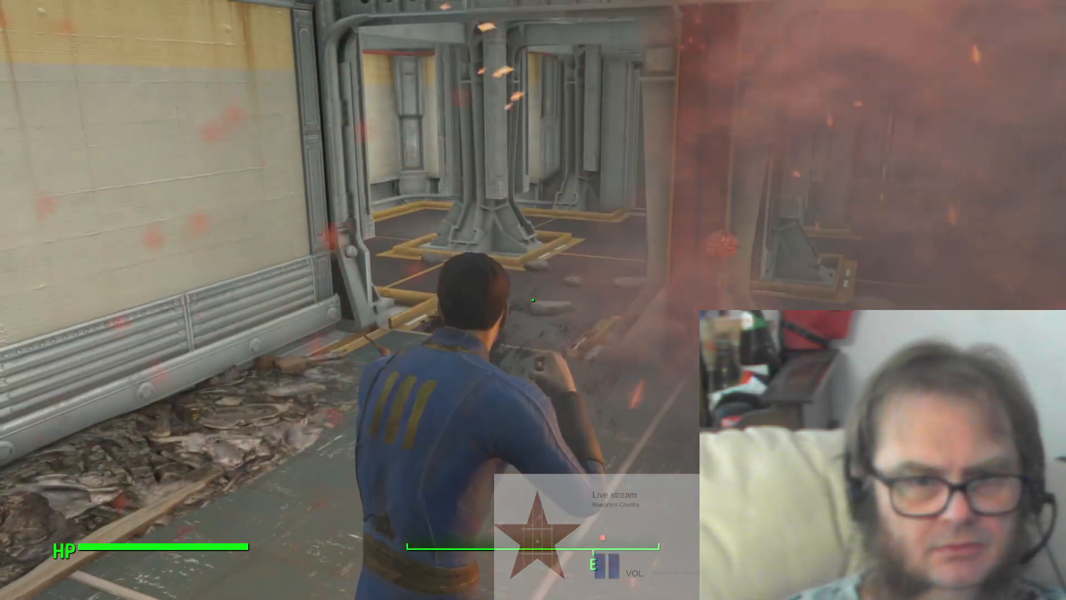
key(q)
key(e)
key(w)
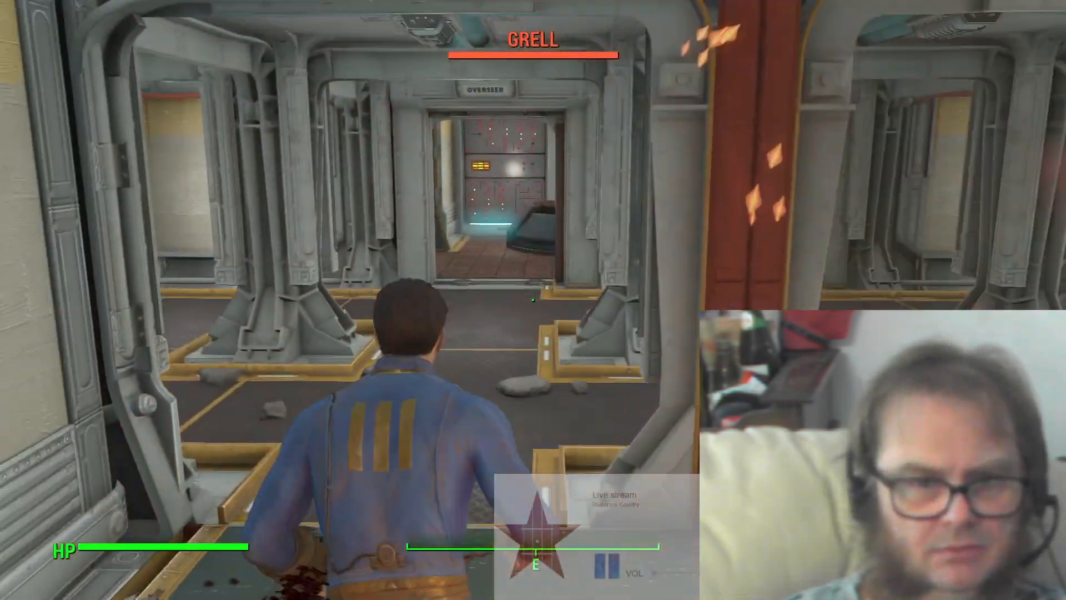
key(w)
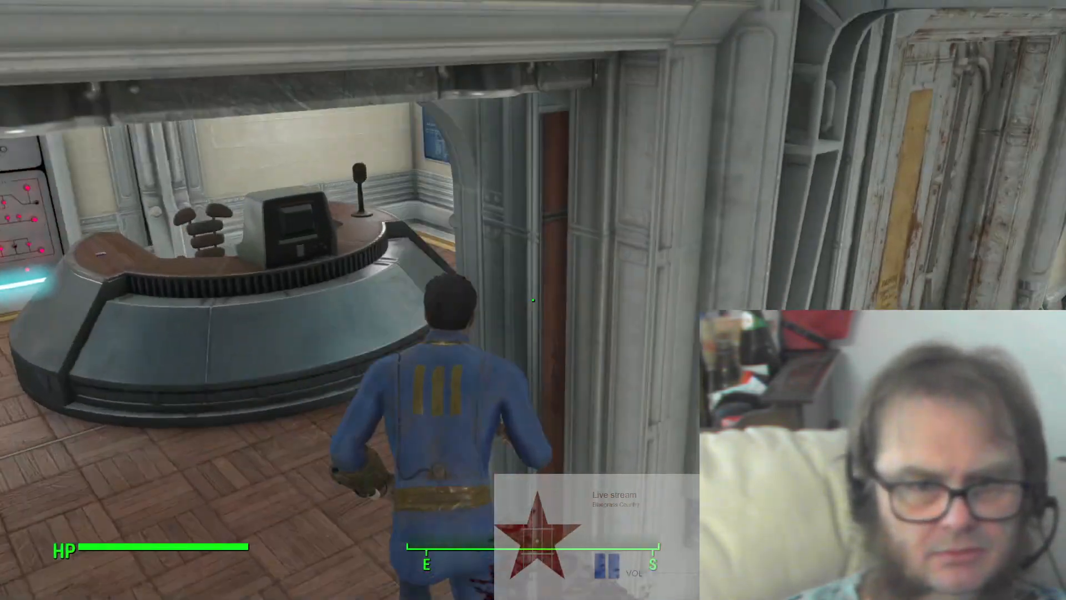
key(w)
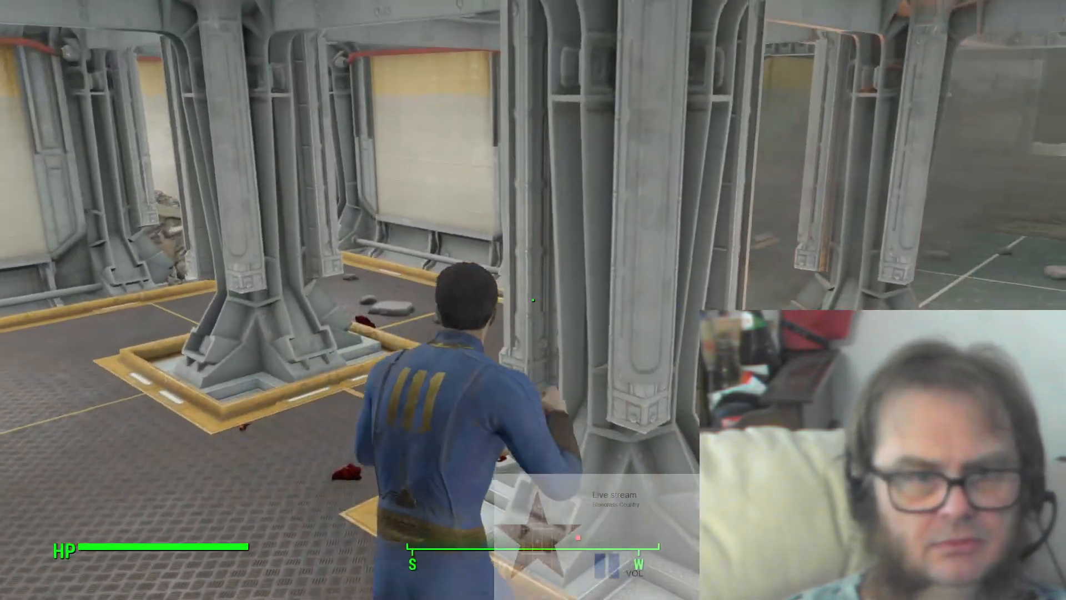
key(w)
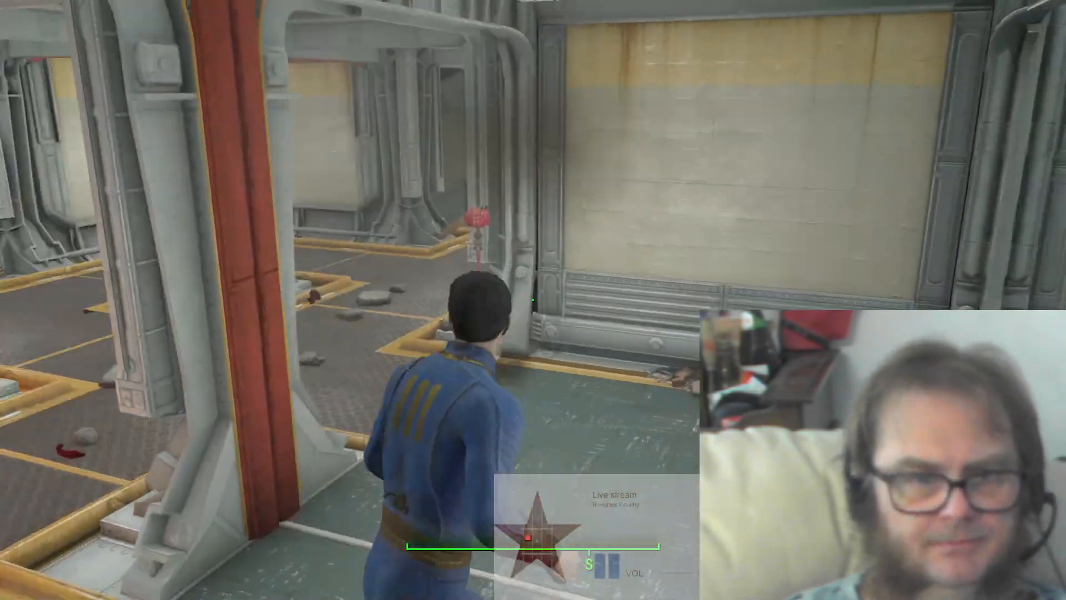
Step: Switch to first-person view and search the pillared hall's floor for Grell remains
key(v)
key(e)
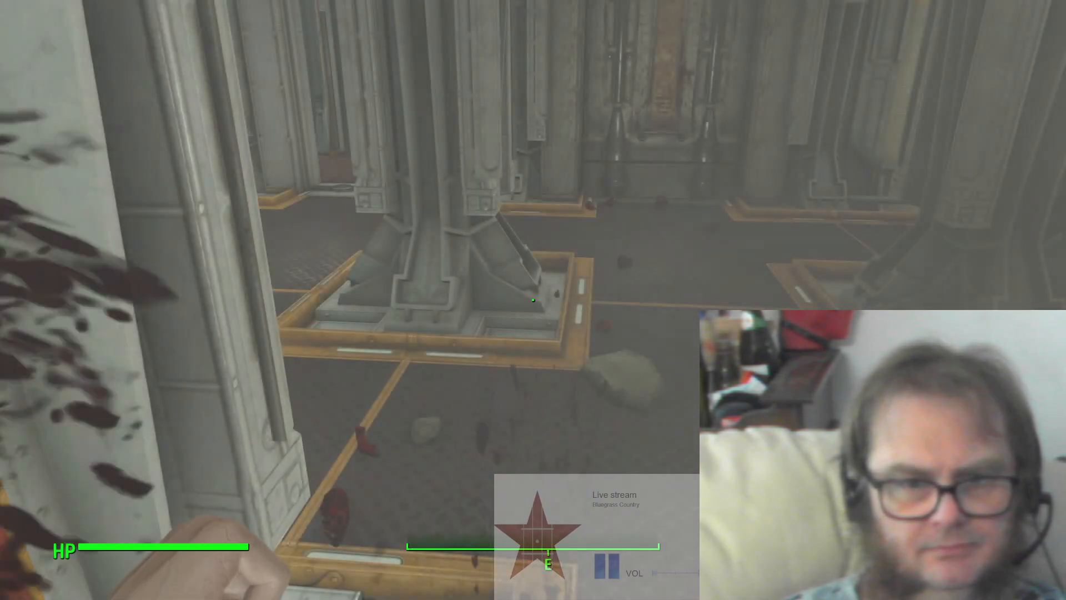
key(w)
key(w)
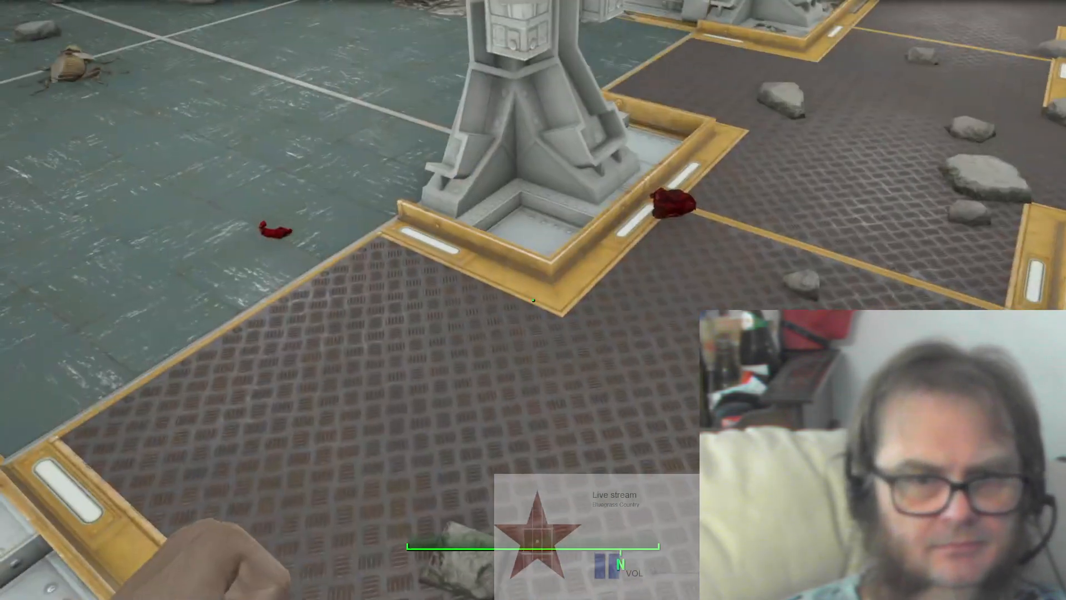
Step: Collect the Gray Matter beside the pillar base and walk through the connecting corridor into the utility hall
key(w)
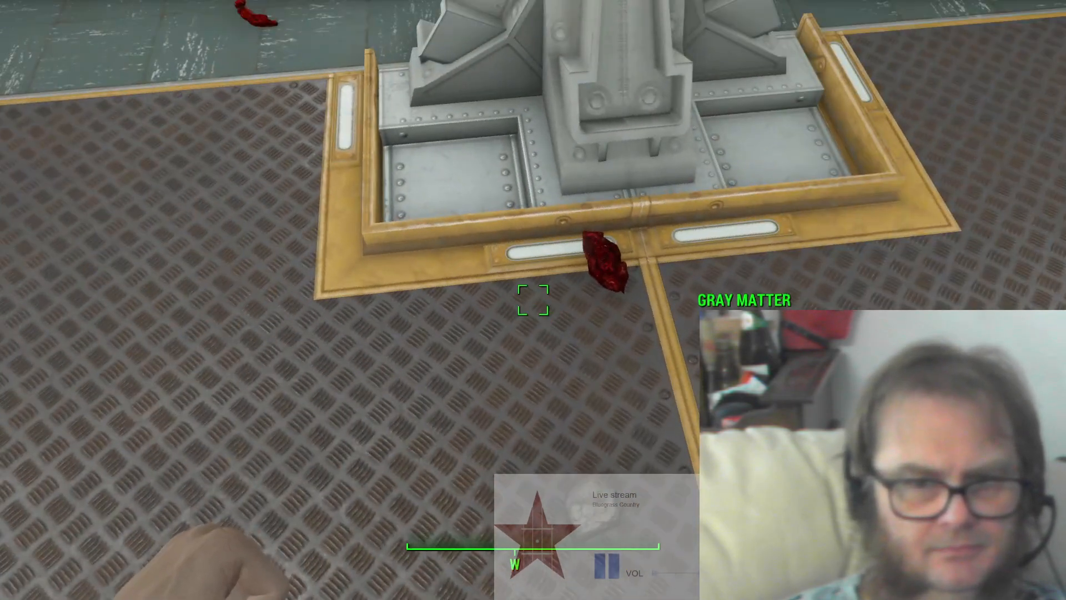
key(e)
key(w)
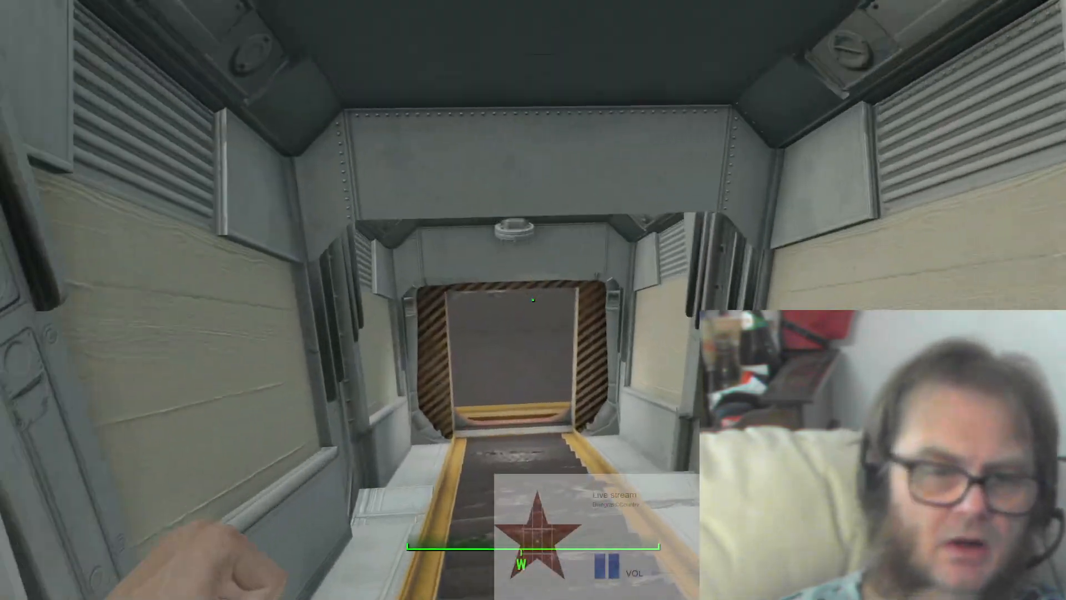
key(w)
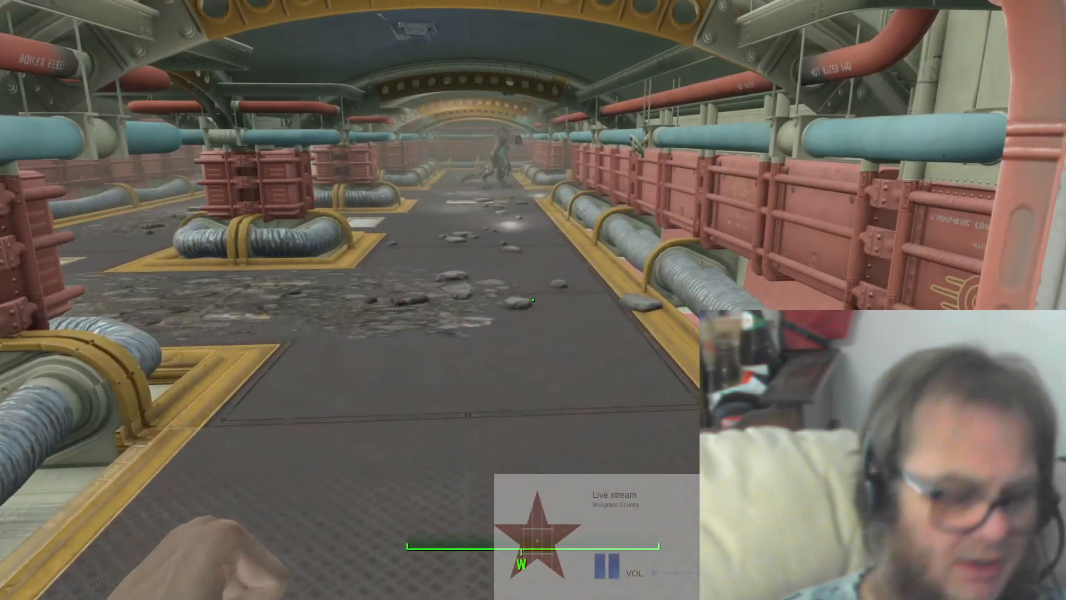
Step: Quit the game with the console command qqq
key(grave)
text(qq)
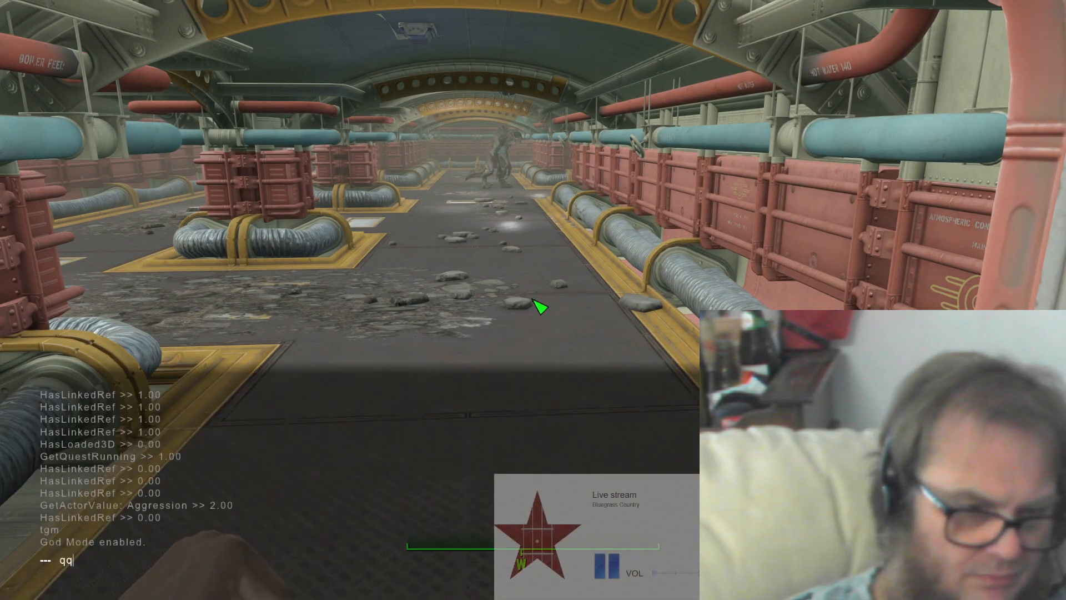
text(q)
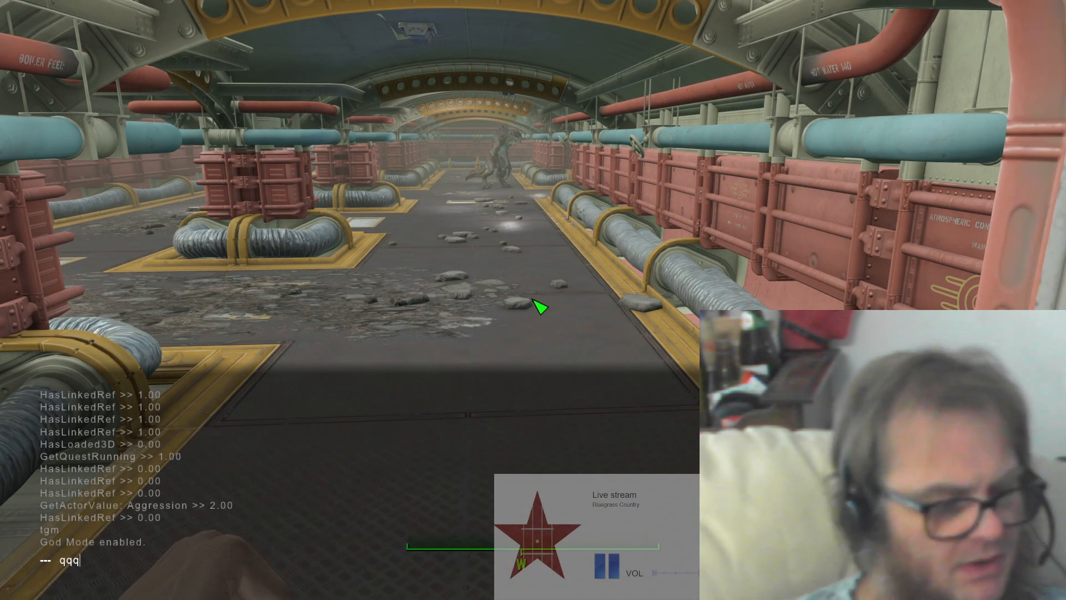
key(Return)
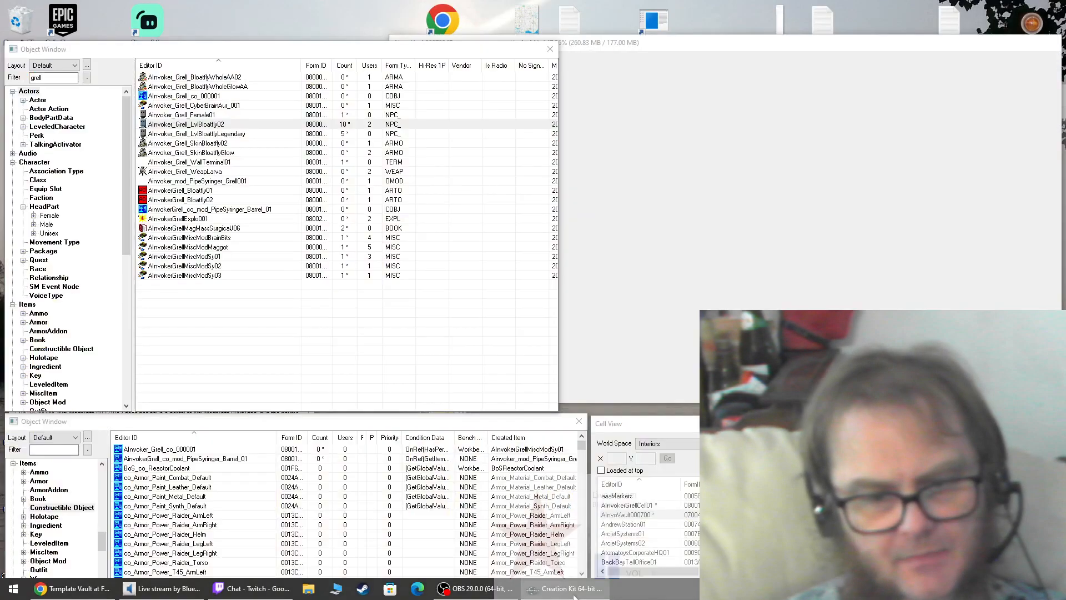
Step: Switch to the Creation Kit and filter the Race forms for "Fly"
click(572, 588)
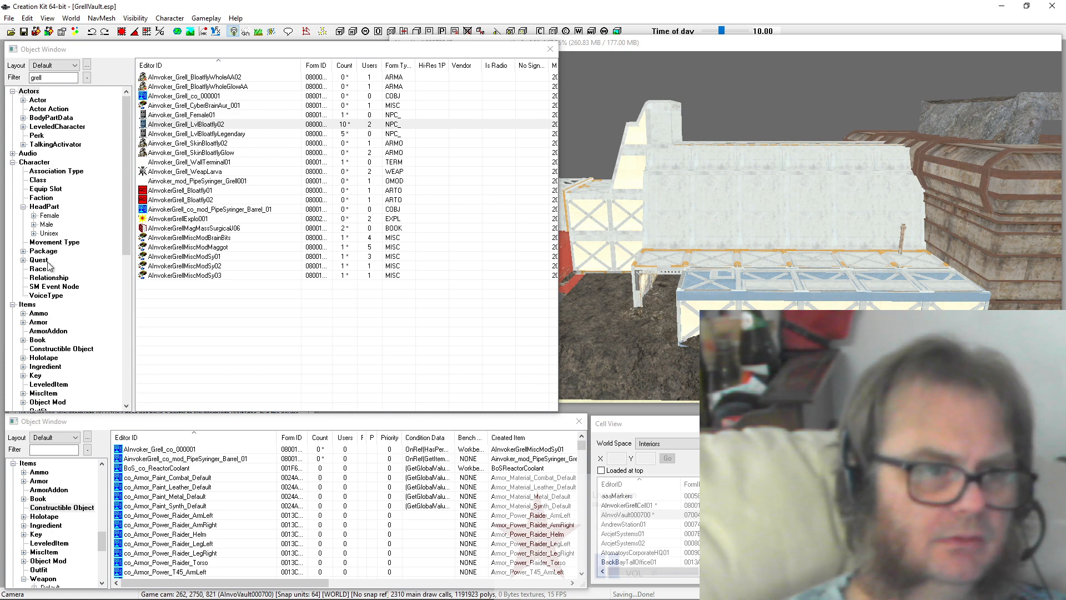
click(38, 269)
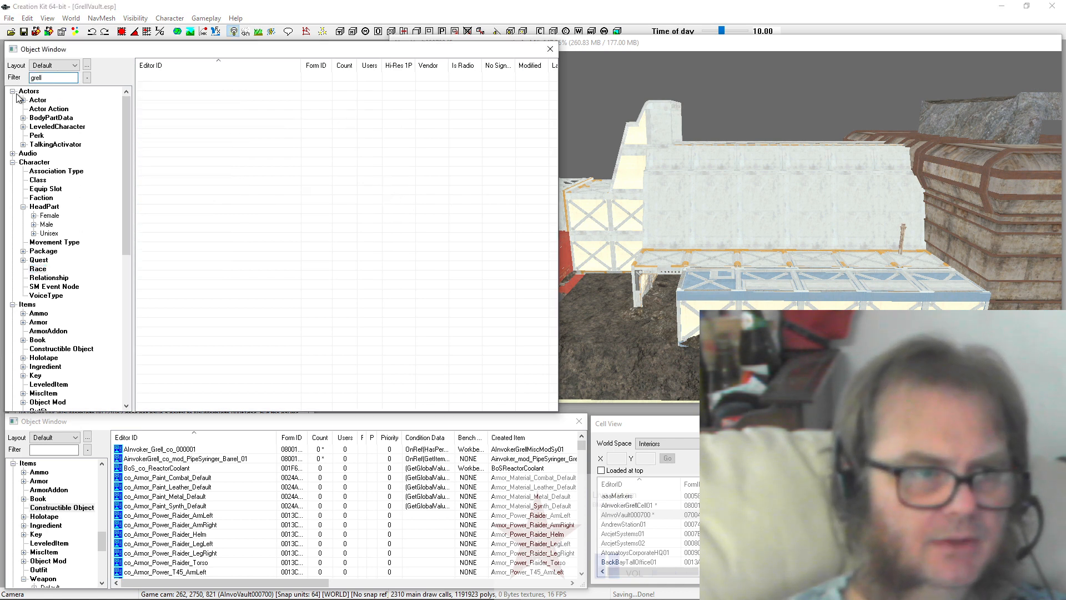
key(BackSpace)
key(BackSpace)
key(BackSpace)
key(BackSpace)
key(BackSpace)
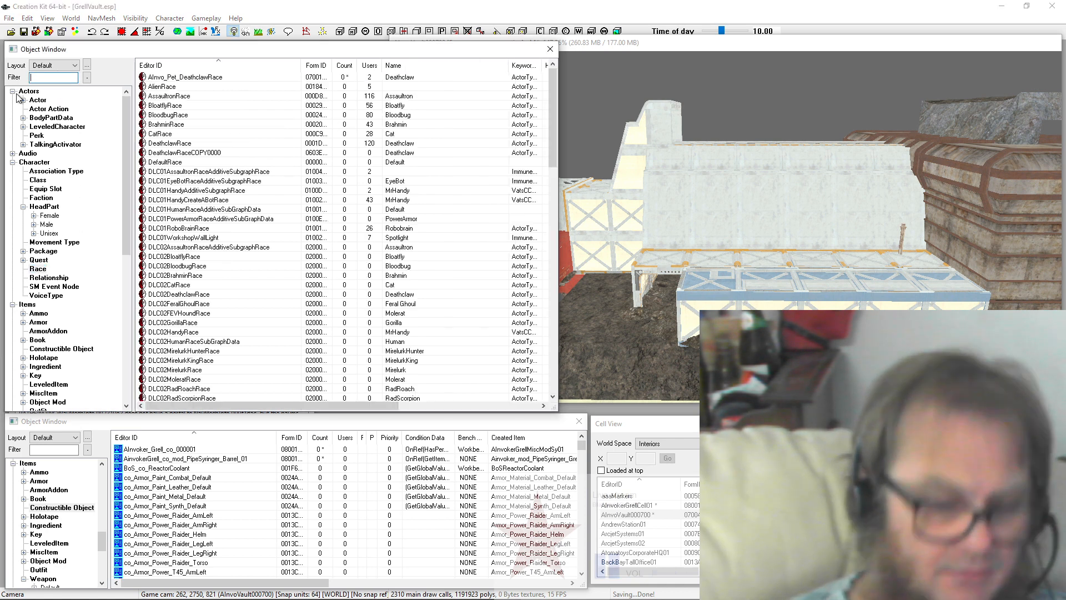
text(F)
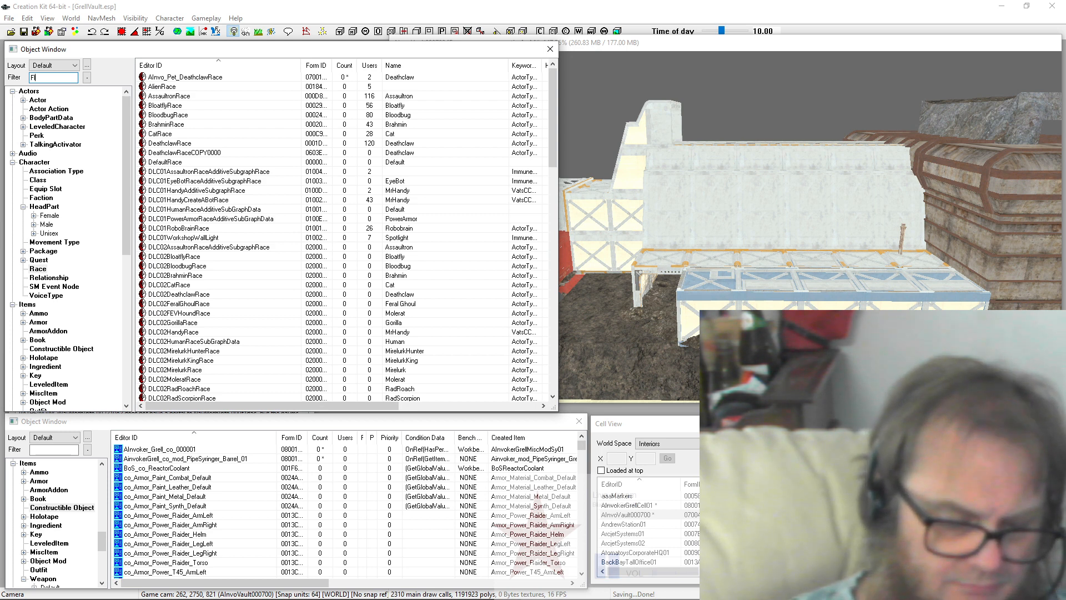
text(ly)
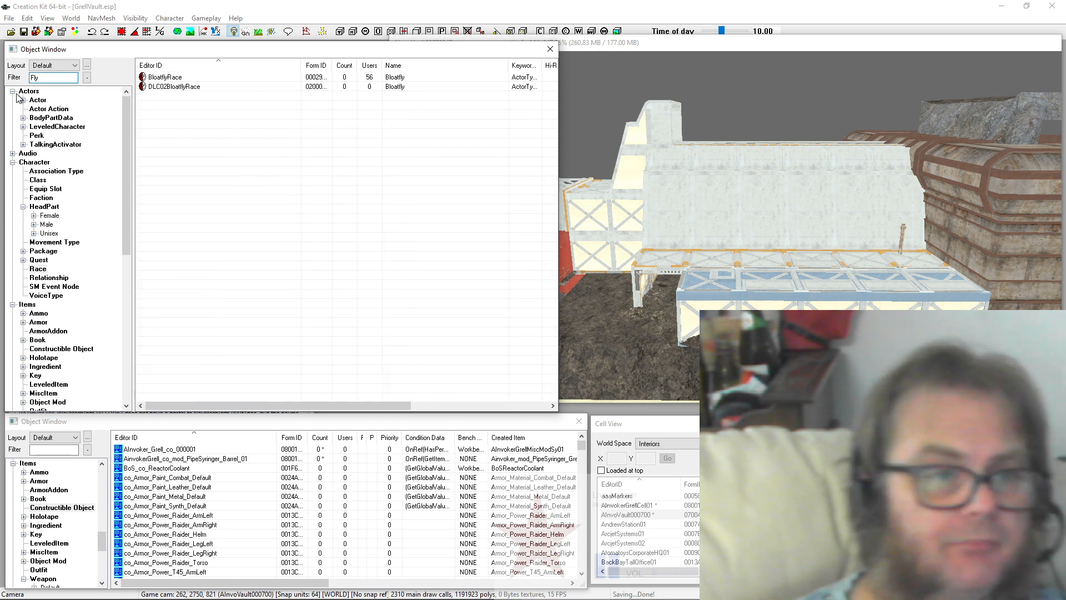
Step: Create a new race form from BloatflyRace with the ID AInvoker_Grell_Race
click(213, 78)
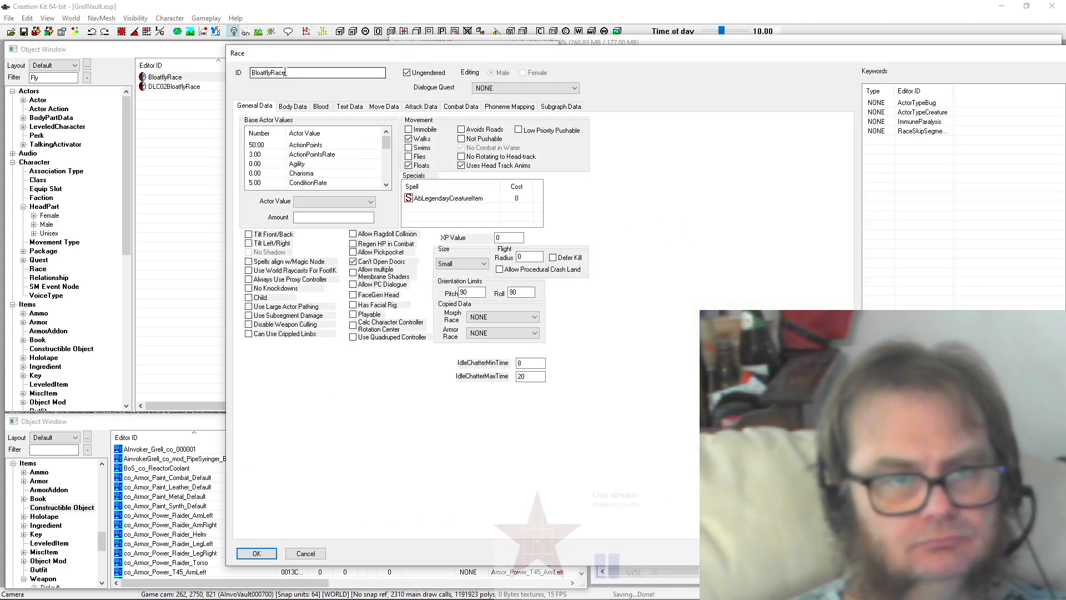
click(273, 74)
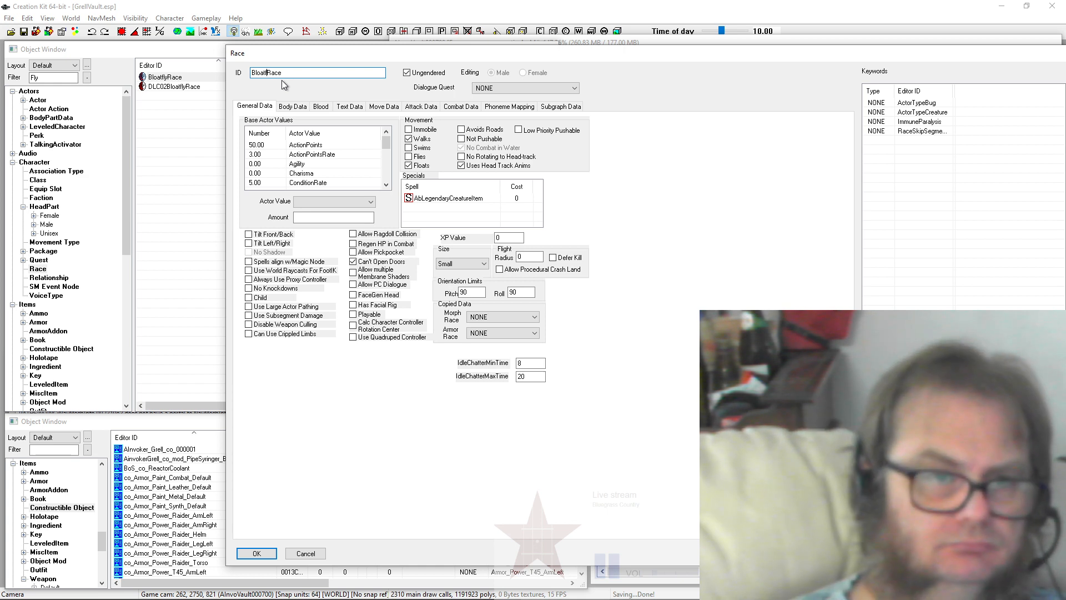
key(BackSpace)
key(BackSpace)
key(BackSpace)
key(BackSpace)
key(BackSpace)
key(BackSpace)
key(BackSpace)
key(BackSpace)
text(AInvoker)
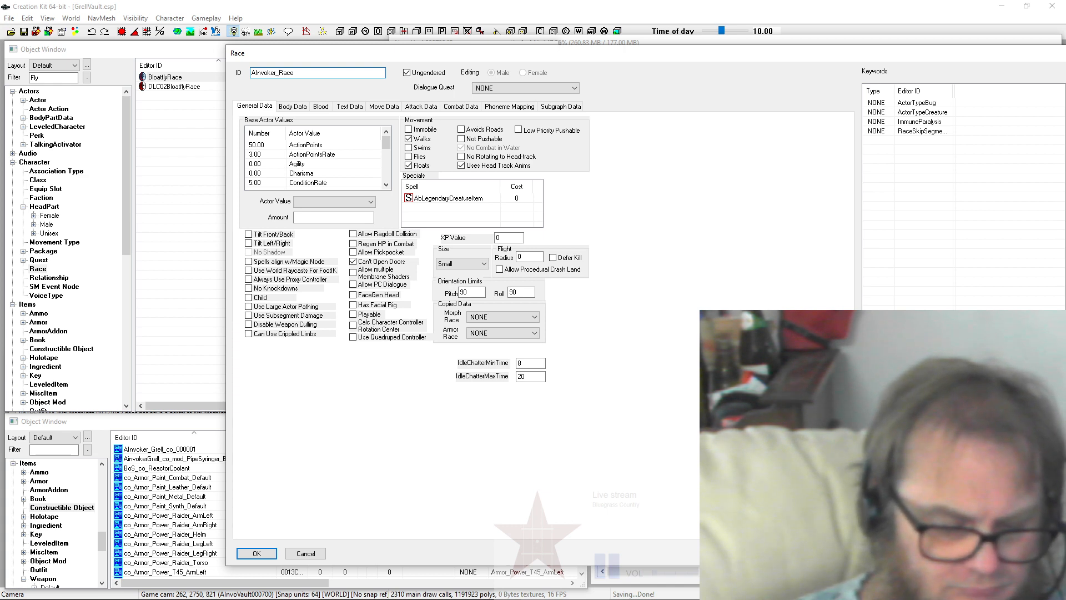
text(_Grell)
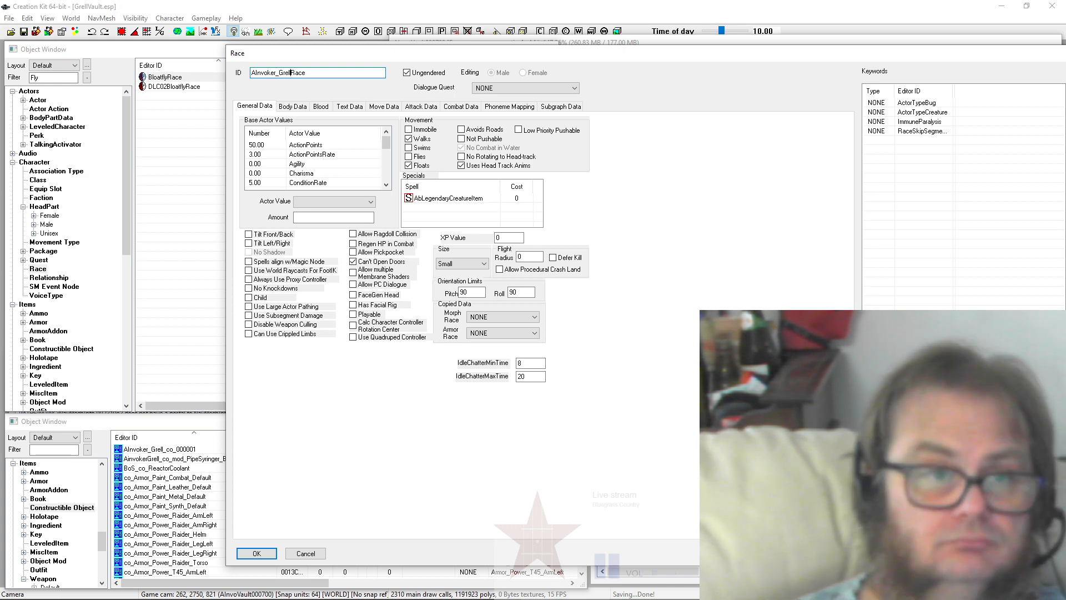
text(_)
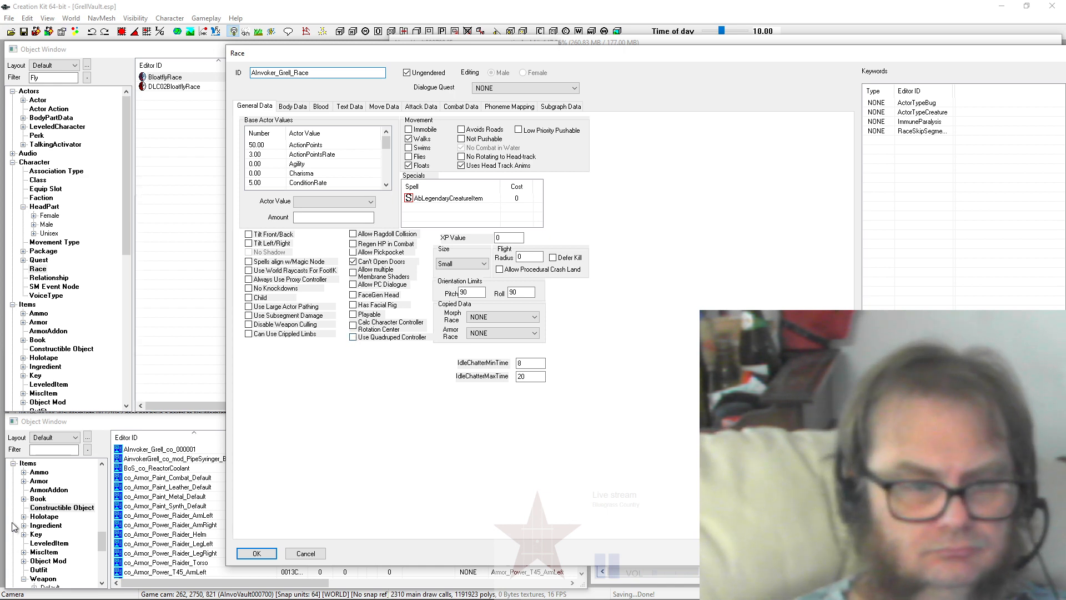
click(257, 553)
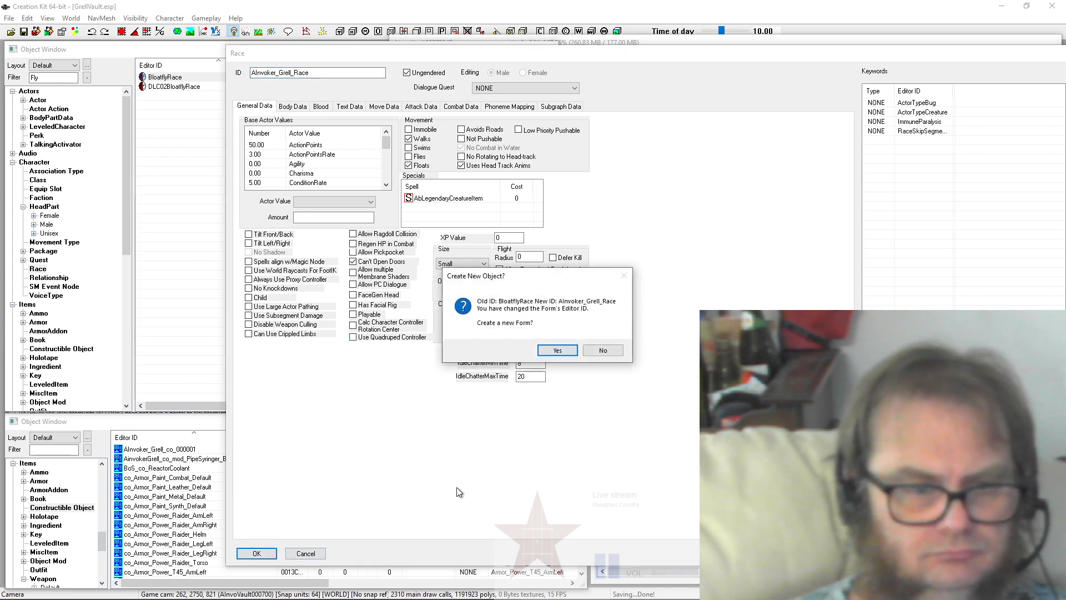
click(558, 351)
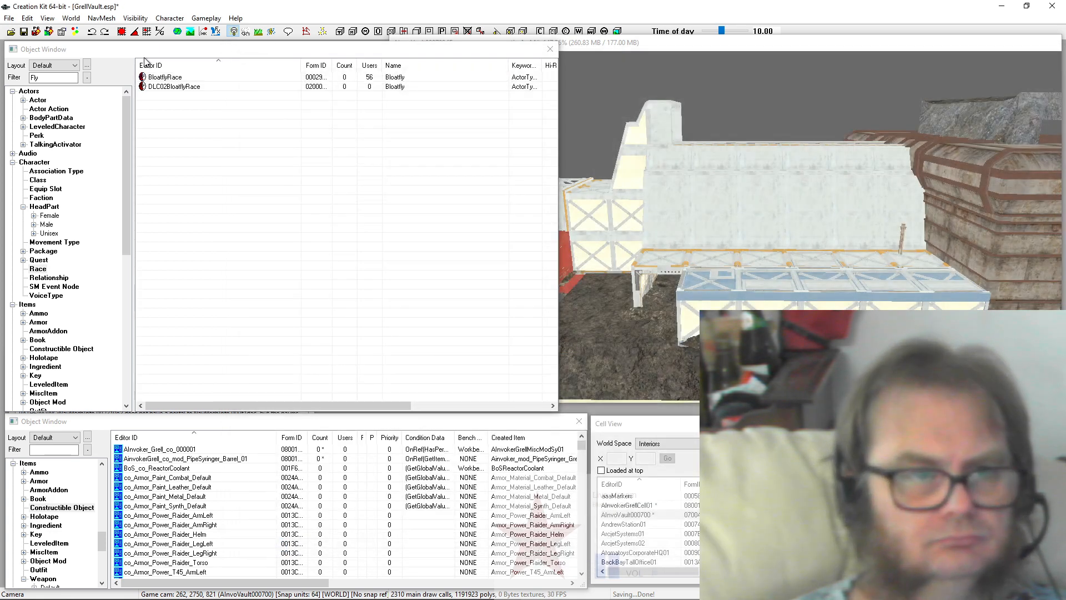
Step: Find AInvoker_Grell_Race with the filter "grell" and remove its ActorTypeBug and ActorTypeCreature keywords
double_click(53, 77)
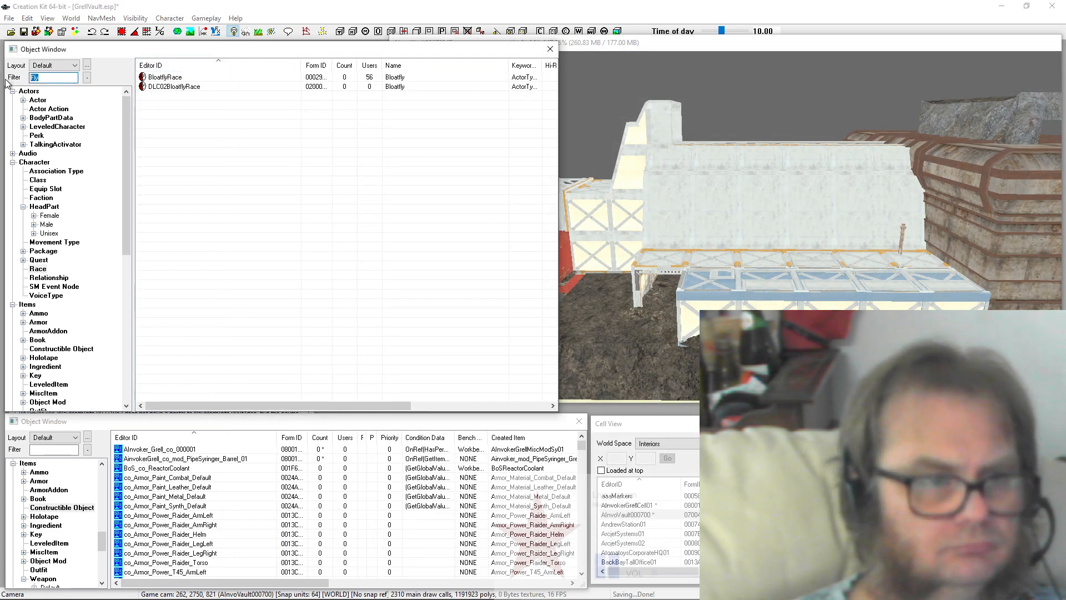
text(grell)
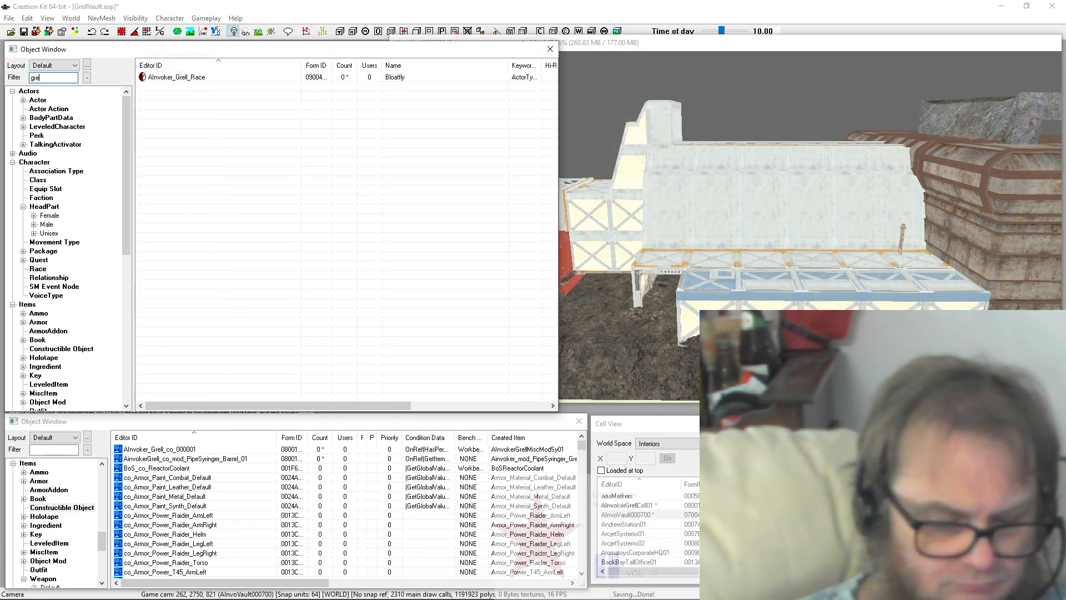
double_click(176, 77)
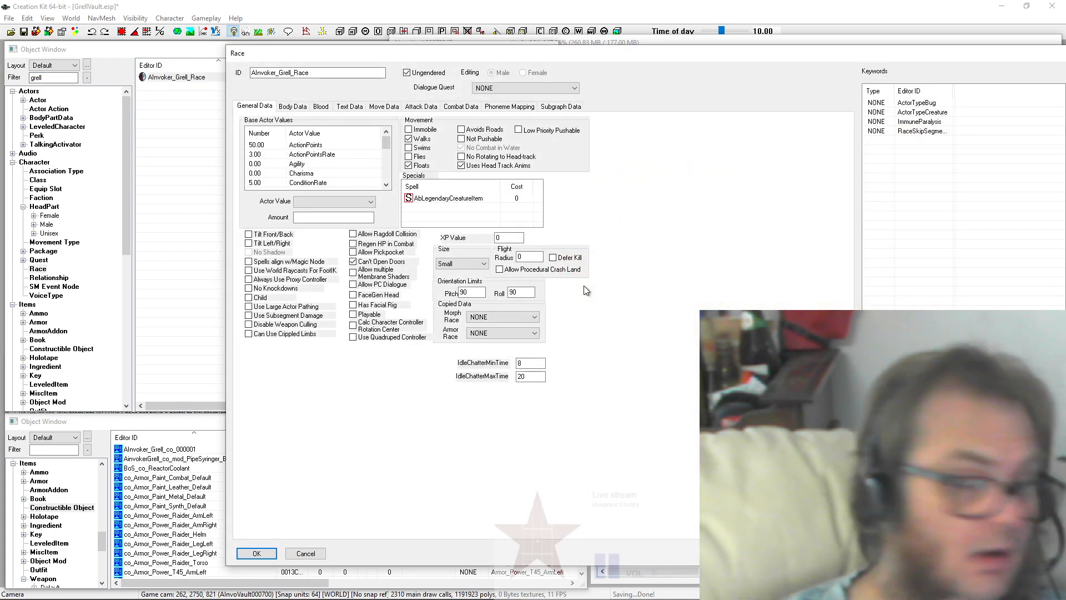
click(943, 104)
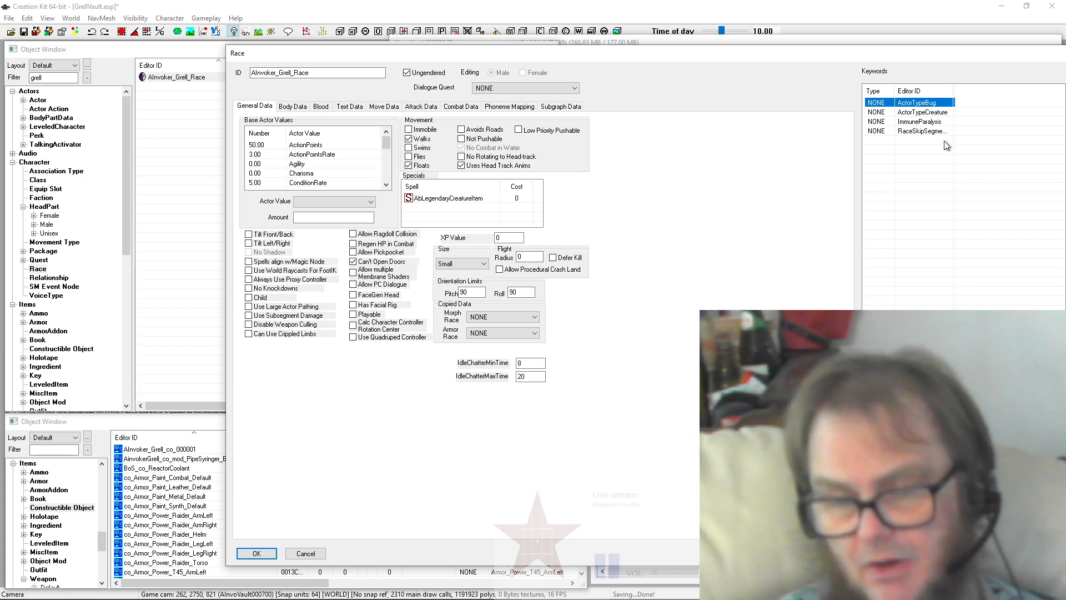
key(Delete)
click(947, 104)
key(Delete)
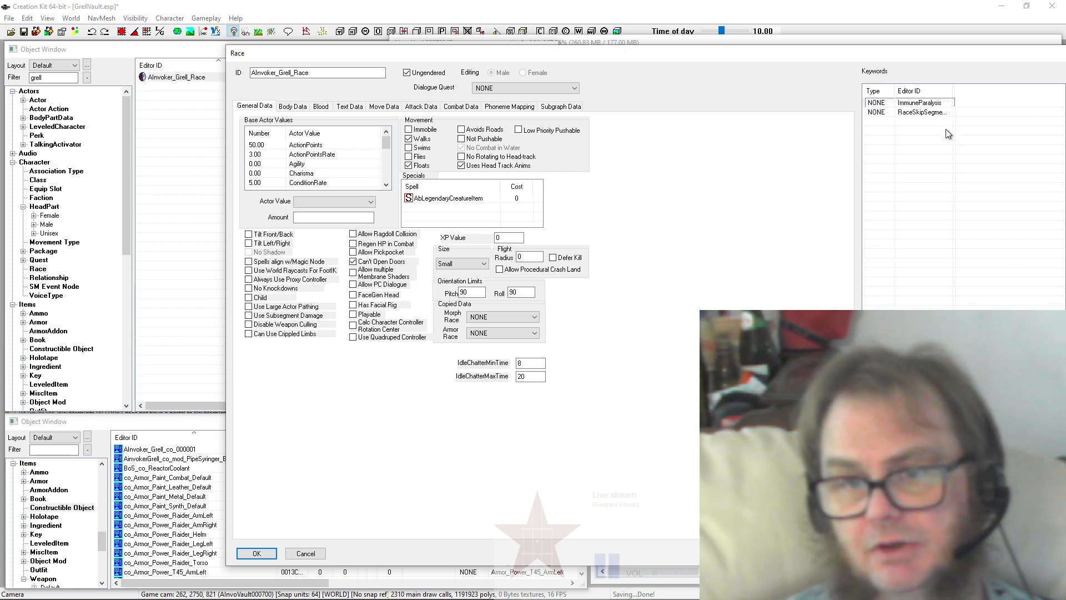
drag(952, 93, 1009, 95)
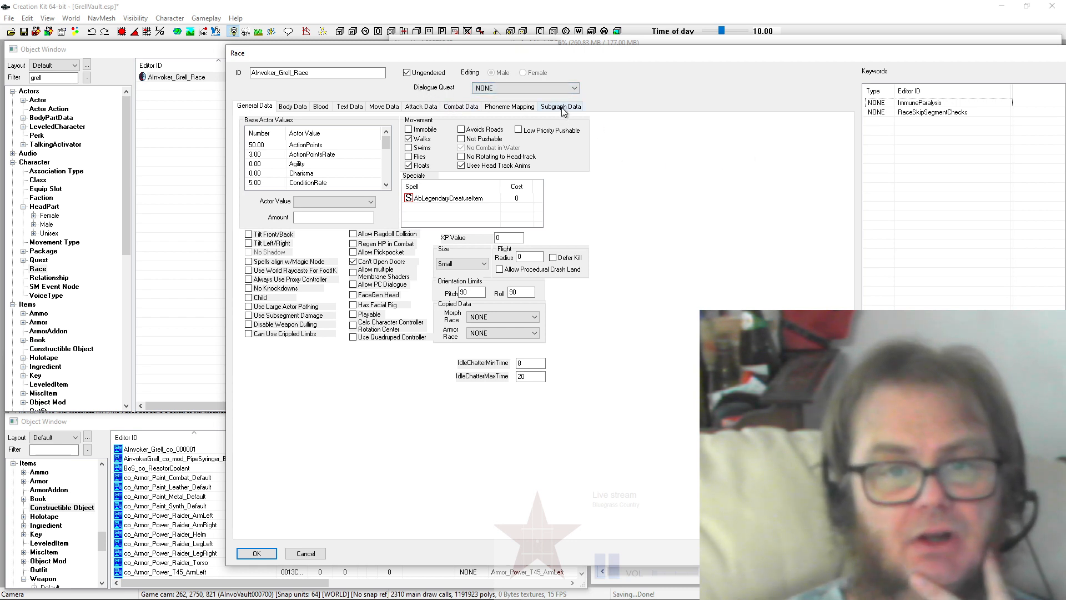
Step: Set the subgraph data template of AInvoker_Grell_Race to BloatflyRace, check its combat and attack data, and save the race
click(561, 106)
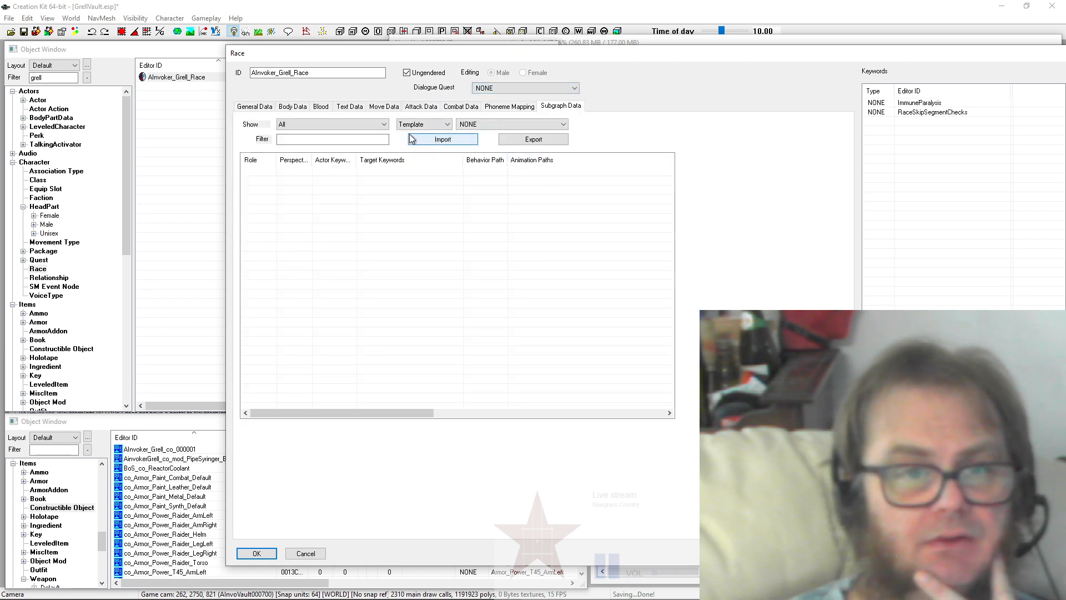
click(512, 126)
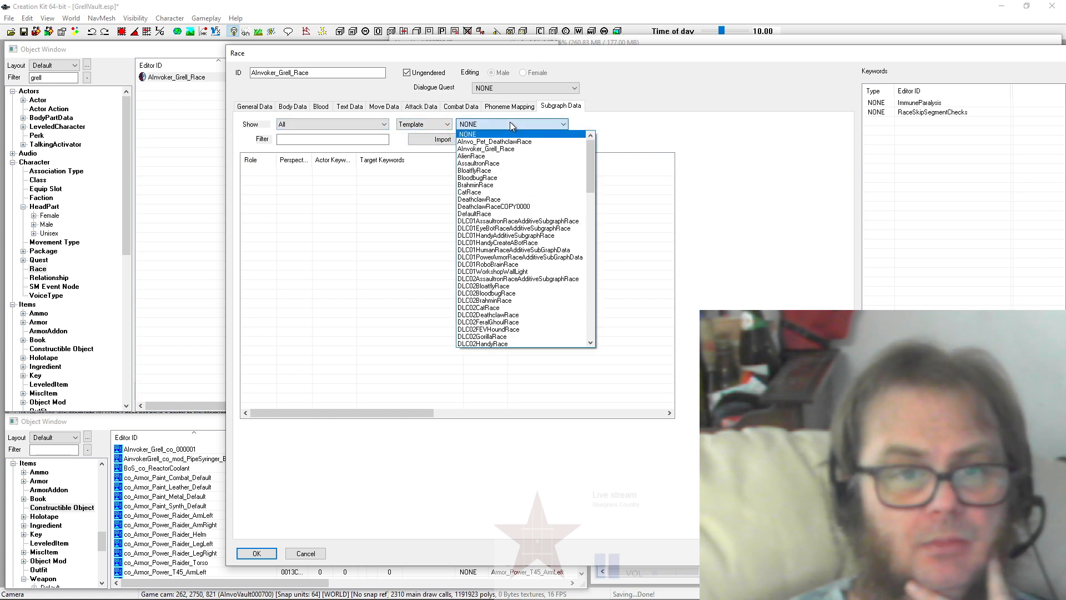
click(506, 171)
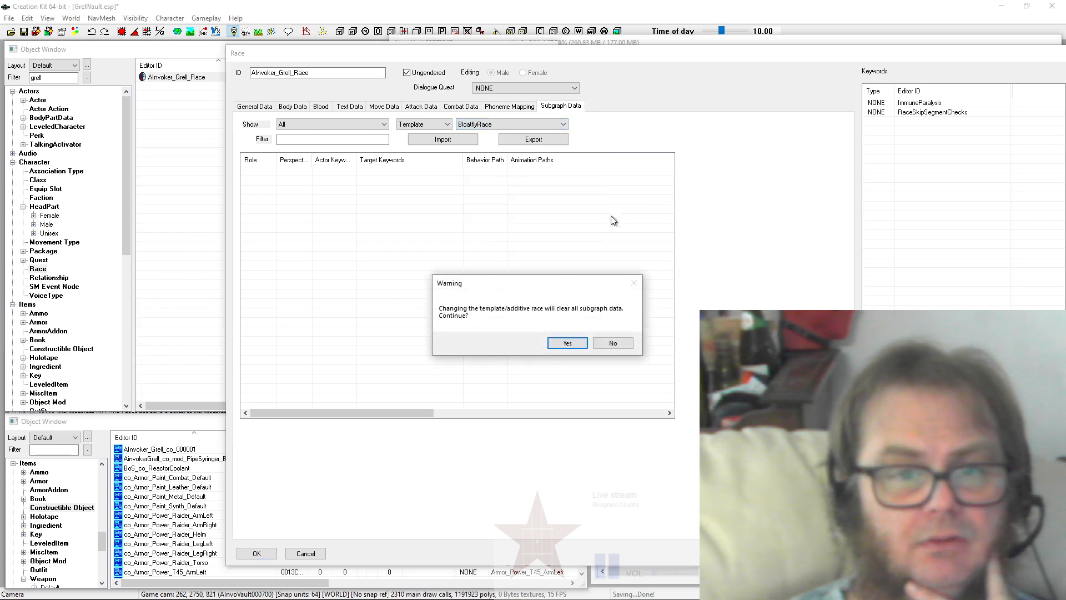
click(567, 343)
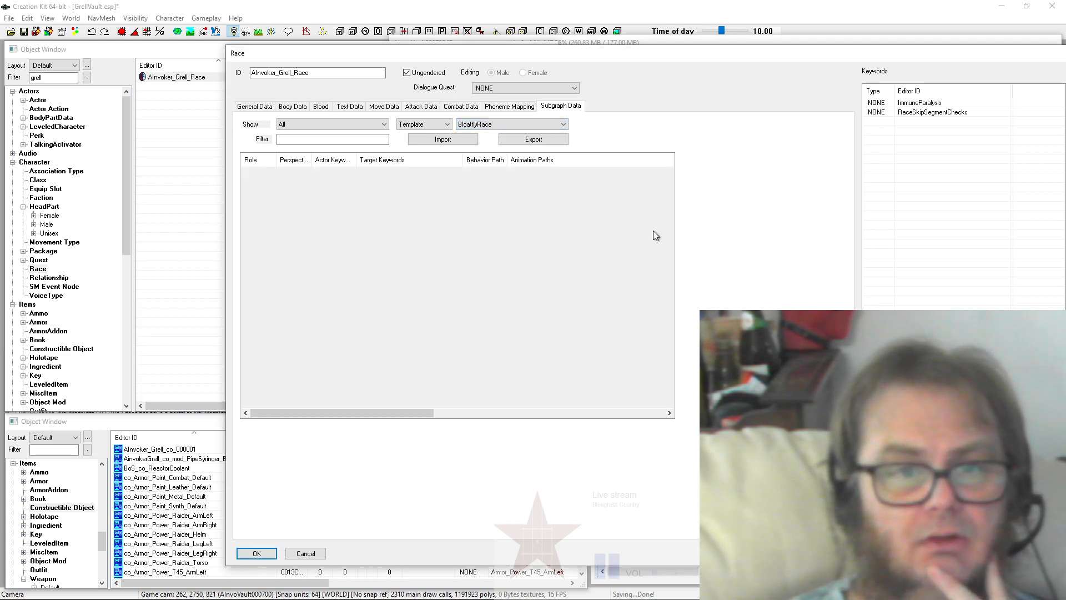
click(518, 106)
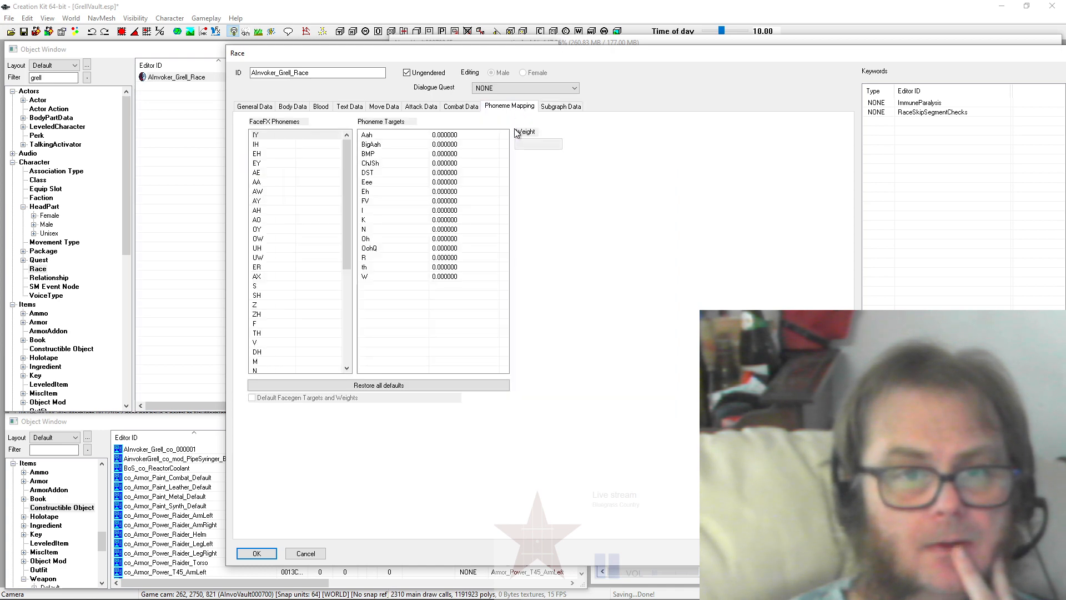
click(460, 106)
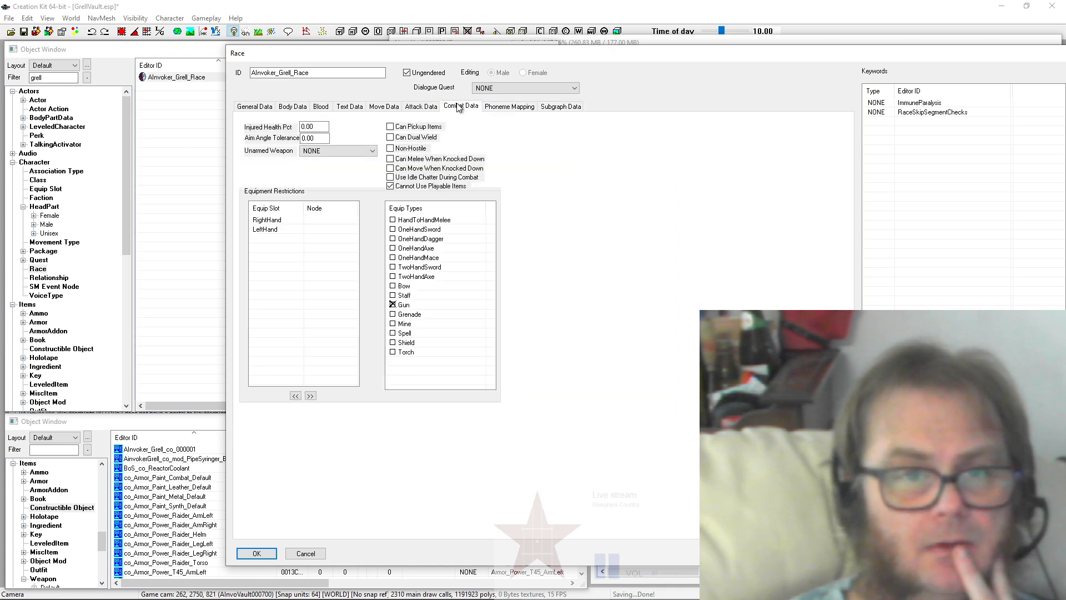
click(420, 105)
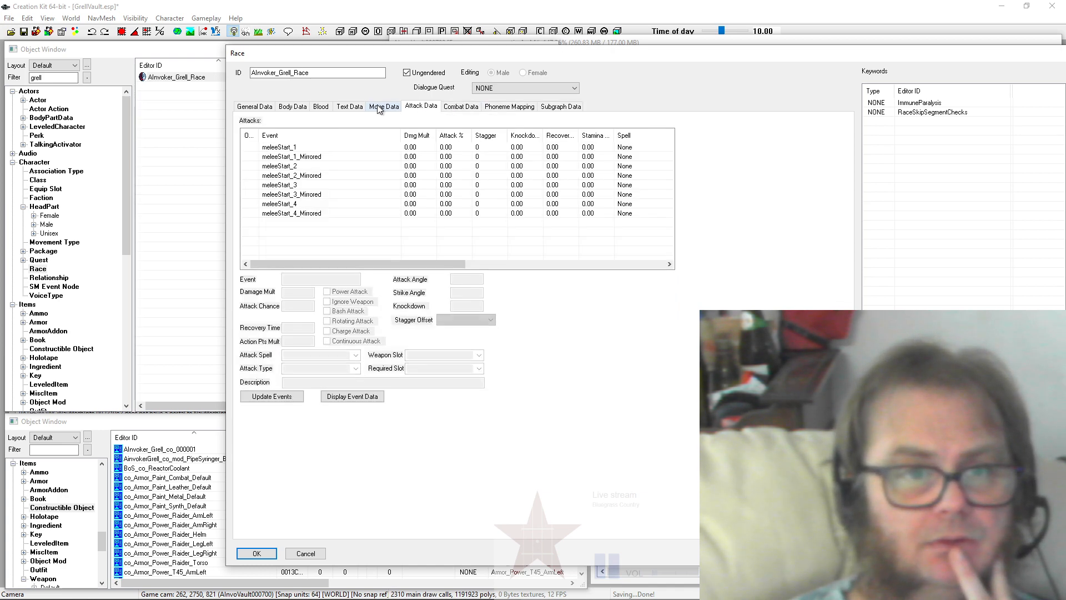
click(257, 553)
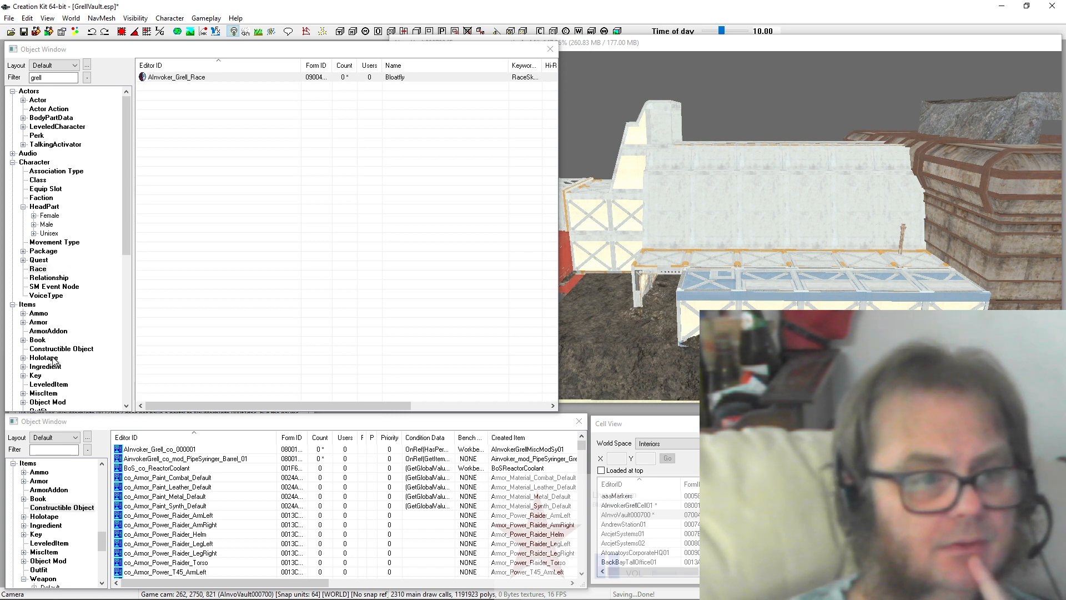
Step: Add AInvoker_Grell_Race to the additional races of the armor addon AInvoker_Grell_BloatflyWholeAA02
click(44, 331)
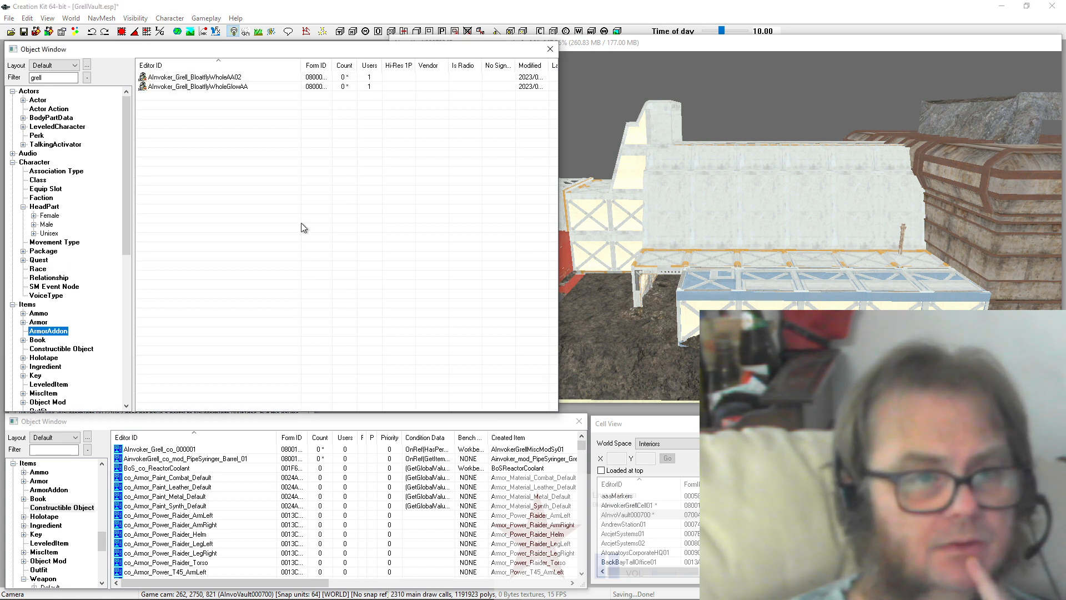
double_click(225, 77)
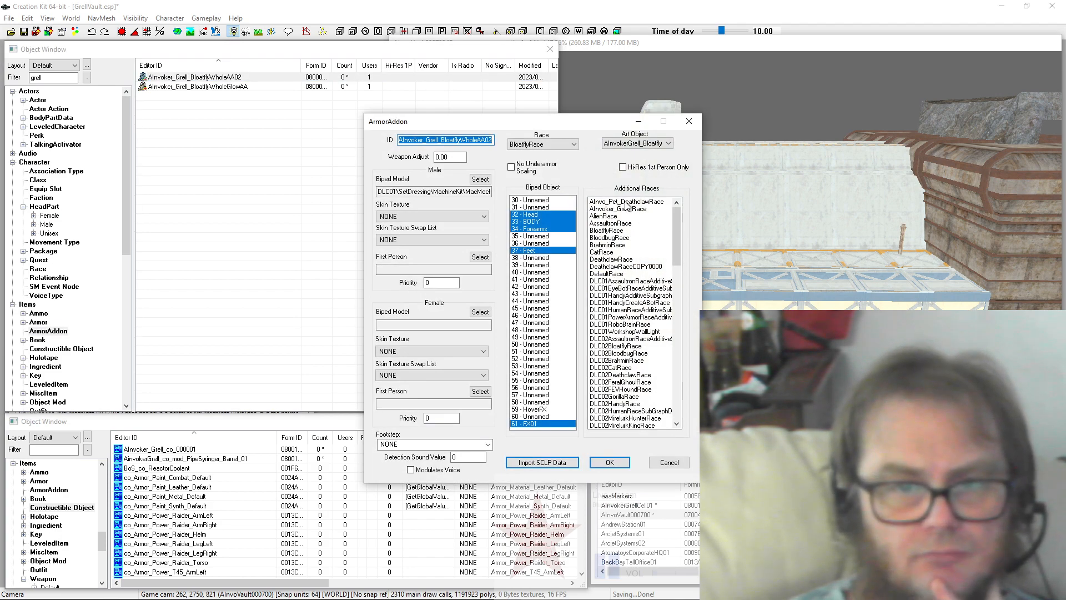
click(645, 210)
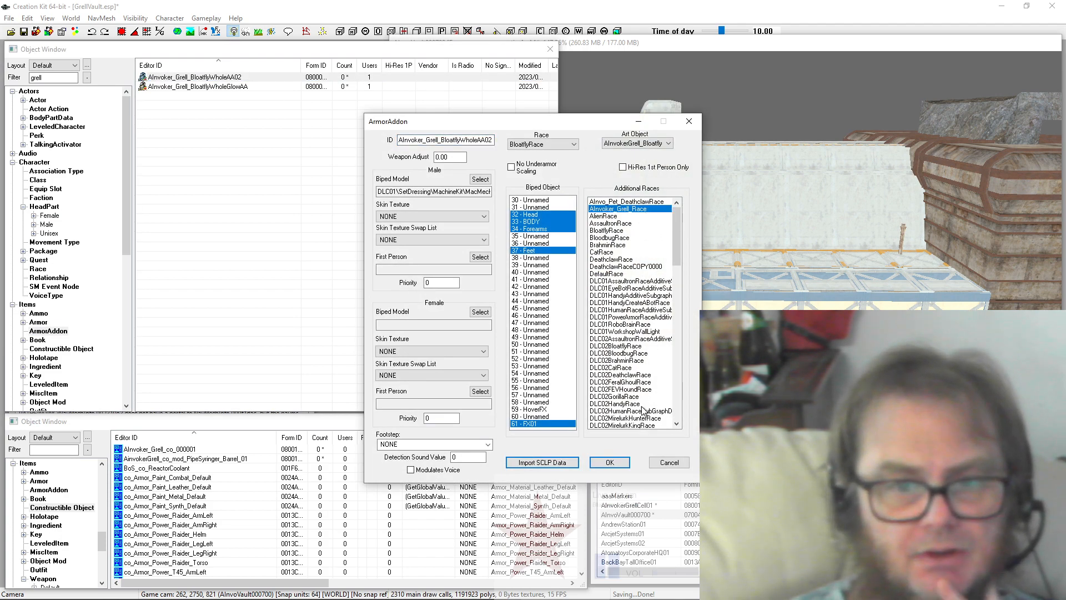
click(610, 463)
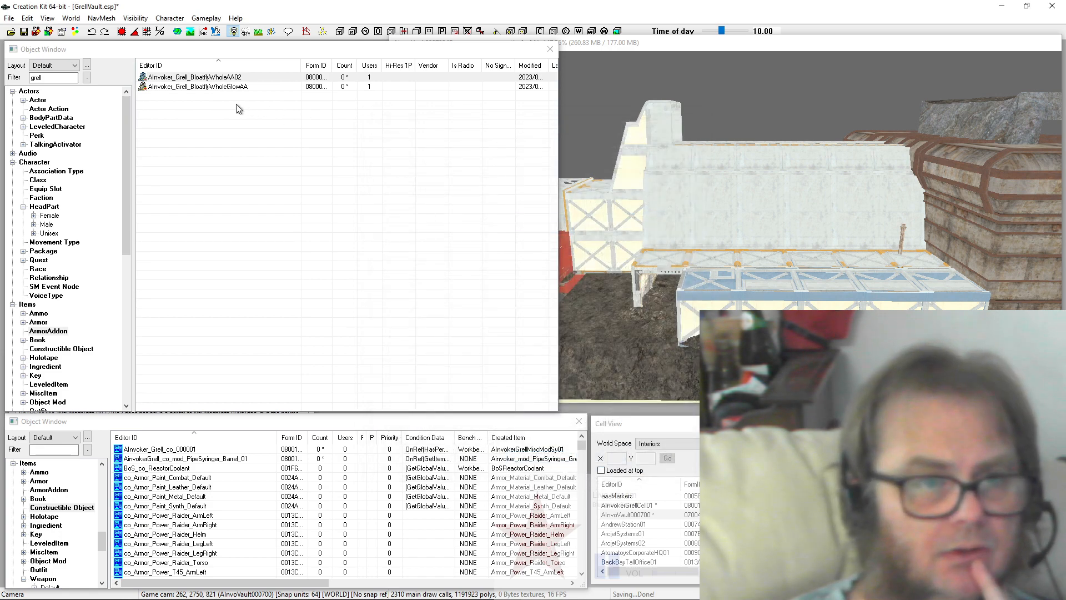
Step: Add AInvoker_Grell_Race to the additional races of AInvoker_Grell_BloatflyWholeGlowAA and save the plugin
double_click(227, 87)
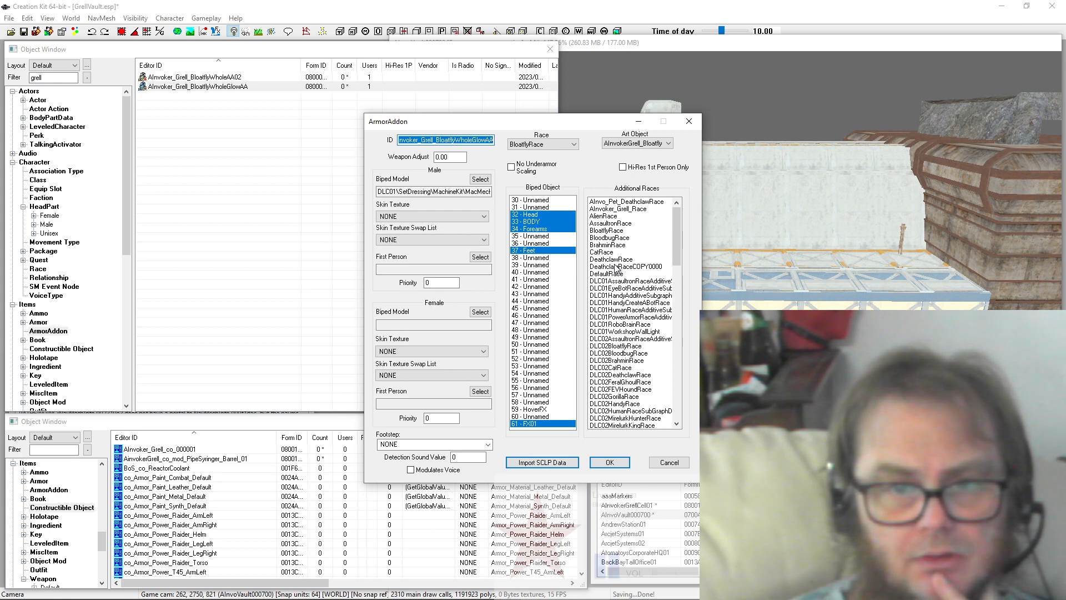
click(632, 210)
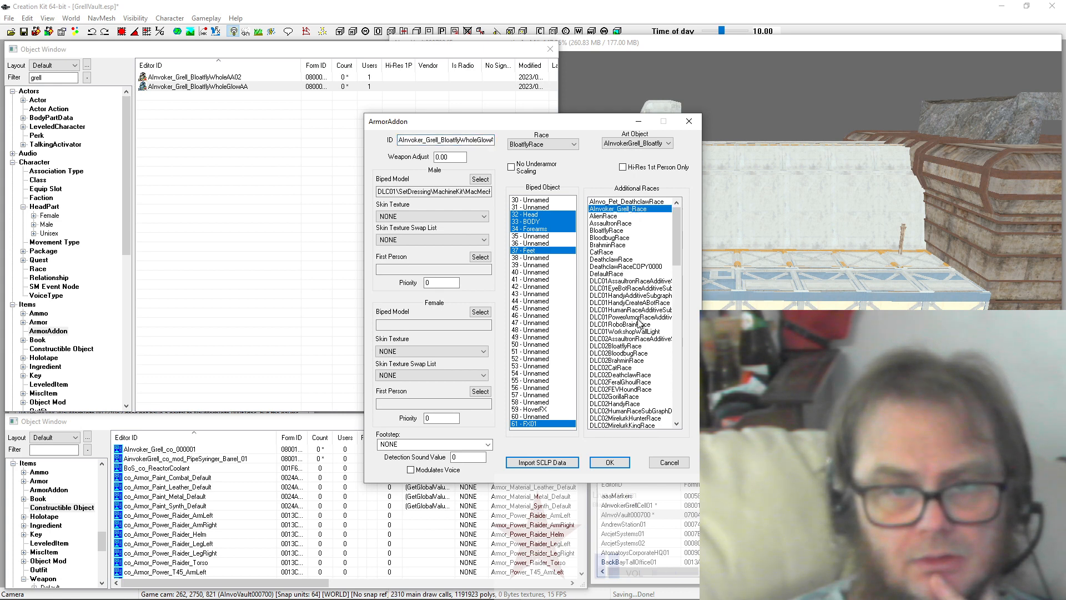
click(617, 464)
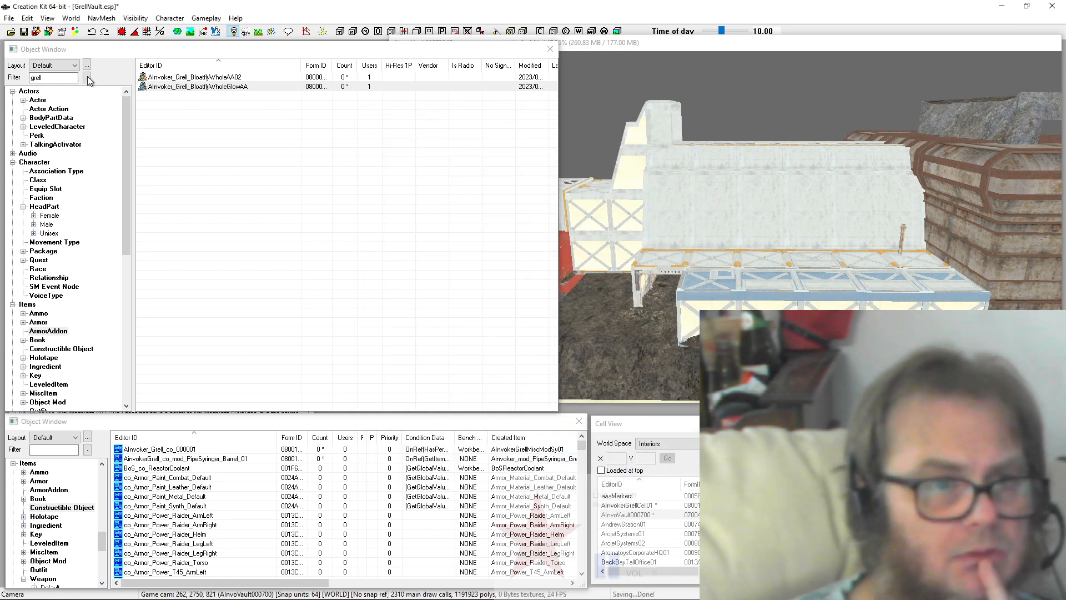
click(23, 32)
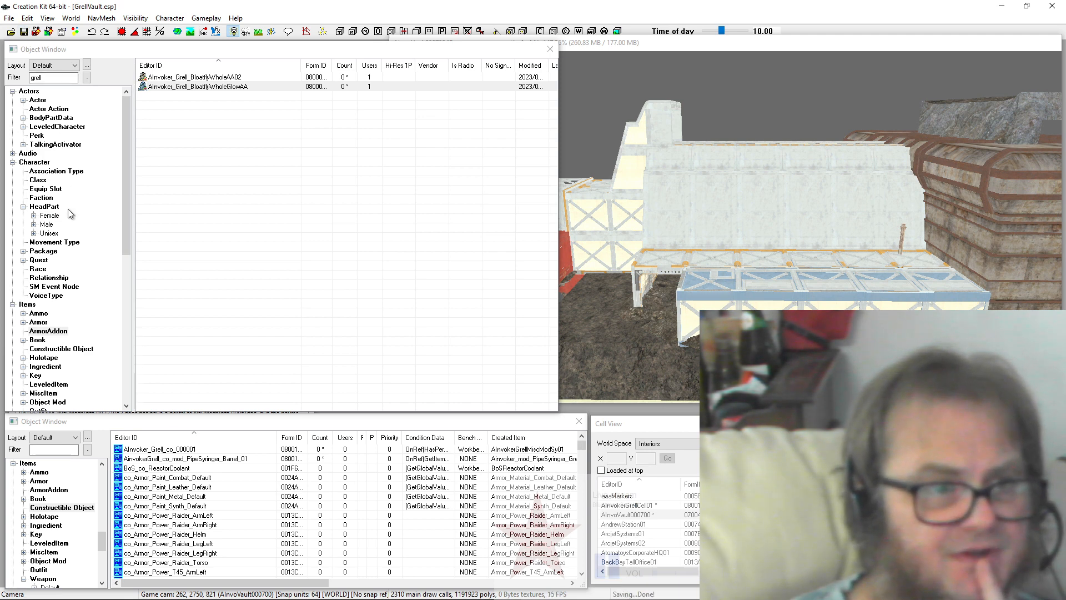
Step: Open the actor AInvoker_Grell_LvlBloatfly02 and add the REPlayerAlly faction, found with the filter "player"
click(23, 100)
click(44, 100)
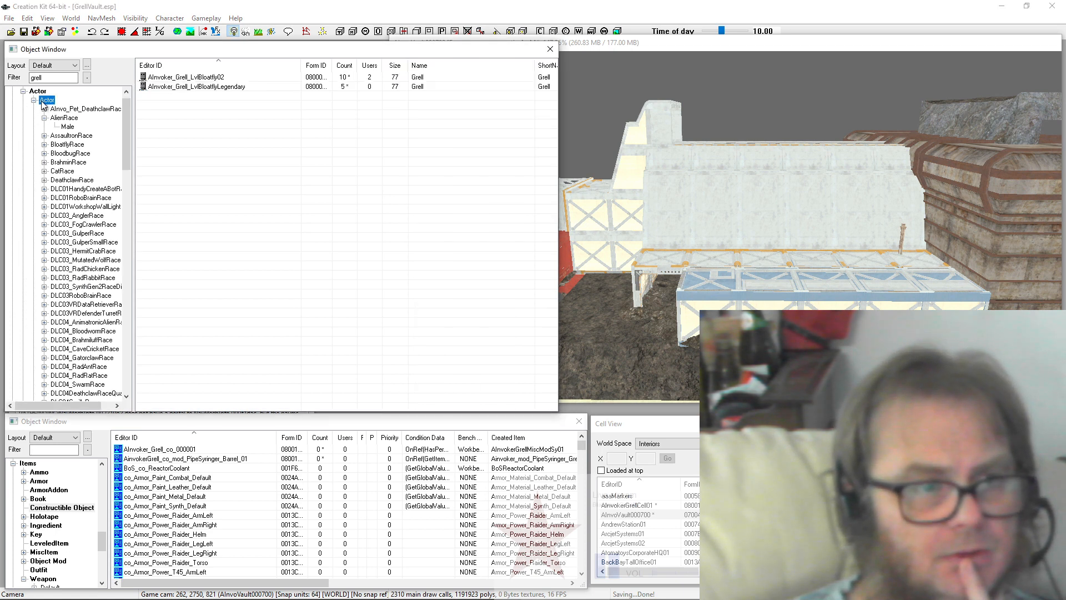
double_click(203, 78)
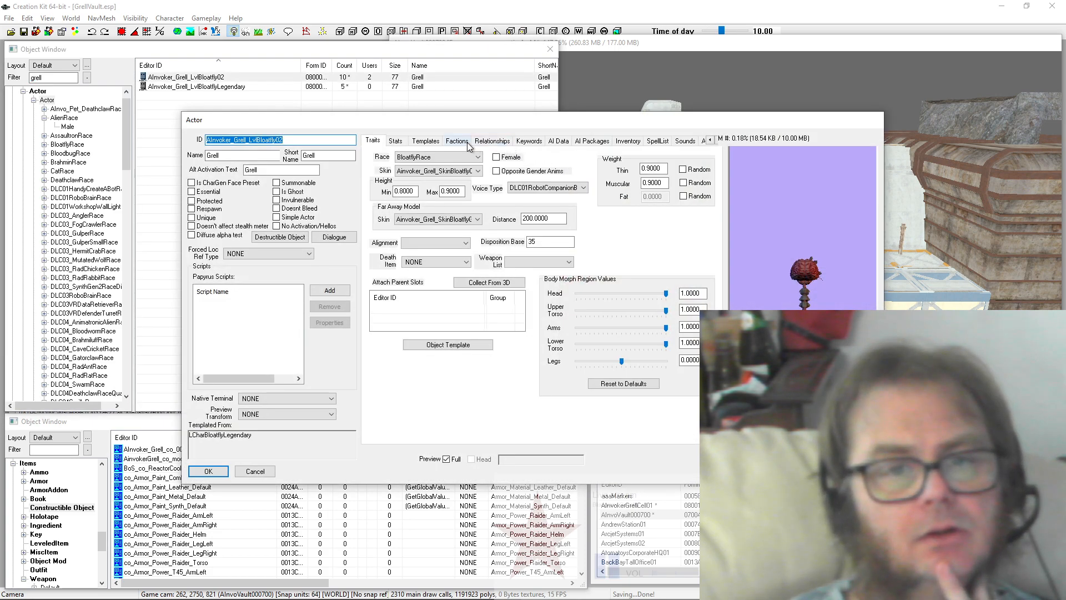
click(456, 141)
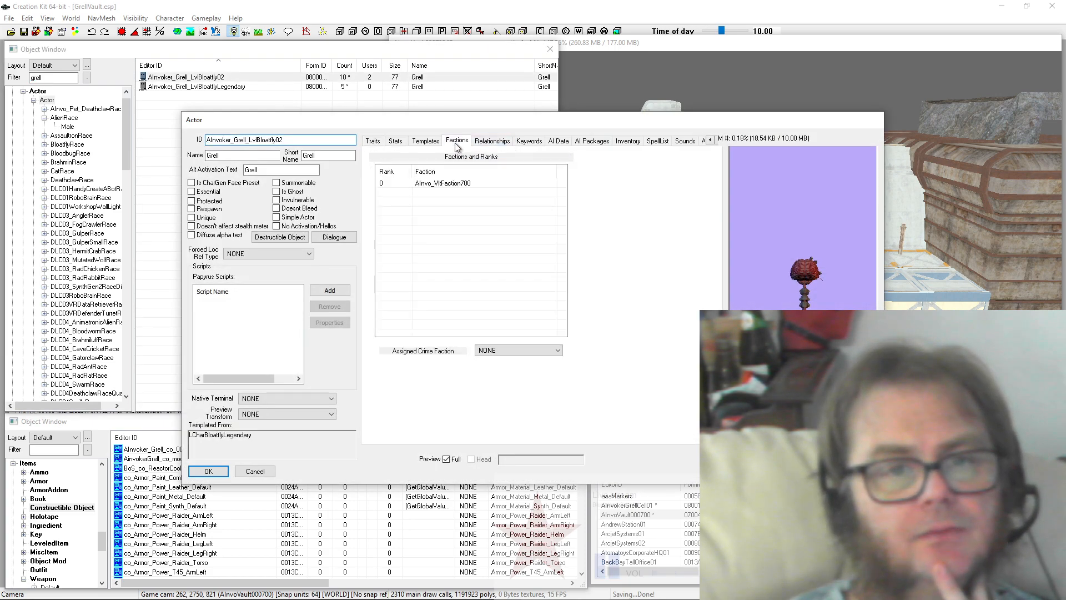
right_click(432, 214)
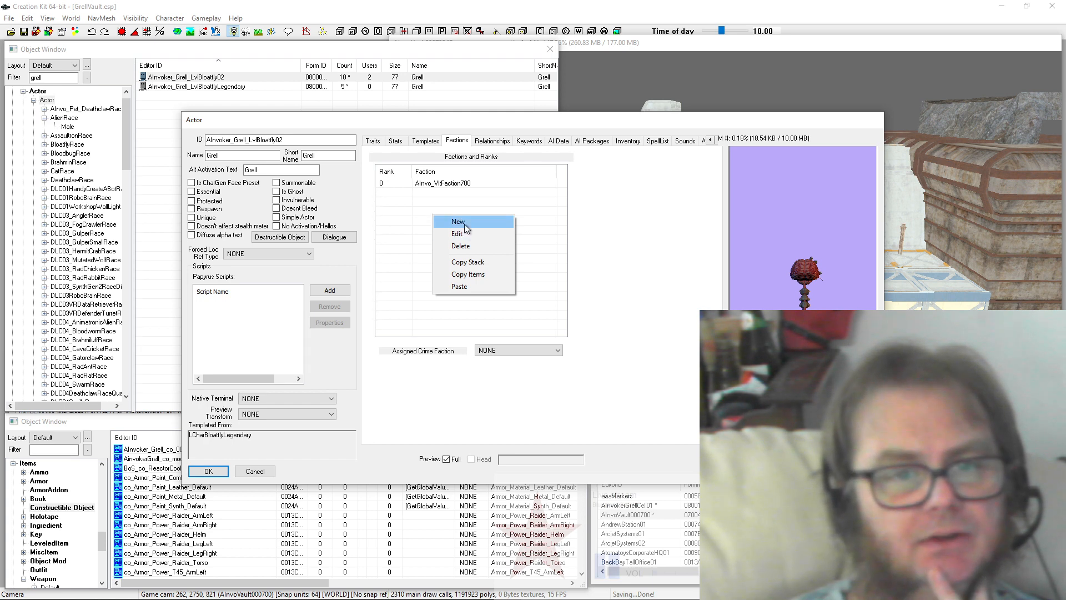
click(464, 224)
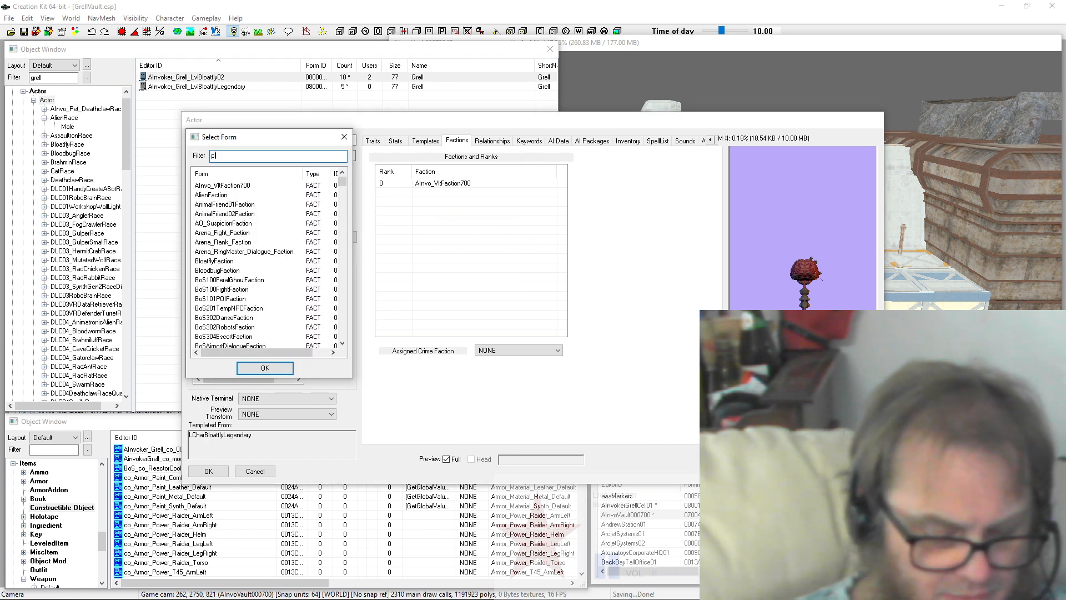
text(player)
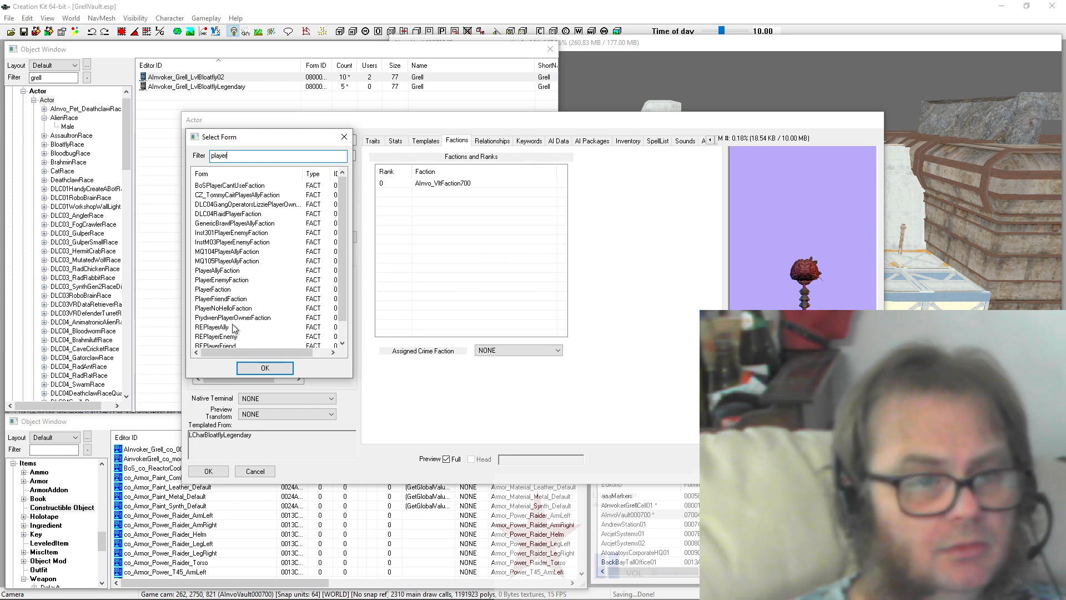
click(211, 327)
click(265, 368)
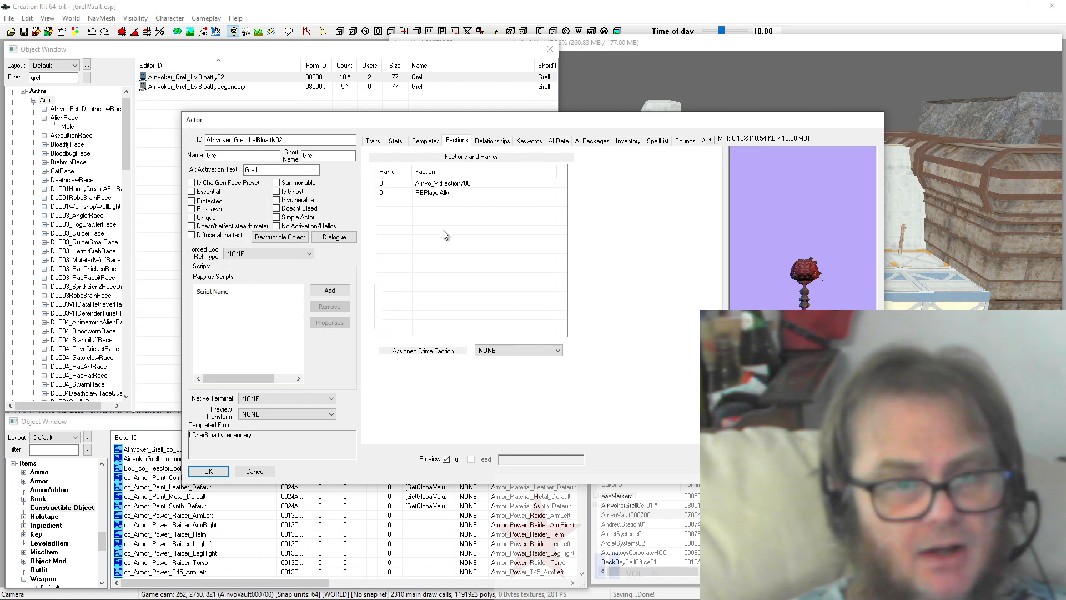
Step: Add the REPlayerFriend faction to AInvoker_Grell_LvlBloatfly02
right_click(443, 233)
click(471, 239)
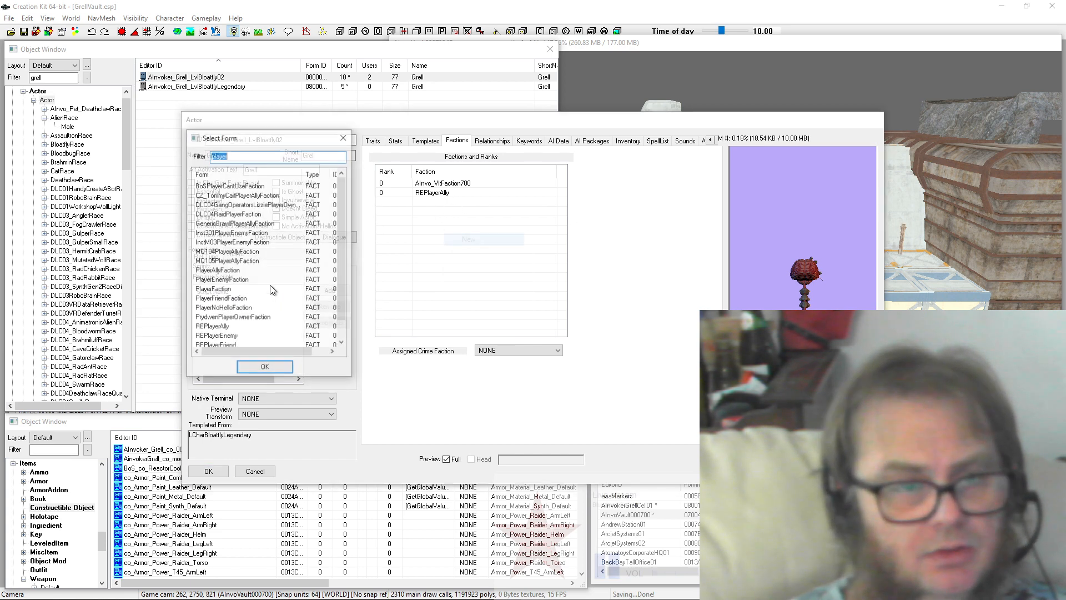
click(238, 346)
click(265, 367)
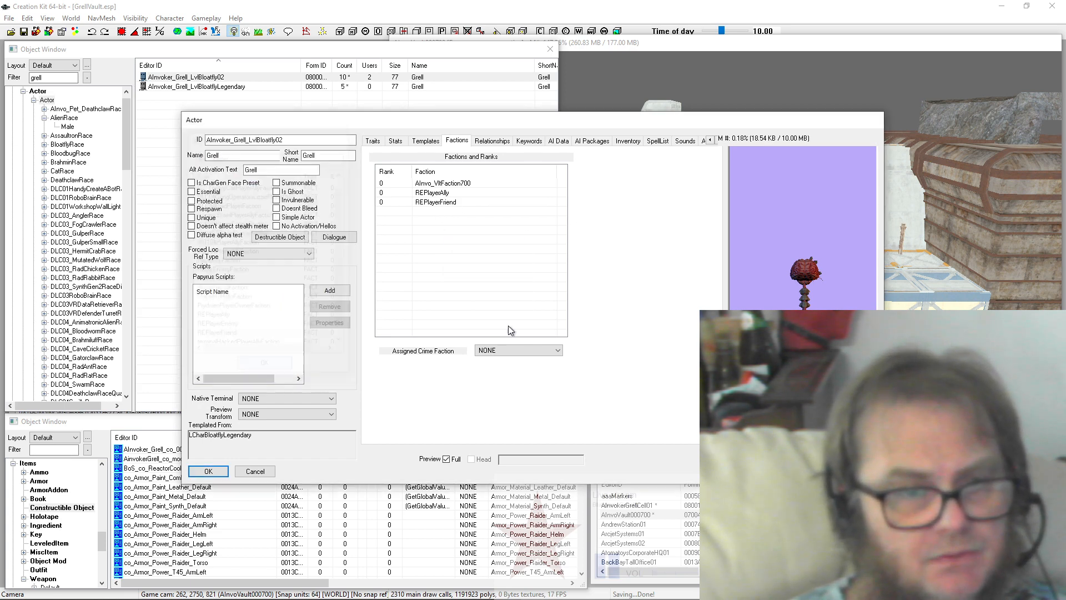
Step: Add PlayerAllyFaction and PlayerFriendFaction to the factions of AInvoker_Grell_LvlBloatfly02
right_click(461, 248)
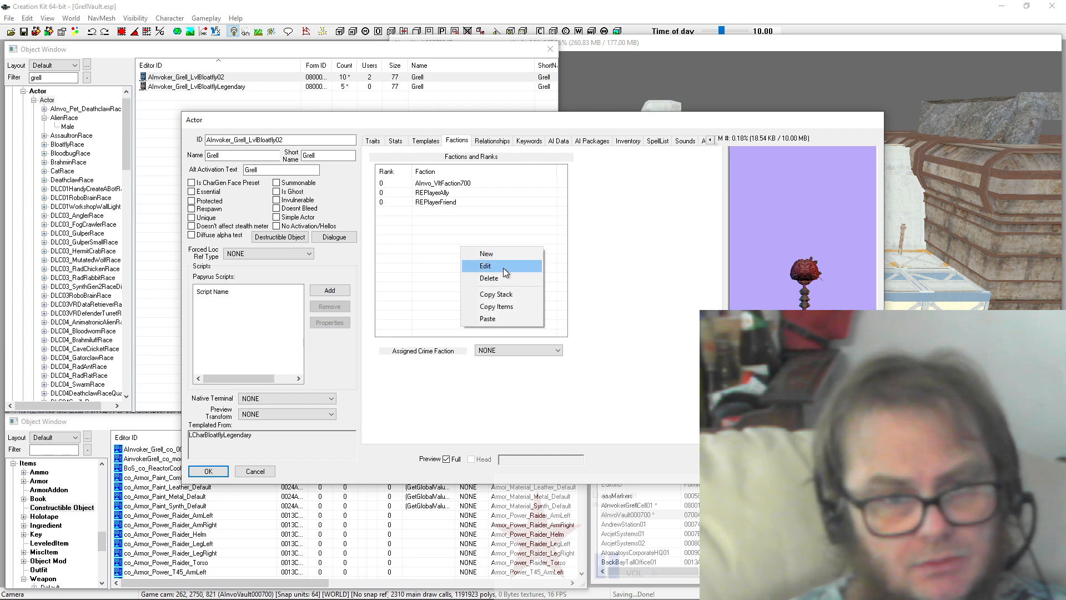
click(488, 257)
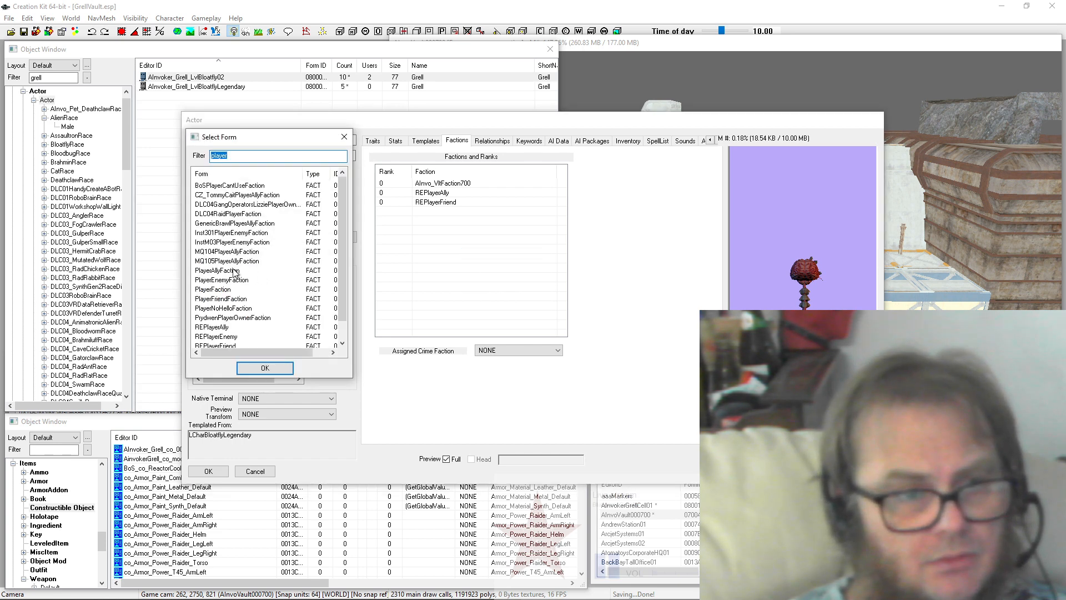
click(232, 271)
click(265, 368)
right_click(451, 278)
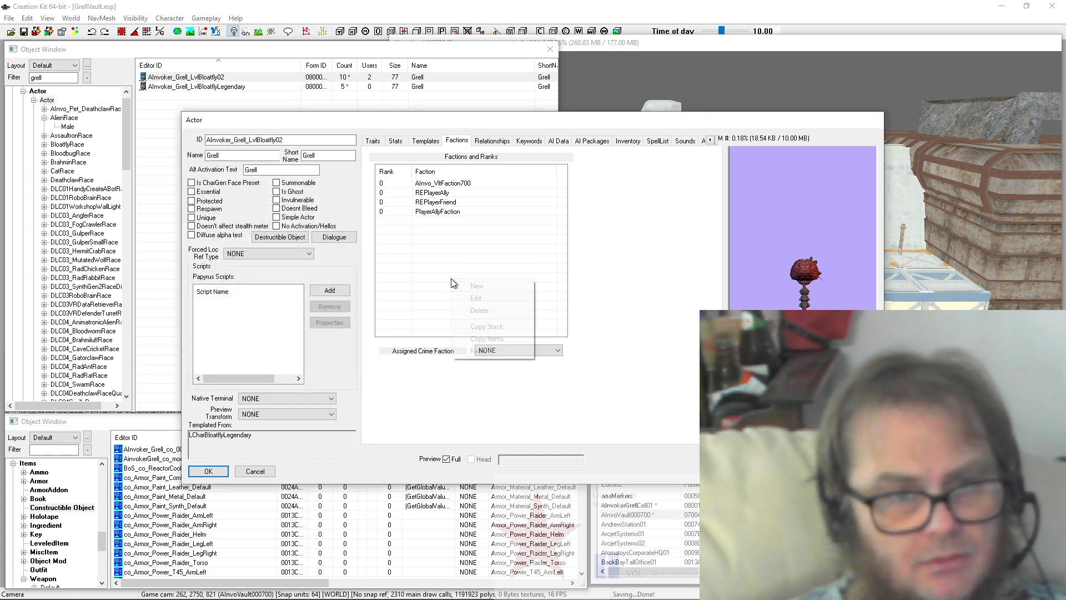
click(476, 287)
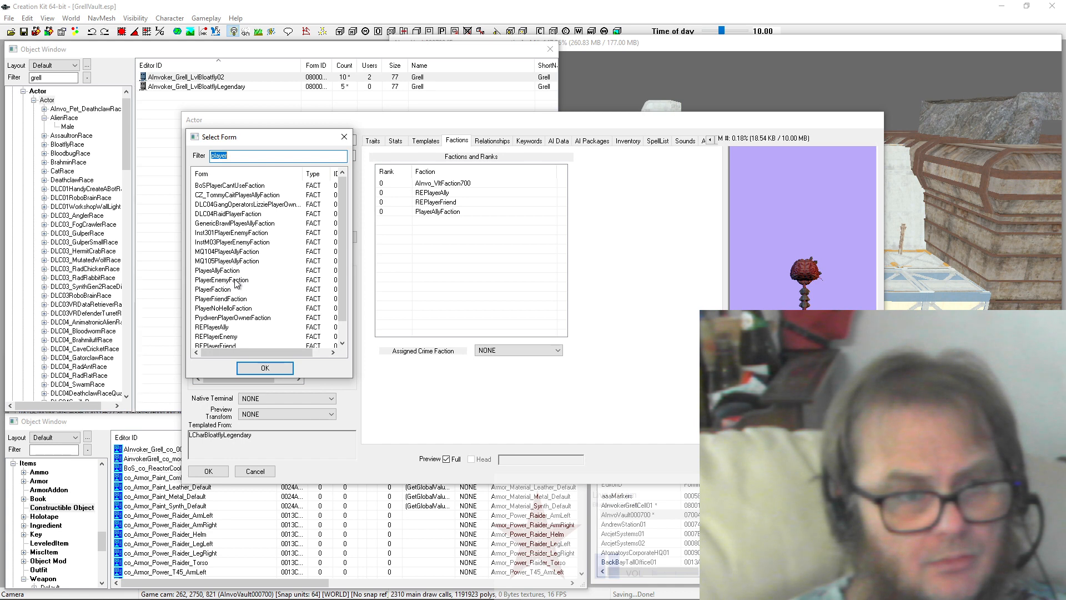
click(236, 303)
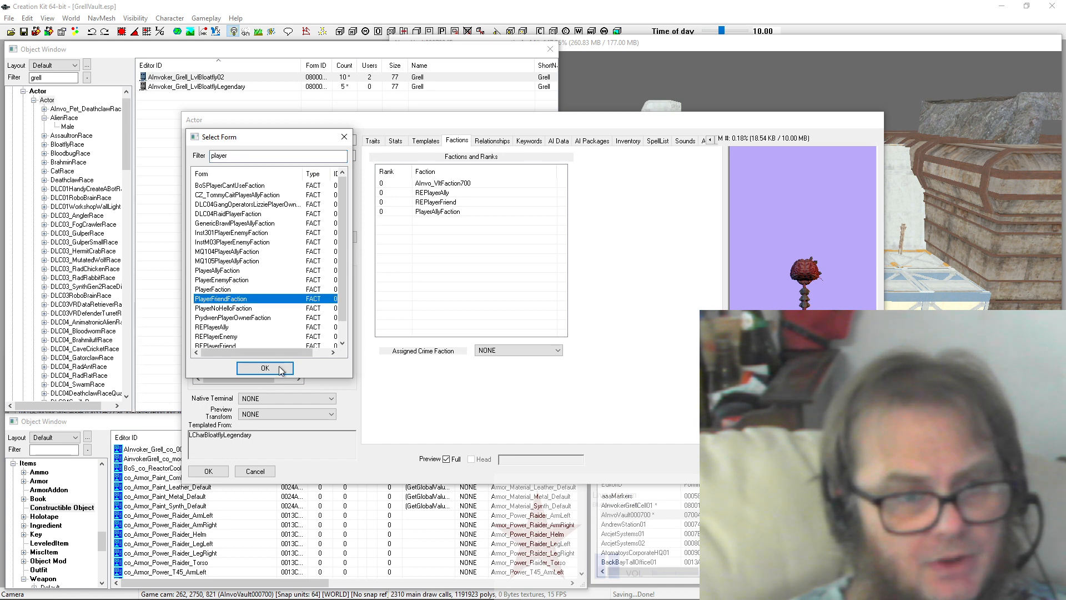
click(286, 369)
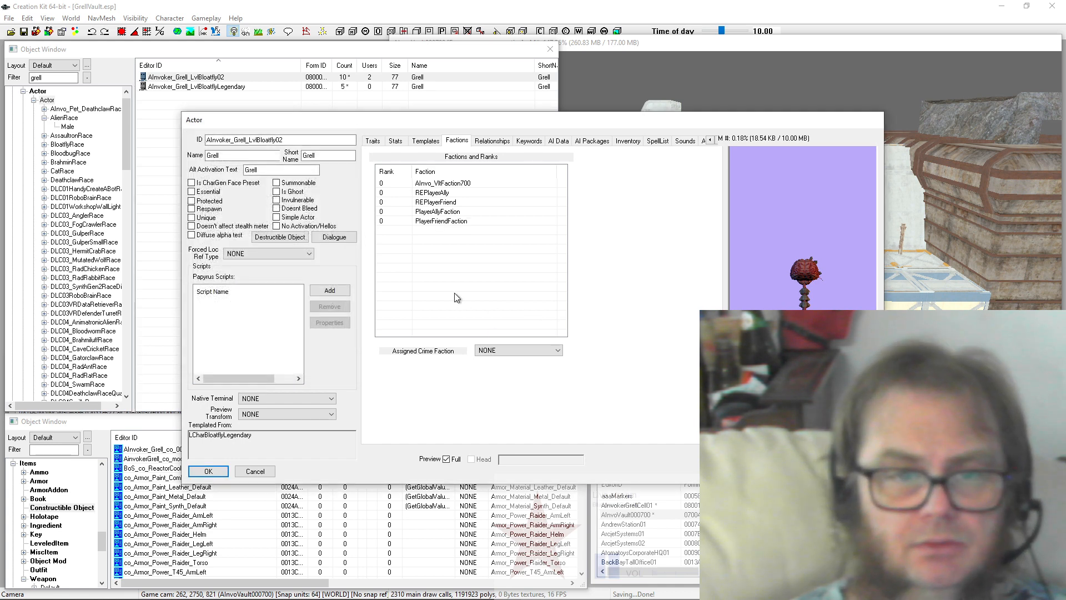
Step: Filter the faction forms for "workshop" and add WorkshopNPCFaction to AInvoker_Grell_LvlBloatfly02
right_click(450, 269)
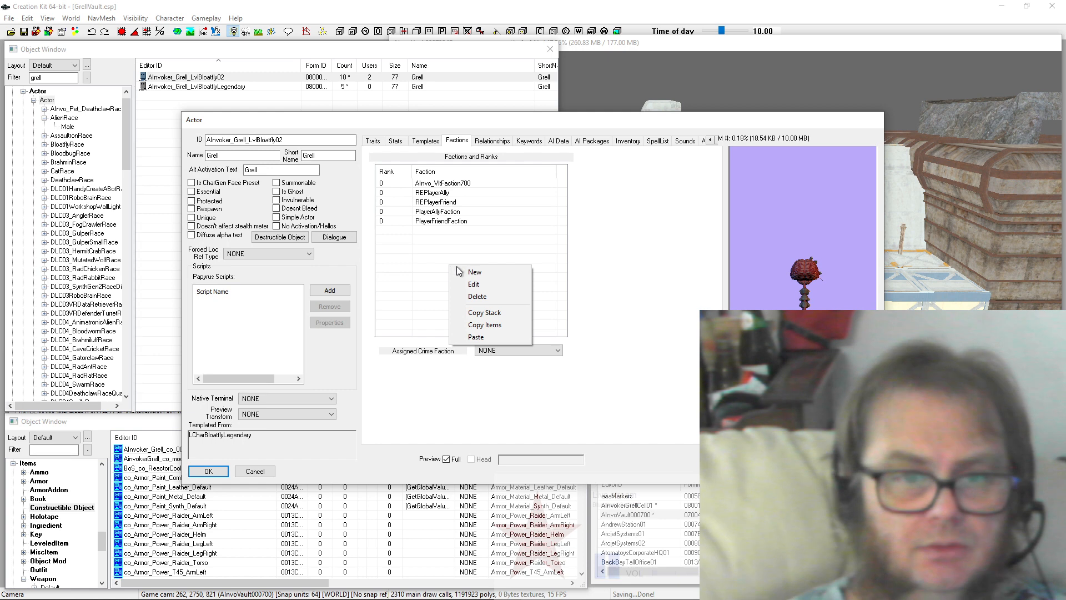
click(488, 274)
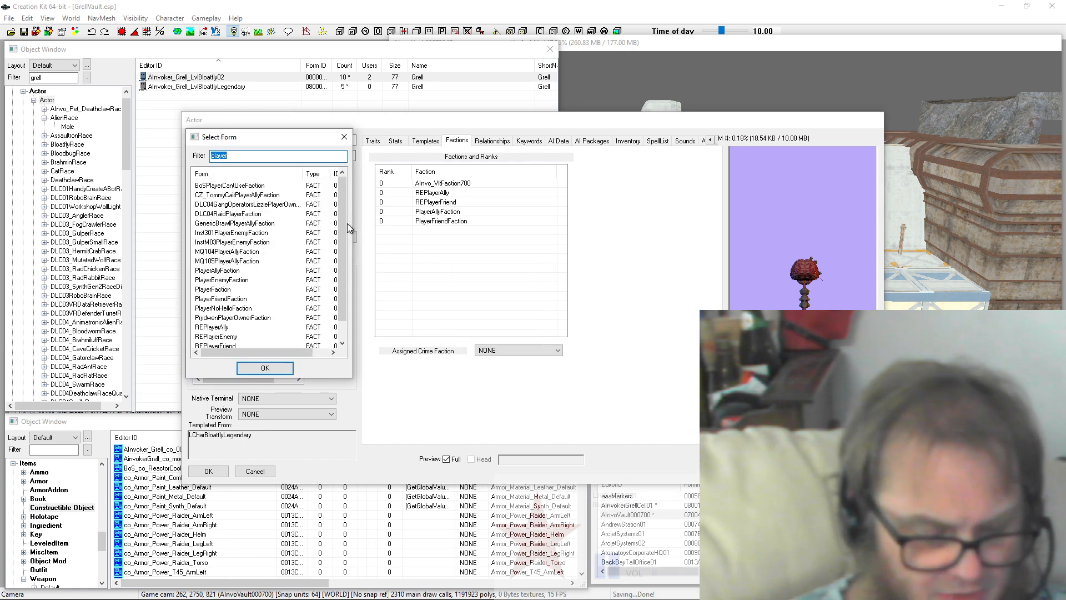
text(worksh)
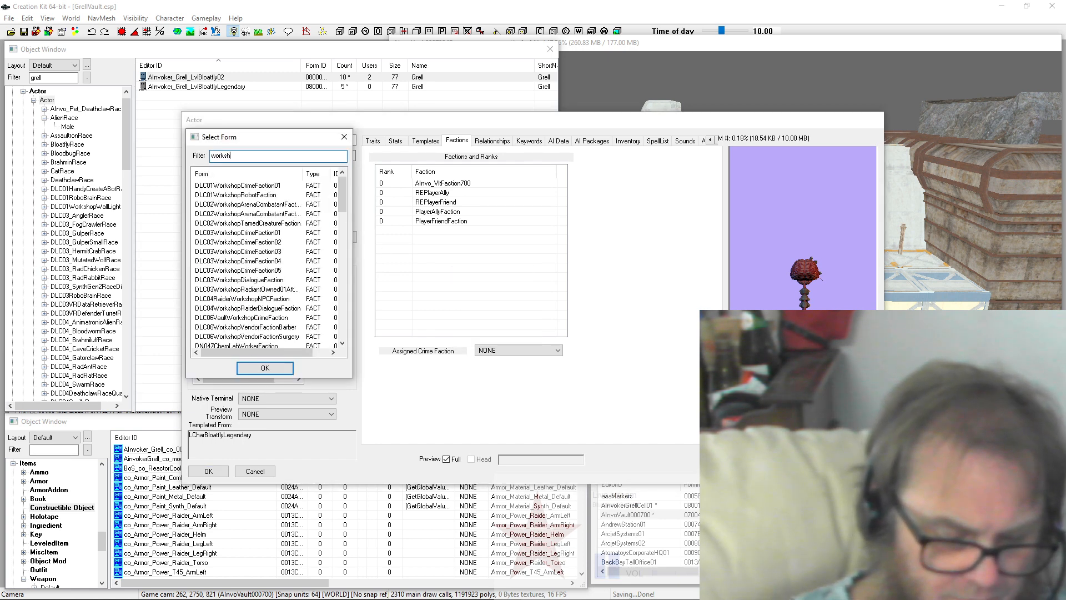
text(op)
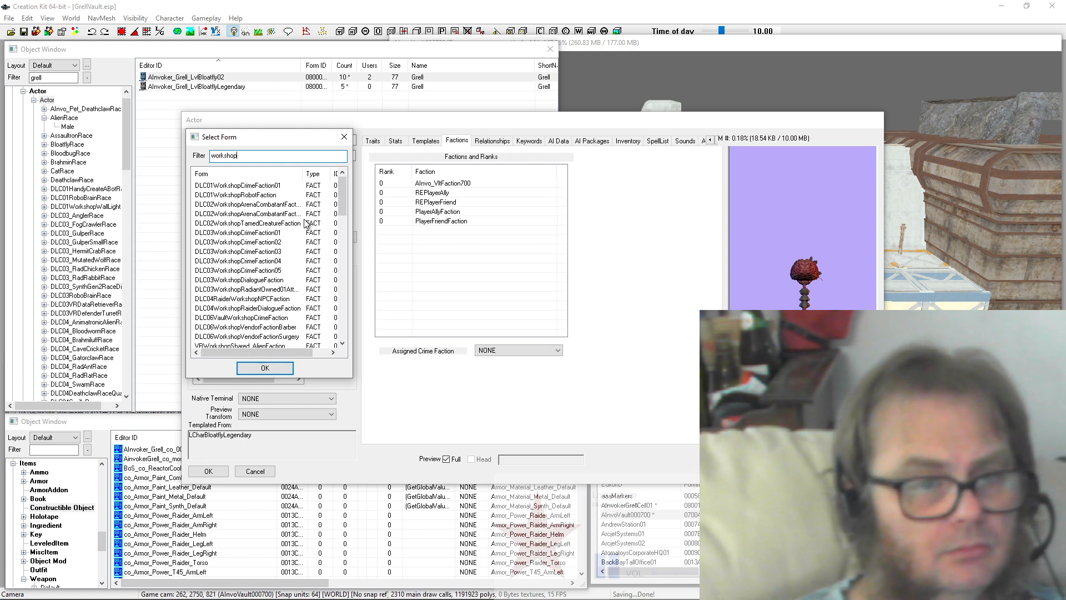
scroll(304, 223, down, 5)
scroll(305, 222, up, 5)
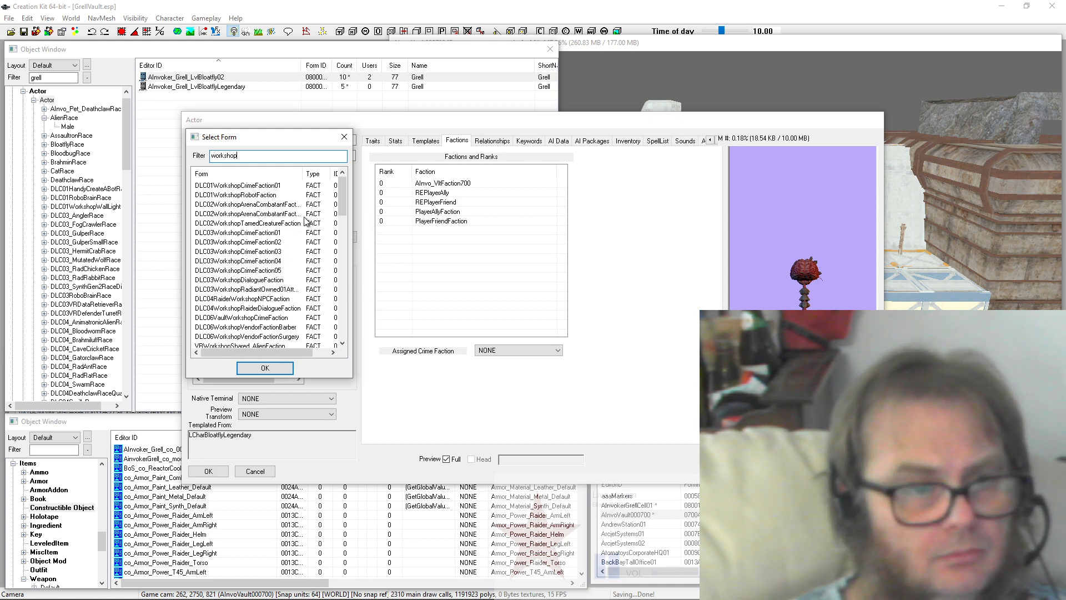
scroll(305, 222, down, 10)
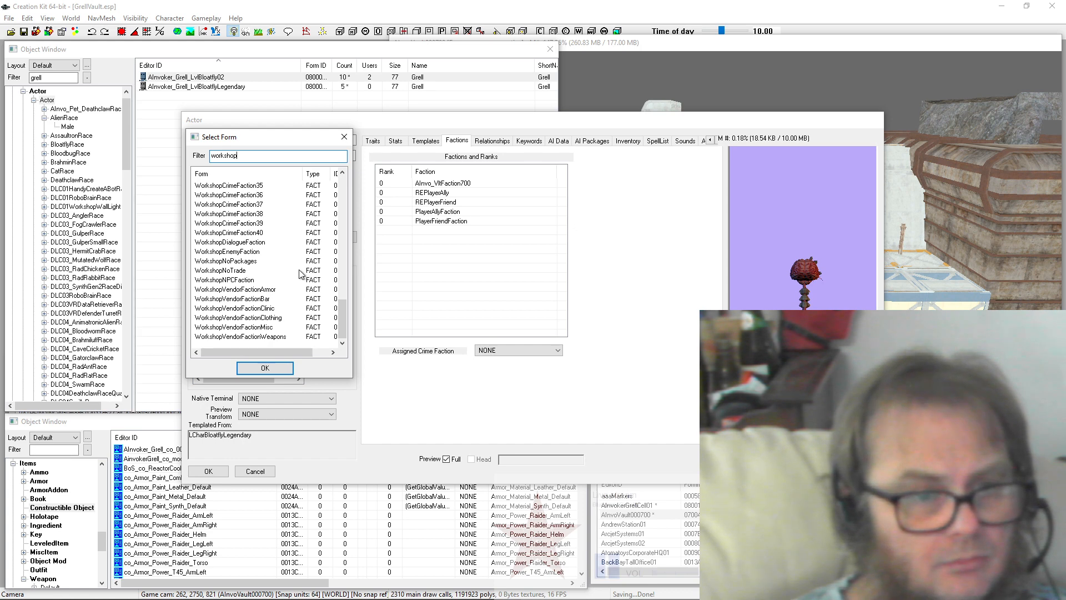
click(256, 281)
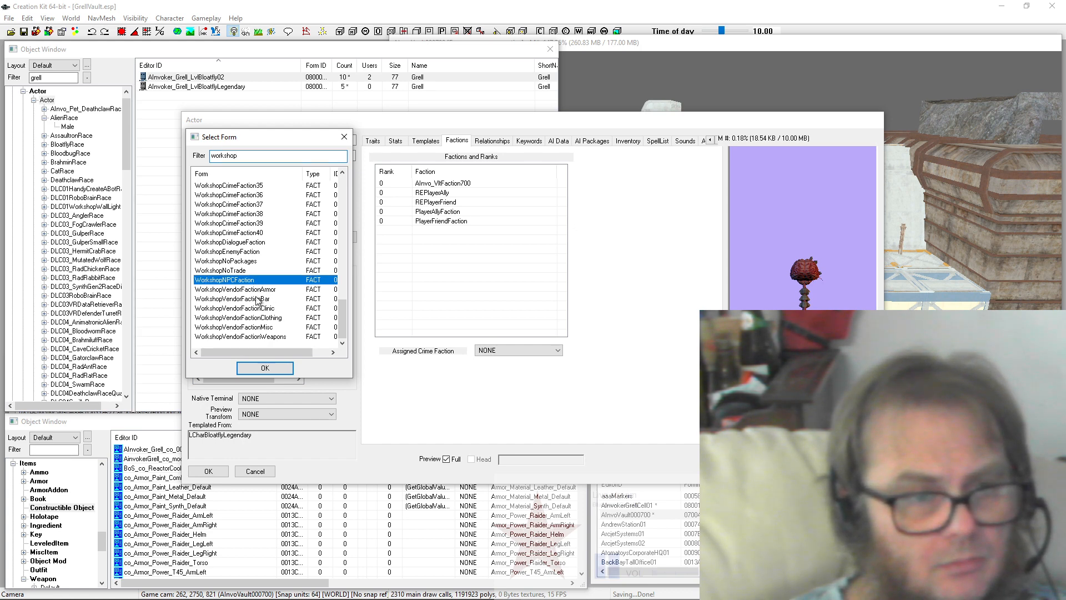
click(265, 368)
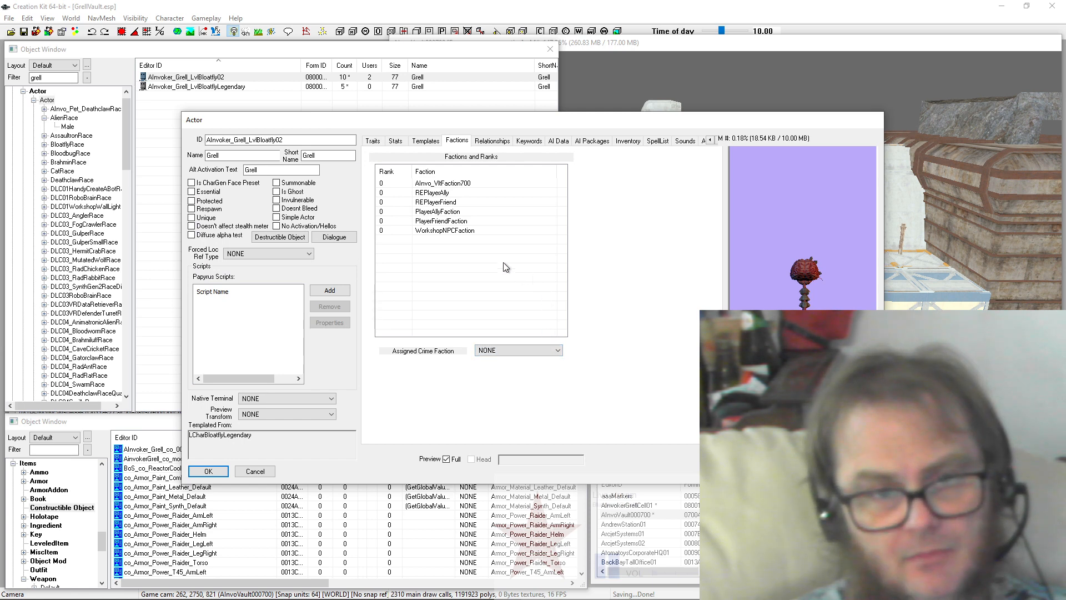
Step: Copy all faction entries of AInvoker_Grell_LvlBloatfly02 as a stack and save the actor
click(450, 231)
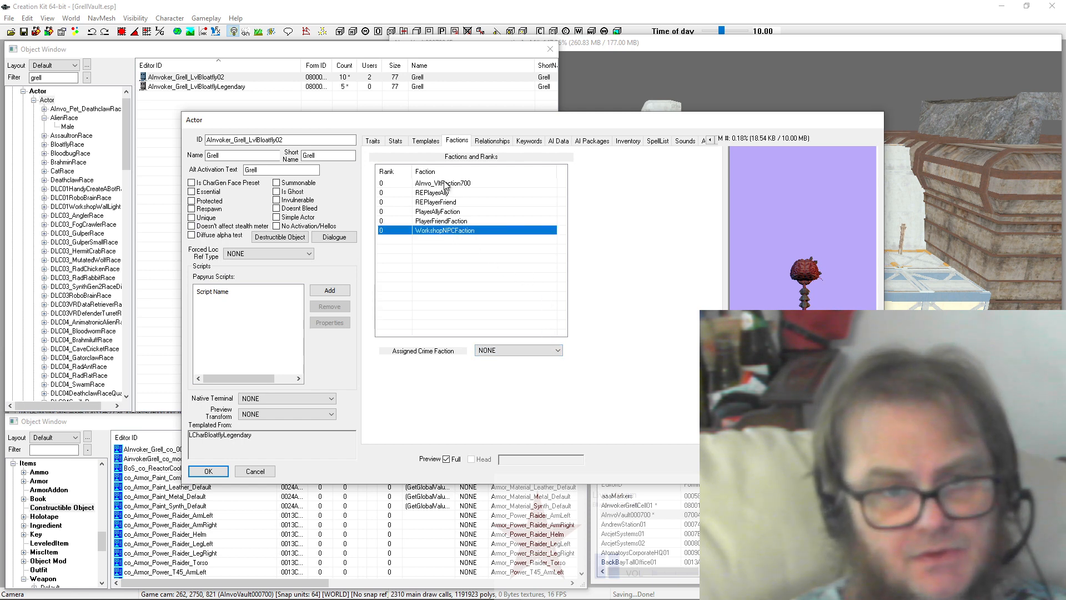
shift+click(446, 183)
right_click(445, 182)
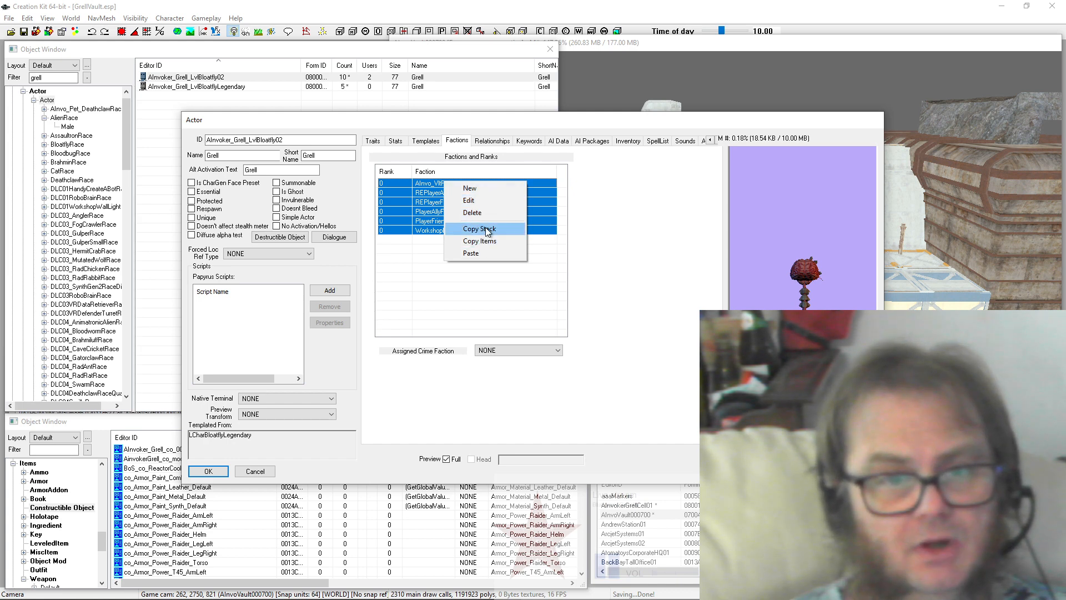
click(486, 230)
click(208, 471)
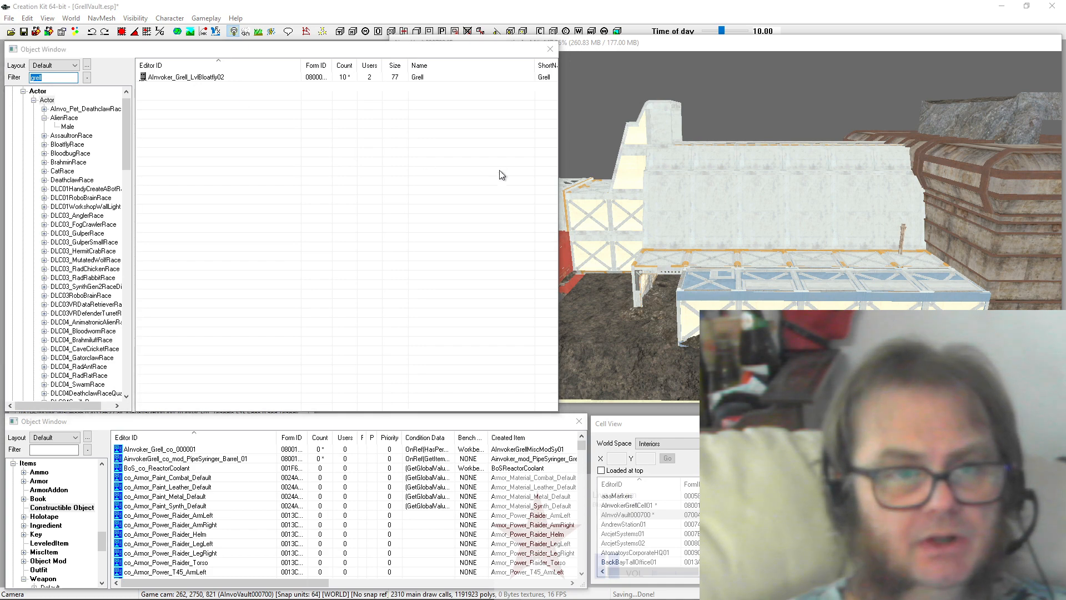
Step: Paste the copied faction entries into AInvoker_Grell_LvlBloatflyLegendary, accept the actor changes and save the plugin
right_click(442, 229)
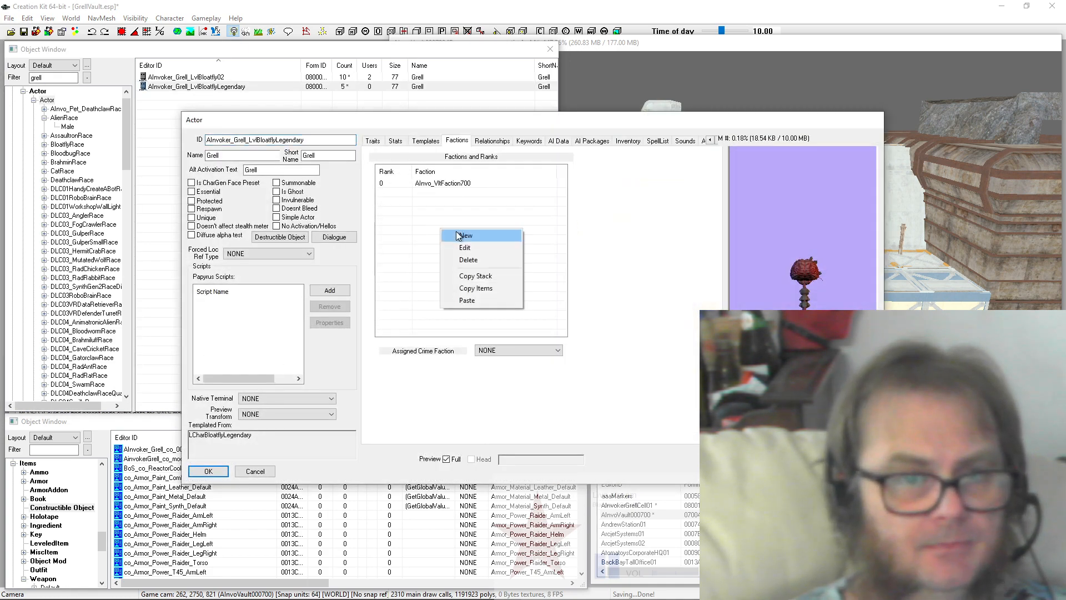
click(485, 304)
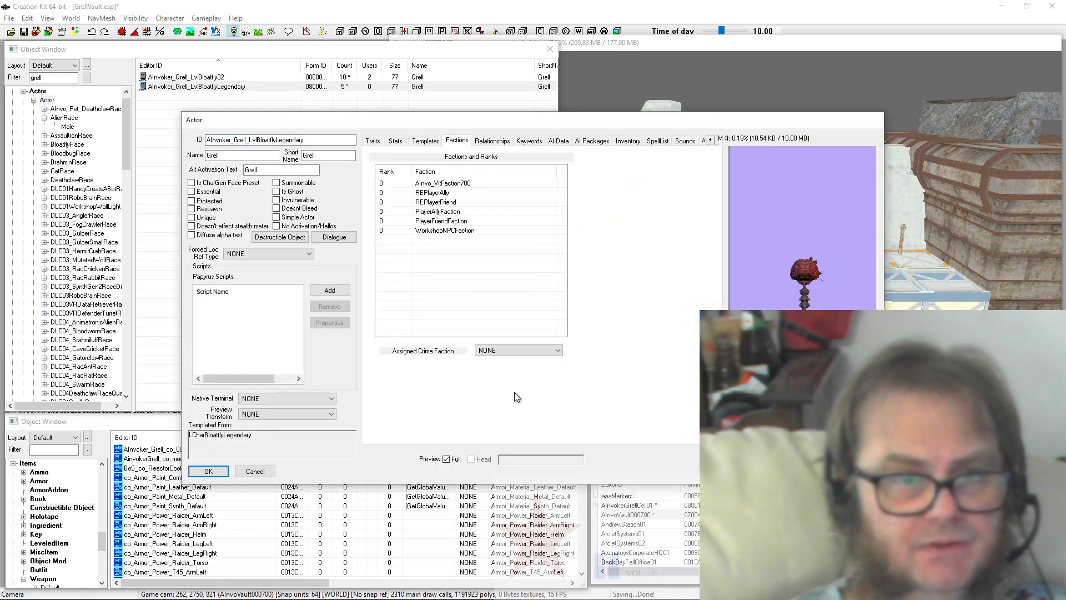
click(209, 471)
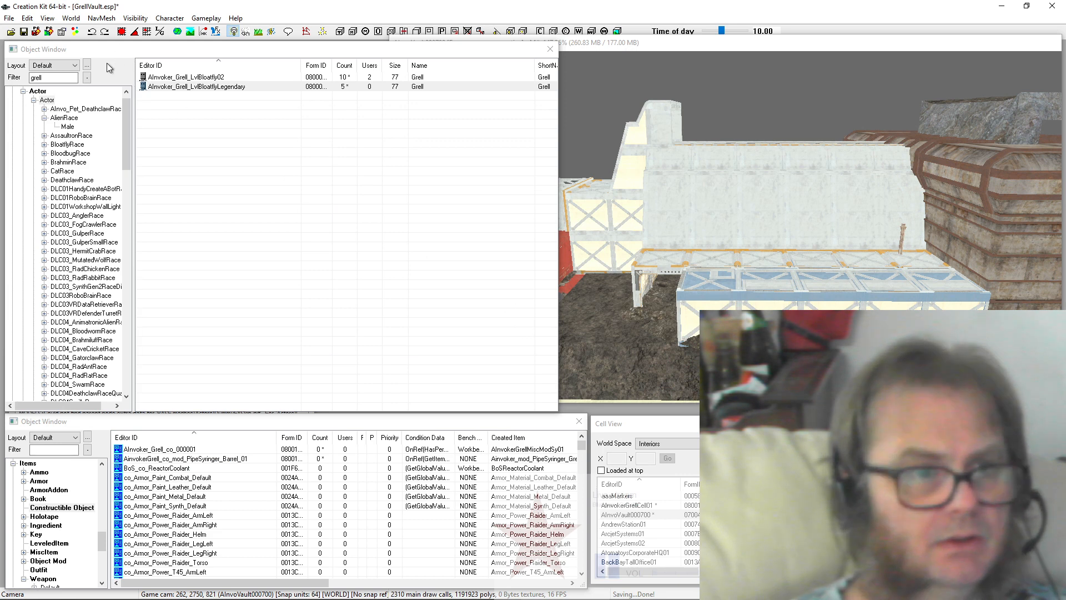
click(24, 31)
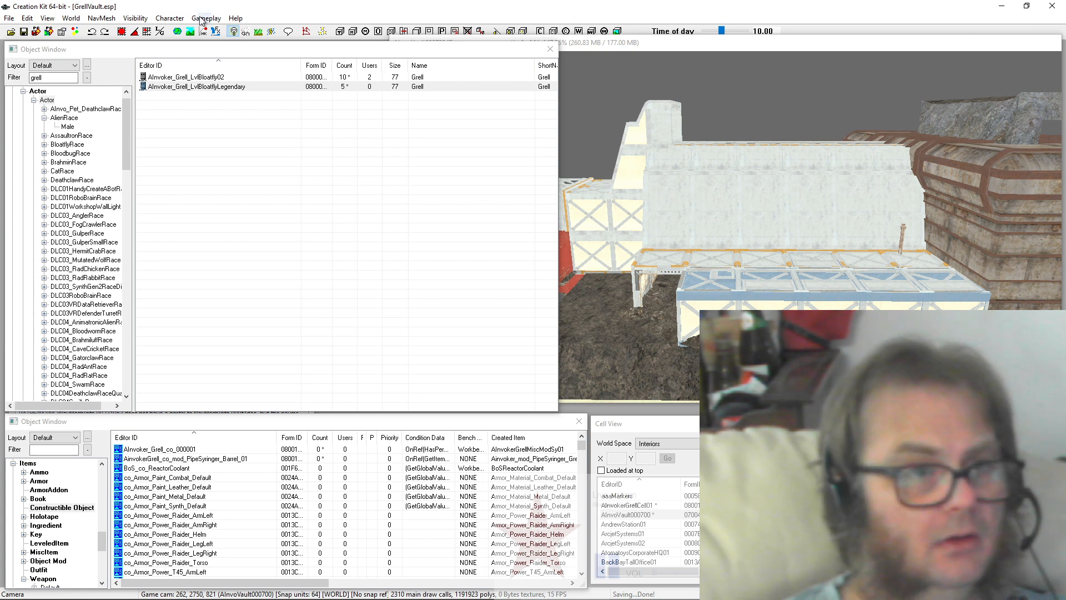
click(23, 33)
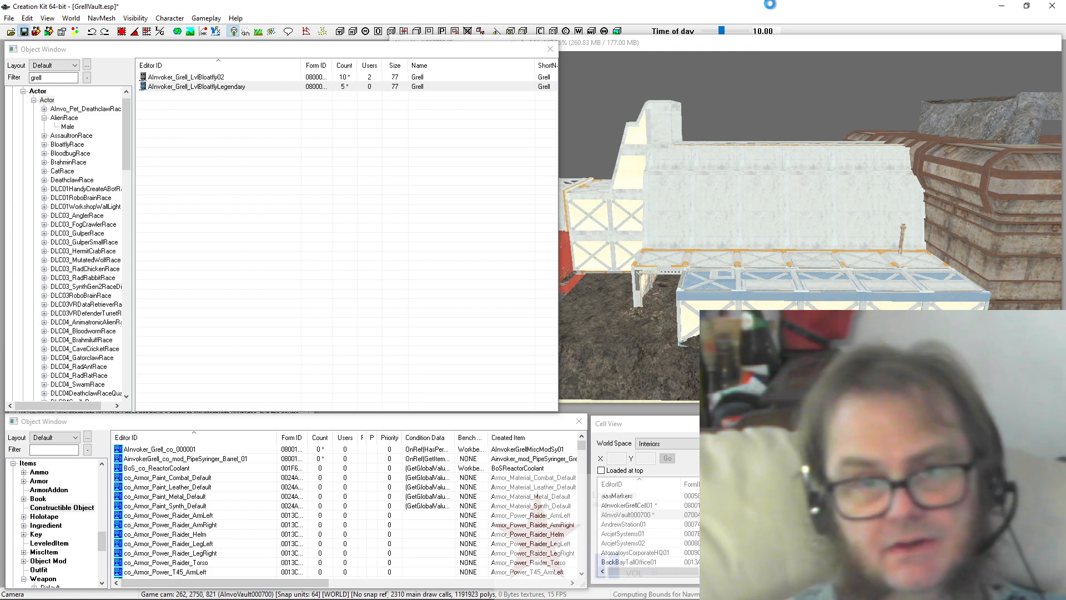
Step: Copy the editor ID of the AInvoVault000700 interior cell from the cell list
click(1011, 5)
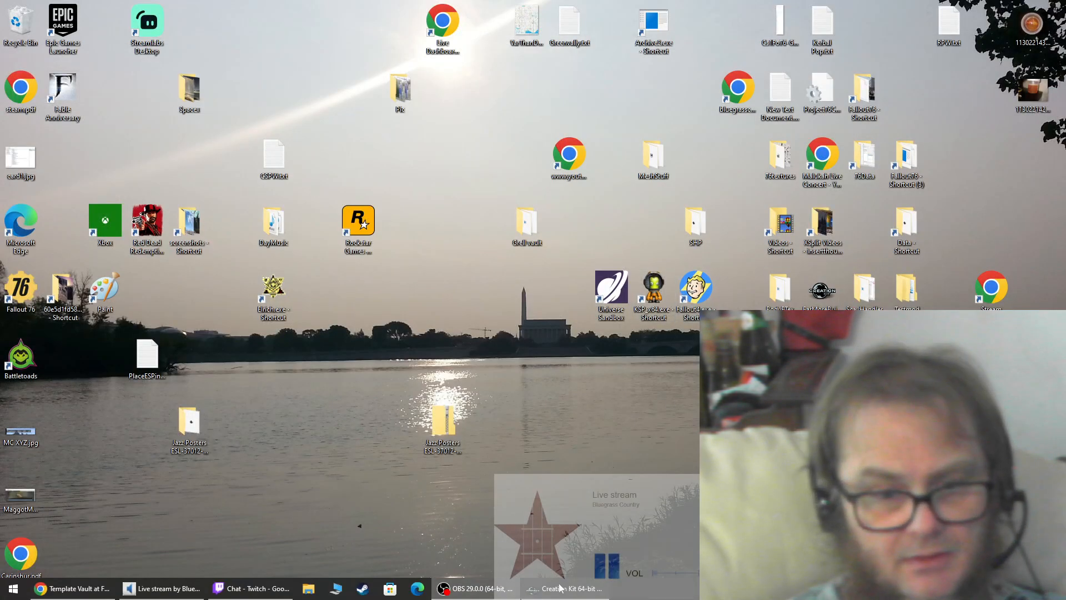
click(557, 587)
click(653, 515)
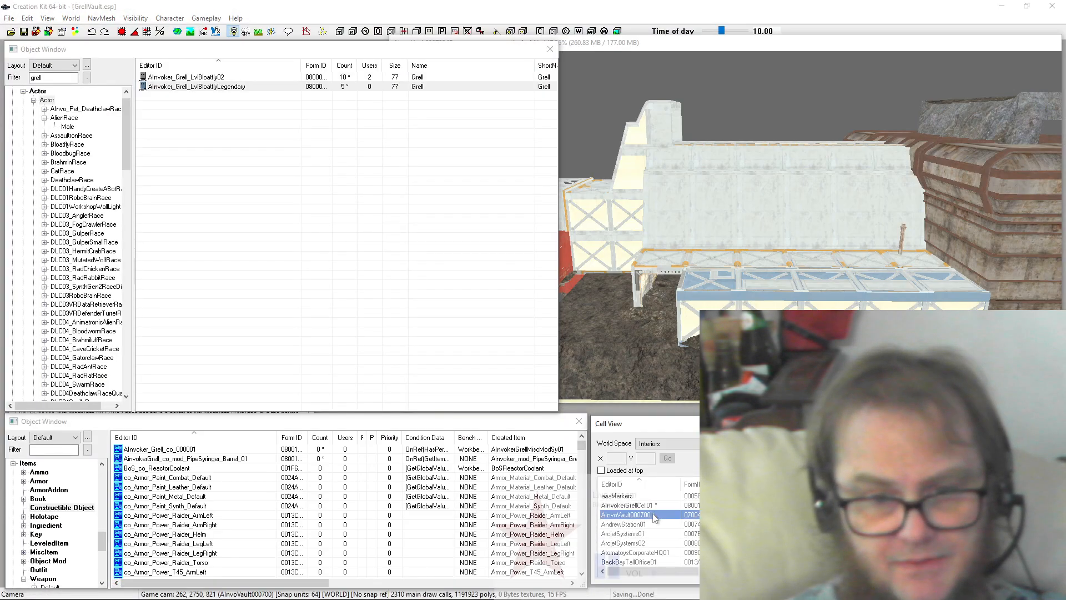
click(653, 515)
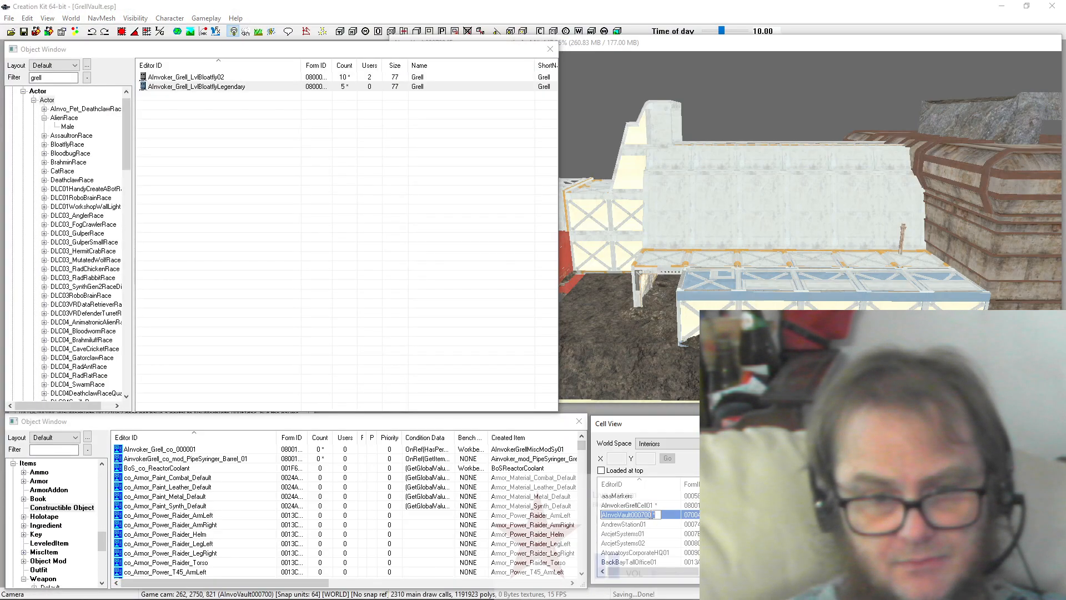
drag(653, 515, 618, 516)
right_click(611, 520)
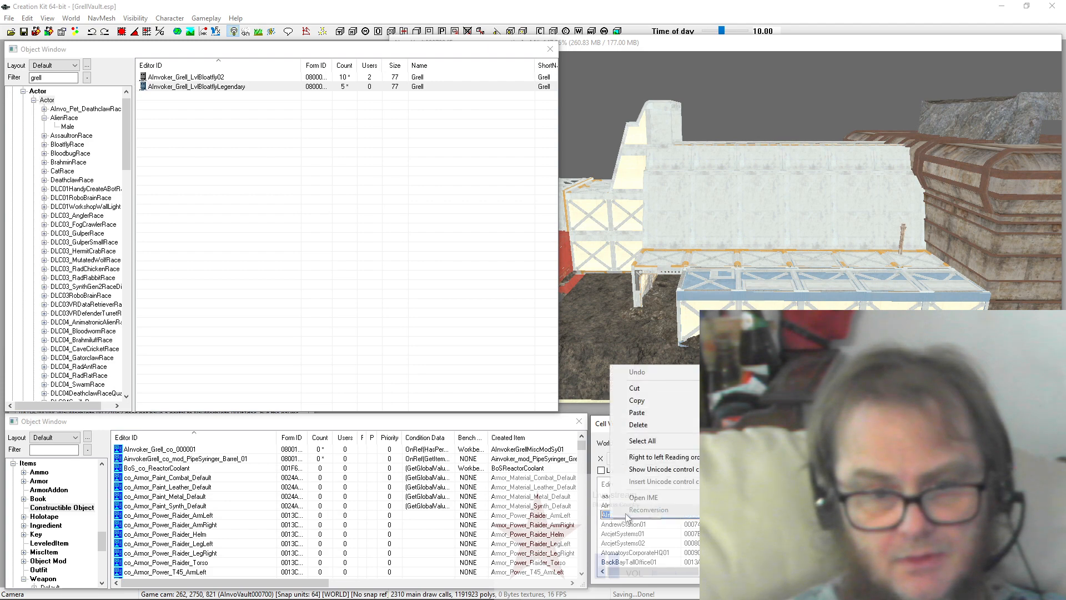
click(639, 400)
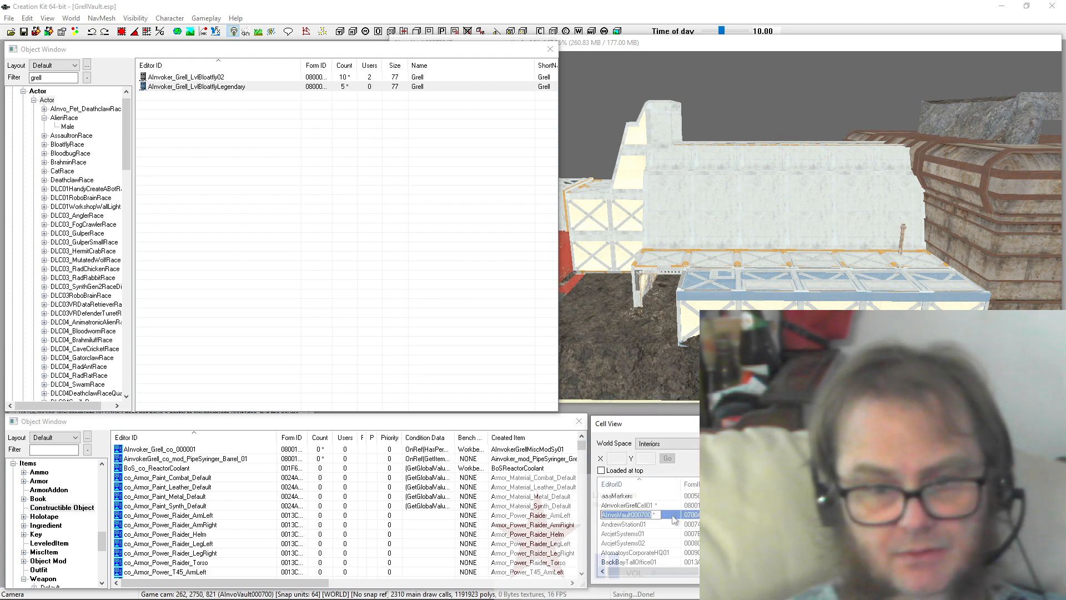
Step: Switch to the desktop, launch Fallout 4 and start the game from its launcher
key(super+d)
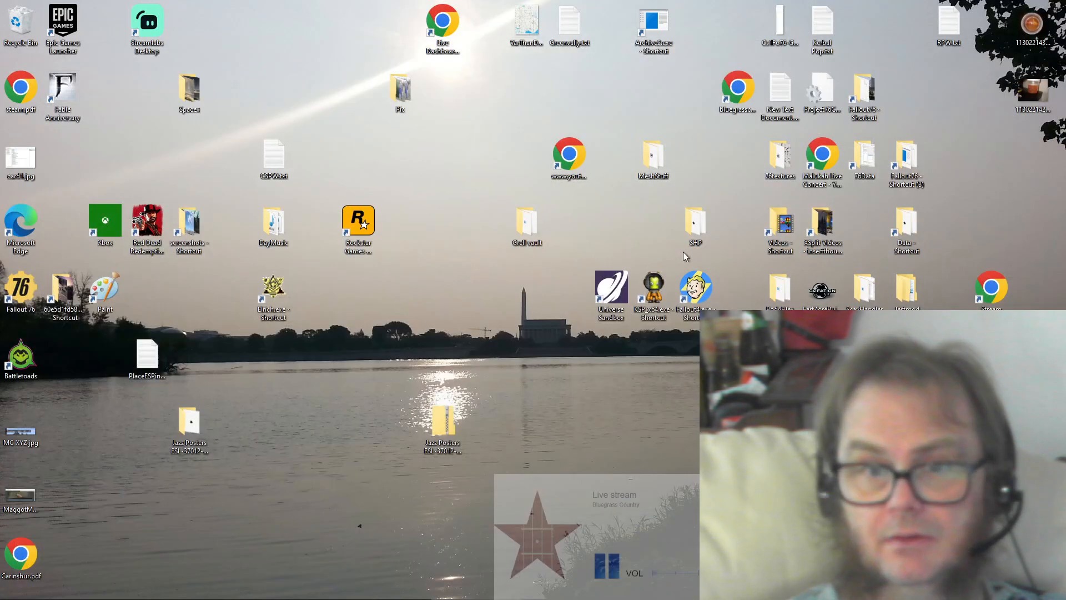
double_click(686, 281)
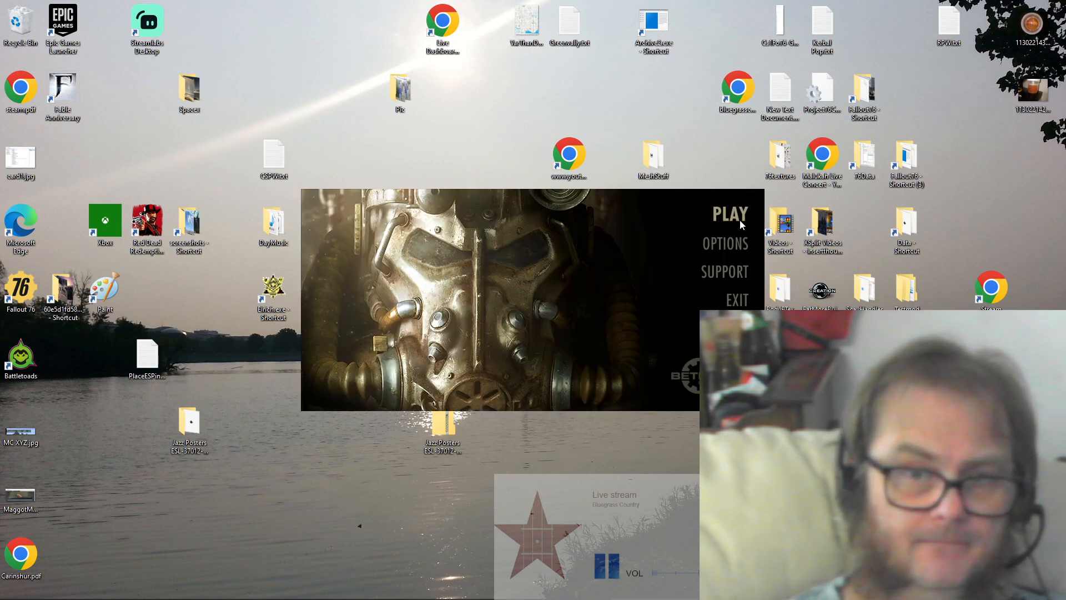
click(740, 220)
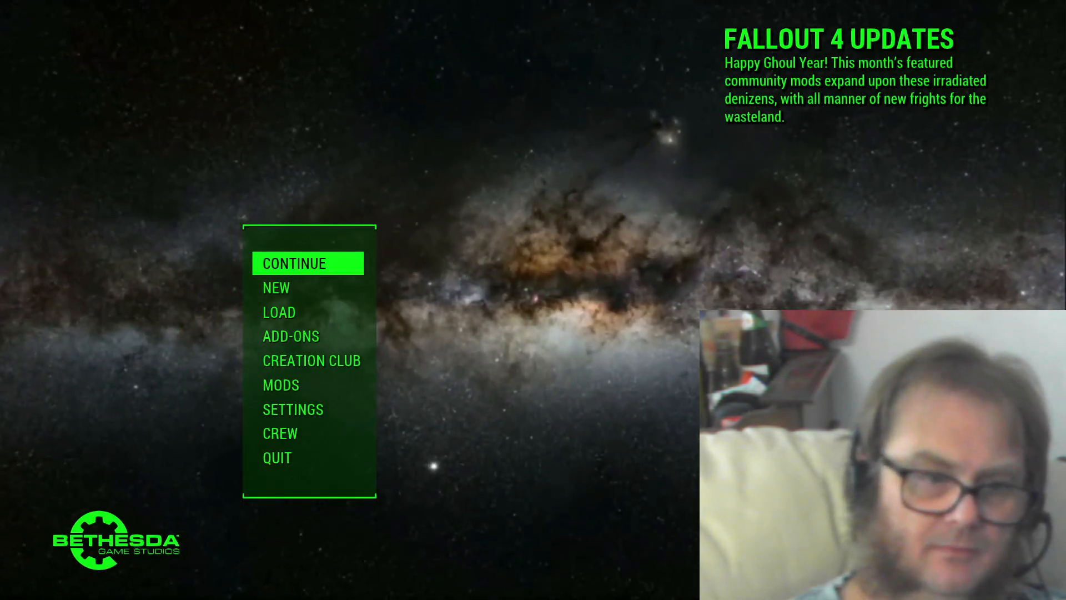
Step: Use the game console to load the vault cell with the command coc AInvoVault000700
key(grave)
text(coc)
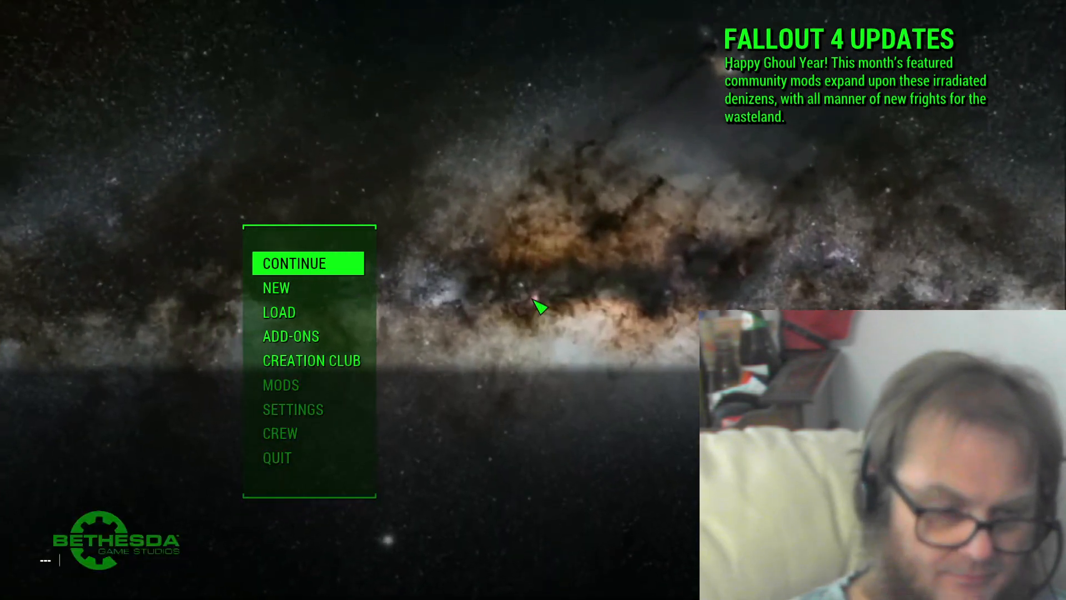
text( AInvoVault000700)
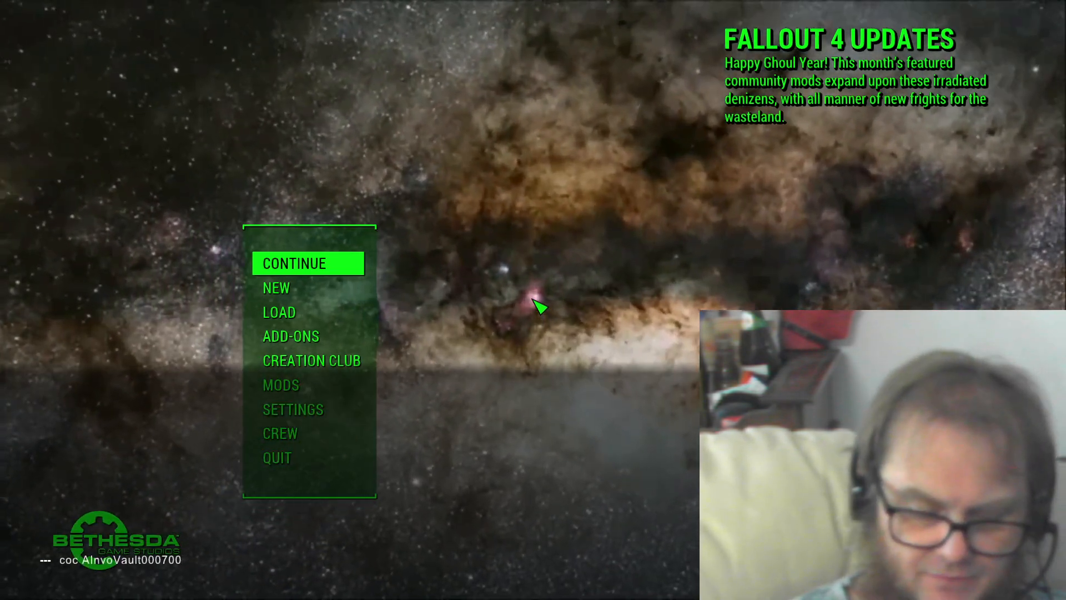
key(Return)
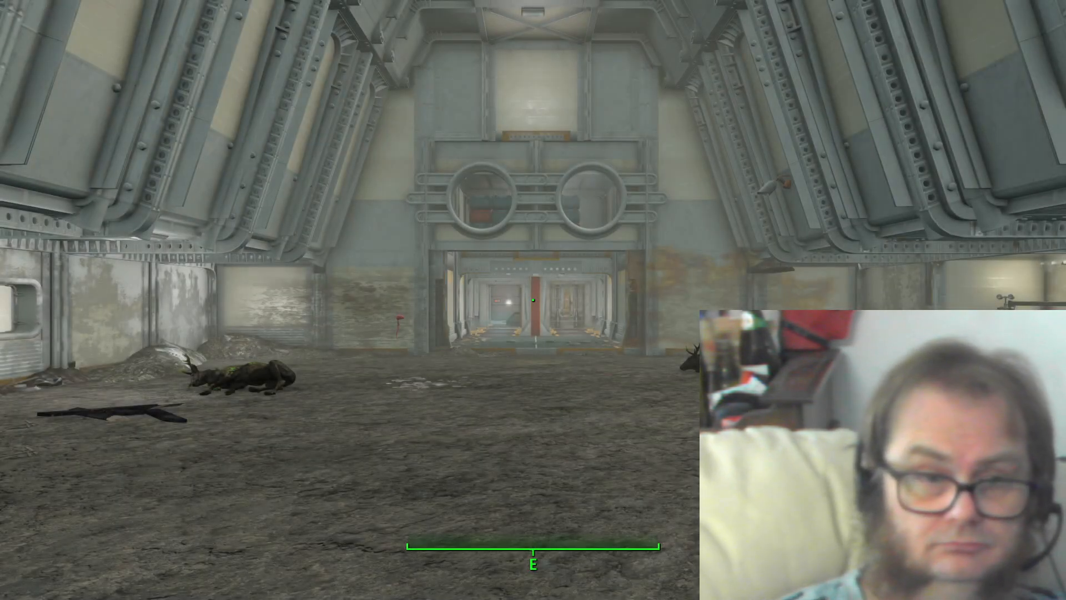
Step: Target the Grell in the dirt-floored entrance hall with V.A.T.S., then approach it to examine its behaviour toward the player
key(q)
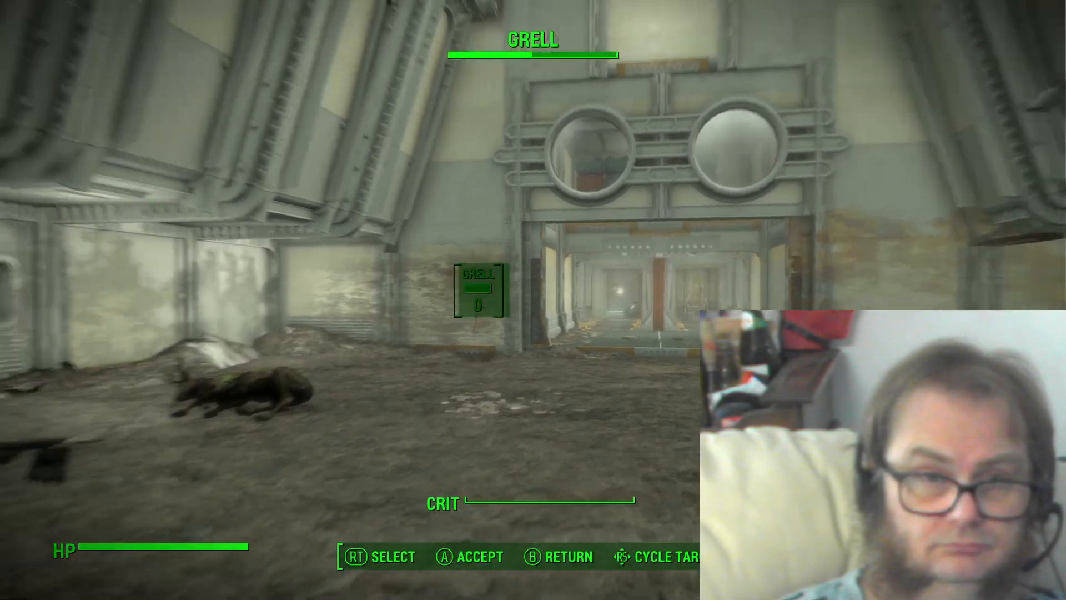
key(q)
key(w)
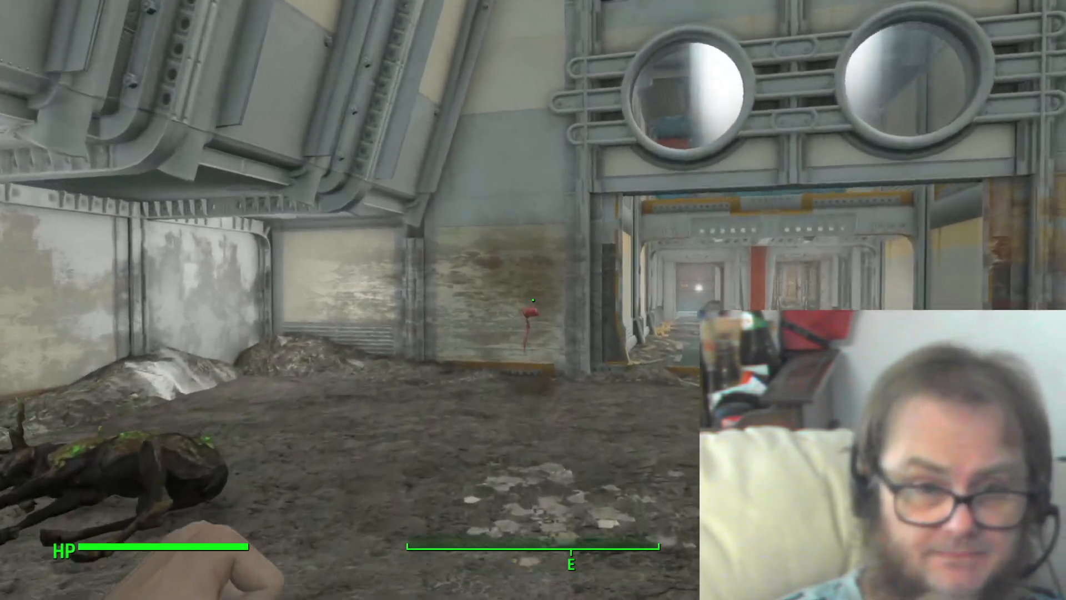
key(w)
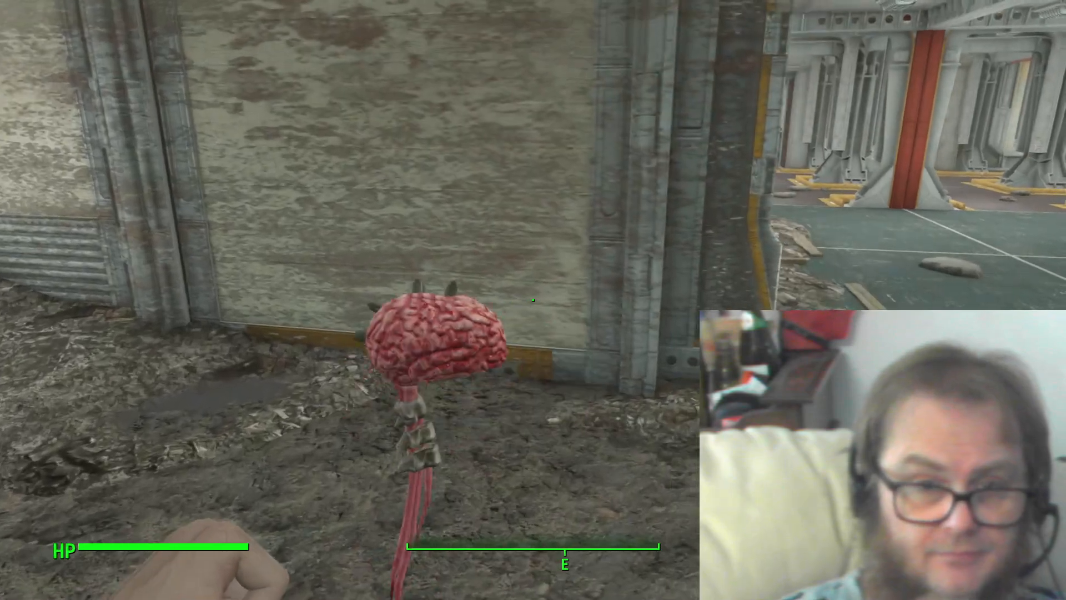
key(w)
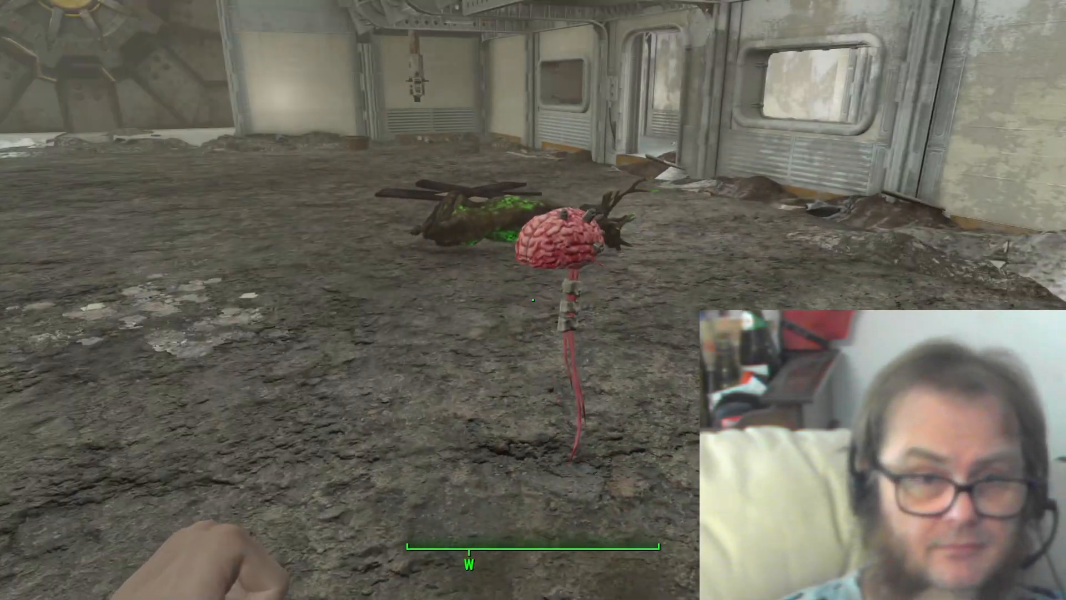
key(w)
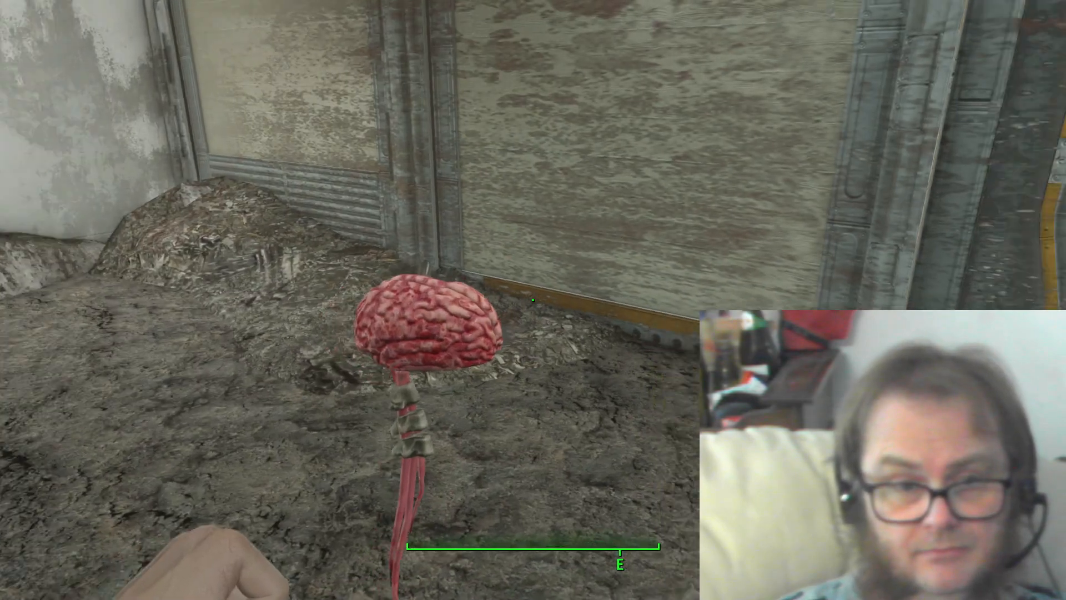
Step: Go to the overseer's office, target the Grell at the desk with V.A.T.S. and exit targeting
key(w)
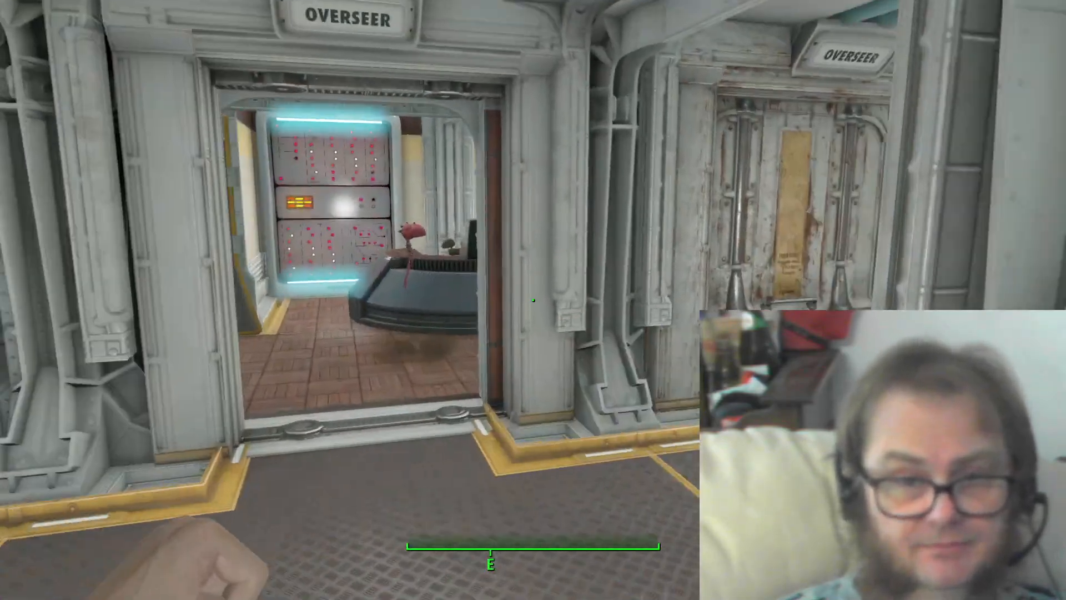
key(q)
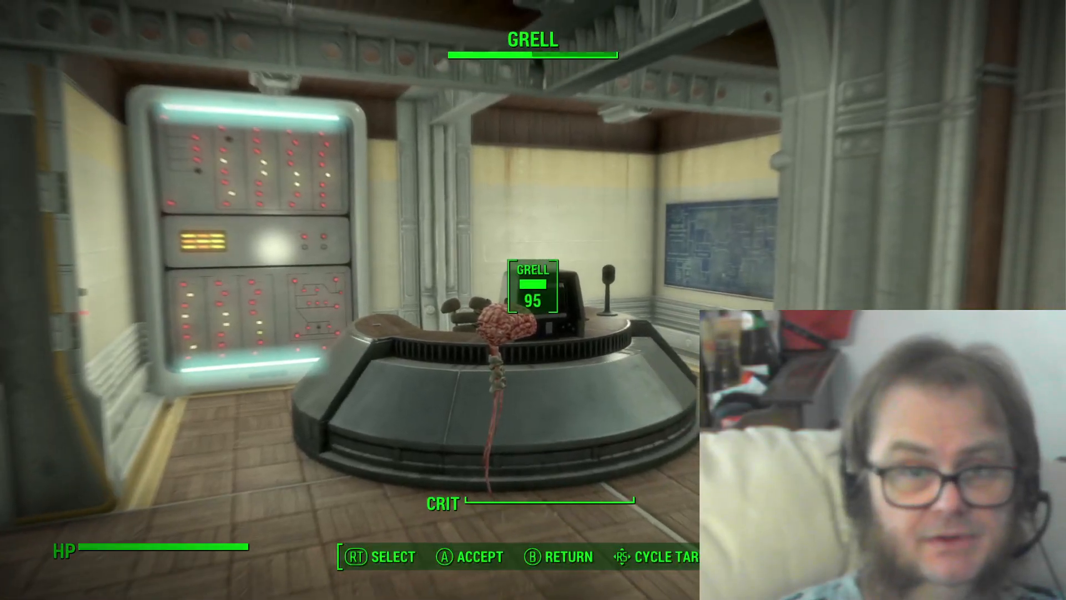
key(Tab)
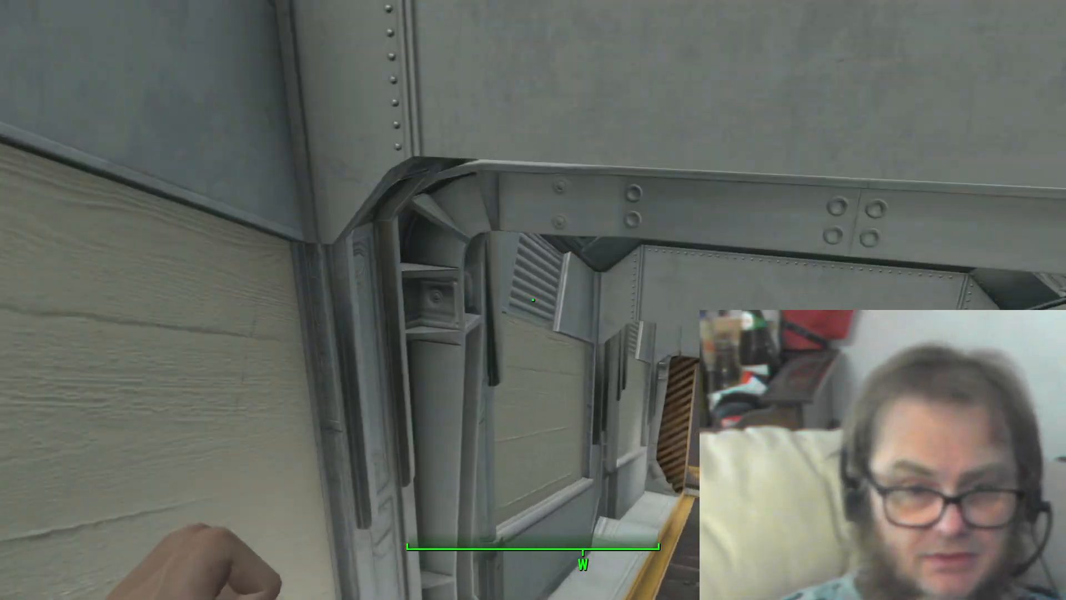
Step: Walk through the red machinery hall, check the Pip-Boy's quest data and unlock the workshop at Vault 700
key(w)
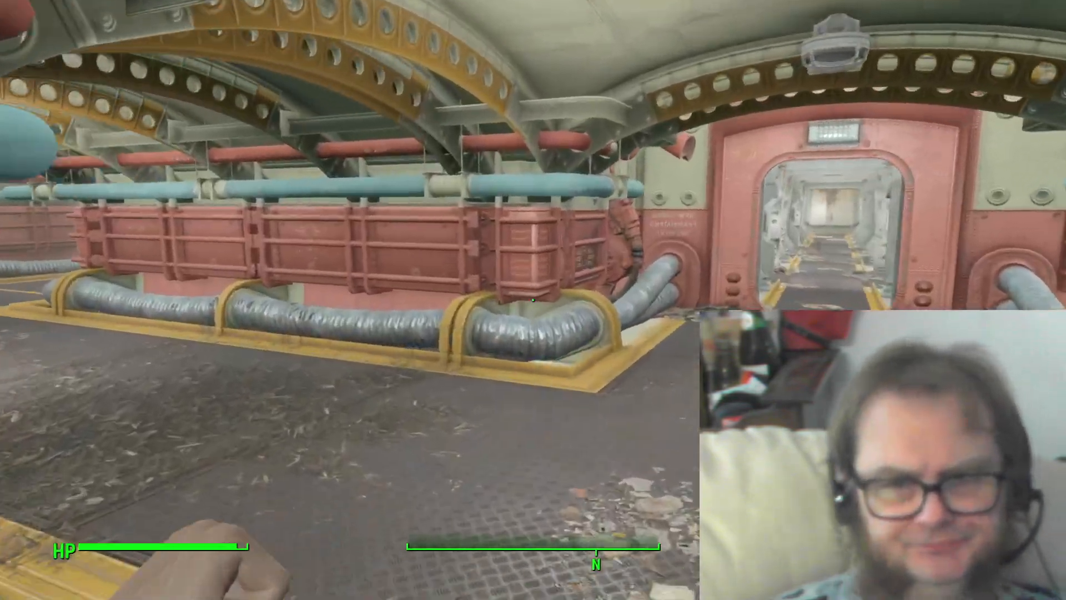
key(Tab)
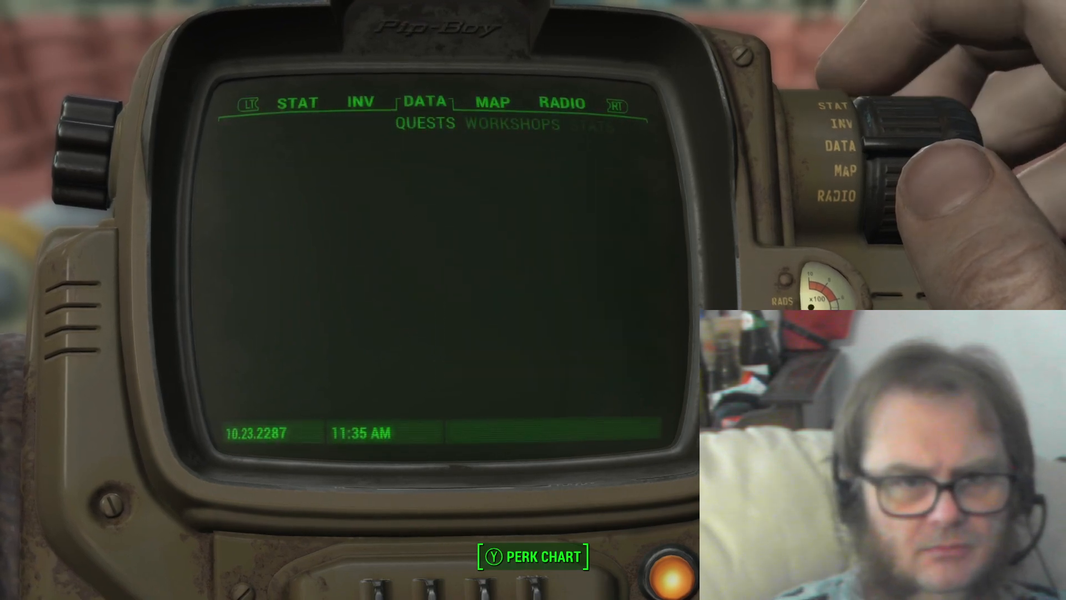
key(Tab)
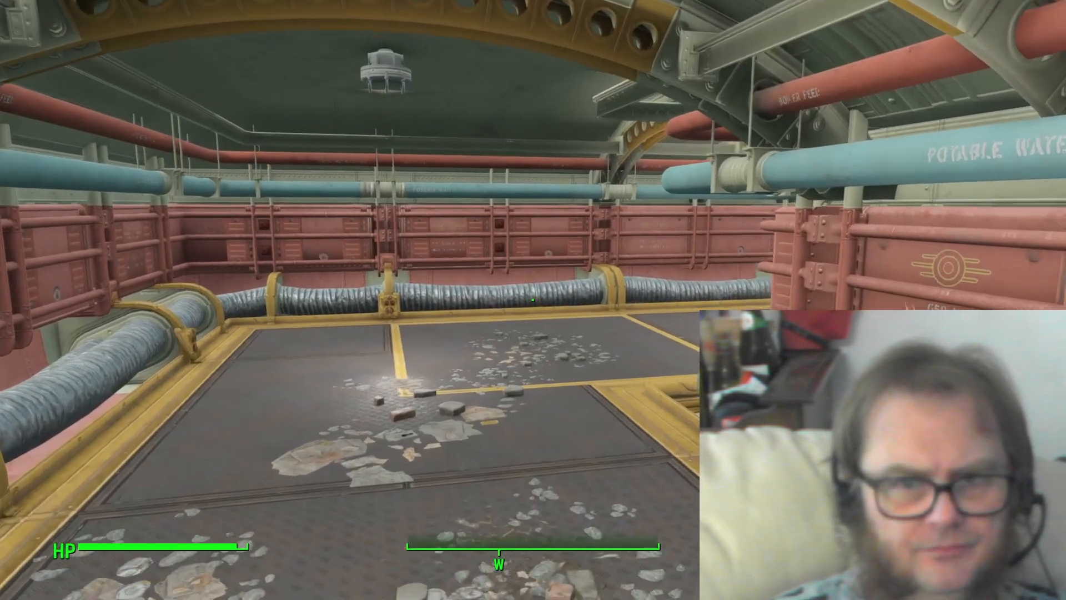
key(w)
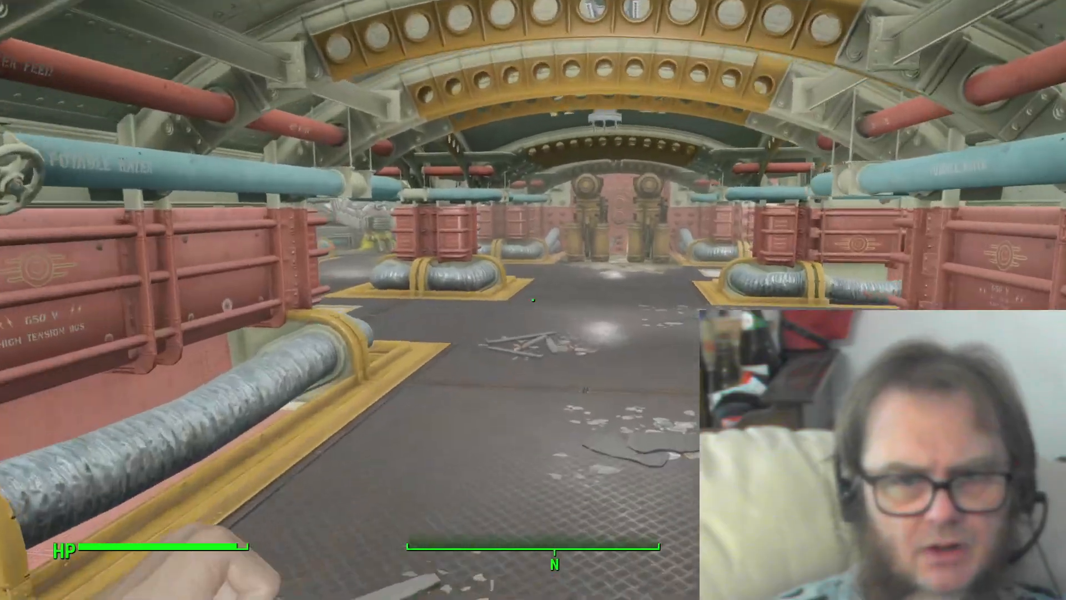
key(w)
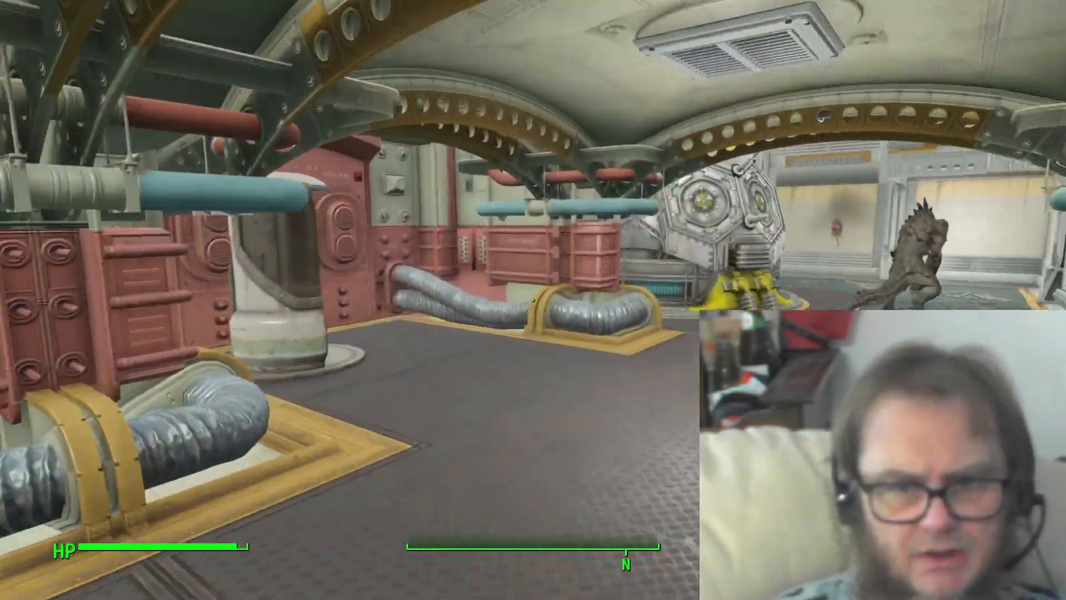
key(w)
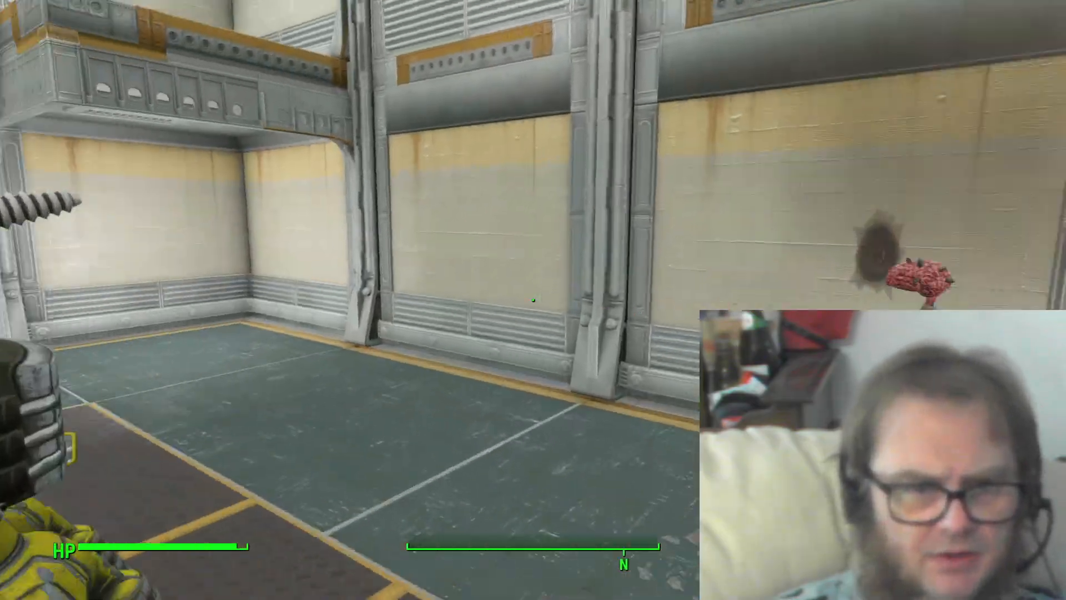
key(w)
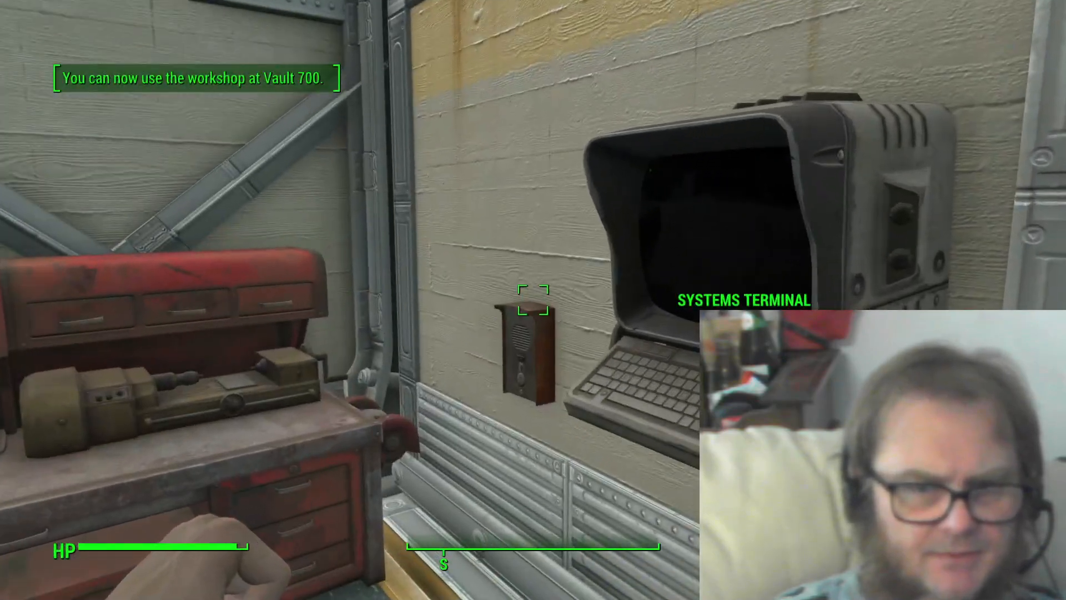
Step: Enter workshop mode at Vault 700, dismiss the help text, and try the send command on the Quantum Pet Claw before cancelling it
key(w)
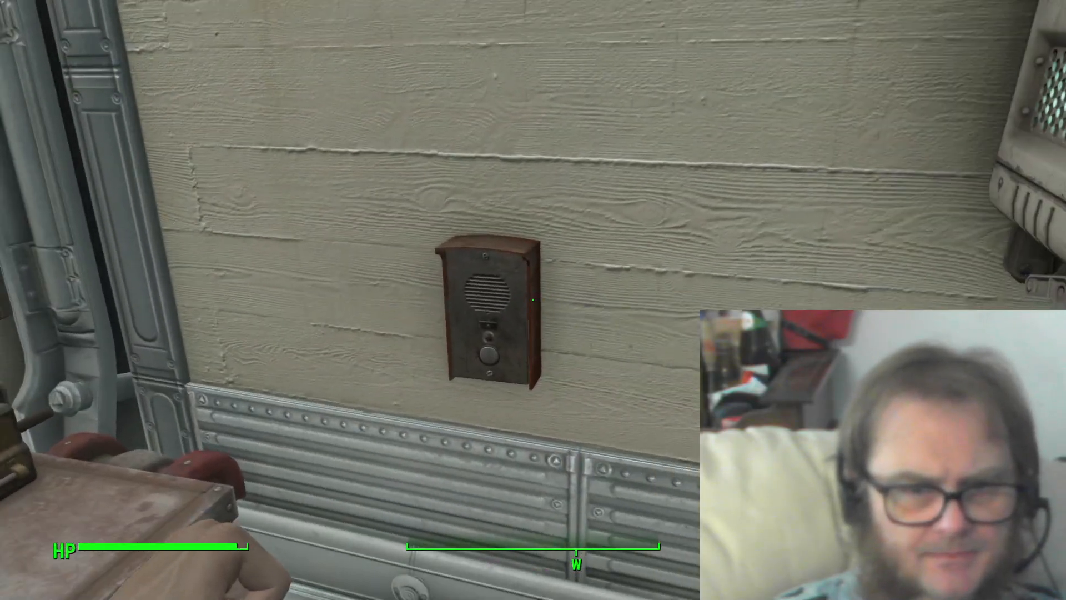
key(e)
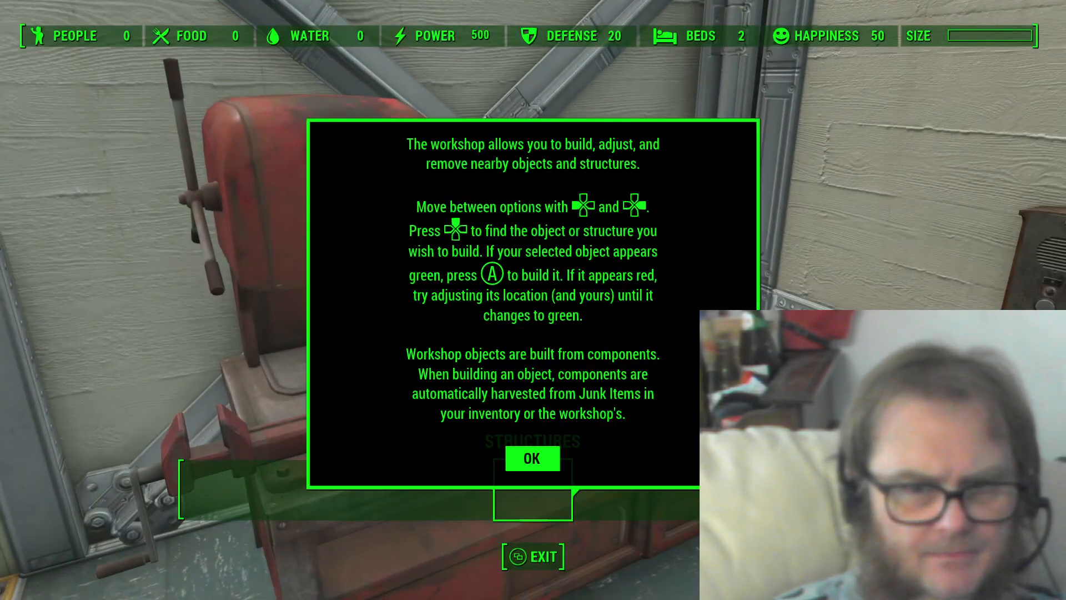
key(Return)
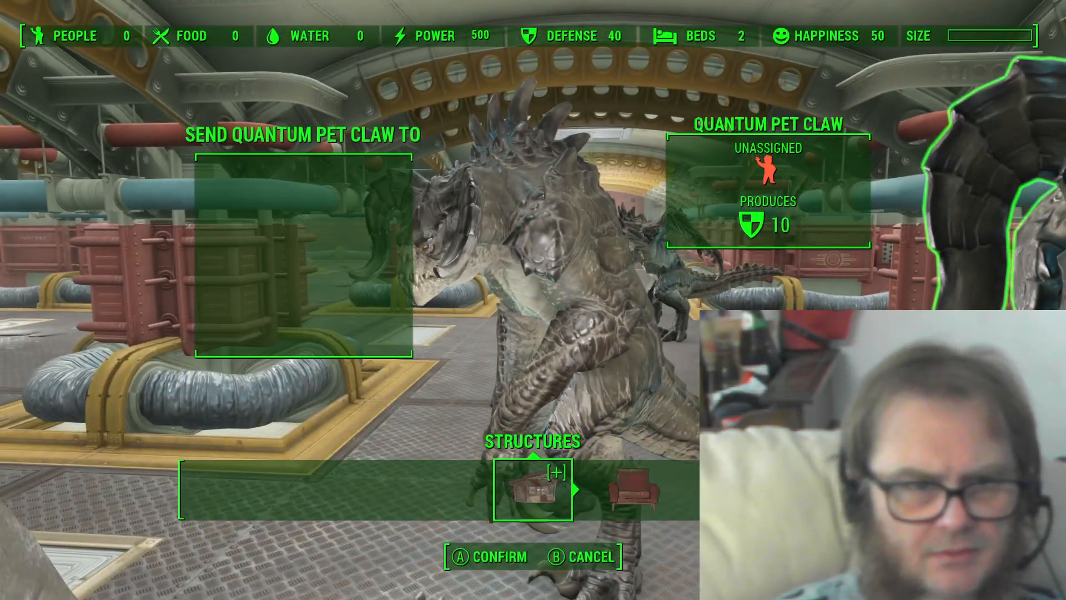
key(Tab)
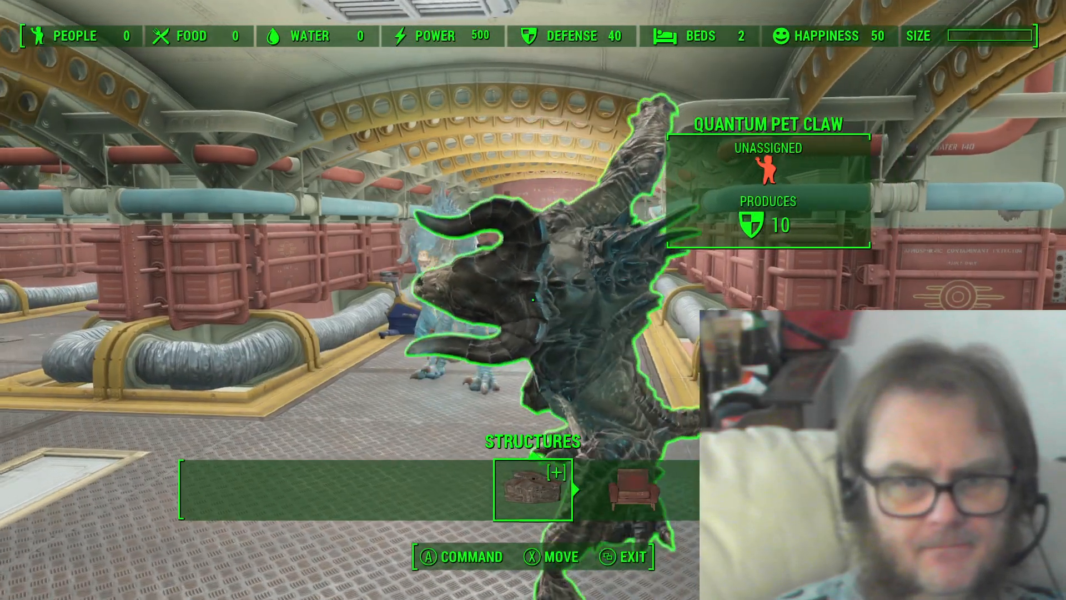
Step: Leave workshop mode and quit Fallout 4 with the console command qqq, returning to the Creation Kit
key(e)
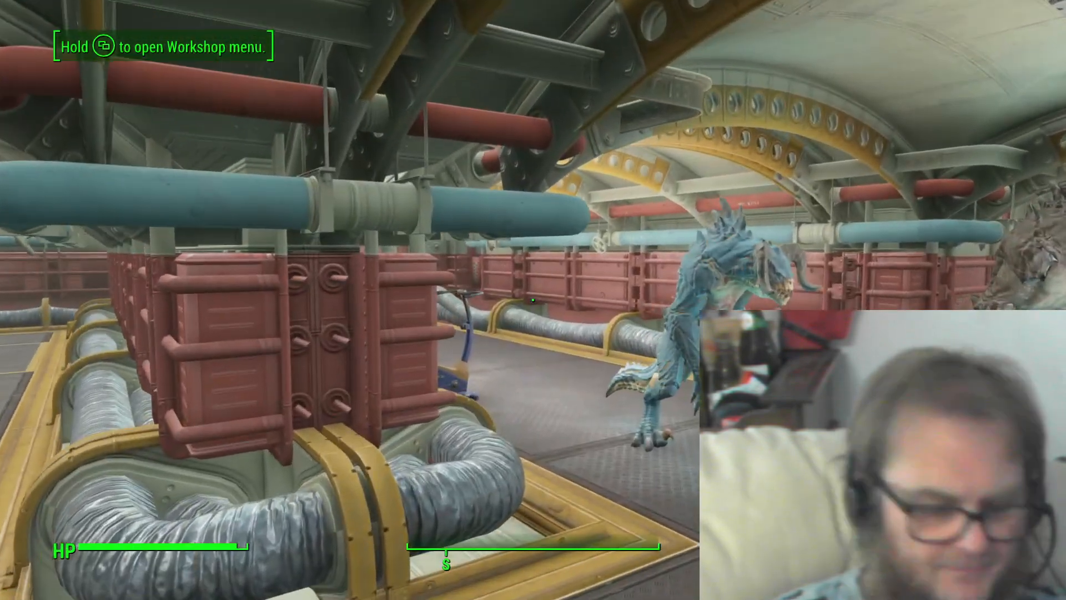
key(grave)
text(qqq)
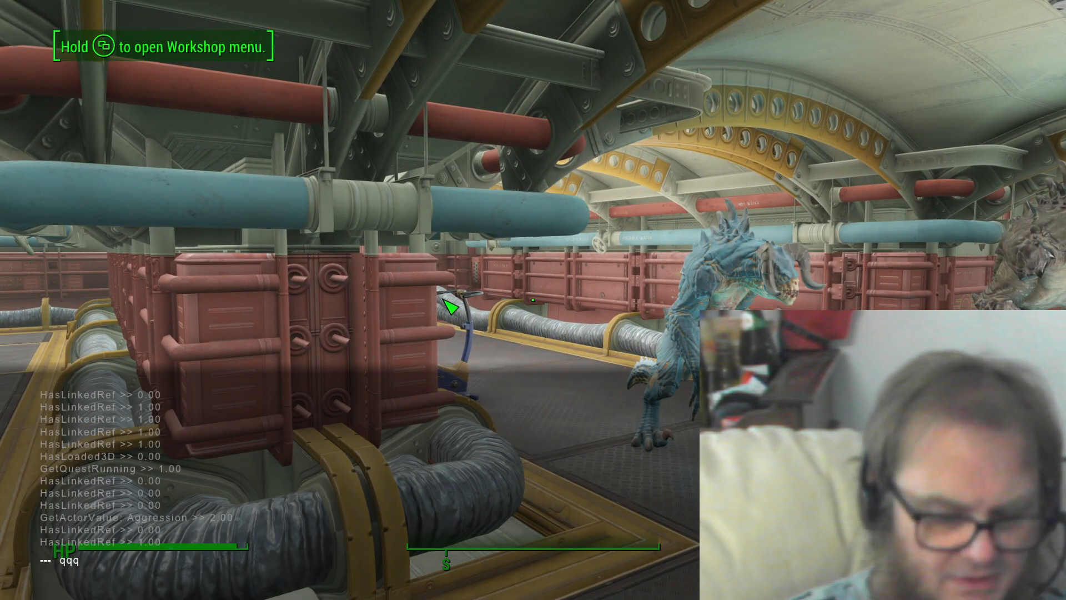
key(Return)
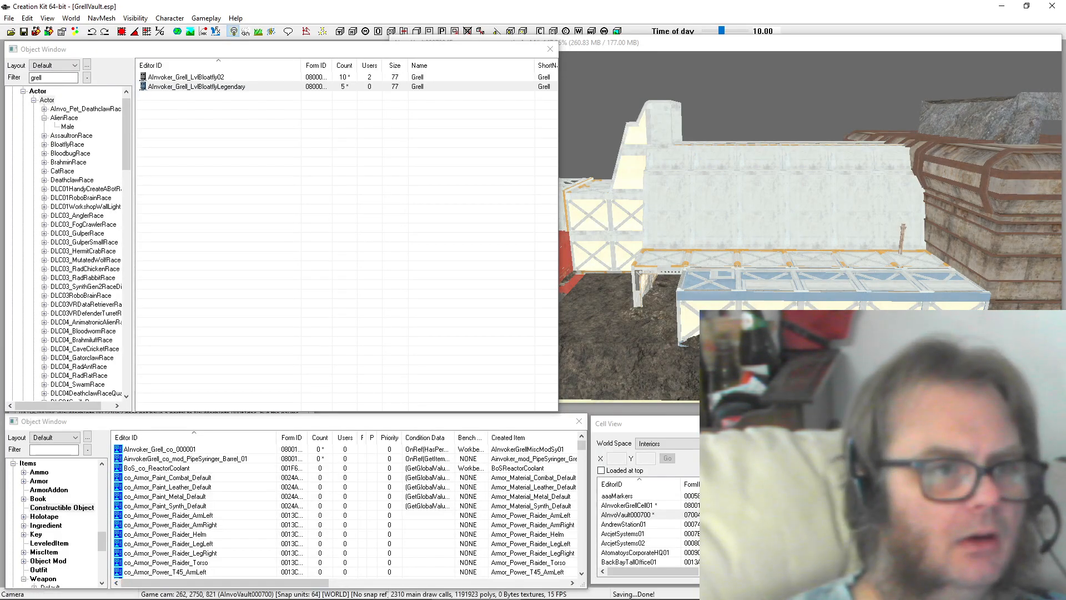
Step: Filter the quest records by "ainv" and open the quest Ainvo_V700wsq
click(34, 100)
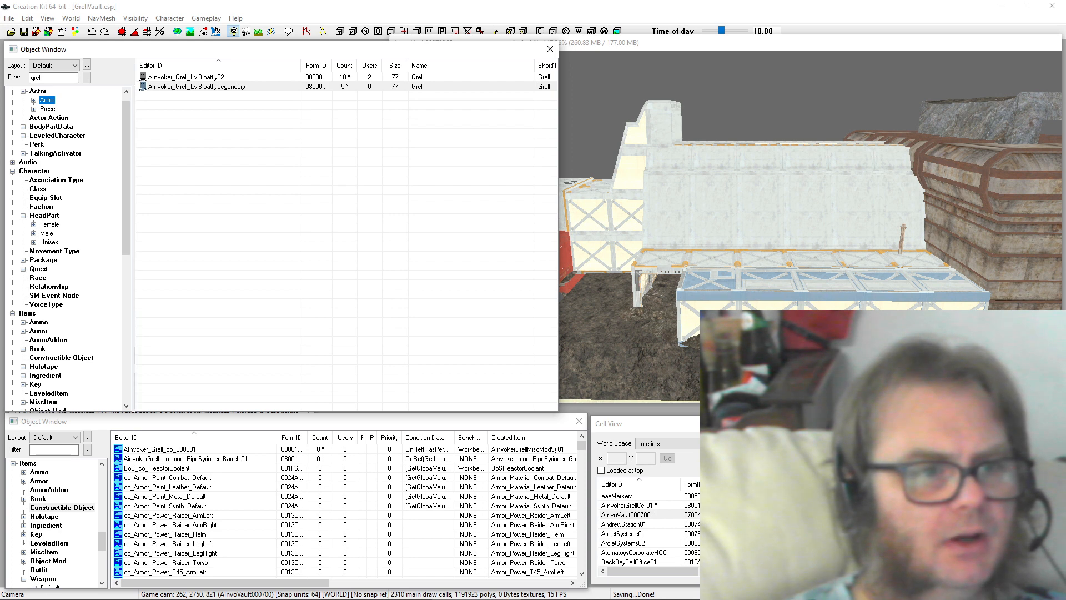
click(38, 269)
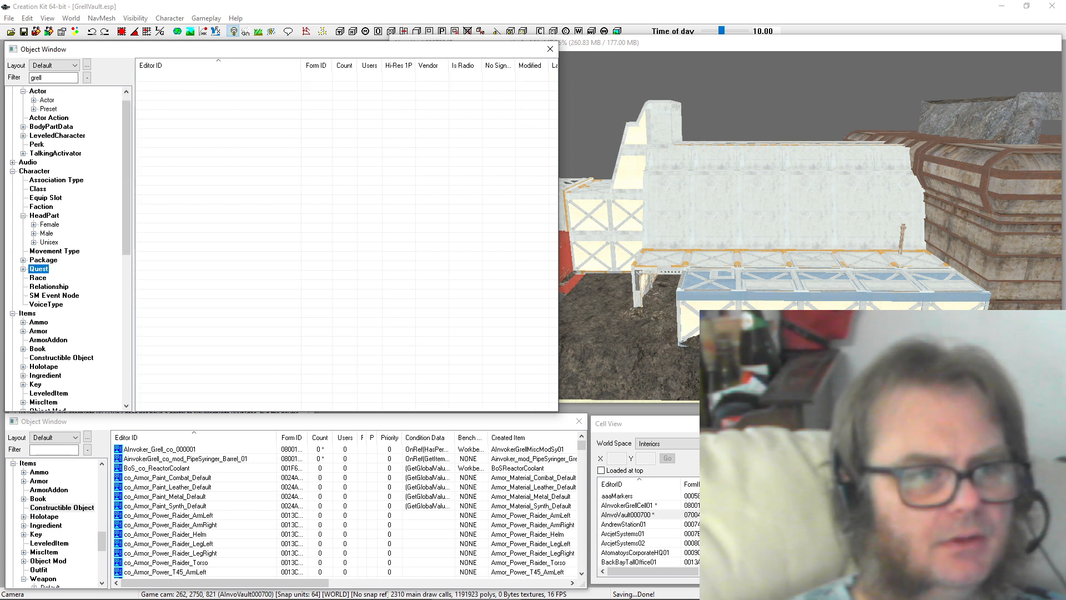
double_click(37, 78)
text(ai)
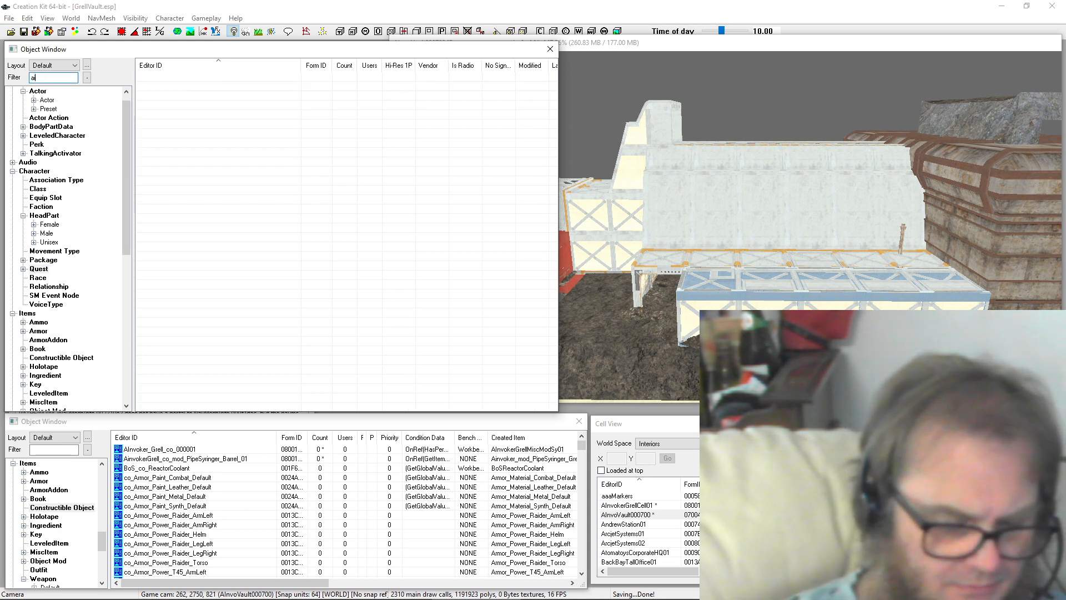
text(nv)
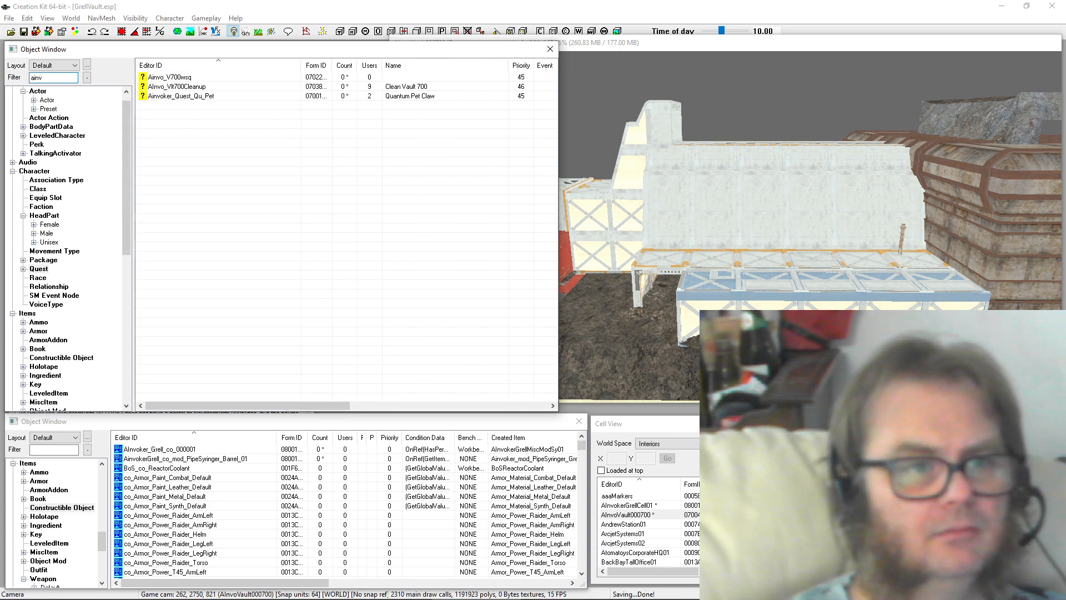
double_click(182, 77)
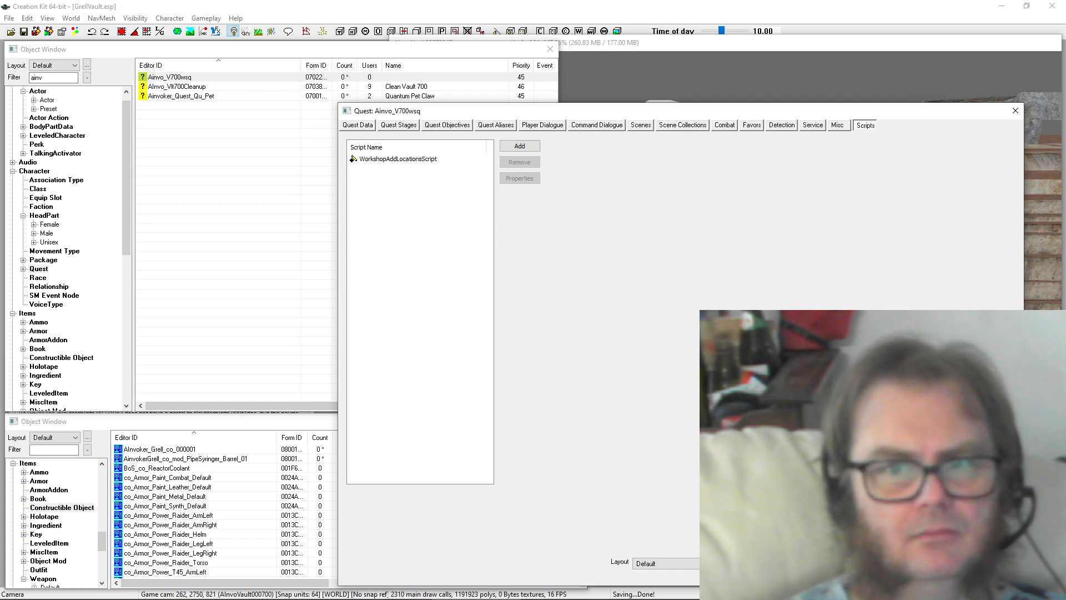
Step: Review the quest's WorkshopAddLocationsScript properties and its RAC_WS_V700 alias, then close the quest
click(398, 159)
click(520, 179)
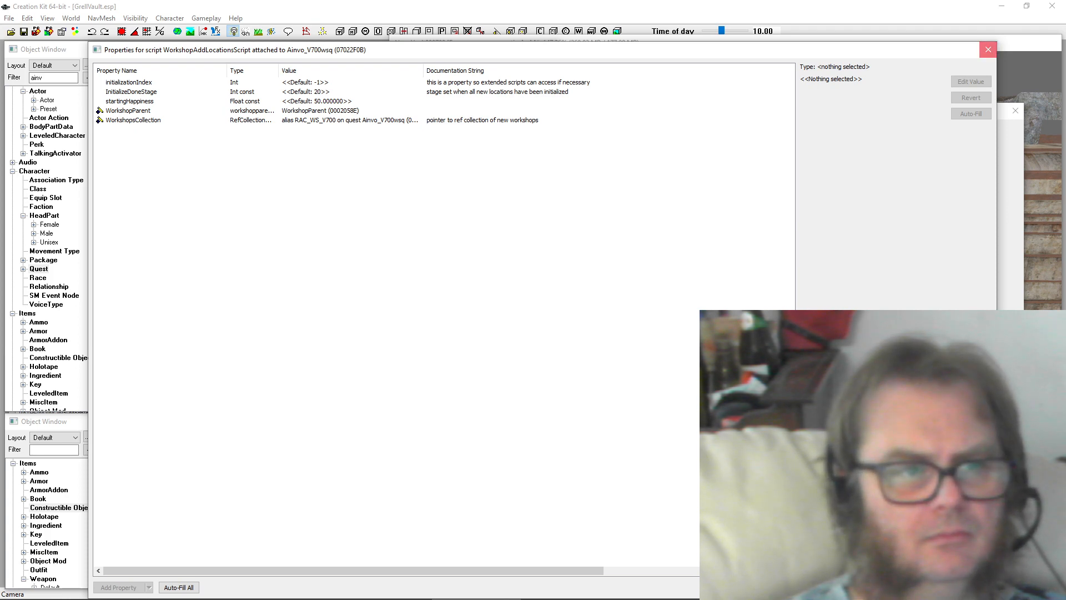
click(989, 49)
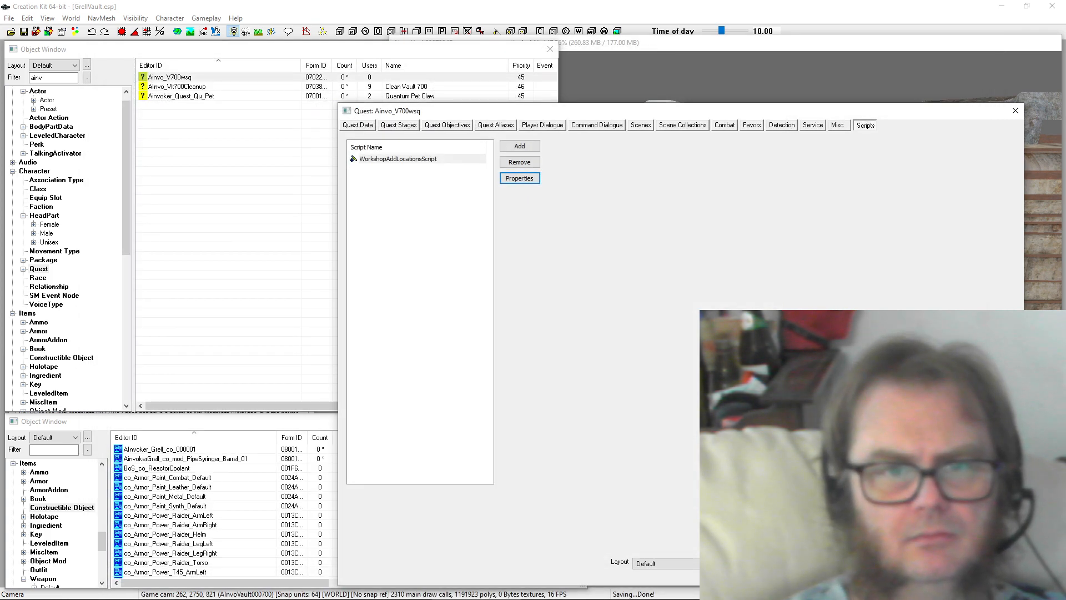
click(496, 125)
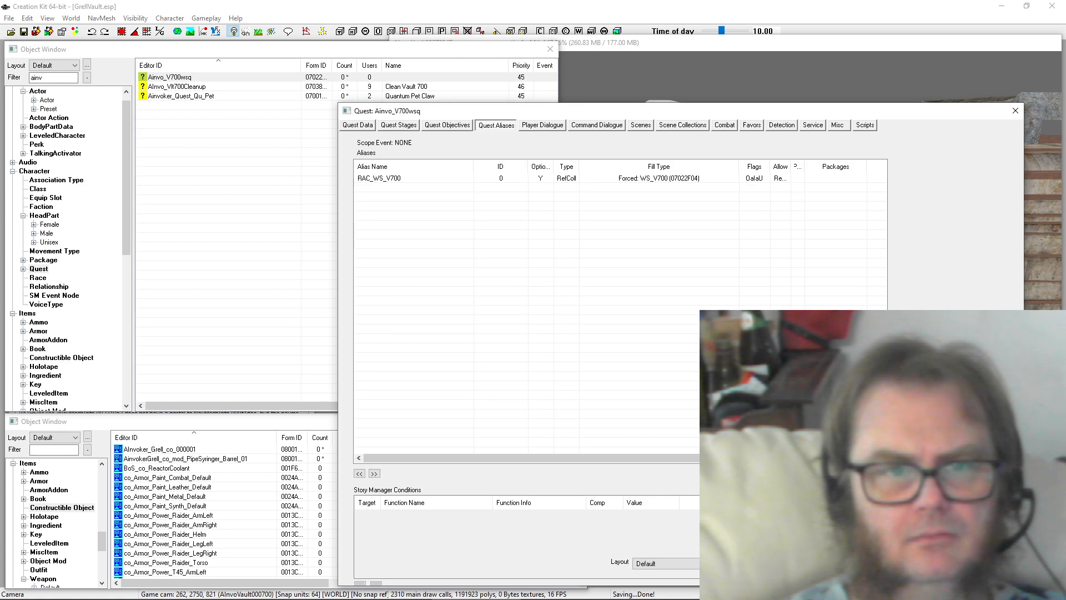
double_click(380, 179)
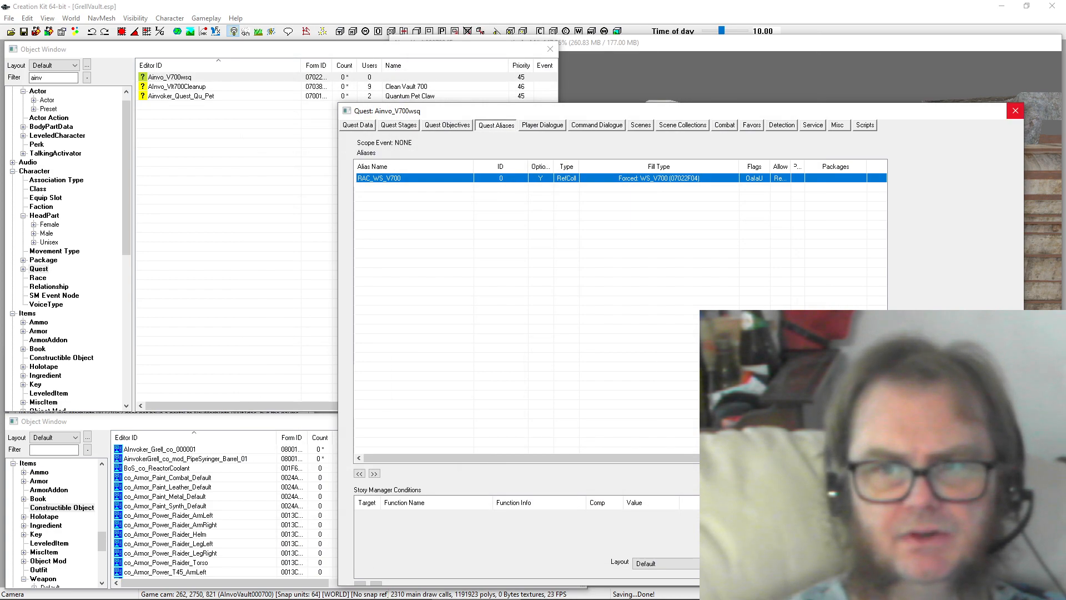
click(1016, 111)
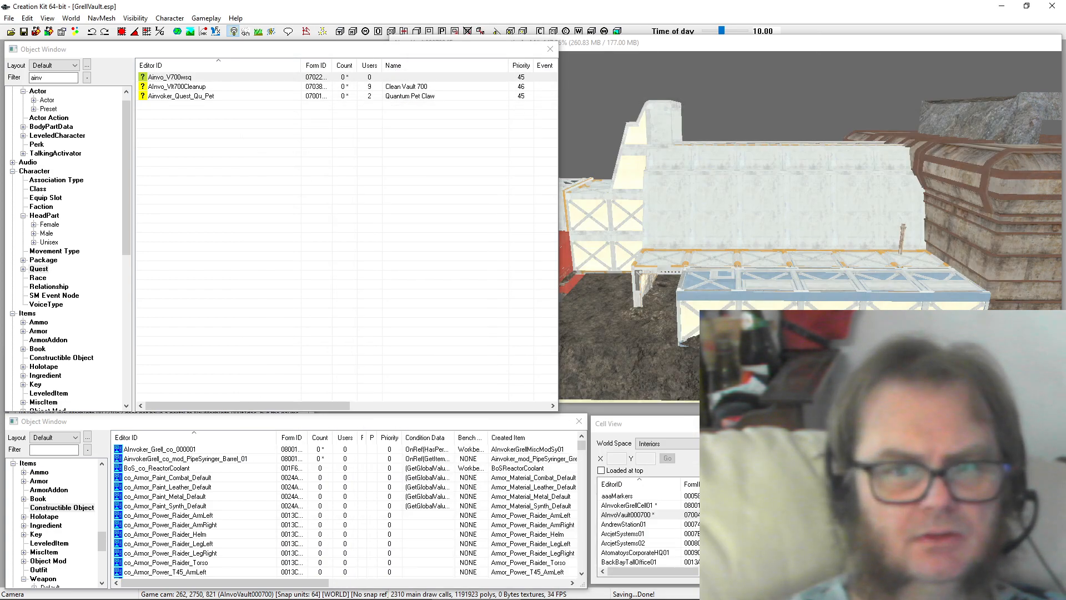
Step: Locate the red workshop workbench in the AInvoVault000700 cell and open the workshopscript properties of its reference
scroll(778, 211, up, 4)
middle_drag(611, 211, 1033, 172)
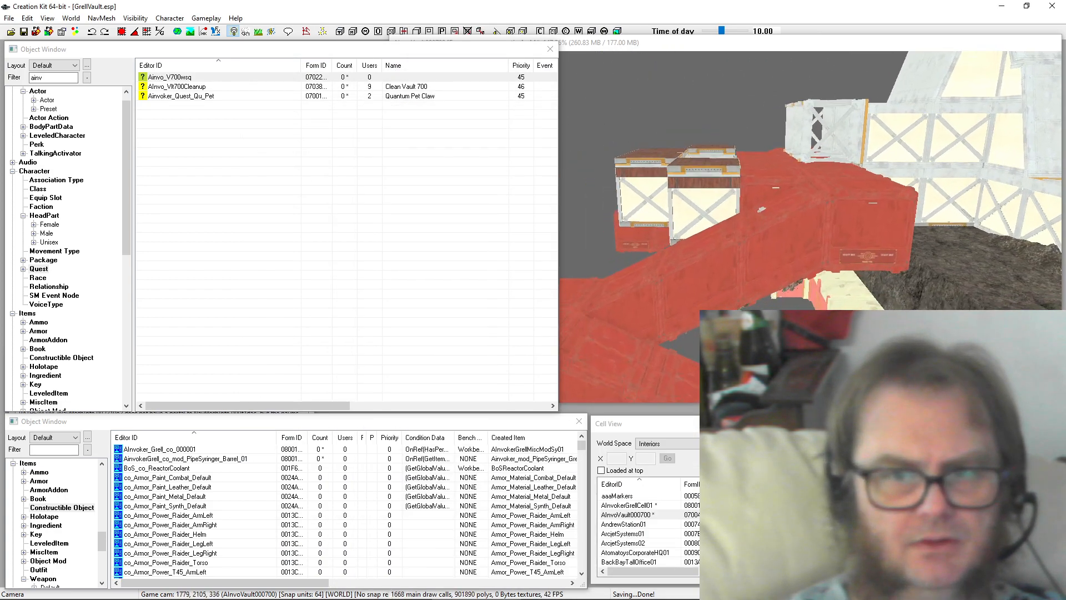
middle_drag(834, 206, 750, 211)
scroll(750, 211, up, 8)
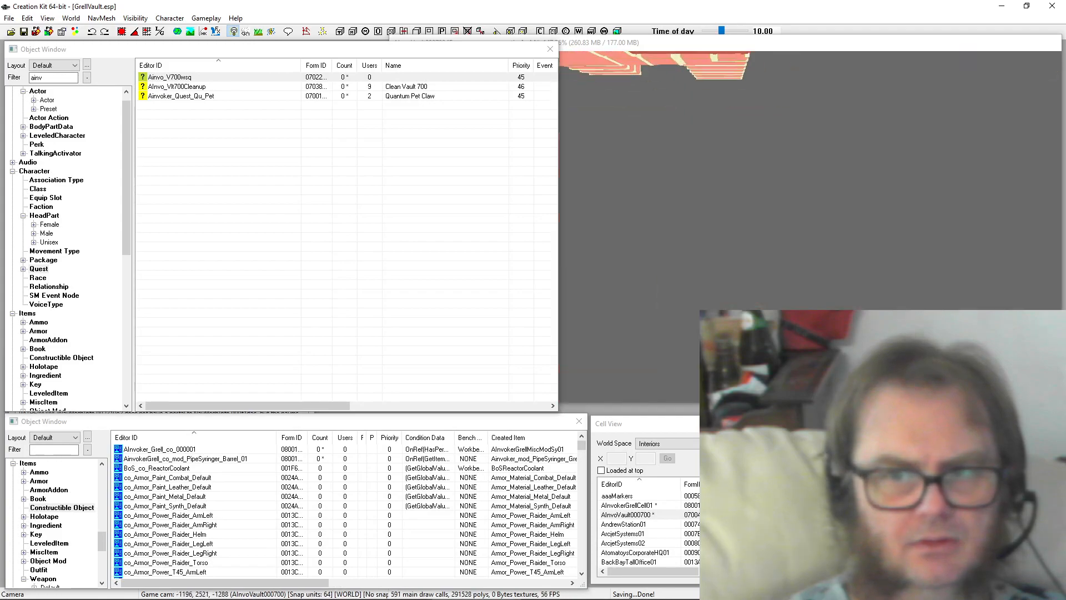
scroll(778, 211, down, 6)
scroll(777, 211, up, 4)
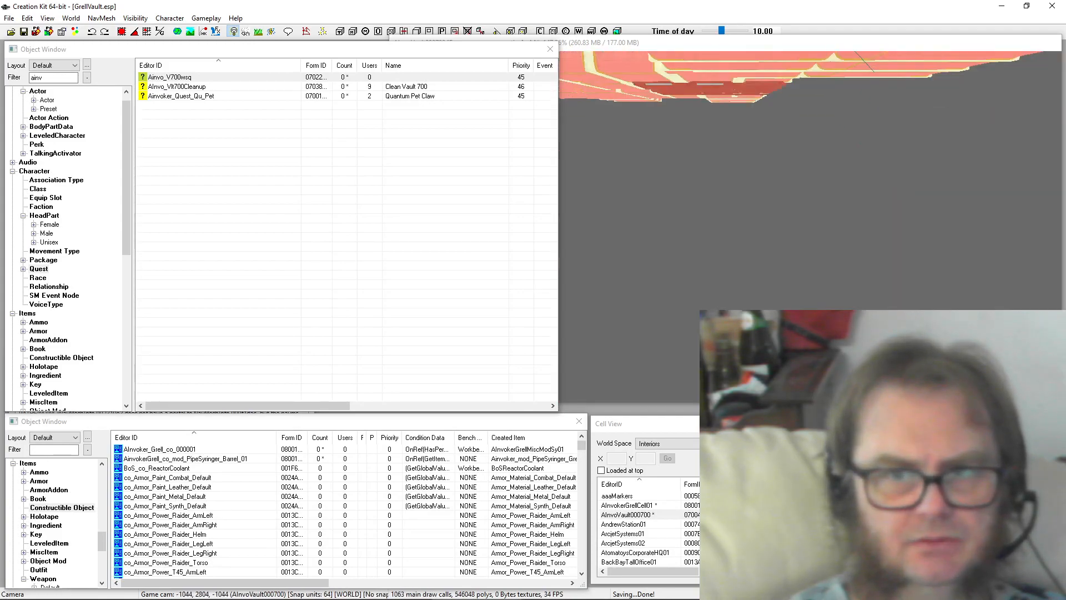
scroll(778, 211, down, 4)
click(778, 222)
scroll(778, 222, down, 2)
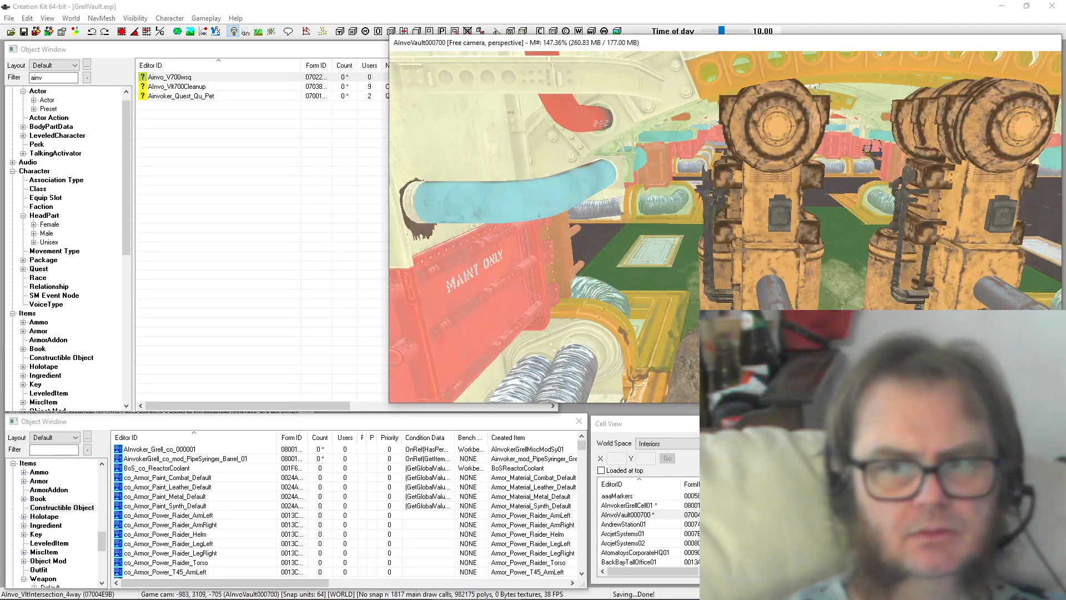
scroll(725, 226, down, 10)
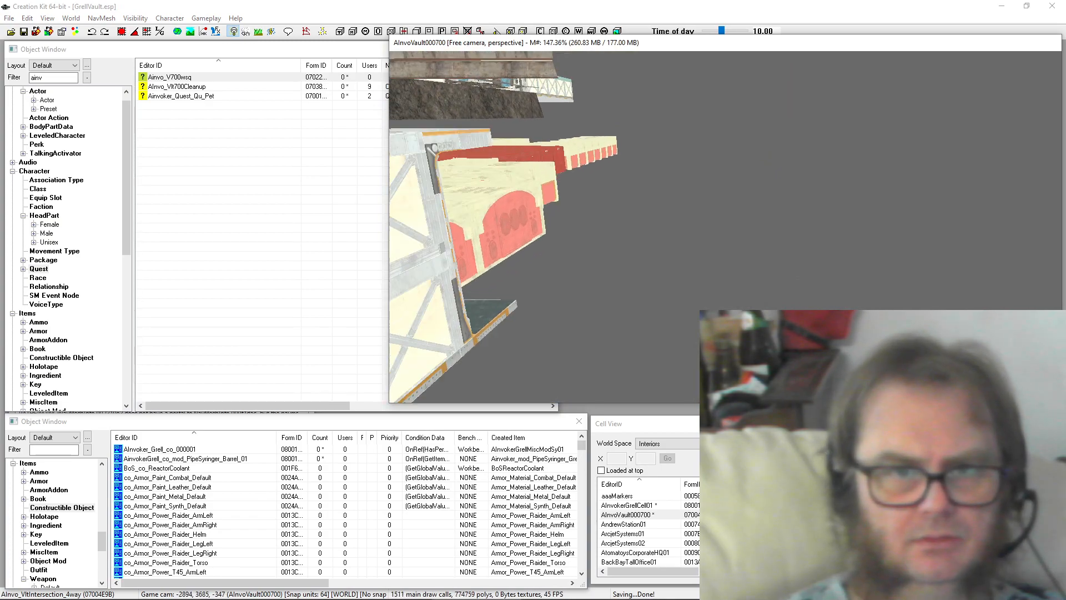
key(shift)
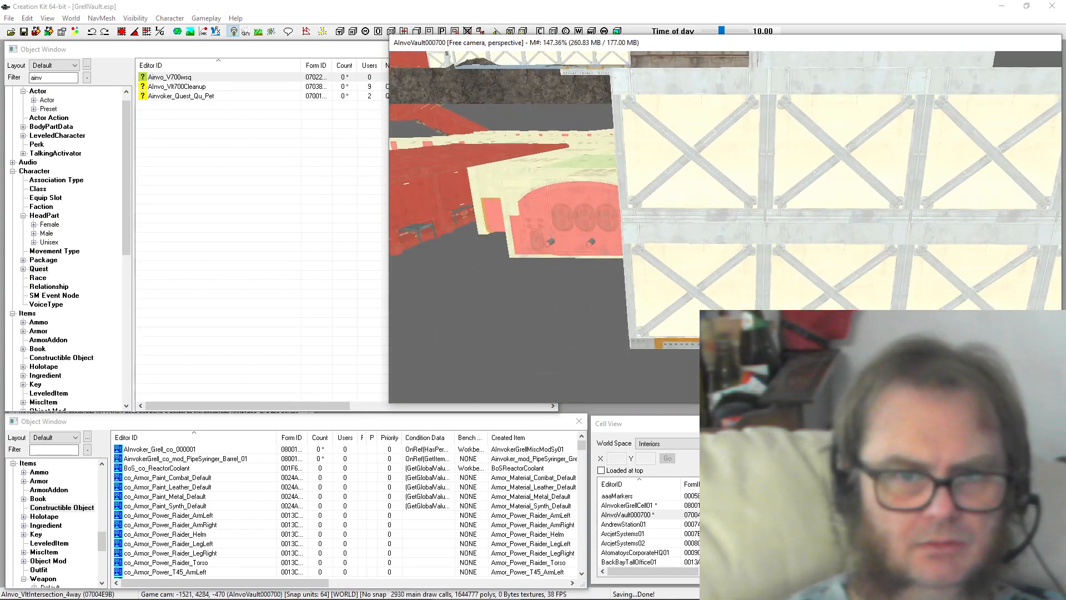
scroll(726, 227, up, 10)
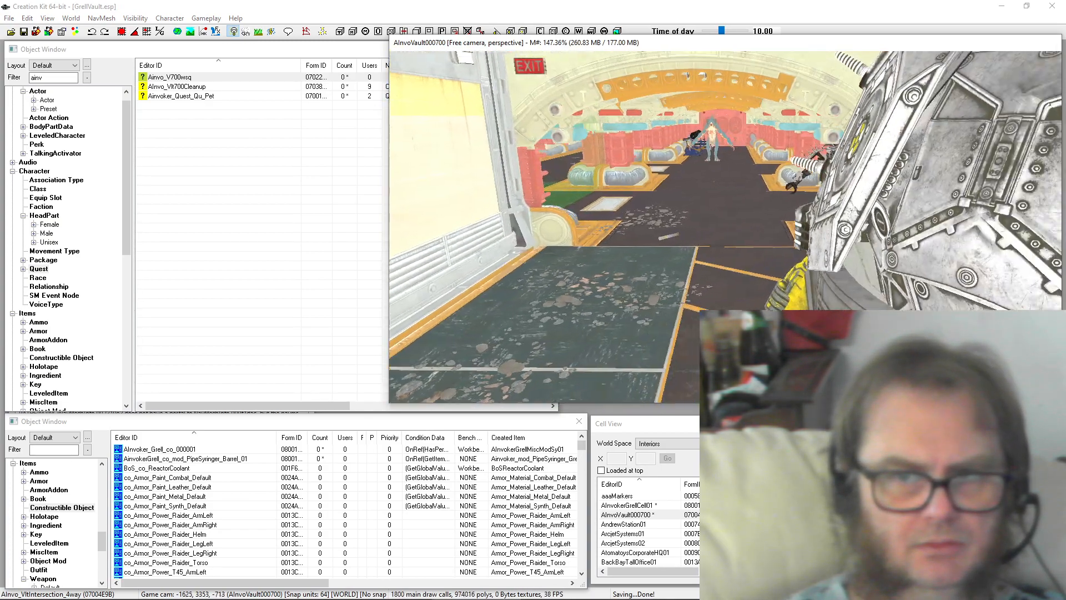
key(shift)
scroll(725, 226, up, 4)
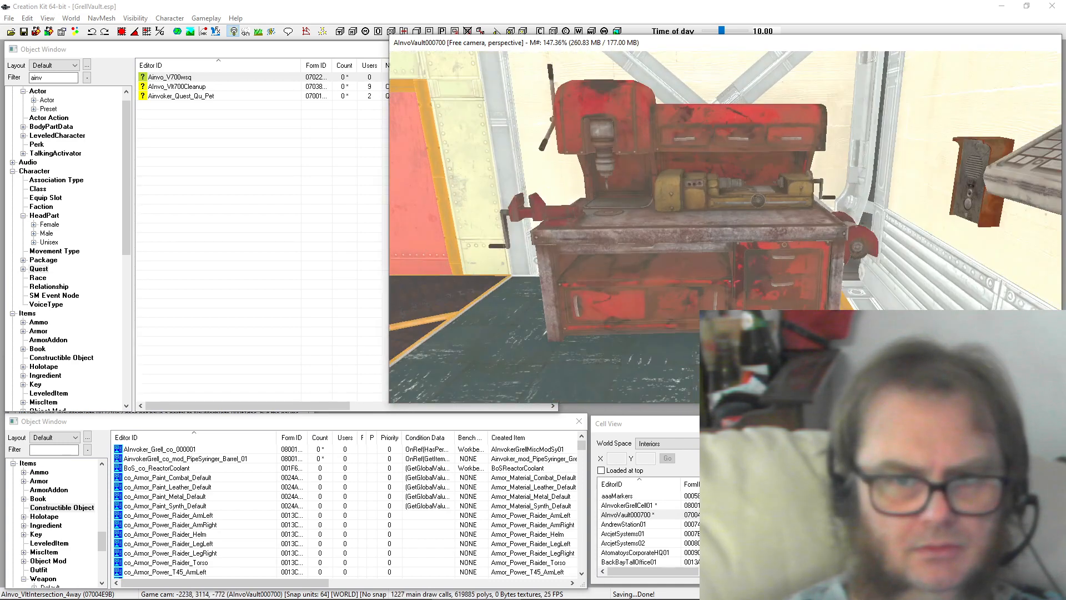
double_click(639, 254)
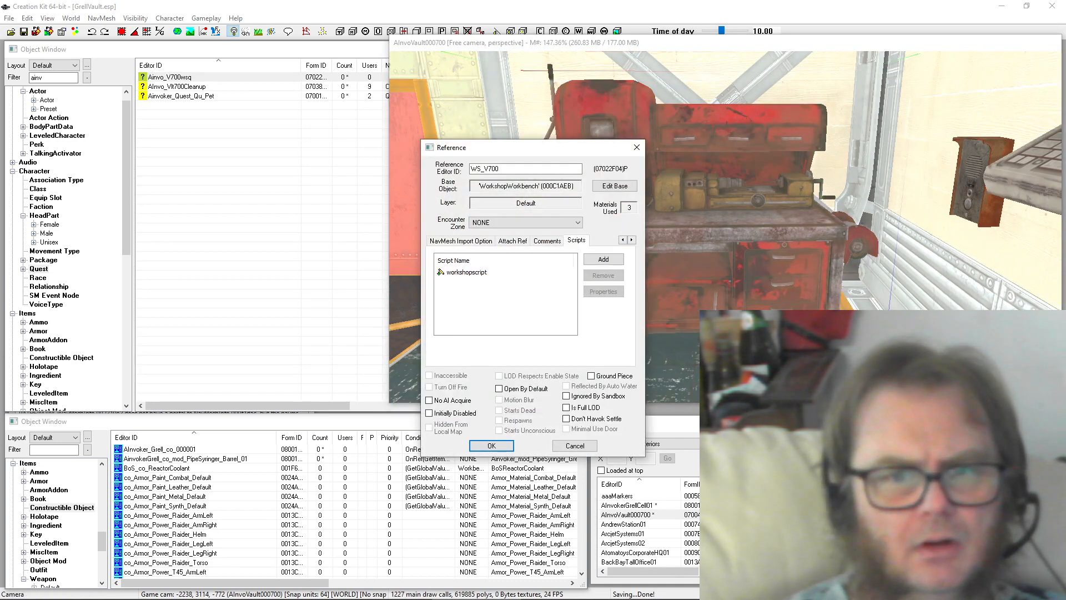
click(467, 273)
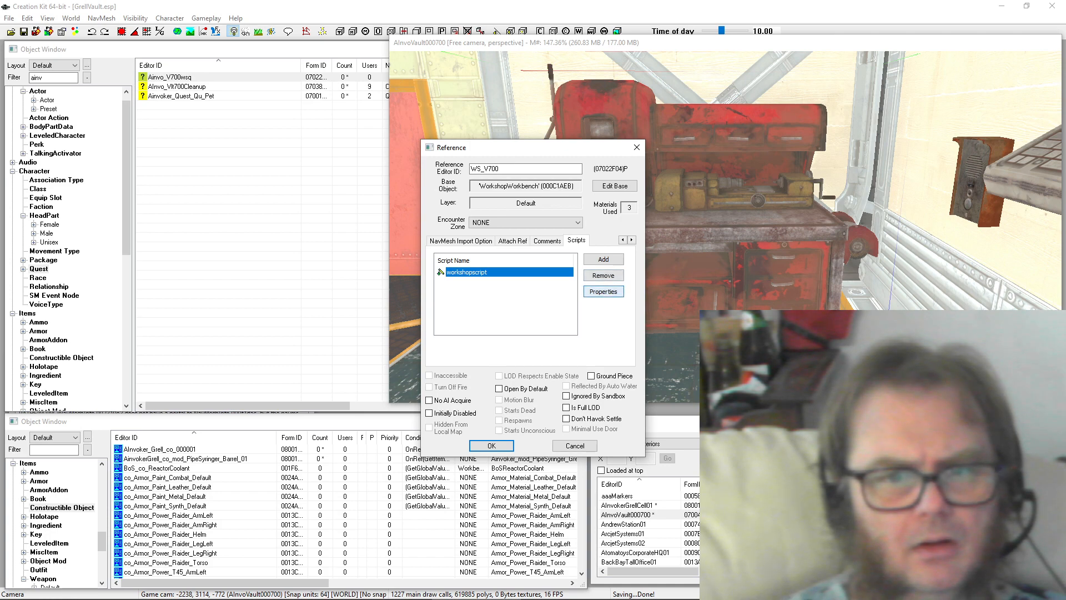
click(604, 291)
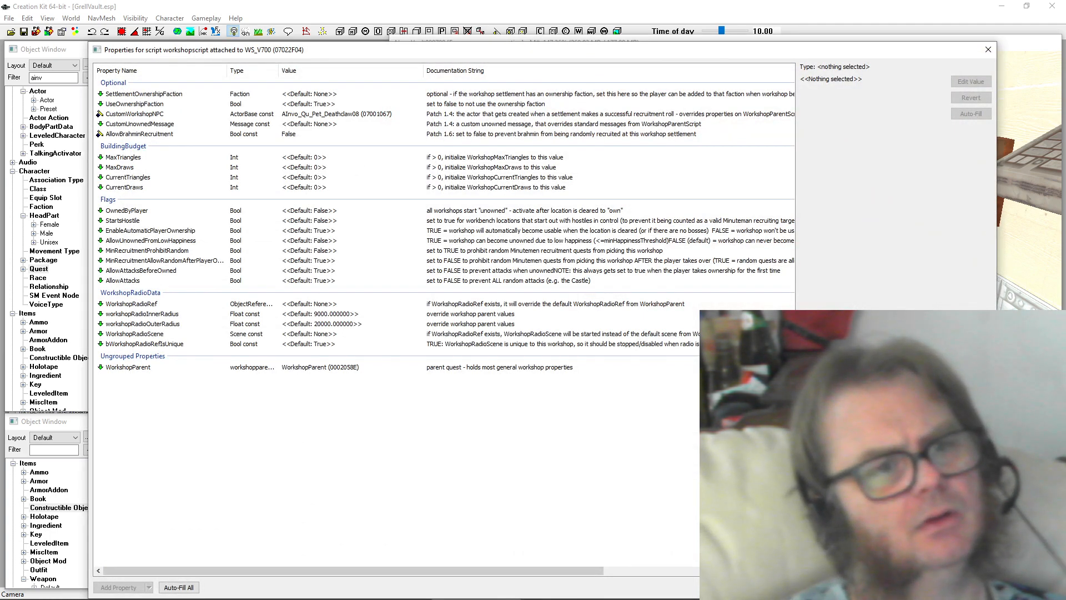
Step: Set the workbench's CustomWorkshopNPC property to AInvoker_Grell_LvlBloatfly02, filtering the actors by "ain", and save the reference
click(135, 114)
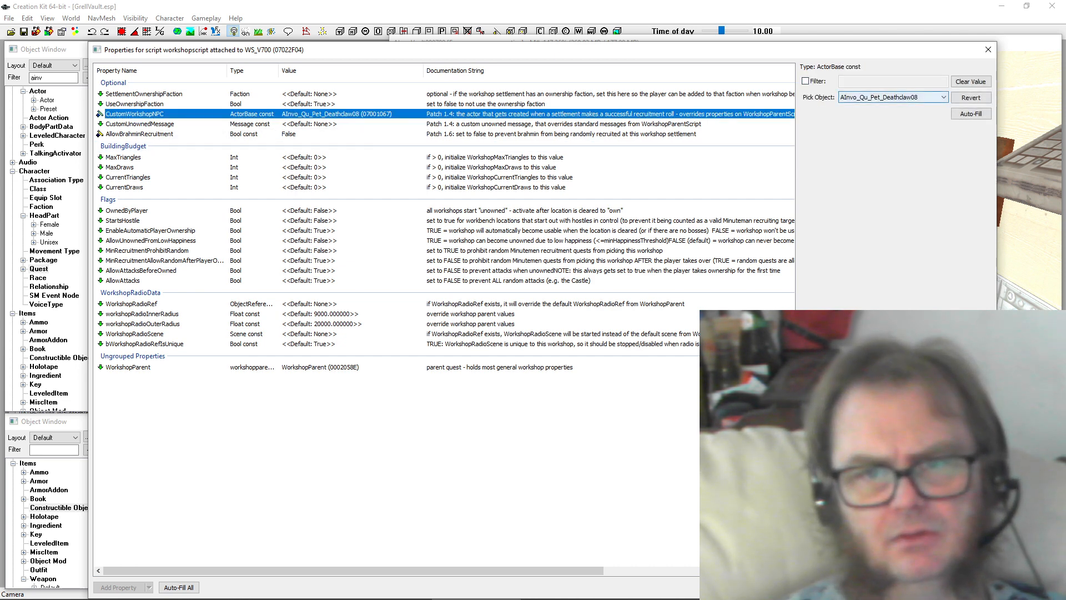
click(806, 82)
click(872, 82)
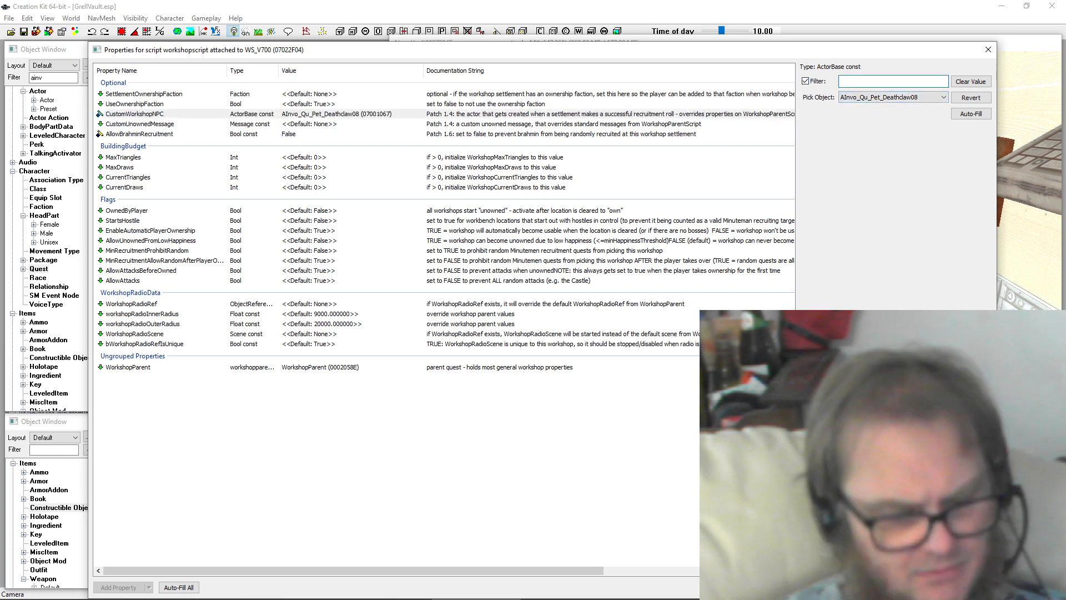
text(ain)
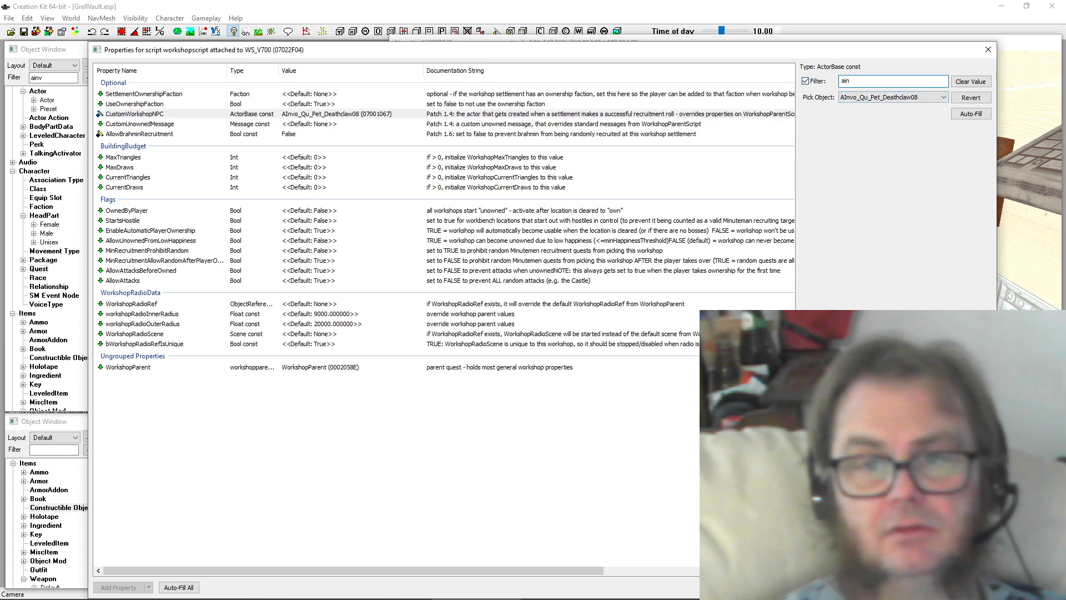
key(Tab)
key(alt+Down)
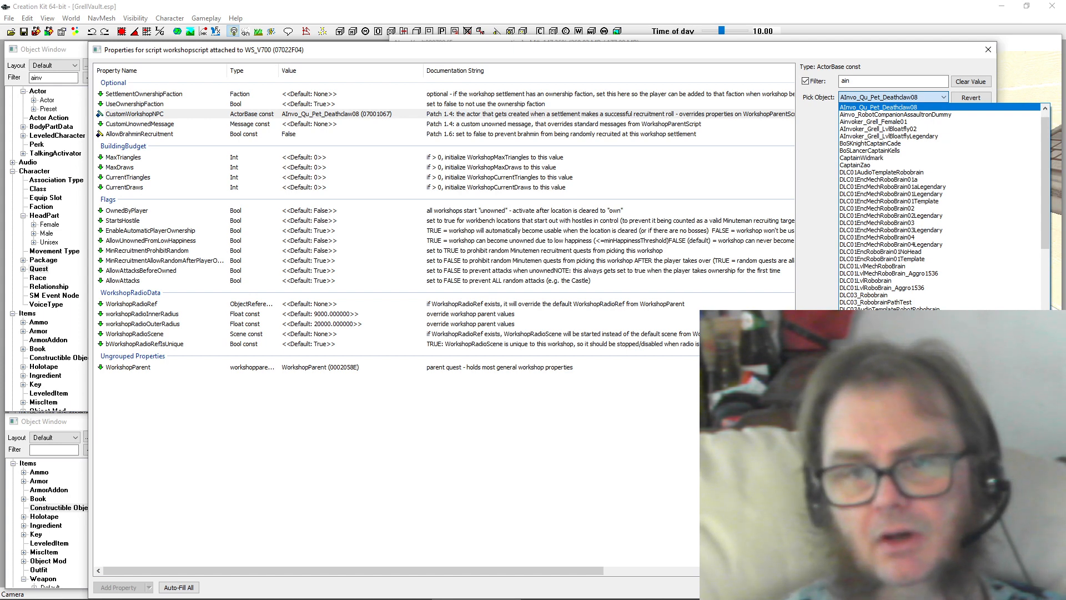
key(Down)
key(Down)
key(Down)
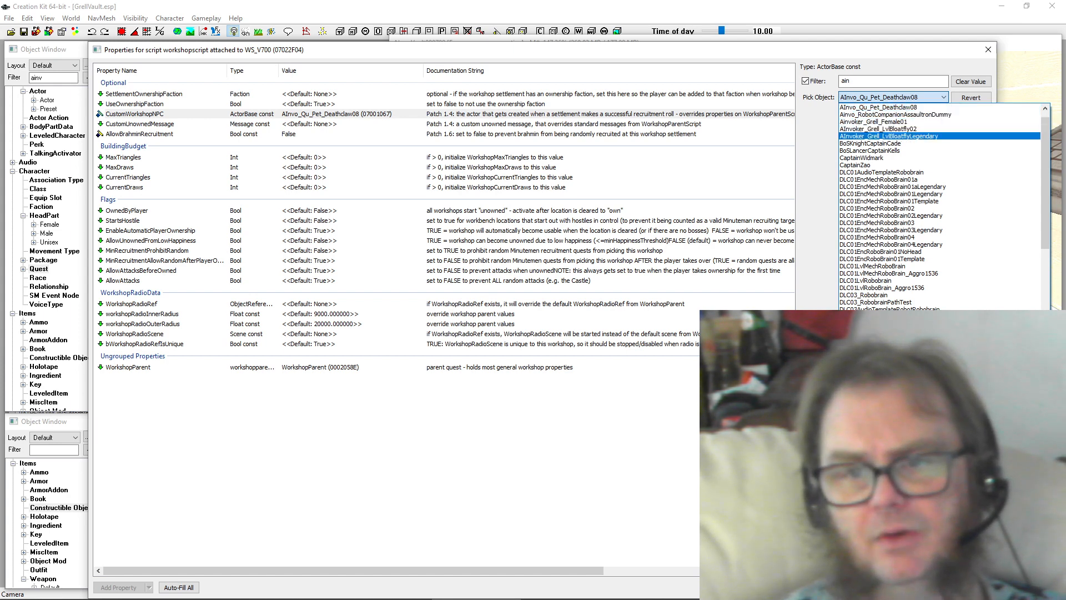
key(Return)
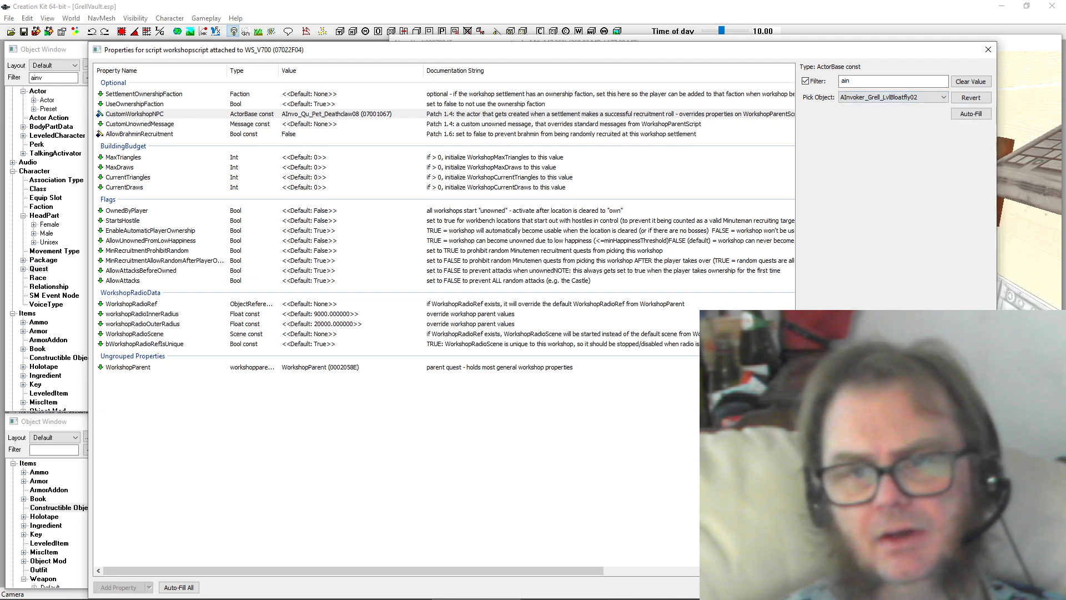
key(Escape)
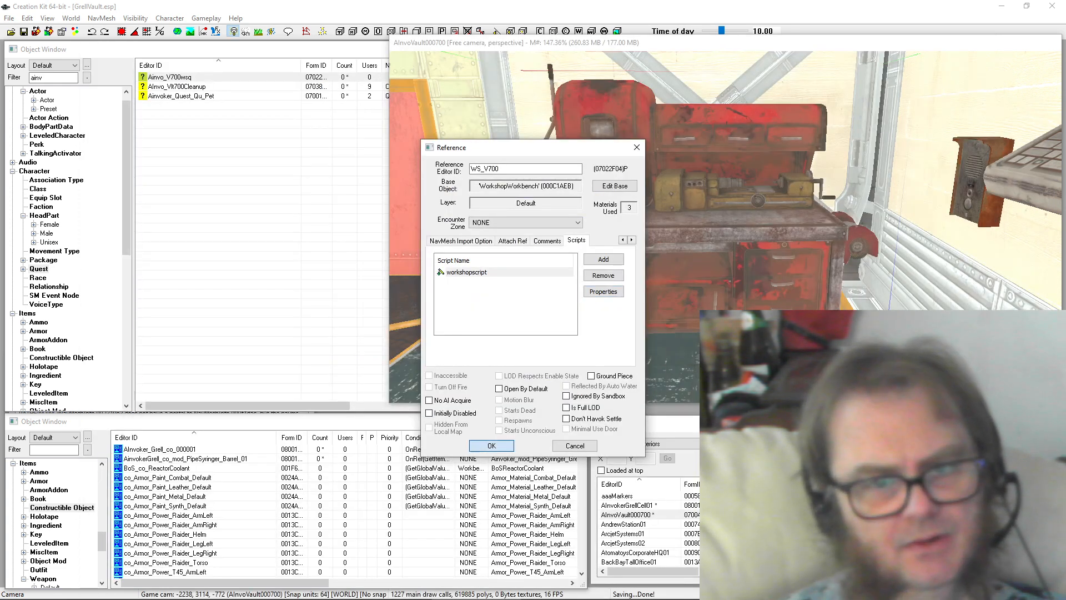
click(491, 446)
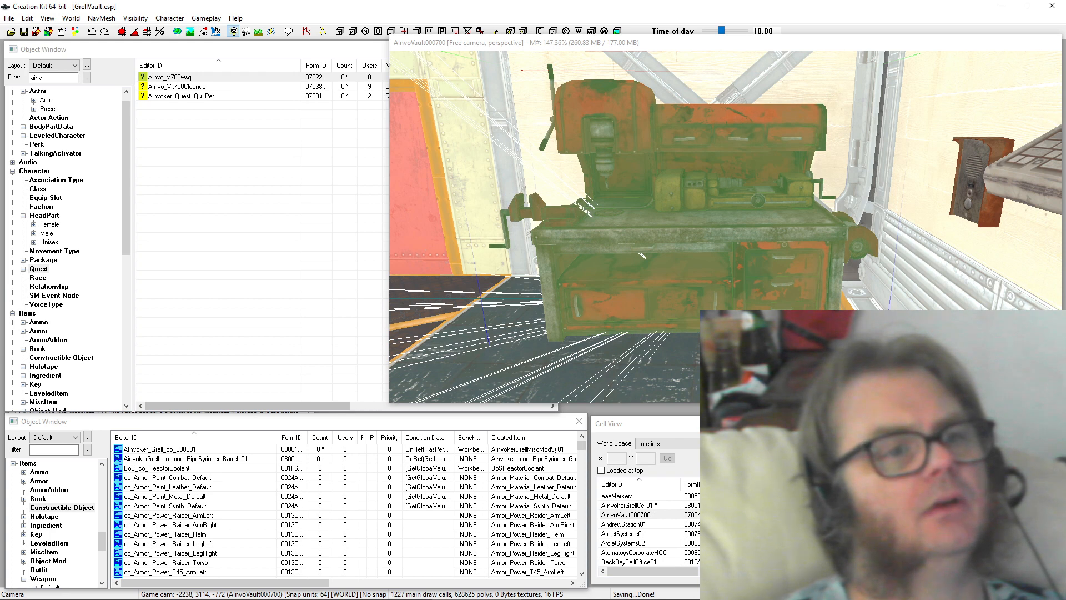
Step: Open the actor AInvoker_Grell_LvlBloatflyLegendary and set its race to AInvoker_Grell_Race
click(34, 100)
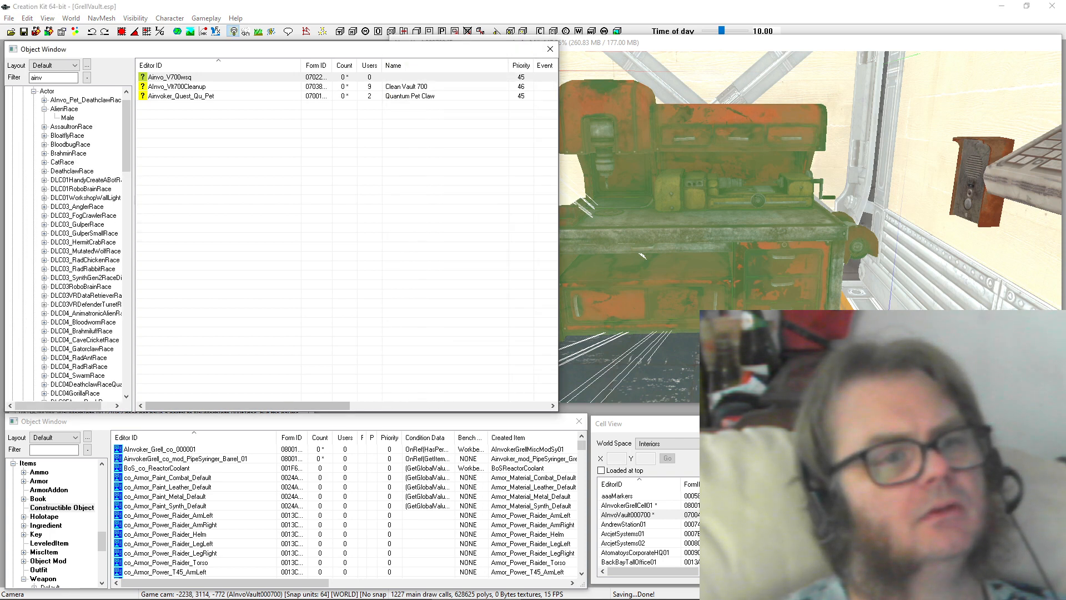
scroll(71, 241, up, 1)
click(47, 109)
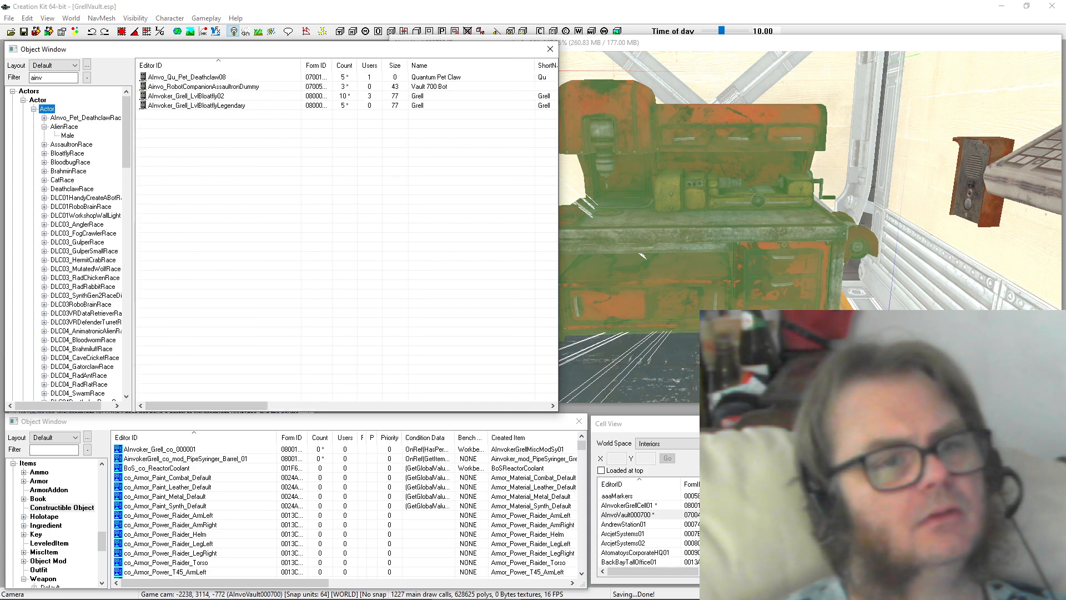
double_click(239, 105)
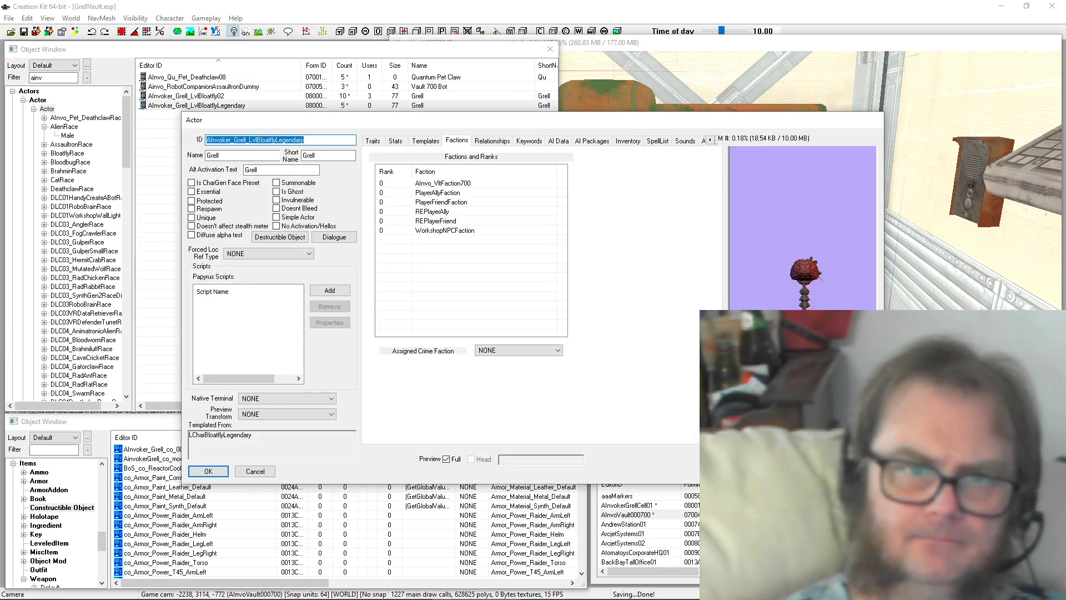
click(373, 140)
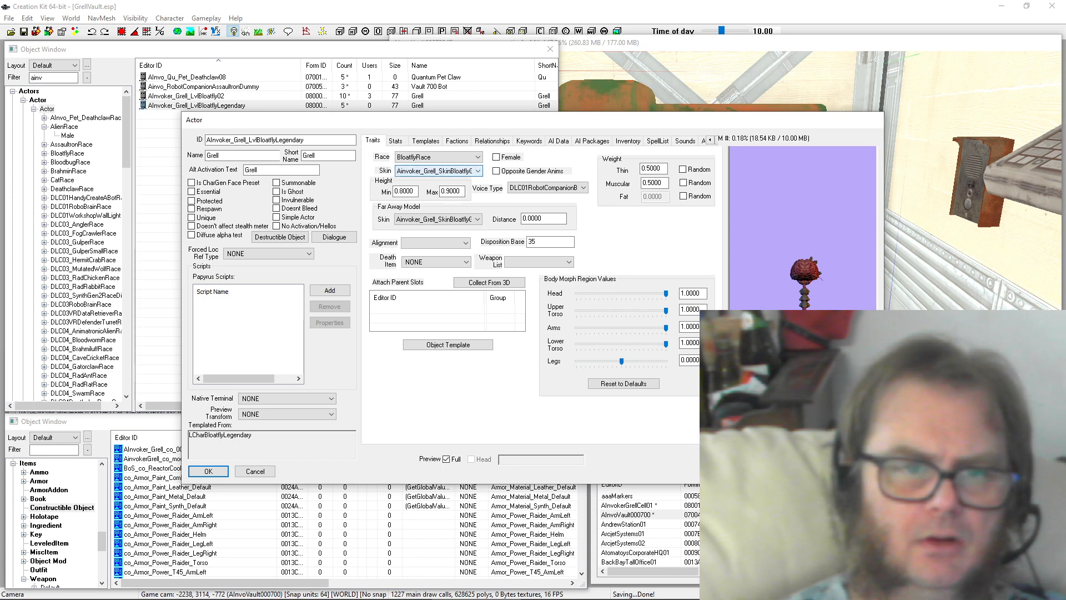
click(439, 157)
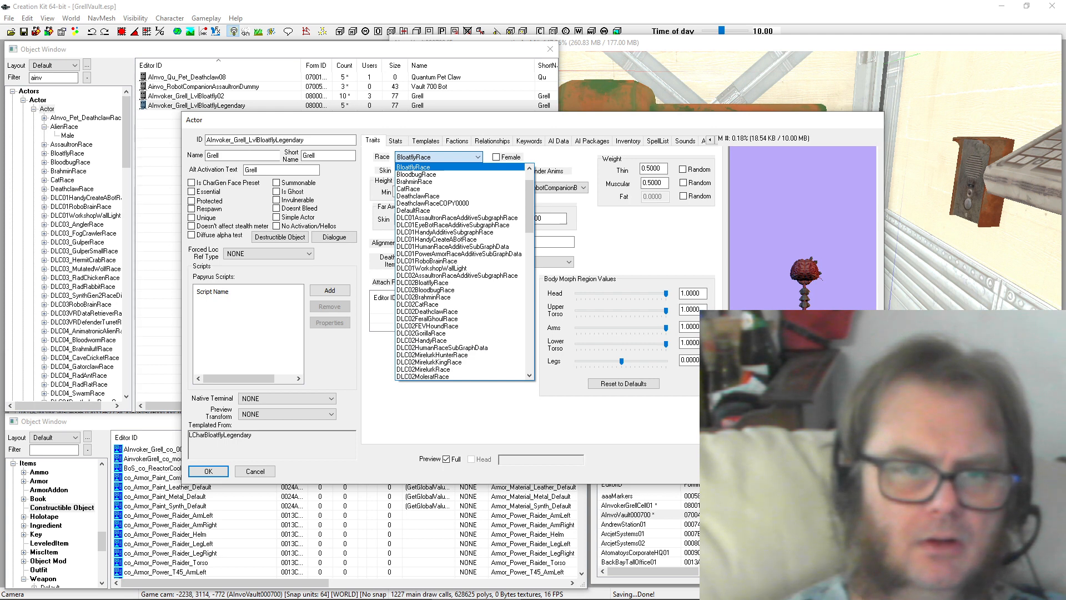
scroll(460, 272, up, 2)
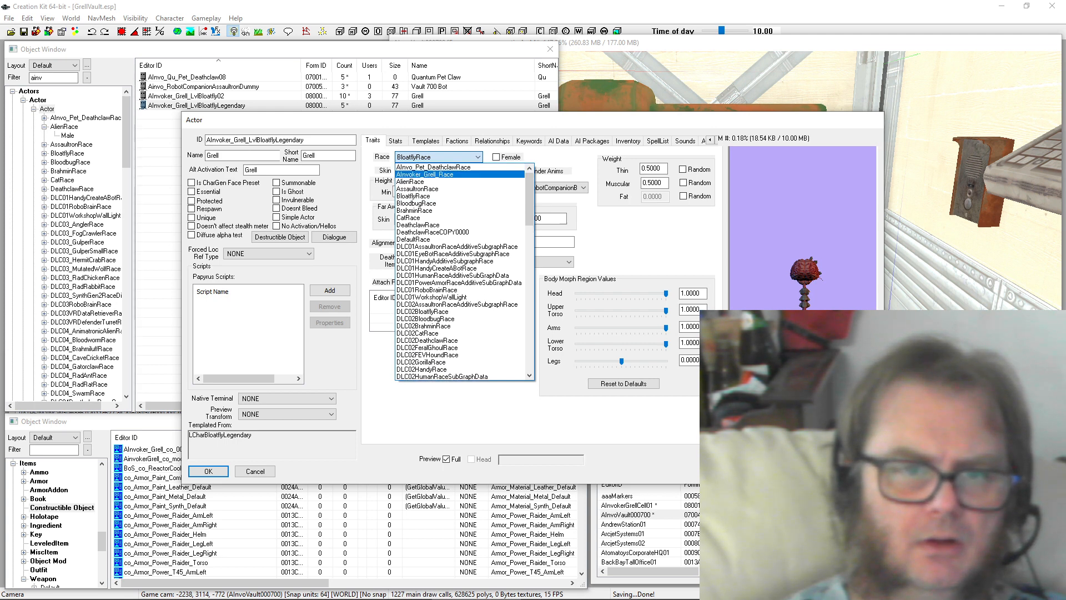
click(428, 174)
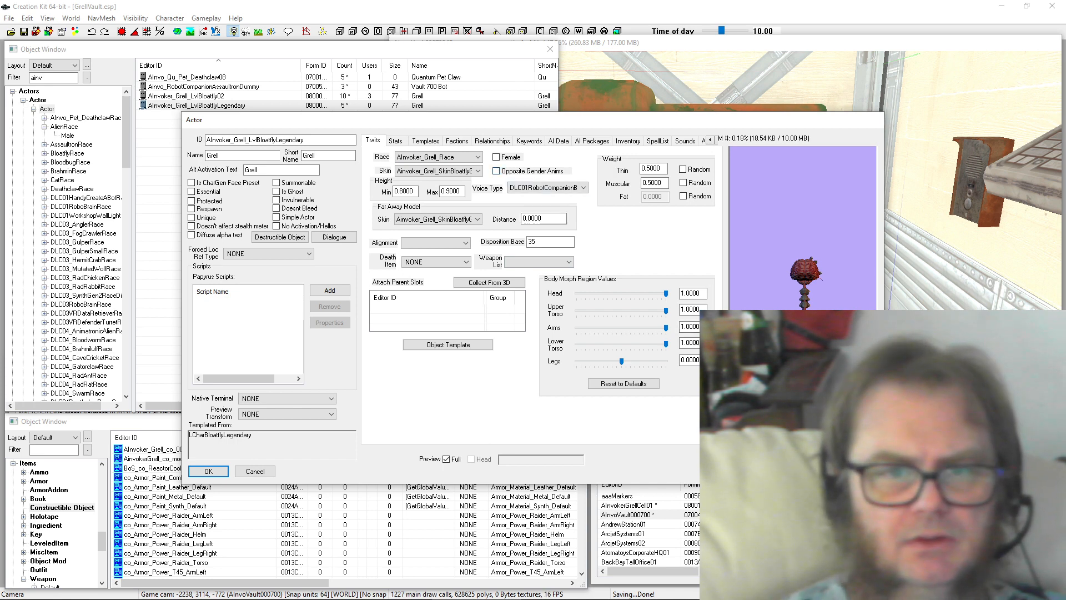
Step: Attach the workshopnpcscript script to the legendary Grell actor, filtering the scripts by "workshopnpc"
click(330, 290)
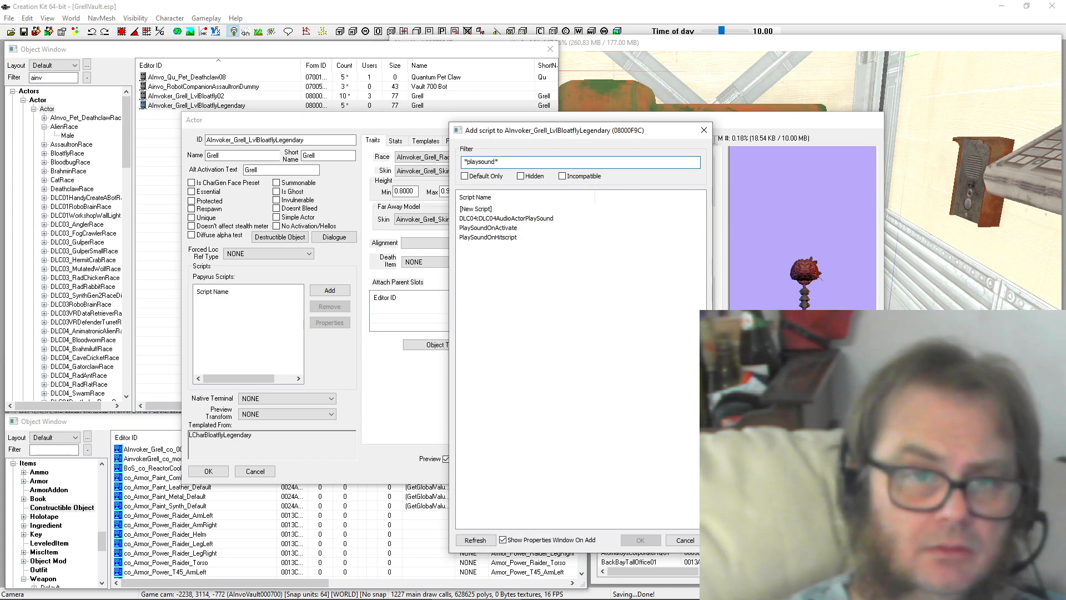
text(wor)
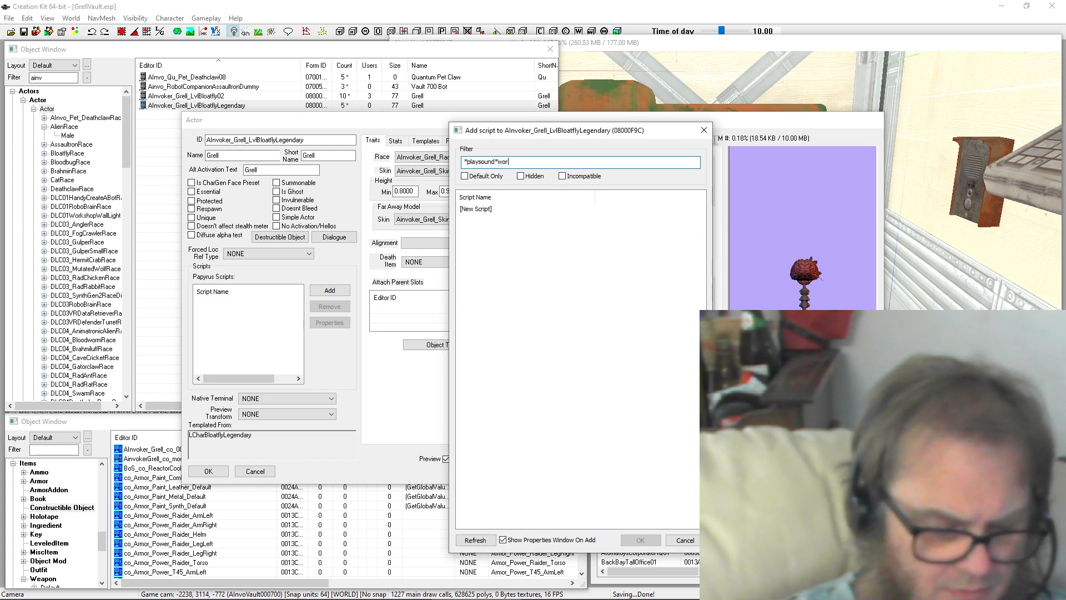
text(kshop)
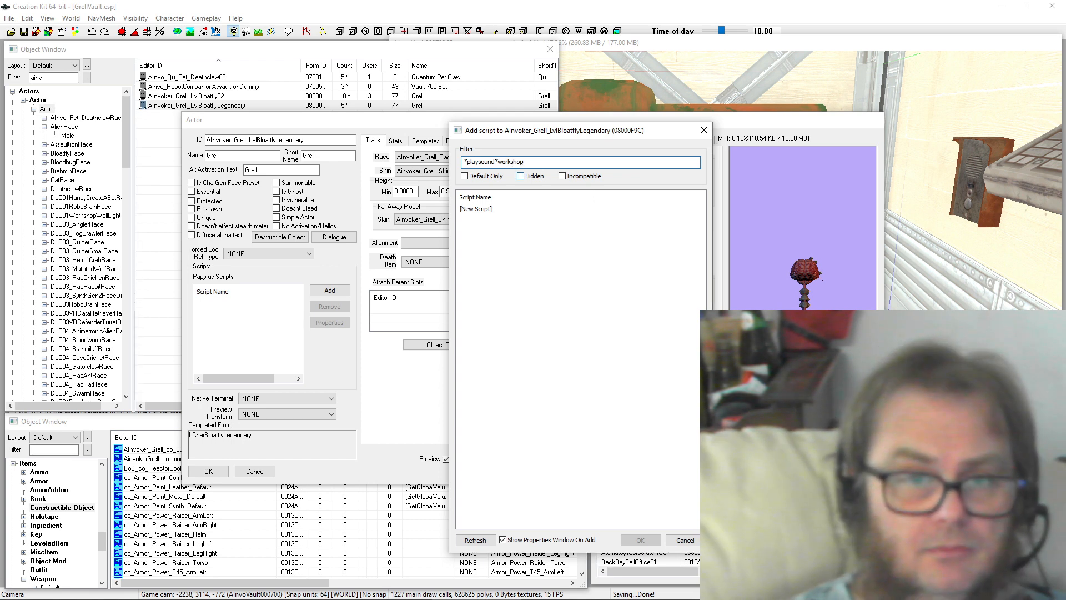
click(465, 162)
key(Delete)
key(Delete)
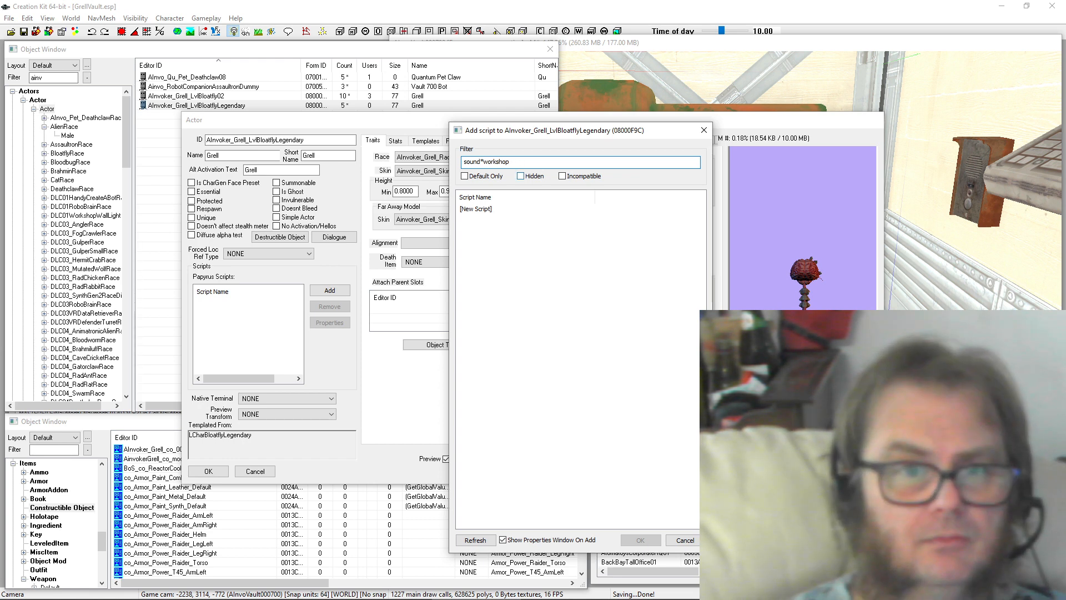
key(Delete)
key(Delete)
key(Delete)
key(Delete)
key(Delete)
key(Delete)
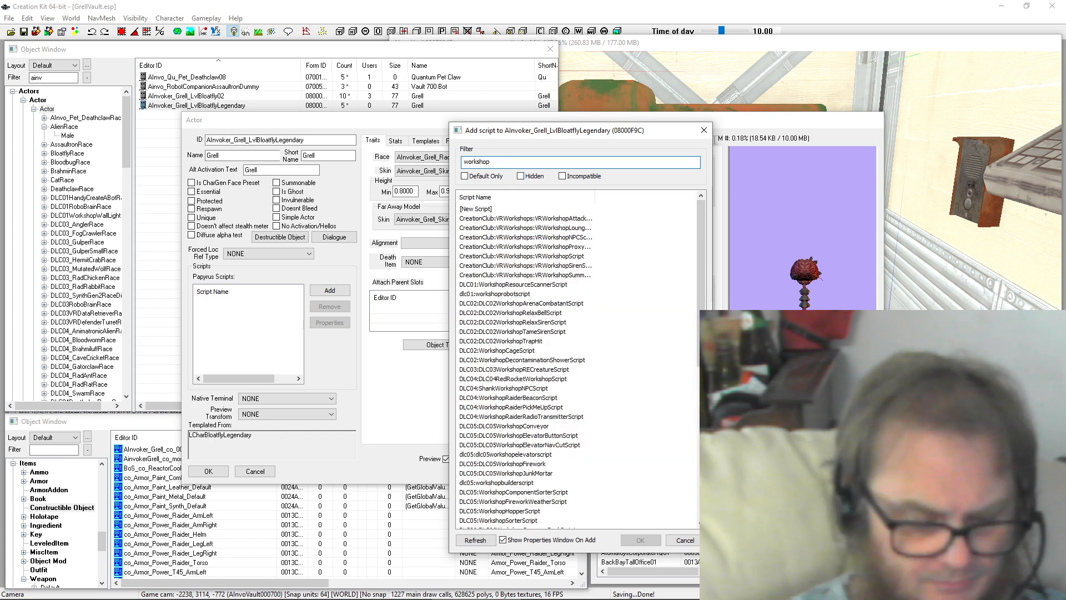
text(npc)
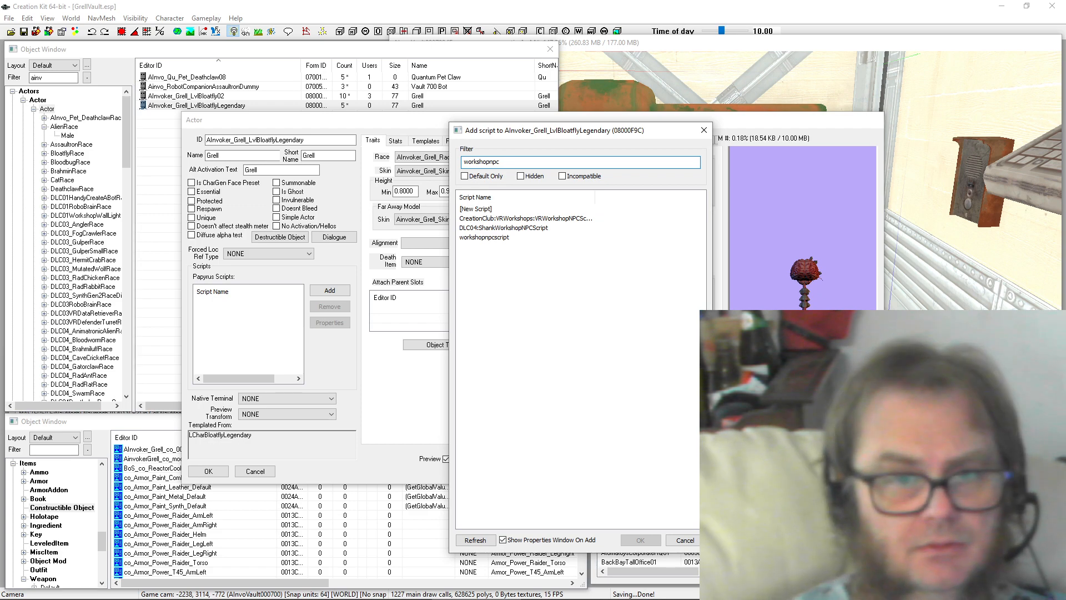
click(484, 237)
click(640, 540)
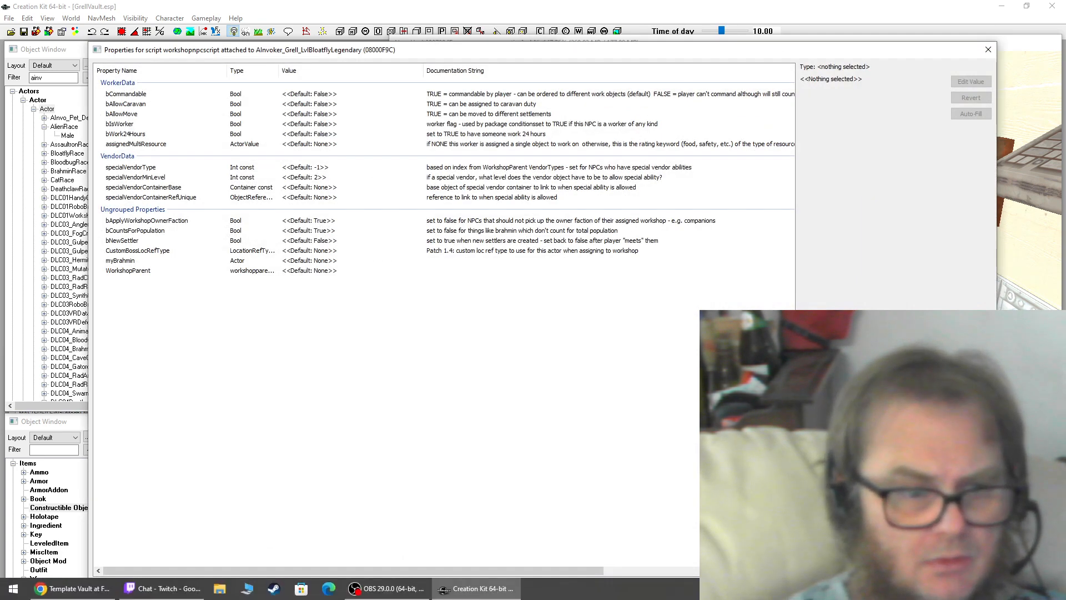
Step: Auto-fill the workshopnpcscript properties and accept the changes to the legendary Grell actor
click(179, 587)
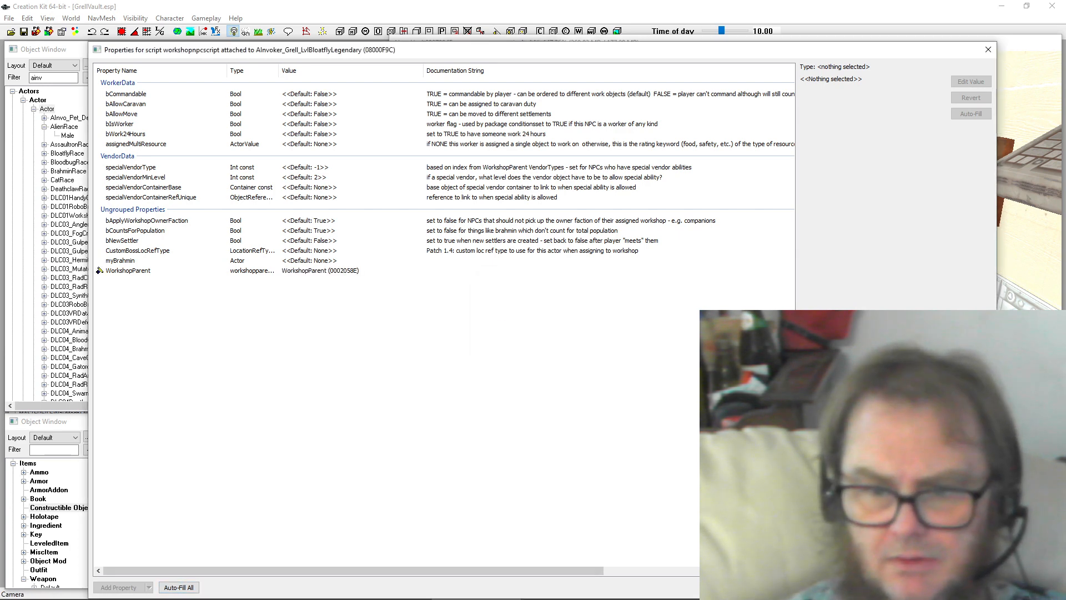
key(Escape)
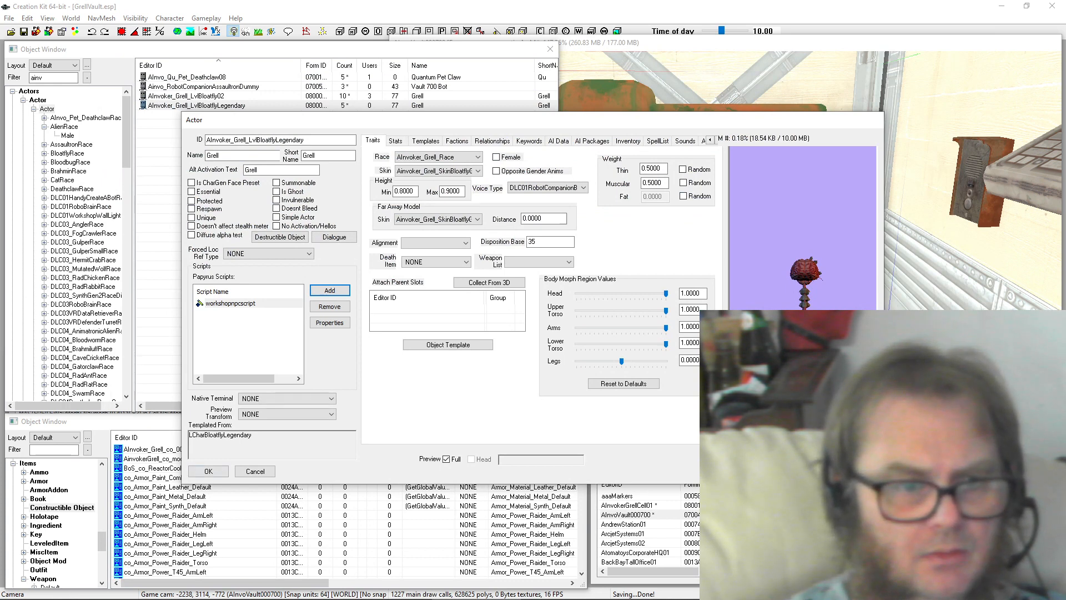
key(Return)
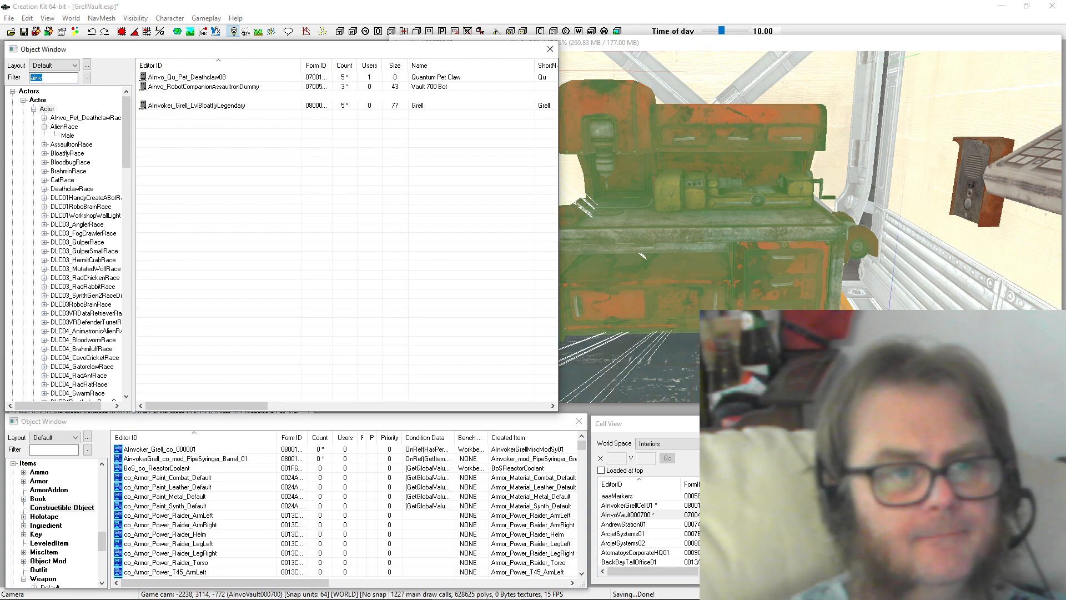
Step: Open the actor AInvoker_Grell_LvlBloatfly02 and set its race to AInvoker_Grell_Race
double_click(186, 96)
click(439, 157)
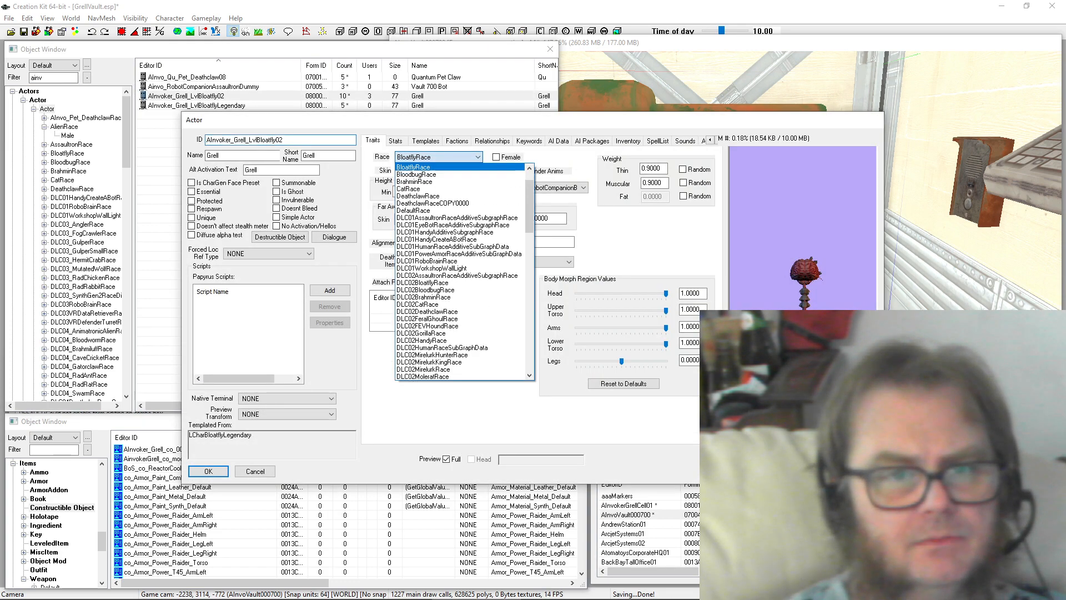
key(Down)
key(Down)
key(Down)
key(Down)
key(Up)
key(Up)
key(Up)
key(Up)
key(Up)
key(Up)
key(Up)
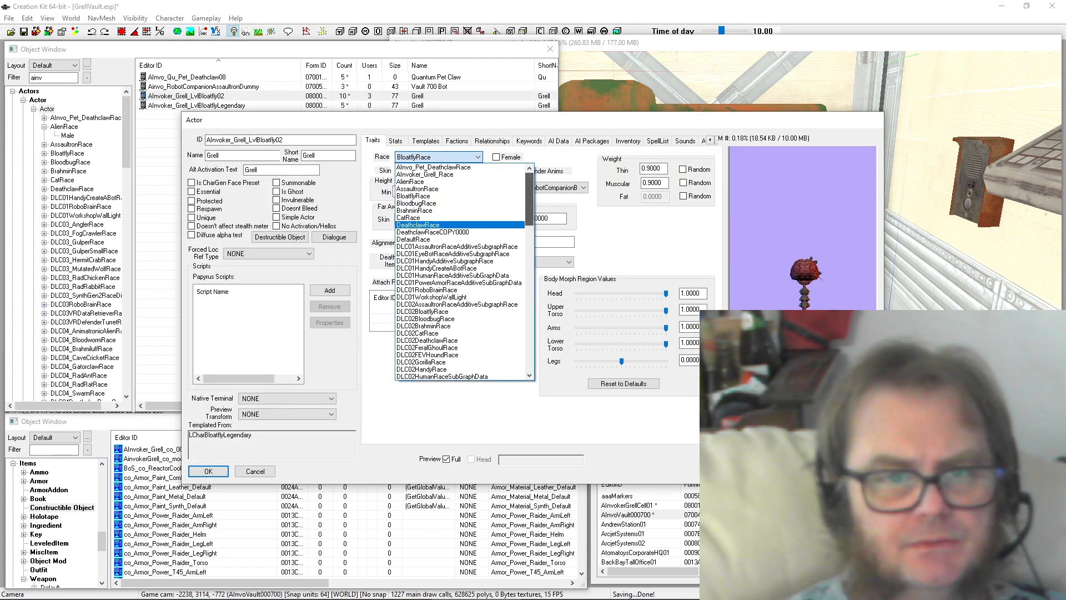
key(Return)
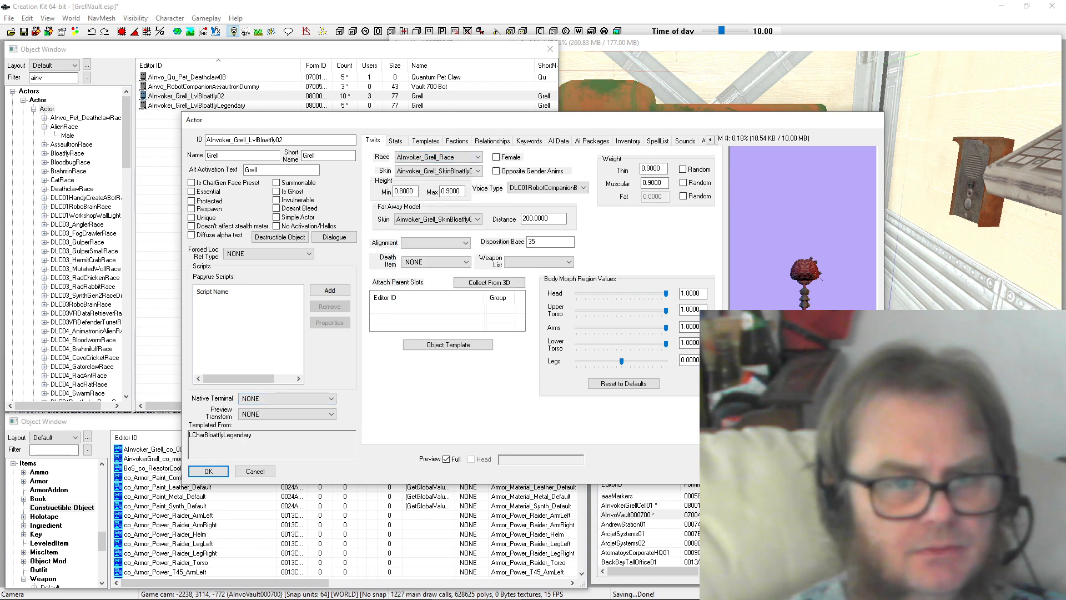
Step: Attach workshopnpcscript to AInvoker_Grell_LvlBloatfly02 and auto-fill all of the script's properties
click(330, 290)
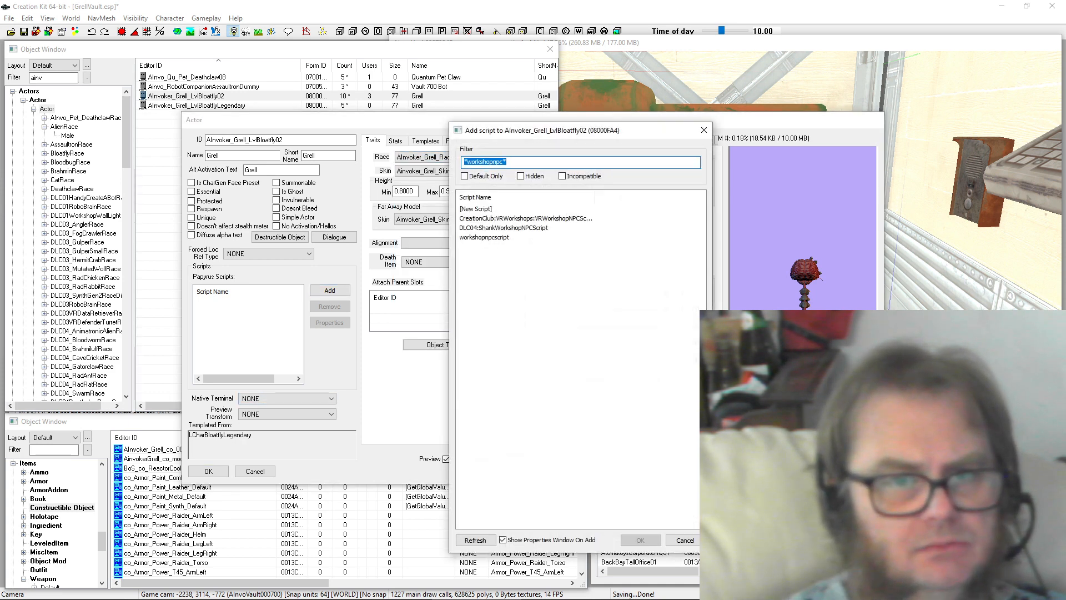
click(526, 238)
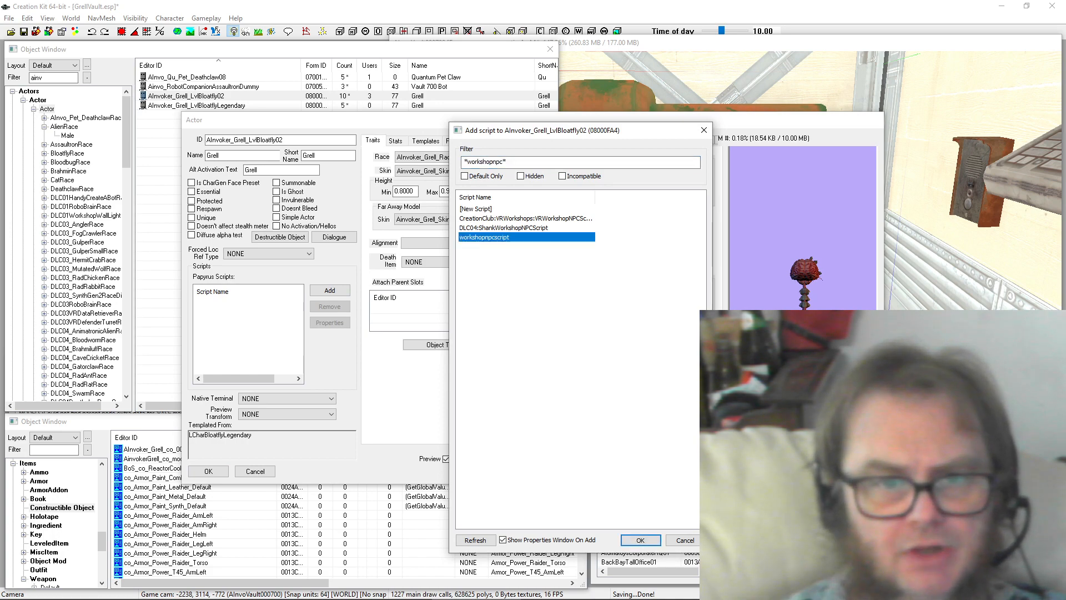
click(640, 540)
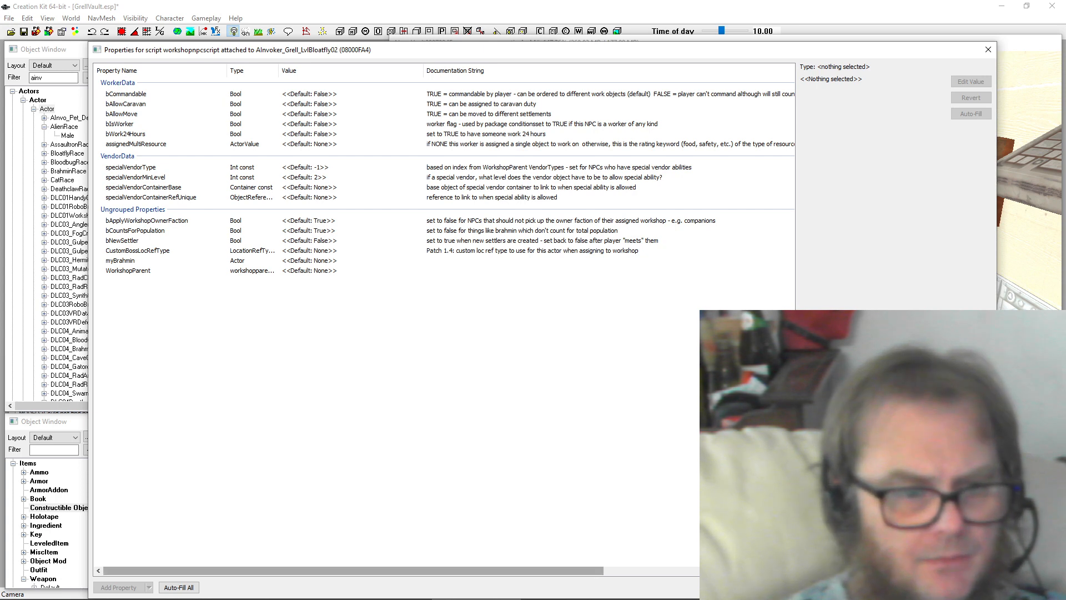
click(179, 588)
click(567, 345)
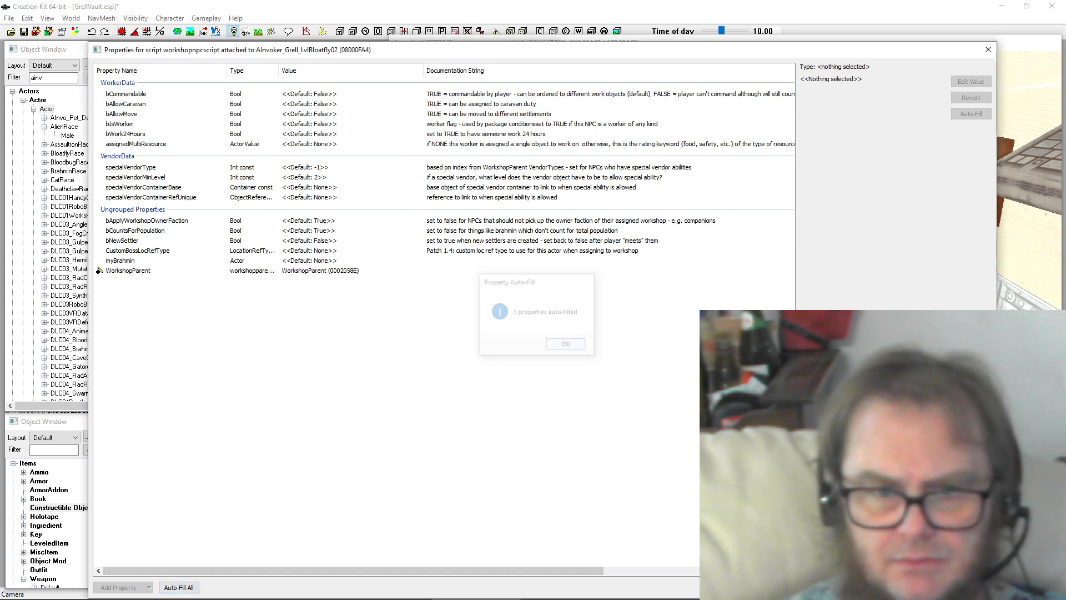
click(928, 587)
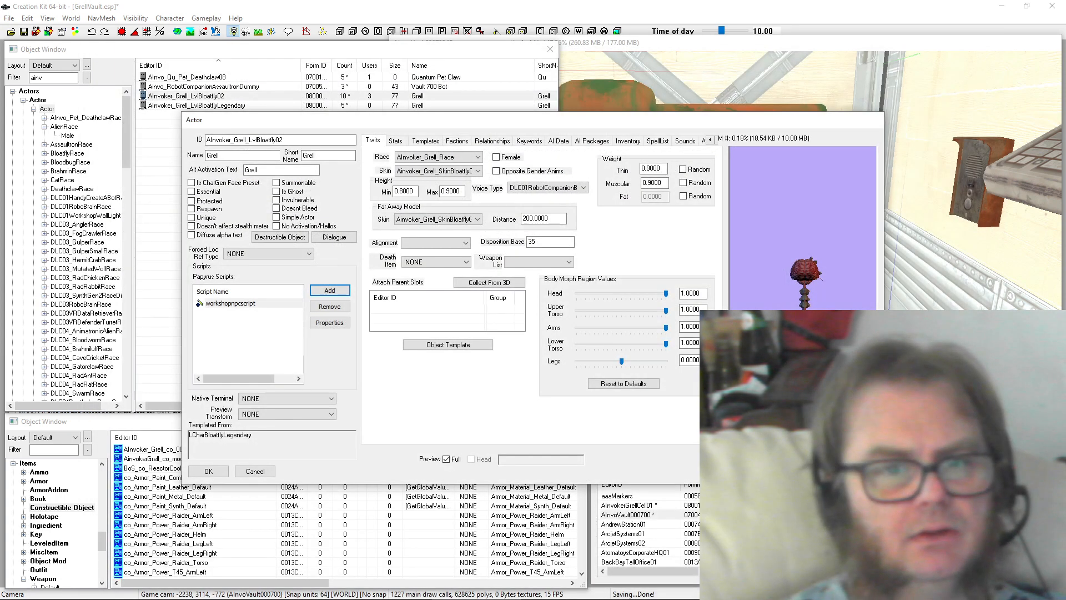
Step: Review the keywords and stats of AInvoker_Grell_LvlBloatfly02, mark the actor as Summonable and accept the changes
click(529, 141)
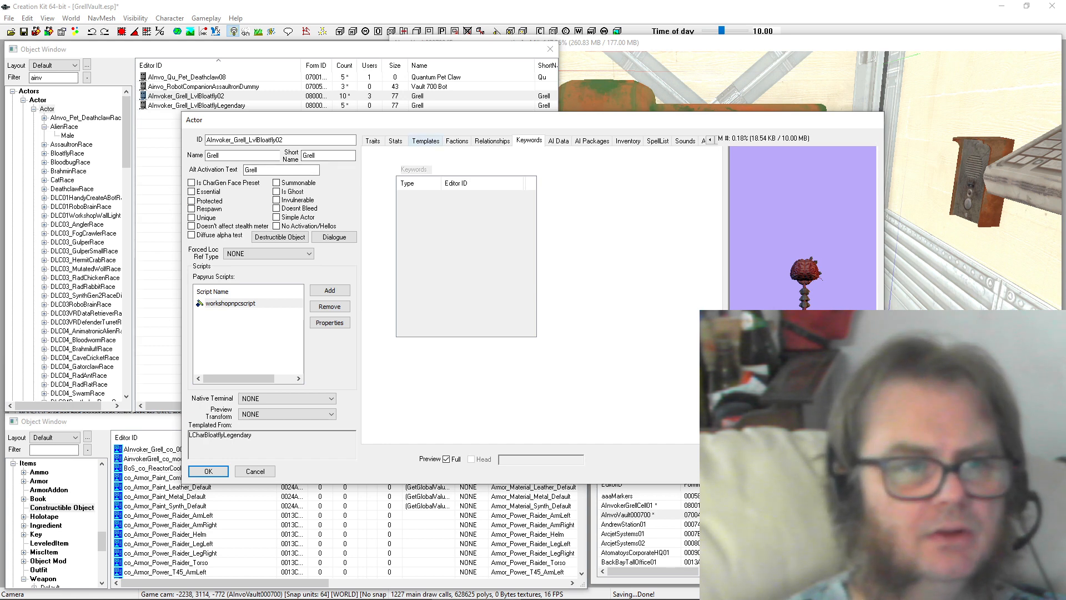
click(395, 140)
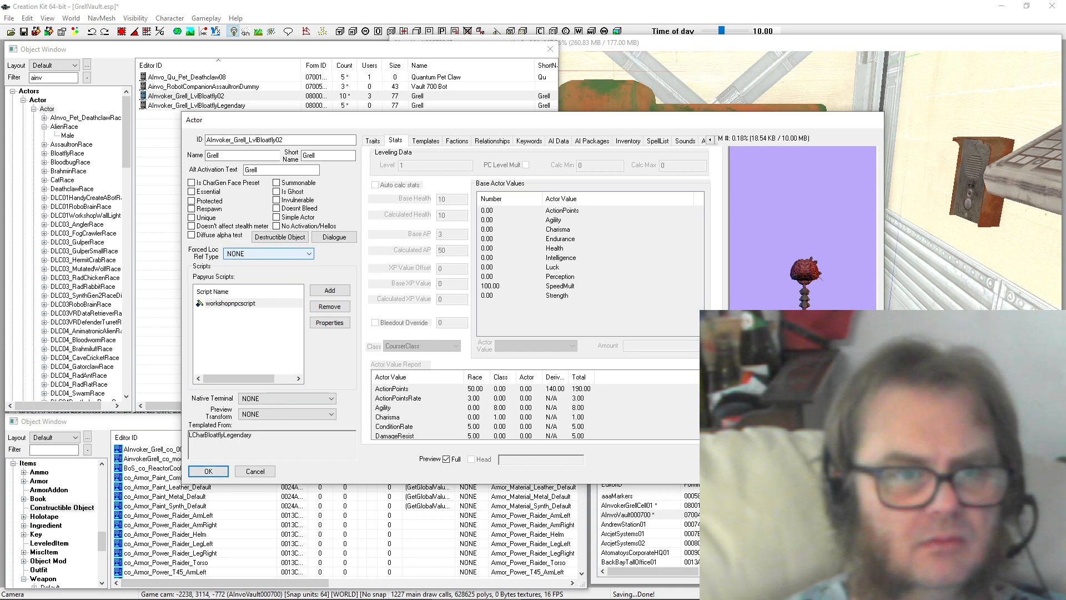
click(276, 182)
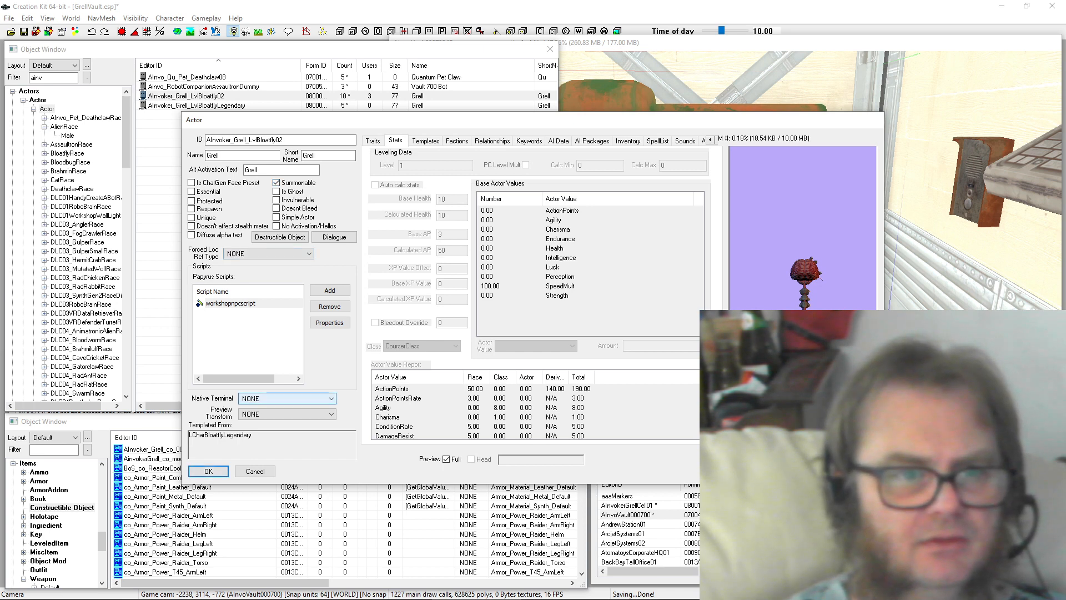
key(Return)
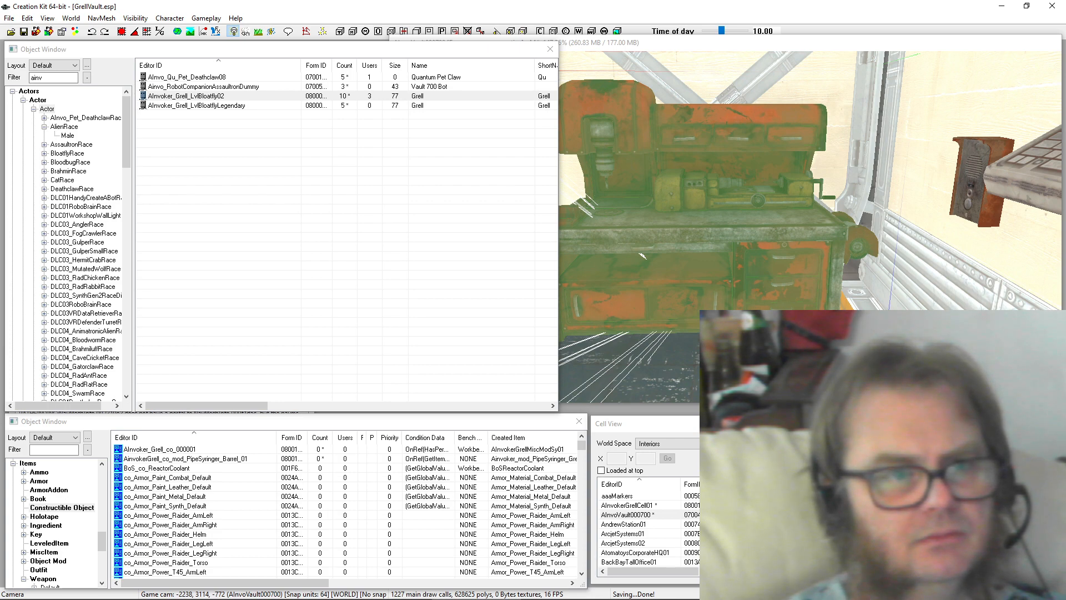
Step: Check the AInvoker_Grell_LvlBloatflyLegendary actor, close it and save the GrellVault plugin
click(53, 77)
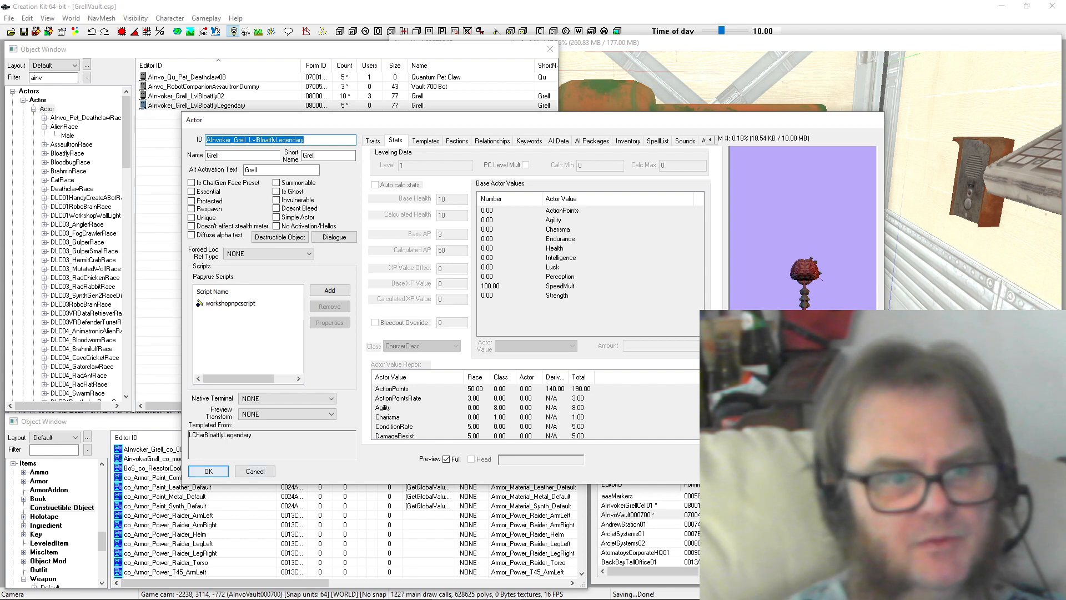
key(Escape)
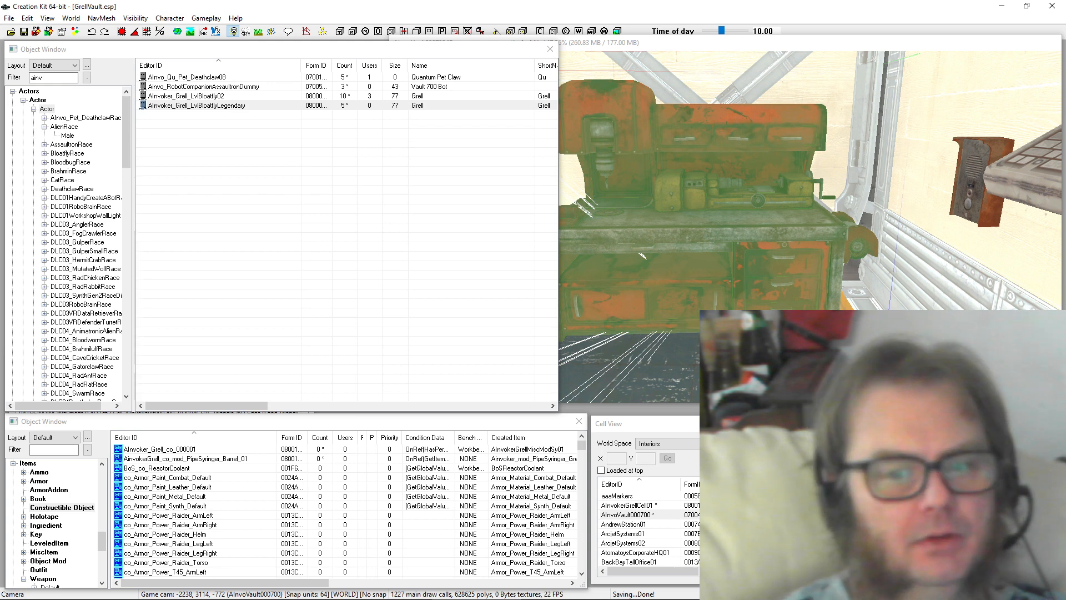
key(ctrl+s)
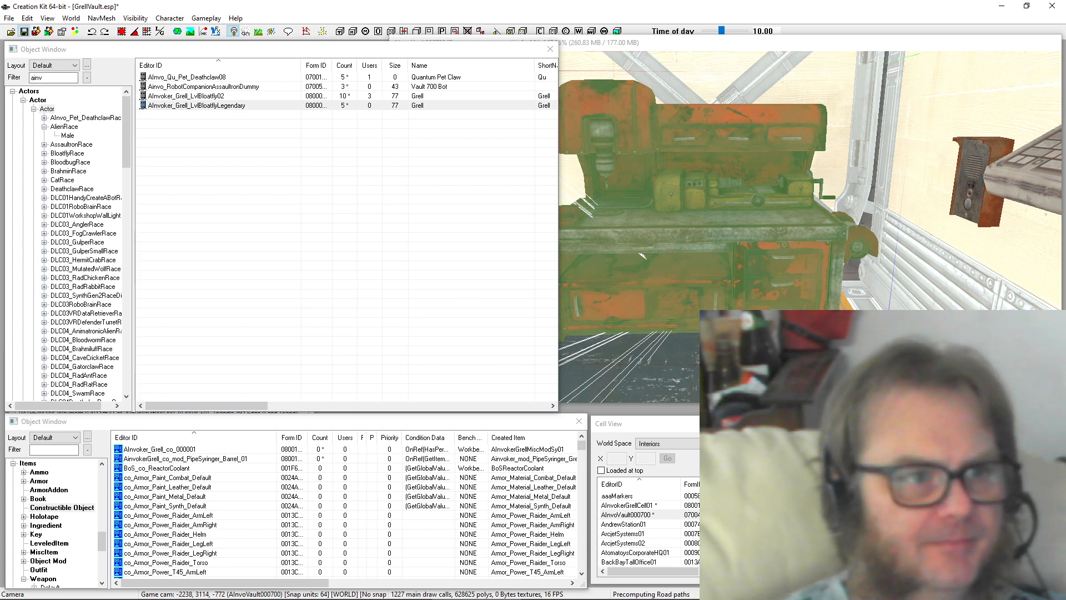
click(694, 222)
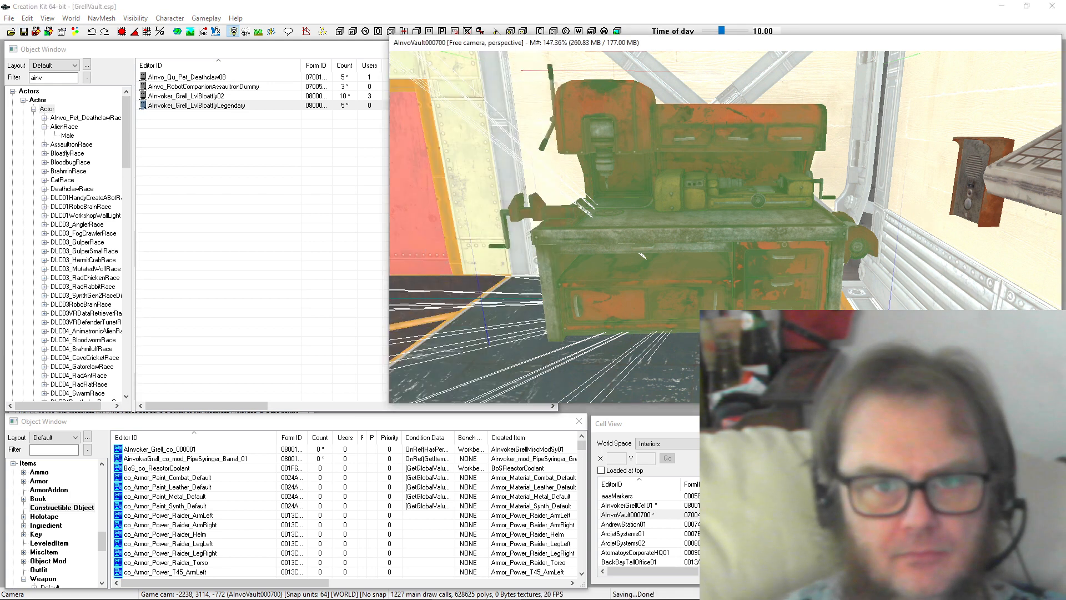
scroll(695, 222, down, 5)
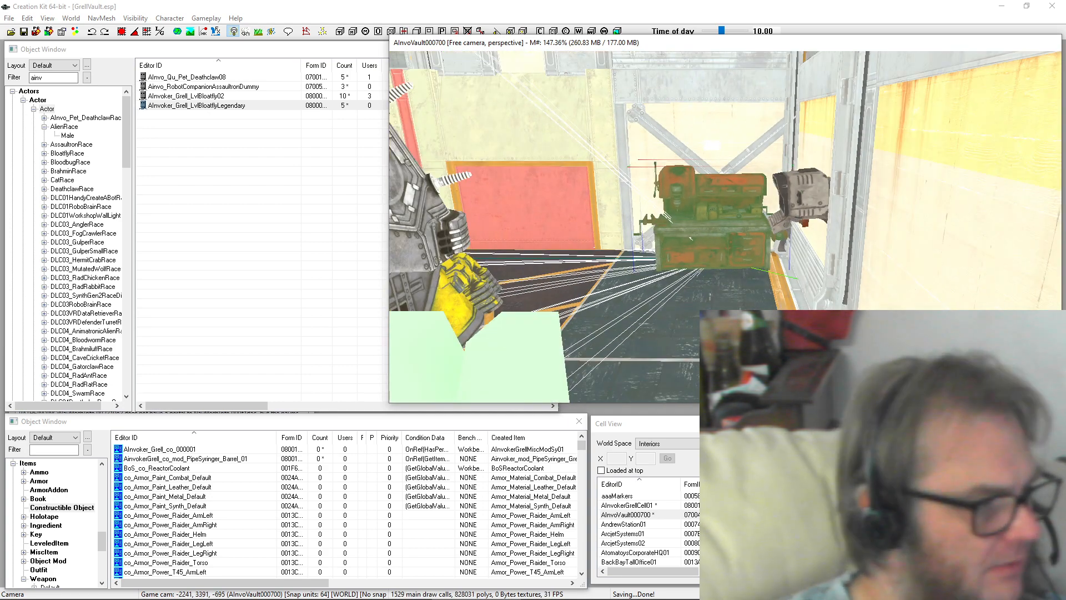